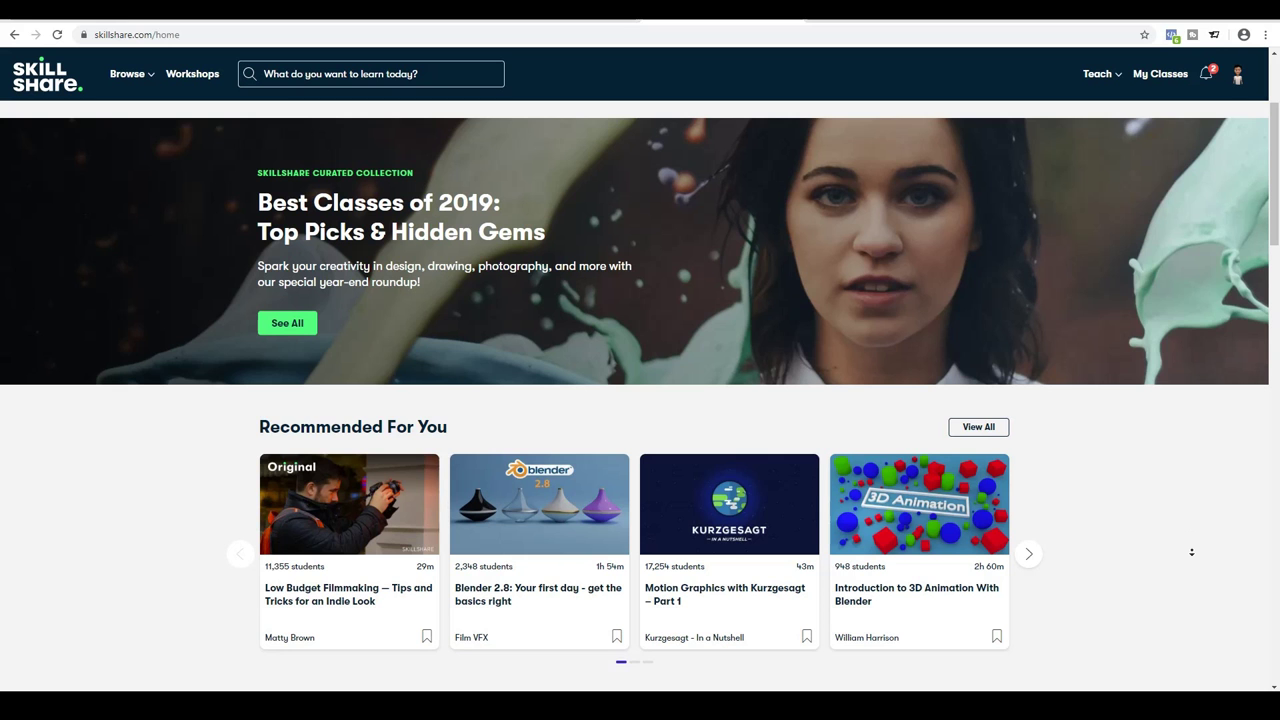
Look through Skillshare's home page, the animation landing page and a teacher's profile for animation and Blender classes
{"action": "scroll", "coordinate": [1192, 552], "scroll_direction": "down", "scroll_amount": 1}
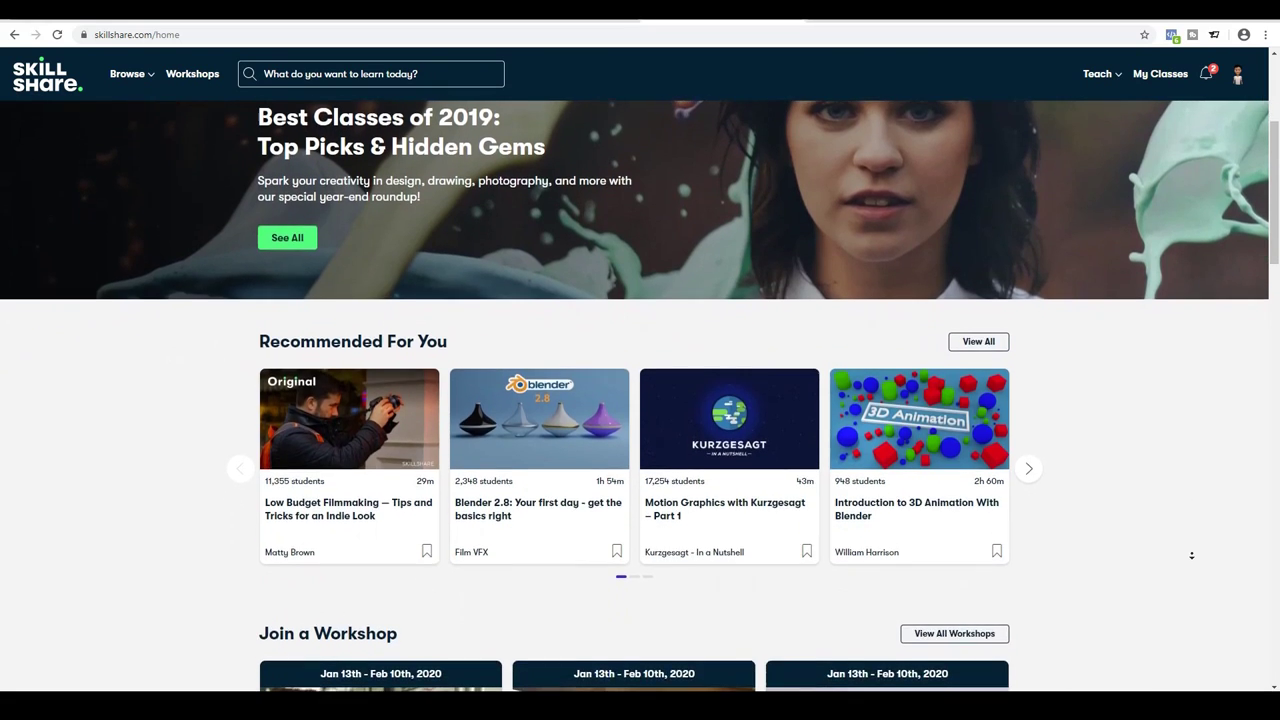
{"action": "scroll", "coordinate": [1191, 555], "scroll_direction": "down", "scroll_amount": 2}
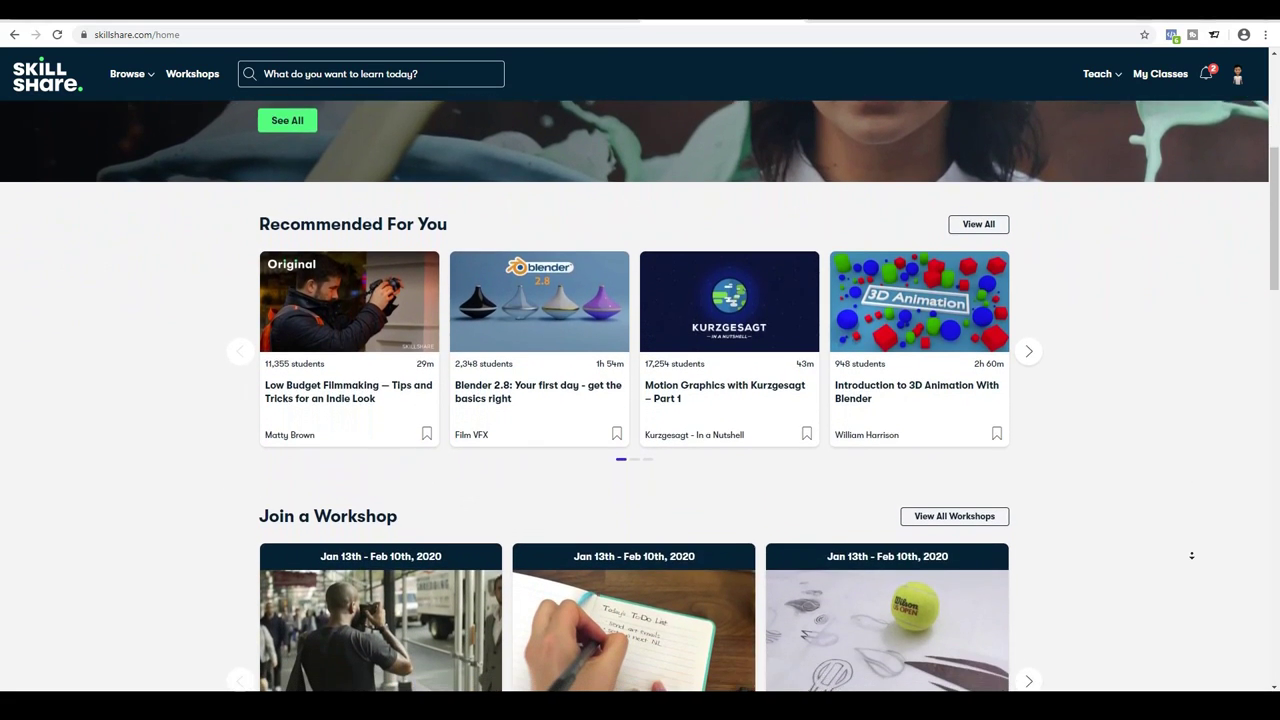
{"action": "scroll", "coordinate": [1191, 555], "scroll_direction": "down", "scroll_amount": 2}
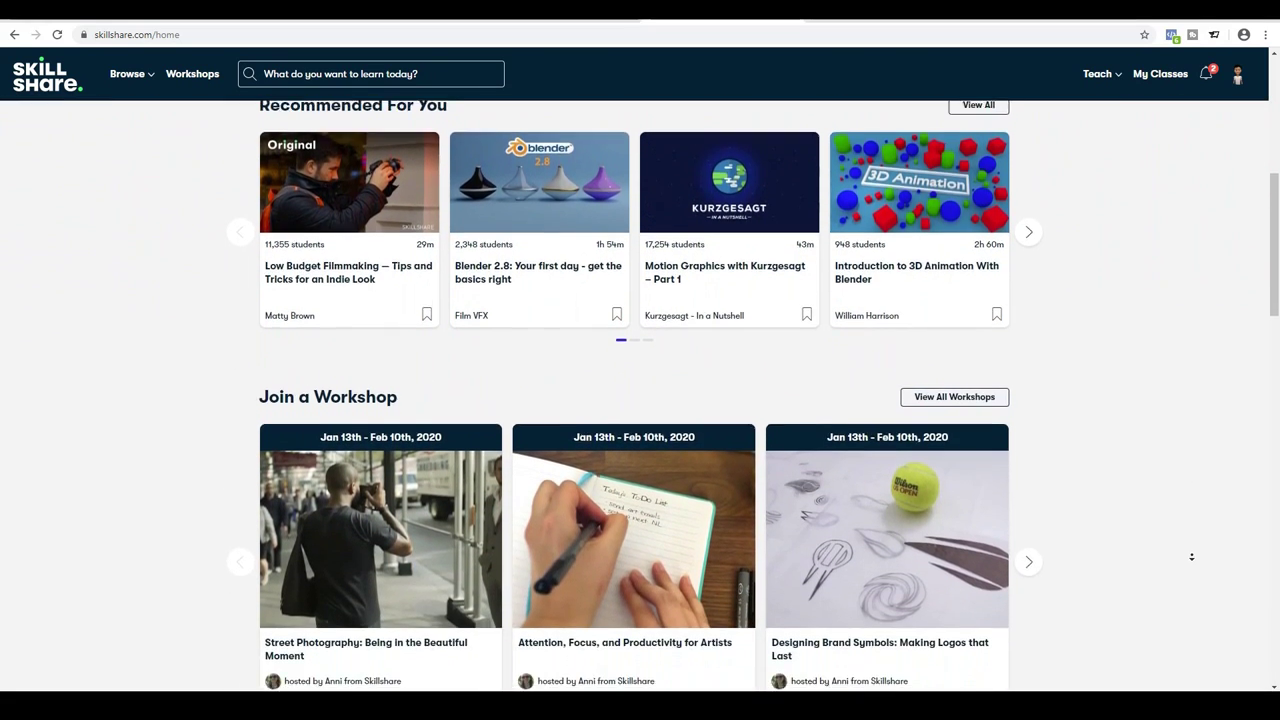
{"action": "scroll", "coordinate": [1192, 559], "scroll_direction": "down", "scroll_amount": 3}
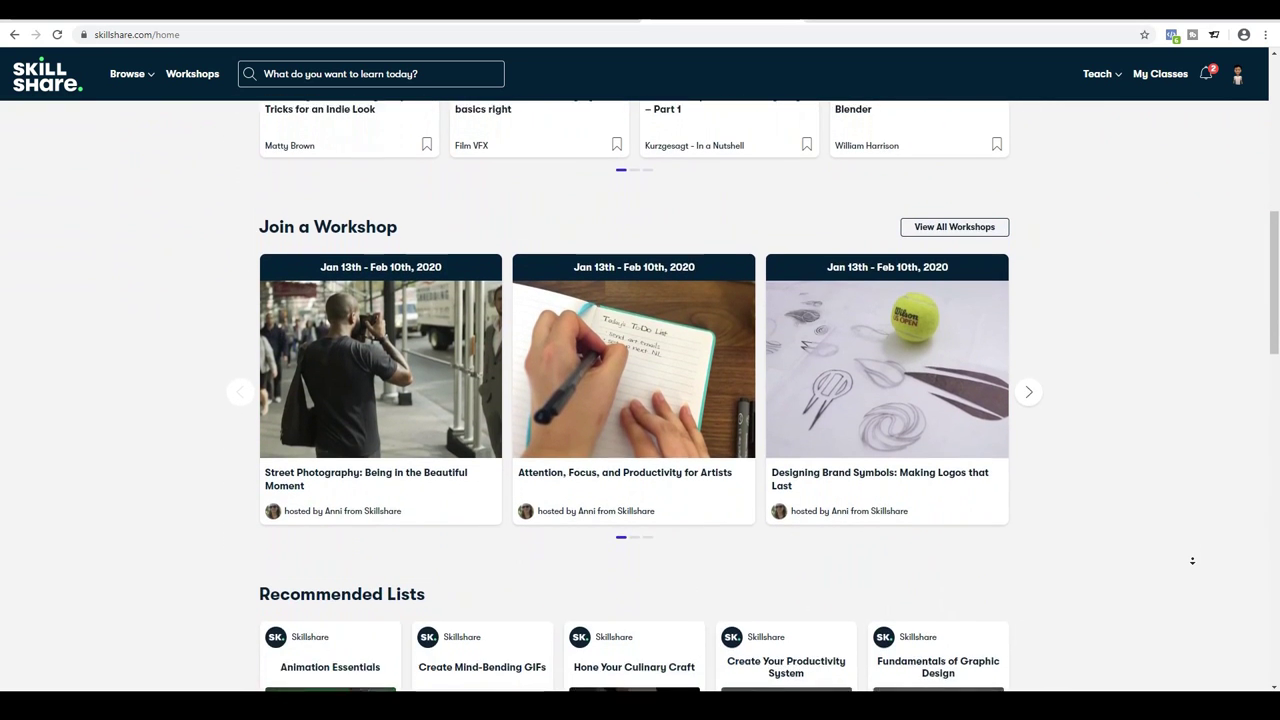
{"action": "scroll", "coordinate": [1192, 560], "scroll_direction": "down", "scroll_amount": 2}
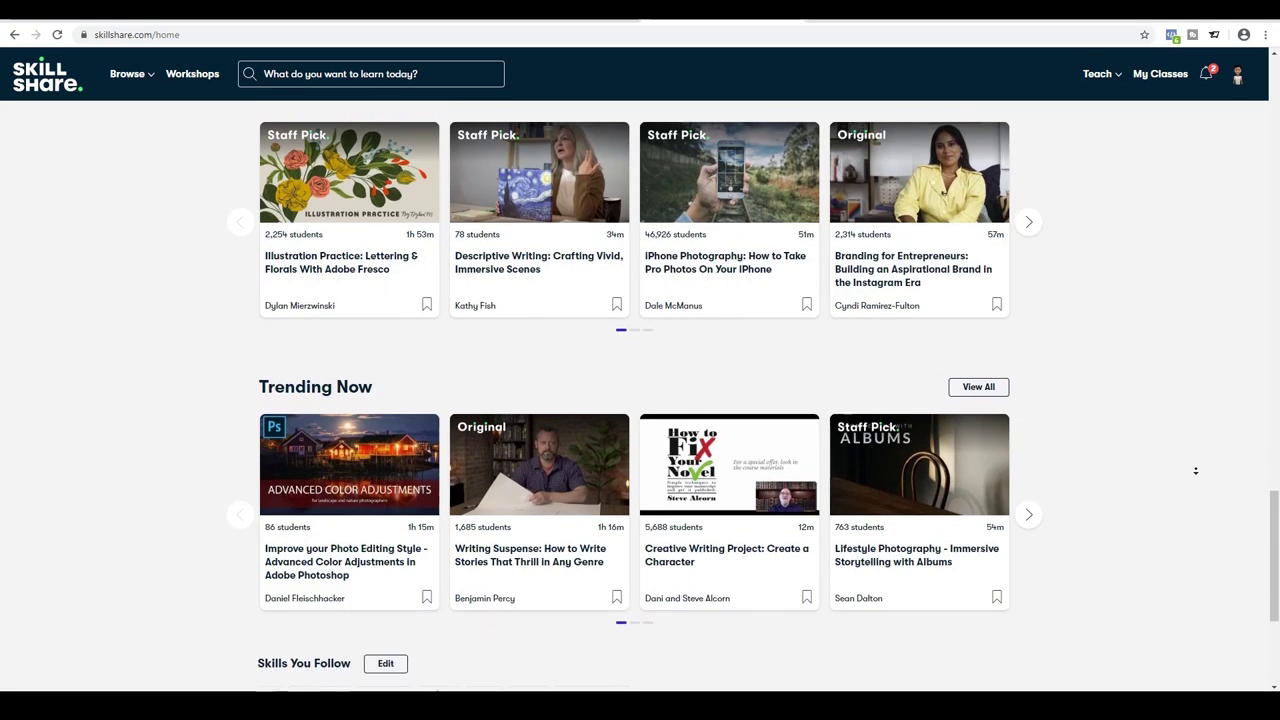
{"action": "scroll", "coordinate": [1195, 470], "scroll_direction": "down", "scroll_amount": 1}
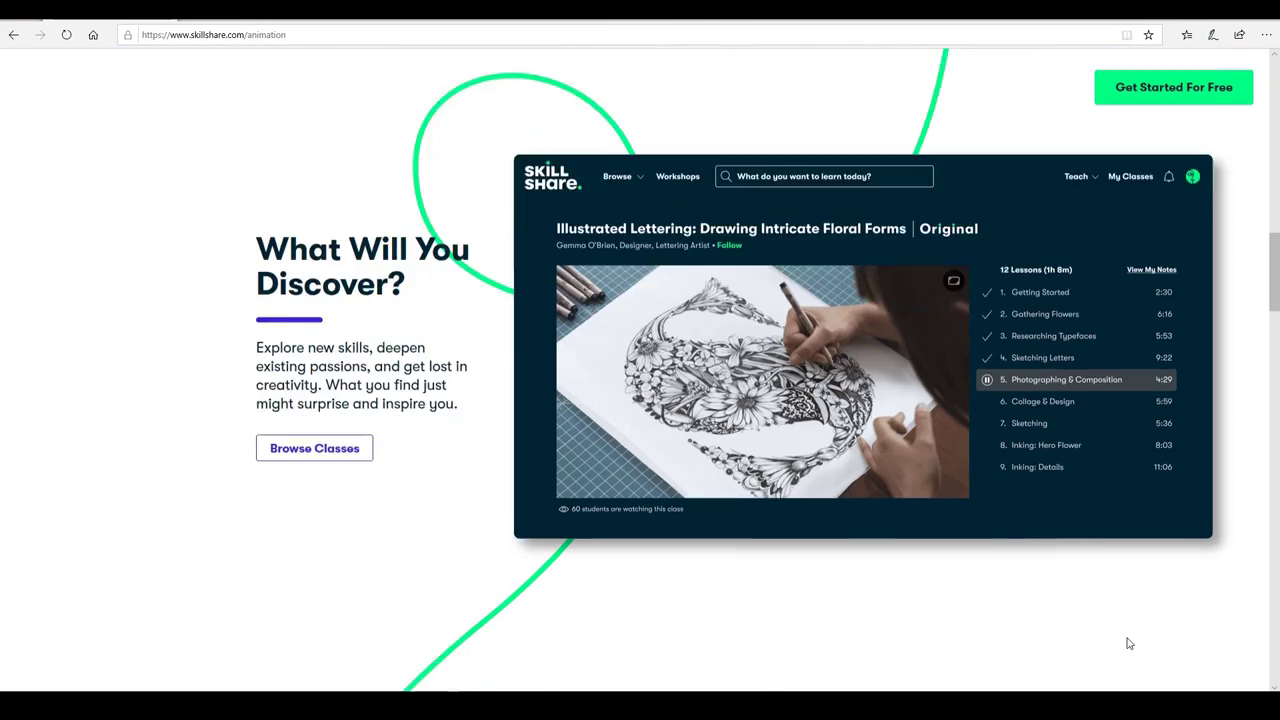
{"action": "scroll", "coordinate": [1129, 643], "scroll_direction": "down", "scroll_amount": 5}
{"action": "scroll", "coordinate": [1129, 622], "scroll_direction": "down", "scroll_amount": 5}
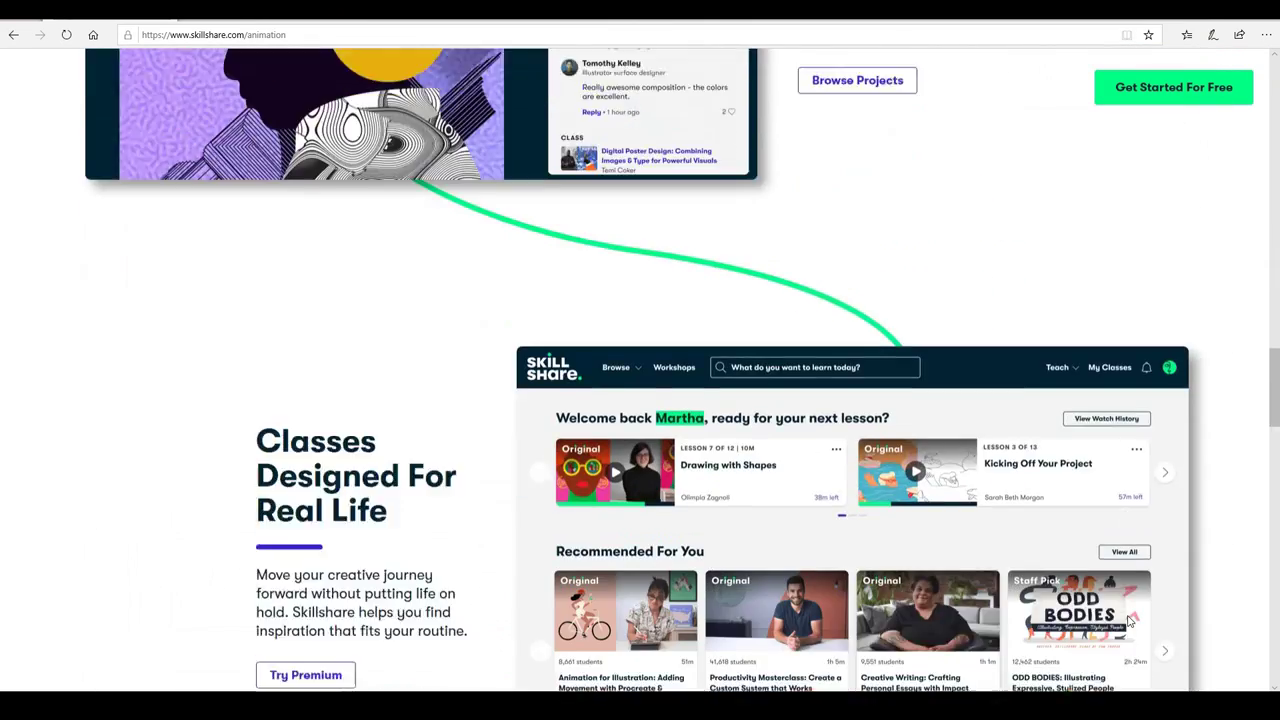
{"action": "scroll", "coordinate": [1129, 621], "scroll_direction": "down", "scroll_amount": 5}
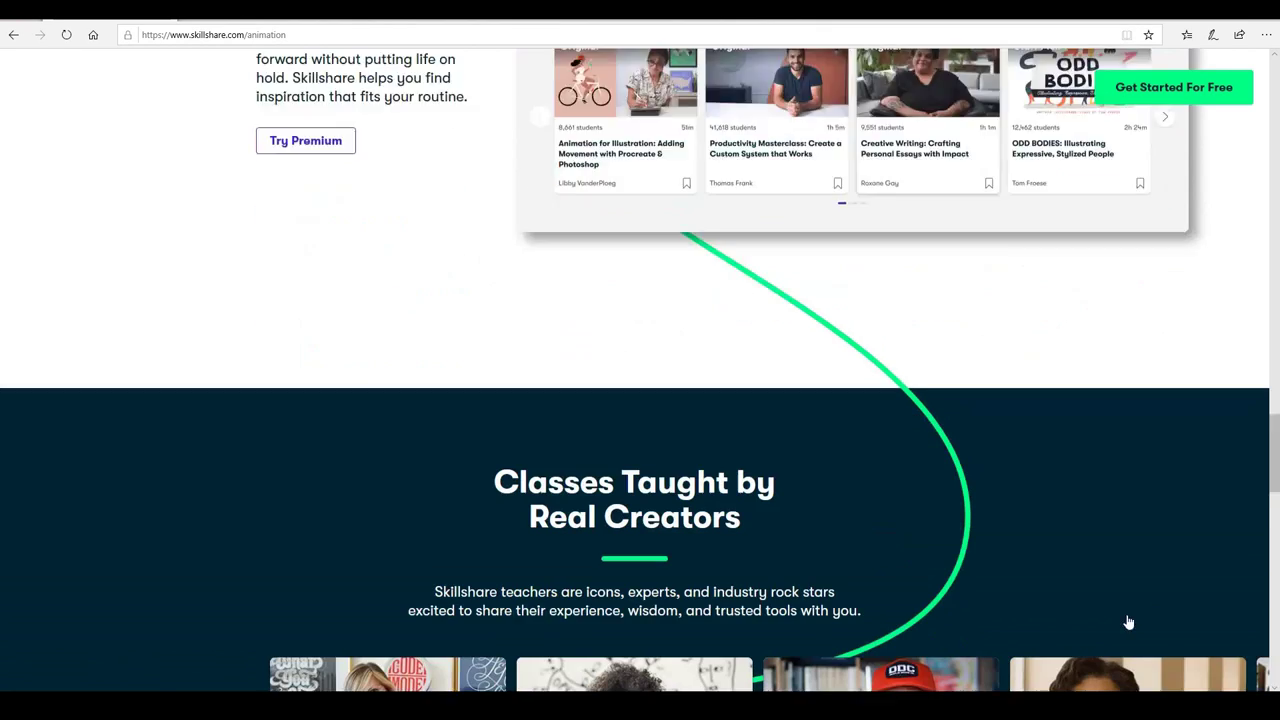
{"action": "scroll", "coordinate": [1127, 621], "scroll_direction": "down", "scroll_amount": 5}
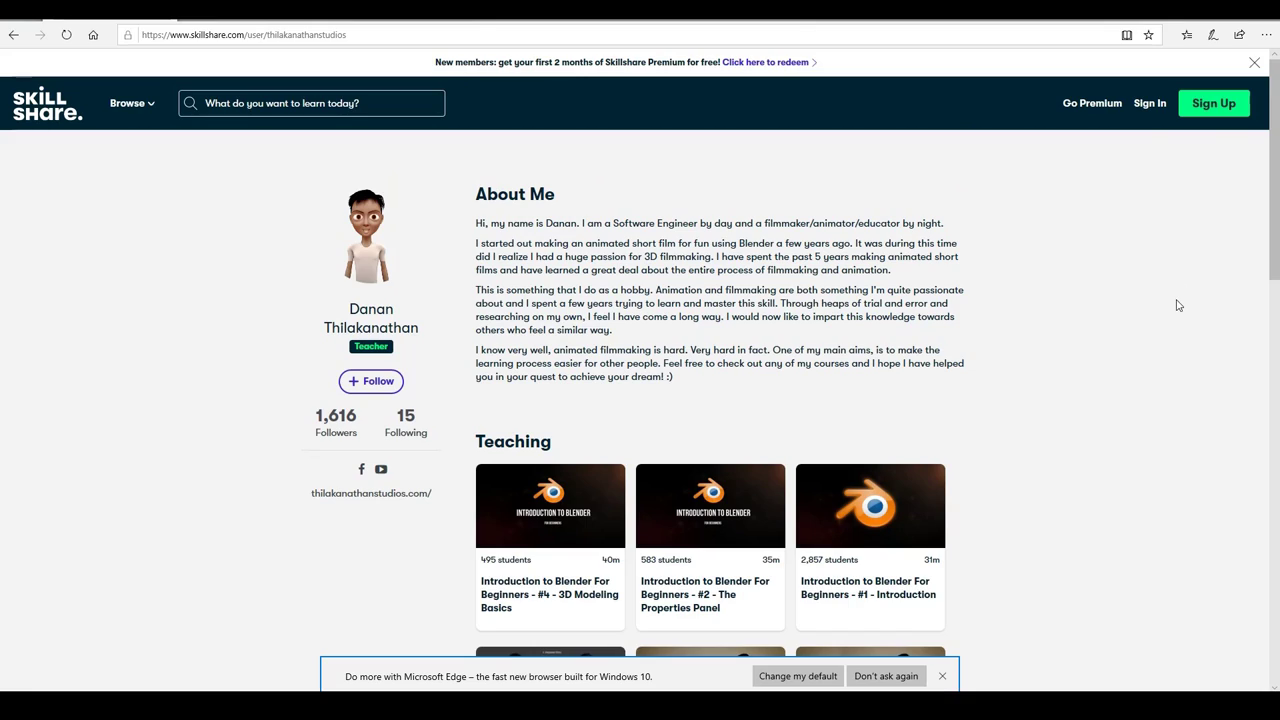
{"action": "scroll", "coordinate": [1177, 305], "scroll_direction": "down", "scroll_amount": 6}
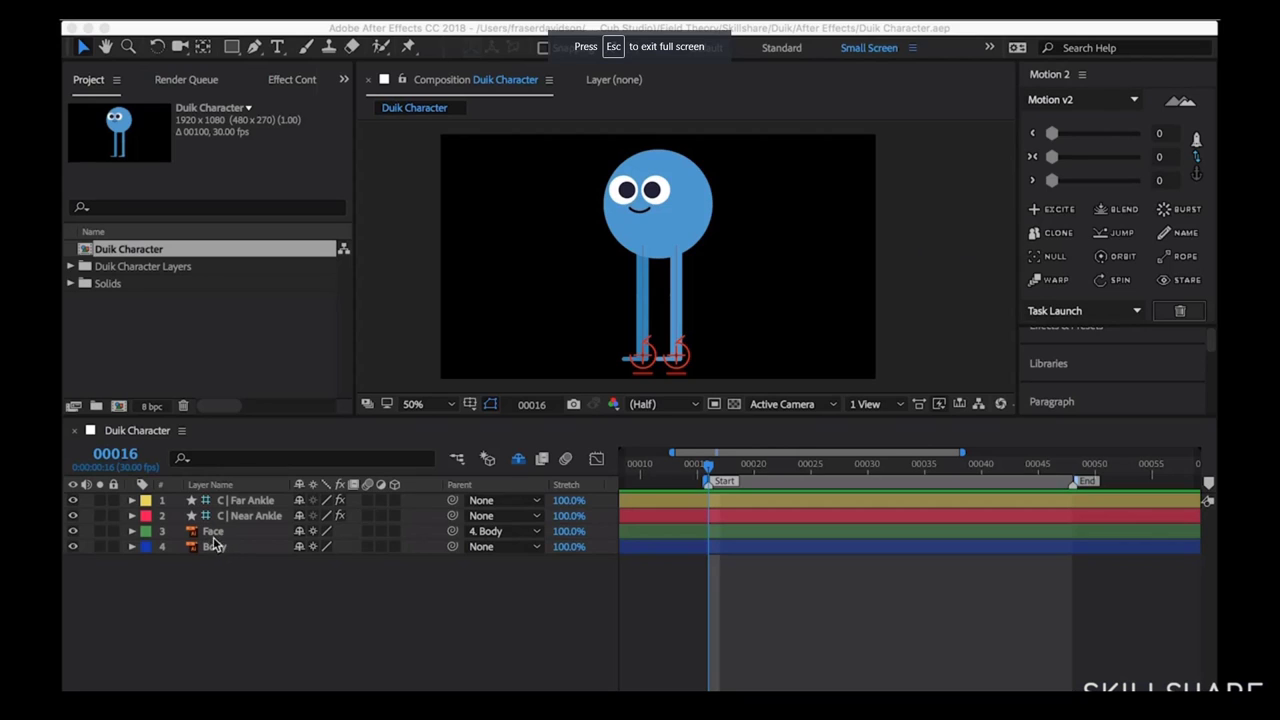
In After Effects, offset the Face layer's position keyframes in time against the Body layer's position keyframes
{"action": "left_click", "coordinate": [212, 540]}
{"action": "mouse_move", "coordinate": [674, 548]}
{"action": "left_mouse_down"}
{"action": "mouse_move", "coordinate": [566, 554]}
{"action": "mouse_move", "coordinate": [695, 555]}
{"action": "mouse_move", "coordinate": [655, 556]}
{"action": "left_mouse_up"}
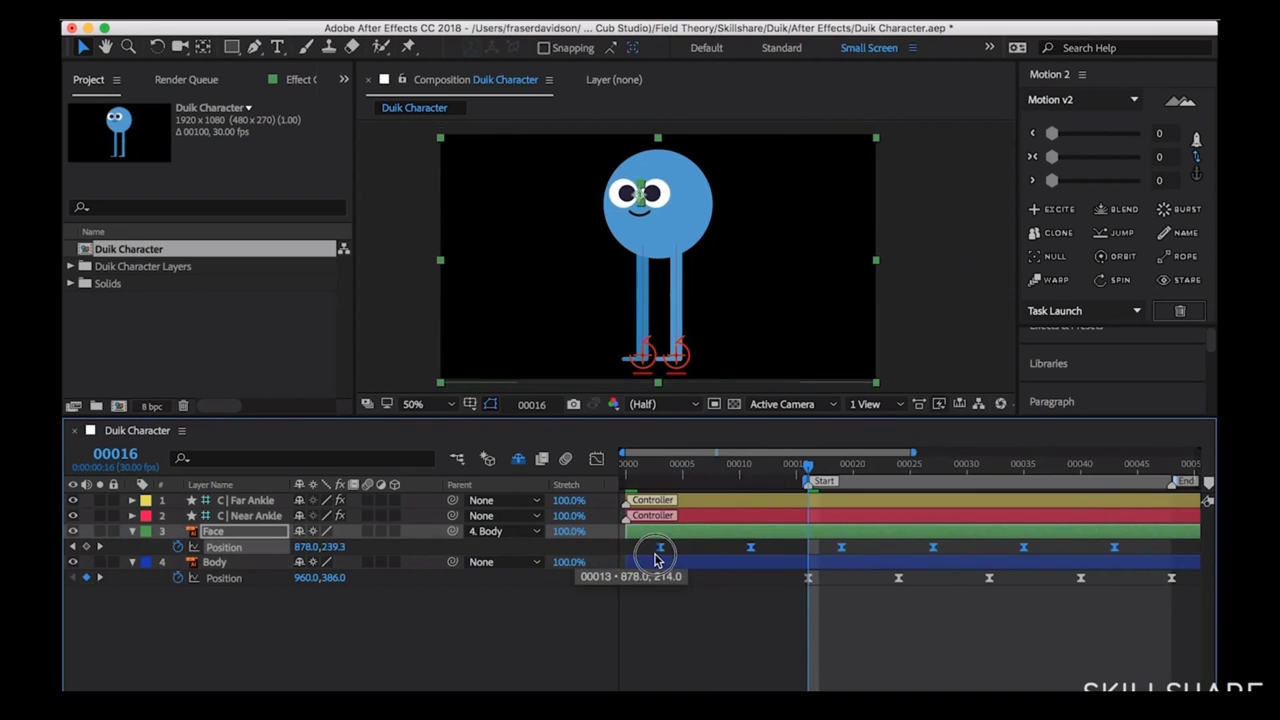
{"action": "left_click", "coordinate": [818, 630]}
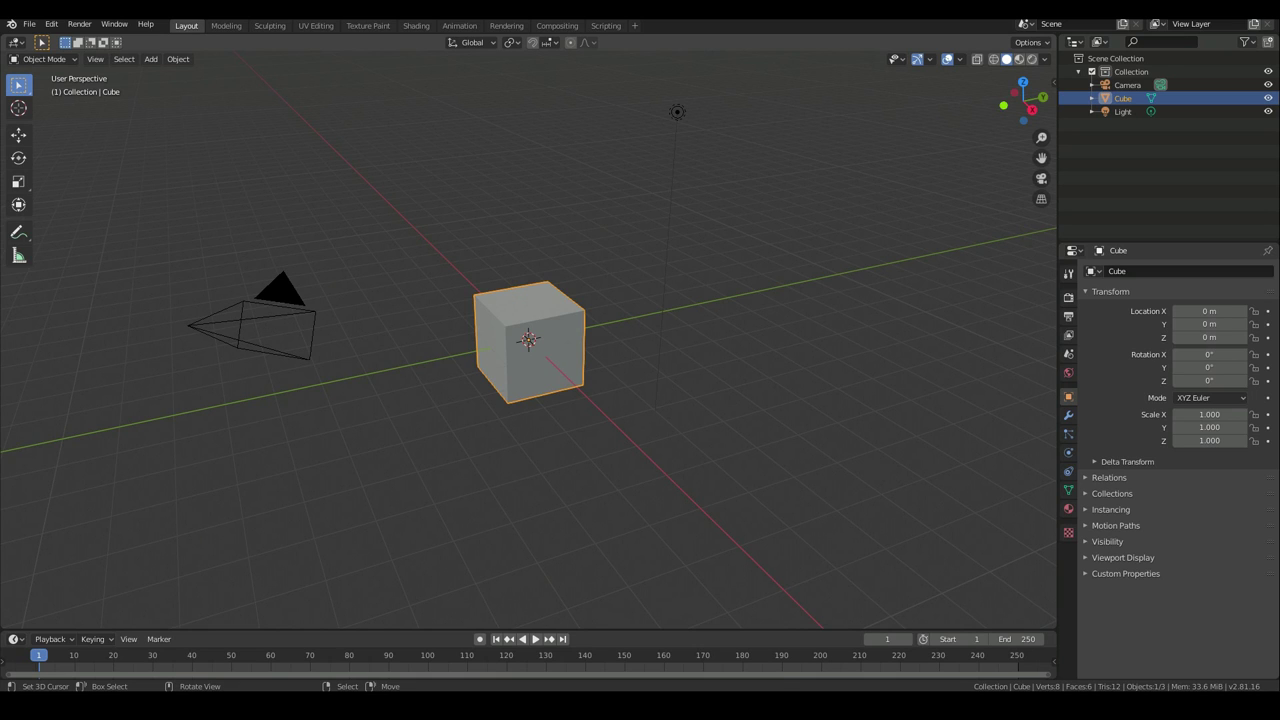
In Blender, set the viewport to the front view and delete the default camera and light
{"action": "left_click", "coordinate": [95, 59]}
{"action": "mouse_move", "coordinate": [245, 216]}
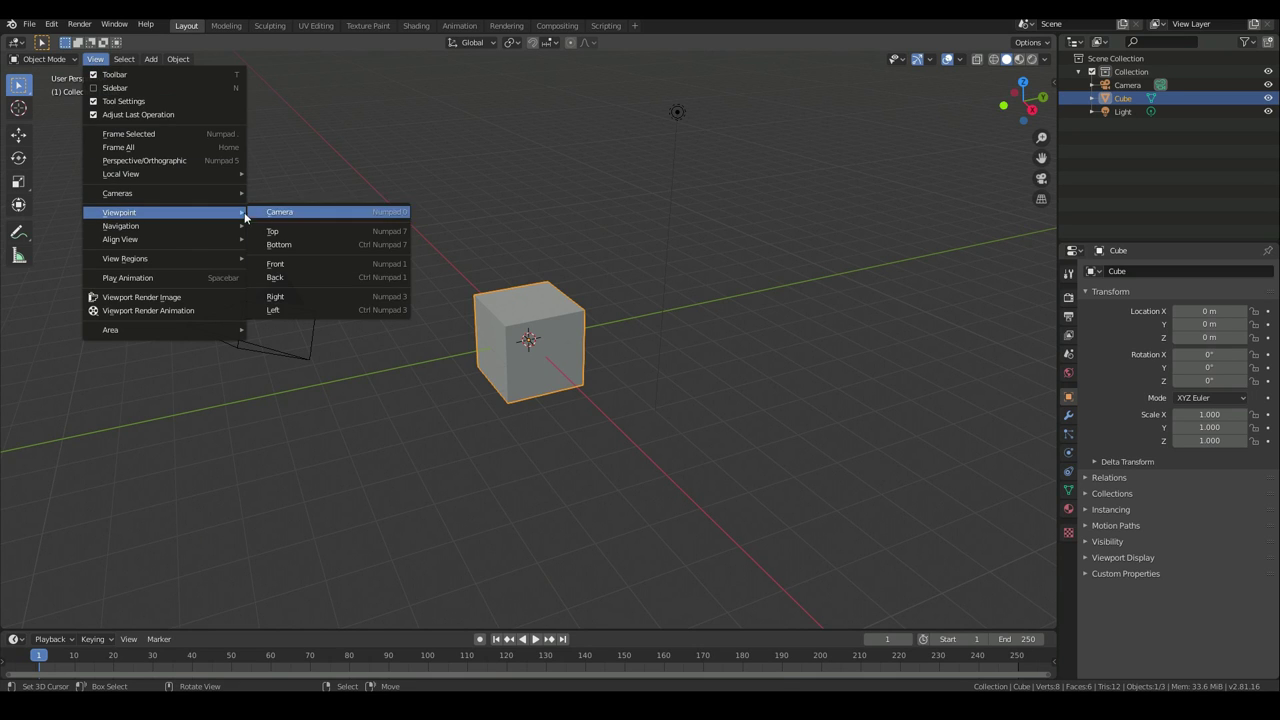
{"action": "left_click", "coordinate": [287, 264]}
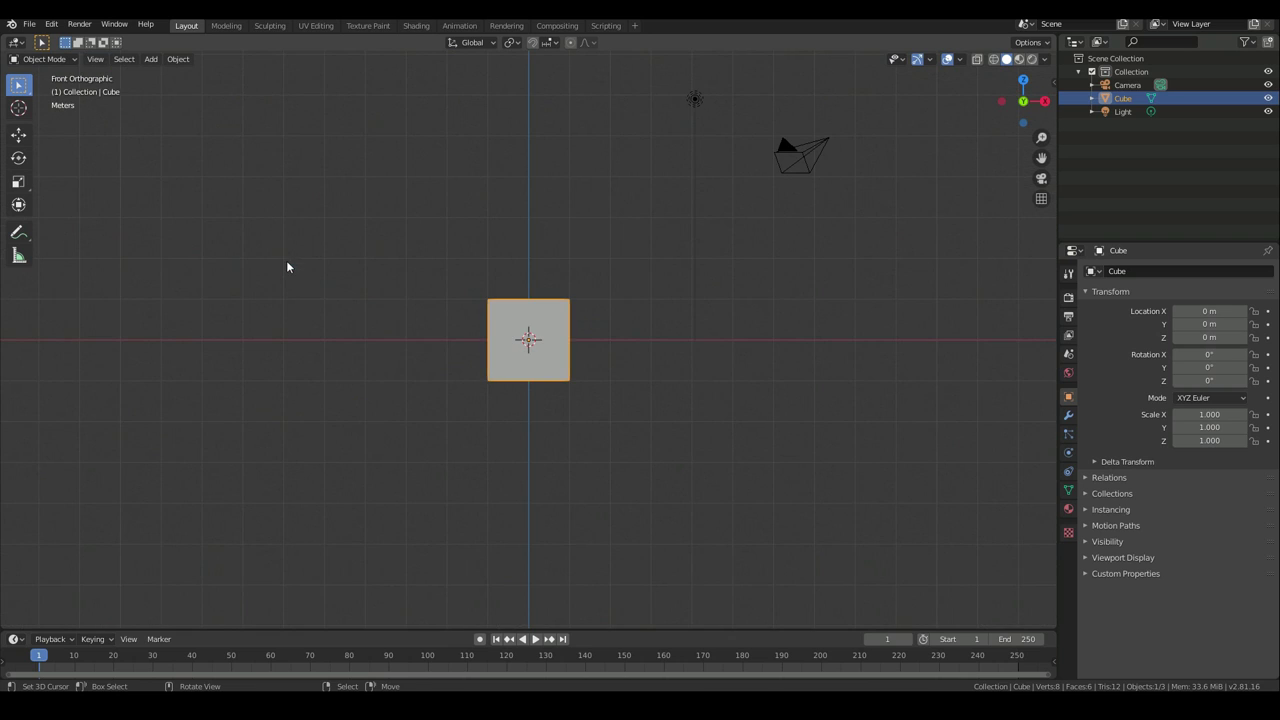
{"action": "left_click", "coordinate": [821, 148]}
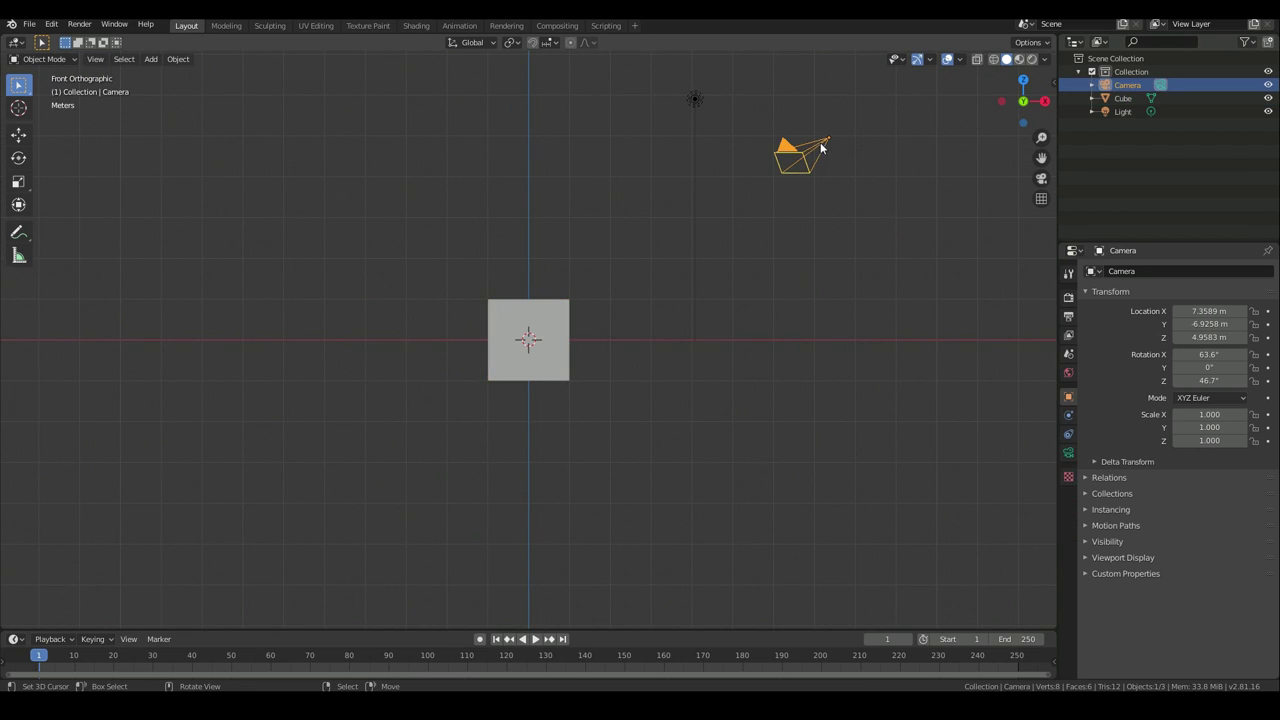
{"action": "left_click", "coordinate": [696, 99], "text": "shift"}
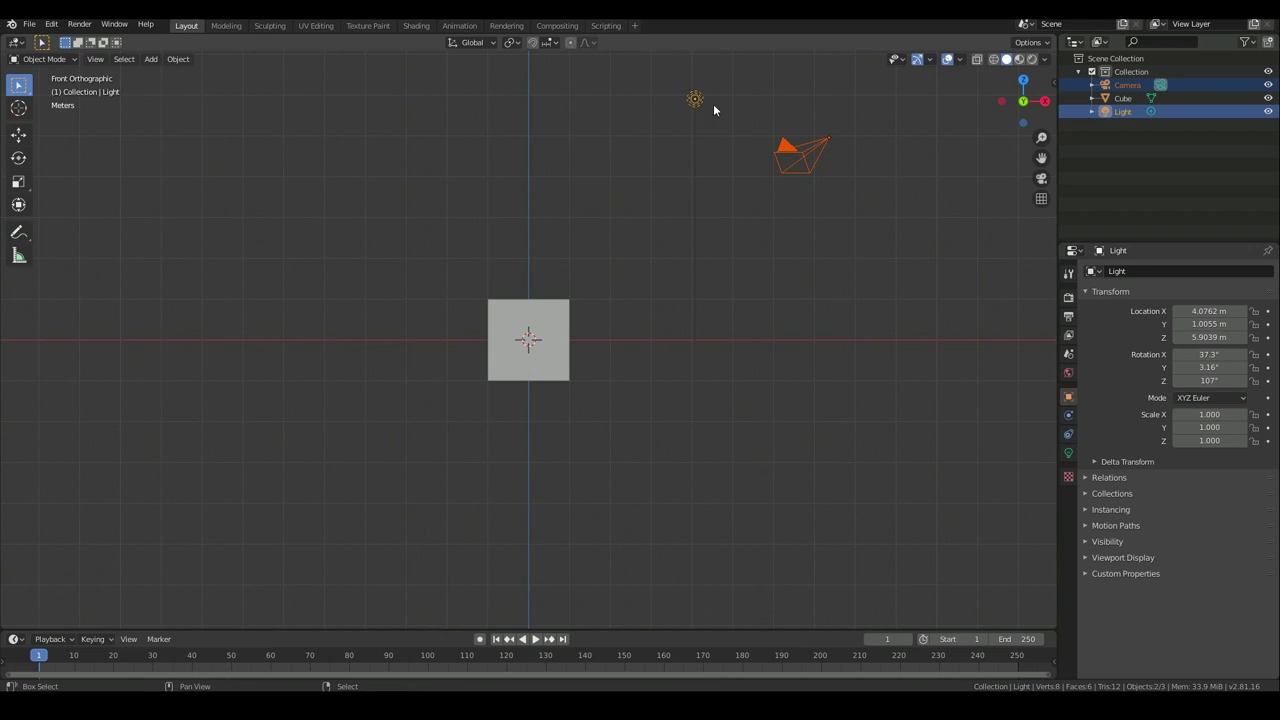
{"action": "left_click", "coordinate": [177, 60]}
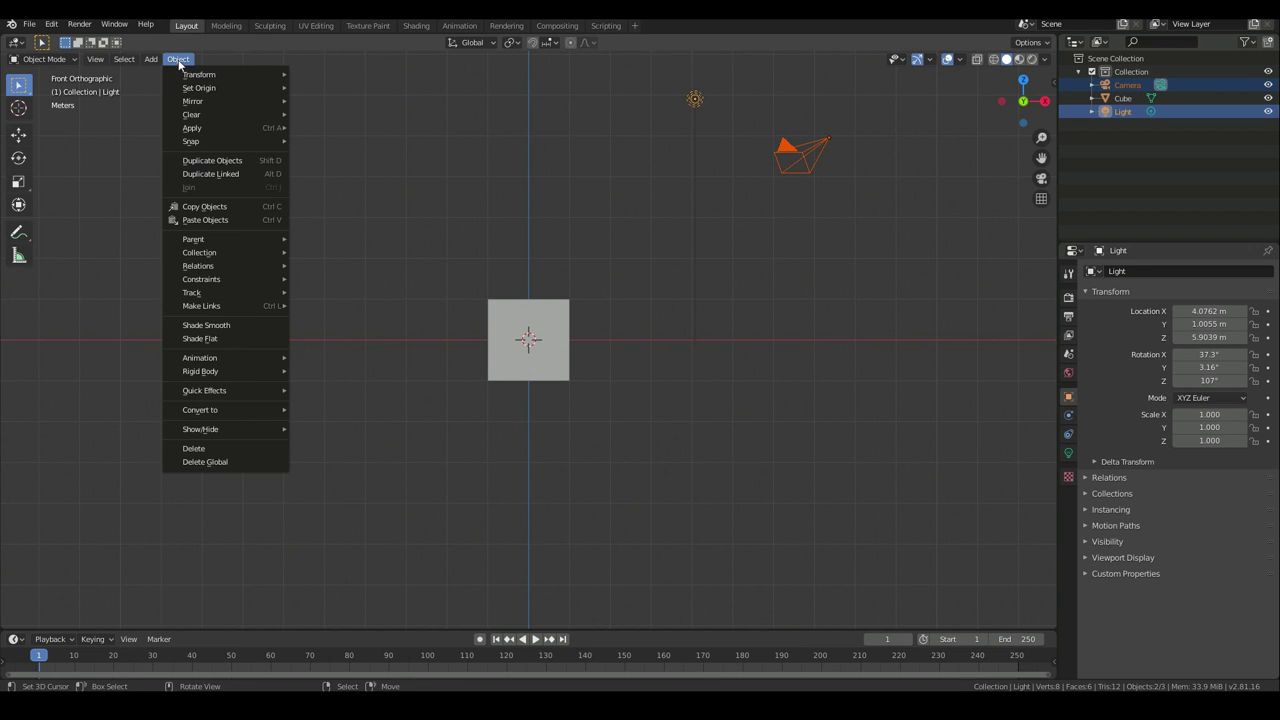
{"action": "left_click", "coordinate": [213, 449]}
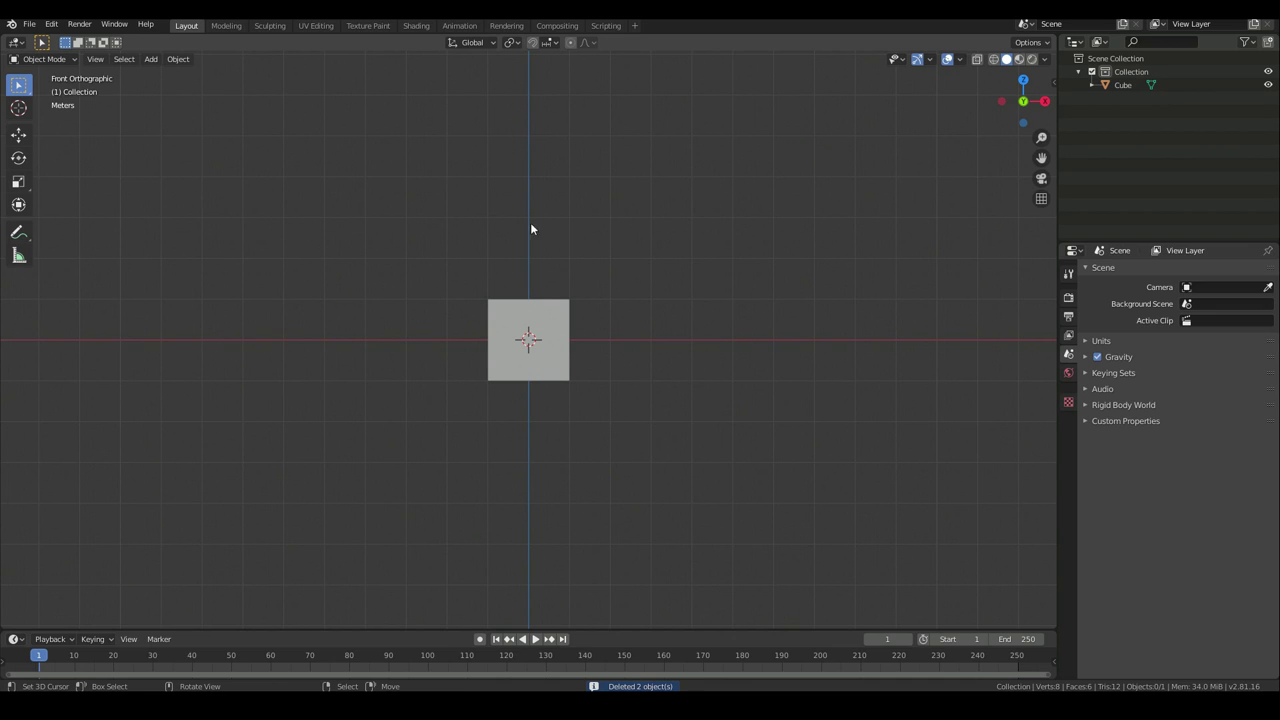
Select the cube and add a Subdivision Surface modifier to it
{"action": "left_click", "coordinate": [555, 335]}
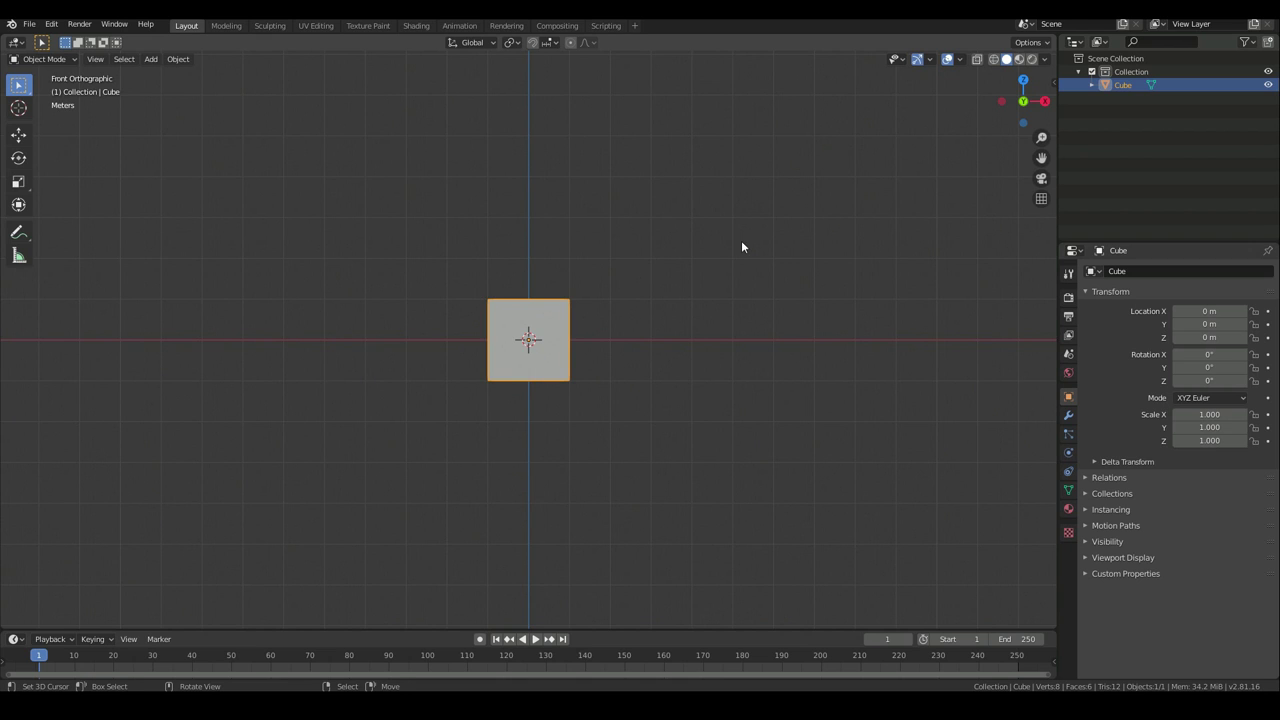
{"action": "key", "text": "shift+a"}
{"action": "mouse_move", "coordinate": [741, 247]}
{"action": "left_click", "coordinate": [151, 60]}
{"action": "left_click", "coordinate": [1069, 415]}
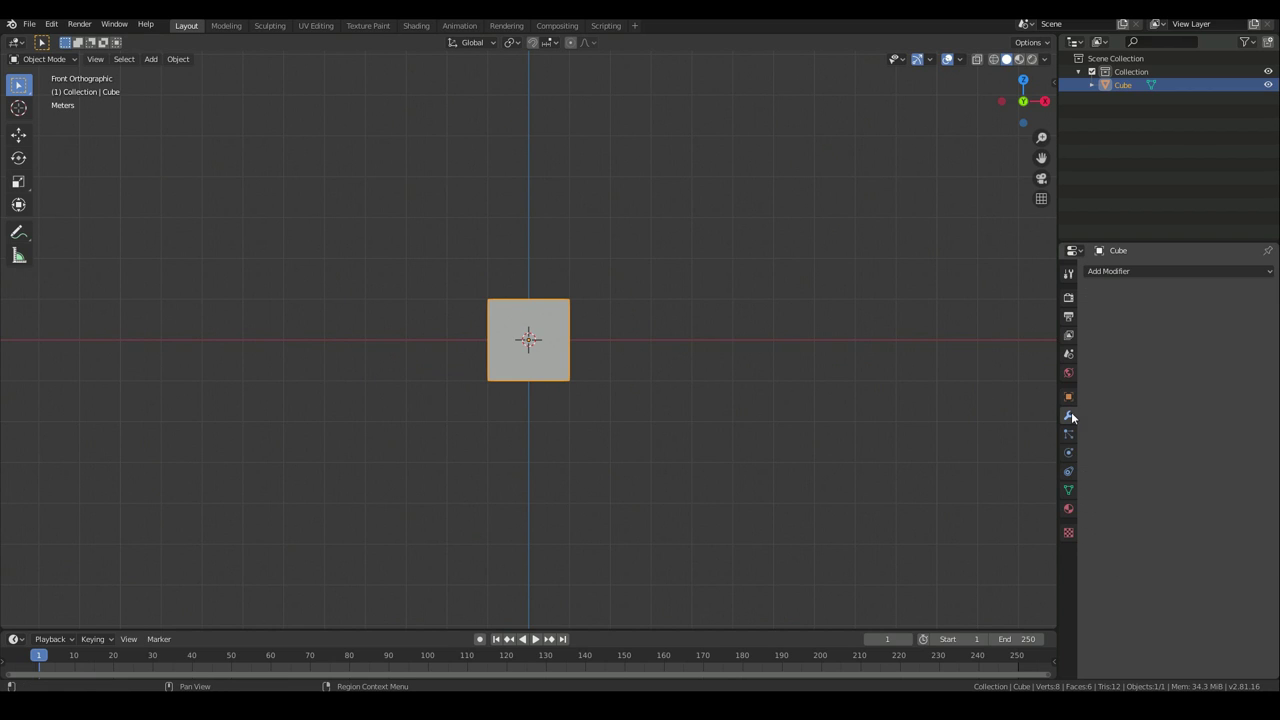
{"action": "left_click", "coordinate": [1130, 270]}
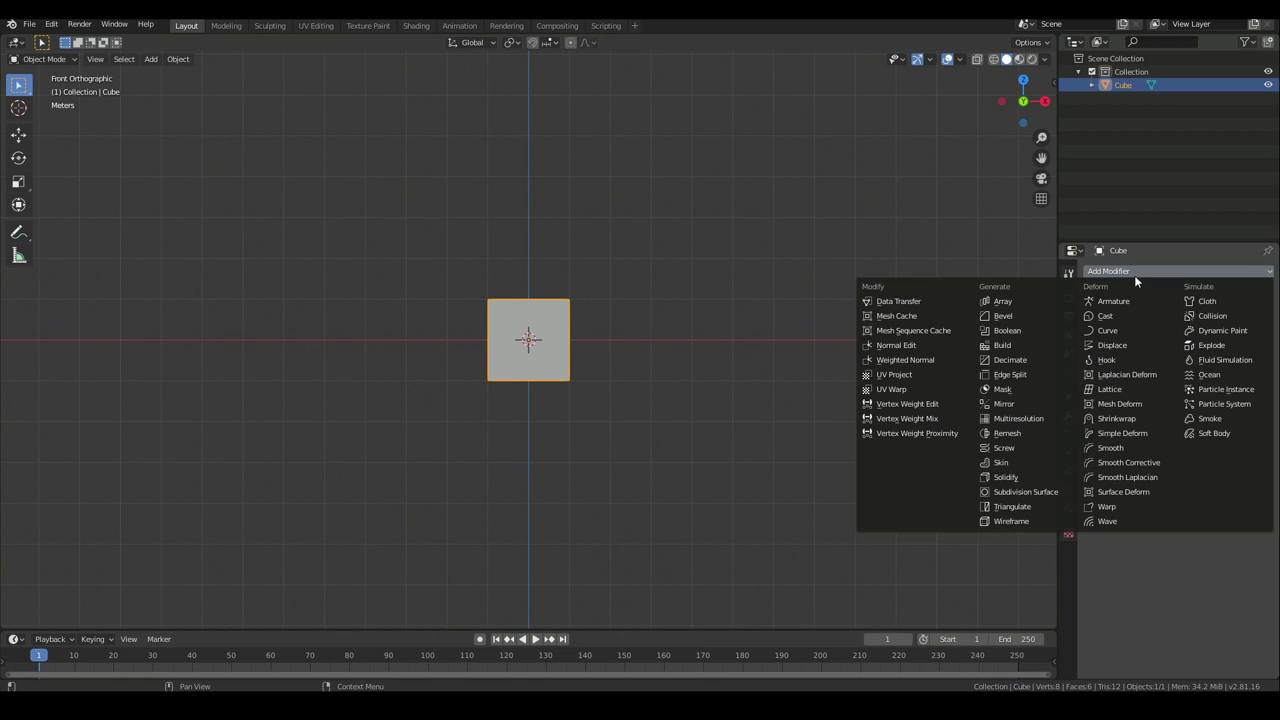
{"action": "left_click", "coordinate": [1035, 493]}
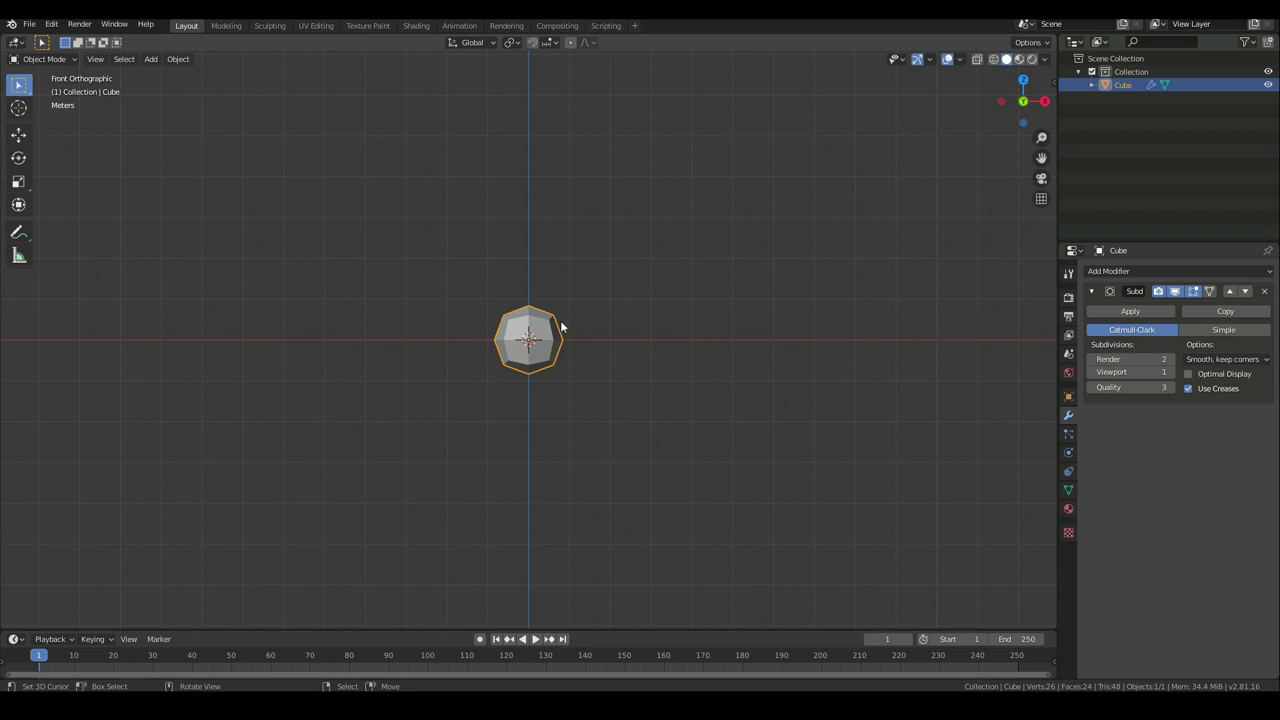
Select the cube's top face in Edit Mode using face selection and activate the Extrude Region tool
{"action": "key", "text": "Tab"}
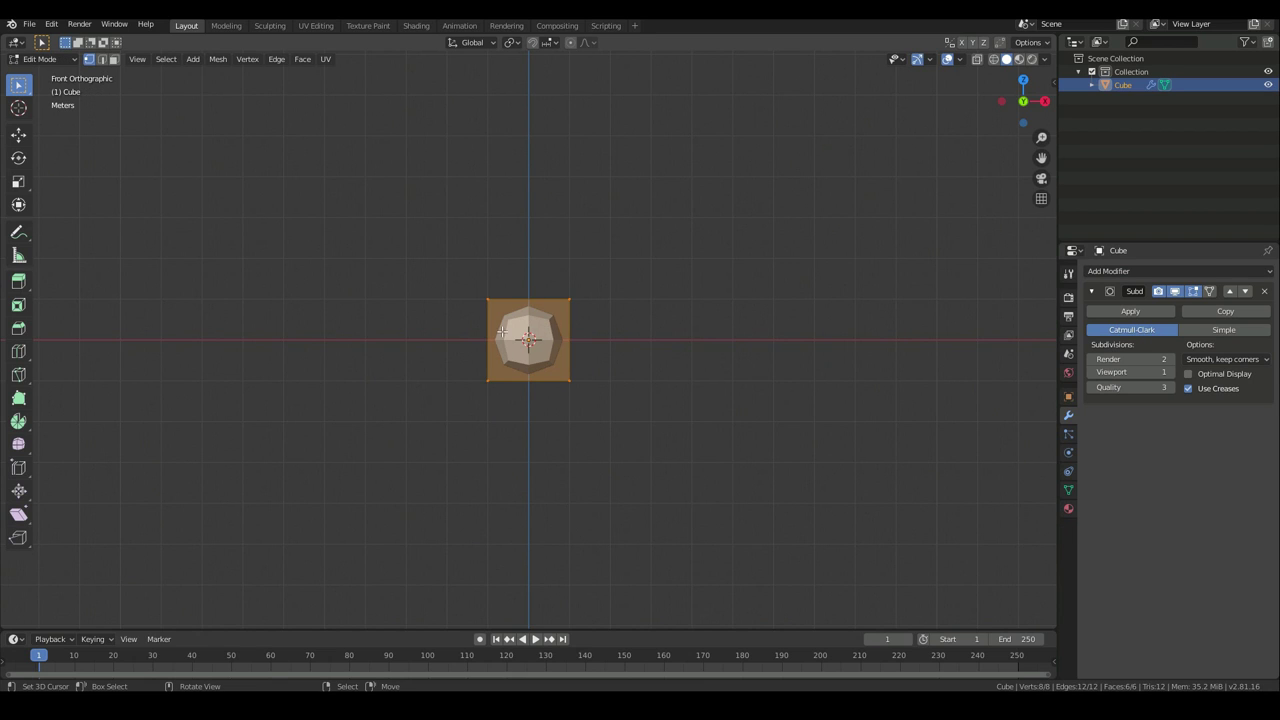
{"action": "middle_click_drag", "start_coordinate": [556, 324], "coordinate": [461, 369]}
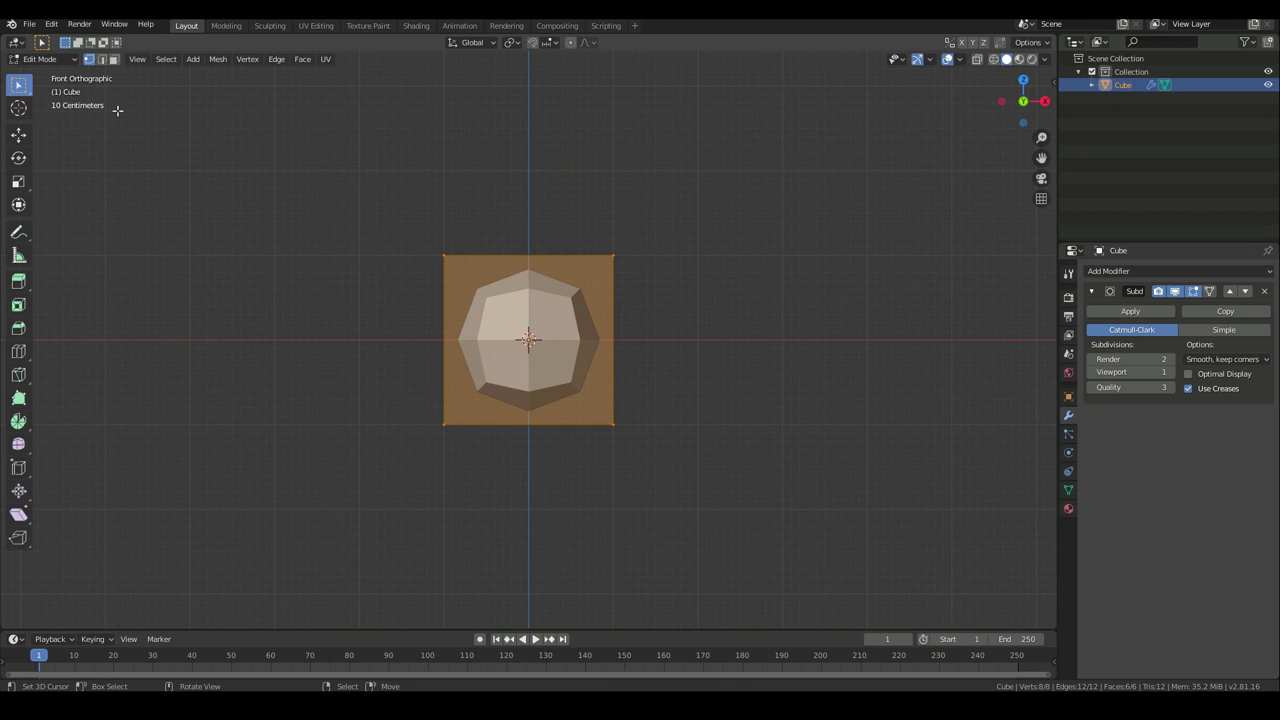
{"action": "left_click", "coordinate": [115, 60]}
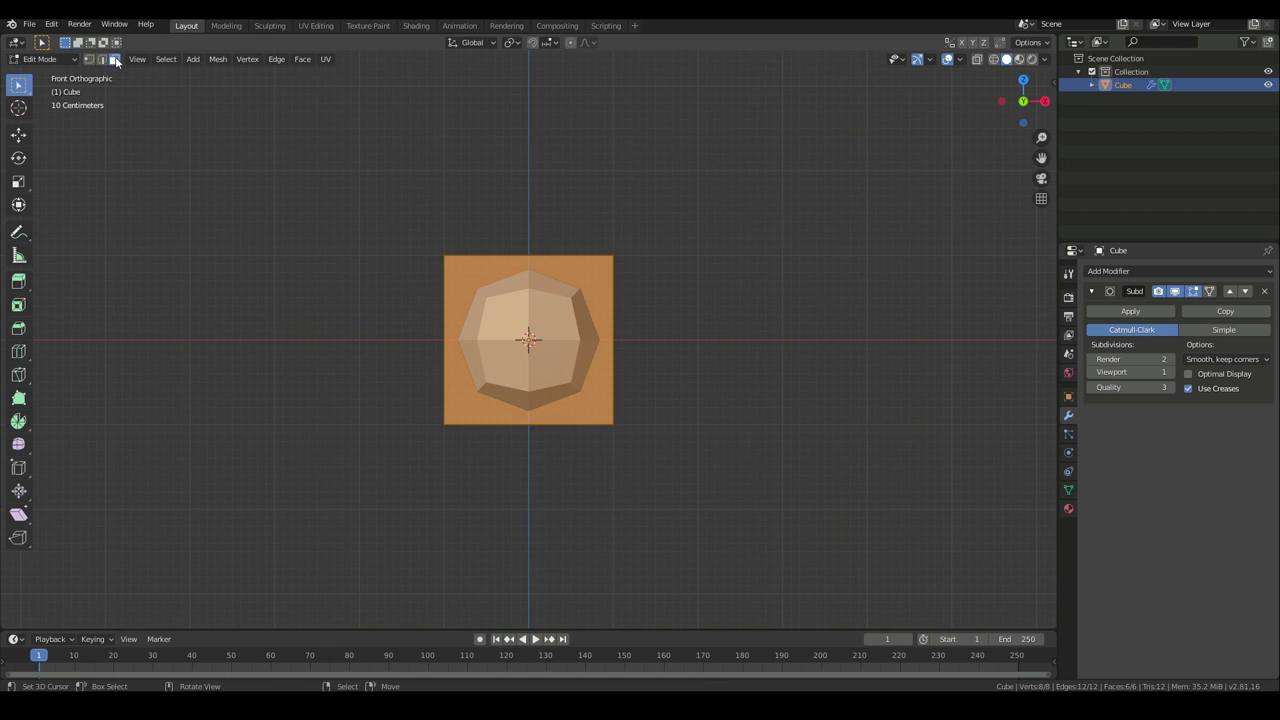
{"action": "left_click_drag", "start_coordinate": [1012, 113], "coordinate": [1016, 115]}
{"action": "left_click", "coordinate": [553, 256]}
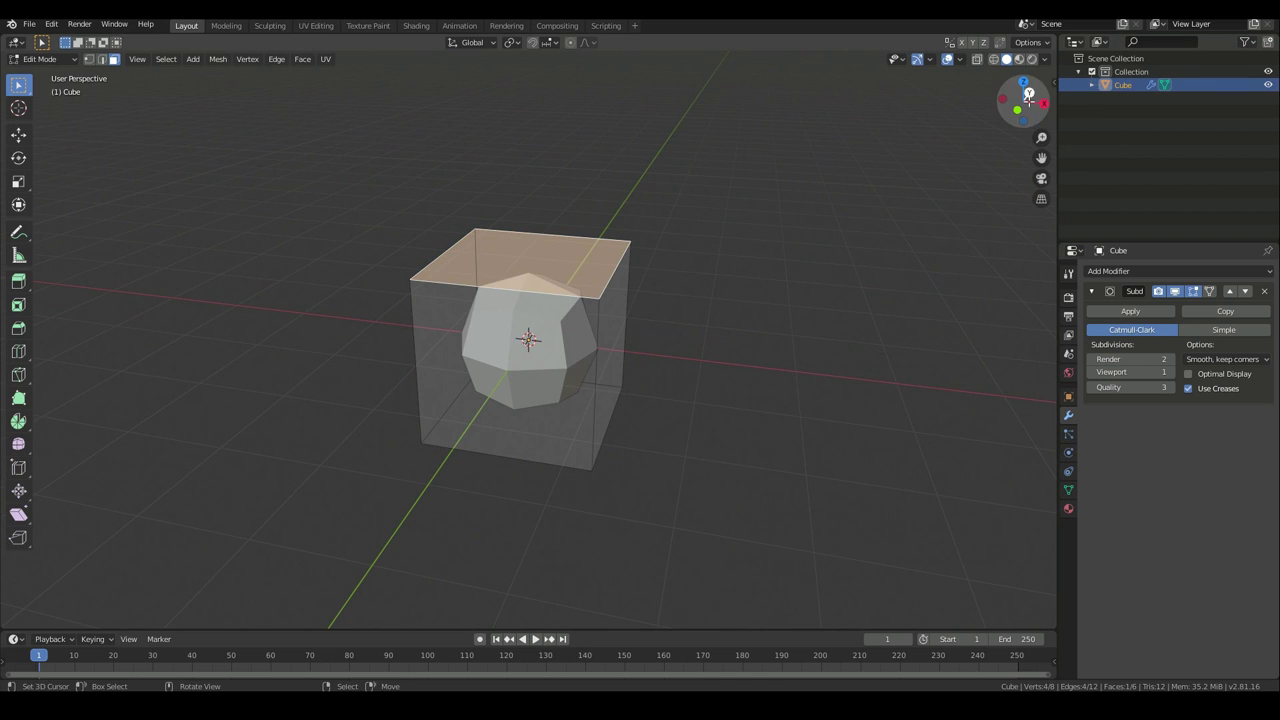
{"action": "left_click_drag", "start_coordinate": [1025, 98], "coordinate": [1027, 106]}
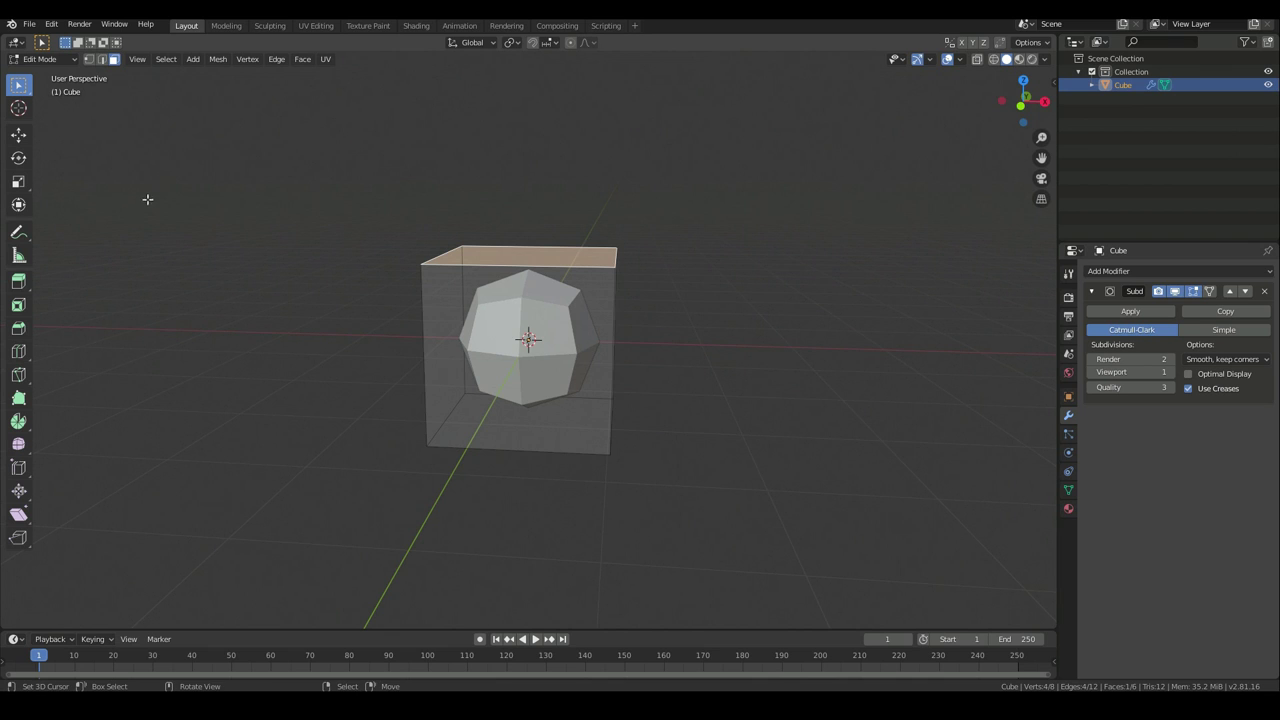
{"action": "left_click", "coordinate": [19, 284]}
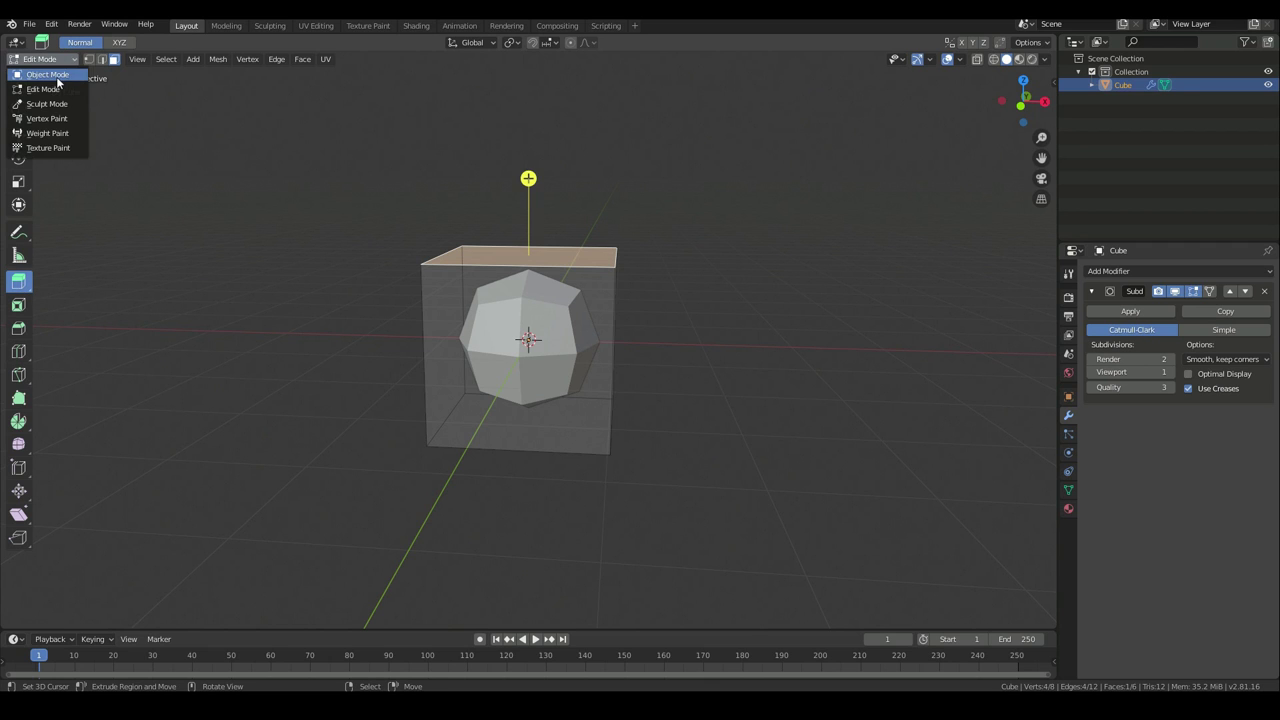
Switch the cube to Object Mode and back to Edit Mode
{"action": "left_click", "coordinate": [58, 72]}
{"action": "key", "text": "Tab"}
{"action": "key", "text": "Tab"}
{"action": "left_click", "coordinate": [56, 57]}
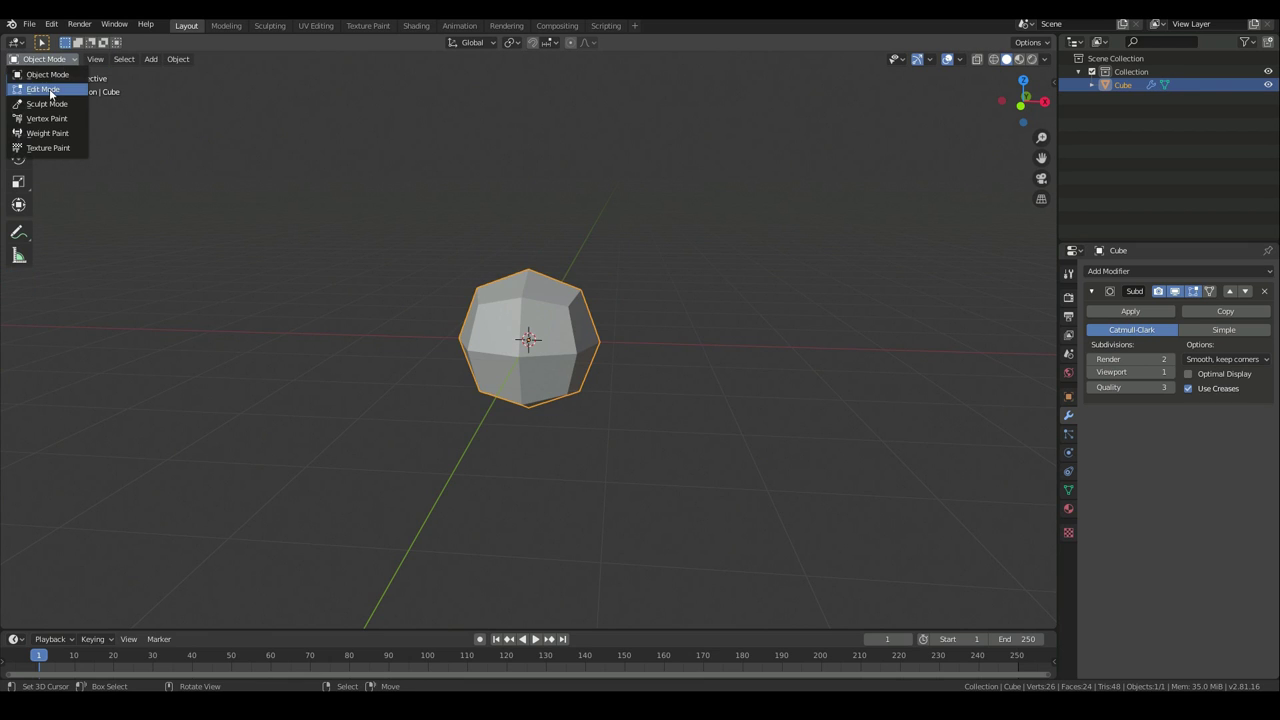
{"action": "left_click", "coordinate": [49, 88]}
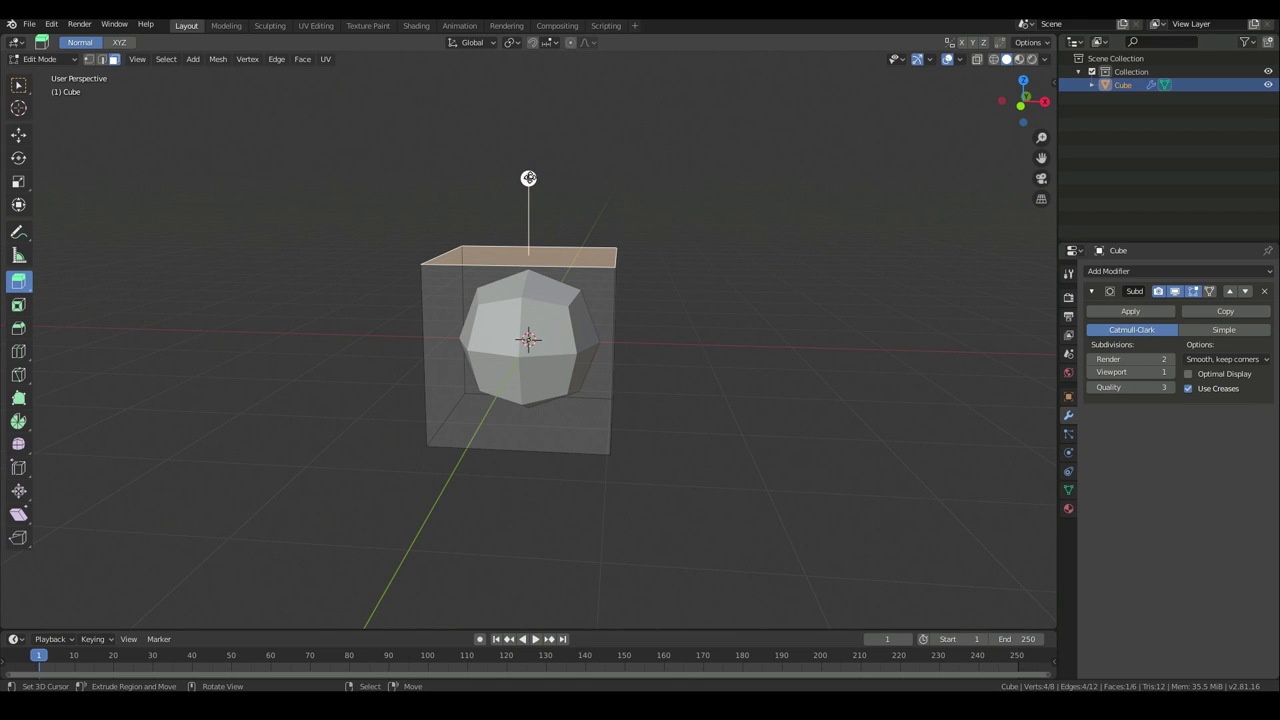
Extrude the cube's top face slightly upward and scale the new face down to about 0.31
{"action": "left_click_drag", "start_coordinate": [528, 178], "coordinate": [531, 136]}
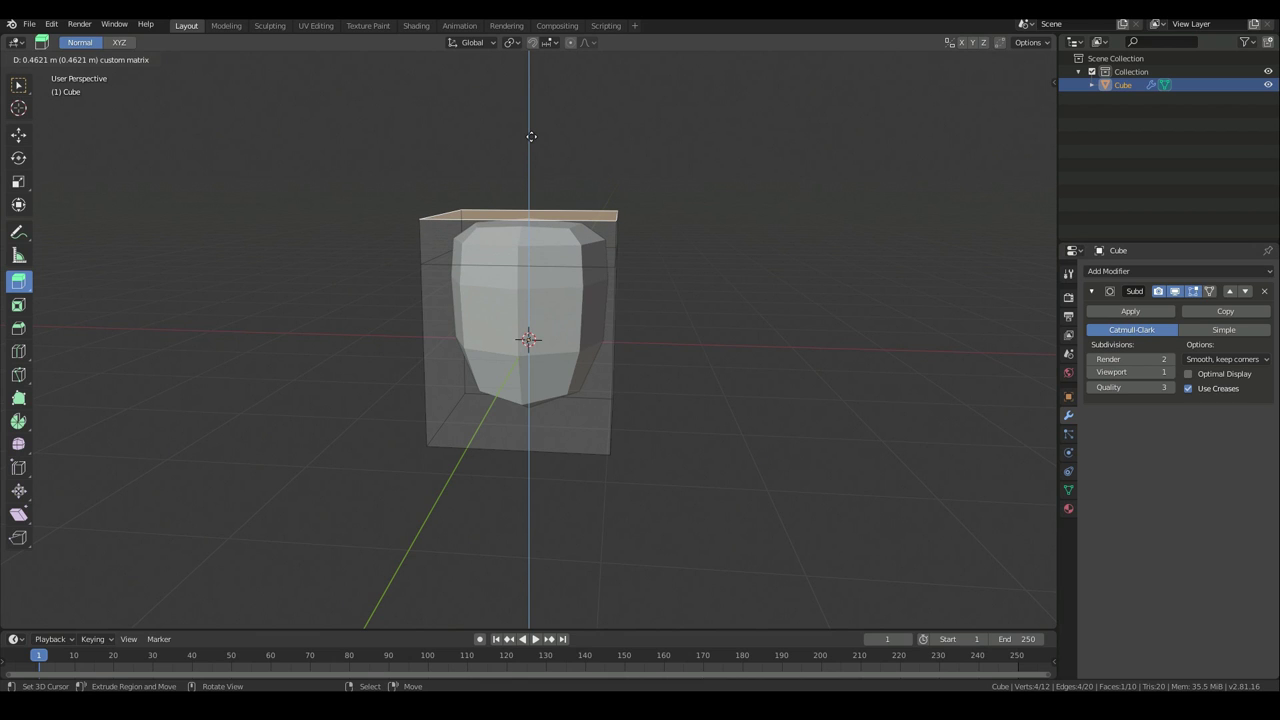
{"action": "left_click_drag", "start_coordinate": [530, 141], "coordinate": [528, 151]}
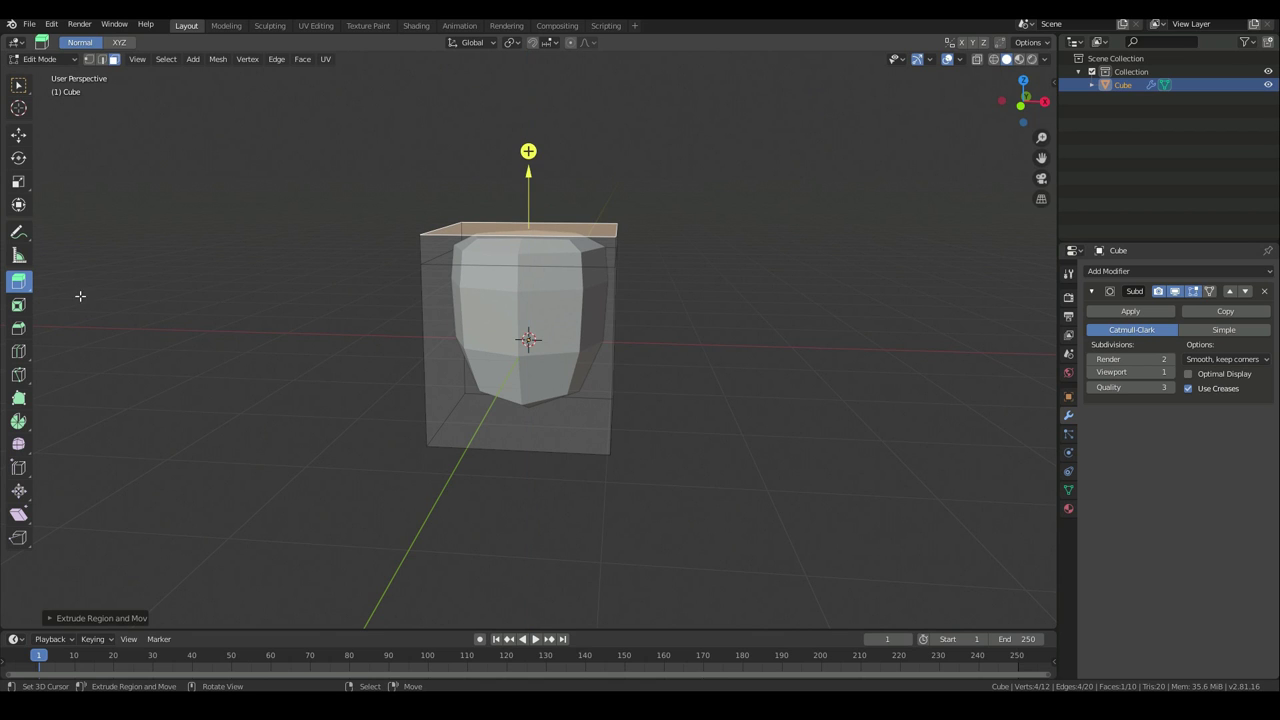
{"action": "left_click", "coordinate": [19, 182]}
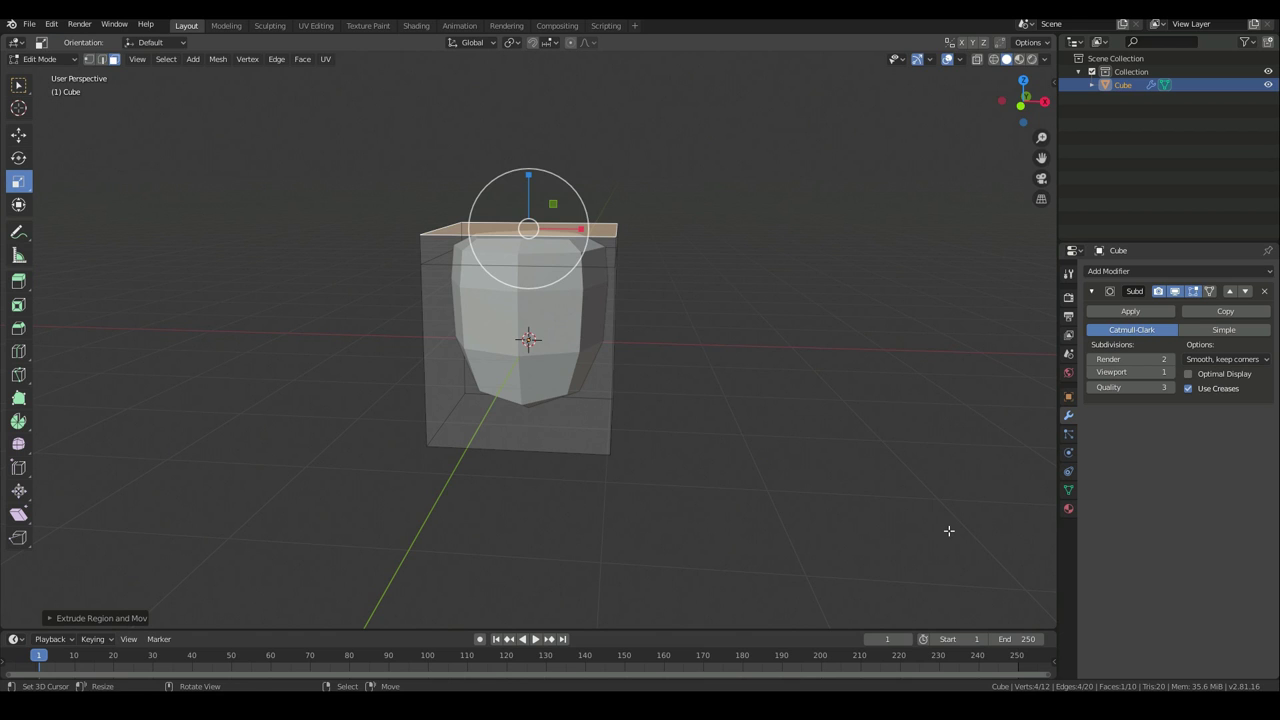
{"action": "key", "text": "s"}
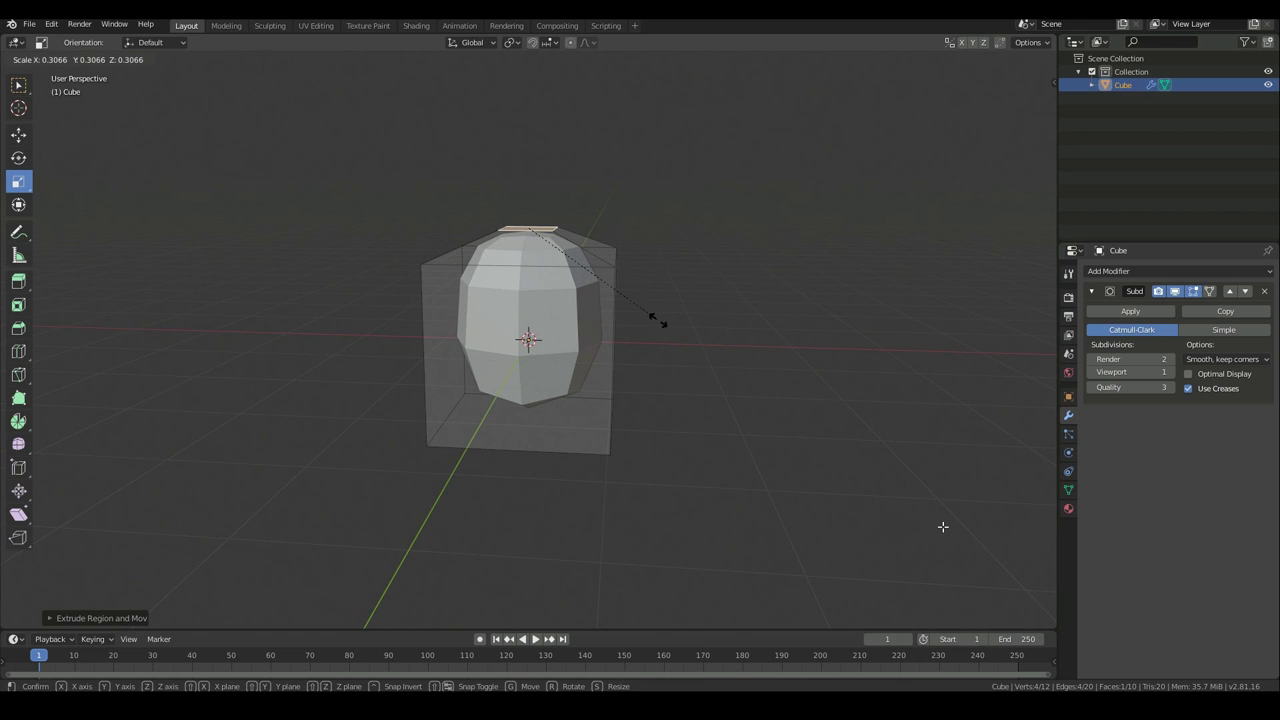
{"action": "left_click", "coordinate": [943, 527]}
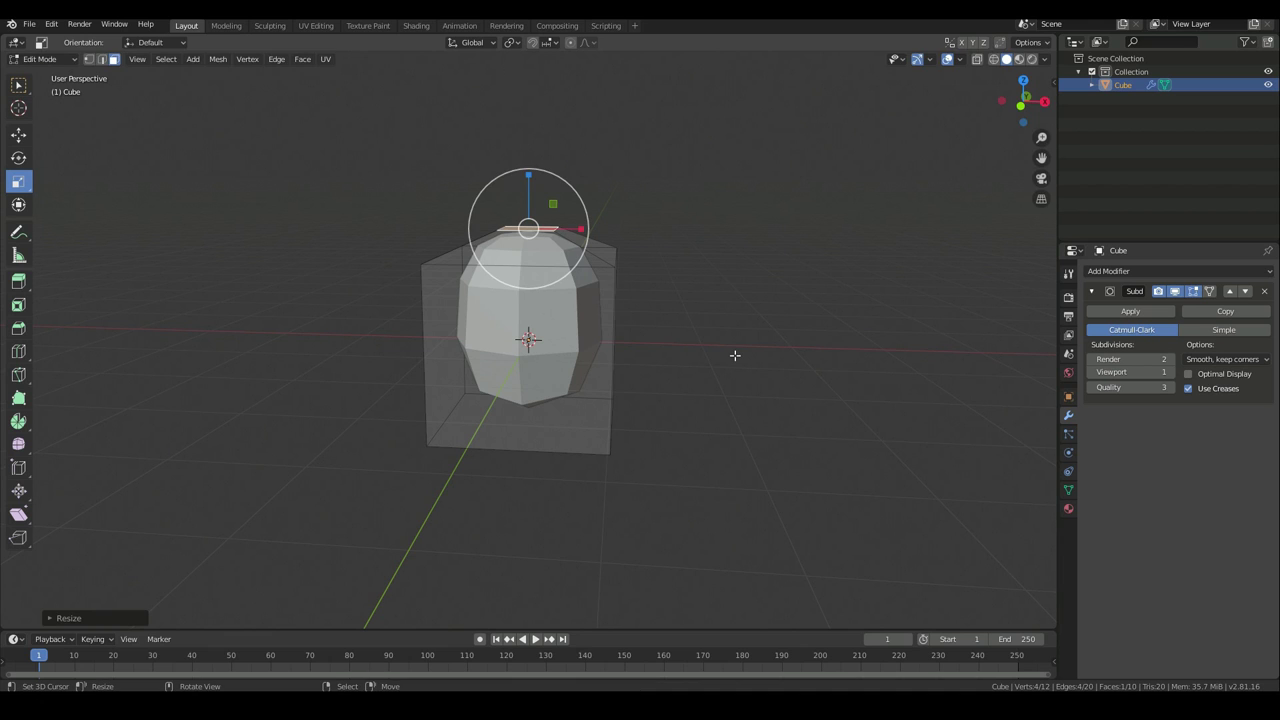
Extrude the small top face slightly upward and scale the new face up to nearly the width of the cube
{"action": "left_click", "coordinate": [19, 283]}
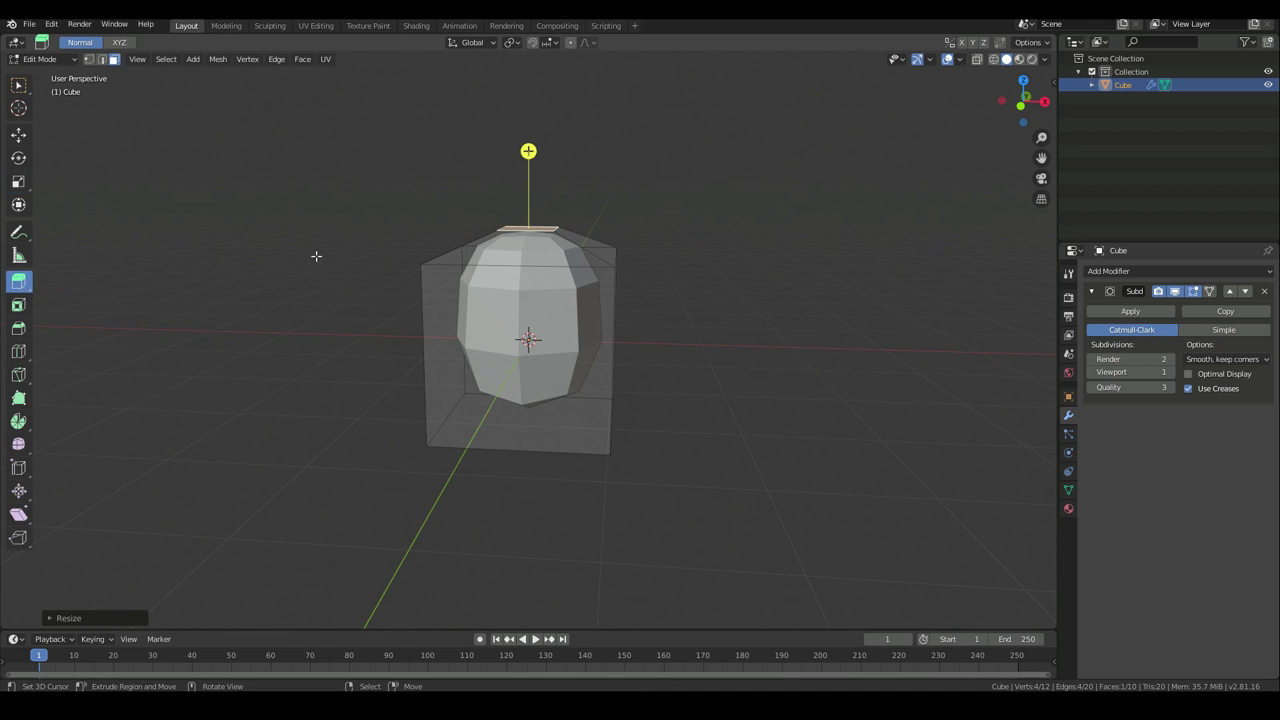
{"action": "mouse_move", "coordinate": [528, 151]}
{"action": "left_mouse_down"}
{"action": "mouse_move", "coordinate": [530, 132]}
{"action": "mouse_move", "coordinate": [545, 137]}
{"action": "left_mouse_up"}
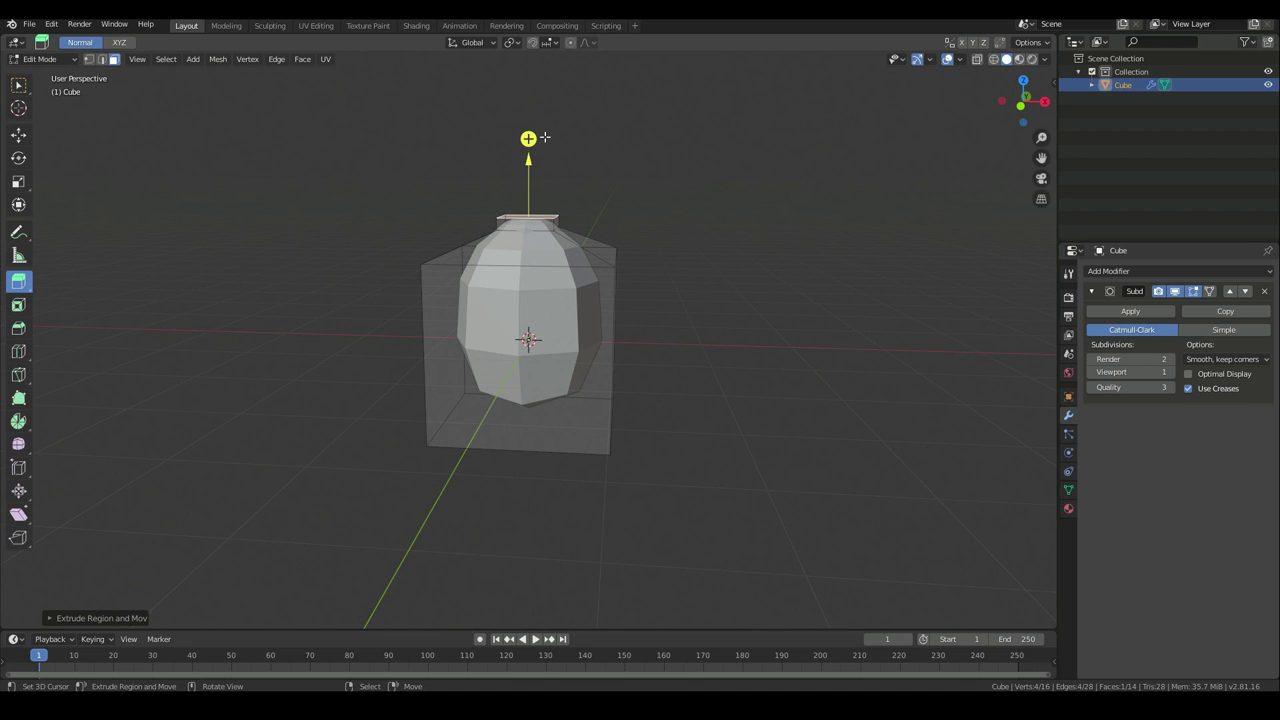
{"action": "left_click", "coordinate": [18, 181]}
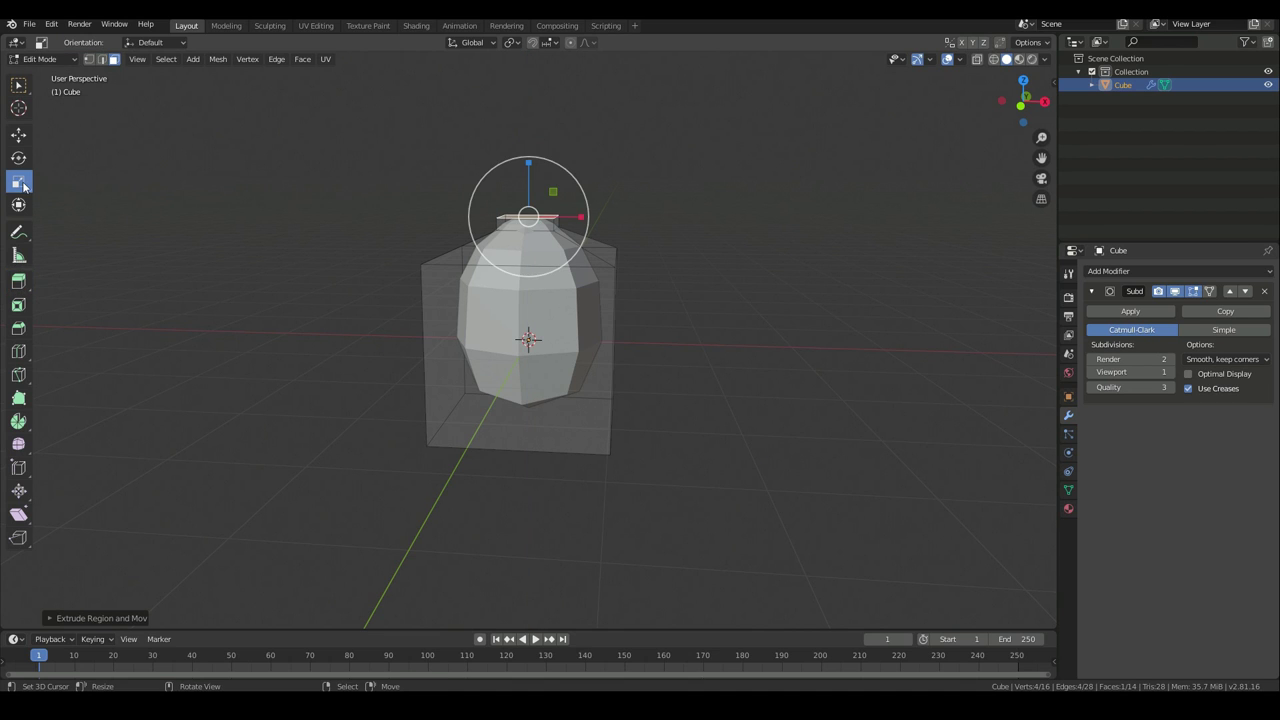
{"action": "key", "text": "s"}
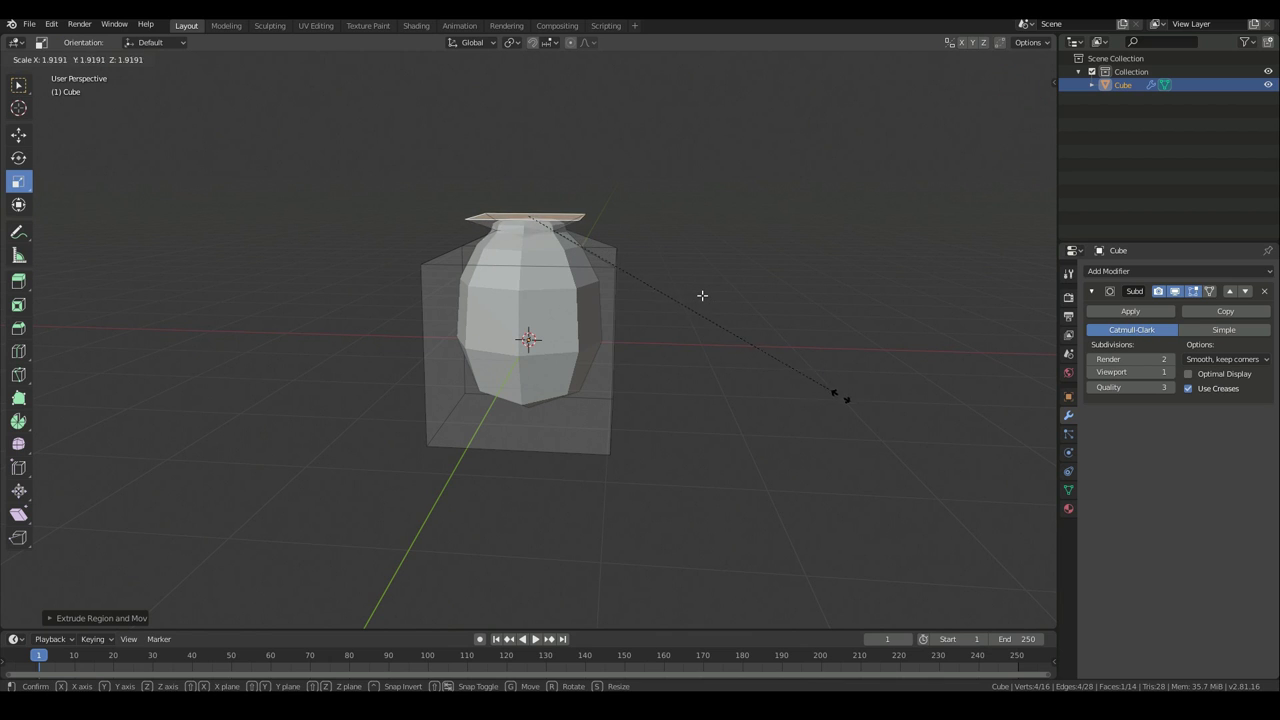
{"action": "left_click", "coordinate": [929, 513]}
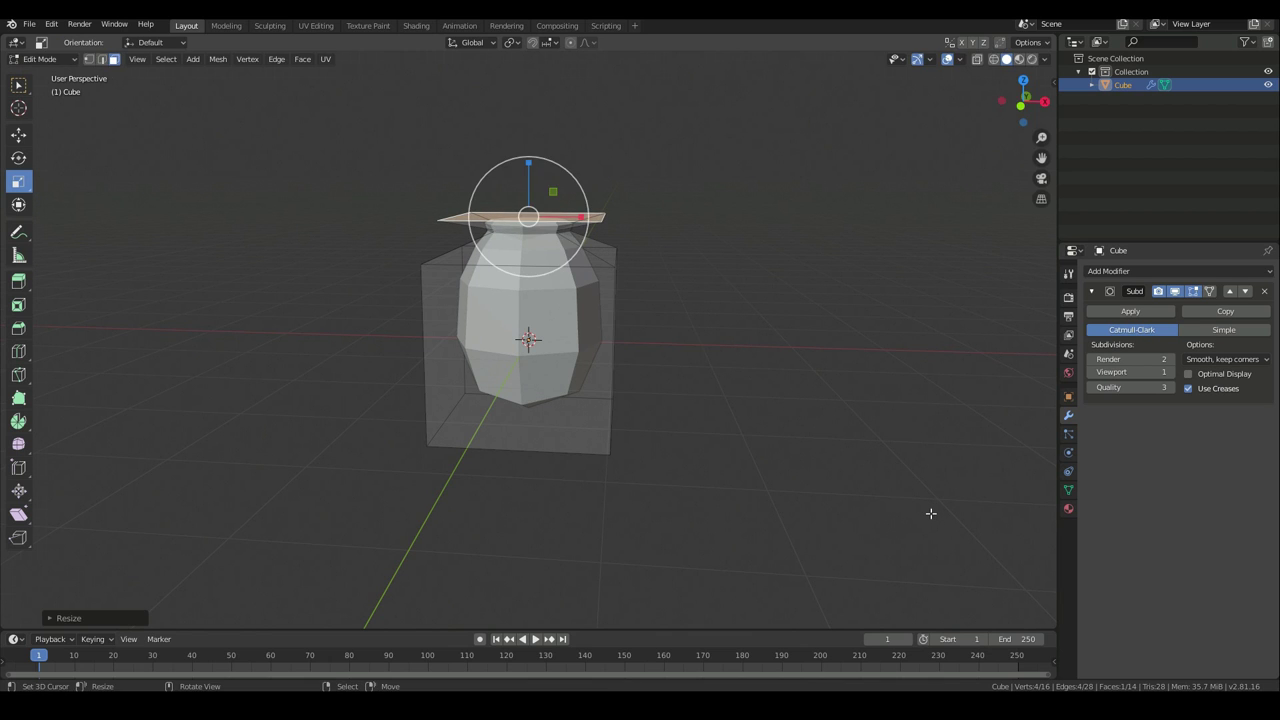
In the front view, extrude the widened top face upward to form a head block above the body
{"action": "key", "text": "KP_1"}
{"action": "scroll", "coordinate": [613, 242], "scroll_direction": "up", "scroll_amount": 3}
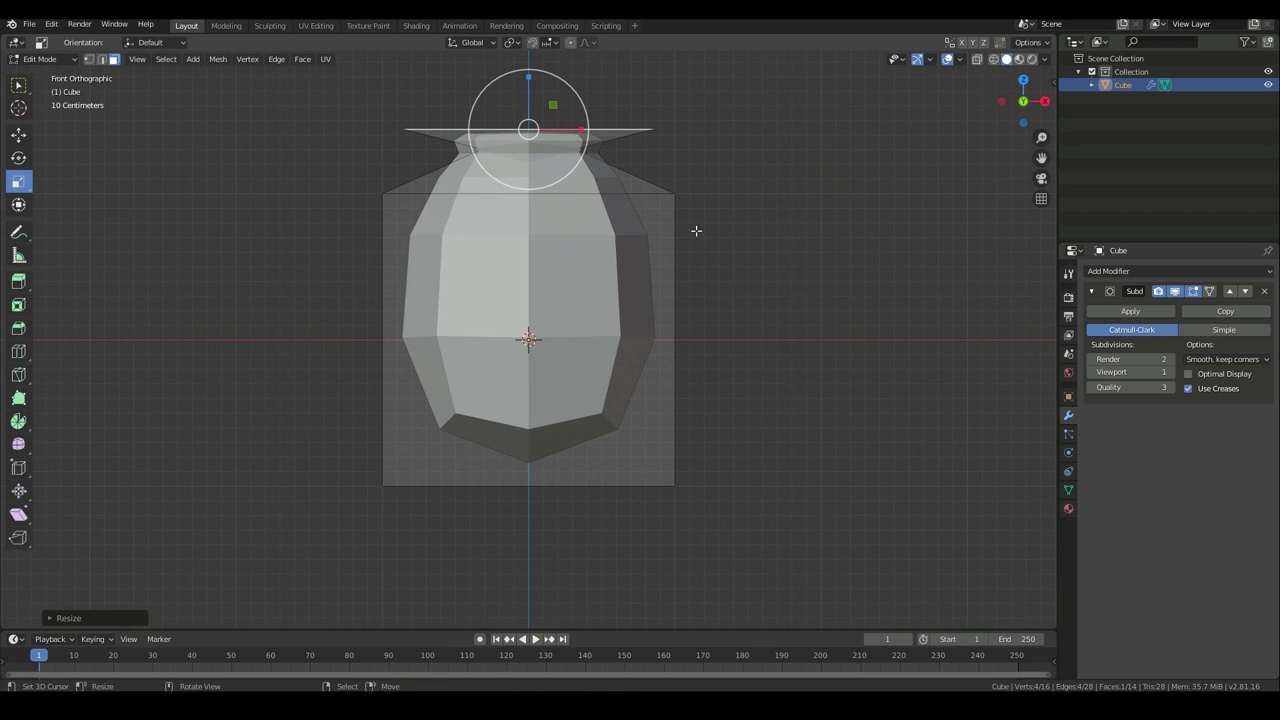
{"action": "scroll", "coordinate": [262, 216], "scroll_direction": "down", "scroll_amount": 2}
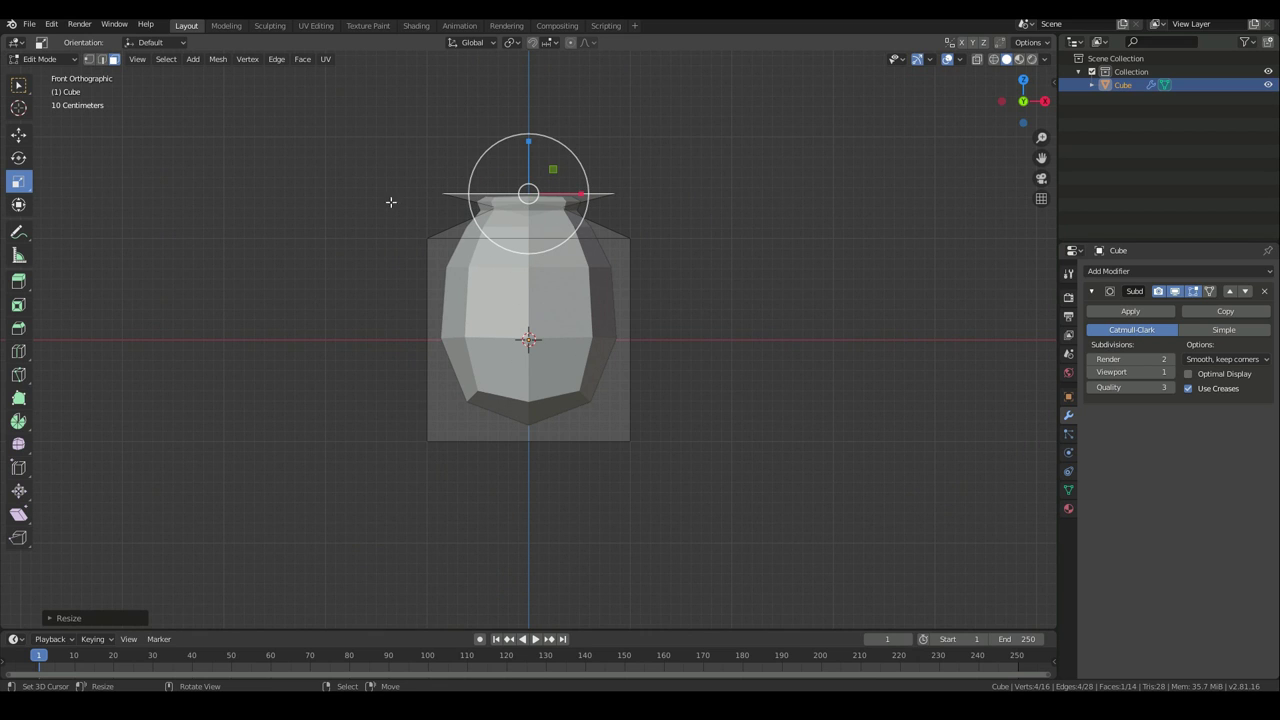
{"action": "left_click", "coordinate": [19, 284]}
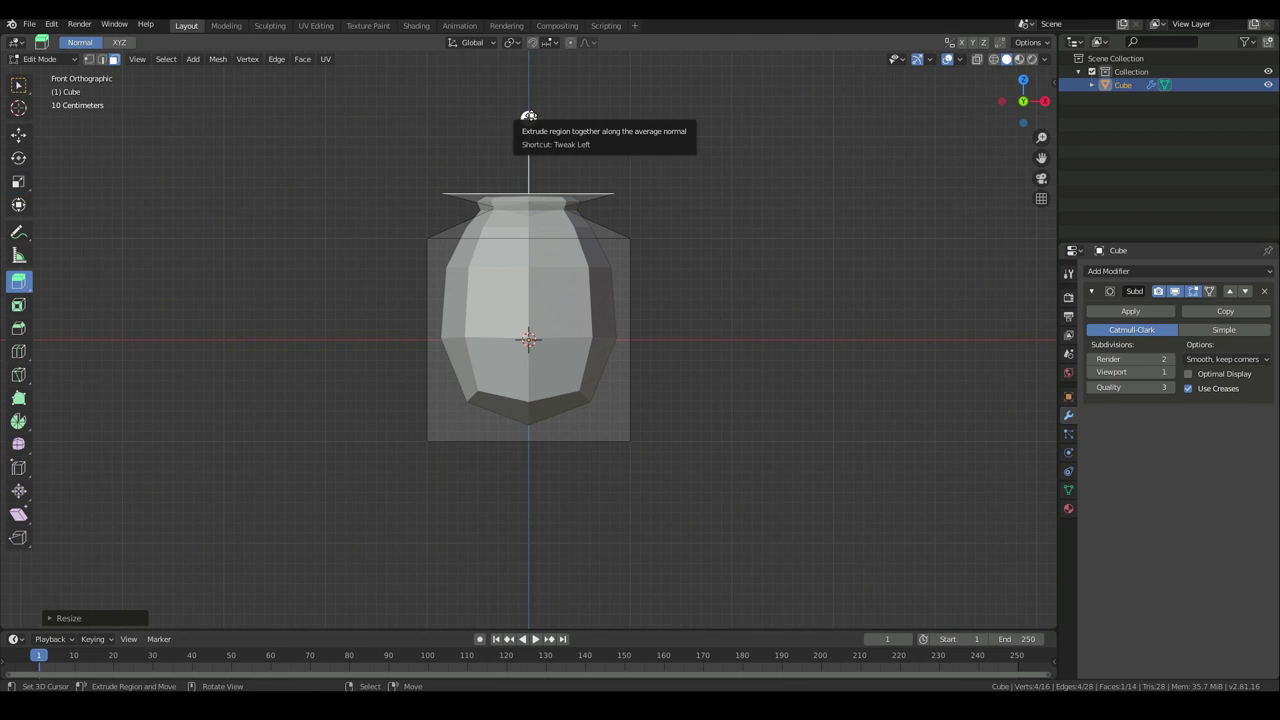
{"action": "left_click_drag", "start_coordinate": [528, 118], "coordinate": [525, 566]}
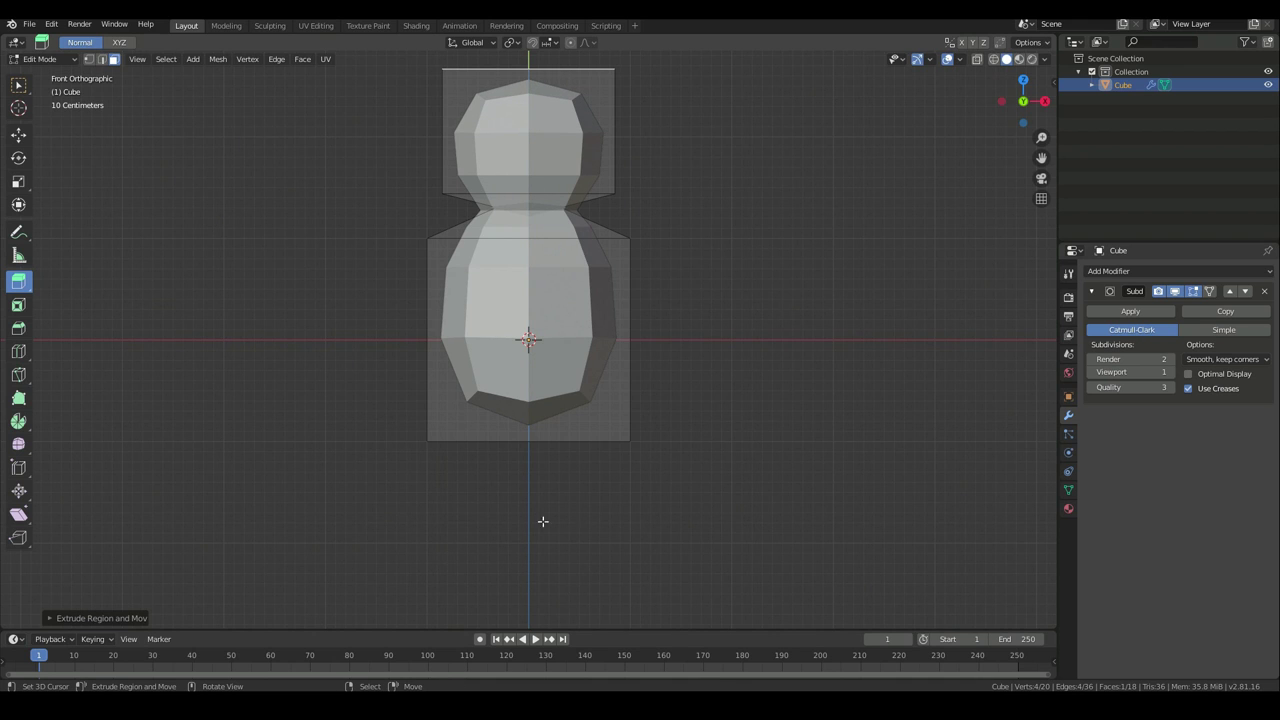
Select the two opposite side faces of the lower block and scale them slightly outward along X to widen the body
{"action": "middle_click_drag", "start_coordinate": [676, 458], "coordinate": [680, 355]}
{"action": "left_click", "coordinate": [606, 330]}
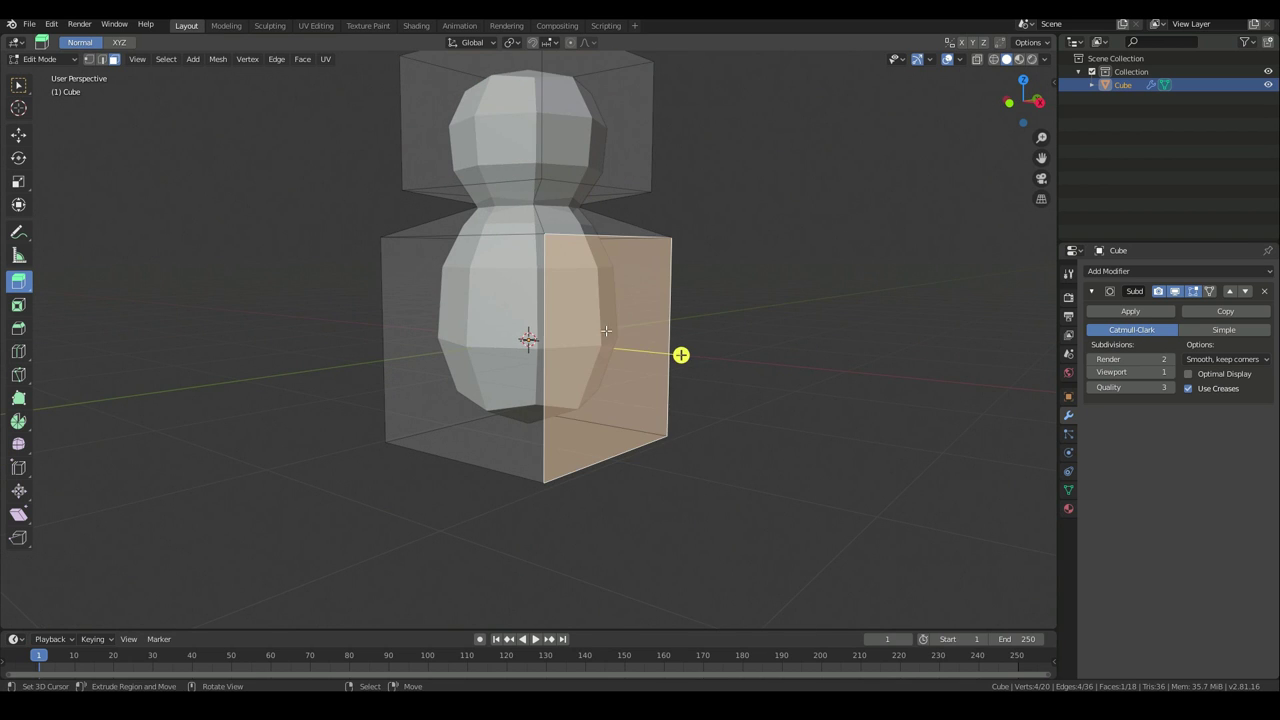
{"action": "middle_click_drag", "start_coordinate": [317, 387], "coordinate": [492, 385]}
{"action": "right_click", "coordinate": [445, 355], "text": "shift"}
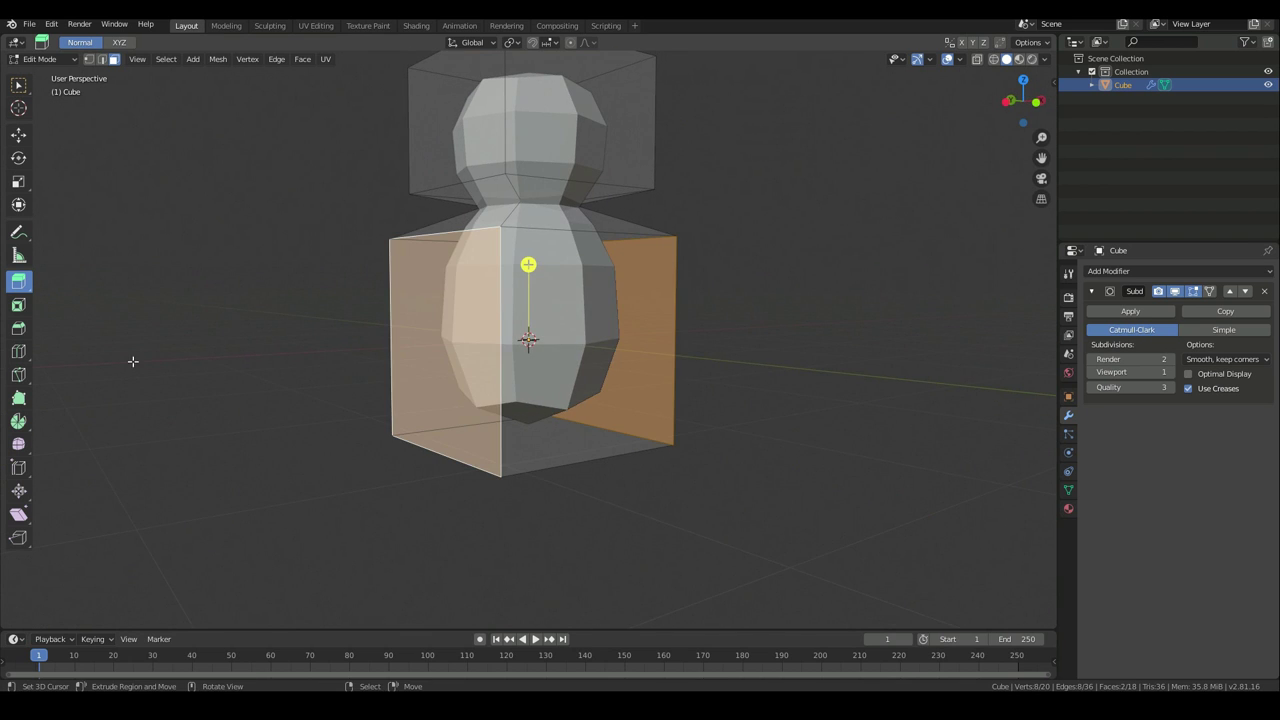
{"action": "left_click", "coordinate": [18, 181]}
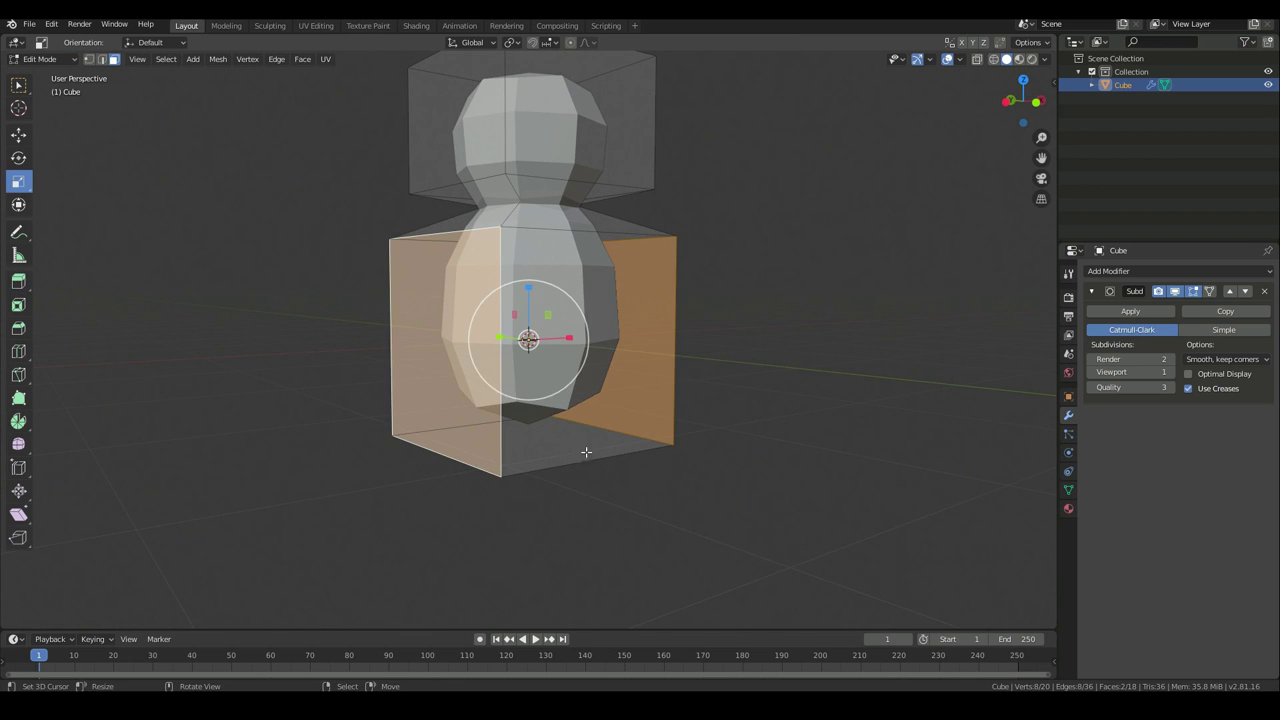
{"action": "middle_click_drag", "start_coordinate": [586, 449], "coordinate": [558, 355]}
{"action": "left_click_drag", "start_coordinate": [576, 339], "coordinate": [578, 341]}
{"action": "middle_click_drag", "start_coordinate": [737, 417], "coordinate": [632, 459]}
{"action": "left_click_drag", "start_coordinate": [576, 341], "coordinate": [578, 341]}
{"action": "key", "text": "KP_1"}
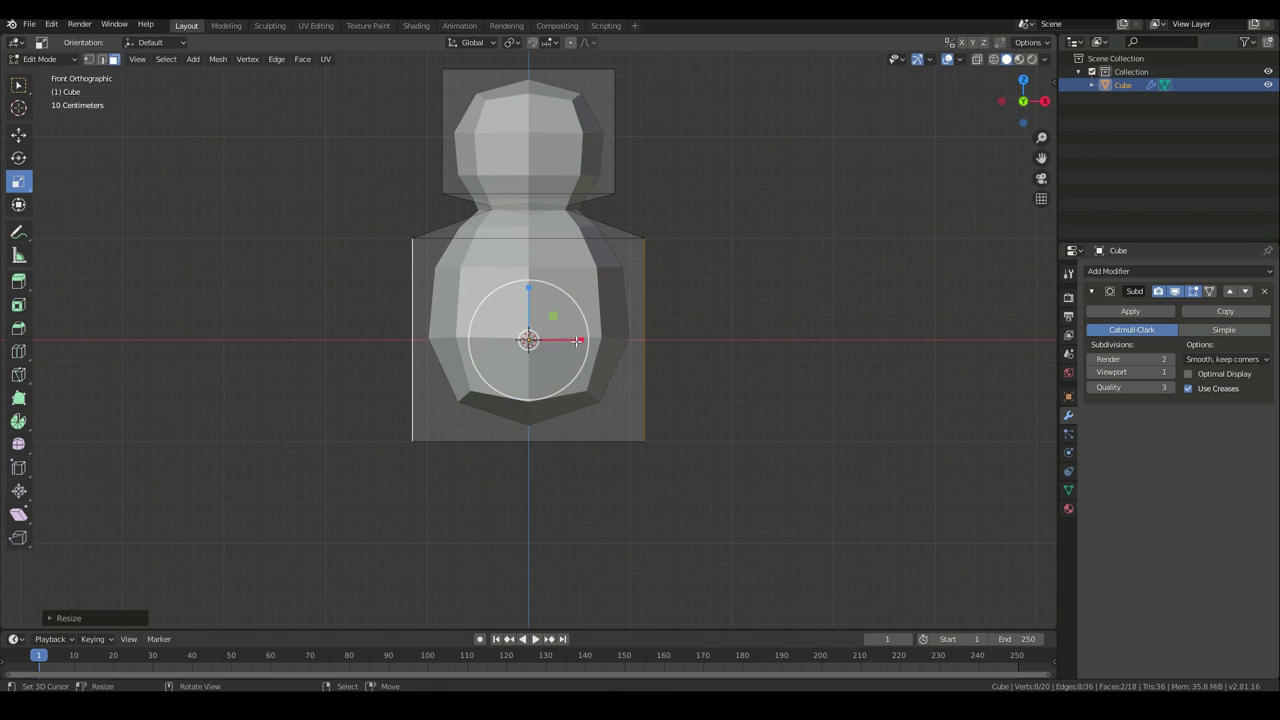
Inspect the widened shape in Object Mode and Edit Mode, from the front and in perspective
{"action": "key", "text": "Tab"}
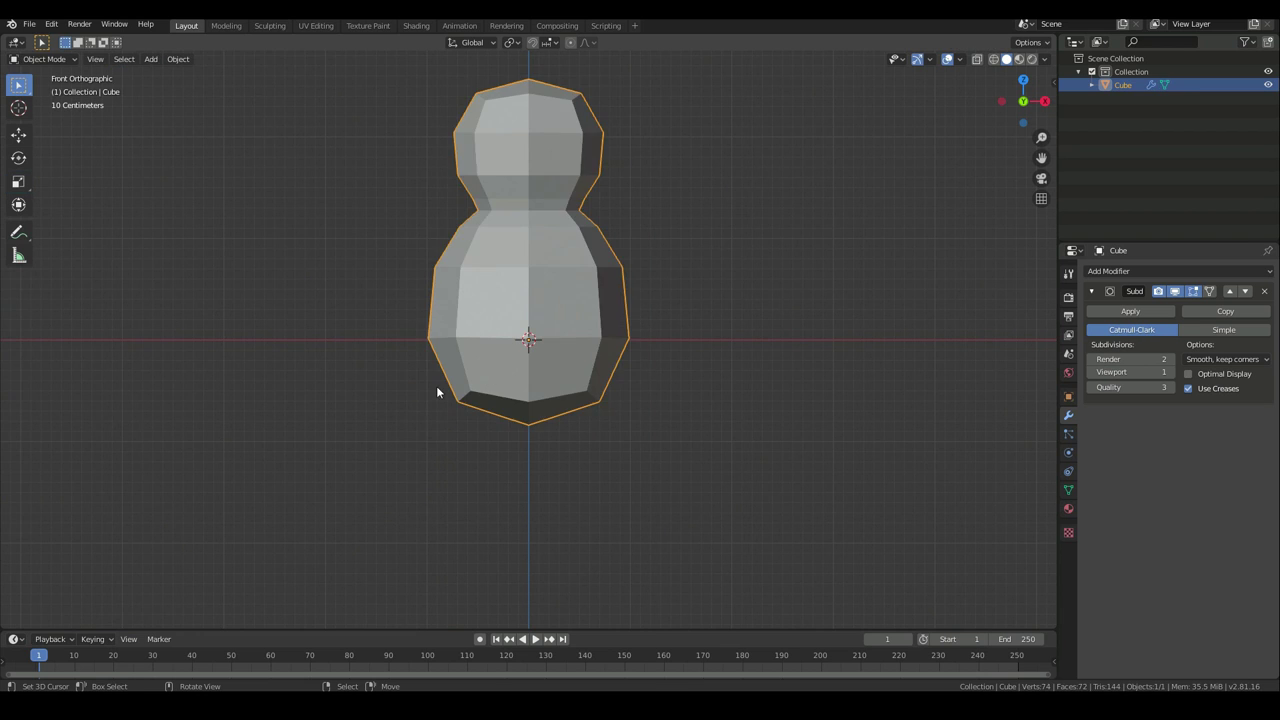
{"action": "scroll", "coordinate": [437, 386], "scroll_direction": "down", "scroll_amount": 2}
{"action": "scroll", "coordinate": [479, 410], "scroll_direction": "up", "scroll_amount": 3}
{"action": "mouse_move", "coordinate": [590, 280]}
{"action": "middle_mouse_down"}
{"action": "mouse_move", "coordinate": [462, 340]}
{"action": "mouse_move", "coordinate": [551, 331]}
{"action": "mouse_move", "coordinate": [569, 391]}
{"action": "mouse_move", "coordinate": [456, 306]}
{"action": "mouse_move", "coordinate": [634, 246]}
{"action": "mouse_move", "coordinate": [604, 266]}
{"action": "middle_mouse_up"}
{"action": "key", "text": "Tab"}
{"action": "middle_click_drag", "start_coordinate": [644, 504], "coordinate": [626, 340]}
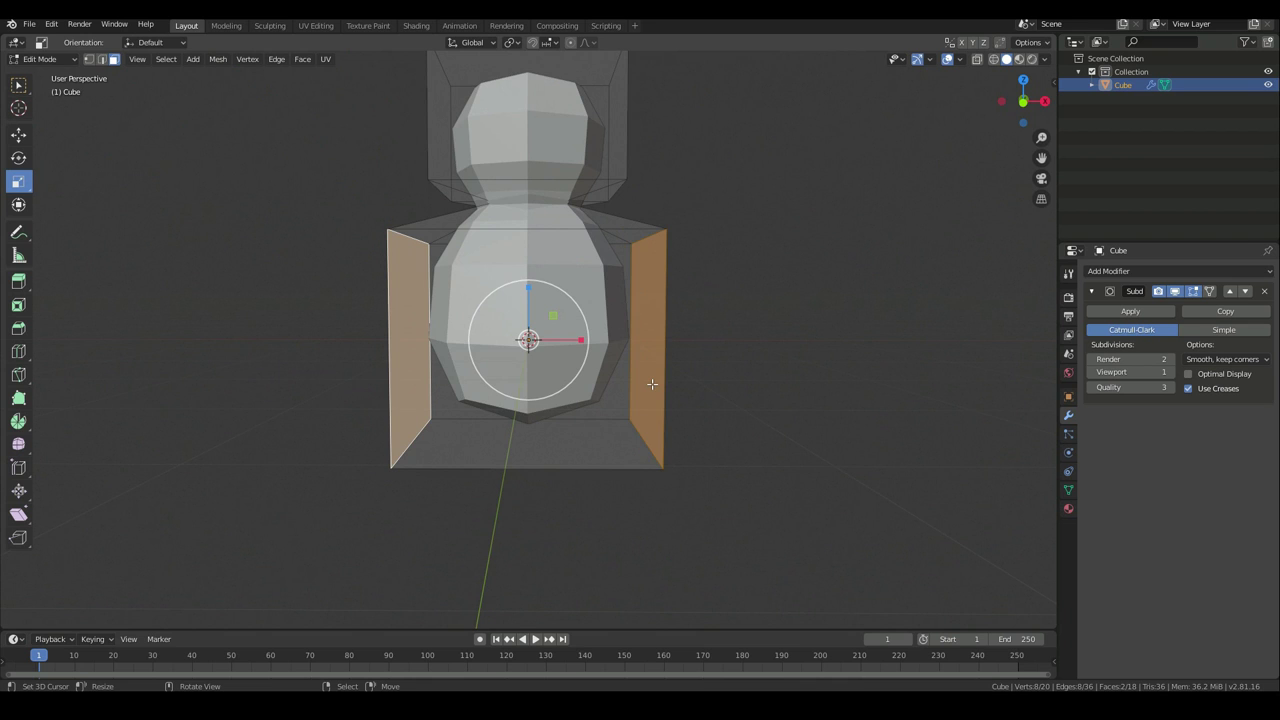
{"action": "key", "text": "KP_1"}
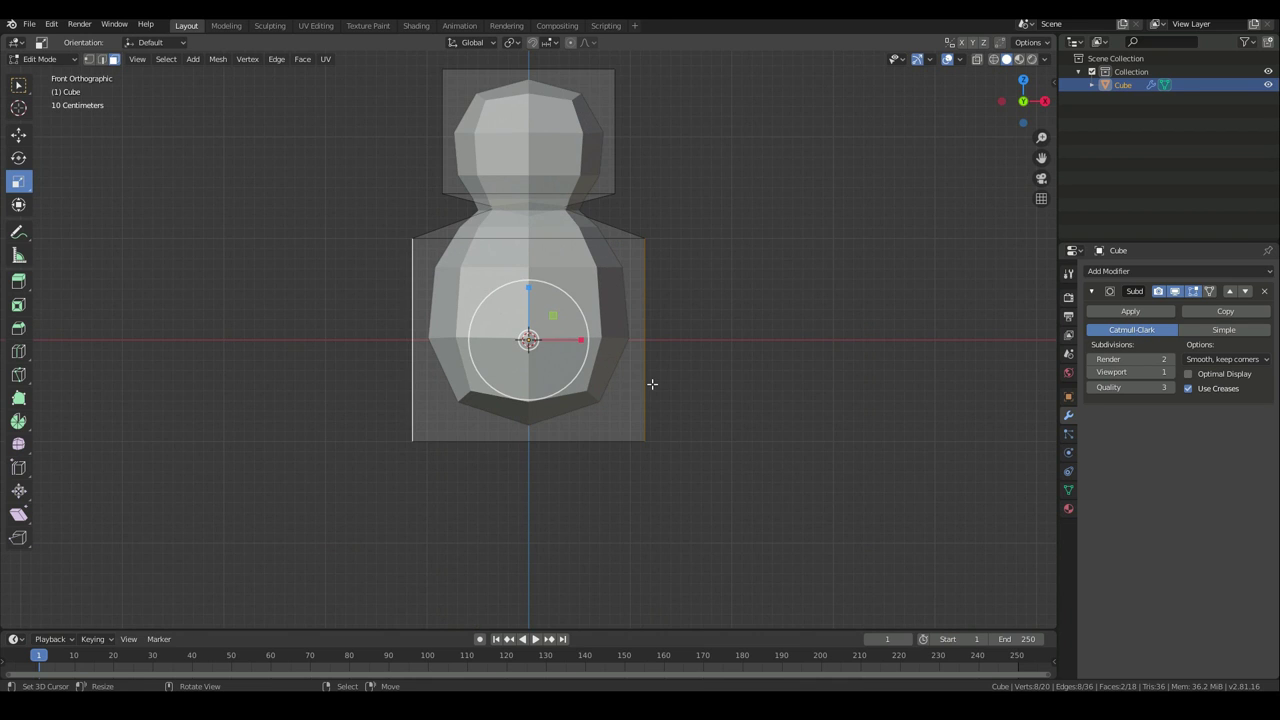
Apply the Subdivision Surface modifier in Object Mode and return to Edit Mode
{"action": "key", "text": "Tab"}
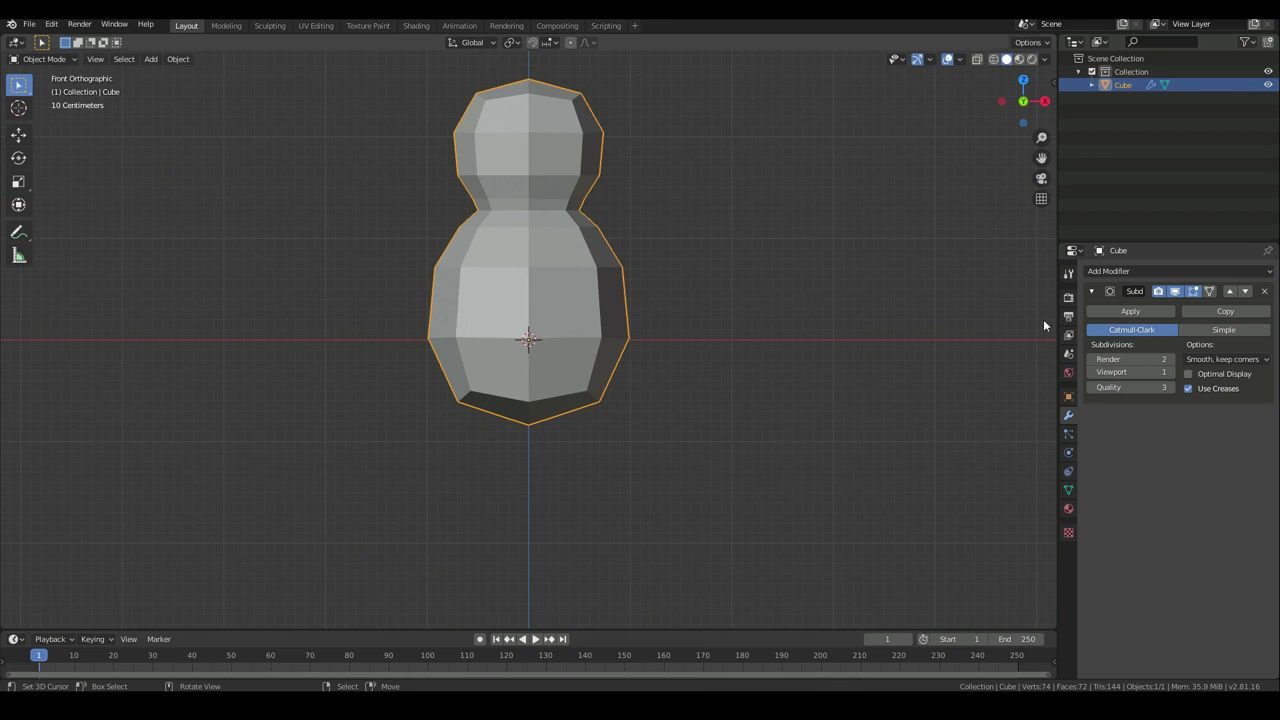
{"action": "left_click", "coordinate": [1137, 314]}
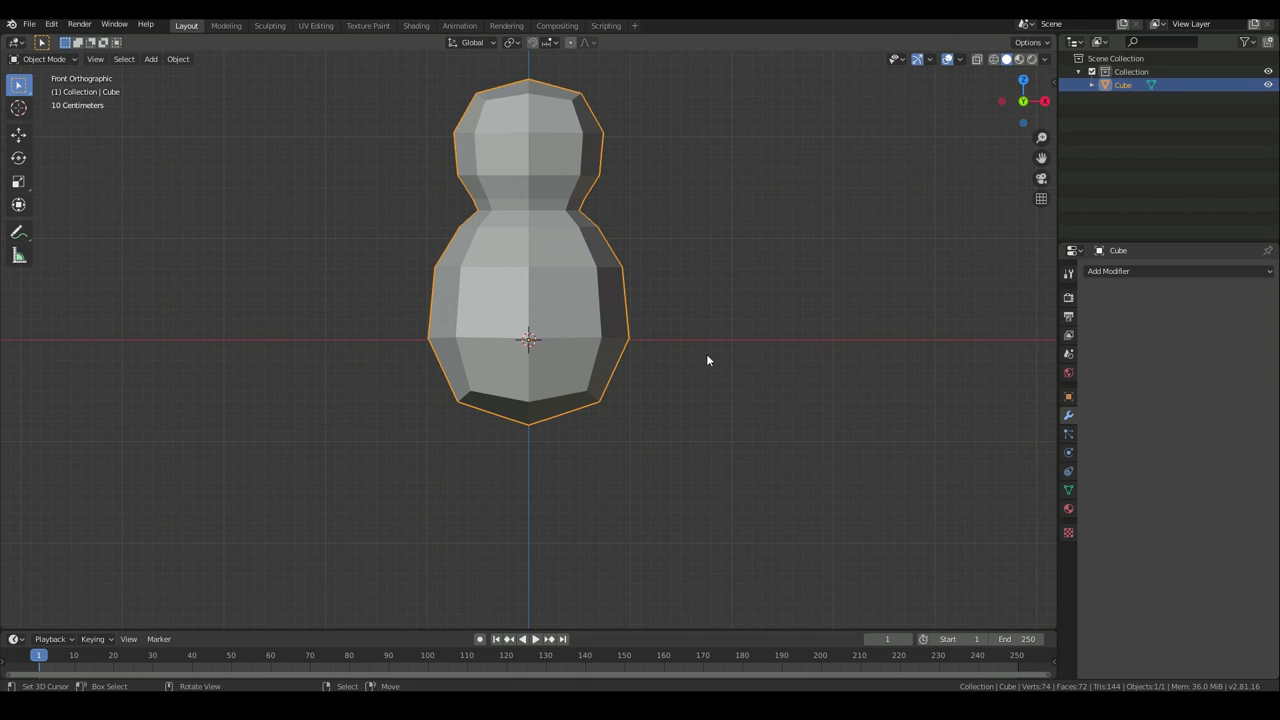
{"action": "key", "text": "Tab"}
Try selecting the upper body faces at the shoulders on both sides of the mesh
{"action": "middle_click_drag", "start_coordinate": [606, 339], "coordinate": [436, 362]}
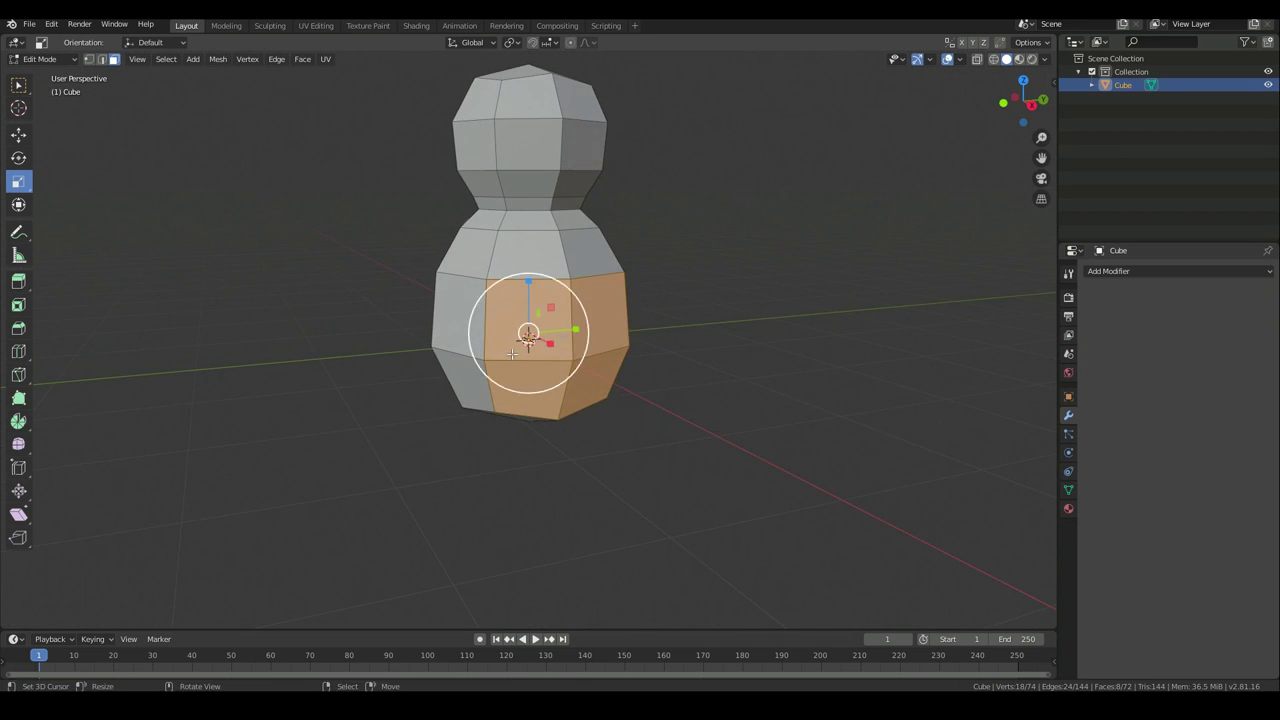
{"action": "right_click", "coordinate": [529, 254]}
{"action": "right_click", "coordinate": [593, 256], "text": "shift"}
{"action": "middle_click_drag", "start_coordinate": [593, 257], "coordinate": [566, 234]}
{"action": "left_click", "coordinate": [500, 262]}
{"action": "right_click", "coordinate": [462, 261], "text": "shift"}
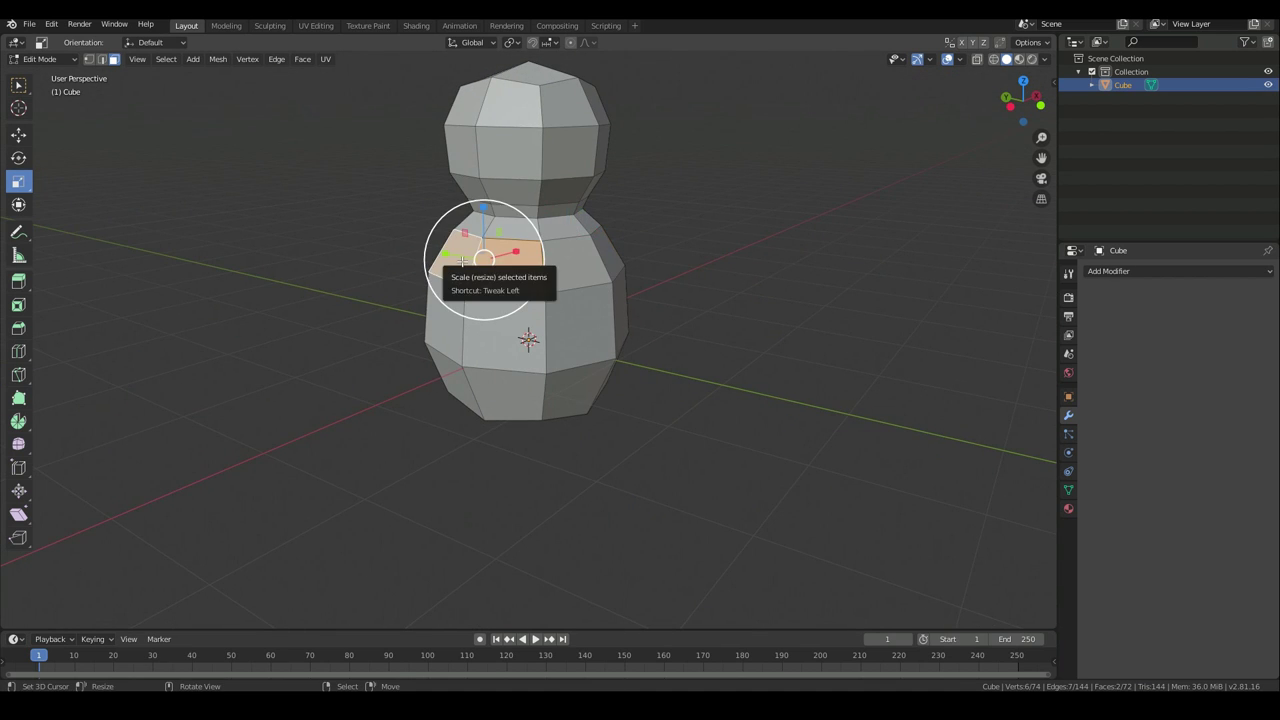
{"action": "key", "text": "KP_1"}
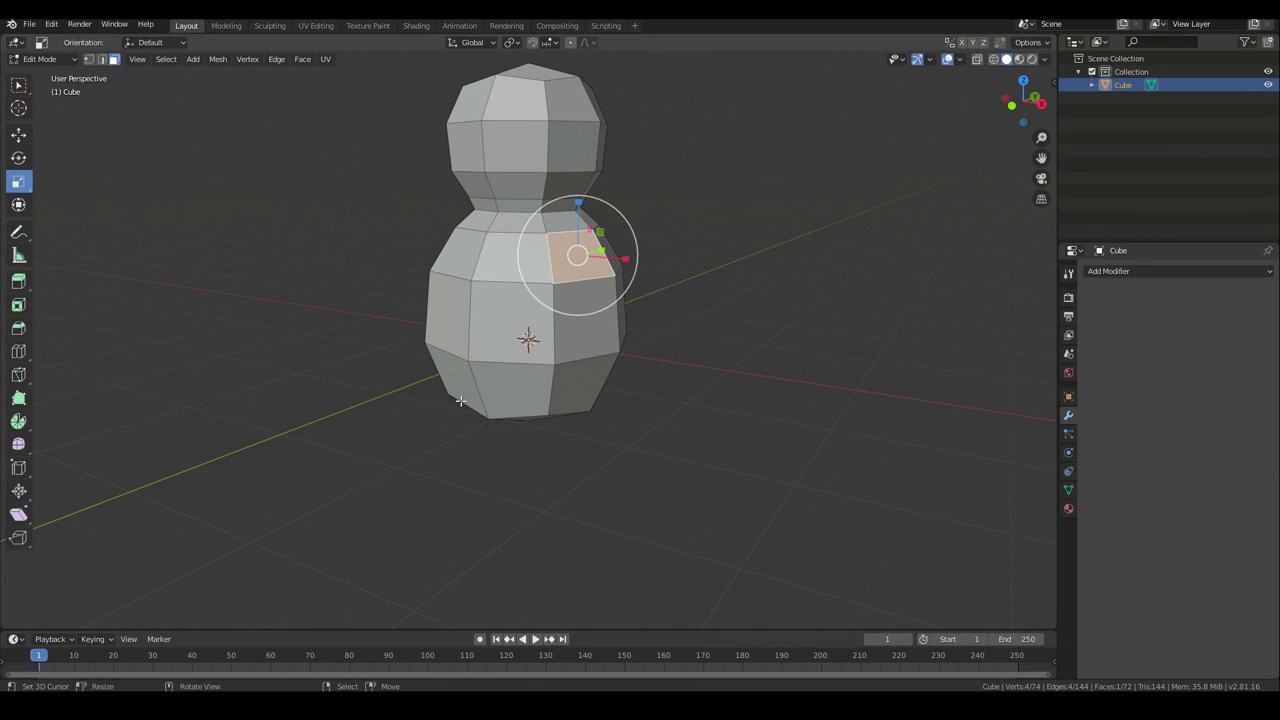
{"action": "mouse_move", "coordinate": [584, 414]}
{"action": "middle_mouse_down"}
{"action": "mouse_move", "coordinate": [569, 406]}
{"action": "mouse_move", "coordinate": [600, 400]}
{"action": "middle_mouse_up"}
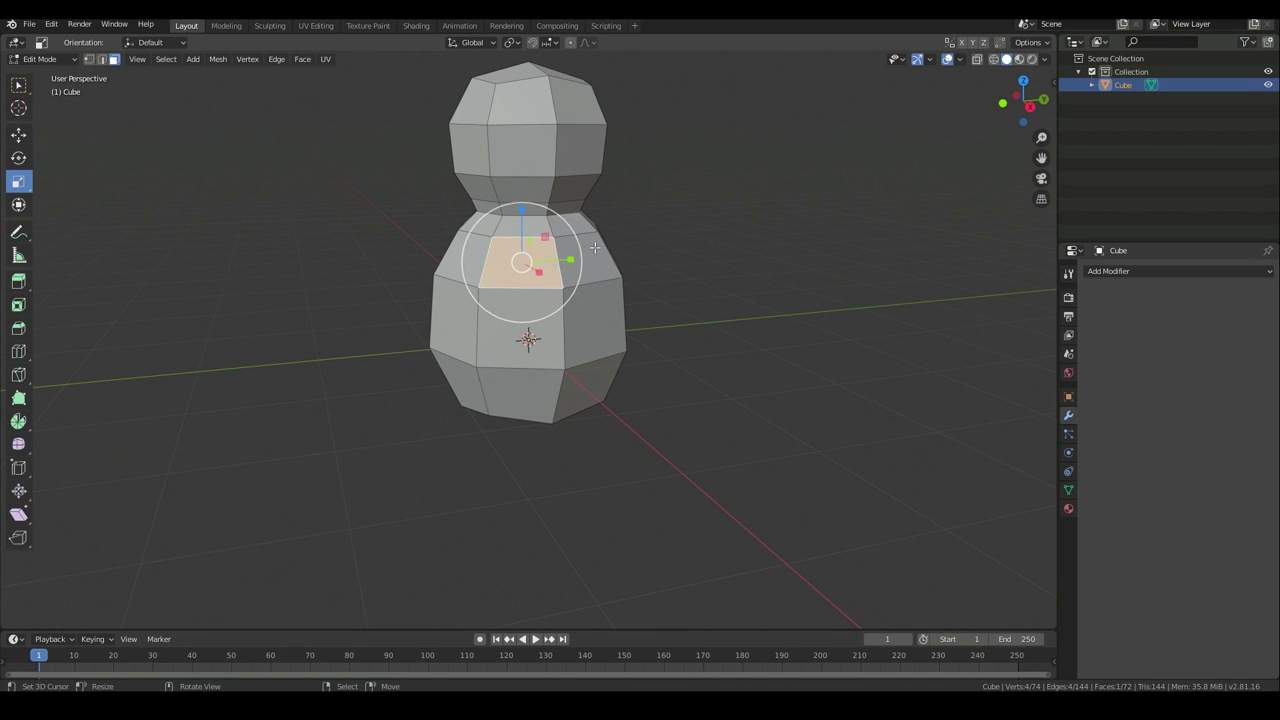
{"action": "left_click", "coordinate": [545, 257], "text": "shift"}
{"action": "middle_click_drag", "start_coordinate": [545, 257], "coordinate": [597, 246]}
{"action": "middle_click_drag", "start_coordinate": [971, 354], "coordinate": [539, 293]}
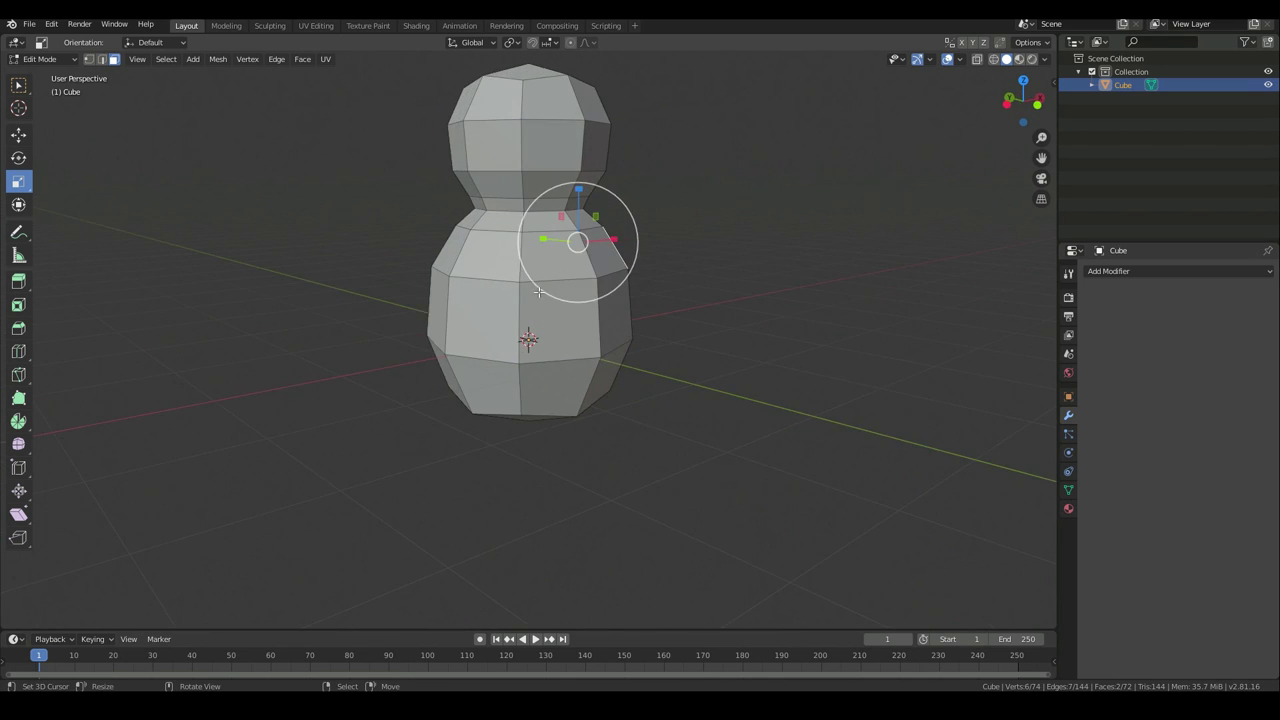
{"action": "left_click", "coordinate": [485, 238]}
{"action": "middle_click_drag", "start_coordinate": [690, 392], "coordinate": [607, 393]}
{"action": "mouse_move", "coordinate": [592, 276]}
{"action": "middle_mouse_down"}
{"action": "mouse_move", "coordinate": [585, 254]}
{"action": "mouse_move", "coordinate": [594, 262]}
{"action": "middle_mouse_up"}
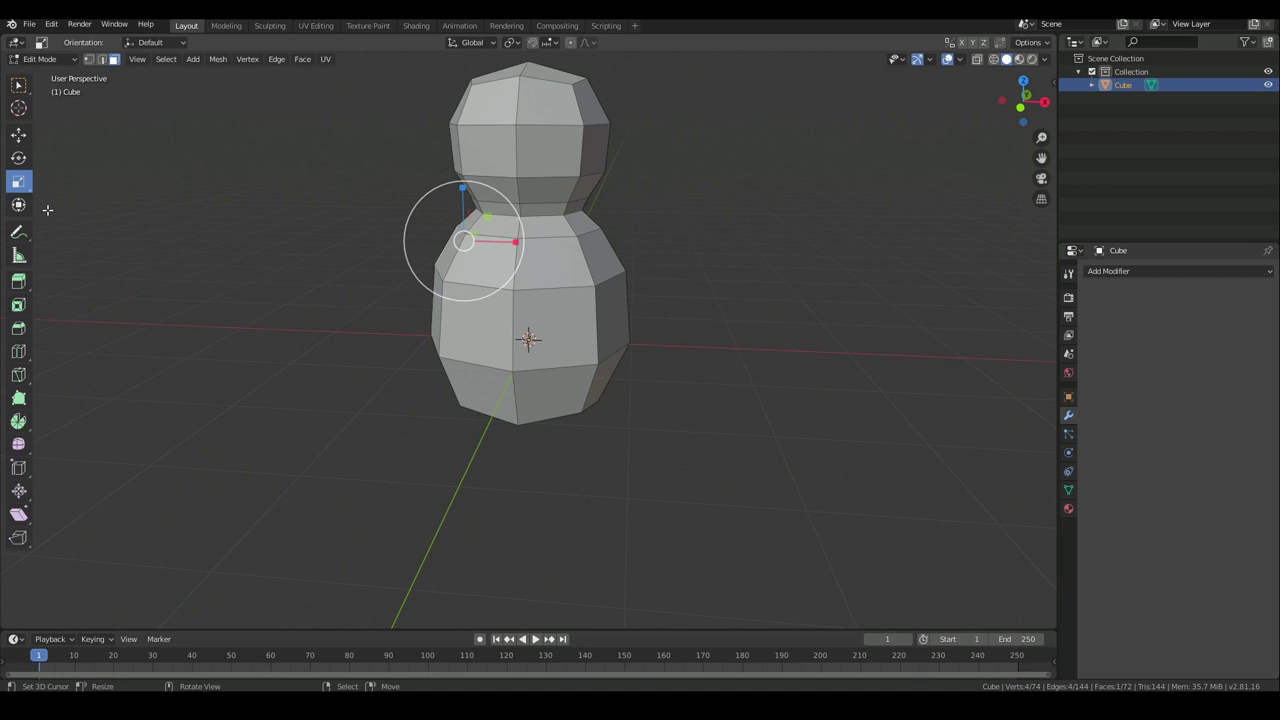
Turn on X-ray with vertex selection in the front view and deselect everything
{"action": "middle_click_drag", "start_coordinate": [360, 357], "coordinate": [386, 309]}
{"action": "middle_click_drag", "start_coordinate": [580, 386], "coordinate": [583, 429]}
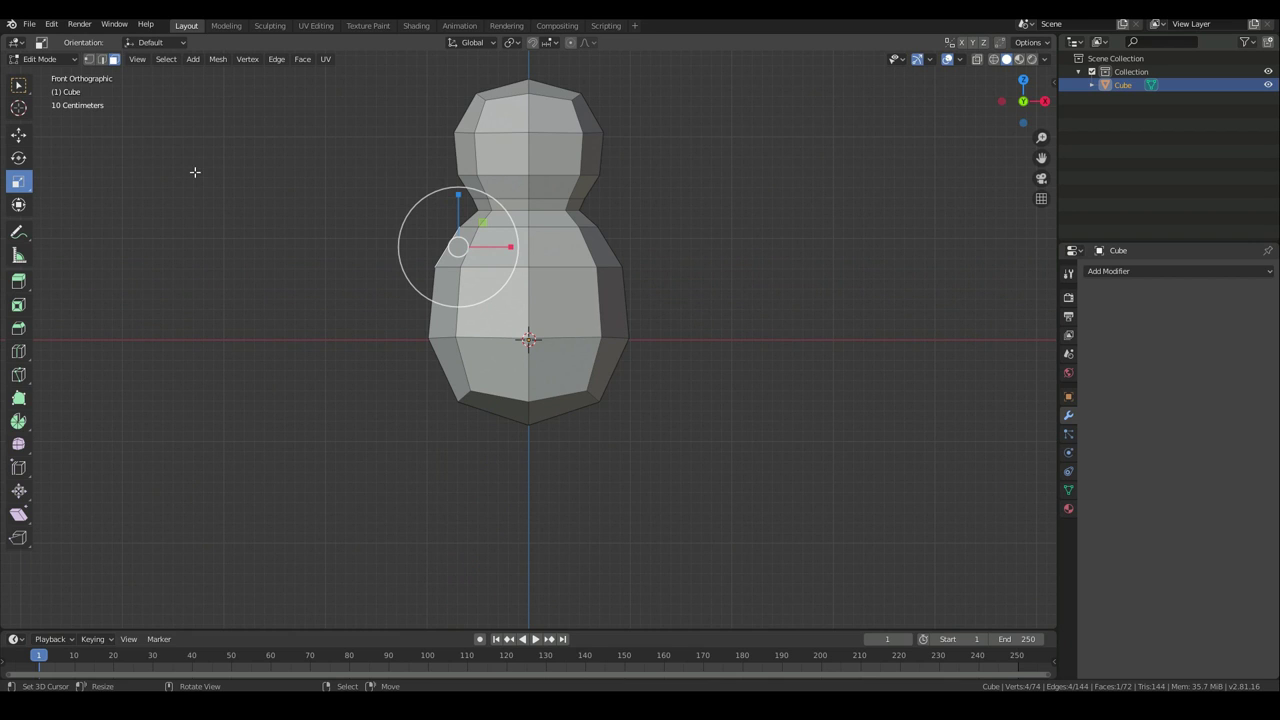
{"action": "left_click", "coordinate": [979, 62]}
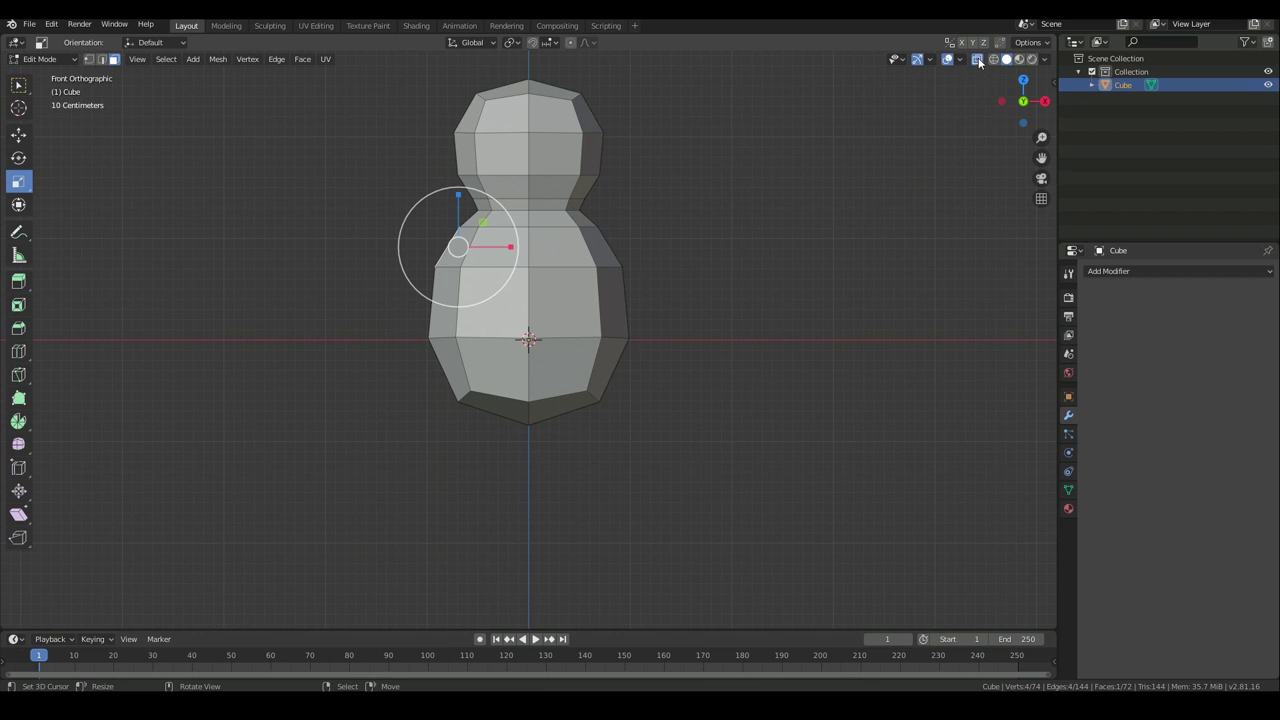
{"action": "left_click", "coordinate": [90, 60]}
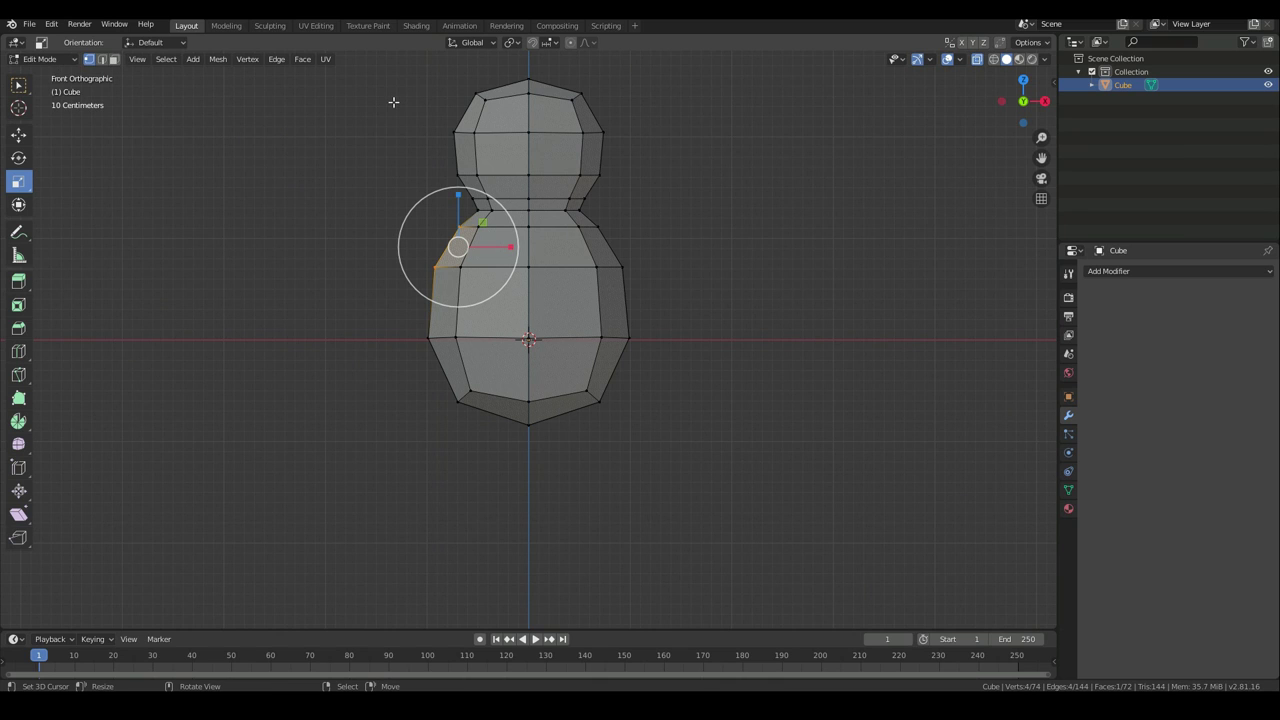
{"action": "left_click", "coordinate": [166, 59]}
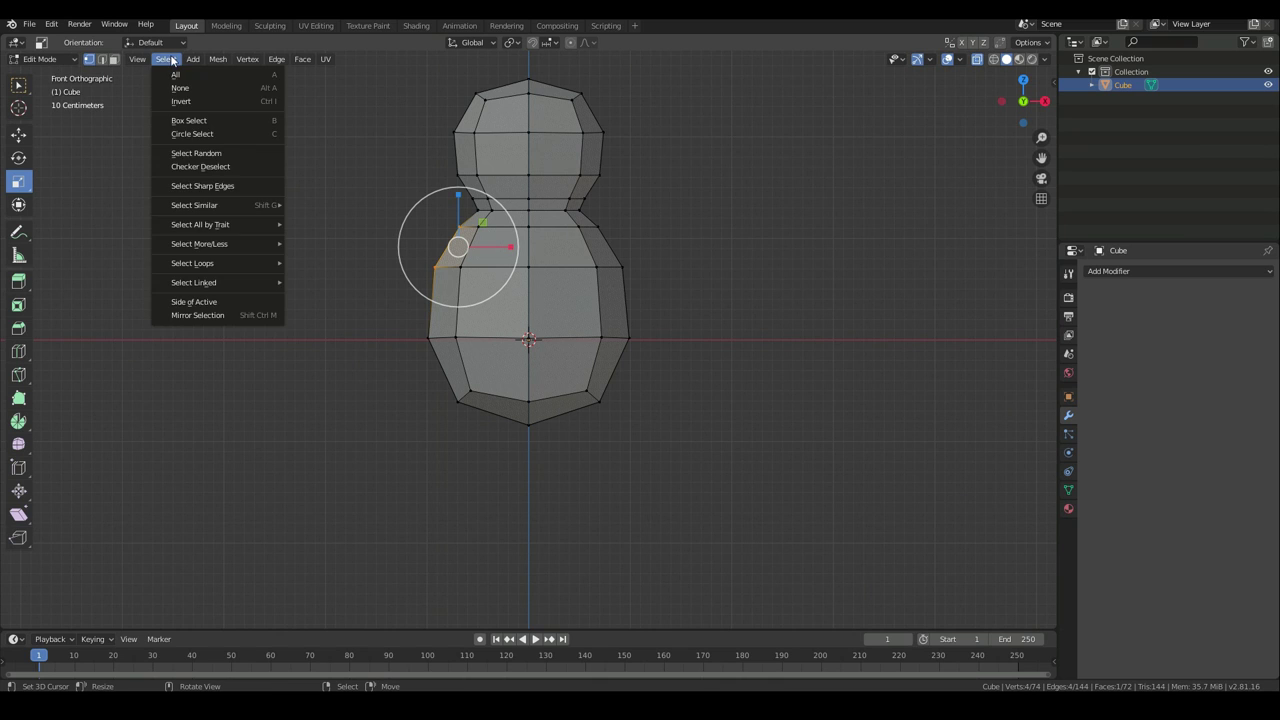
{"action": "left_click", "coordinate": [172, 92]}
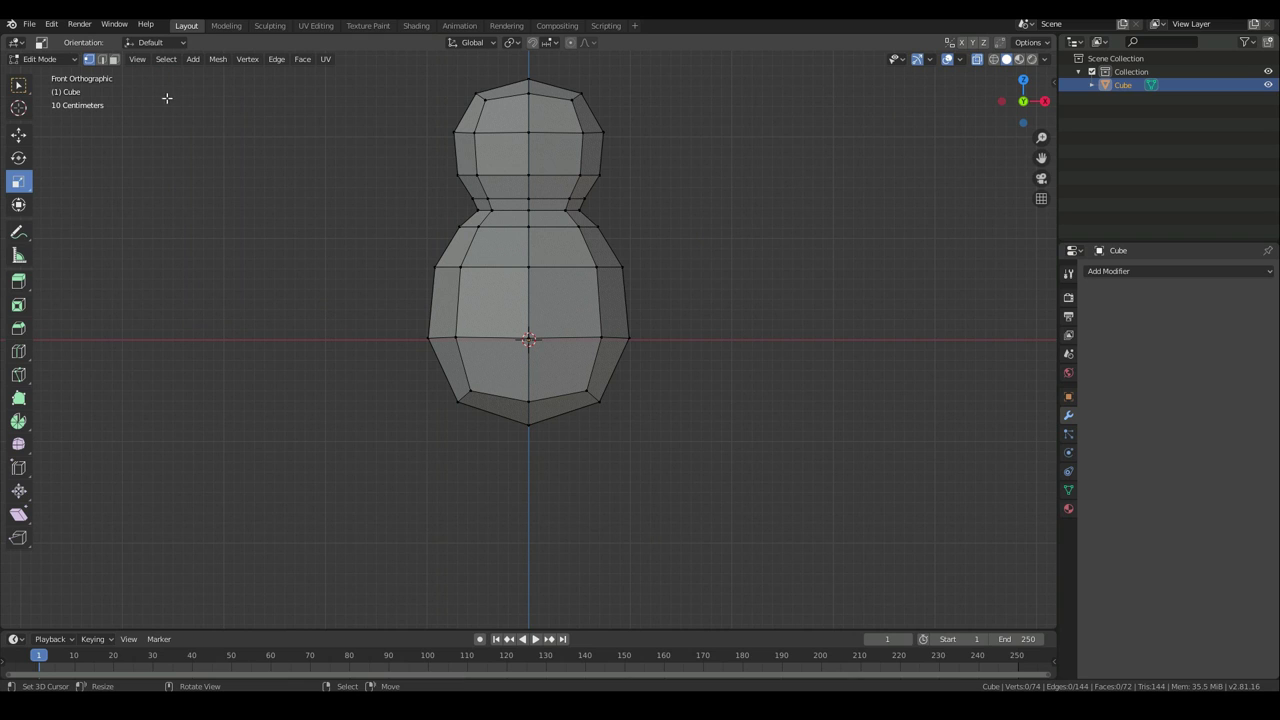
Box-select all vertices on the negative X side of the mesh, excluding the centre line, and delete them
{"action": "left_click", "coordinate": [23, 91]}
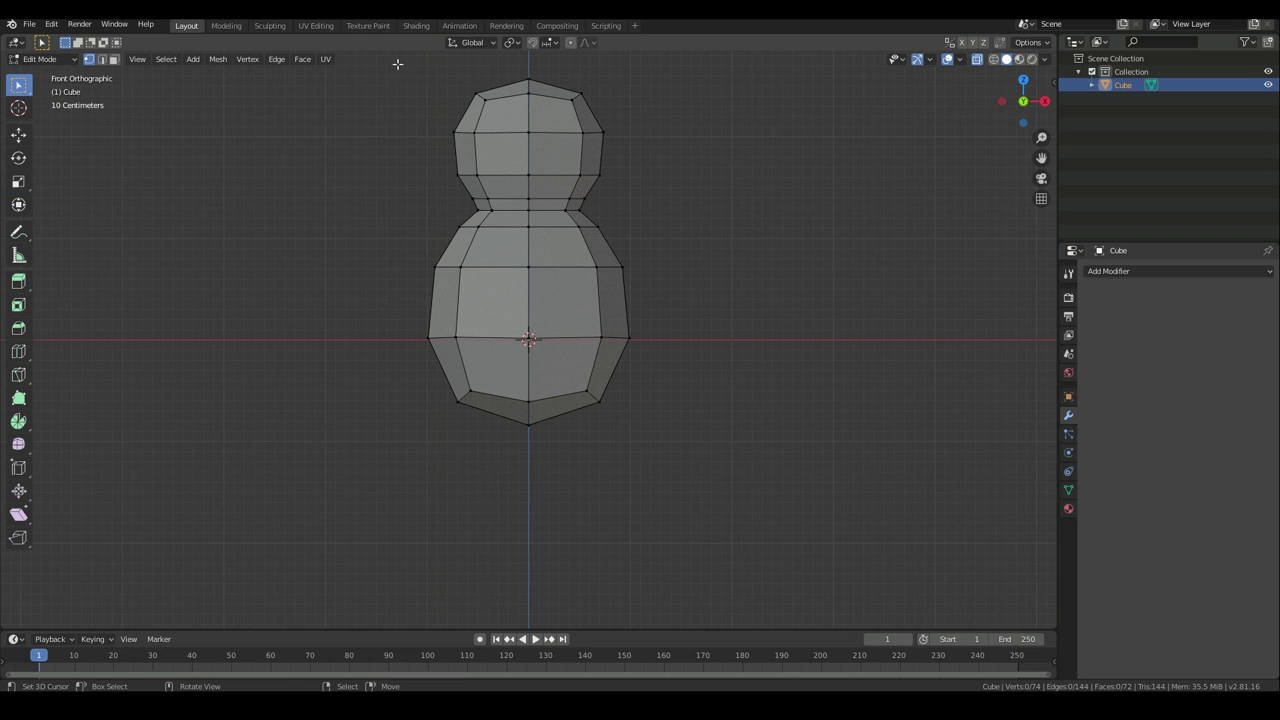
{"action": "left_click_drag", "start_coordinate": [390, 62], "coordinate": [520, 495]}
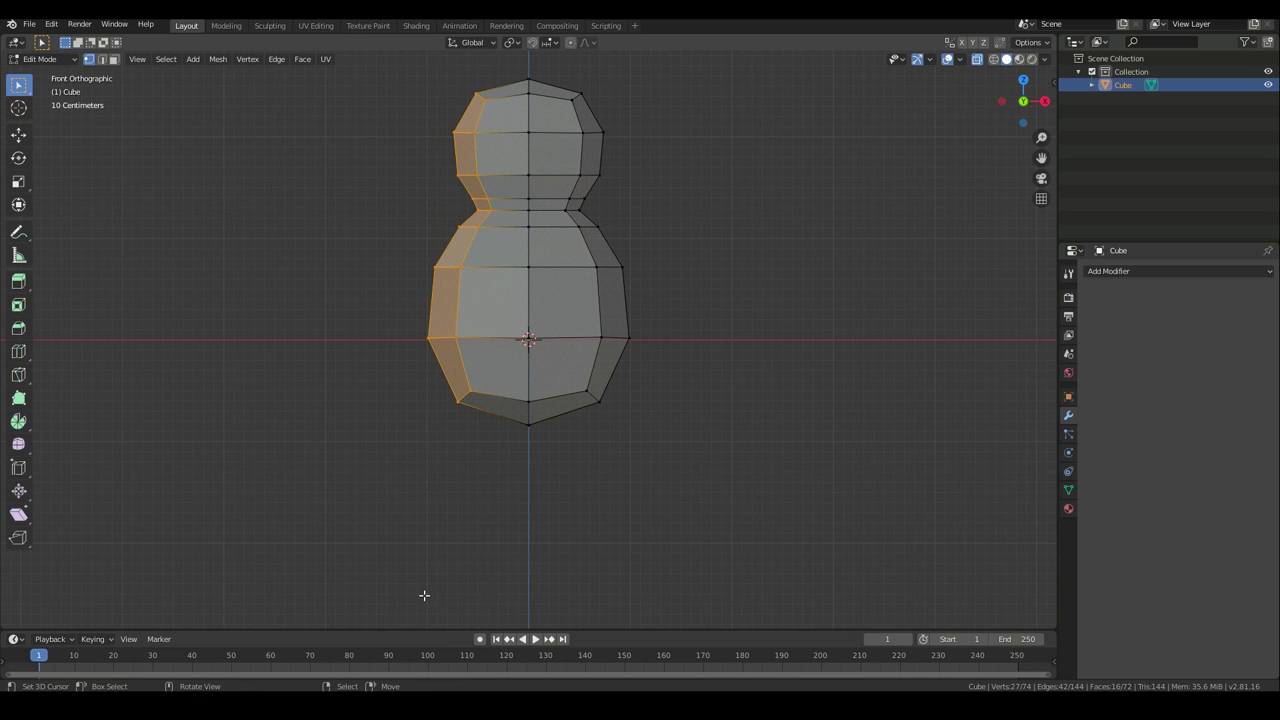
{"action": "left_click", "coordinate": [254, 63]}
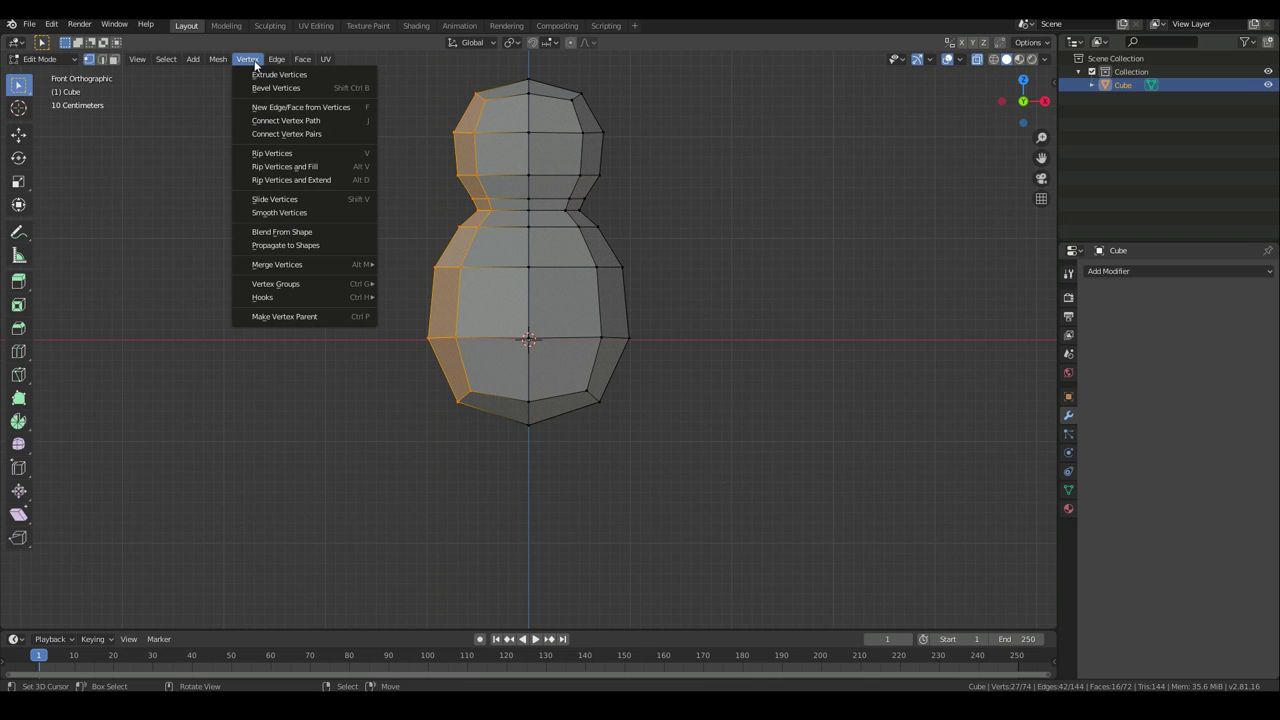
{"action": "mouse_move", "coordinate": [226, 64]}
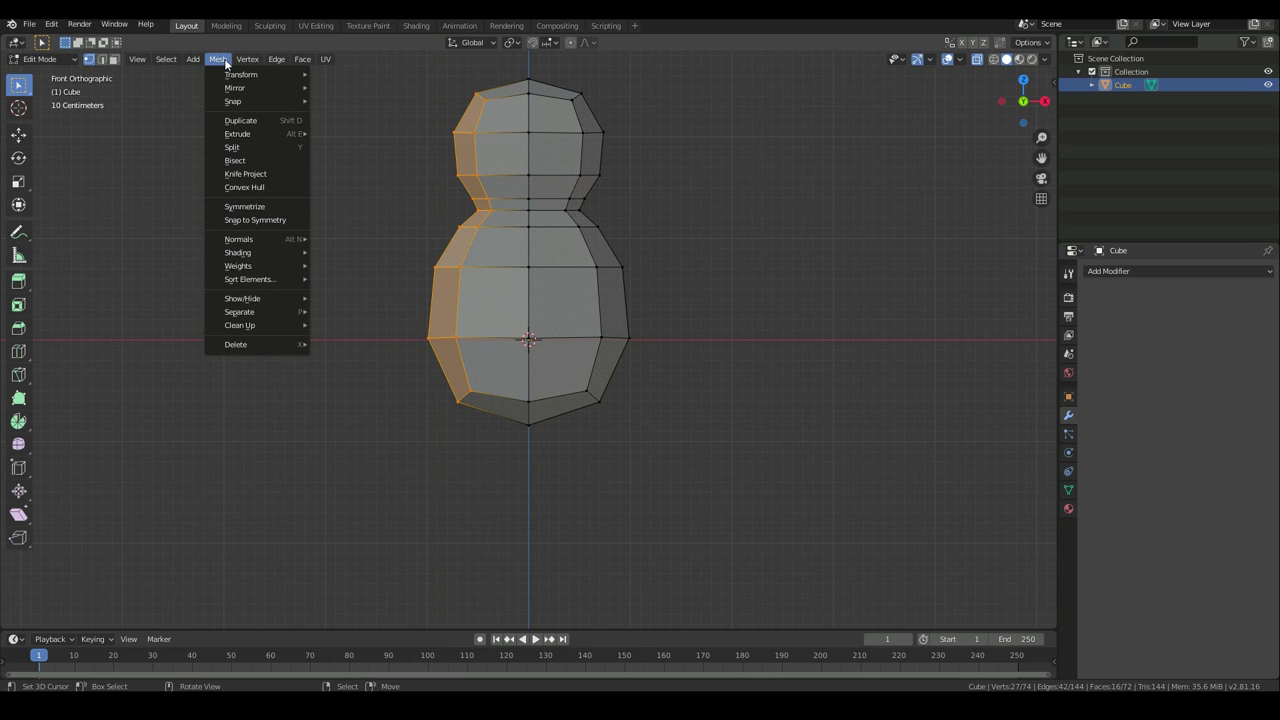
{"action": "mouse_move", "coordinate": [249, 344]}
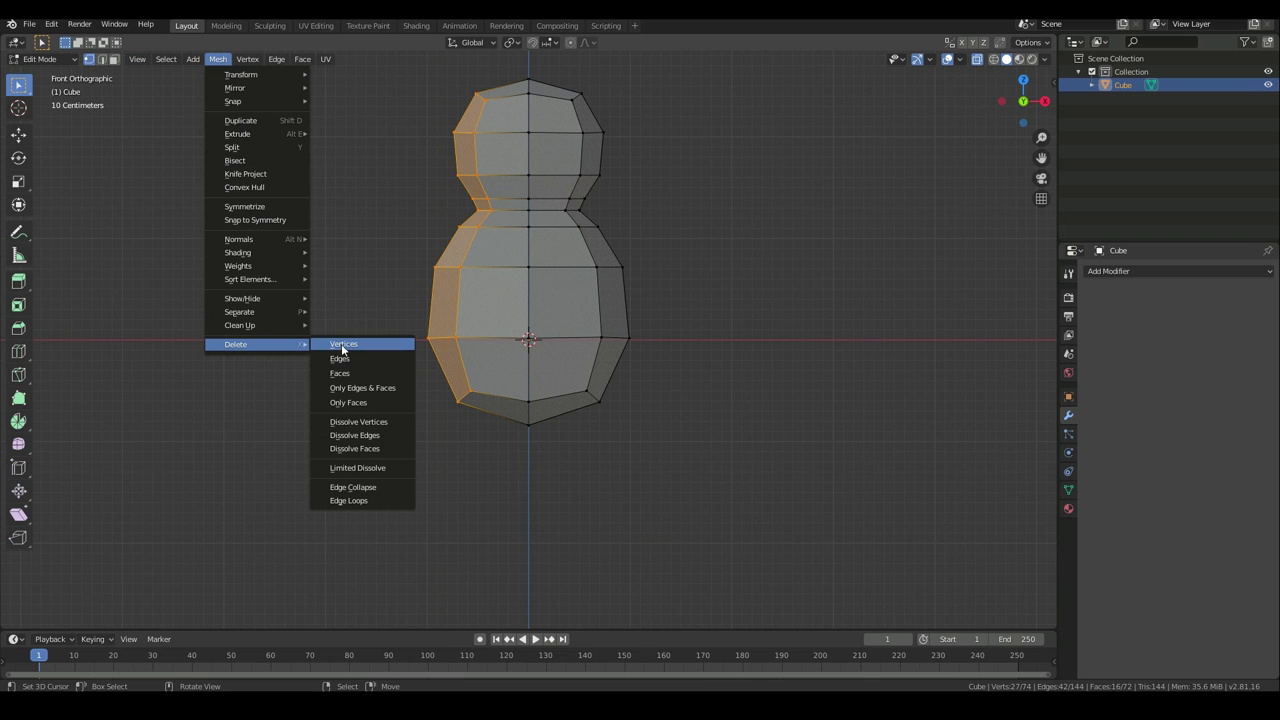
{"action": "left_click", "coordinate": [344, 348]}
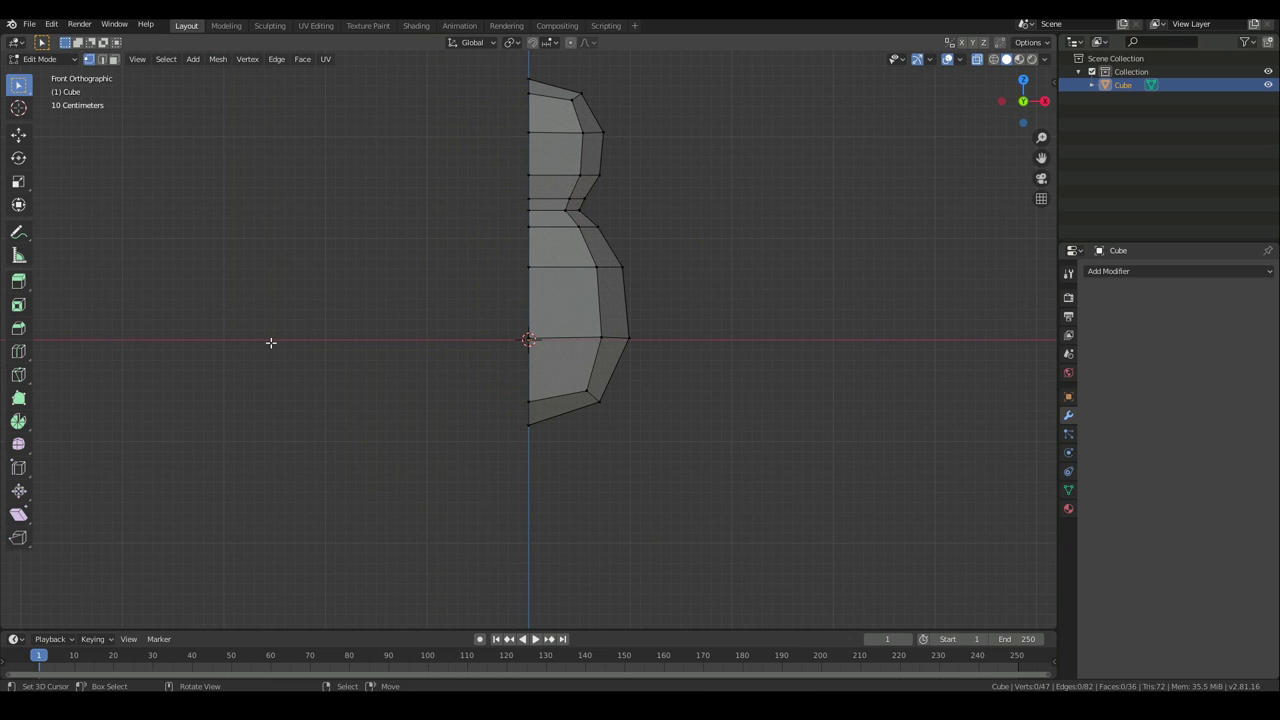
Add a Mirror modifier to the half mesh across the X axis, with Clipping and Merge enabled
{"action": "middle_click_drag", "start_coordinate": [271, 346], "coordinate": [352, 347]}
{"action": "key", "text": "KP_1"}
{"action": "left_click", "coordinate": [1112, 270]}
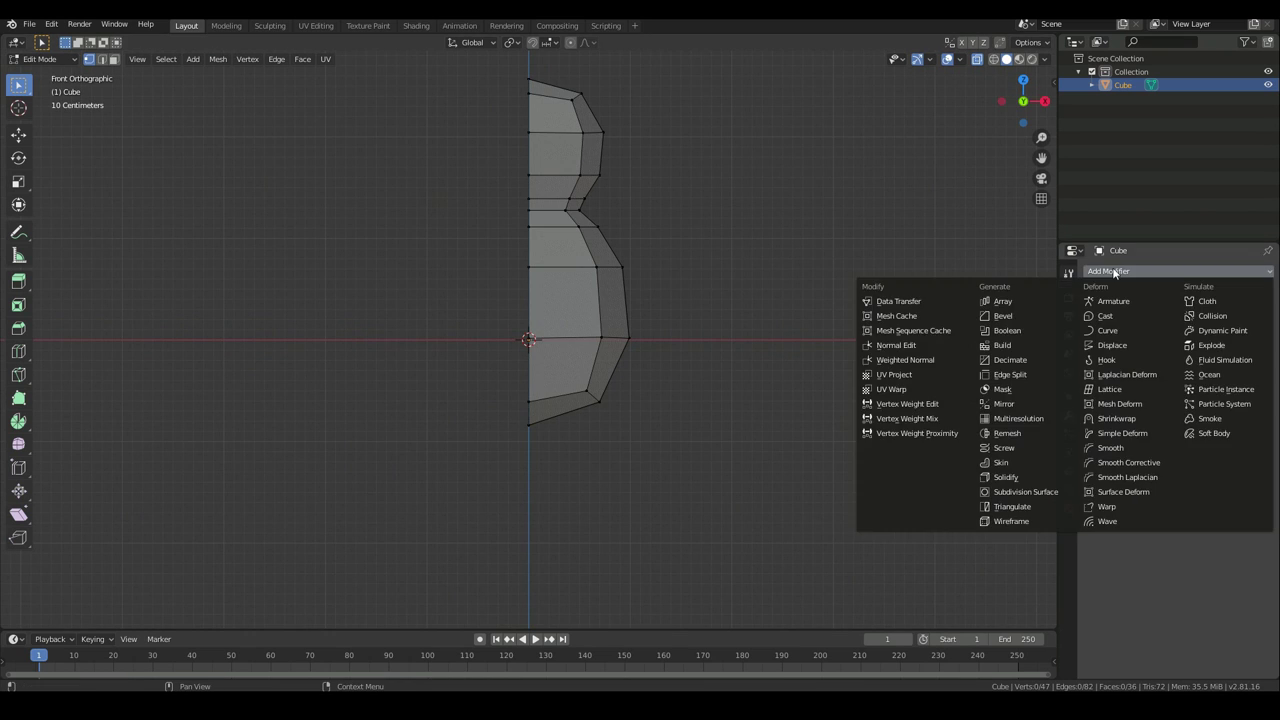
{"action": "left_click", "coordinate": [1006, 404]}
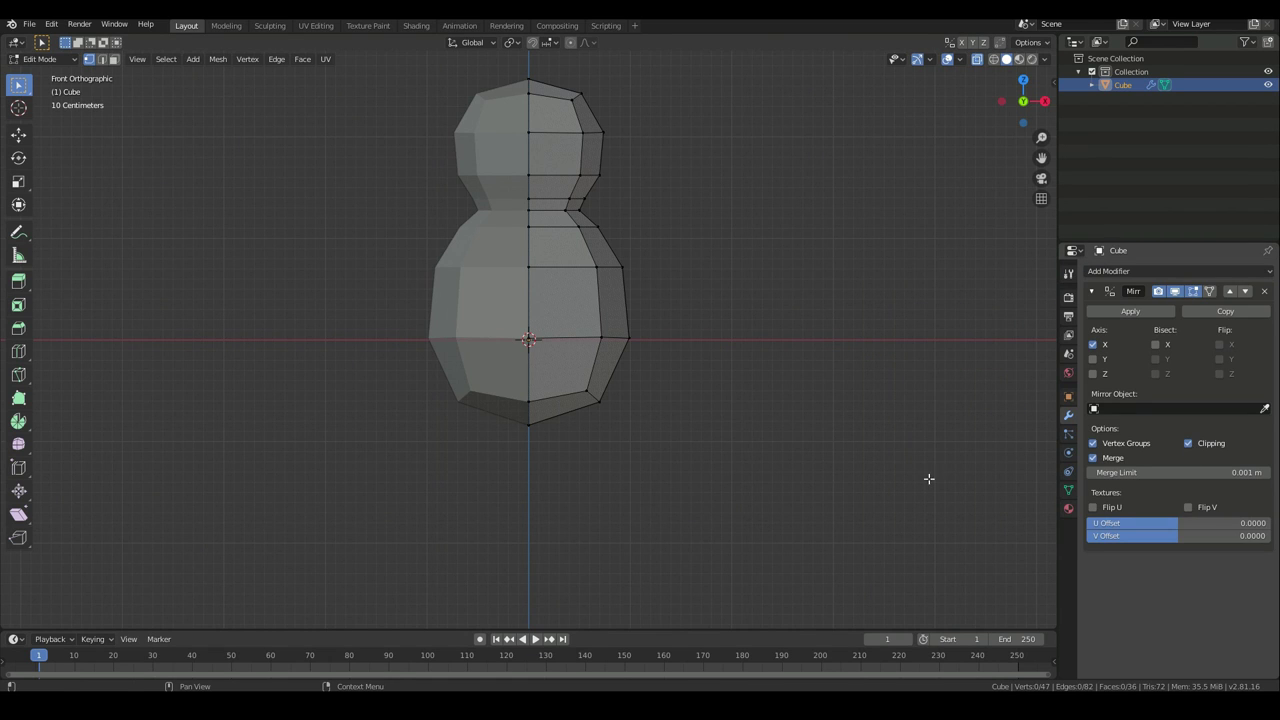
Try moving an upper-body centre-line vertex with Clipping on, and cancel the move
{"action": "left_click", "coordinate": [527, 268]}
{"action": "key", "text": "g"}
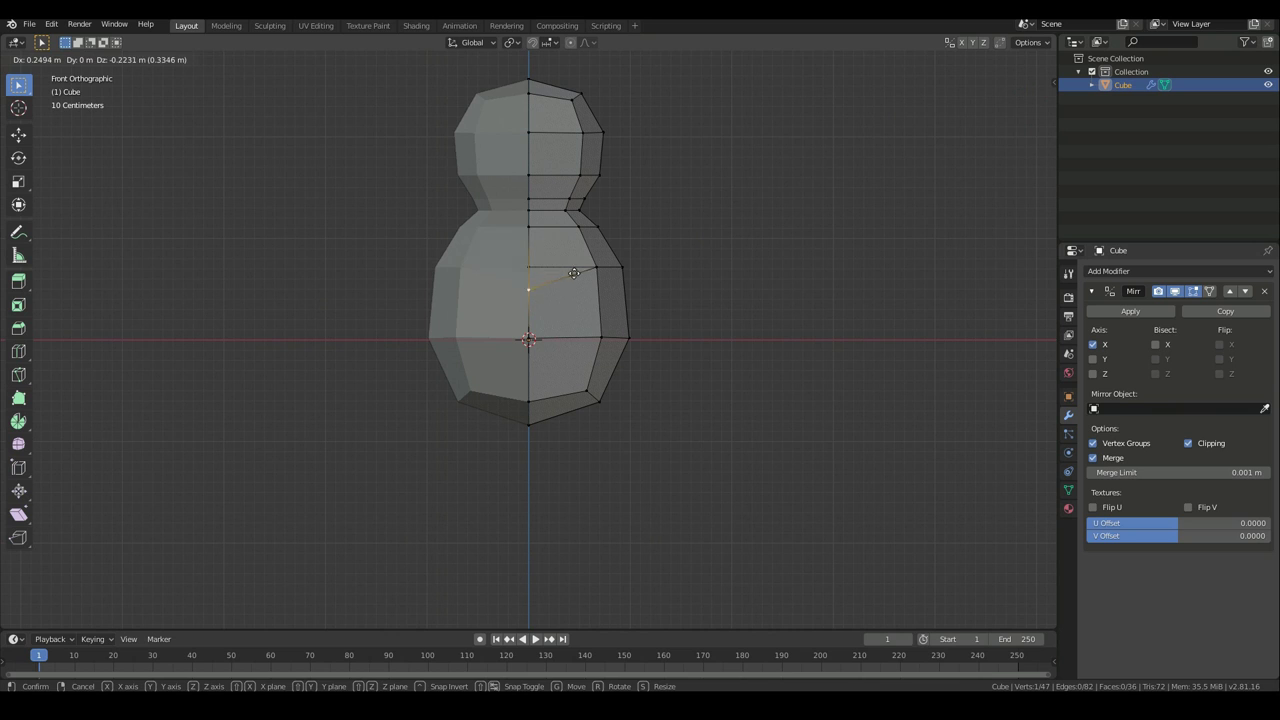
{"action": "right_click", "coordinate": [580, 296]}
Turn off the mirror's Clipping and try moving the same centre-line vertex away from the seam, cancelling each move
{"action": "left_click", "coordinate": [1188, 443]}
{"action": "key", "text": "g"}
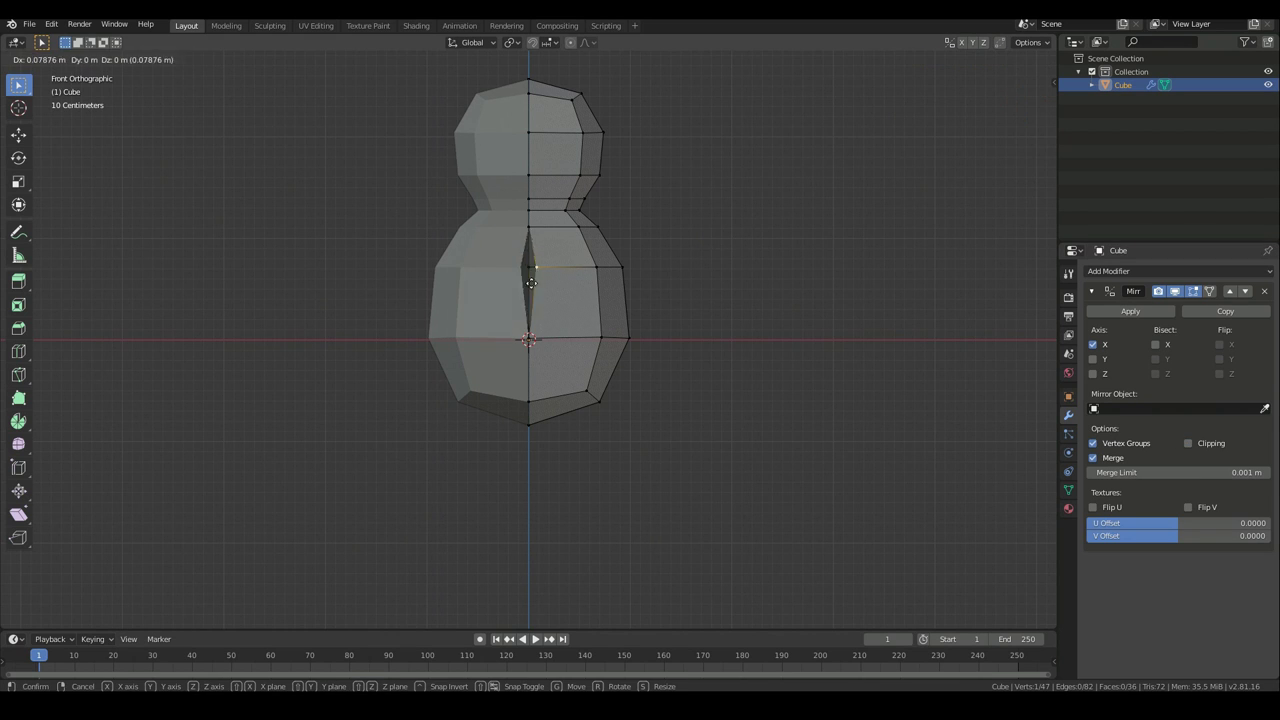
{"action": "right_click", "coordinate": [418, 290]}
{"action": "middle_click_drag", "start_coordinate": [418, 290], "coordinate": [540, 329]}
{"action": "key", "text": "g"}
{"action": "right_click", "coordinate": [462, 310]}
{"action": "key", "text": "g"}
{"action": "right_click", "coordinate": [505, 326]}
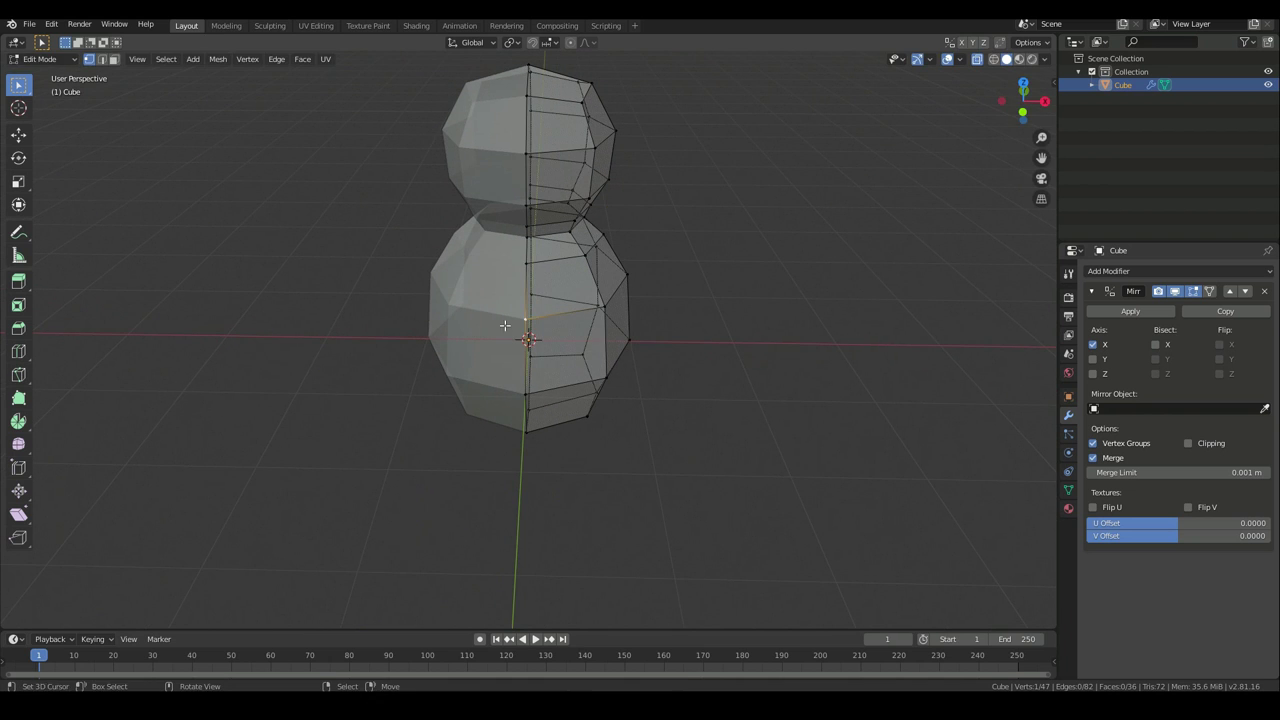
Turn Clipping back on and try moving the body's front centre-line vertices, cancelling each move
{"action": "left_click", "coordinate": [1188, 443]}
{"action": "key", "text": "g"}
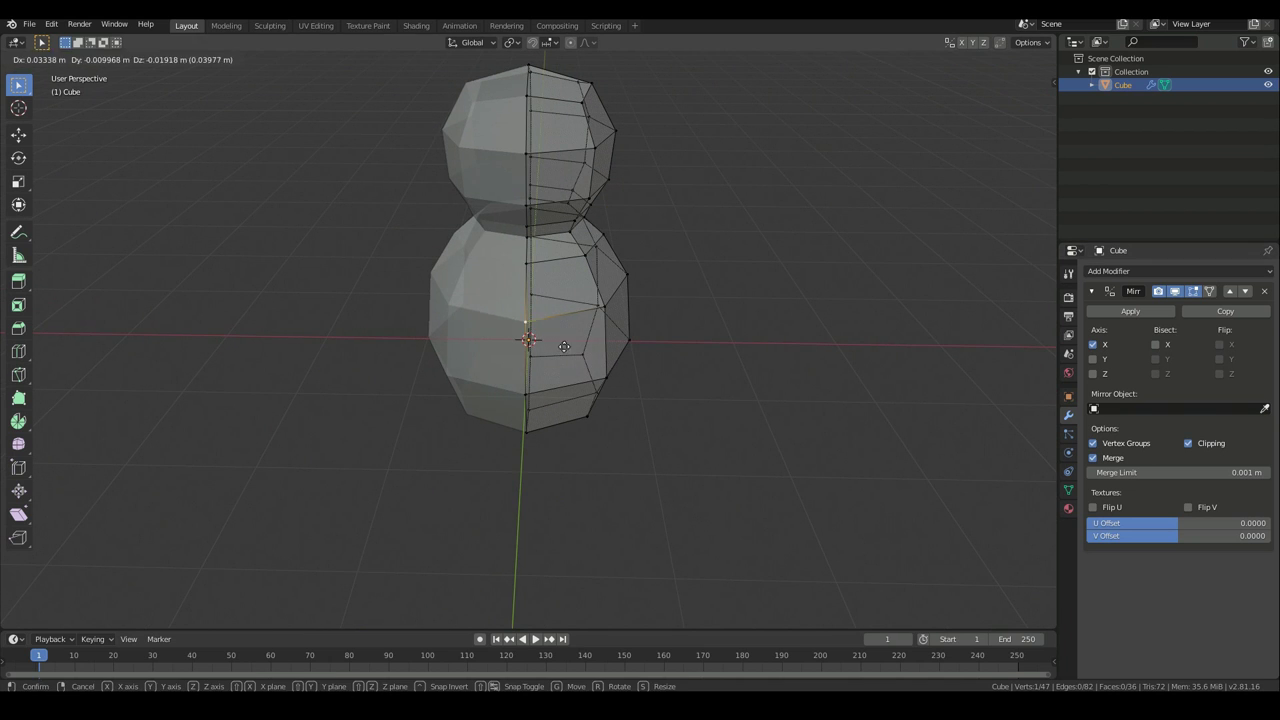
{"action": "right_click", "coordinate": [607, 352]}
{"action": "middle_click_drag", "start_coordinate": [551, 323], "coordinate": [515, 268]}
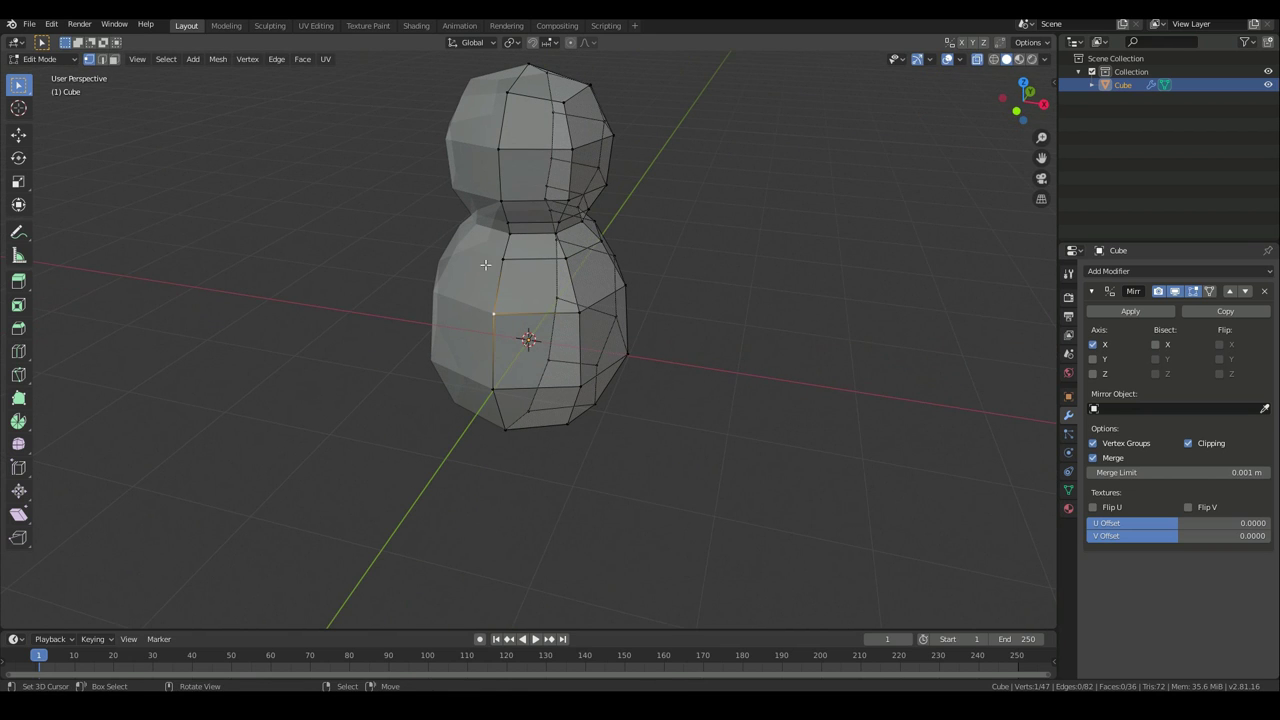
{"action": "key", "text": "g"}
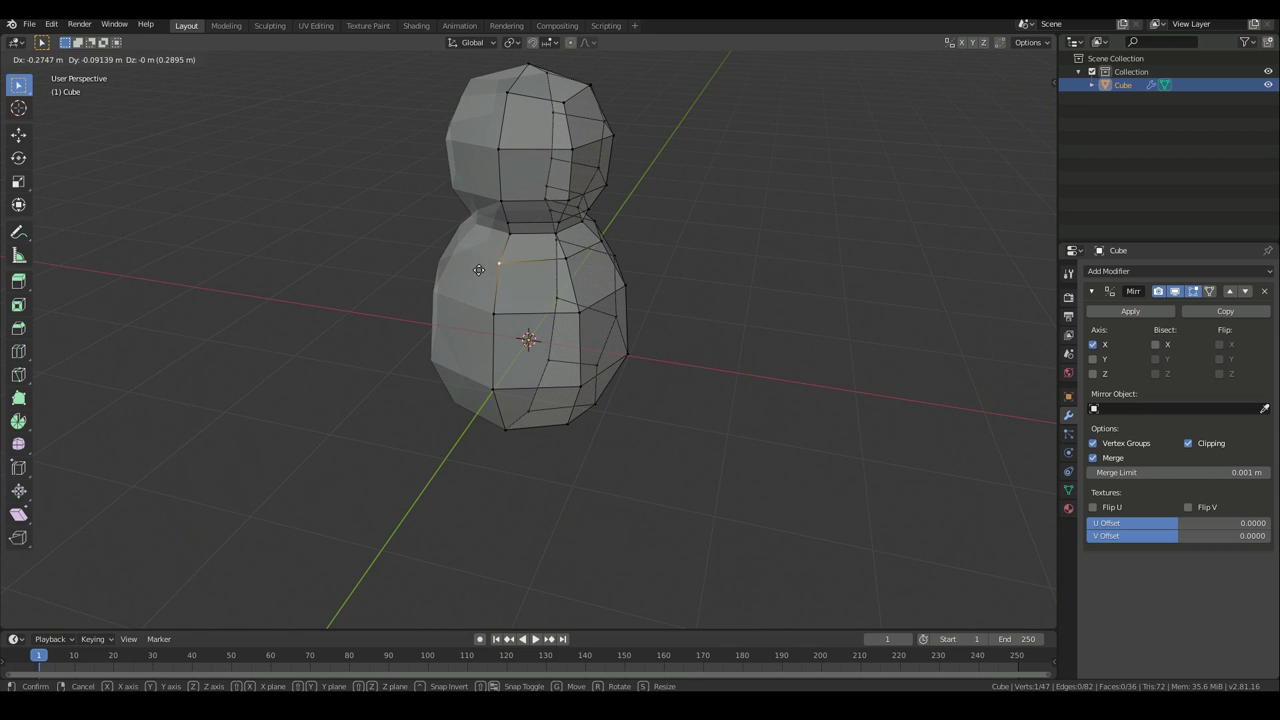
{"action": "right_click", "coordinate": [479, 270]}
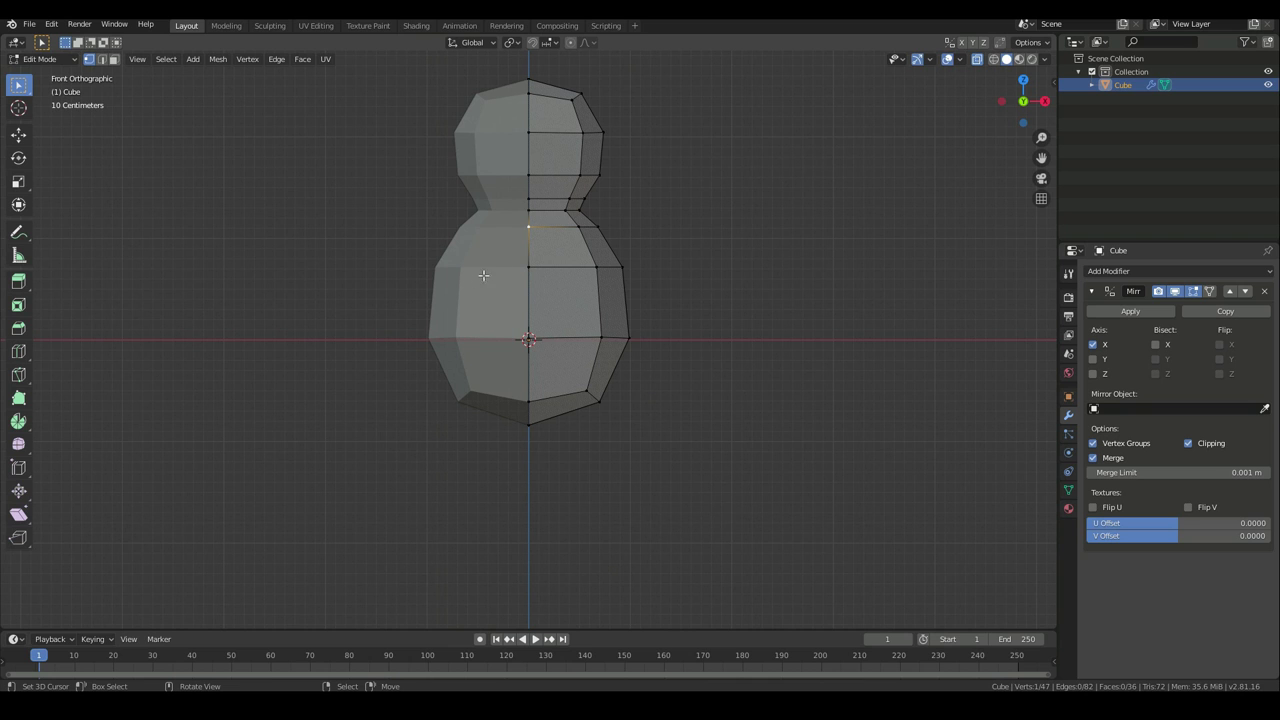
Turn off X-ray and select the two adjacent shoulder faces on the positive X side in face mode
{"action": "left_click", "coordinate": [976, 60]}
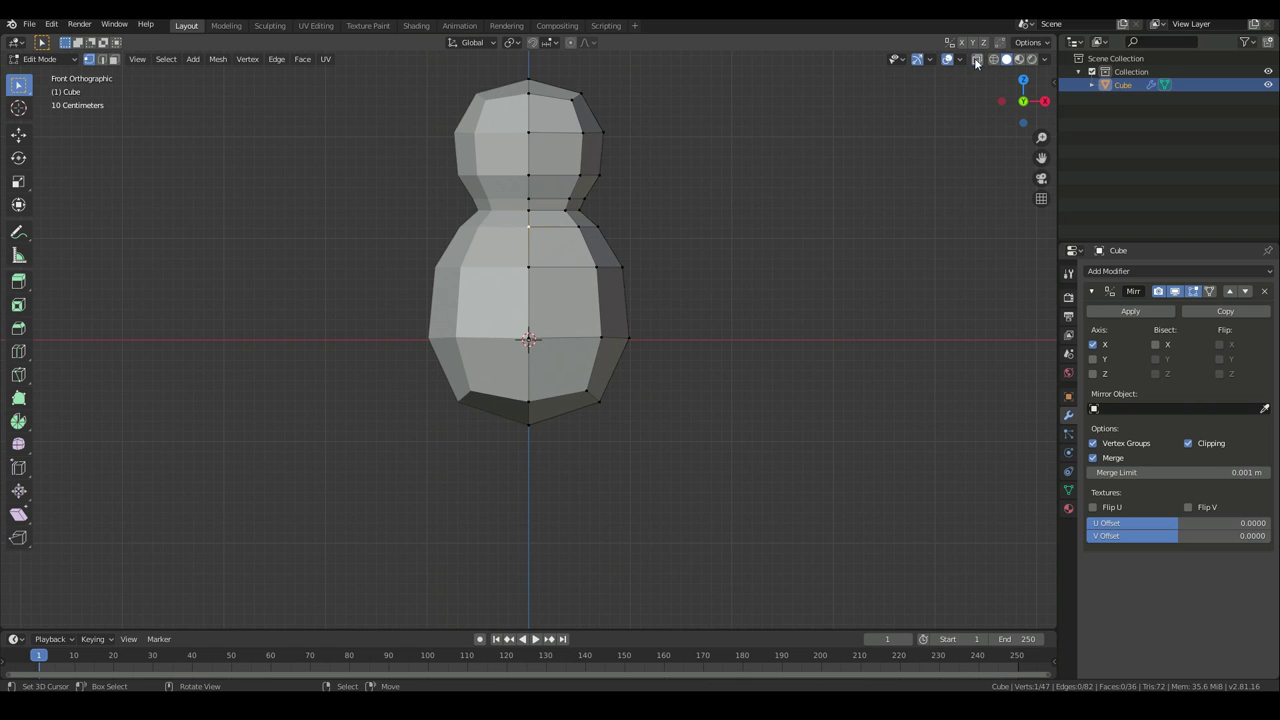
{"action": "middle_click_drag", "start_coordinate": [488, 438], "coordinate": [522, 320]}
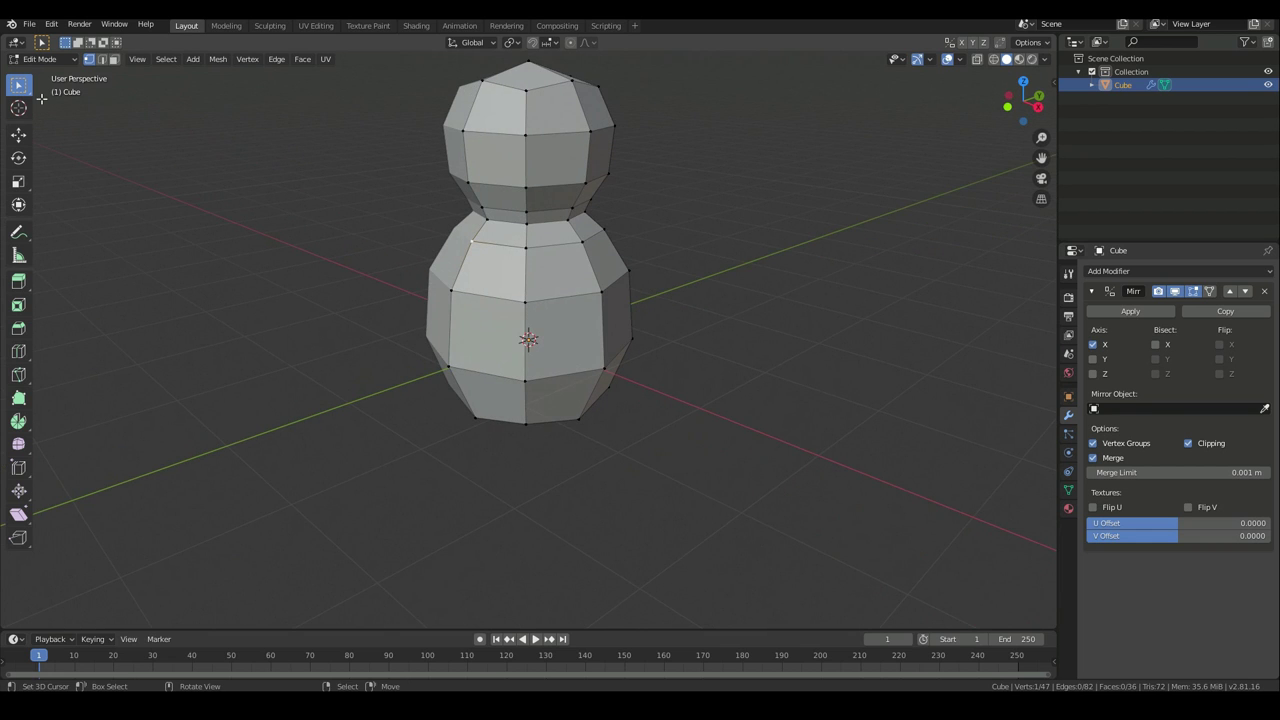
{"action": "left_click", "coordinate": [545, 264]}
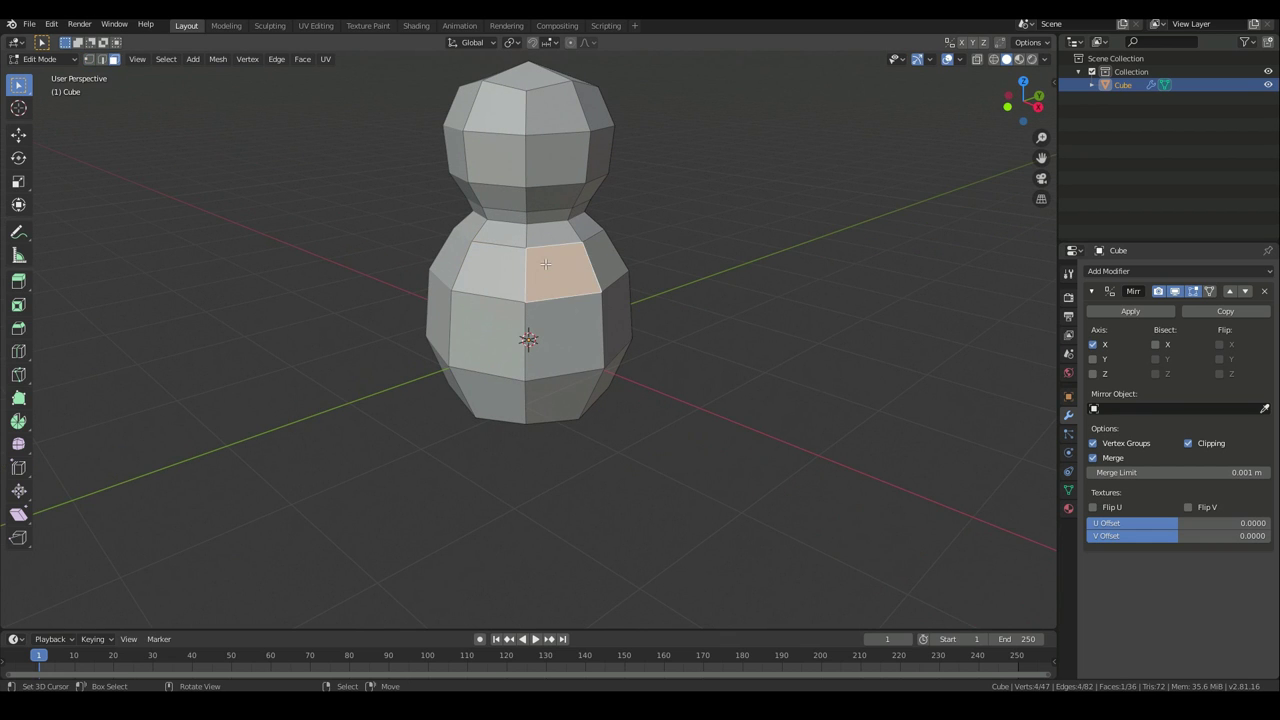
{"action": "left_click", "coordinate": [606, 263], "text": "shift"}
{"action": "middle_click_drag", "start_coordinate": [606, 263], "coordinate": [512, 300]}
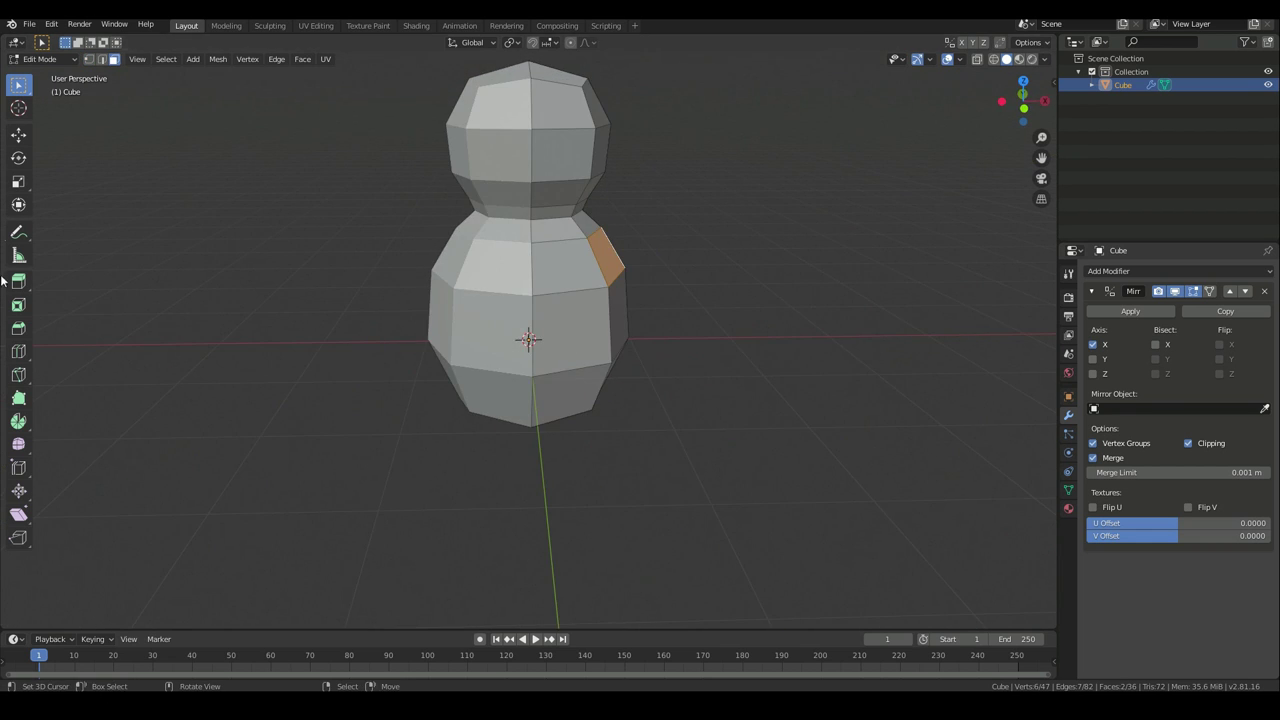
Try extruding the two shoulder faces outward into an arm, and undo the extrusion
{"action": "left_click", "coordinate": [18, 281]}
{"action": "left_click_drag", "start_coordinate": [616, 280], "coordinate": [732, 259]}
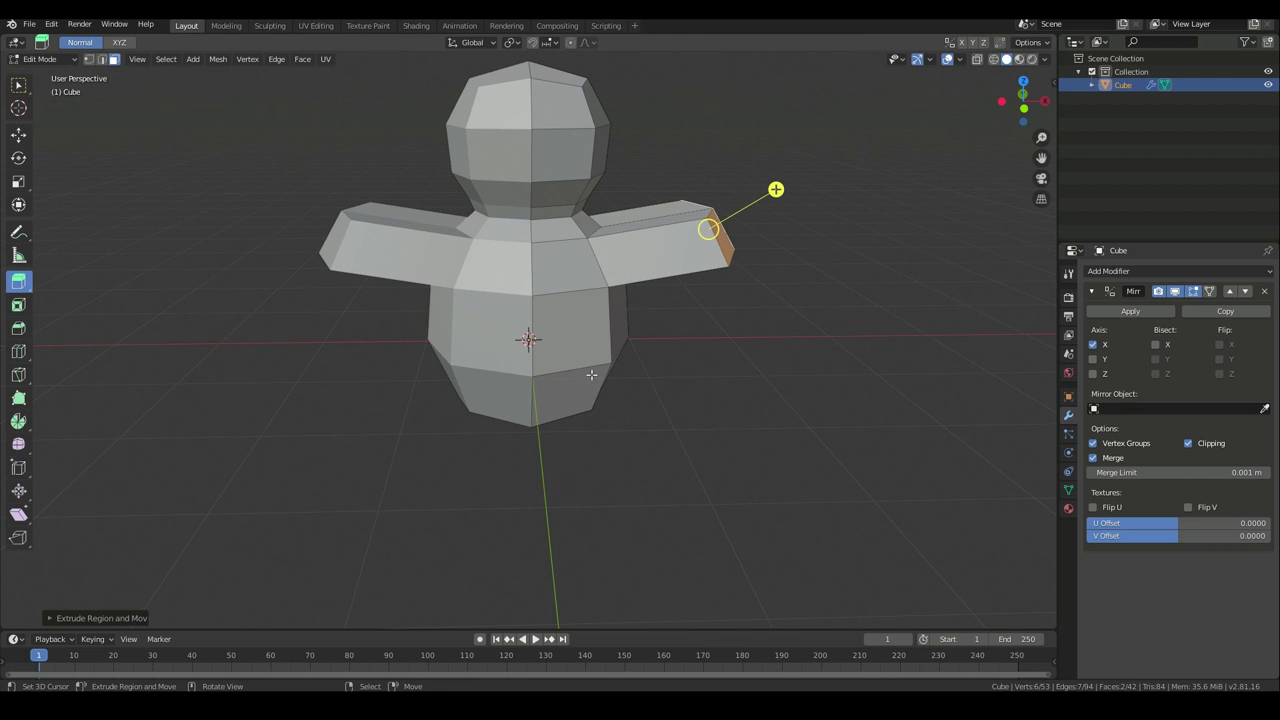
{"action": "key", "text": "ctrl+z"}
In vertex mode, slide the shared top vertex of the two shoulder faces upward and their shared bottom vertex downward
{"action": "middle_click_drag", "start_coordinate": [606, 366], "coordinate": [488, 358]}
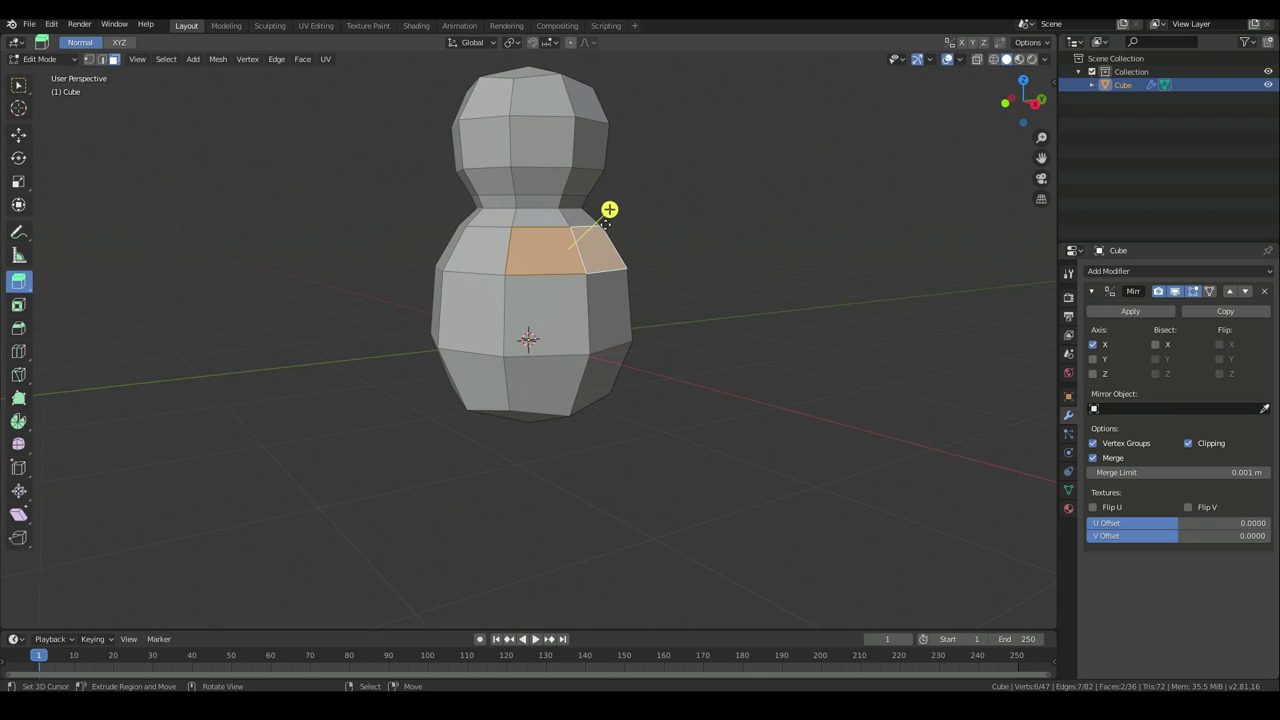
{"action": "middle_click_drag", "start_coordinate": [602, 257], "coordinate": [563, 255]}
{"action": "scroll", "coordinate": [563, 255], "scroll_direction": "up", "scroll_amount": 2}
{"action": "middle_click_drag", "start_coordinate": [580, 160], "coordinate": [553, 213]}
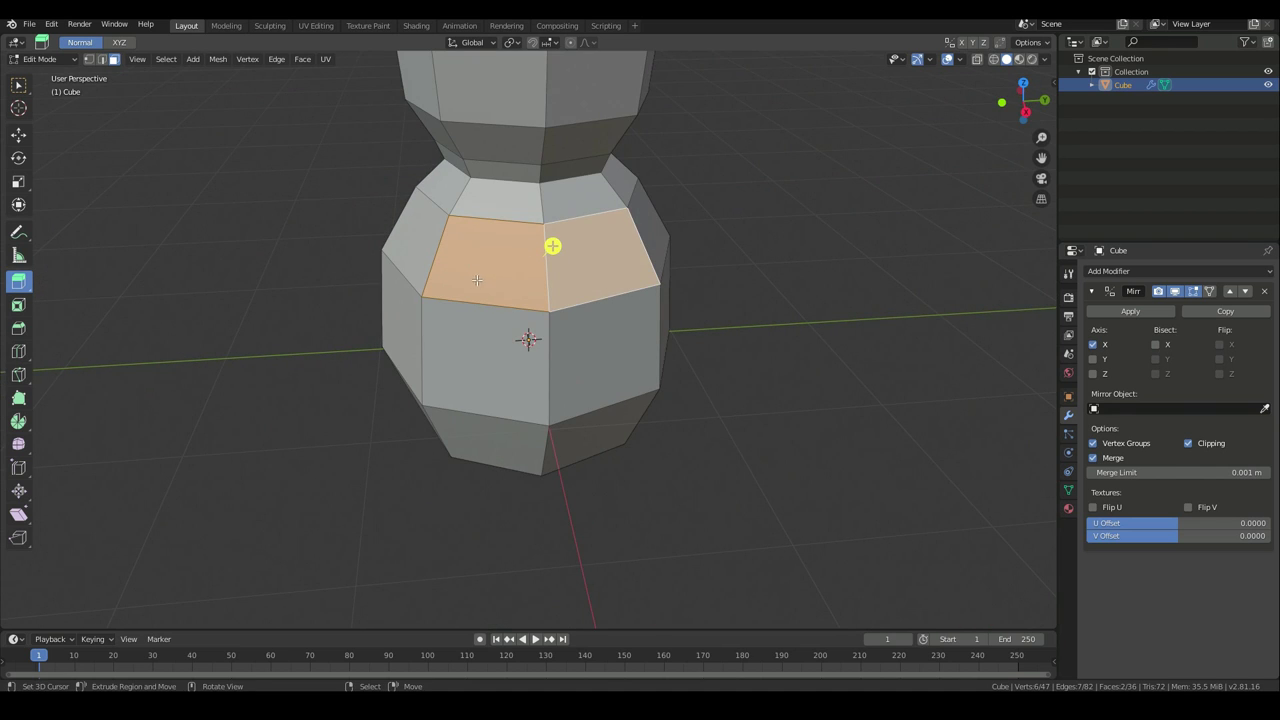
{"action": "middle_click_drag", "start_coordinate": [553, 245], "coordinate": [591, 249]}
{"action": "left_click", "coordinate": [88, 59]}
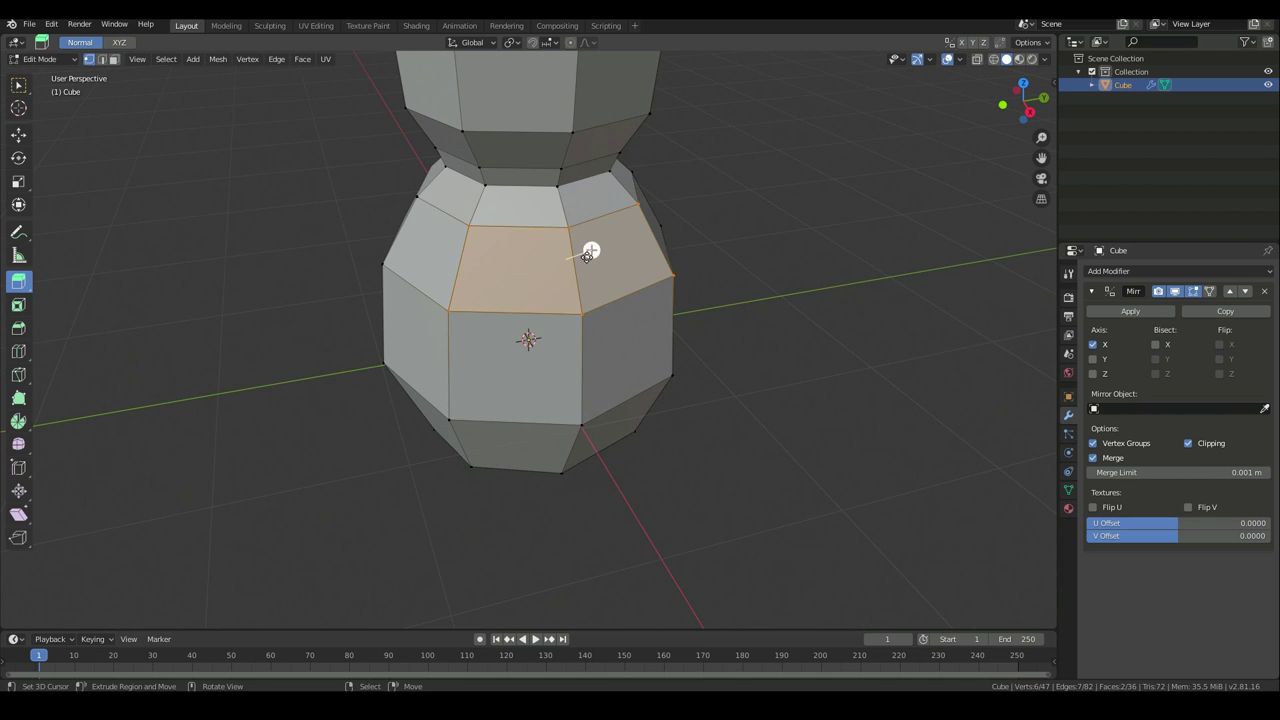
{"action": "left_click", "coordinate": [590, 205]}
{"action": "key", "text": "shift+v"}
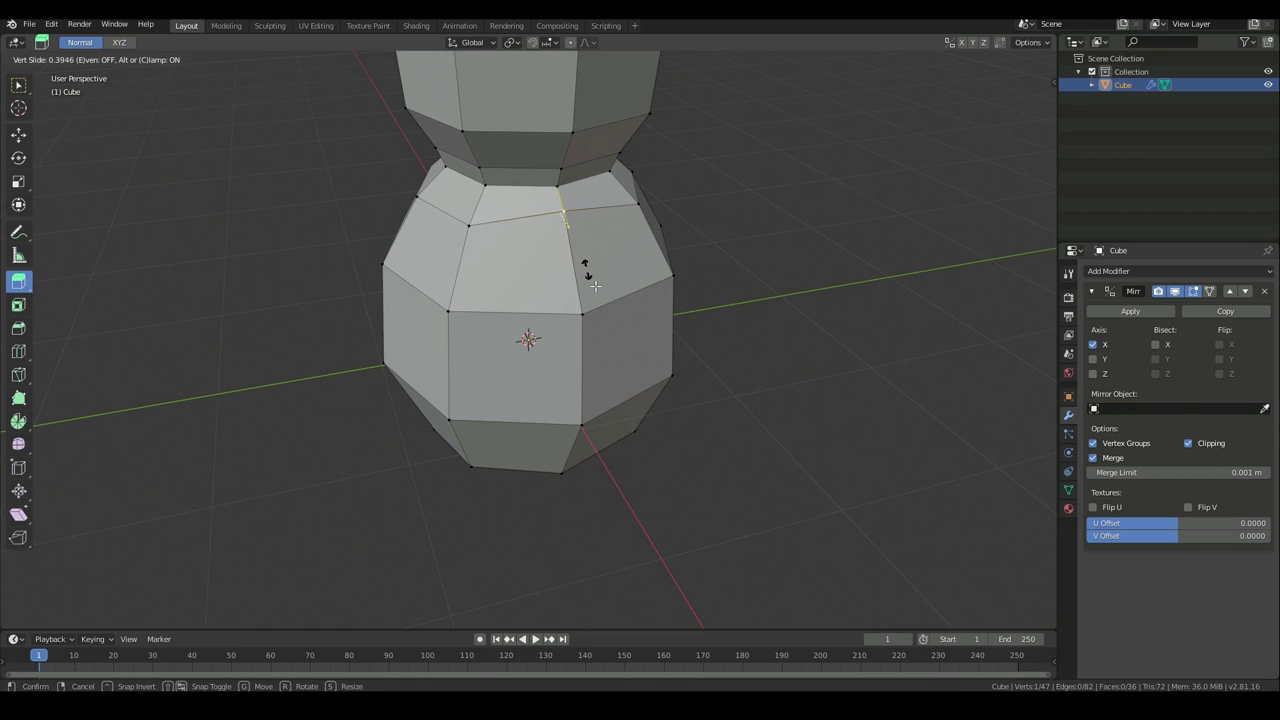
{"action": "left_click", "coordinate": [586, 175]}
{"action": "left_click", "coordinate": [609, 329]}
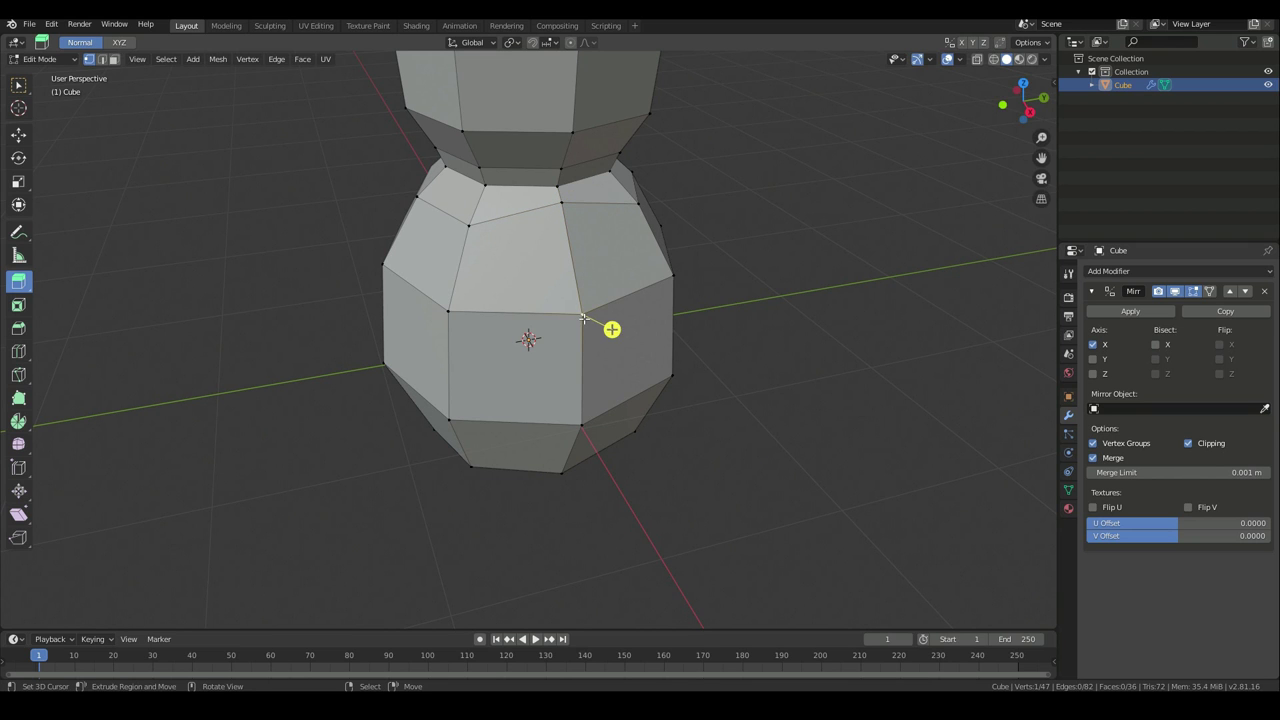
{"action": "key", "text": "shift+v"}
{"action": "left_click", "coordinate": [590, 350]}
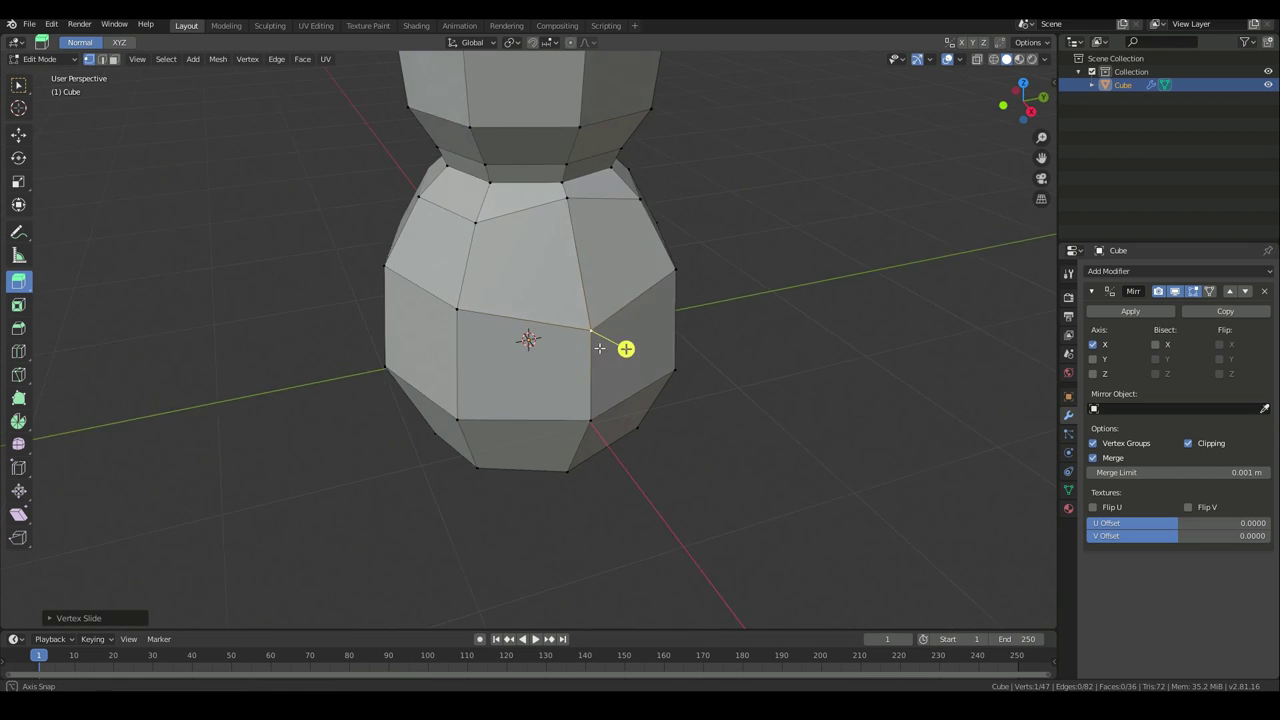
Slide the front lower and upper corner vertices of the shoulder area inward to round the arm opening
{"action": "middle_click_drag", "start_coordinate": [586, 323], "coordinate": [717, 294]}
{"action": "left_click", "coordinate": [537, 297]}
{"action": "middle_click_drag", "start_coordinate": [560, 300], "coordinate": [430, 270]}
{"action": "left_click", "coordinate": [414, 266]}
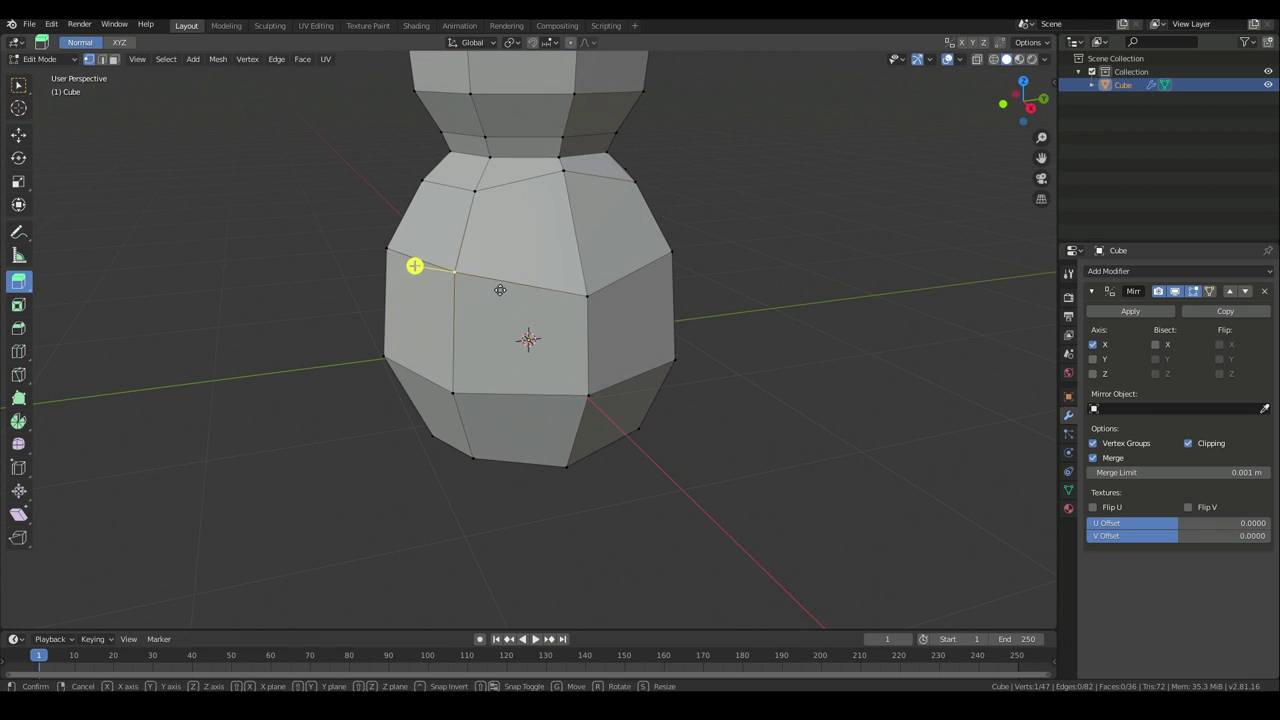
{"action": "key", "text": "shift+v"}
{"action": "left_click", "coordinate": [454, 274]}
{"action": "left_click", "coordinate": [480, 196]}
{"action": "key", "text": "shift+v"}
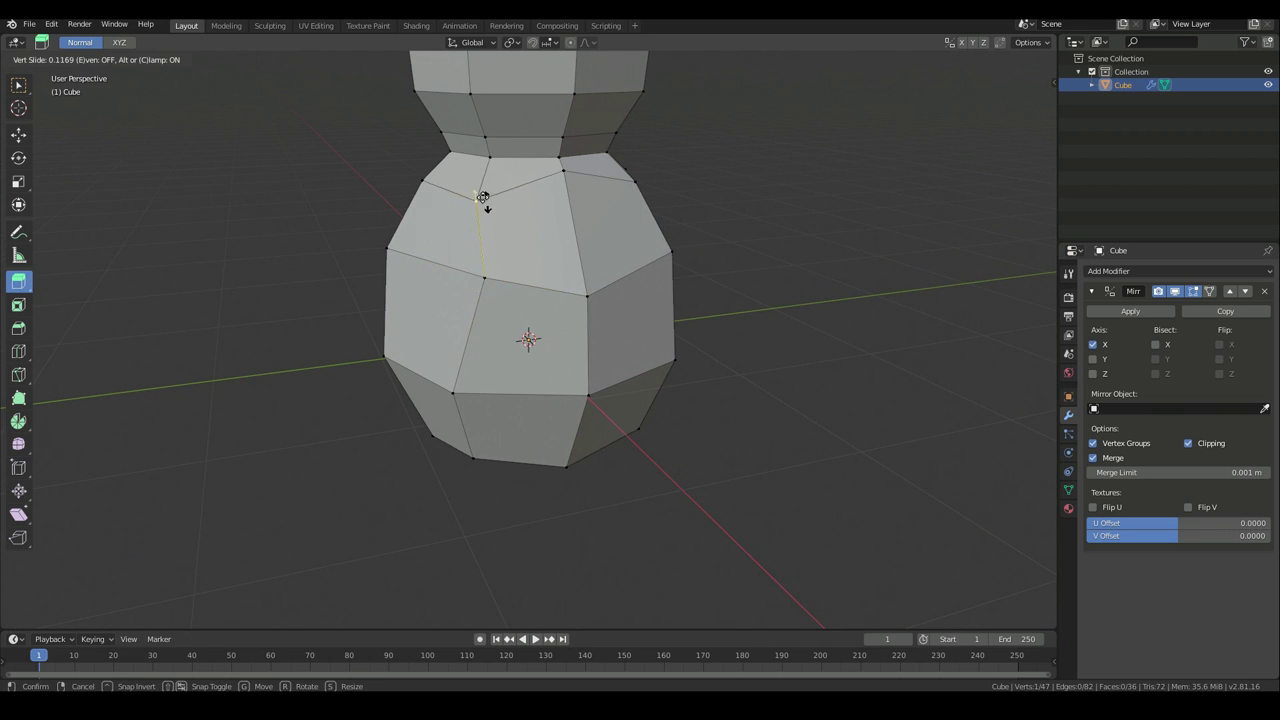
{"action": "left_click", "coordinate": [483, 198]}
{"action": "key", "text": "g"}
{"action": "left_click", "coordinate": [490, 244]}
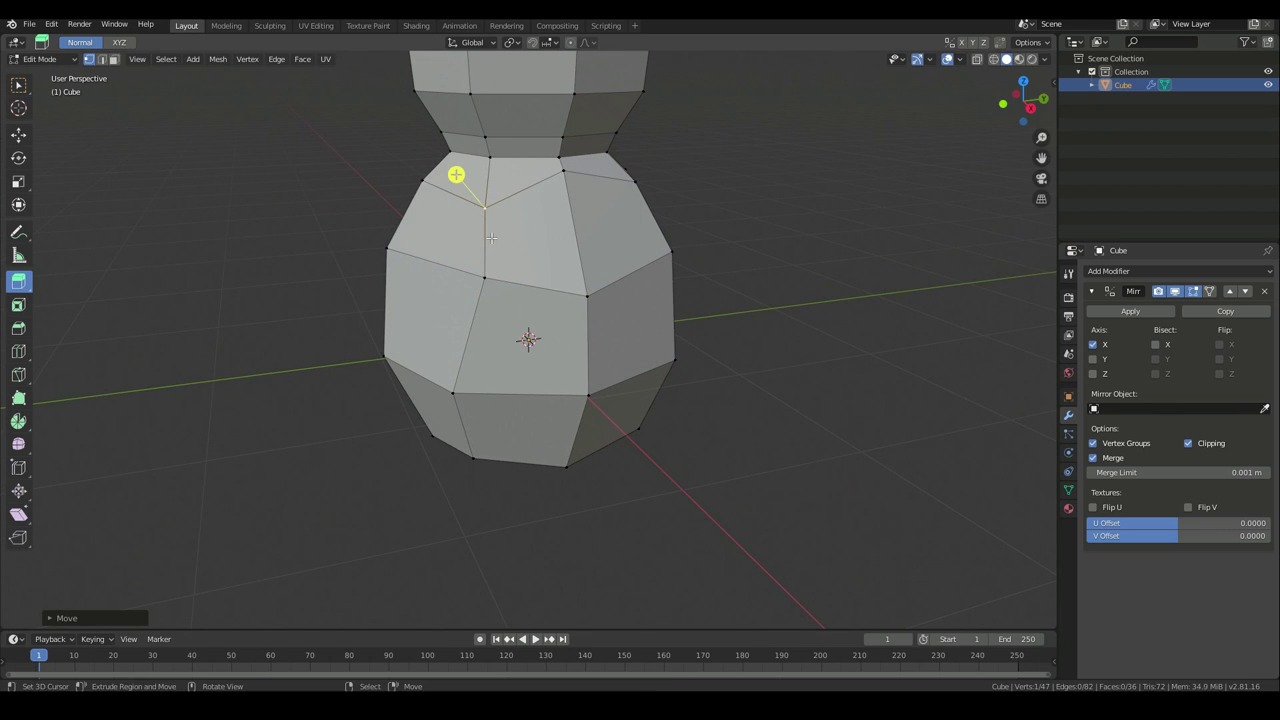
Slide the rear lower and upper corner vertices of the shoulder area inward to match the front side
{"action": "right_click", "coordinate": [479, 280]}
{"action": "middle_click_drag", "start_coordinate": [480, 279], "coordinate": [624, 282]}
{"action": "key", "text": "shift+v"}
{"action": "left_click", "coordinate": [600, 289]}
{"action": "right_click", "coordinate": [602, 206]}
{"action": "key", "text": "shift+v"}
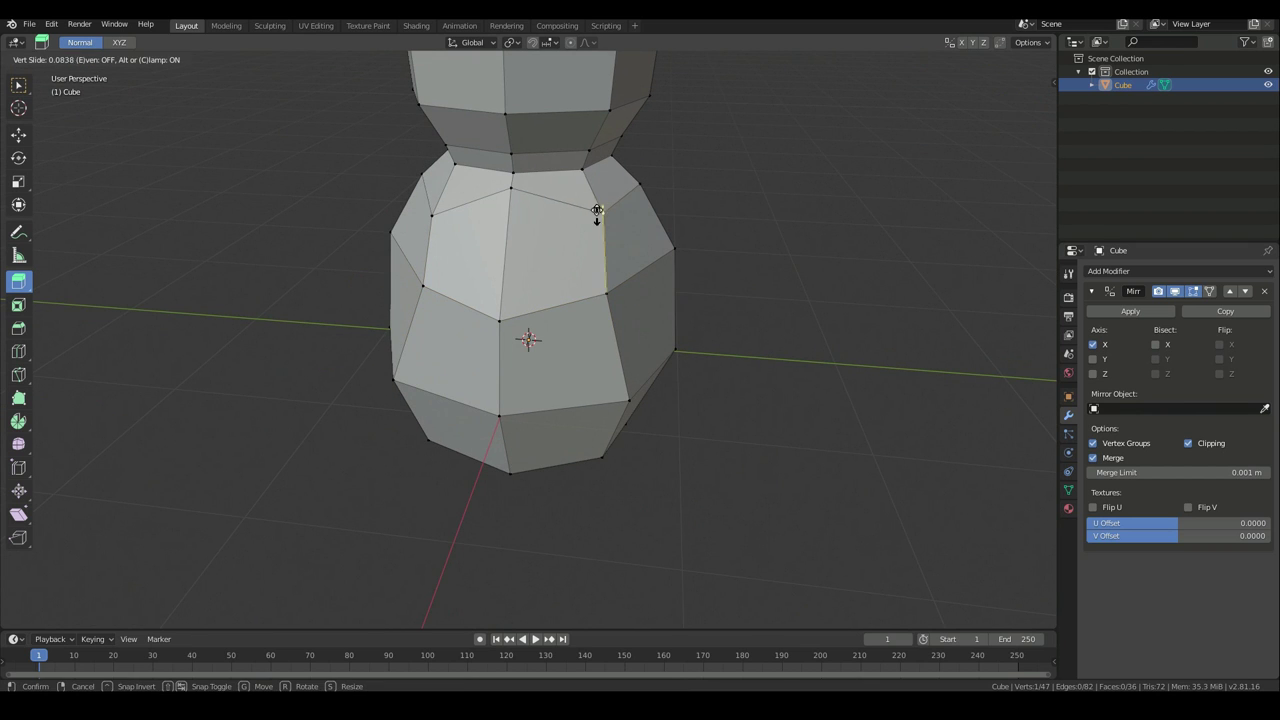
{"action": "left_click", "coordinate": [595, 212]}
Select the two reshaped shoulder faces in face mode and extrude them outward about 0.26 m in the front view
{"action": "middle_click_drag", "start_coordinate": [649, 194], "coordinate": [710, 174]}
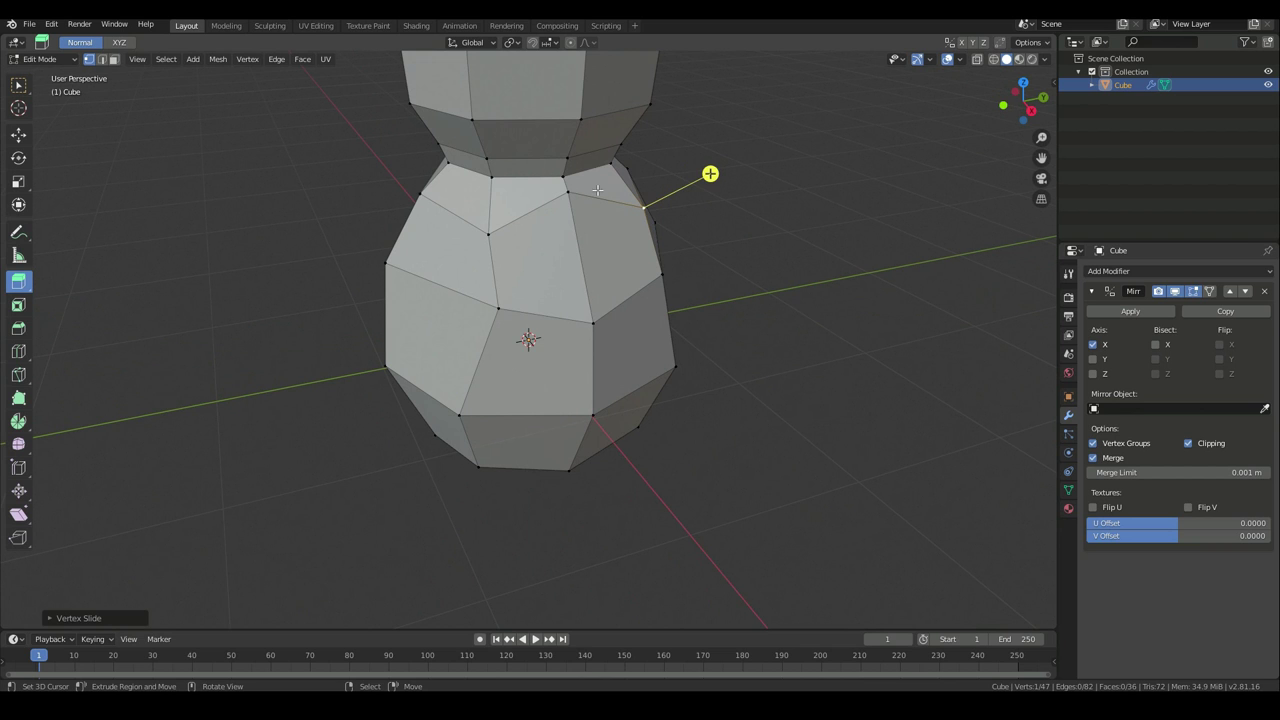
{"action": "mouse_move", "coordinate": [629, 291]}
{"action": "middle_mouse_down"}
{"action": "mouse_move", "coordinate": [580, 294]}
{"action": "mouse_move", "coordinate": [618, 291]}
{"action": "middle_mouse_up"}
{"action": "left_click", "coordinate": [531, 249]}
{"action": "middle_click_drag", "start_coordinate": [531, 249], "coordinate": [662, 213]}
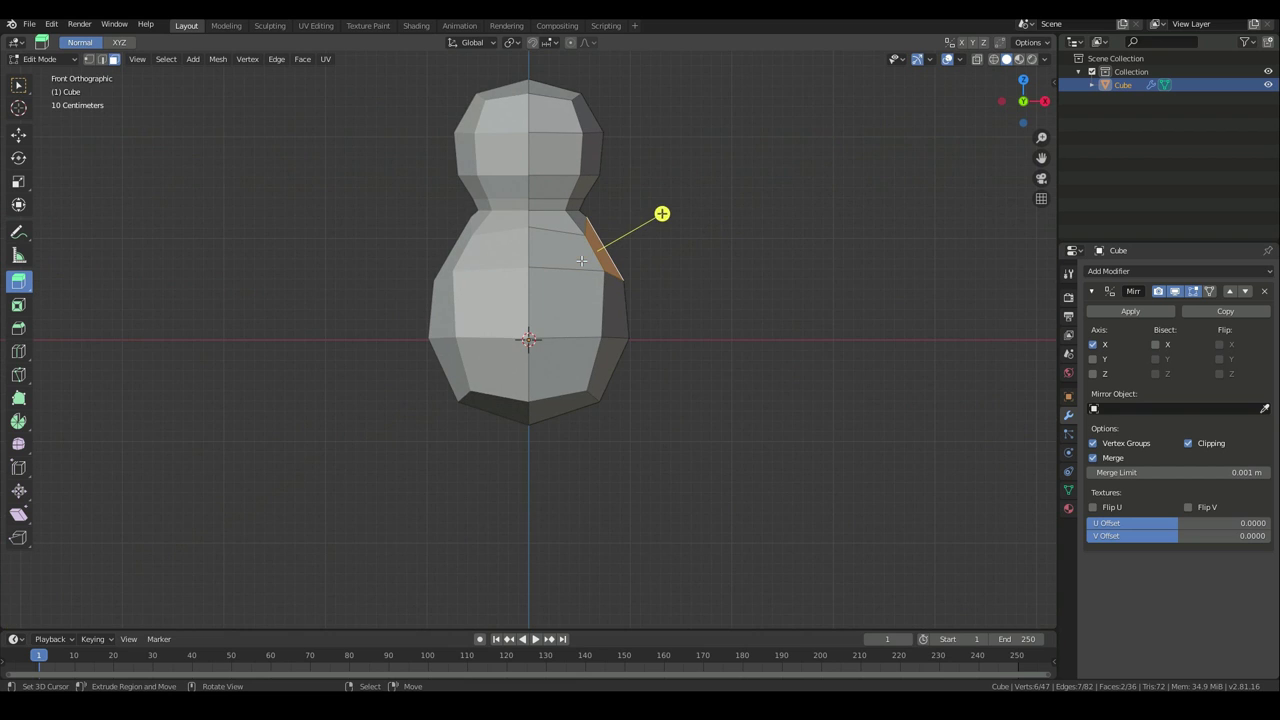
{"action": "scroll", "coordinate": [576, 263], "scroll_direction": "up", "scroll_amount": 2}
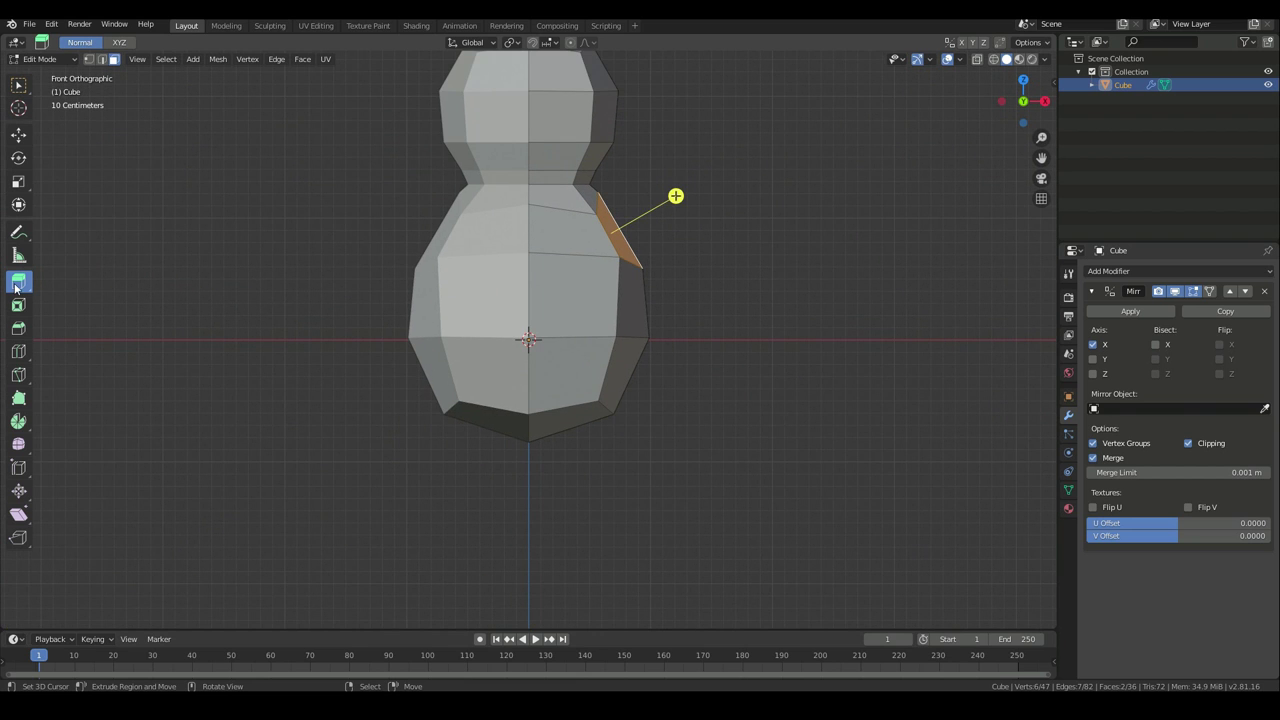
{"action": "left_click_drag", "start_coordinate": [676, 196], "coordinate": [715, 193]}
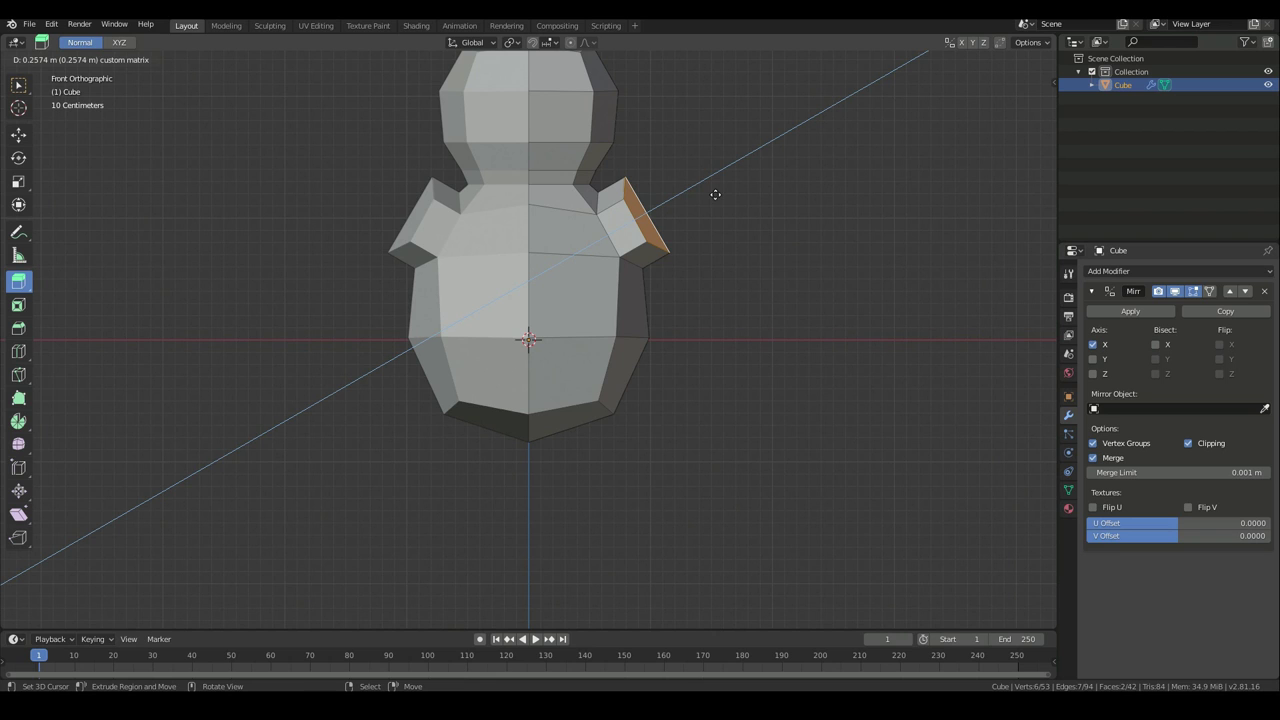
Rotate and move the extruded arm-end faces in the front view so they point outward and slightly downward
{"action": "left_click_drag", "start_coordinate": [728, 201], "coordinate": [726, 206]}
{"action": "key", "text": "r"}
{"action": "left_click", "coordinate": [836, 267]}
{"action": "key", "text": "g"}
{"action": "left_click", "coordinate": [723, 209]}
{"action": "key", "text": "r"}
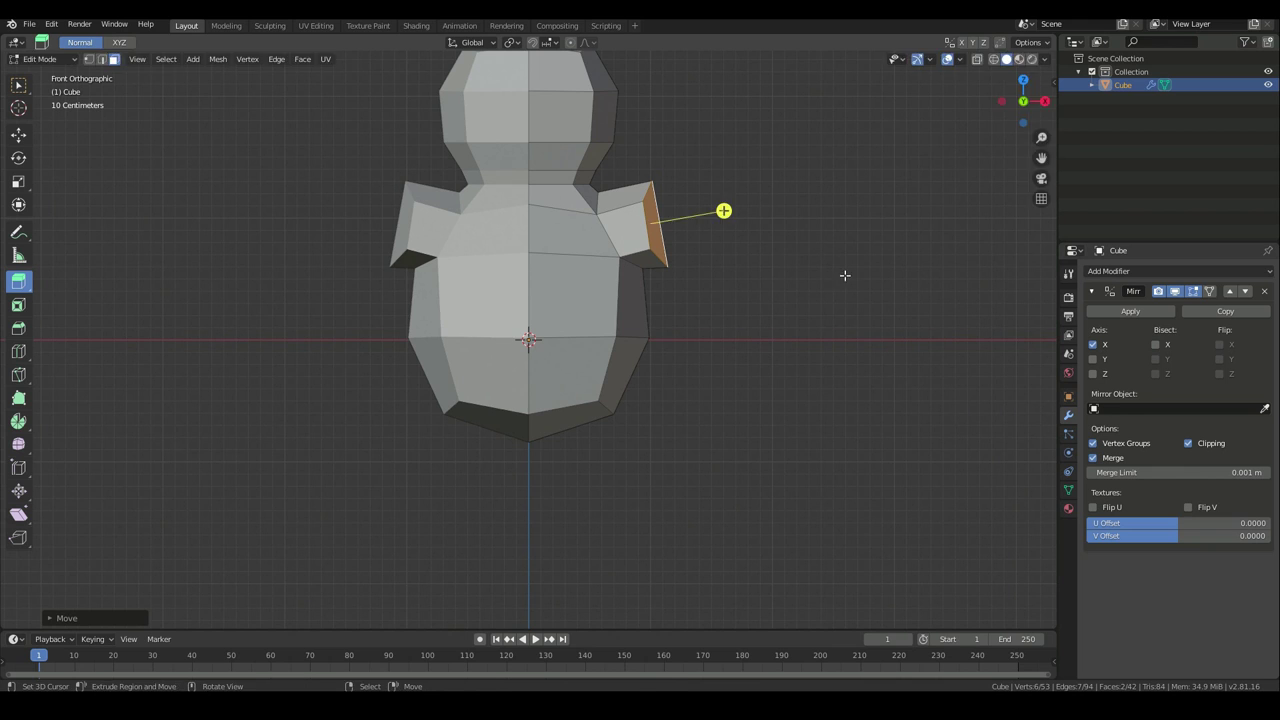
{"action": "left_click", "coordinate": [866, 352]}
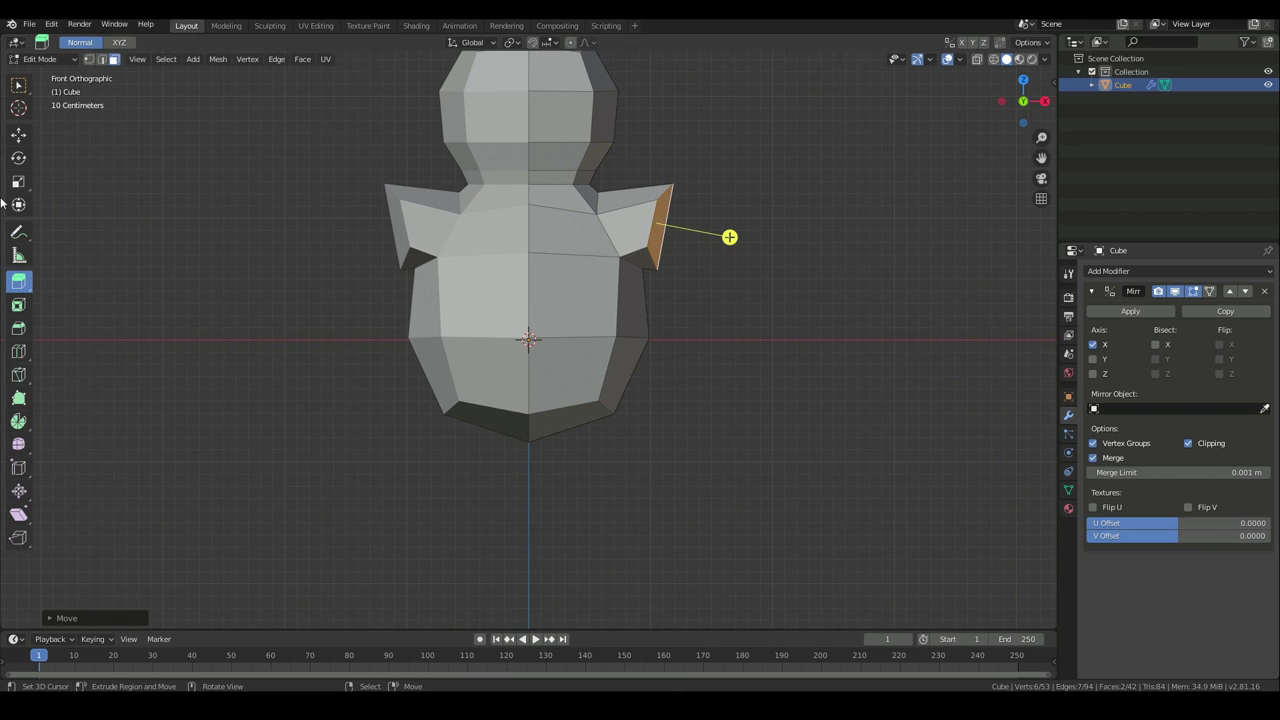
Fine-tune the arm-end faces with small moves and rotations, tilting them slightly further downward
{"action": "left_click", "coordinate": [16, 160]}
{"action": "left_click_drag", "start_coordinate": [857, 289], "coordinate": [845, 278]}
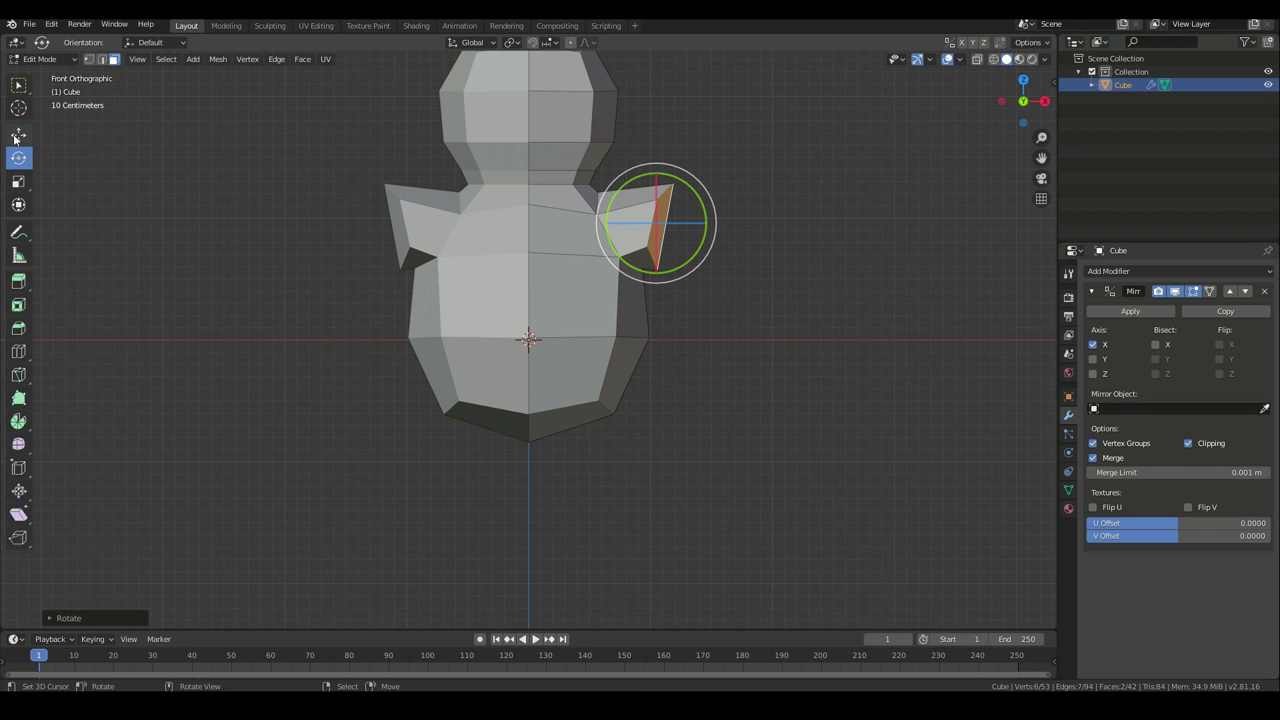
{"action": "left_click", "coordinate": [16, 136]}
{"action": "key", "text": "g"}
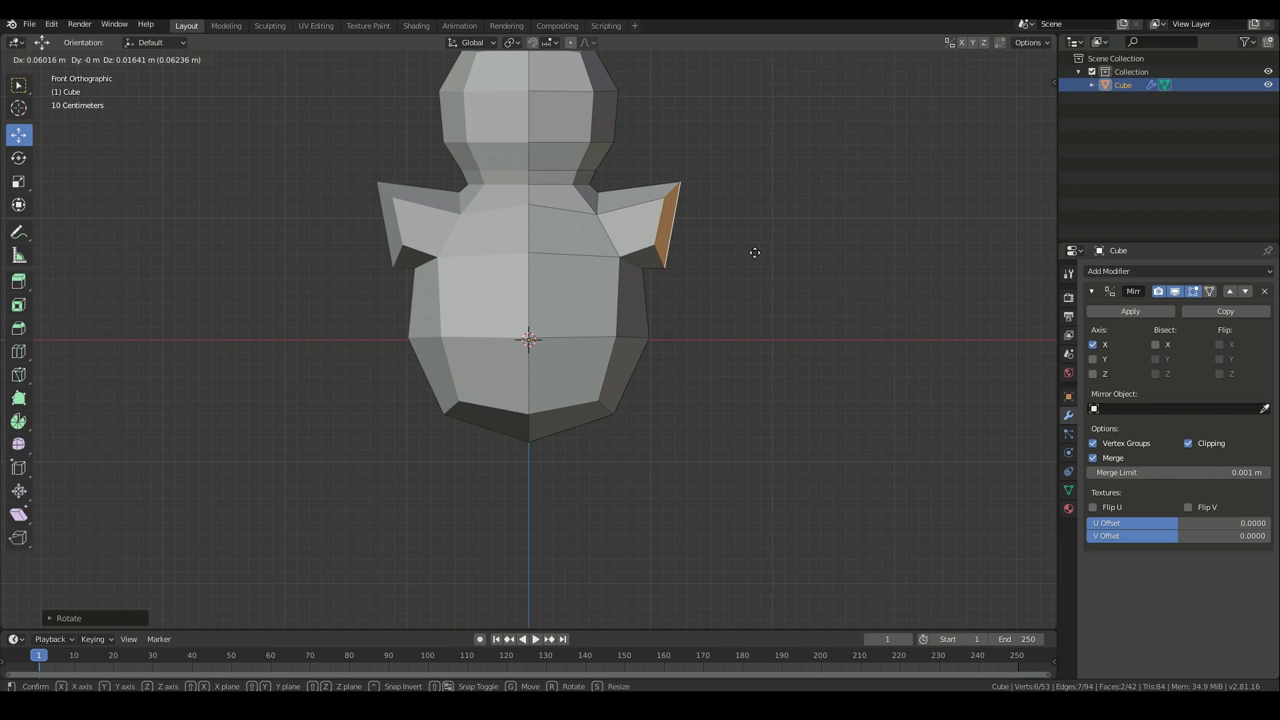
{"action": "left_click", "coordinate": [749, 254]}
{"action": "left_click", "coordinate": [18, 158]}
{"action": "key", "text": "r"}
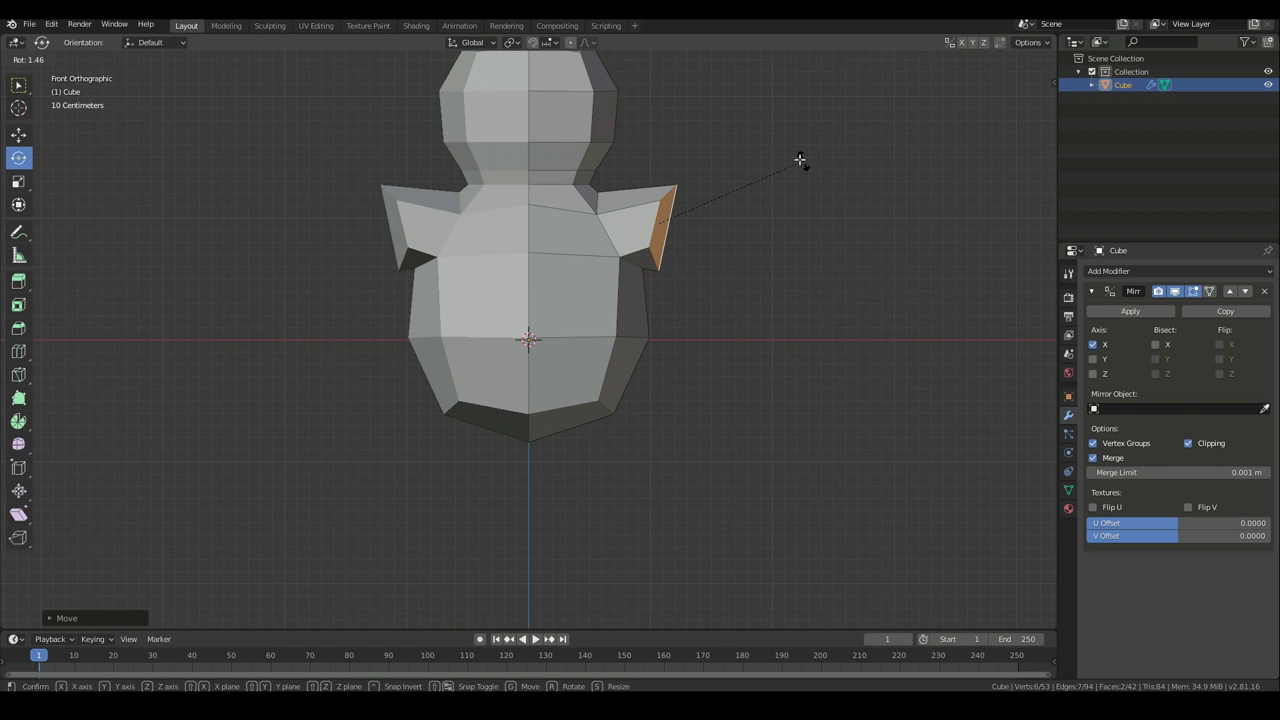
{"action": "left_click", "coordinate": [800, 160]}
Check the short arm's shape from the side and front, and switch to Object Mode to view the whole figure
{"action": "middle_click_drag", "start_coordinate": [800, 160], "coordinate": [686, 263]}
{"action": "scroll", "coordinate": [691, 251], "scroll_direction": "up", "scroll_amount": 1}
{"action": "key", "text": "g"}
{"action": "right_click", "coordinate": [662, 250]}
{"action": "key", "text": "KP_1"}
{"action": "scroll", "coordinate": [688, 263], "scroll_direction": "down", "scroll_amount": 2}
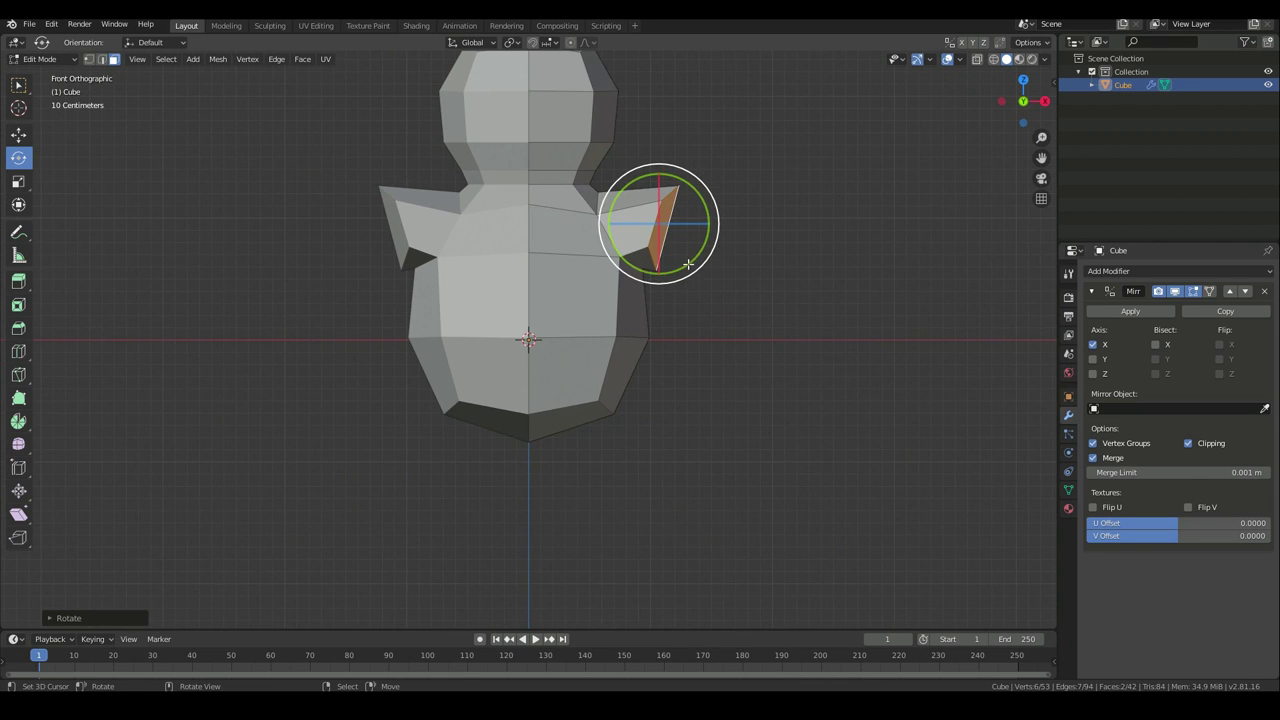
{"action": "key", "text": "Tab"}
{"action": "scroll", "coordinate": [686, 284], "scroll_direction": "down", "scroll_amount": 3}
{"action": "middle_click_drag", "start_coordinate": [677, 280], "coordinate": [617, 297]}
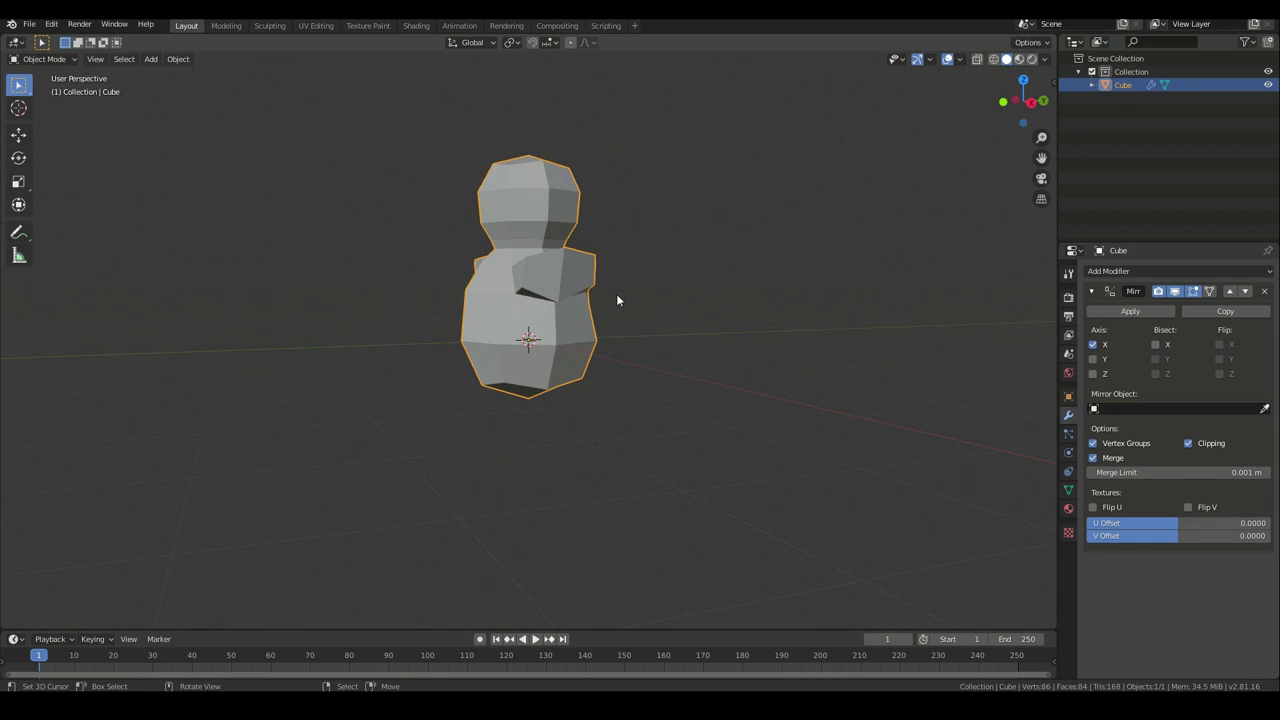
Add a Subdivision Surface modifier to the mirrored character mesh
{"action": "key", "text": "KP_1"}
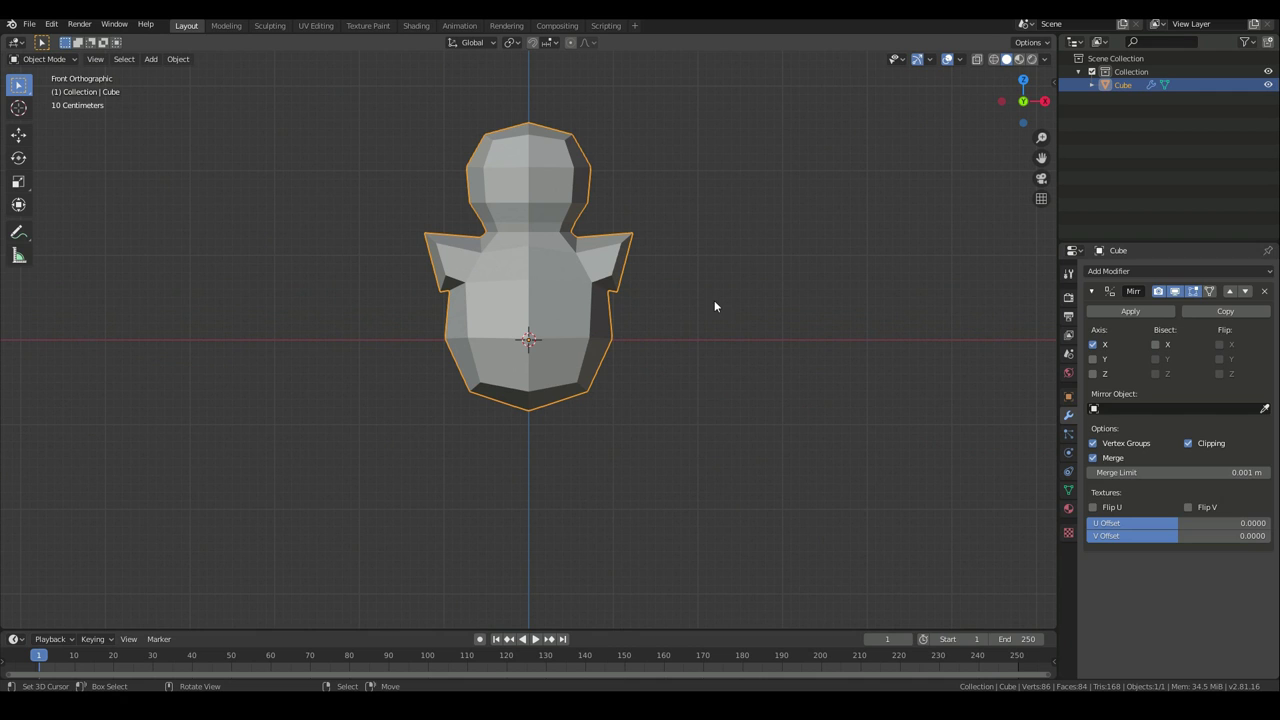
{"action": "left_click", "coordinate": [1129, 271]}
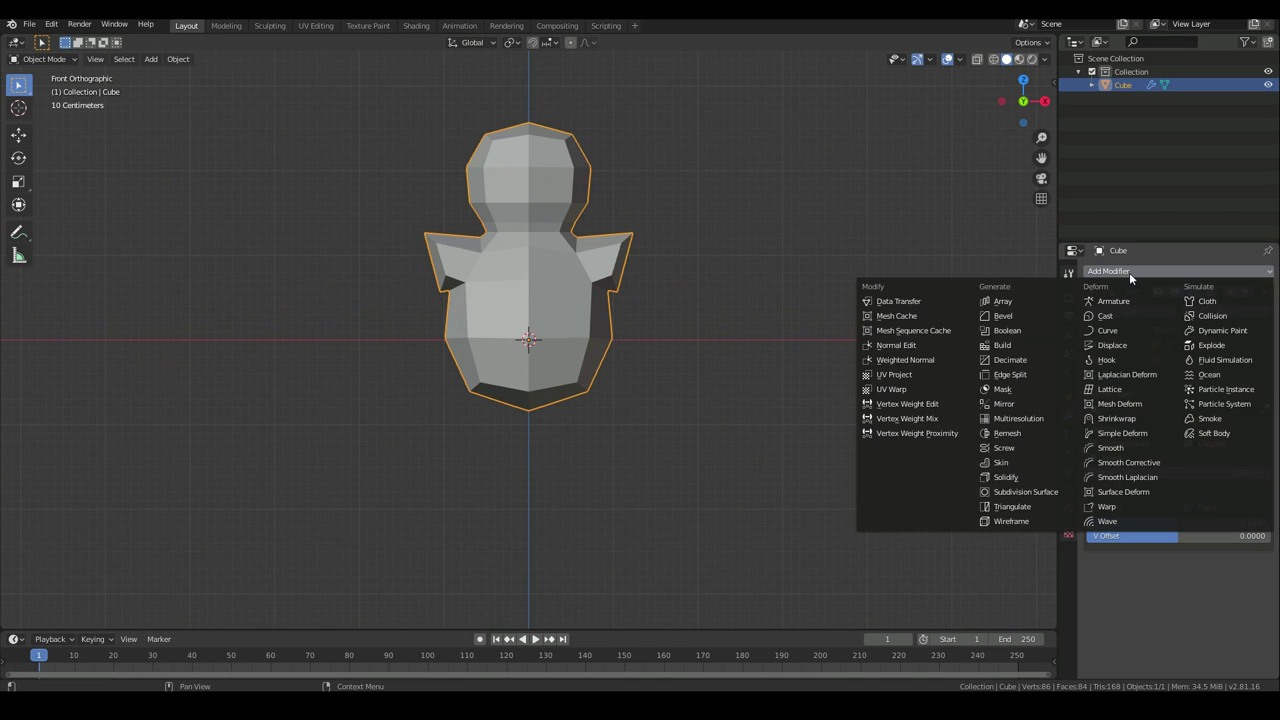
{"action": "left_click", "coordinate": [1015, 494]}
{"action": "scroll", "coordinate": [644, 365], "scroll_direction": "up", "scroll_amount": 3}
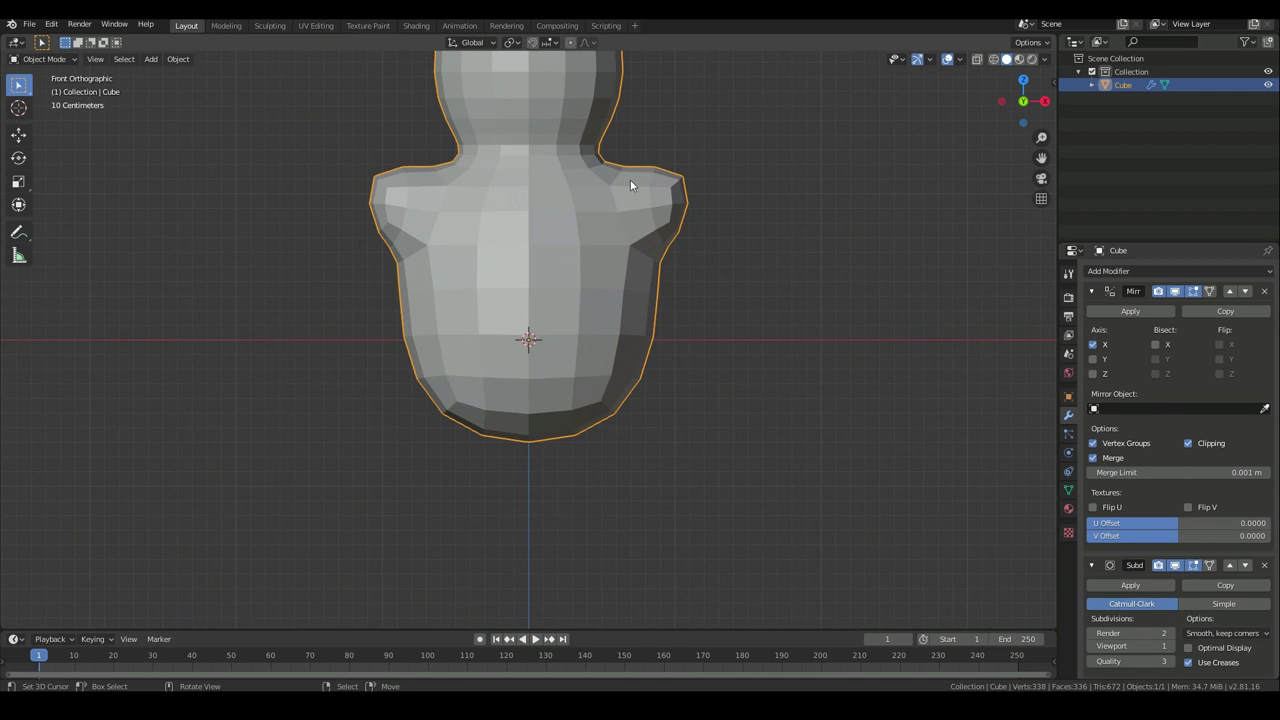
{"action": "middle_click_drag", "start_coordinate": [700, 269], "coordinate": [628, 329]}
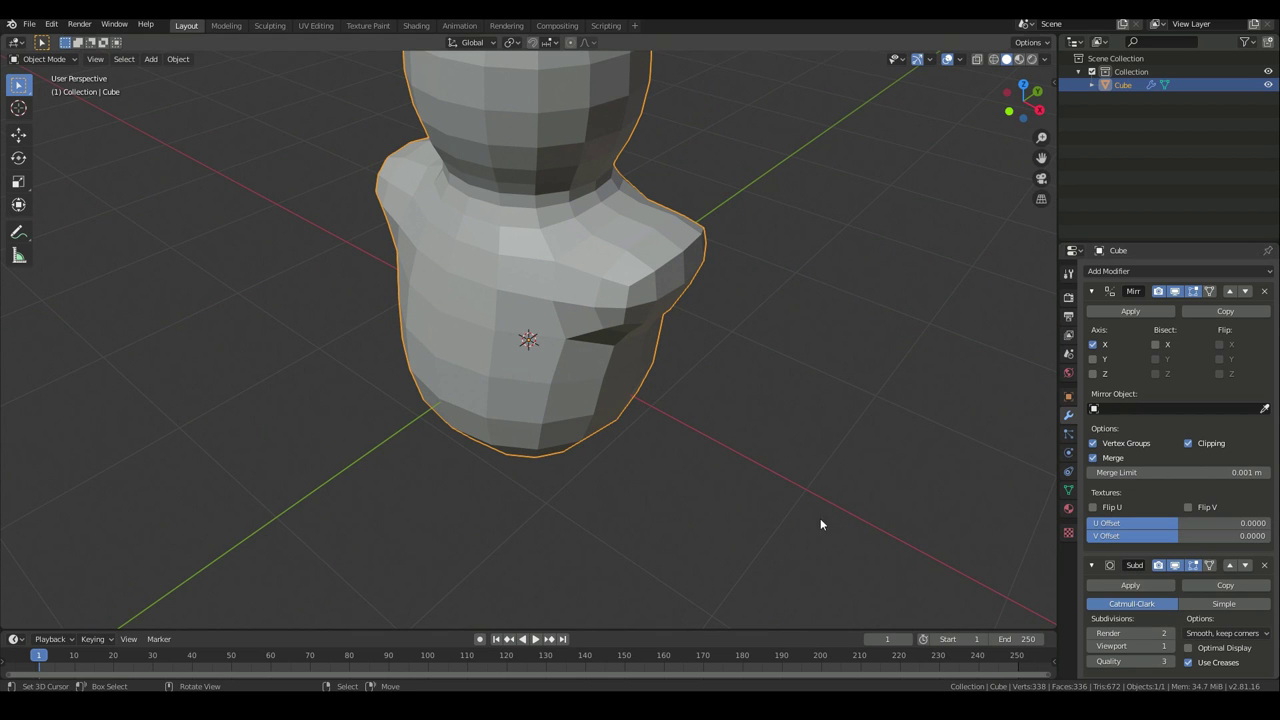
Return to Edit Mode and examine the smoothed short arm from the front and the side
{"action": "key", "text": "shift+space"}
{"action": "key", "text": "r"}
{"action": "scroll", "coordinate": [486, 367], "scroll_direction": "down", "scroll_amount": 2}
{"action": "key", "text": "Tab"}
{"action": "middle_click_drag", "start_coordinate": [571, 340], "coordinate": [773, 310]}
{"action": "middle_click_drag", "start_coordinate": [676, 306], "coordinate": [669, 303]}
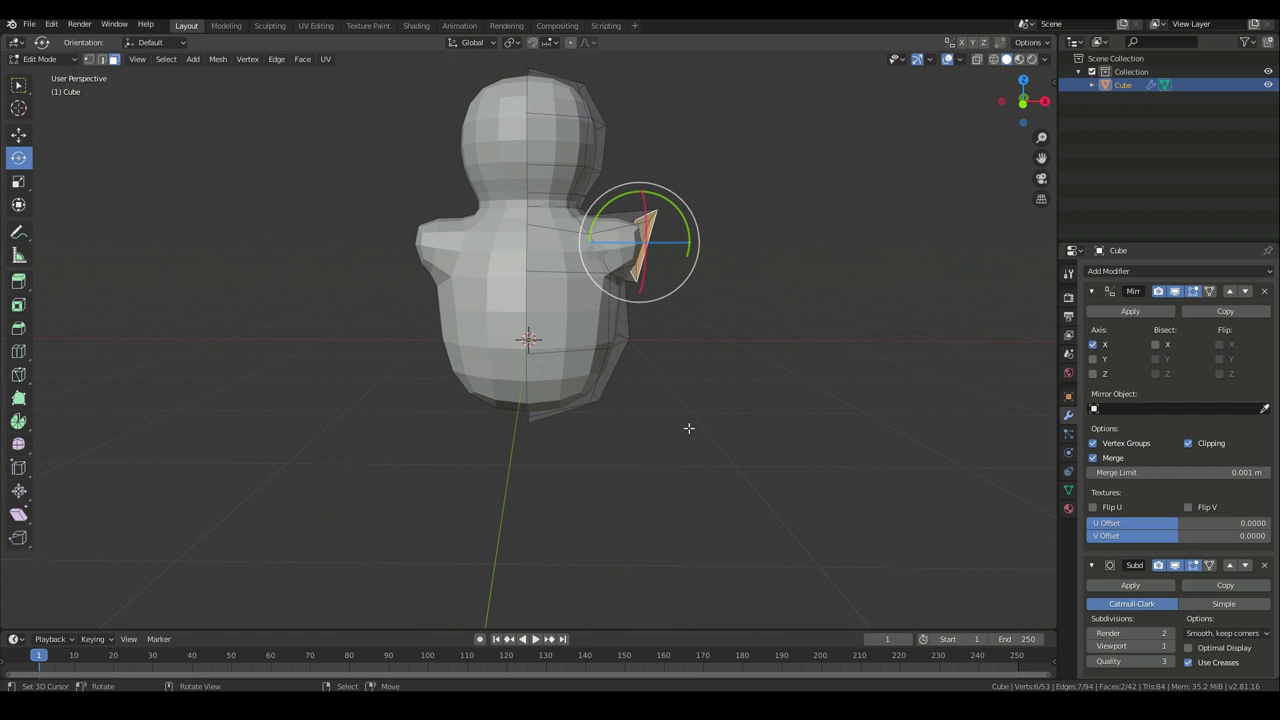
{"action": "middle_click_drag", "start_coordinate": [688, 428], "coordinate": [548, 262]}
{"action": "middle_click_drag", "start_coordinate": [440, 320], "coordinate": [460, 297]}
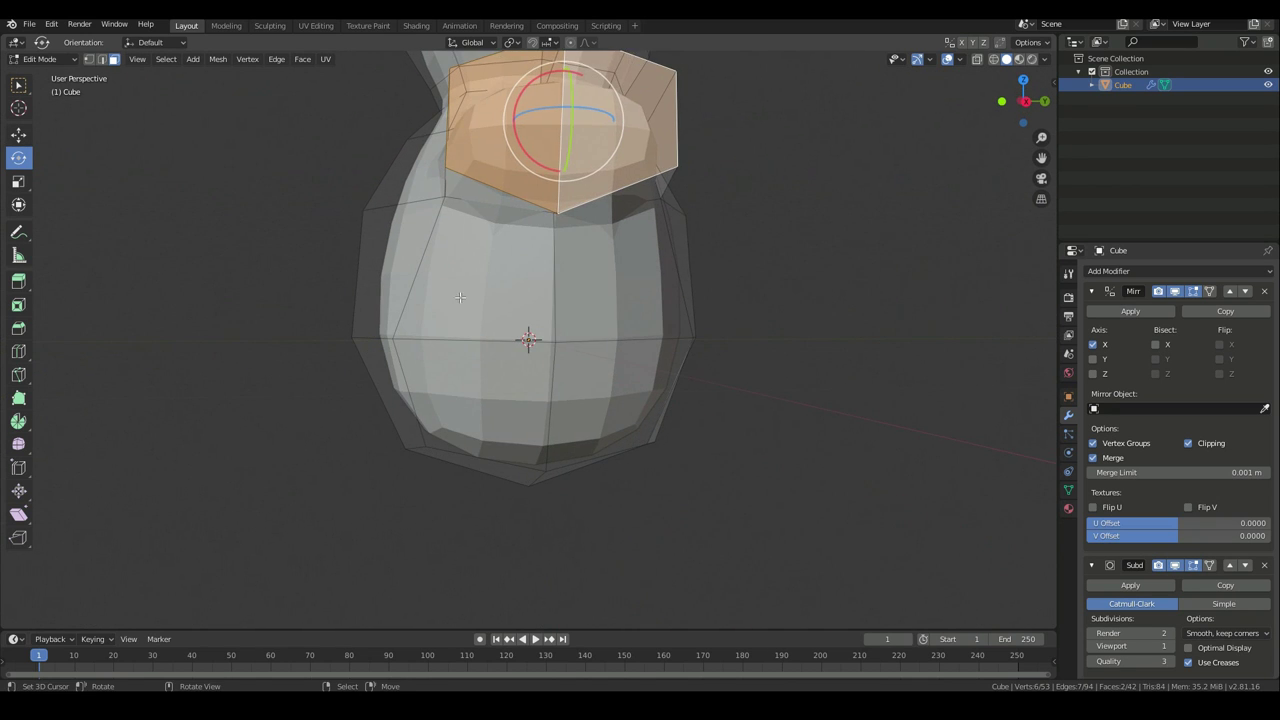
In vertex mode, reposition the lowest vertex of the arm-end opening
{"action": "left_click", "coordinate": [89, 59]}
{"action": "left_click", "coordinate": [555, 217]}
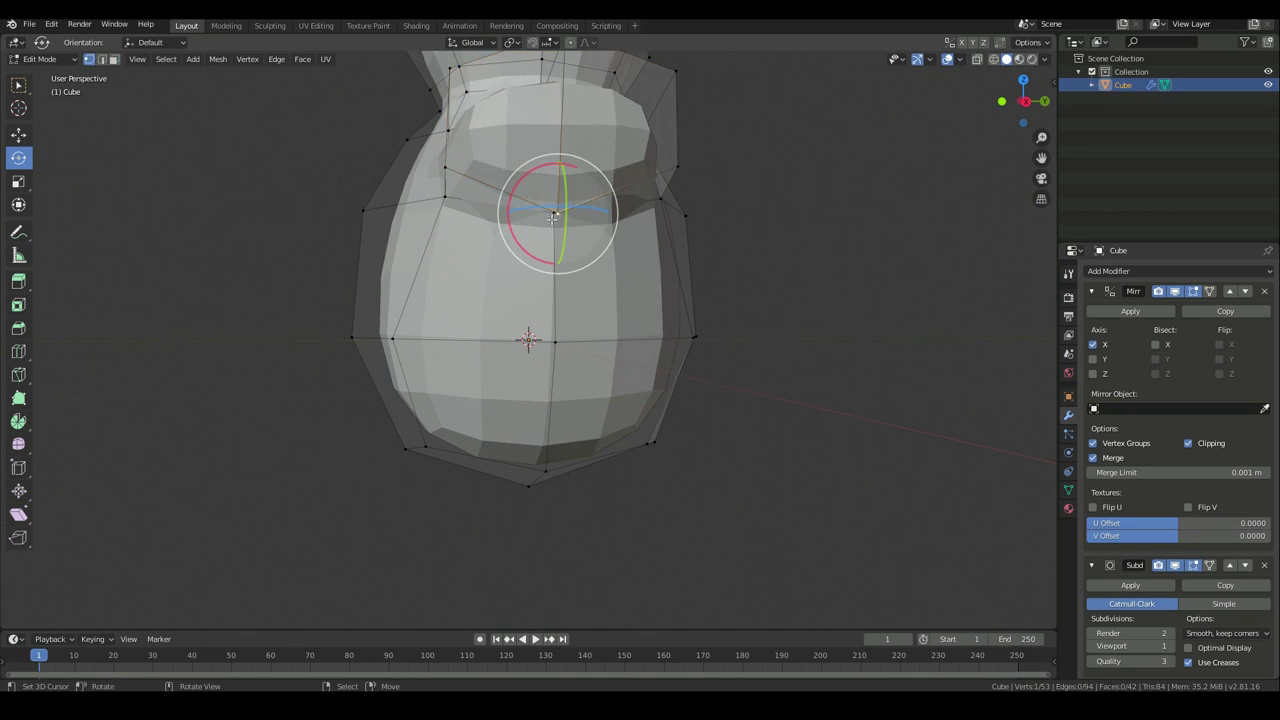
{"action": "middle_click_drag", "start_coordinate": [553, 216], "coordinate": [595, 290]}
{"action": "key", "text": "g"}
{"action": "left_click", "coordinate": [560, 217]}
Reposition further outline vertices of the arm end to round its cross-section
{"action": "left_click", "coordinate": [604, 208]}
{"action": "middle_click_drag", "start_coordinate": [604, 208], "coordinate": [572, 150]}
{"action": "key", "text": "g"}
{"action": "left_click", "coordinate": [680, 150]}
{"action": "middle_click_drag", "start_coordinate": [680, 150], "coordinate": [663, 171]}
{"action": "left_click", "coordinate": [744, 128]}
{"action": "key", "text": "g"}
{"action": "left_click", "coordinate": [770, 140]}
Select the two arm-end faces in face mode and extrude them outward in the front view
{"action": "left_click", "coordinate": [115, 60]}
{"action": "left_click", "coordinate": [620, 224]}
{"action": "left_click", "coordinate": [695, 205], "text": "shift"}
{"action": "middle_click_drag", "start_coordinate": [695, 205], "coordinate": [722, 233]}
{"action": "key", "text": "KP_1"}
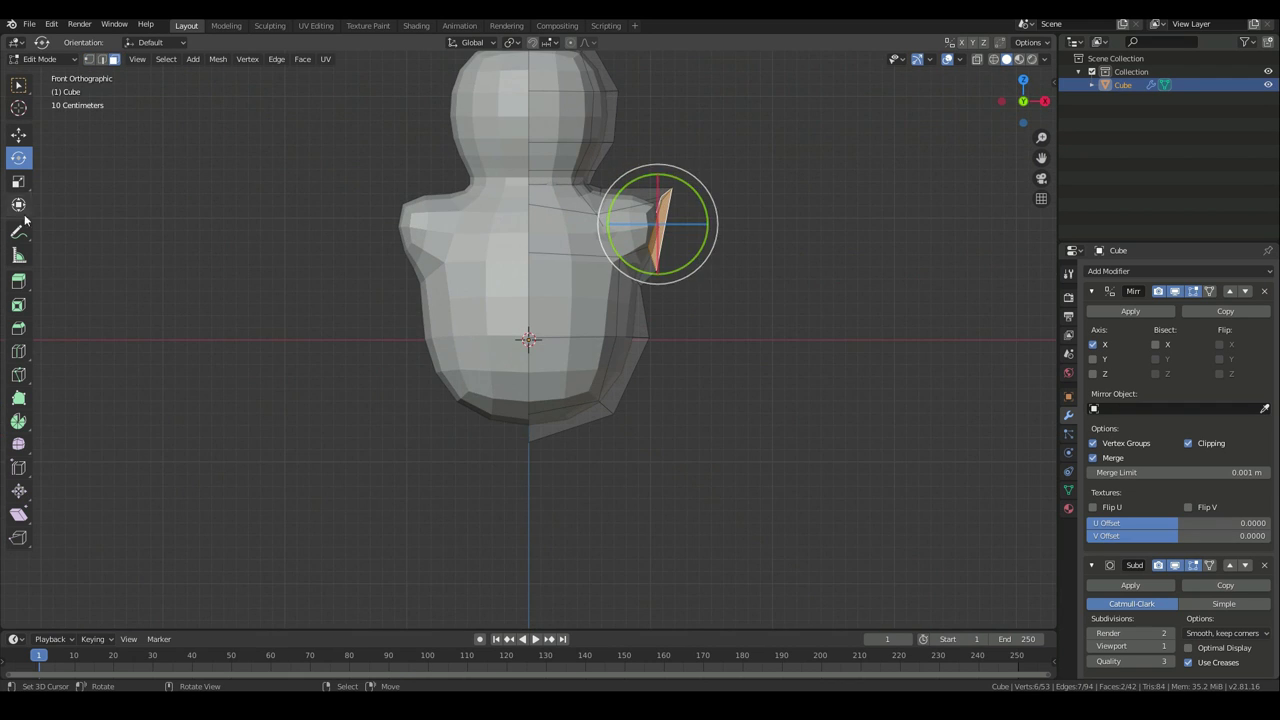
{"action": "left_click", "coordinate": [20, 280]}
{"action": "left_click_drag", "start_coordinate": [731, 241], "coordinate": [858, 314]}
Lower the extruded arm-end faces beside the body, then rotate and scale them so they face mostly downward
{"action": "key", "text": "g"}
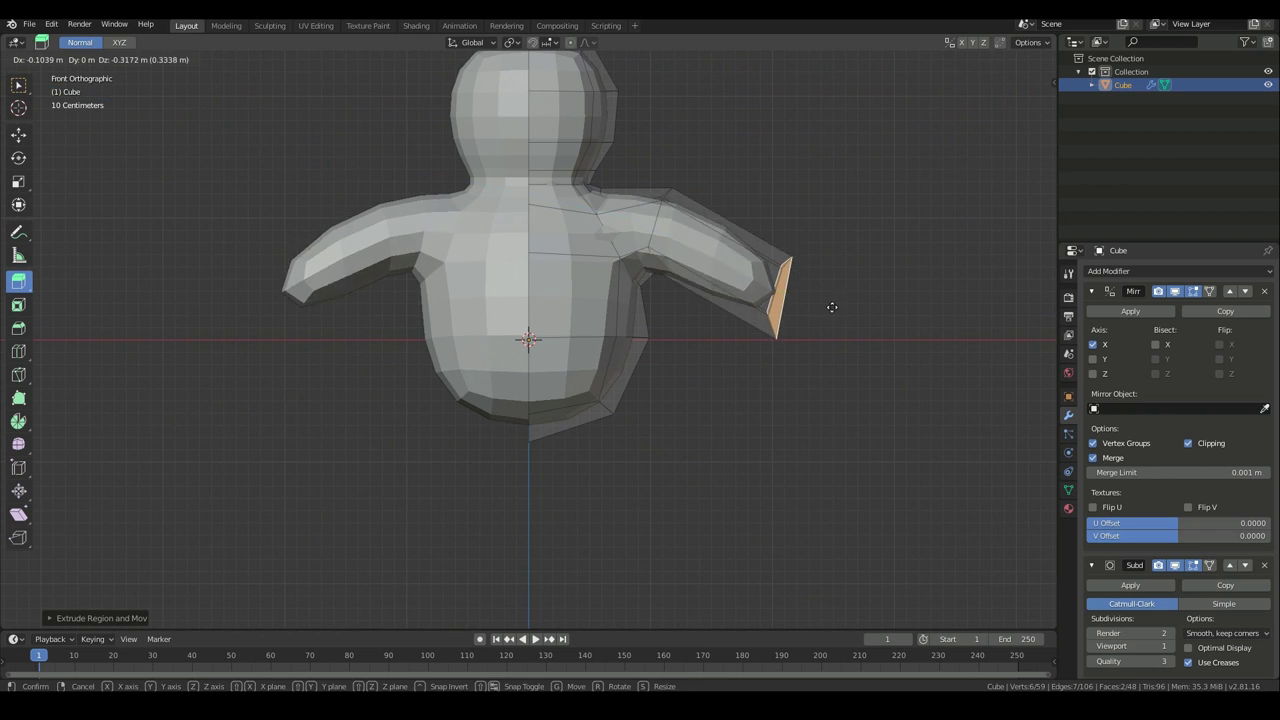
{"action": "left_click", "coordinate": [785, 405]}
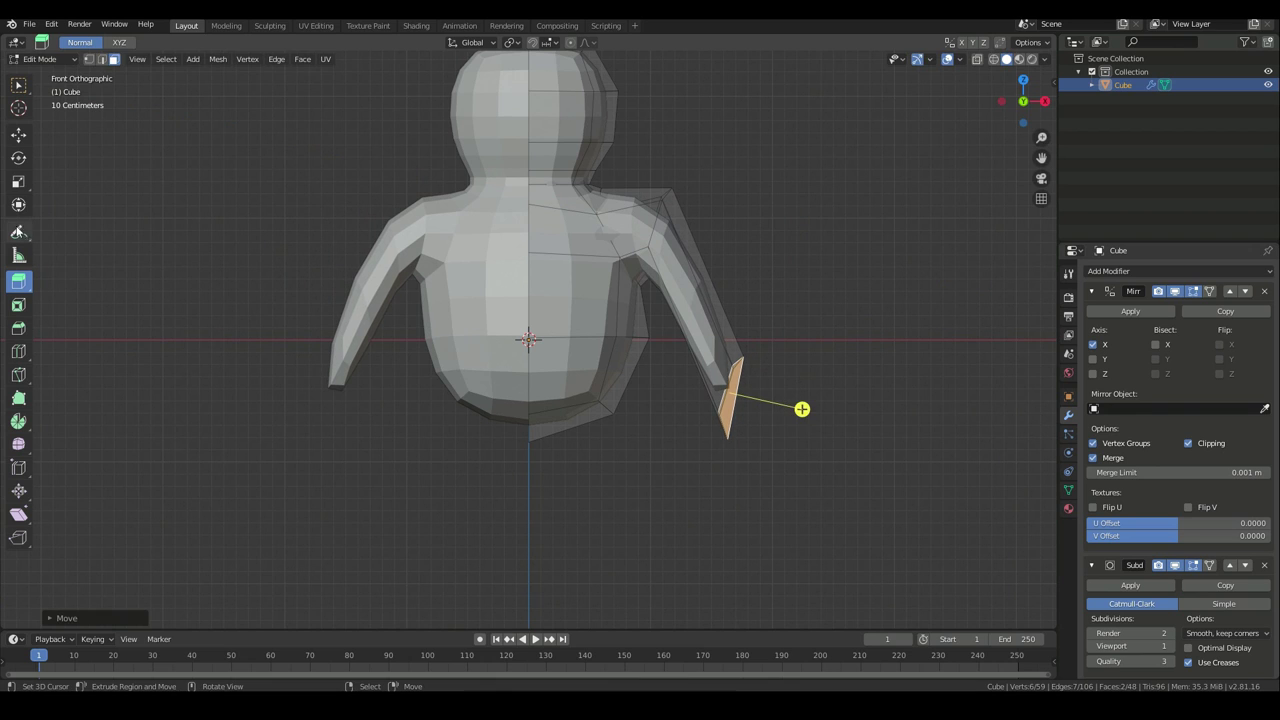
{"action": "key", "text": "r"}
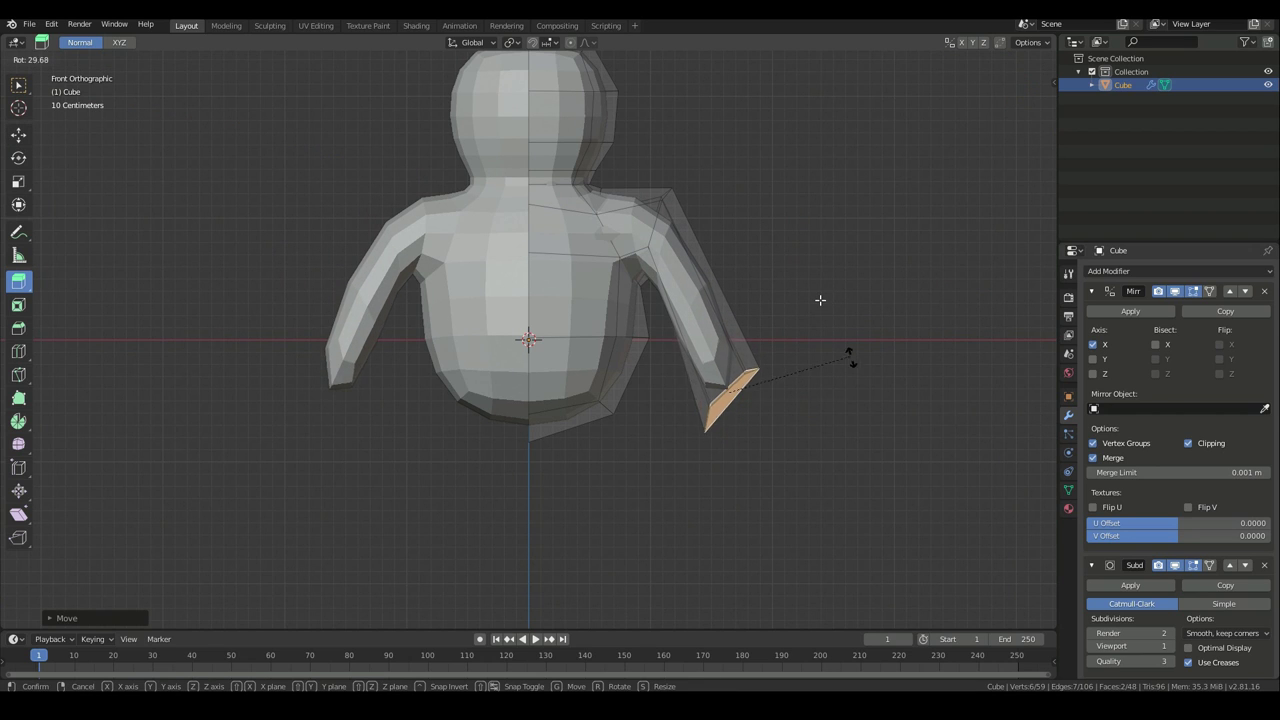
{"action": "left_click", "coordinate": [868, 425]}
{"action": "key", "text": "s"}
{"action": "left_click", "coordinate": [876, 428]}
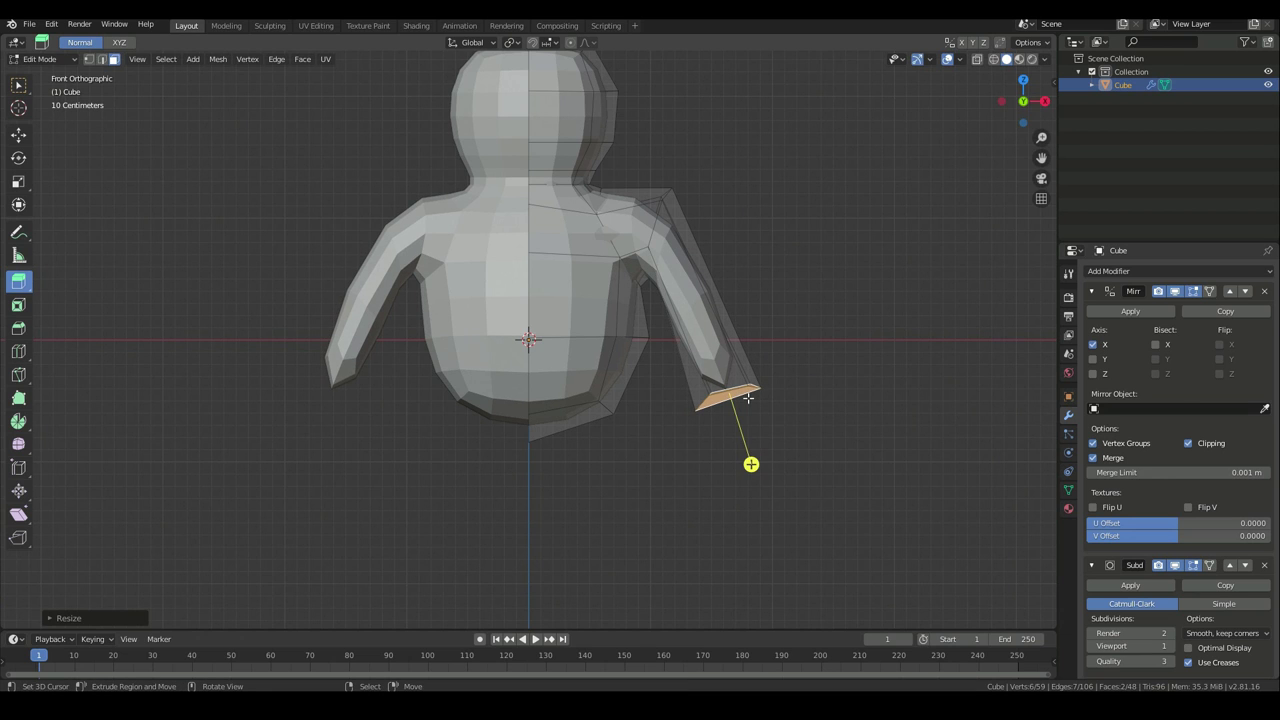
Refine the rotation and size of the arm-end faces so they lie nearly horizontal
{"action": "key", "text": "g"}
{"action": "right_click", "coordinate": [750, 444]}
{"action": "key", "text": "r"}
{"action": "left_click", "coordinate": [749, 463]}
{"action": "key", "text": "s"}
{"action": "left_click", "coordinate": [794, 483]}
Scale the arm-end faces down from the side, then widen them along the X axis in the front view
{"action": "middle_click_drag", "start_coordinate": [771, 503], "coordinate": [651, 474]}
{"action": "key", "text": "s"}
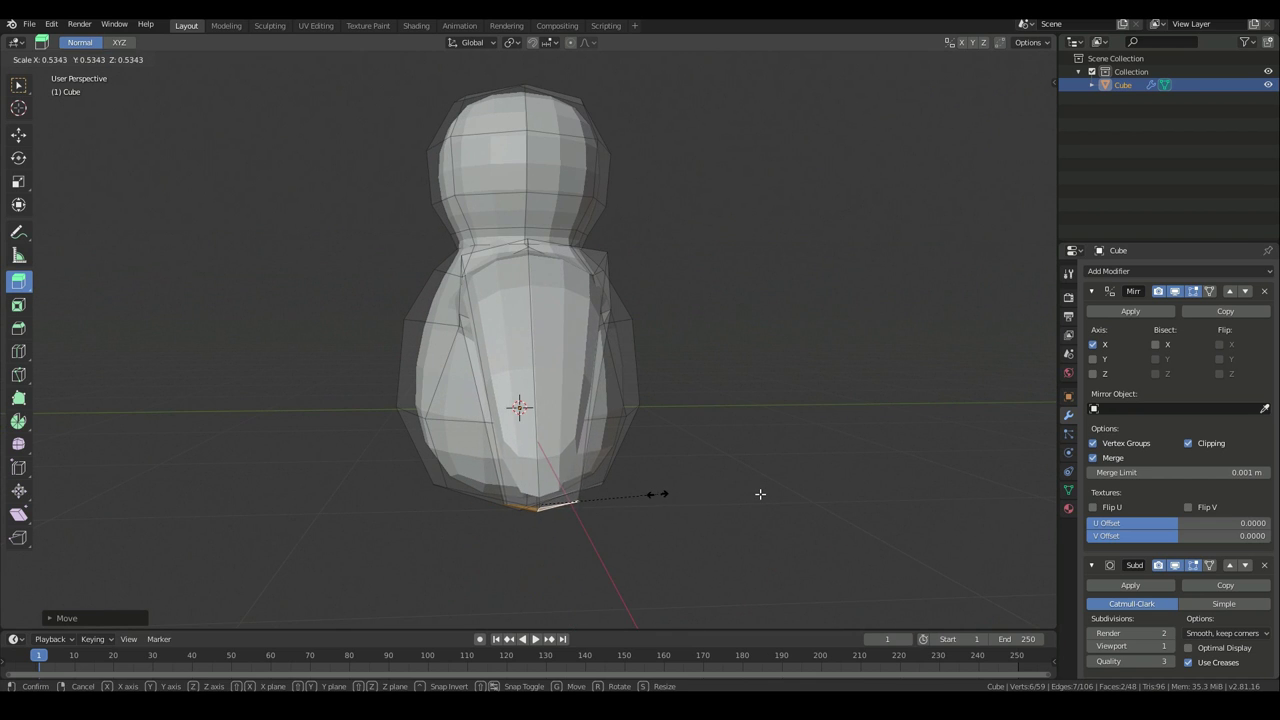
{"action": "left_click", "coordinate": [648, 494]}
{"action": "middle_click_drag", "start_coordinate": [651, 497], "coordinate": [780, 478]}
{"action": "key", "text": "s"}
{"action": "key", "text": "x"}
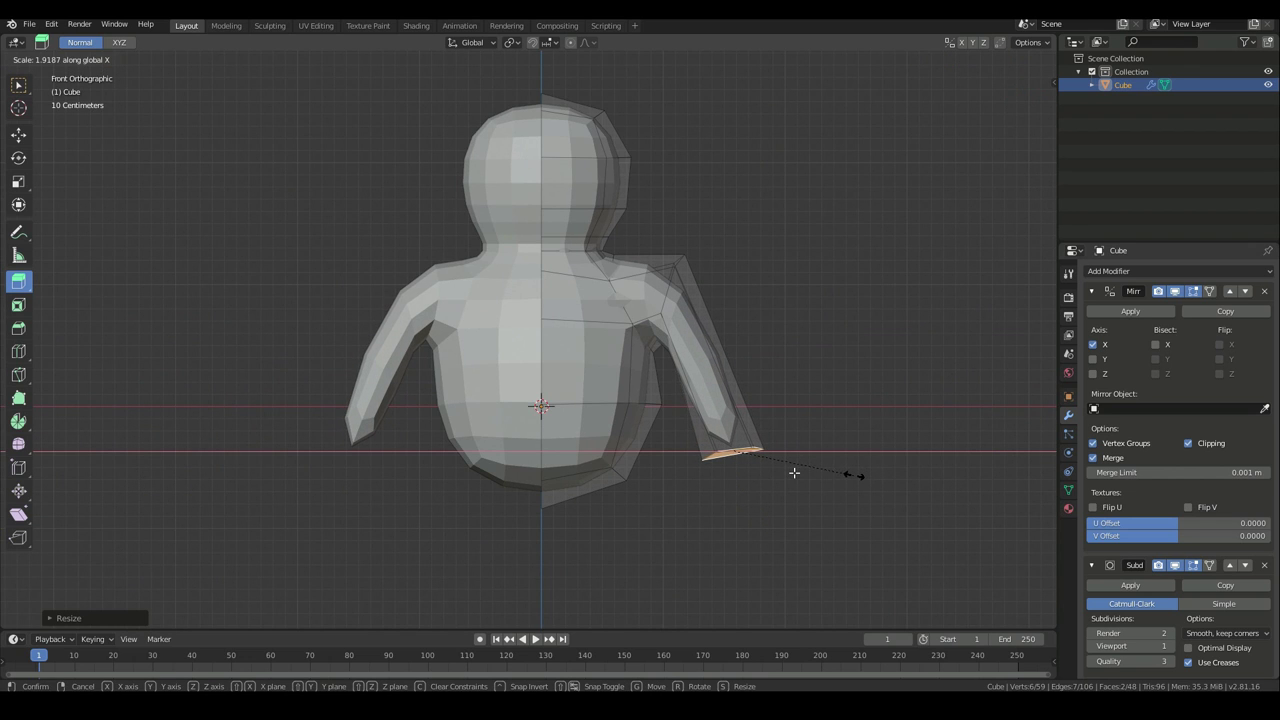
{"action": "left_click", "coordinate": [794, 472]}
Switch from faces to single vertices and adjust the outer shoulder vertices with the Move tool
{"action": "scroll", "coordinate": [866, 478], "scroll_direction": "up", "scroll_amount": 2}
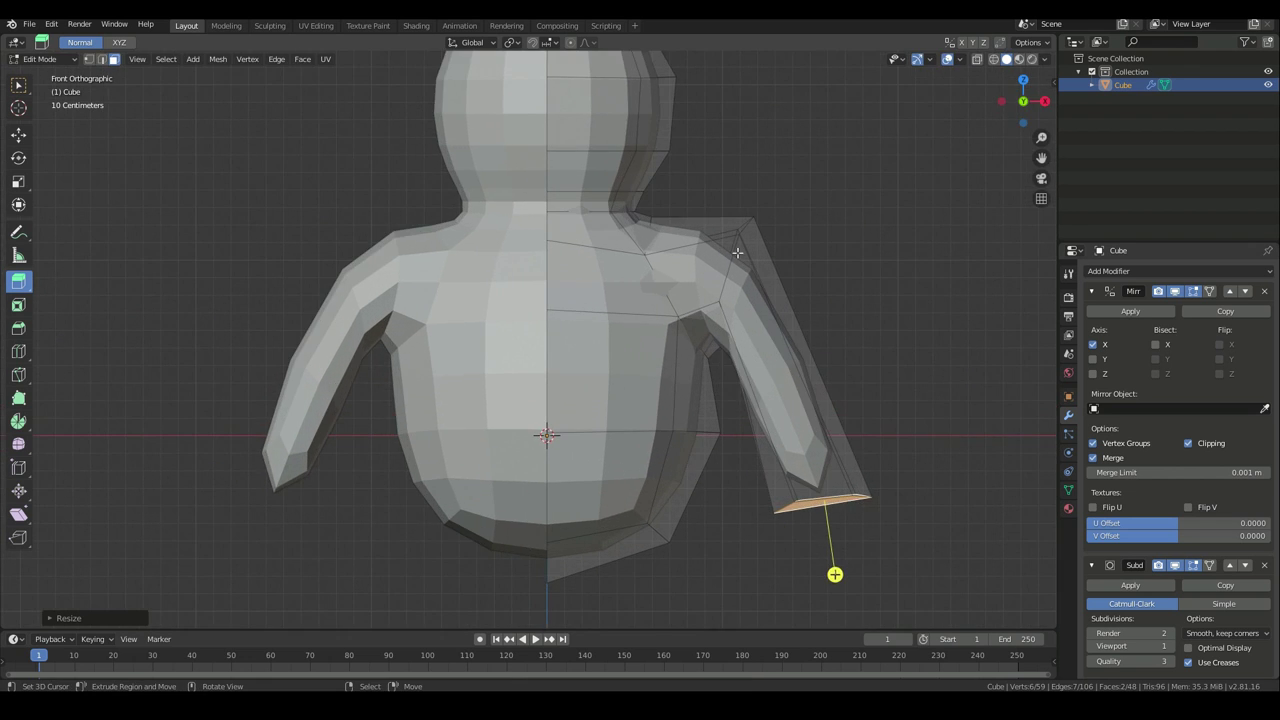
{"action": "left_click", "coordinate": [790, 393]}
{"action": "left_click", "coordinate": [22, 134]}
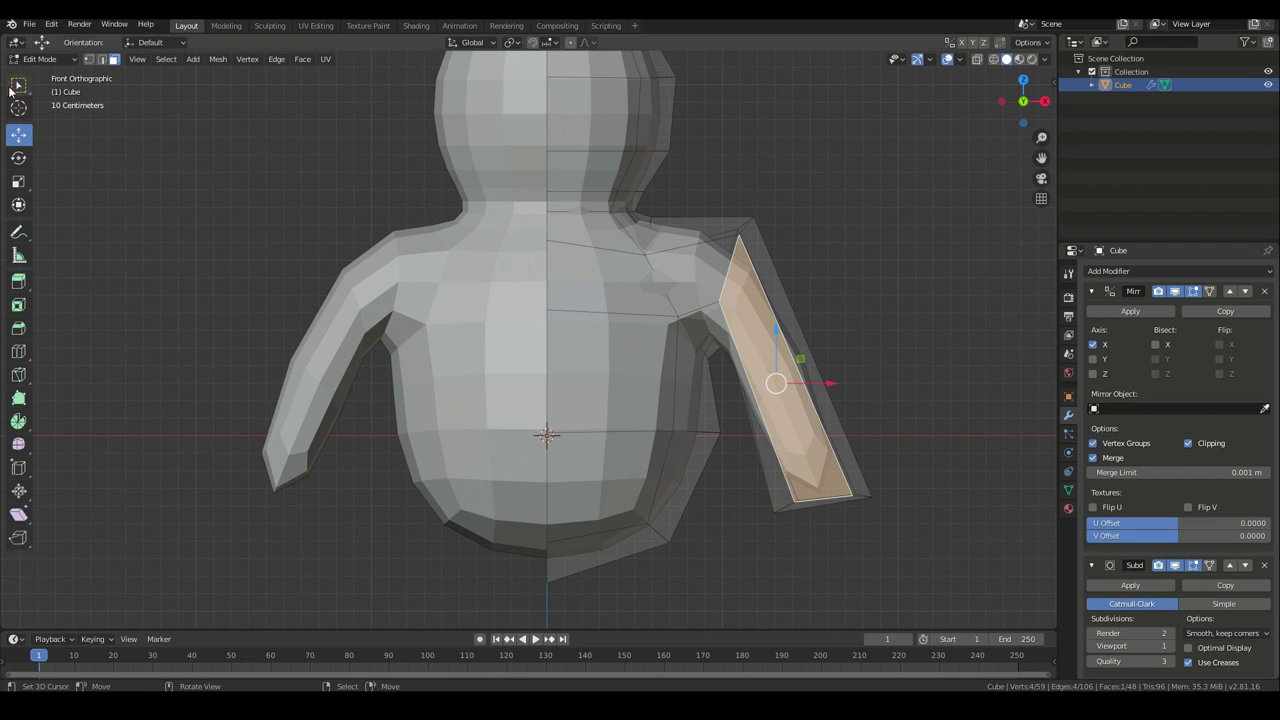
{"action": "left_click", "coordinate": [688, 160]}
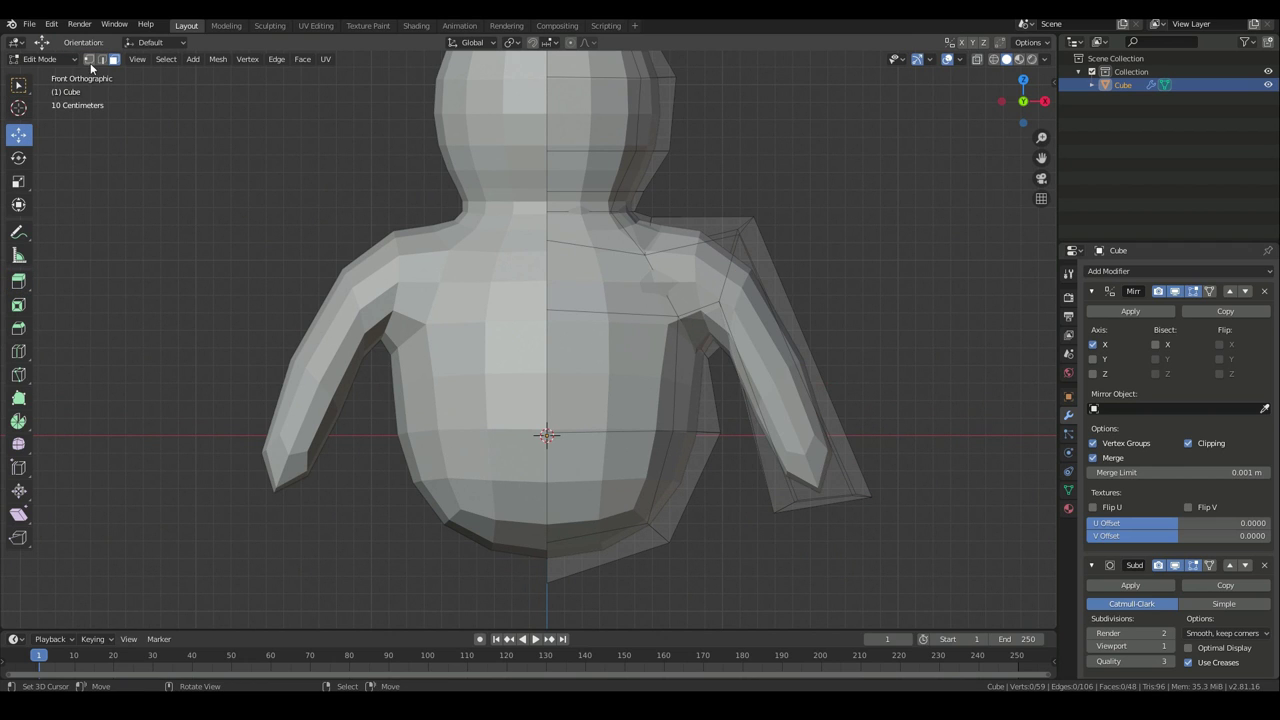
{"action": "left_click_drag", "start_coordinate": [760, 222], "coordinate": [737, 255]}
{"action": "middle_click_drag", "start_coordinate": [737, 255], "coordinate": [561, 269]}
{"action": "left_click_drag", "start_coordinate": [632, 250], "coordinate": [543, 262]}
Move the front armpit vertex down and toward the back of the body
{"action": "right_click_drag", "start_coordinate": [437, 265], "coordinate": [440, 266]}
{"action": "right_click", "coordinate": [396, 325]}
{"action": "middle_click_drag", "start_coordinate": [407, 339], "coordinate": [463, 300]}
{"action": "key", "text": "g"}
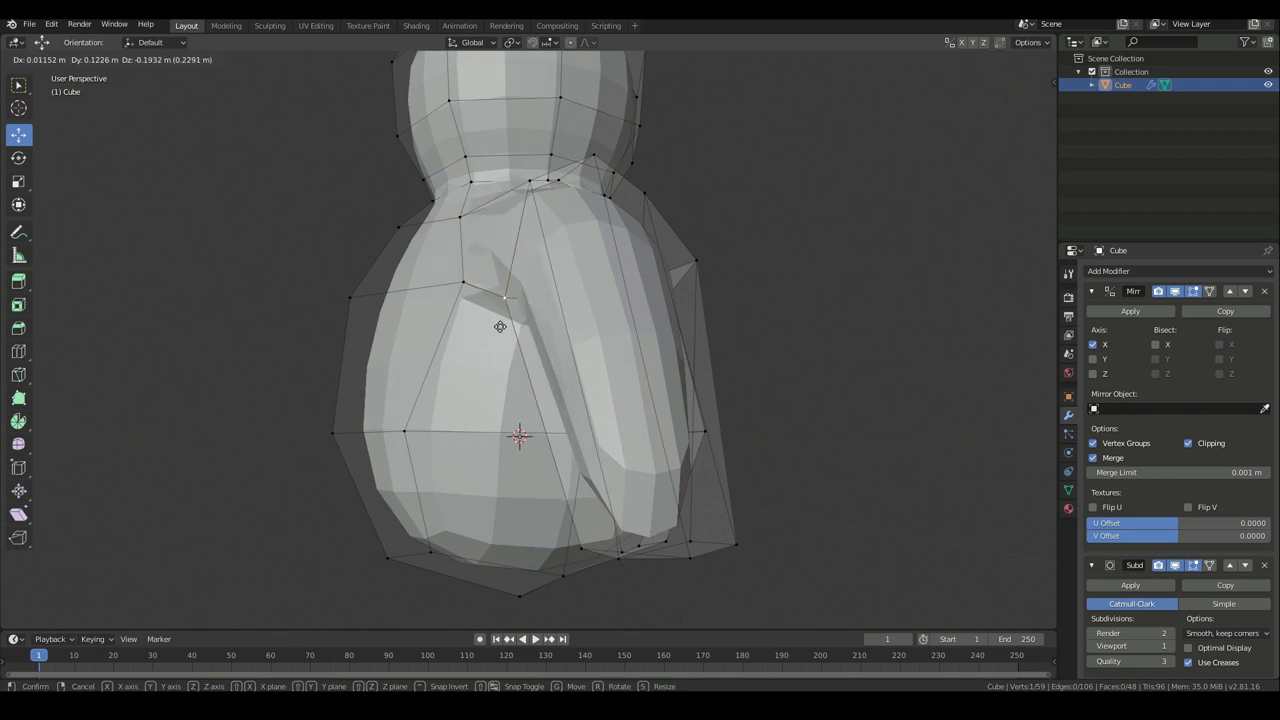
{"action": "left_click", "coordinate": [511, 334]}
Turn on the Subdivision Surface modifier's on-cage display, so the edit cage follows the smoothed surface
{"action": "middle_click_drag", "start_coordinate": [752, 357], "coordinate": [481, 275]}
{"action": "middle_click_drag", "start_coordinate": [457, 219], "coordinate": [471, 249]}
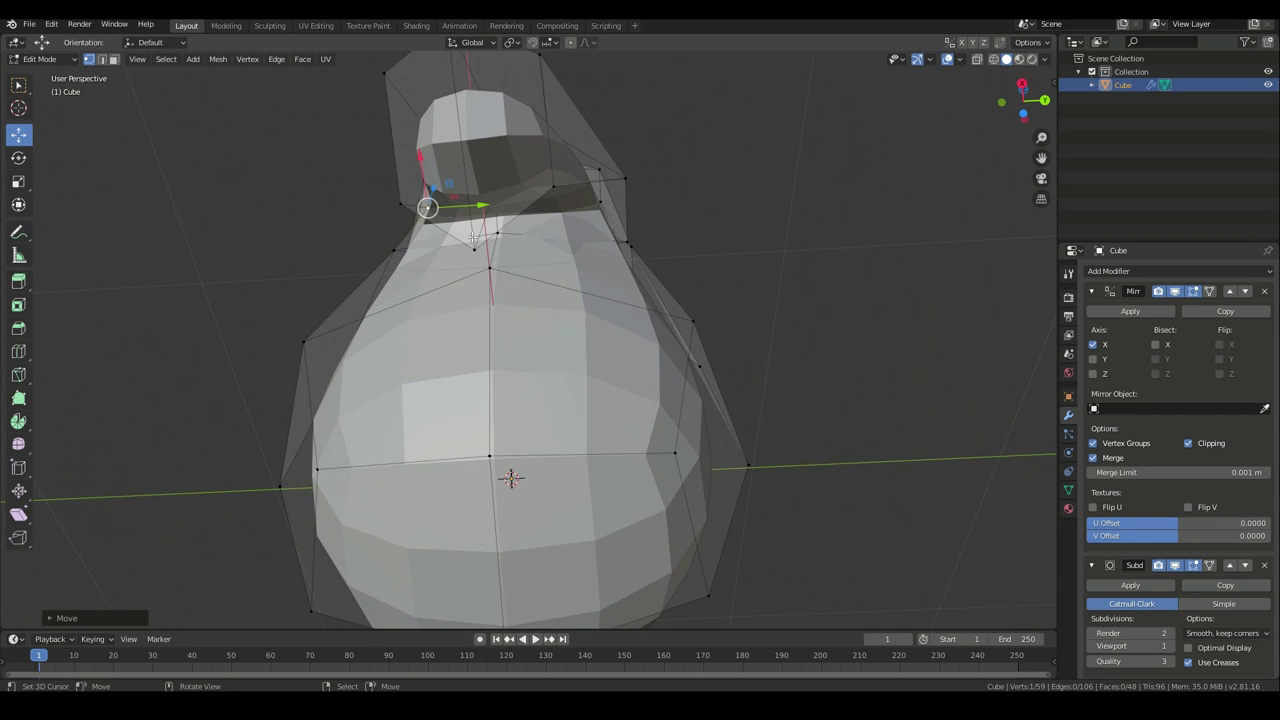
{"action": "left_click", "coordinate": [1210, 566]}
{"action": "middle_click_drag", "start_coordinate": [423, 122], "coordinate": [546, 249]}
{"action": "middle_click_drag", "start_coordinate": [575, 115], "coordinate": [549, 140]}
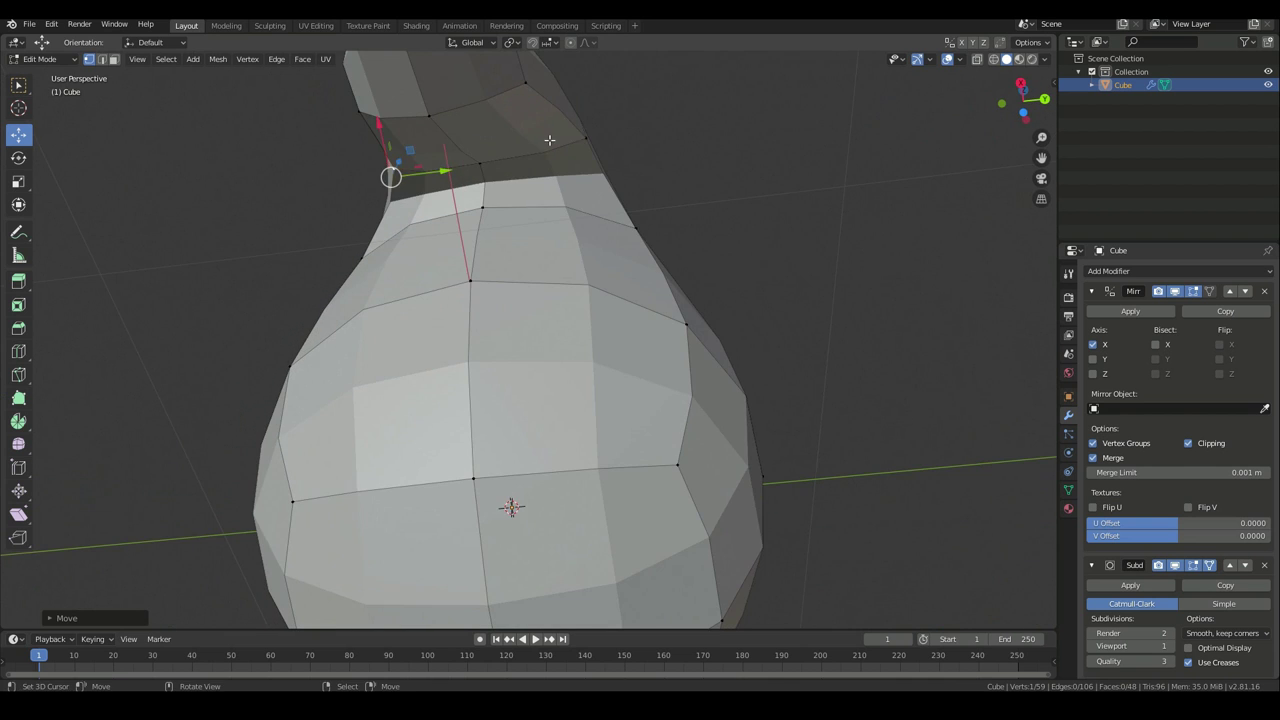
Reposition the underarm and upper-arm vertices to even out where the arm joins the body
{"action": "middle_click_drag", "start_coordinate": [629, 129], "coordinate": [611, 126]}
{"action": "key", "text": "g"}
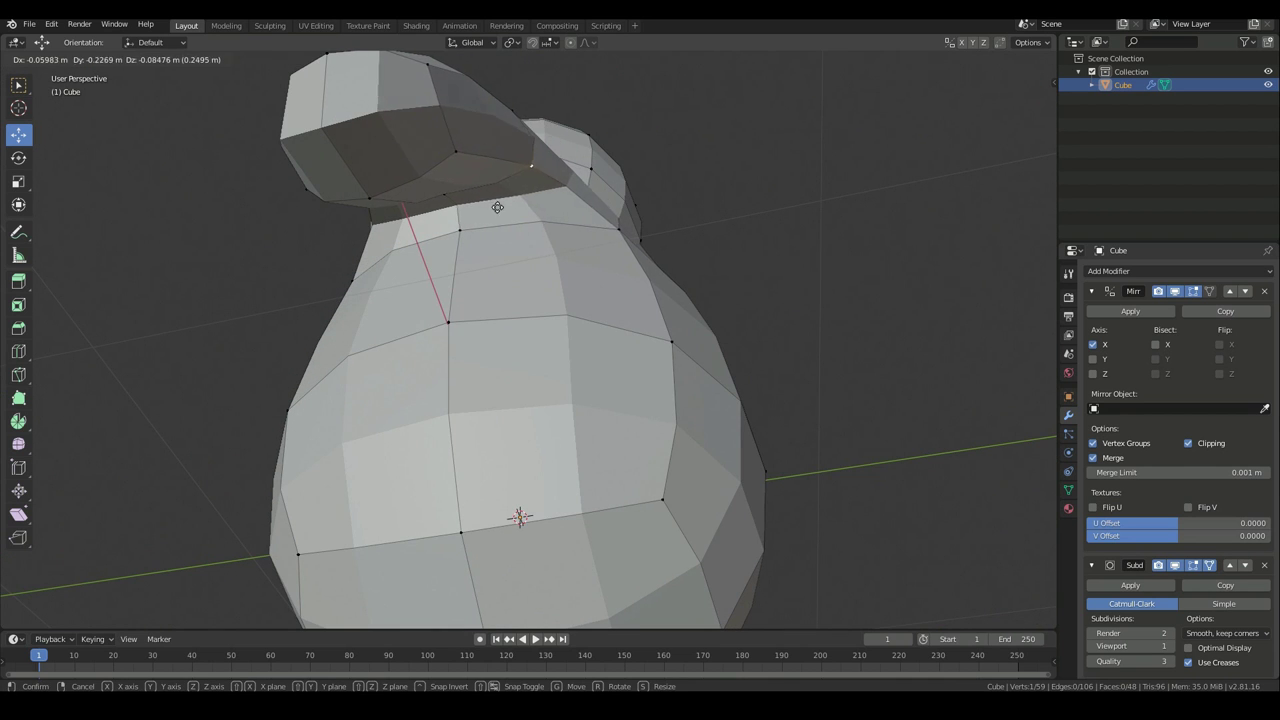
{"action": "left_click", "coordinate": [453, 215]}
{"action": "middle_click_drag", "start_coordinate": [453, 215], "coordinate": [596, 328]}
{"action": "right_click", "coordinate": [487, 155]}
{"action": "key", "text": "g"}
{"action": "left_click", "coordinate": [491, 166]}
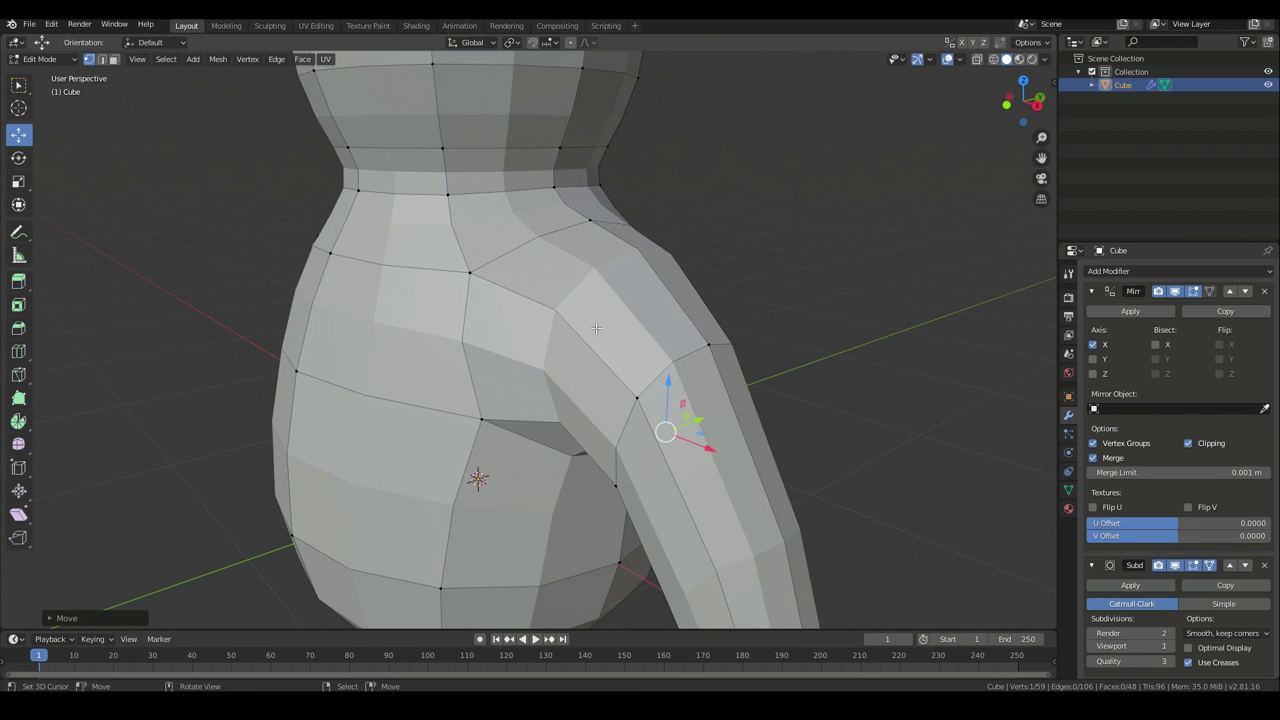
Select the two hand-end faces and move them about 0.32 m down and slightly outward in the front view
{"action": "middle_click_drag", "start_coordinate": [645, 404], "coordinate": [682, 544]}
{"action": "key", "text": "KP_1"}
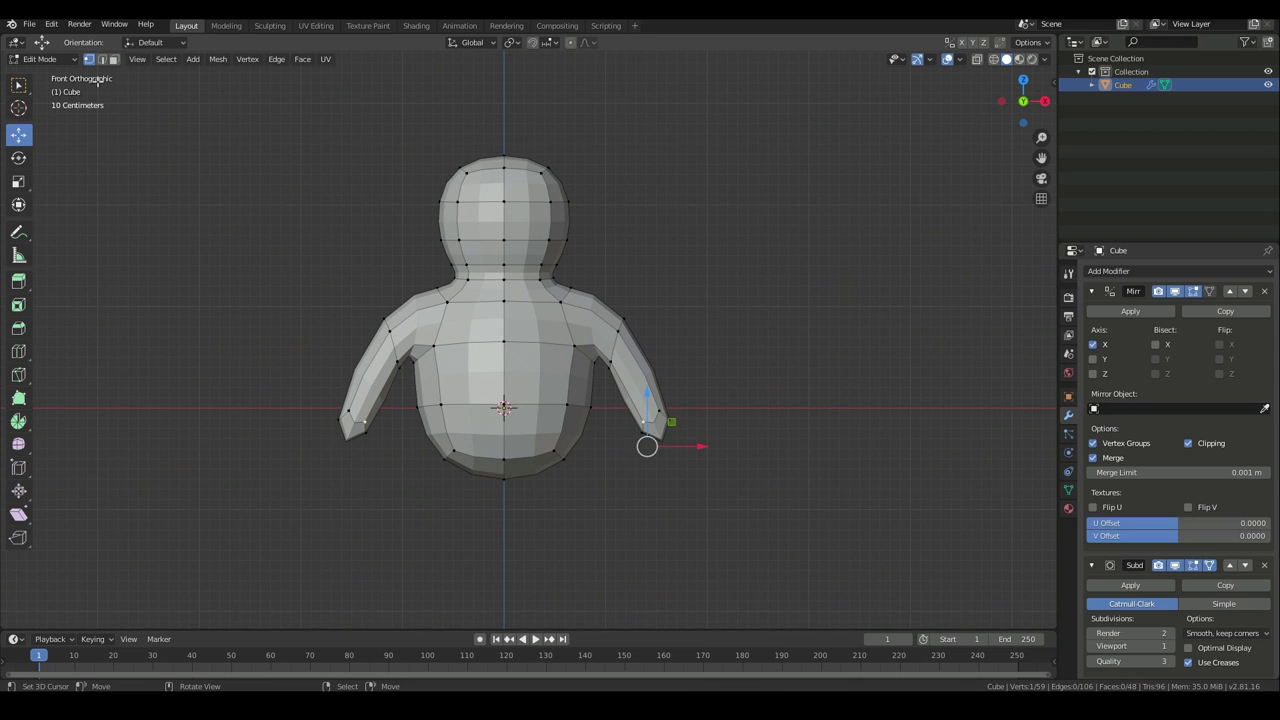
{"action": "middle_click_drag", "start_coordinate": [650, 501], "coordinate": [502, 391]}
{"action": "right_click", "coordinate": [566, 398]}
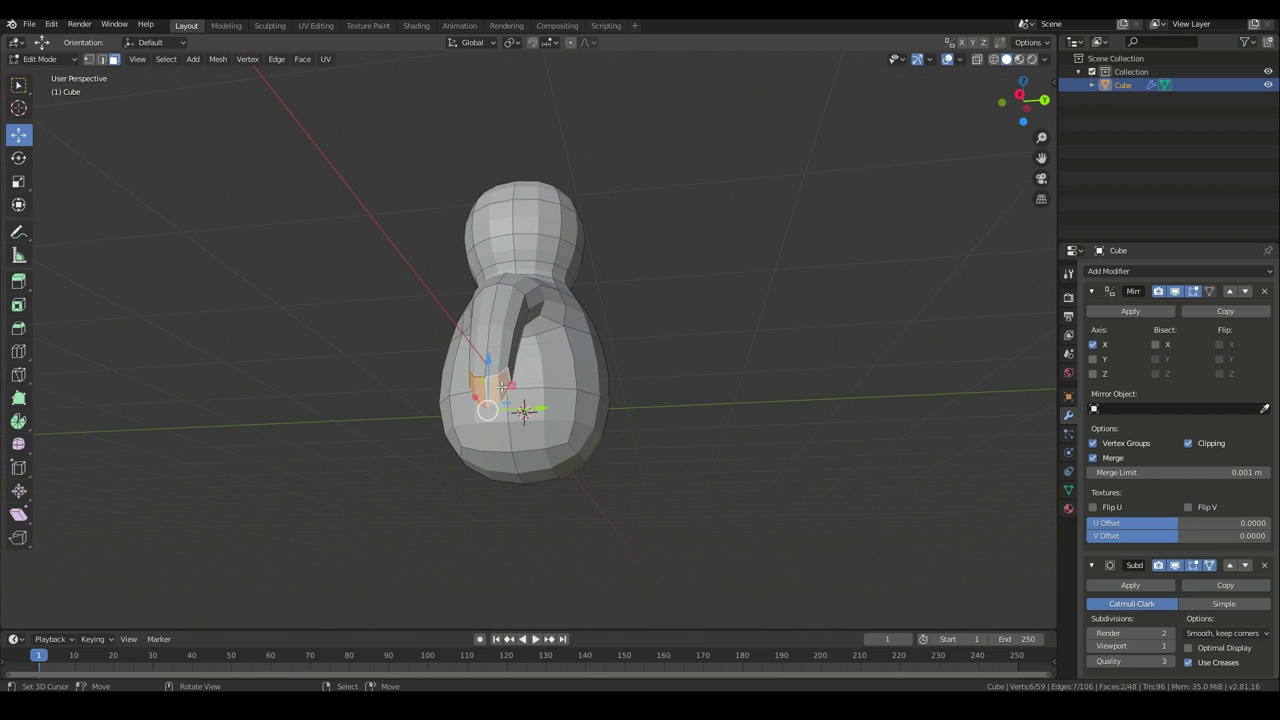
{"action": "key", "text": "KP_1"}
{"action": "key", "text": "e"}
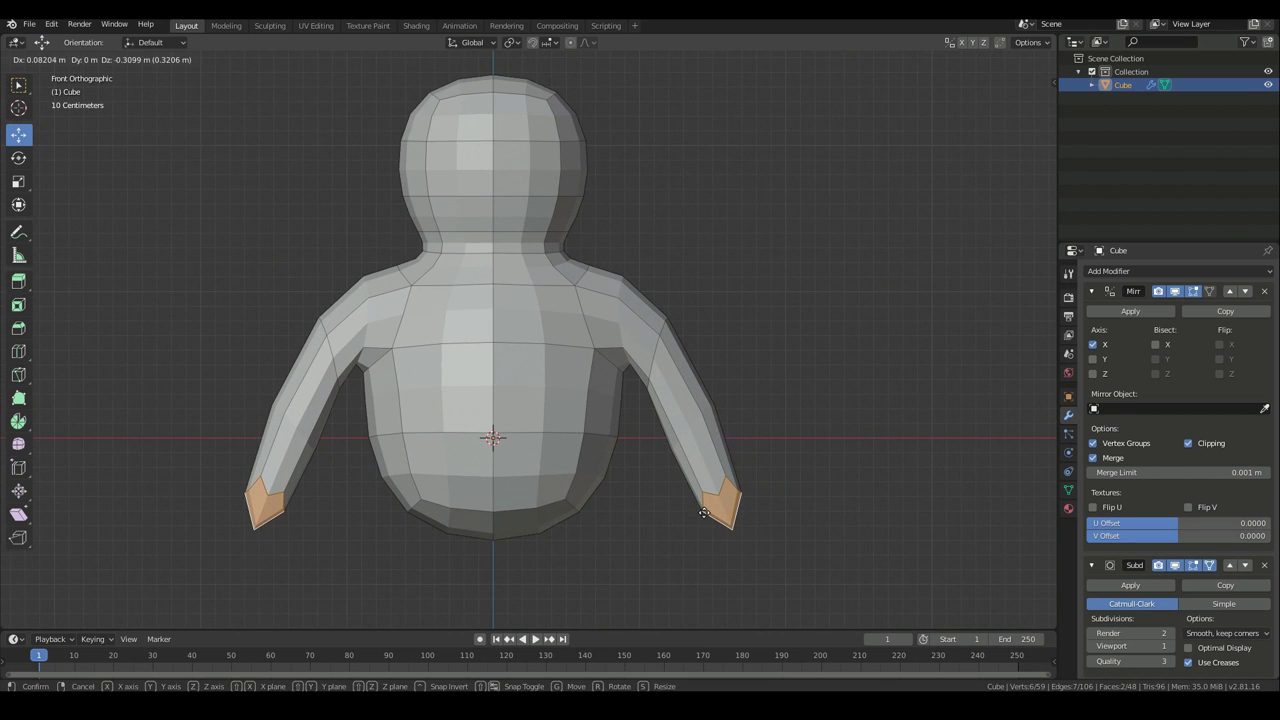
{"action": "left_click", "coordinate": [700, 512]}
Select the front face of the body's underside and move it along the Z axis
{"action": "middle_click_drag", "start_coordinate": [505, 600], "coordinate": [512, 574]}
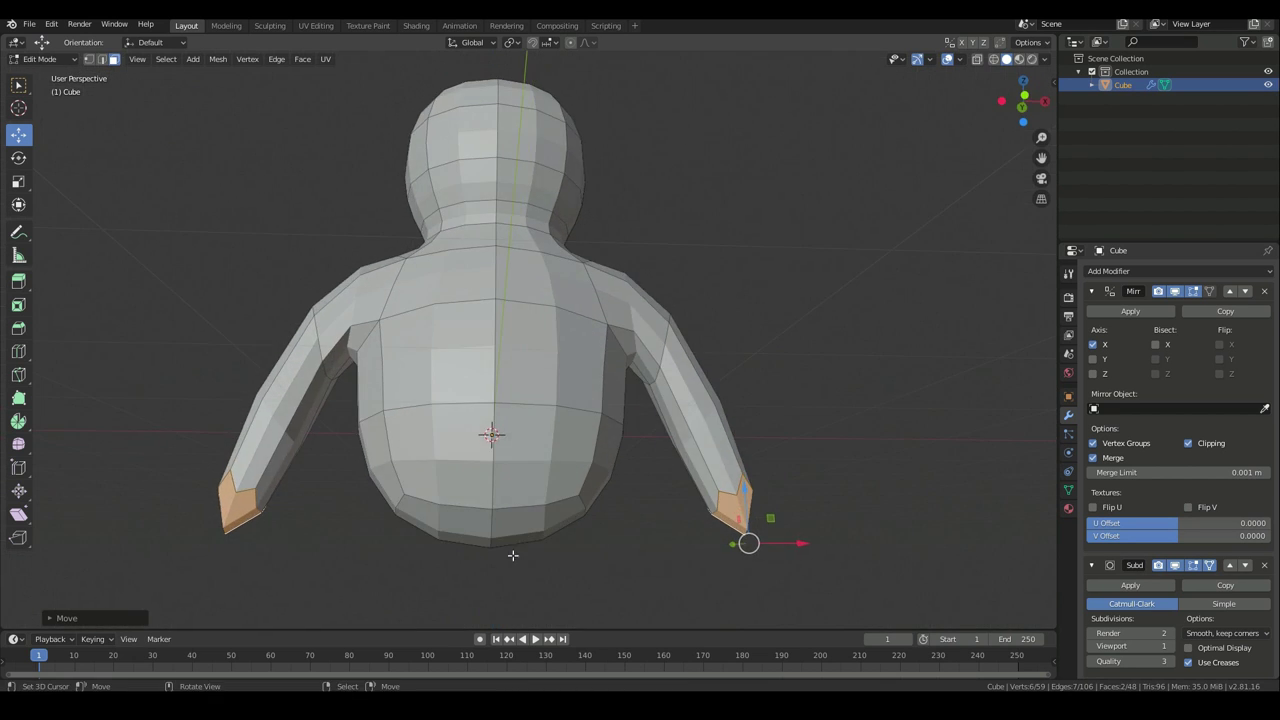
{"action": "right_click", "coordinate": [517, 515]}
{"action": "scroll", "coordinate": [516, 502], "scroll_direction": "down", "scroll_amount": 3}
{"action": "key", "text": "g"}
{"action": "key", "text": "z"}
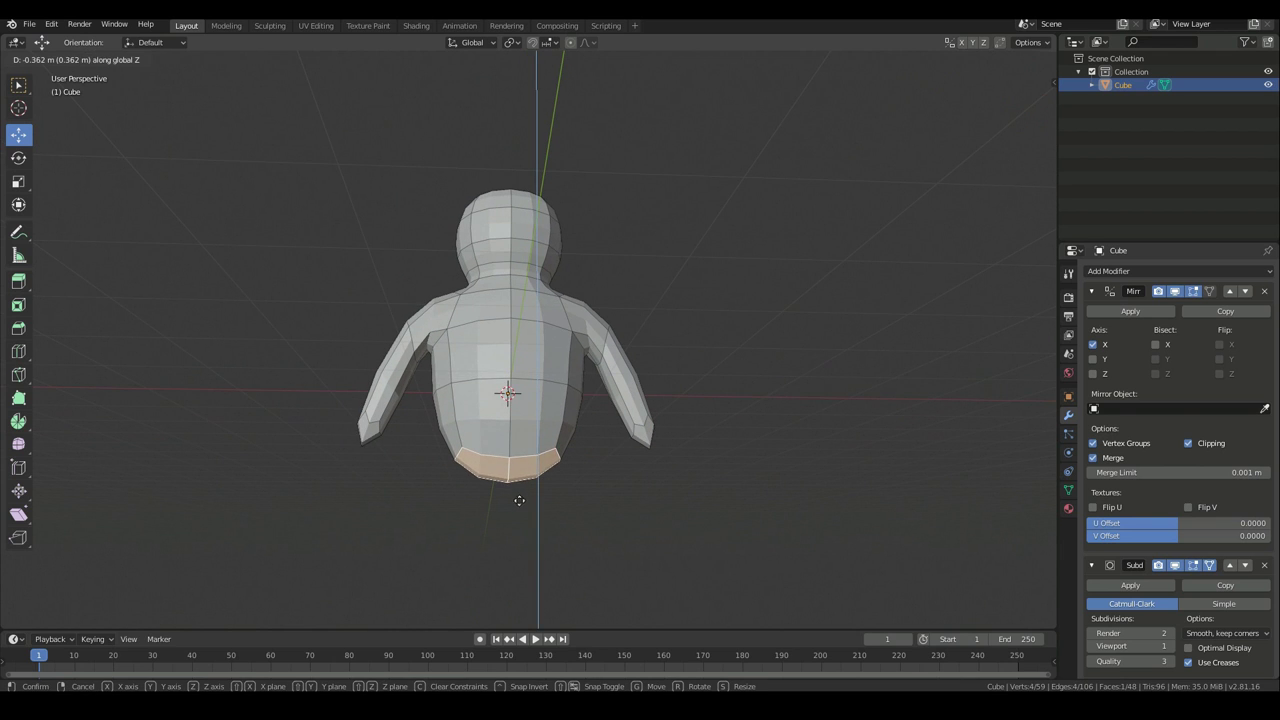
{"action": "left_click", "coordinate": [520, 487]}
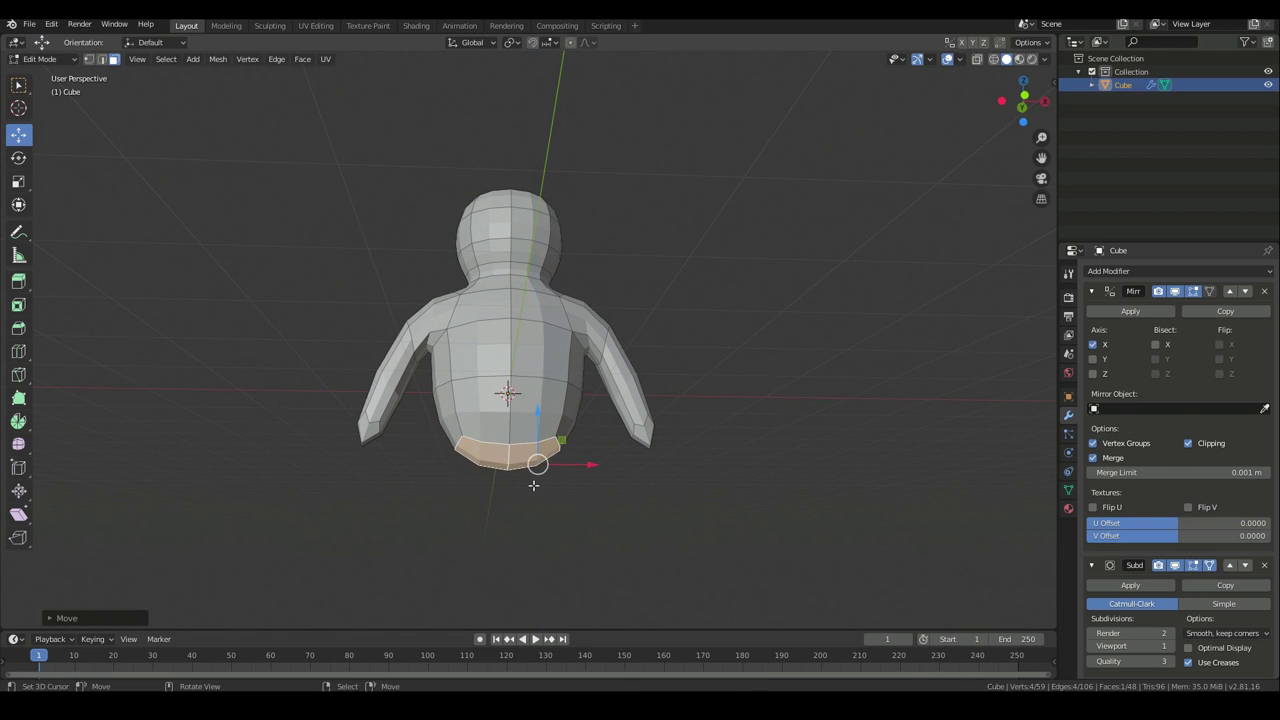
Select the front face of the arm end and reposition it in the front view
{"action": "left_click", "coordinate": [626, 446]}
{"action": "key", "text": "KP_1"}
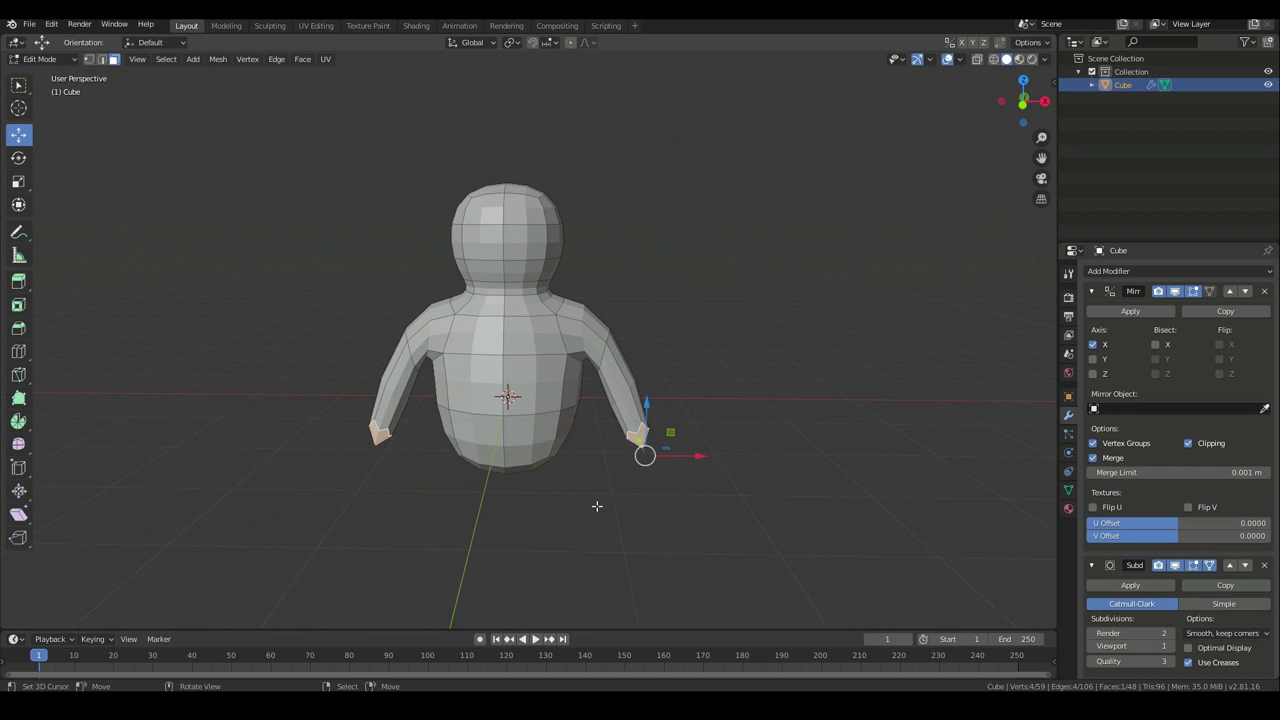
{"action": "key", "text": "g"}
{"action": "left_click", "coordinate": [636, 482]}
In vertex mode, spread the outer and inner vertices of the arm tip apart to widen the hand end
{"action": "middle_click_drag", "start_coordinate": [548, 470], "coordinate": [397, 460]}
{"action": "scroll", "coordinate": [397, 460], "scroll_direction": "up", "scroll_amount": 3}
{"action": "middle_click_drag", "start_coordinate": [668, 482], "coordinate": [840, 308], "text": "shift"}
{"action": "left_click", "coordinate": [93, 59]}
{"action": "scroll", "coordinate": [620, 380], "scroll_direction": "up", "scroll_amount": 2}
{"action": "right_click", "coordinate": [766, 340]}
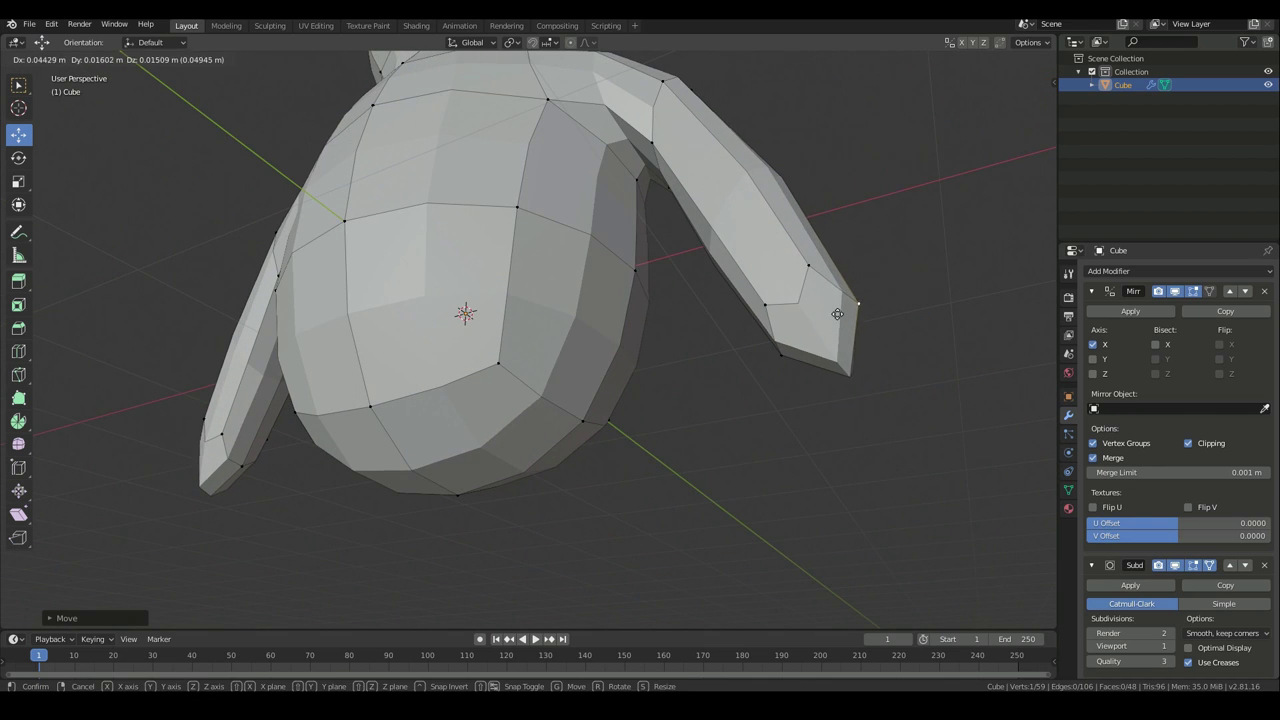
{"action": "left_click", "coordinate": [770, 352]}
{"action": "key", "text": "g"}
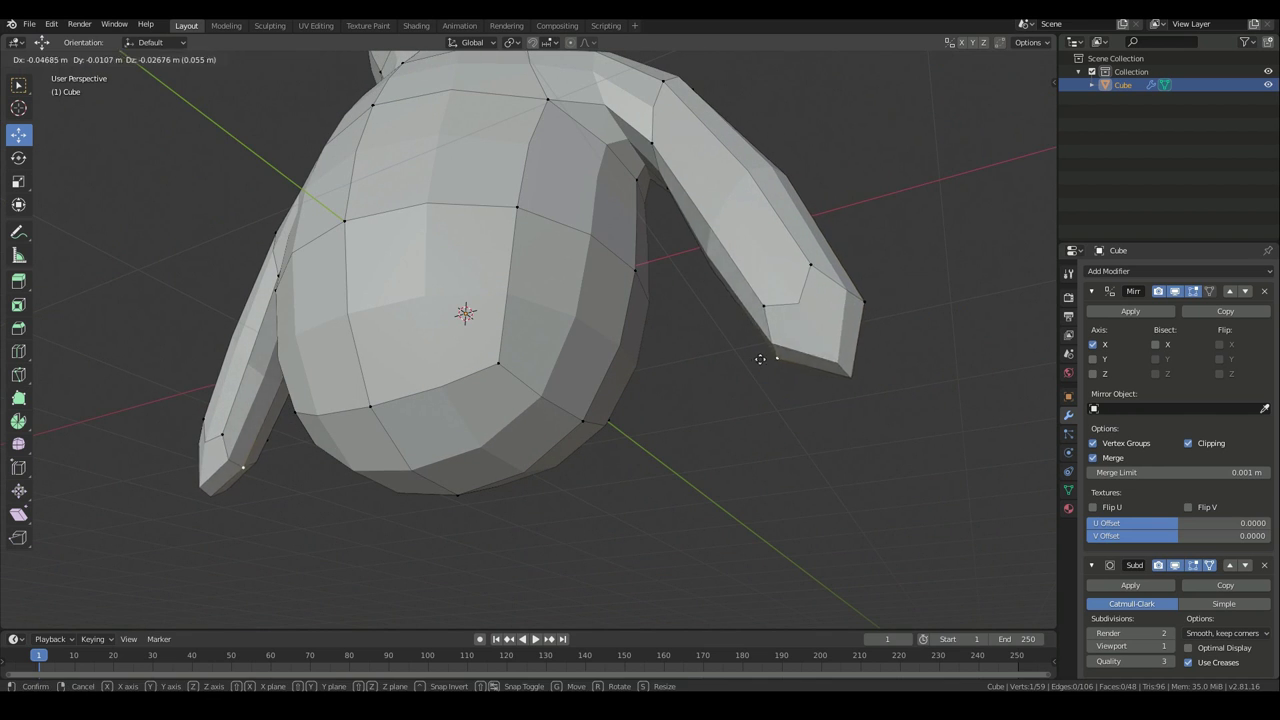
{"action": "left_click", "coordinate": [737, 367]}
Switch to Object Mode and check the smoothed body and arms from an angle and the front
{"action": "key", "text": "KP_1"}
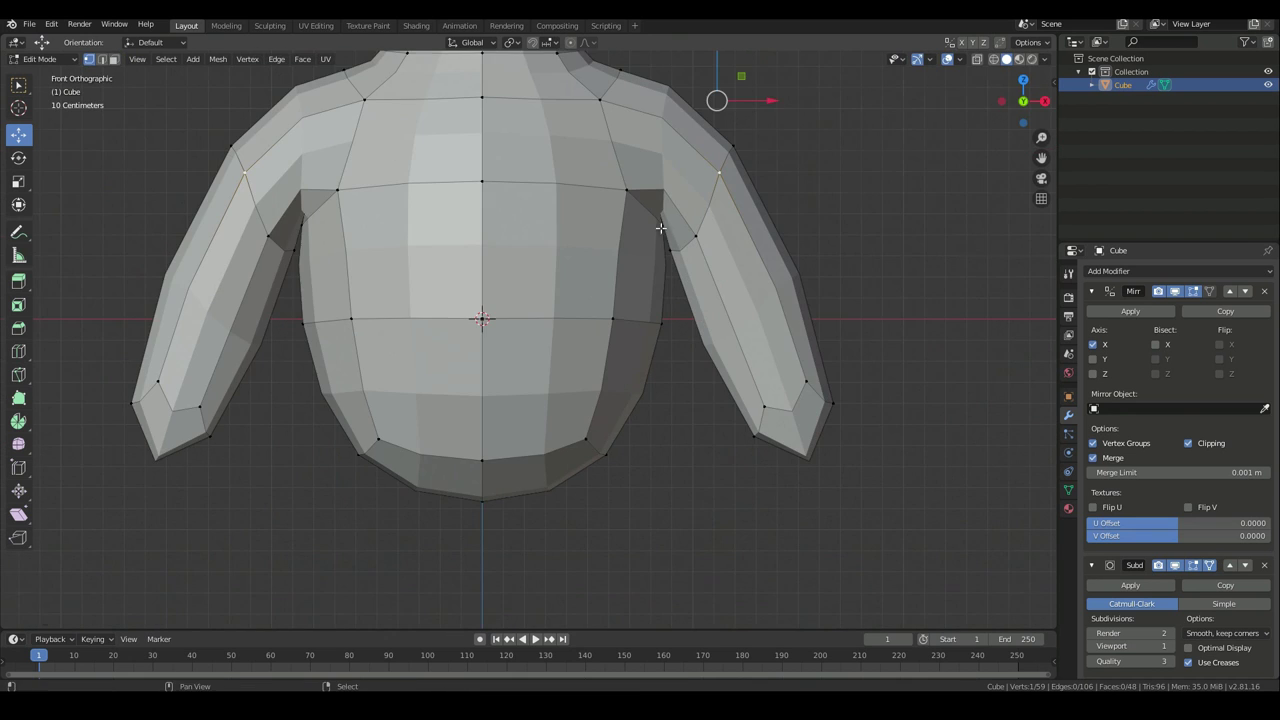
{"action": "key", "text": "Tab"}
{"action": "scroll", "coordinate": [657, 270], "scroll_direction": "down", "scroll_amount": 4}
{"action": "middle_click_drag", "start_coordinate": [651, 334], "coordinate": [583, 396]}
{"action": "key", "text": "KP_1"}
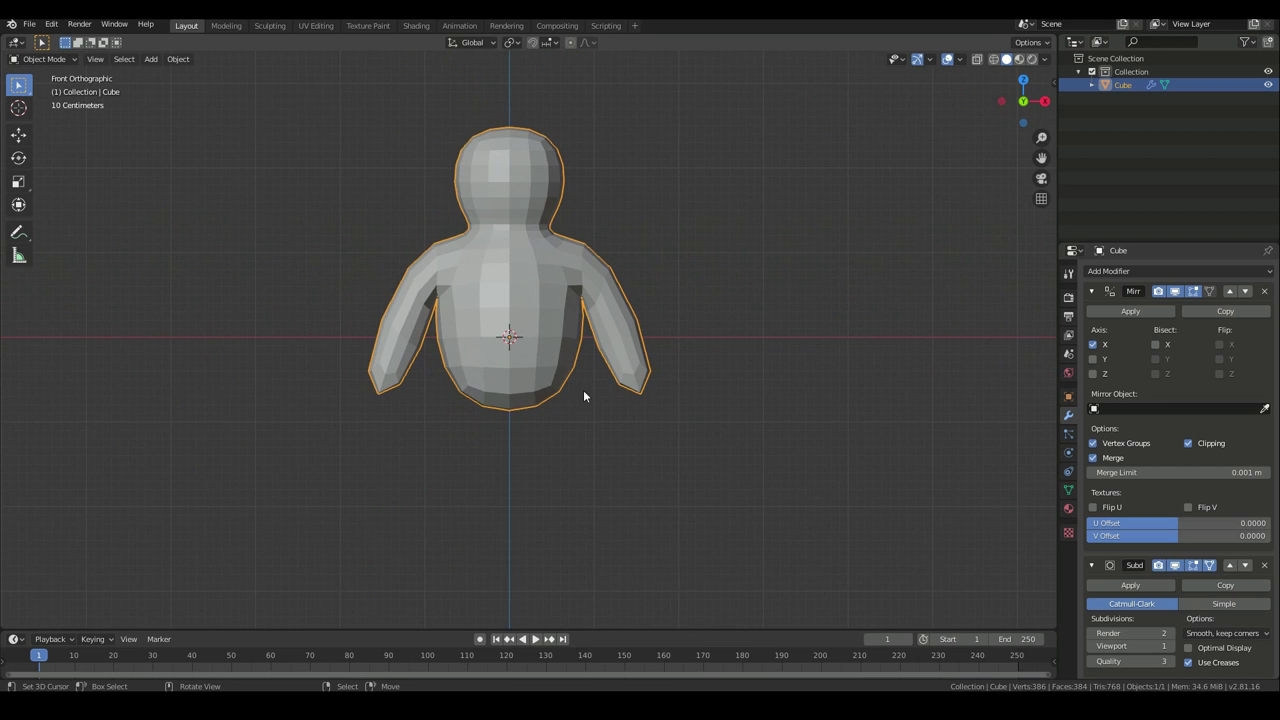
In face mode, select the front, side and underside faces on one half of the lower body
{"action": "middle_click_drag", "start_coordinate": [592, 447], "coordinate": [616, 375], "text": "shift"}
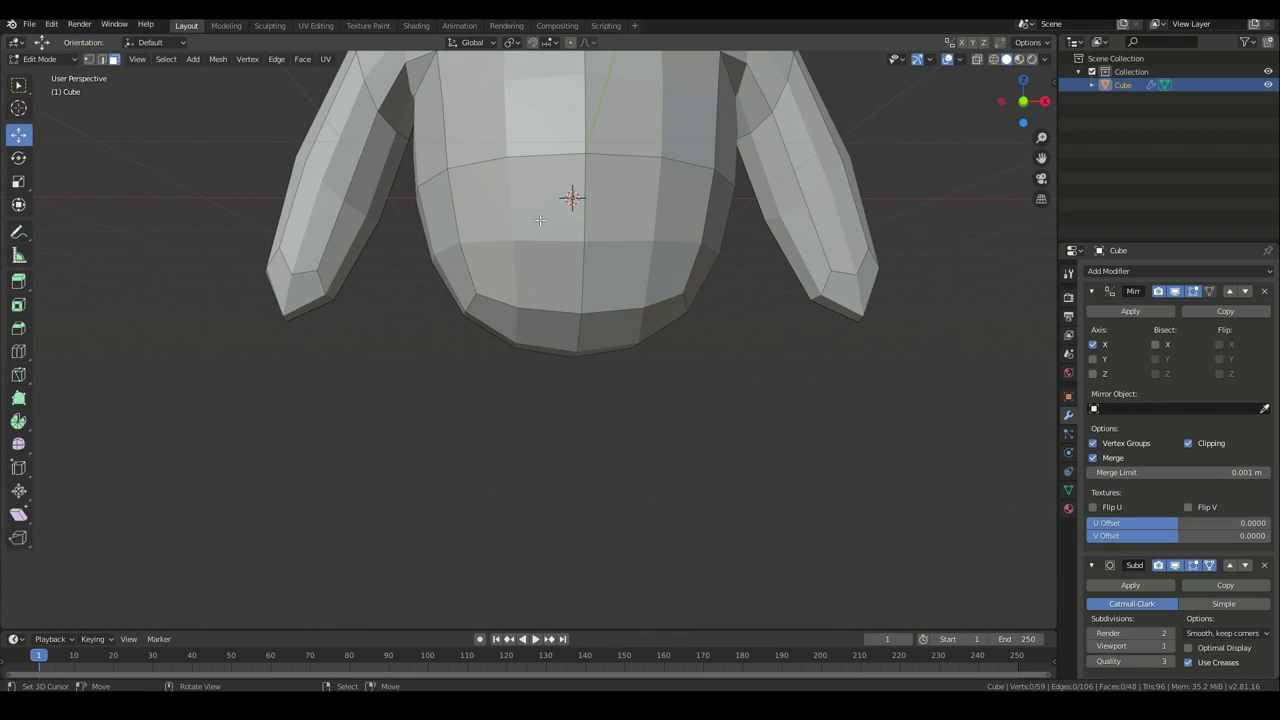
{"action": "left_click", "coordinate": [629, 217]}
{"action": "left_click", "coordinate": [652, 320], "text": "shift"}
{"action": "left_click", "coordinate": [700, 266], "text": "shift"}
{"action": "mouse_move", "coordinate": [690, 250]}
{"action": "middle_mouse_down"}
{"action": "mouse_move", "coordinate": [591, 282]}
{"action": "mouse_move", "coordinate": [671, 251]}
{"action": "middle_mouse_up"}
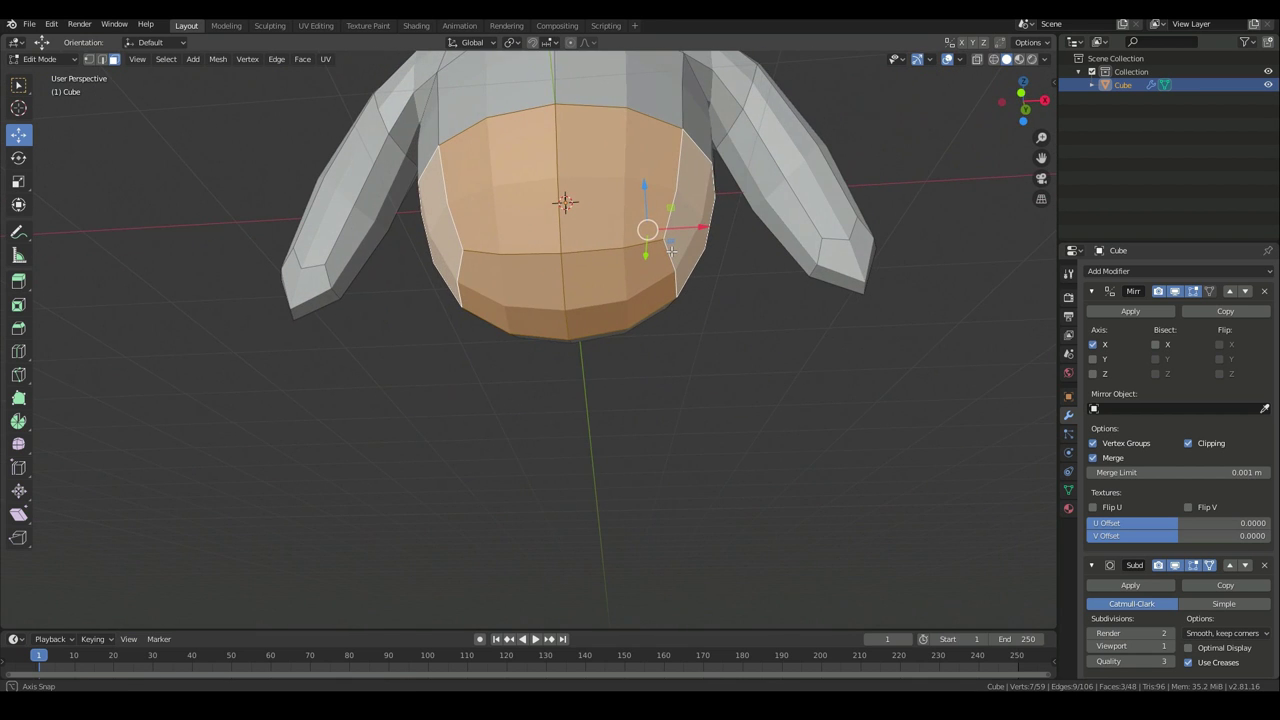
{"action": "middle_click_drag", "start_coordinate": [568, 222], "coordinate": [608, 279]}
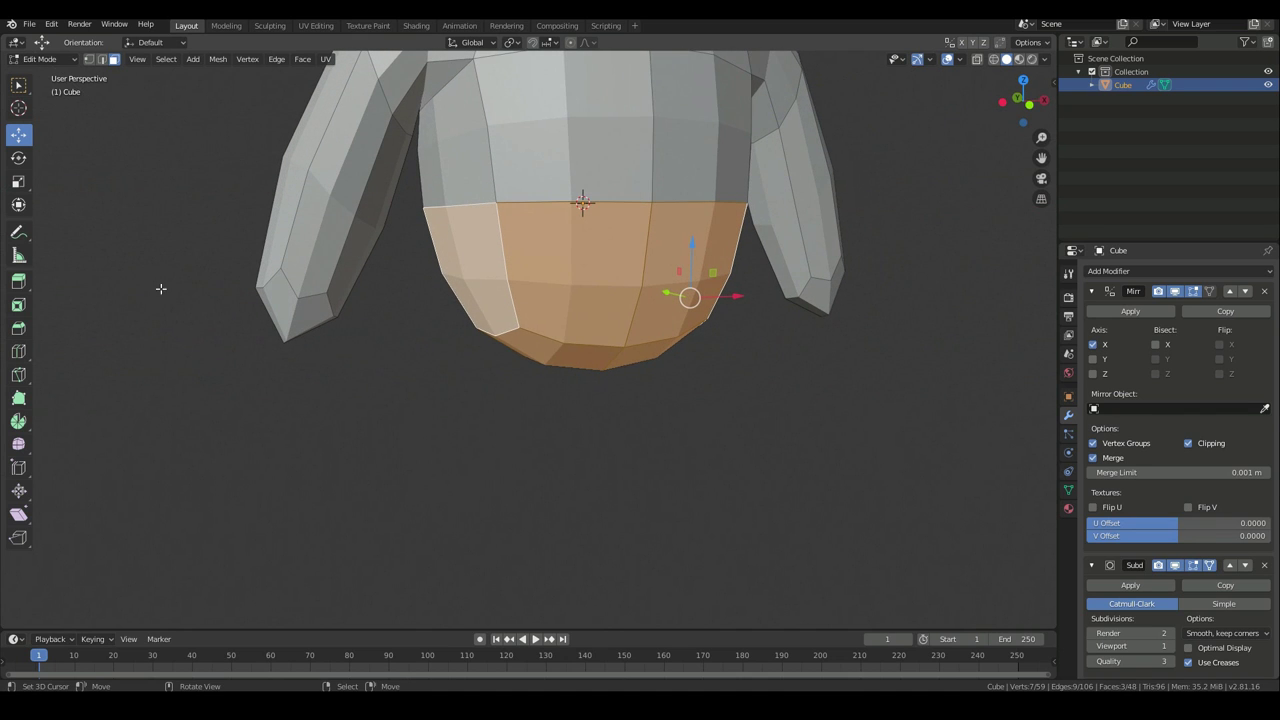
Try to extrude the selected lower-body faces outward, and undo the extrusion
{"action": "left_click", "coordinate": [18, 281]}
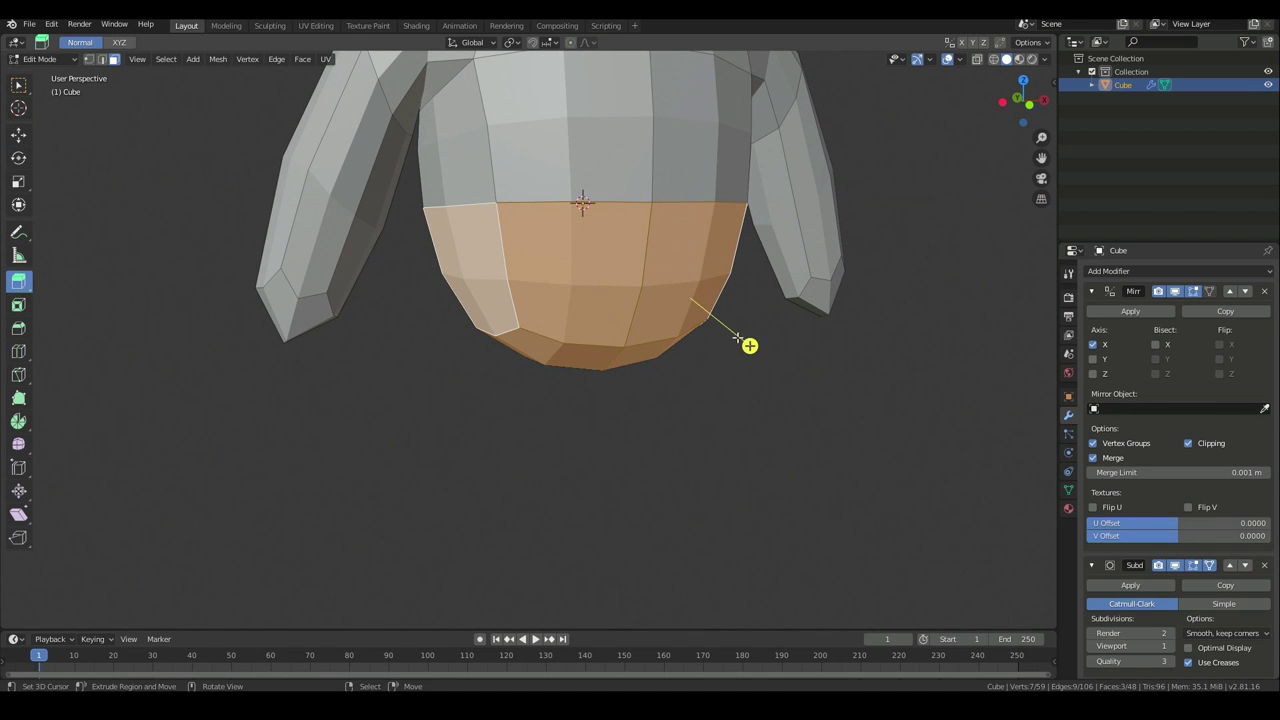
{"action": "left_click_drag", "start_coordinate": [750, 346], "coordinate": [904, 437]}
{"action": "scroll", "coordinate": [904, 437], "scroll_direction": "down", "scroll_amount": 3}
{"action": "middle_click_drag", "start_coordinate": [904, 437], "coordinate": [529, 375]}
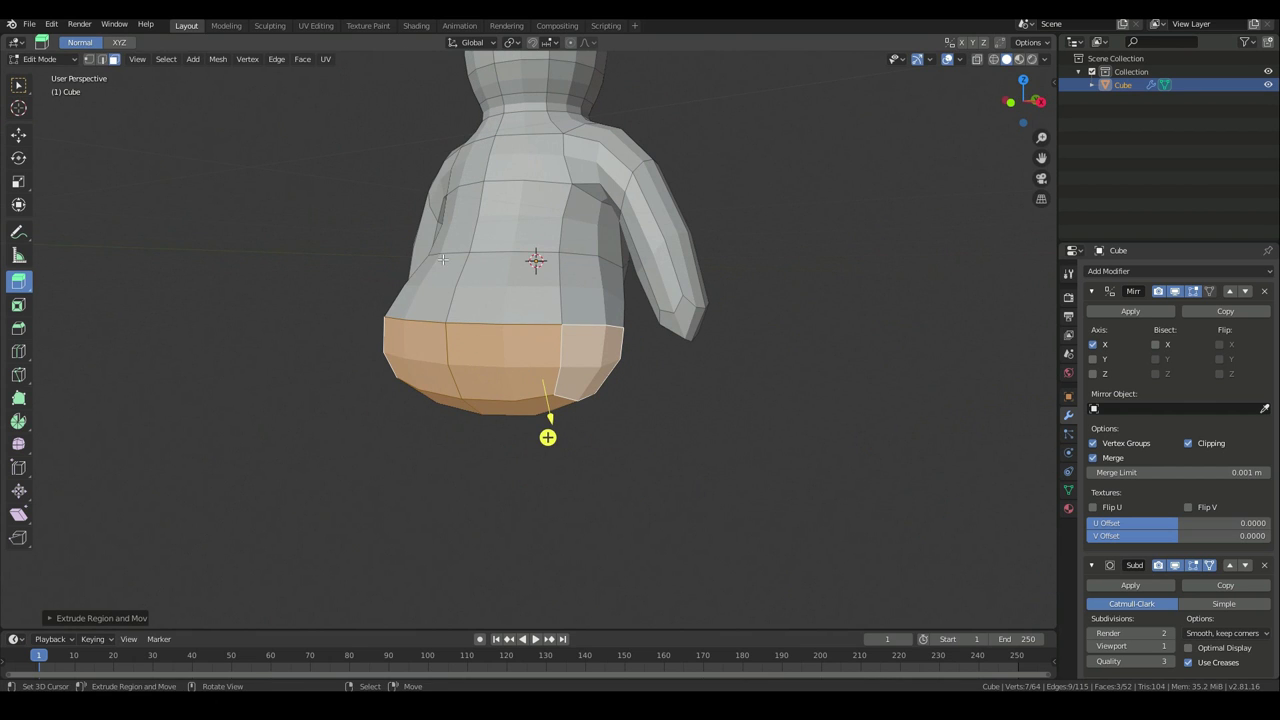
{"action": "key", "text": "ctrl+z"}
Turn off Clipping on the Mirror modifier and try extruding the selected lower-body faces again
{"action": "middle_click_drag", "start_coordinate": [519, 283], "coordinate": [543, 257]}
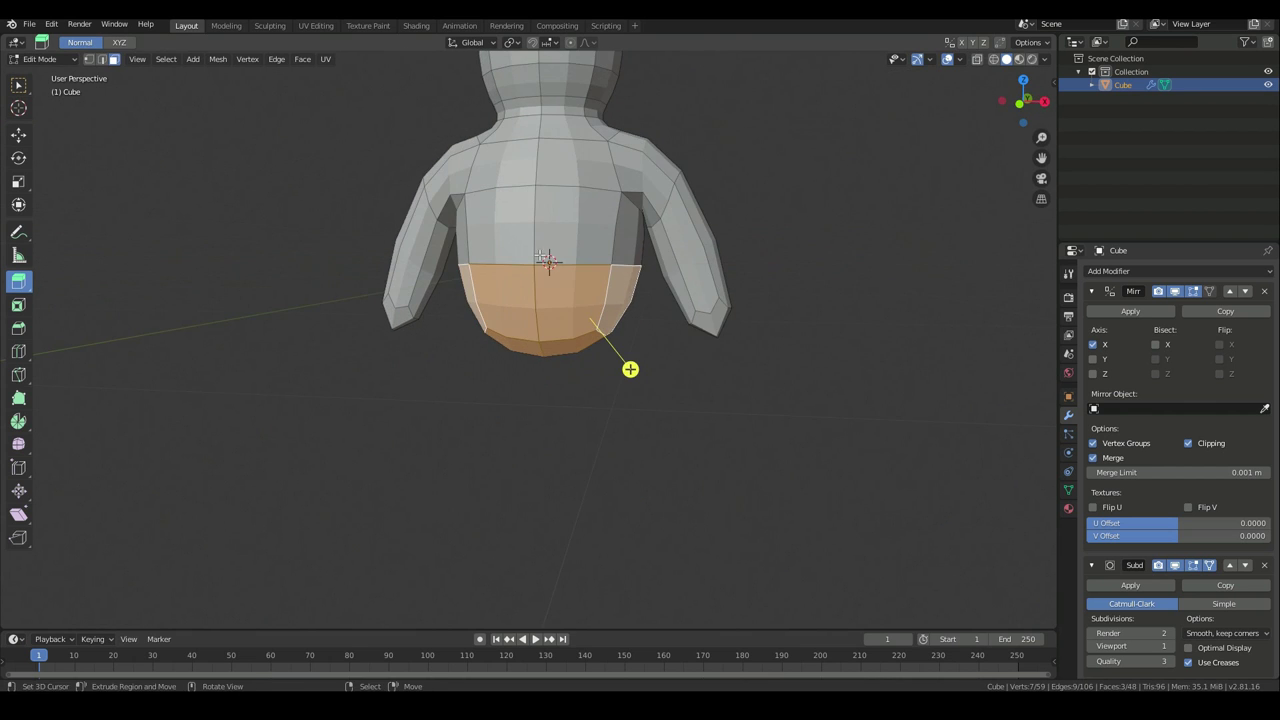
{"action": "middle_click_drag", "start_coordinate": [517, 203], "coordinate": [476, 287]}
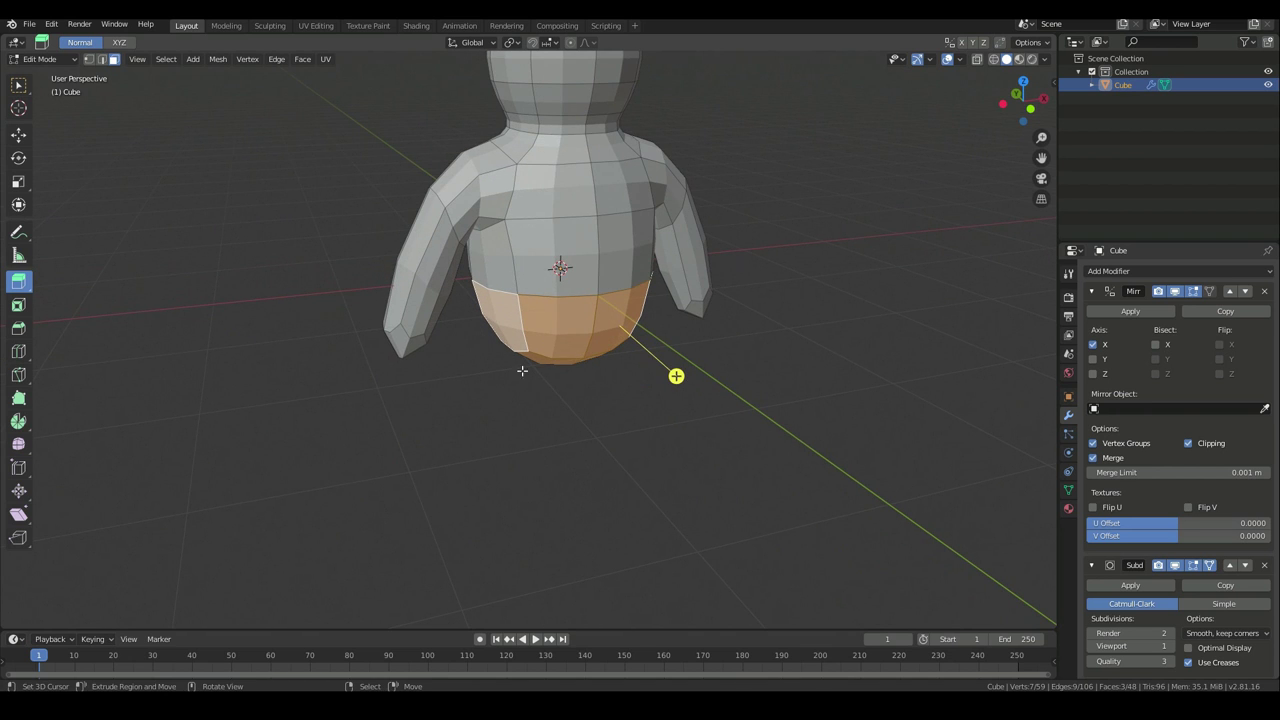
{"action": "middle_click_drag", "start_coordinate": [660, 396], "coordinate": [600, 348]}
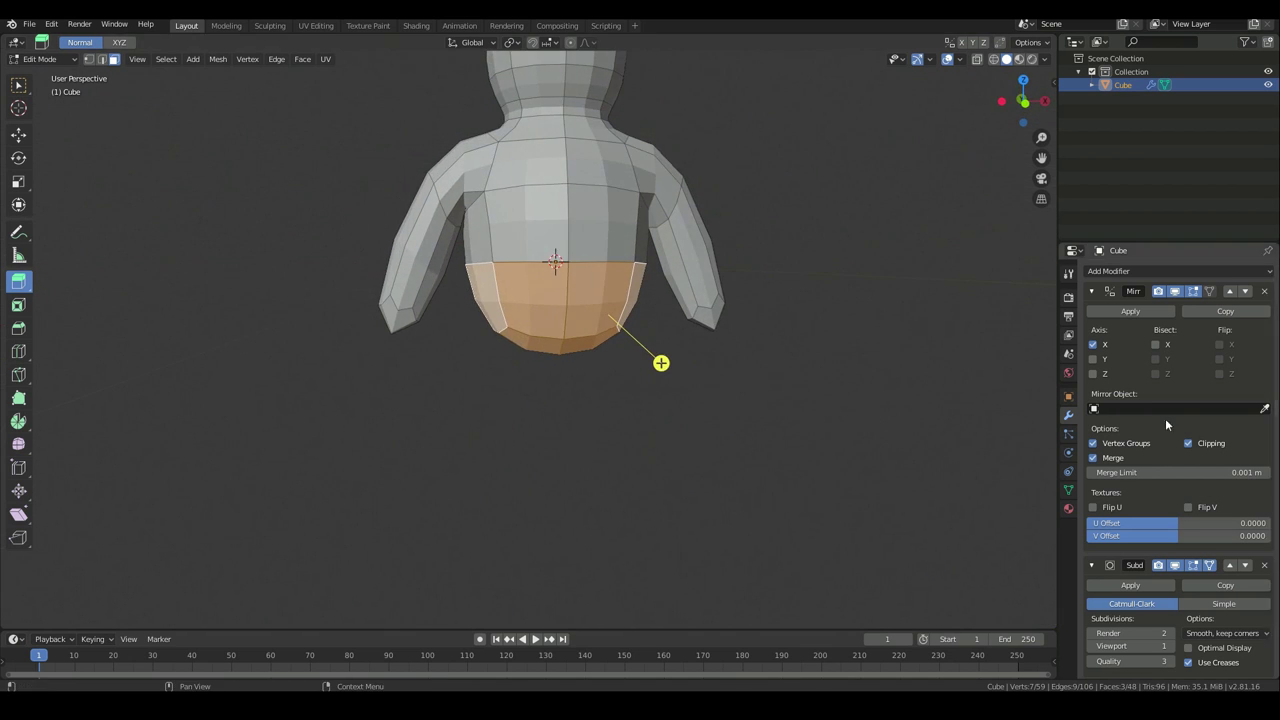
{"action": "left_click", "coordinate": [1189, 442]}
{"action": "left_click_drag", "start_coordinate": [662, 363], "coordinate": [697, 375]}
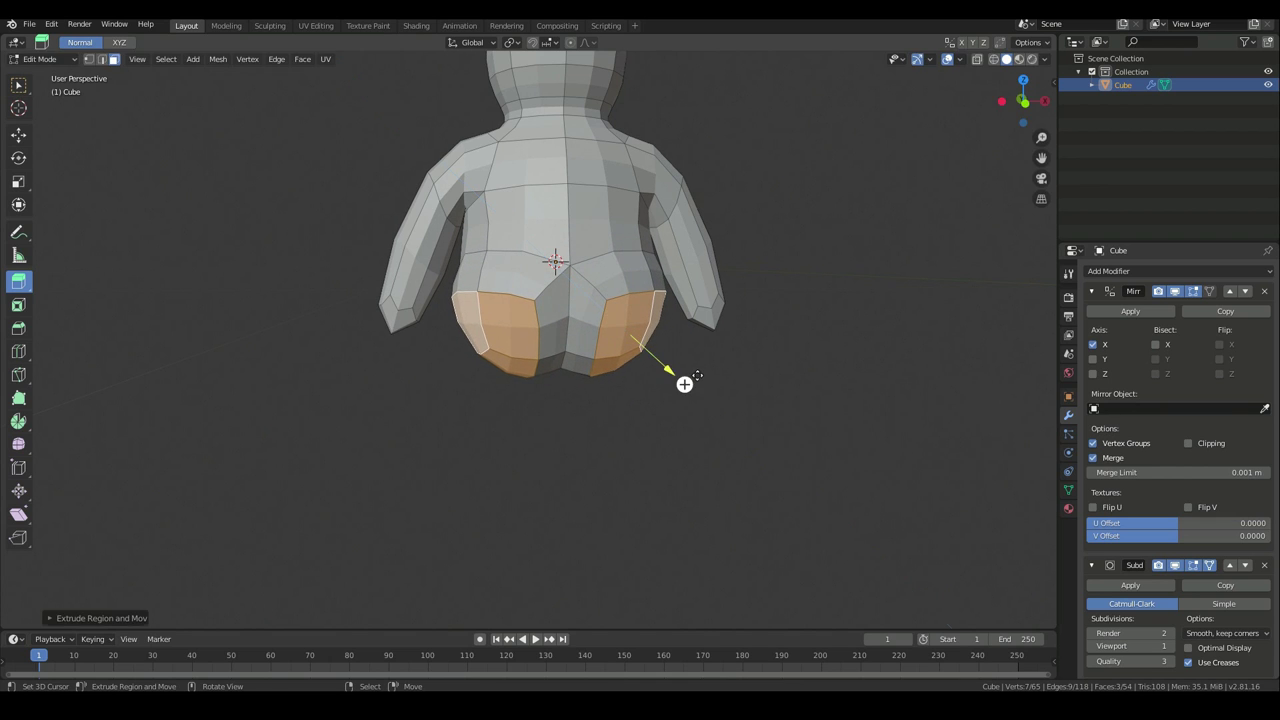
Inset the selected lower-body faces by about 0.075 m
{"action": "scroll", "coordinate": [697, 375], "scroll_direction": "up", "scroll_amount": 3}
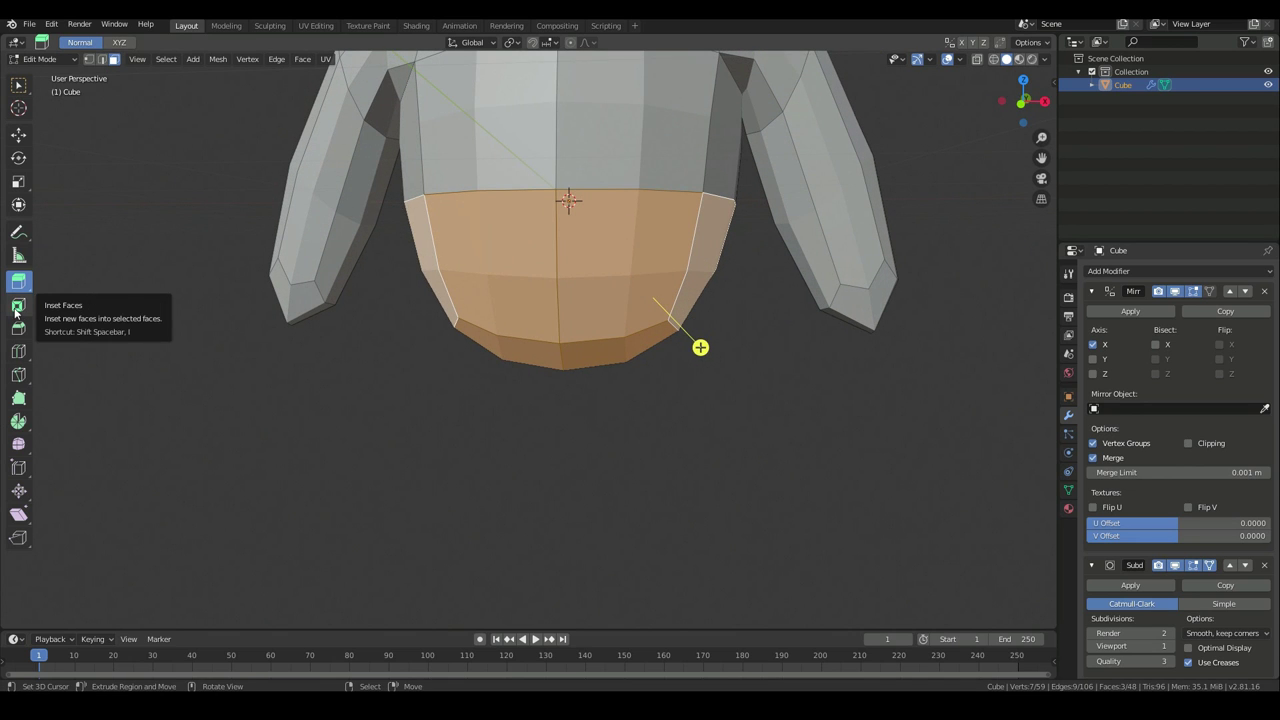
{"action": "left_click", "coordinate": [15, 312]}
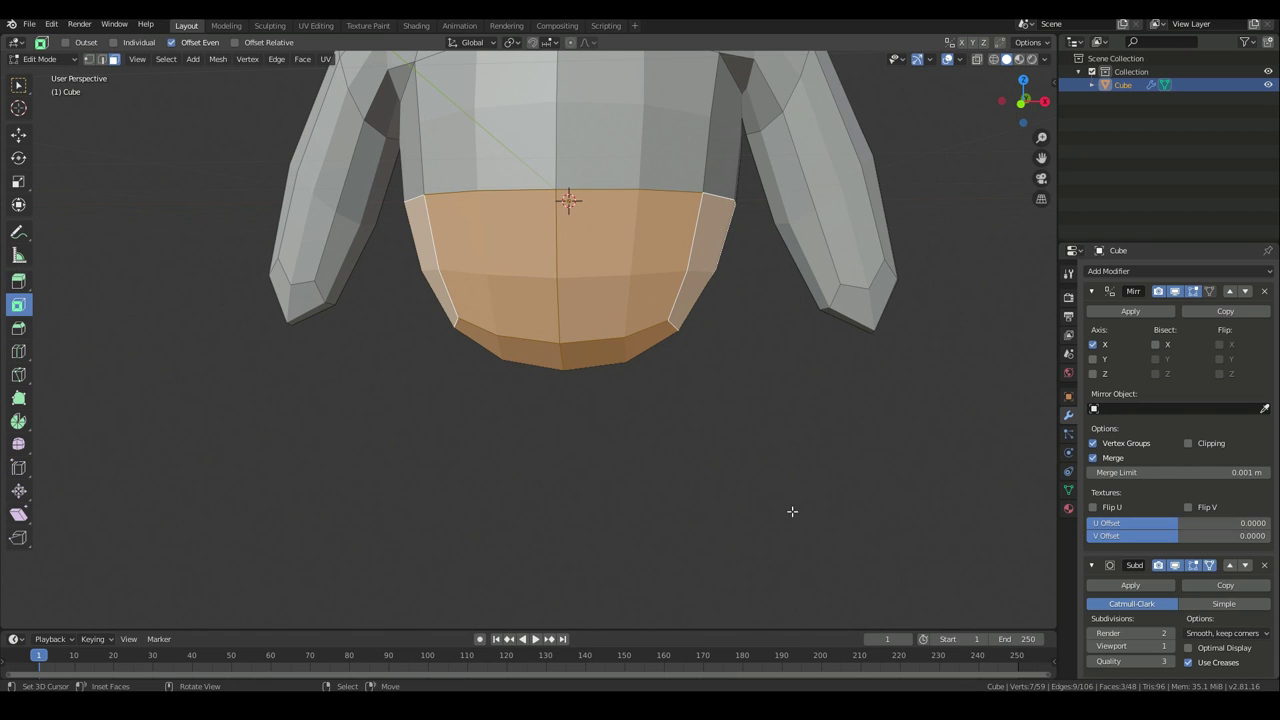
{"action": "middle_click_drag", "start_coordinate": [792, 511], "coordinate": [790, 510]}
{"action": "left_click_drag", "start_coordinate": [872, 500], "coordinate": [856, 494]}
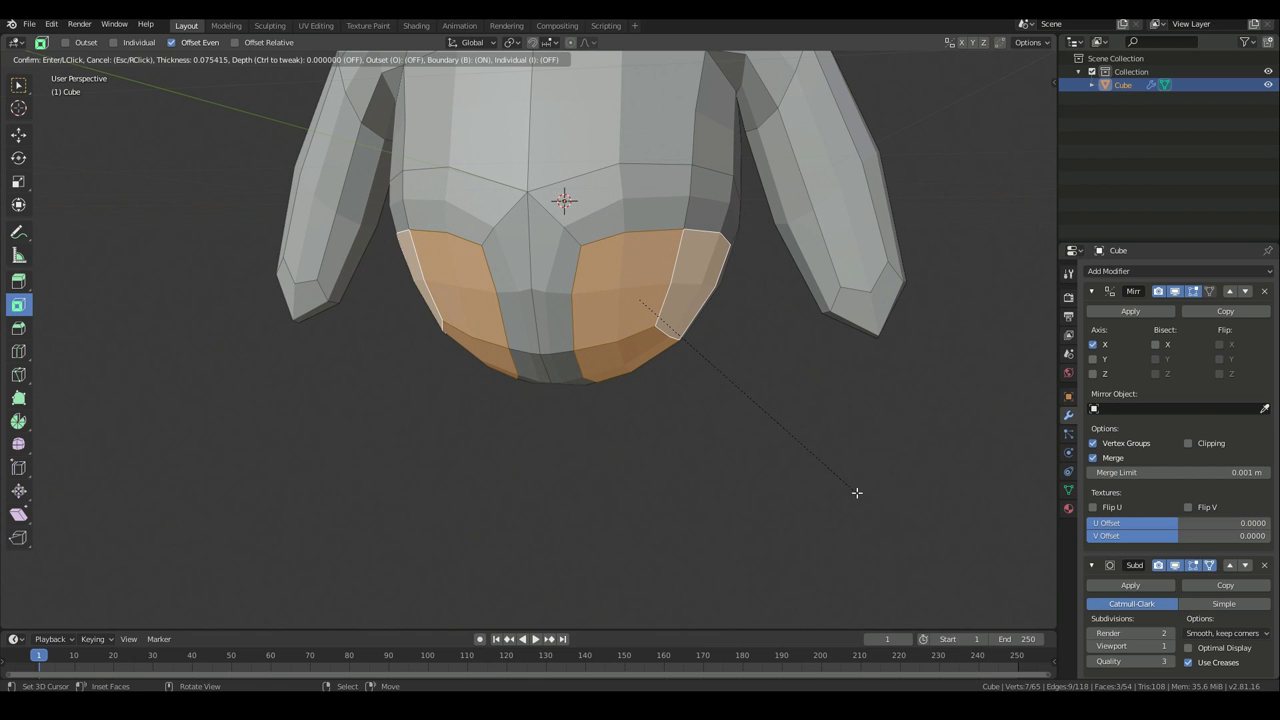
{"action": "left_click", "coordinate": [855, 492]}
Extrude the inset faces outward from the lower body to form the start of the legs
{"action": "middle_click_drag", "start_coordinate": [520, 437], "coordinate": [563, 432]}
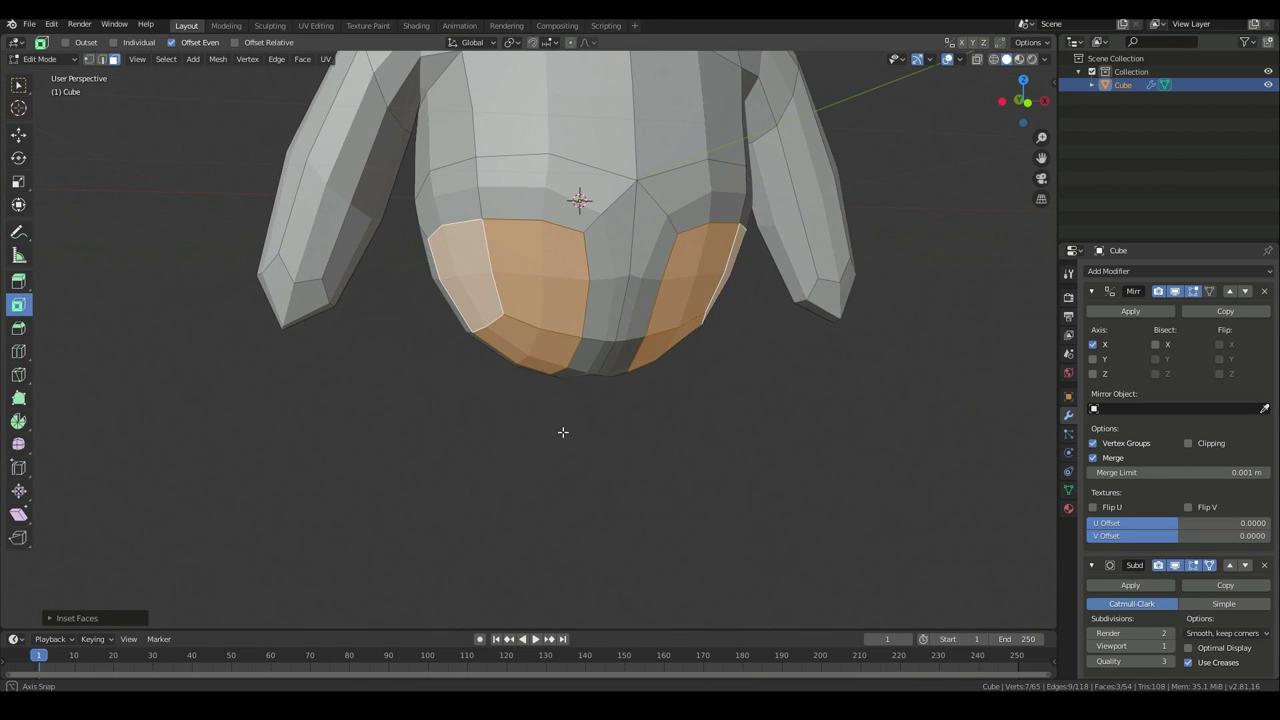
{"action": "left_click", "coordinate": [18, 285]}
{"action": "middle_click_drag", "start_coordinate": [560, 434], "coordinate": [607, 447]}
{"action": "left_click_drag", "start_coordinate": [763, 348], "coordinate": [974, 401]}
In the right side view, raise the leg ends and rotate them so the legs point forward
{"action": "key", "text": "KP_3"}
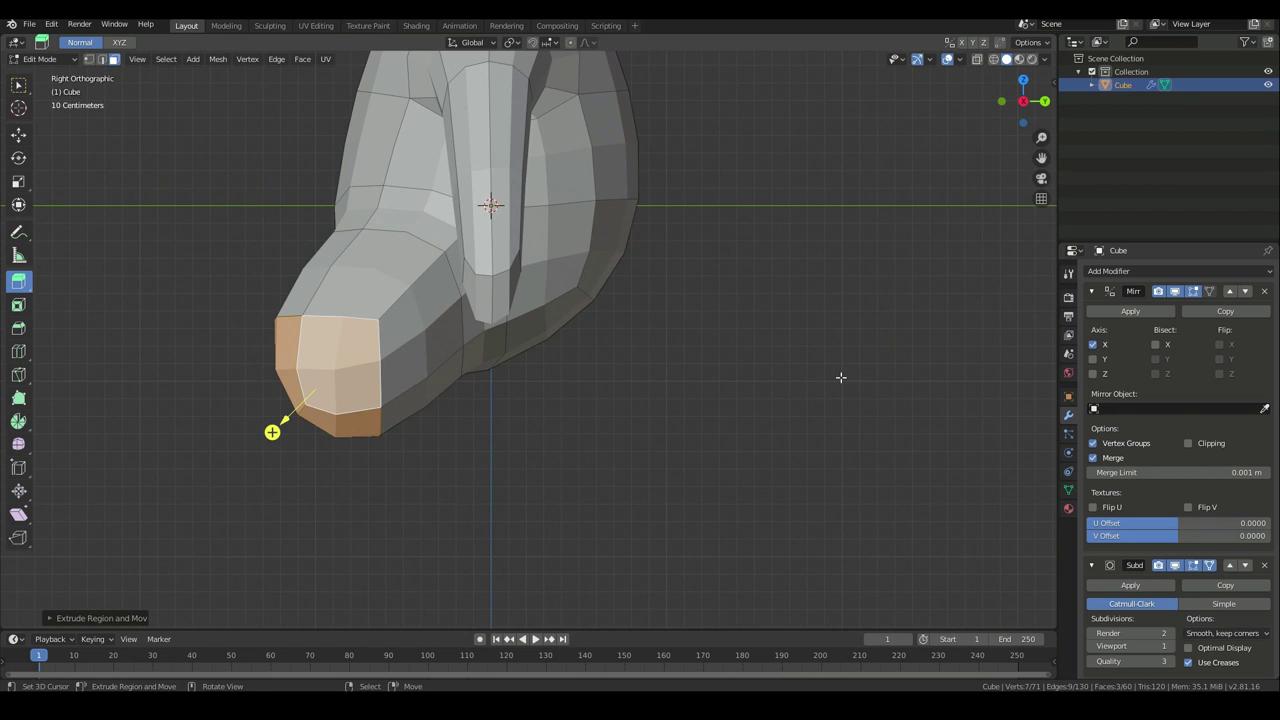
{"action": "key", "text": "r"}
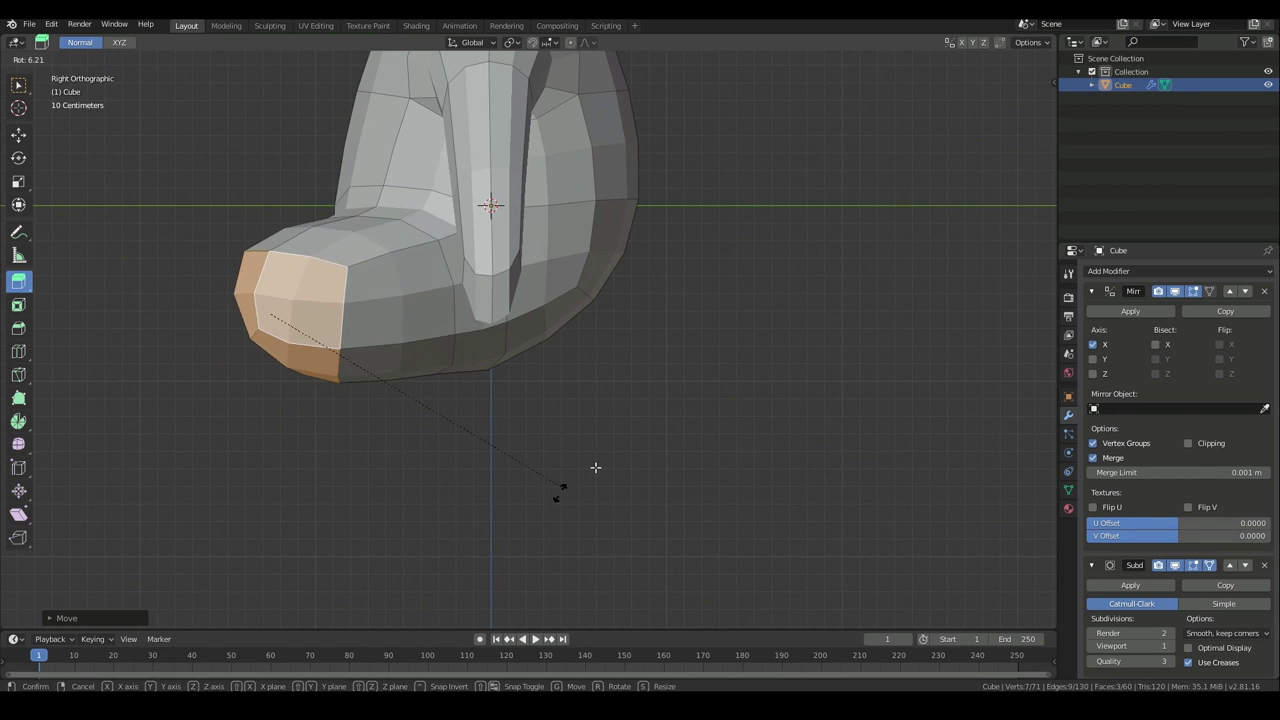
{"action": "left_click", "coordinate": [530, 538]}
{"action": "middle_click_drag", "start_coordinate": [491, 508], "coordinate": [637, 531]}
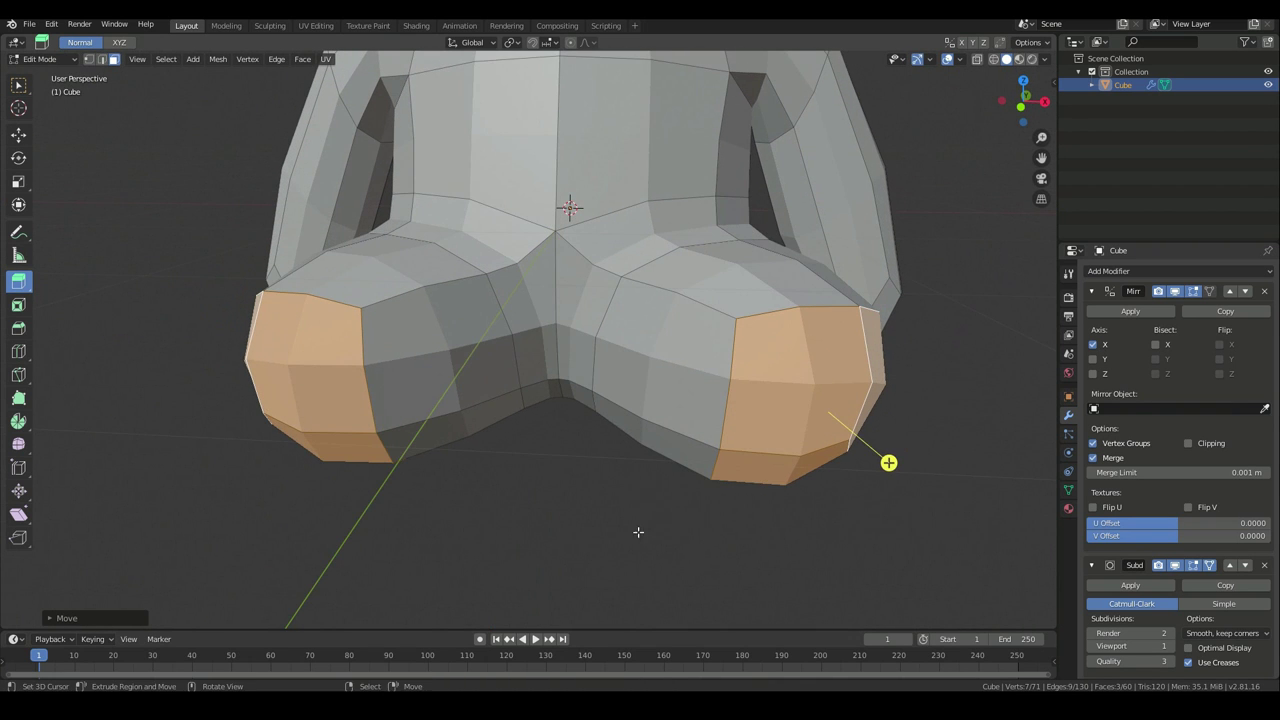
Switch to vertex mode and reposition a single vertex to refine the leg shape
{"action": "left_click", "coordinate": [89, 60]}
{"action": "left_click", "coordinate": [706, 219]}
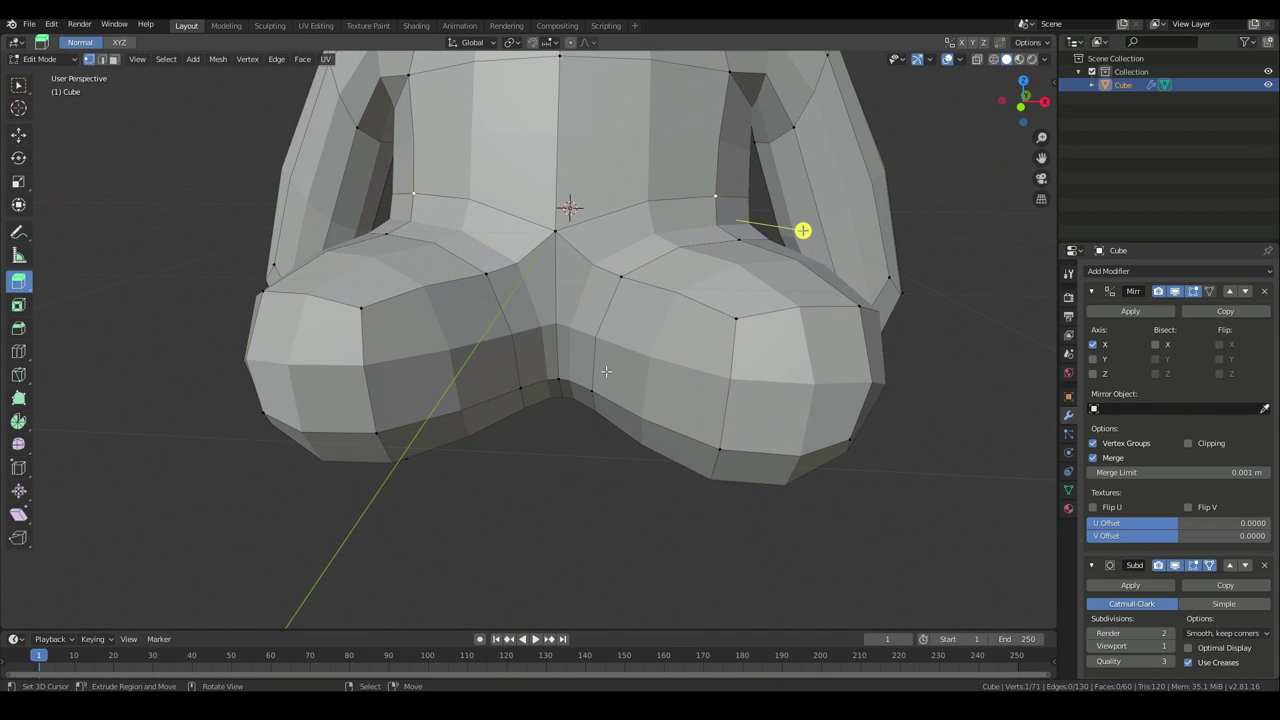
{"action": "middle_click_drag", "start_coordinate": [603, 347], "coordinate": [565, 328]}
{"action": "key", "text": "g"}
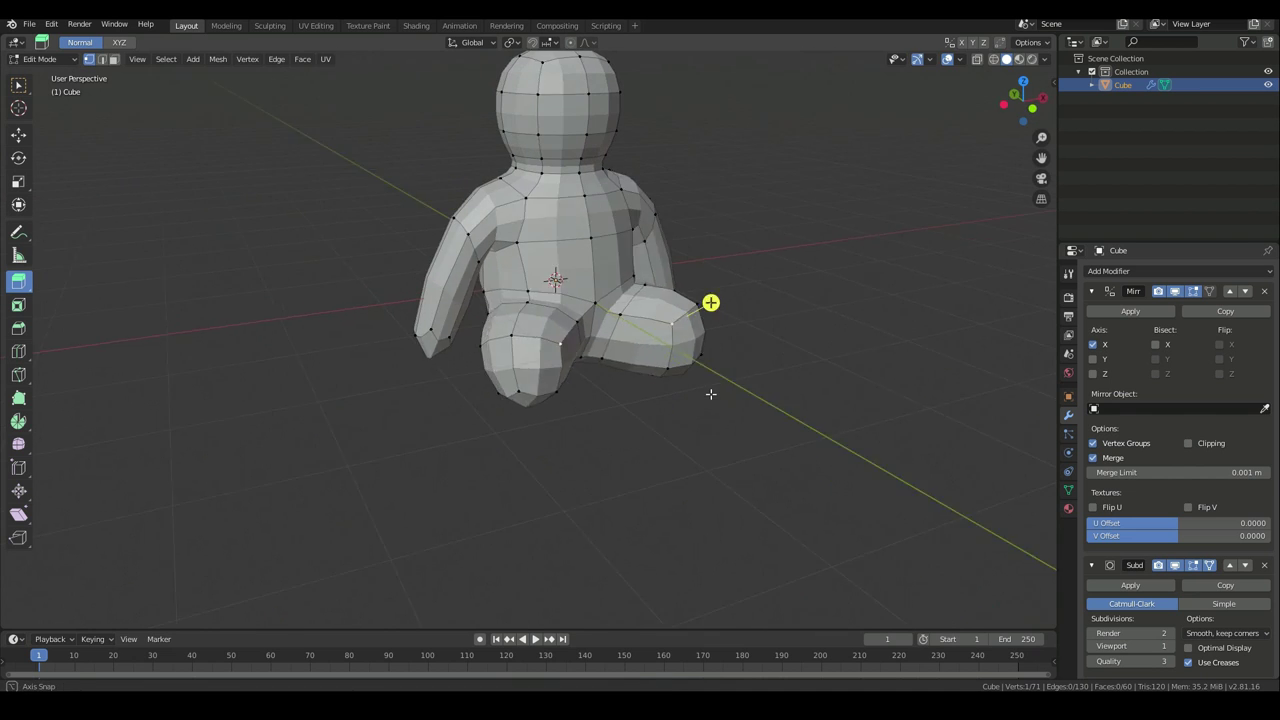
Box-select all vertices of the leg end, working around it from several angles
{"action": "middle_click_drag", "start_coordinate": [711, 394], "coordinate": [690, 305]}
{"action": "key", "text": "b"}
{"action": "left_click_drag", "start_coordinate": [678, 282], "coordinate": [791, 446]}
{"action": "middle_click_drag", "start_coordinate": [760, 416], "coordinate": [755, 392]}
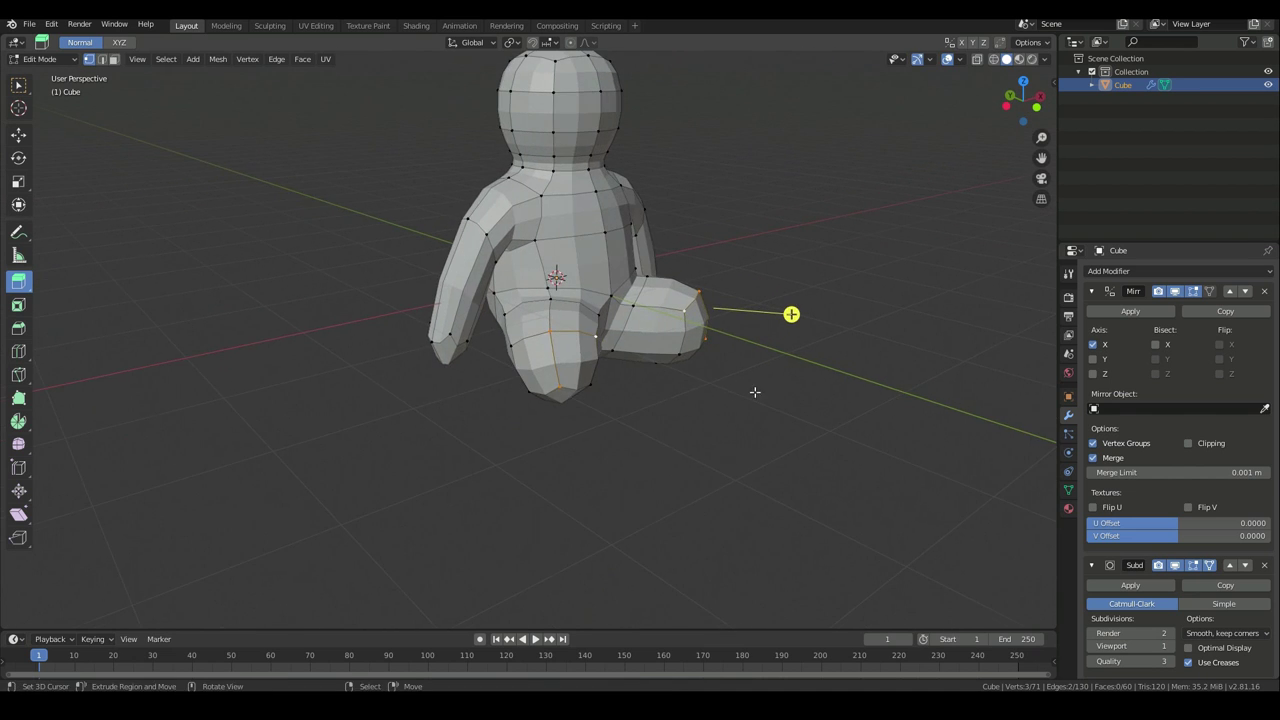
{"action": "left_click", "coordinate": [24, 86]}
{"action": "middle_click_drag", "start_coordinate": [834, 431], "coordinate": [617, 486]}
{"action": "key", "text": "b"}
{"action": "left_click_drag", "start_coordinate": [383, 407], "coordinate": [446, 486]}
{"action": "middle_click_drag", "start_coordinate": [446, 486], "coordinate": [388, 340]}
{"action": "key", "text": "b"}
{"action": "left_click_drag", "start_coordinate": [398, 334], "coordinate": [420, 348]}
{"action": "middle_click_drag", "start_coordinate": [398, 371], "coordinate": [523, 431]}
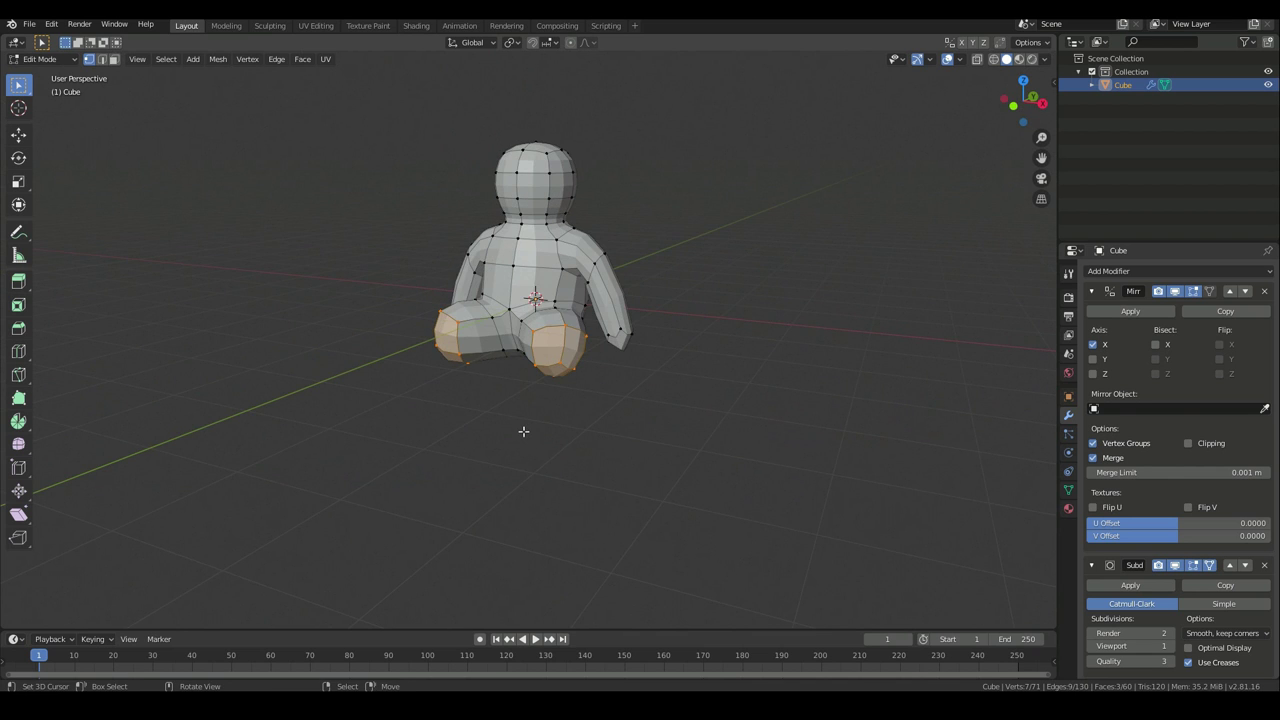
Viewed from above, move the leg ends closer together and rotate them to straighten the legs
{"action": "middle_click_drag", "start_coordinate": [482, 354], "coordinate": [555, 468]}
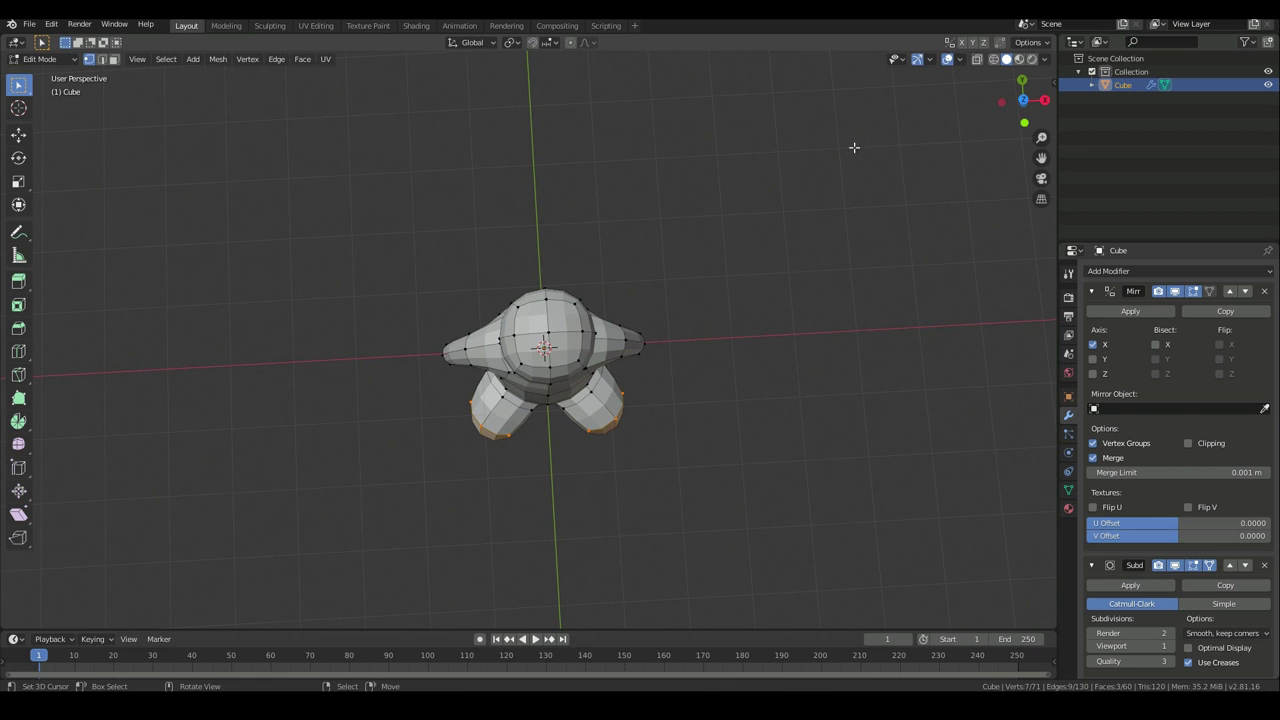
{"action": "left_click_drag", "start_coordinate": [1003, 101], "coordinate": [1018, 110]}
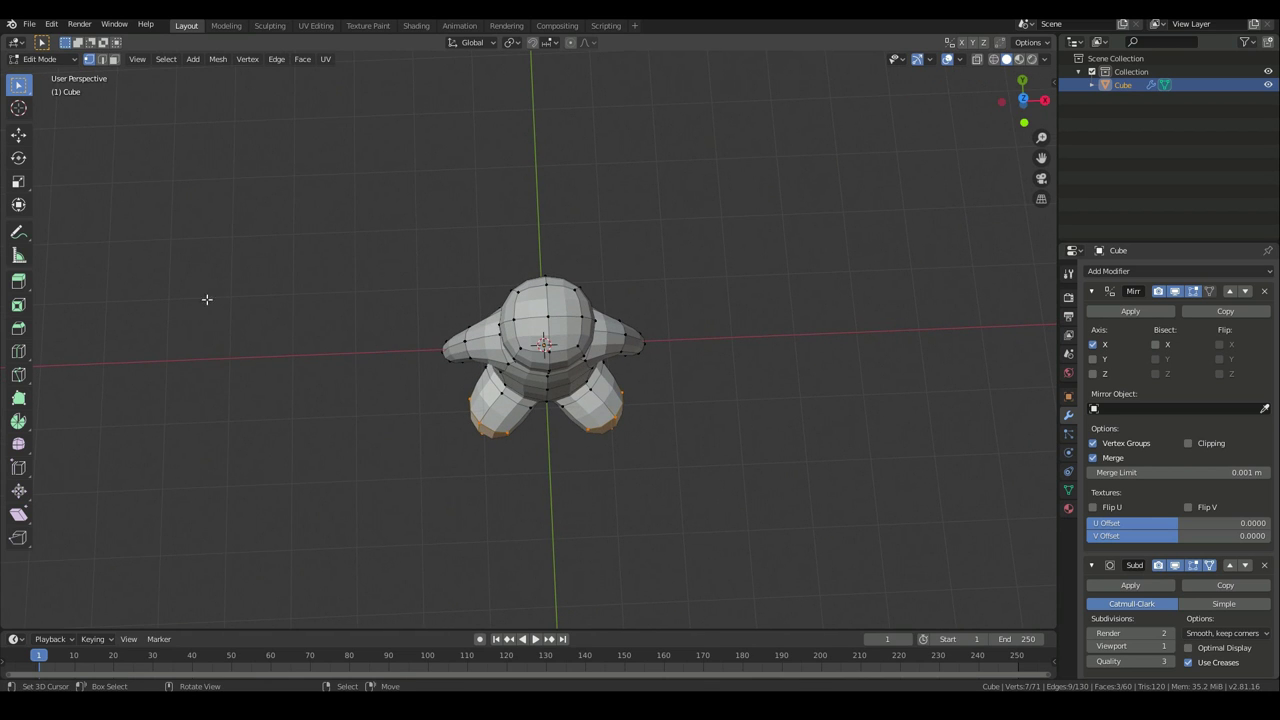
{"action": "left_click", "coordinate": [19, 135]}
{"action": "key", "text": "g"}
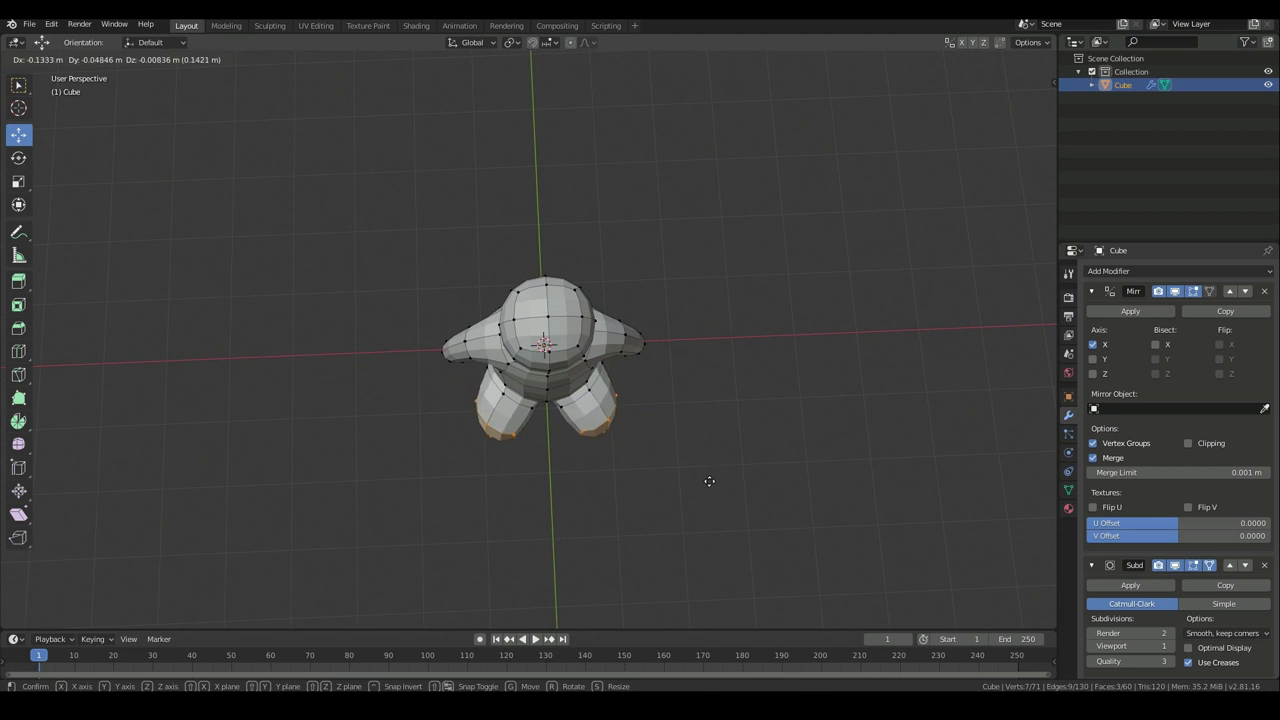
{"action": "left_click", "coordinate": [694, 477]}
{"action": "key", "text": "r"}
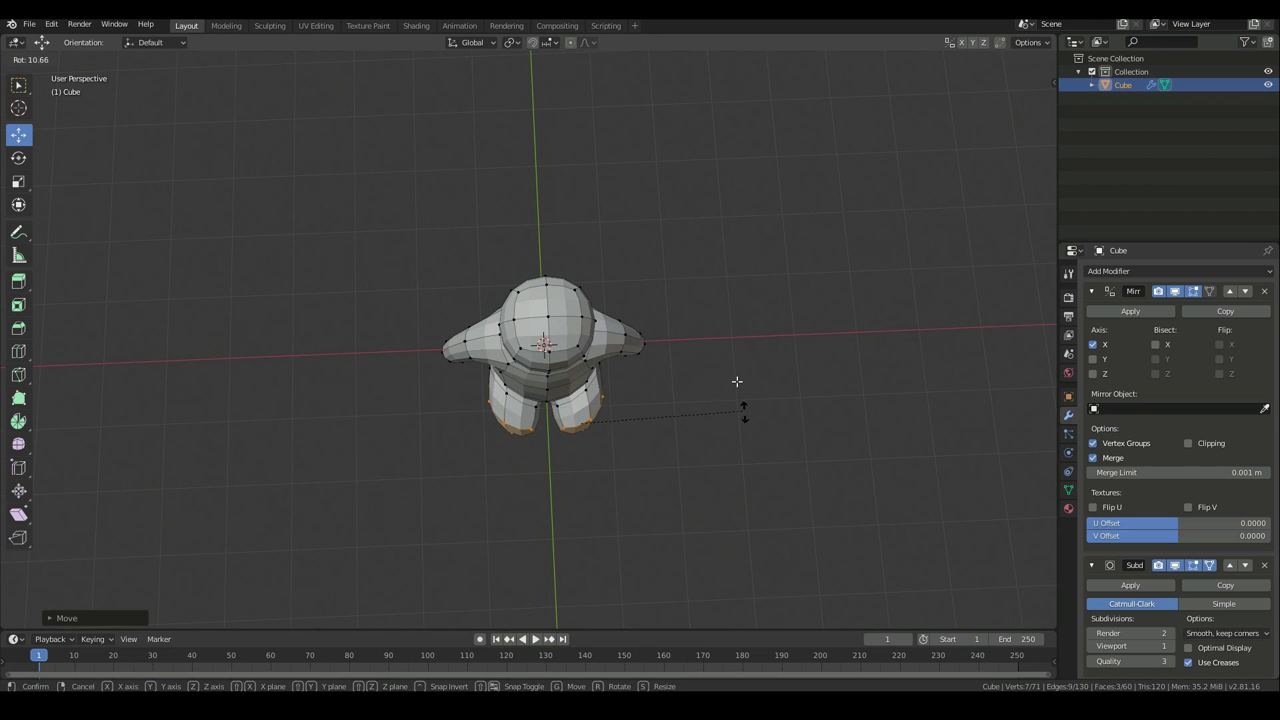
{"action": "left_click", "coordinate": [742, 460]}
{"action": "key", "text": "g"}
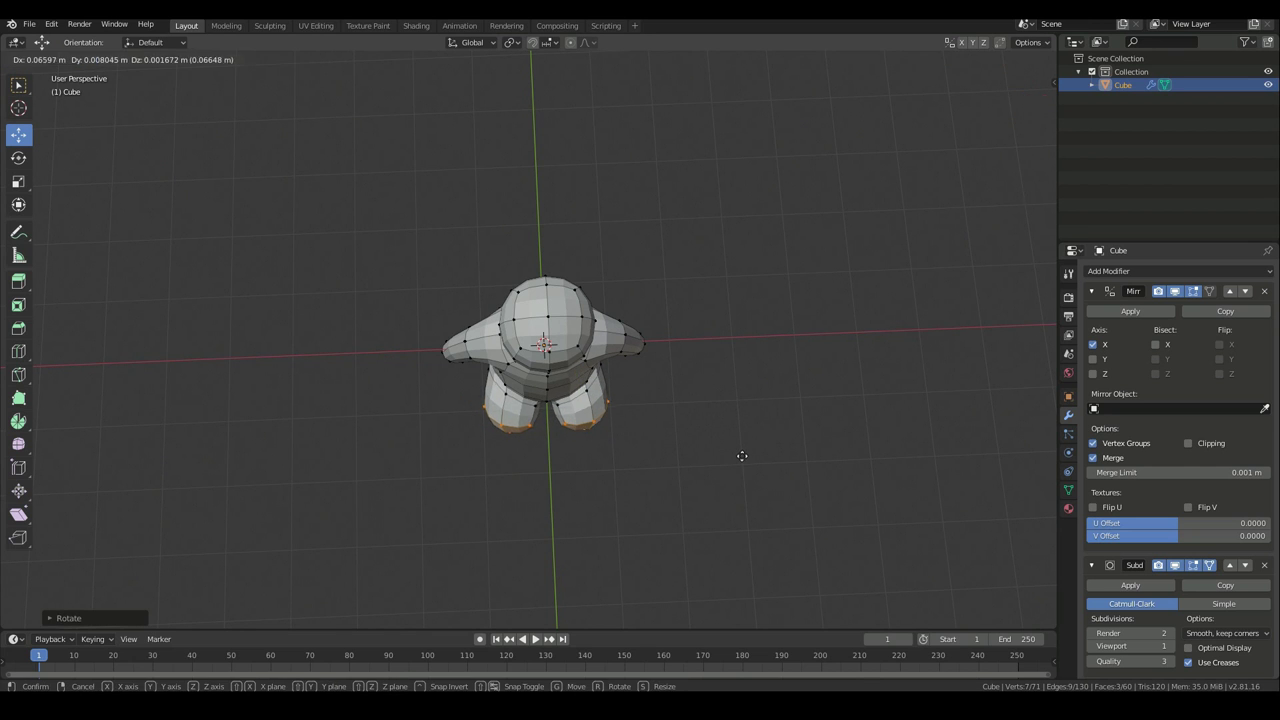
{"action": "left_click", "coordinate": [743, 455]}
Scale the leg ends to about 0.976
{"action": "middle_click_drag", "start_coordinate": [691, 463], "coordinate": [687, 385]}
{"action": "scroll", "coordinate": [700, 400], "scroll_direction": "up", "scroll_amount": 2}
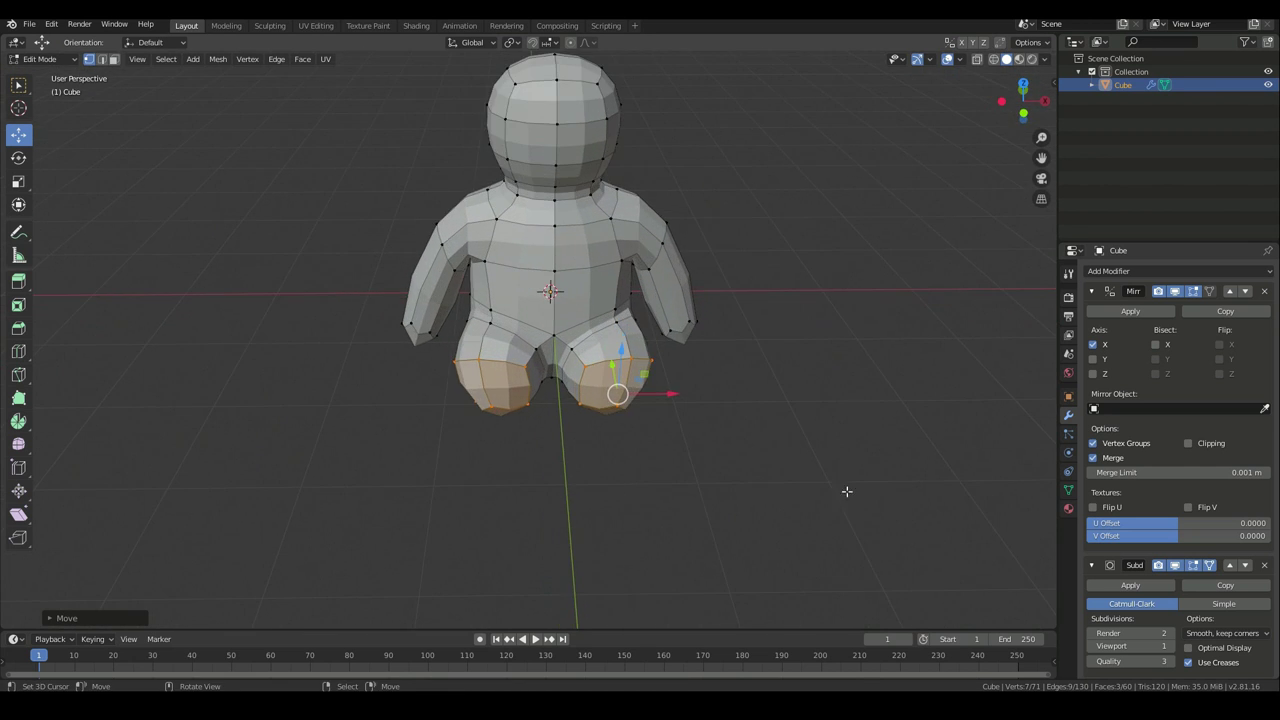
{"action": "key", "text": "s"}
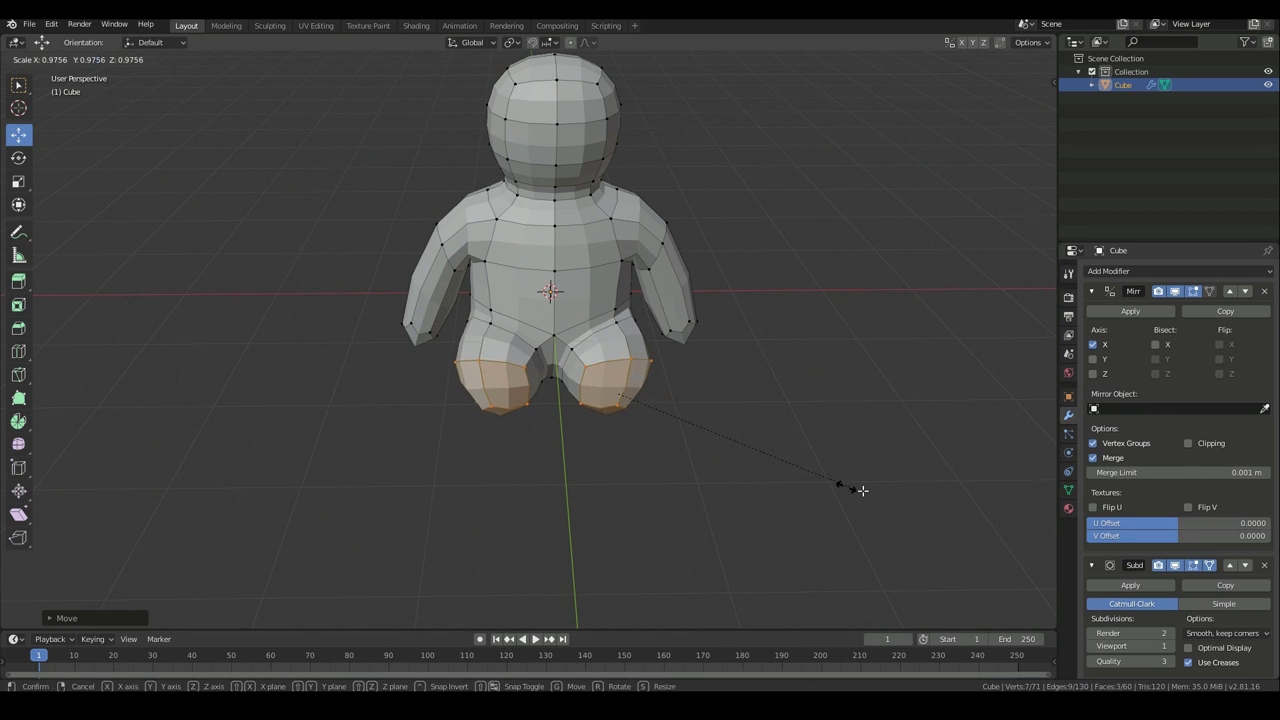
{"action": "left_click", "coordinate": [863, 490]}
In the right side view, extrude the leg ends forward to lengthen the legs
{"action": "middle_click_drag", "start_coordinate": [709, 514], "coordinate": [582, 506]}
{"action": "key", "text": "KP_3"}
{"action": "scroll", "coordinate": [525, 463], "scroll_direction": "up", "scroll_amount": 2}
{"action": "left_click", "coordinate": [18, 281]}
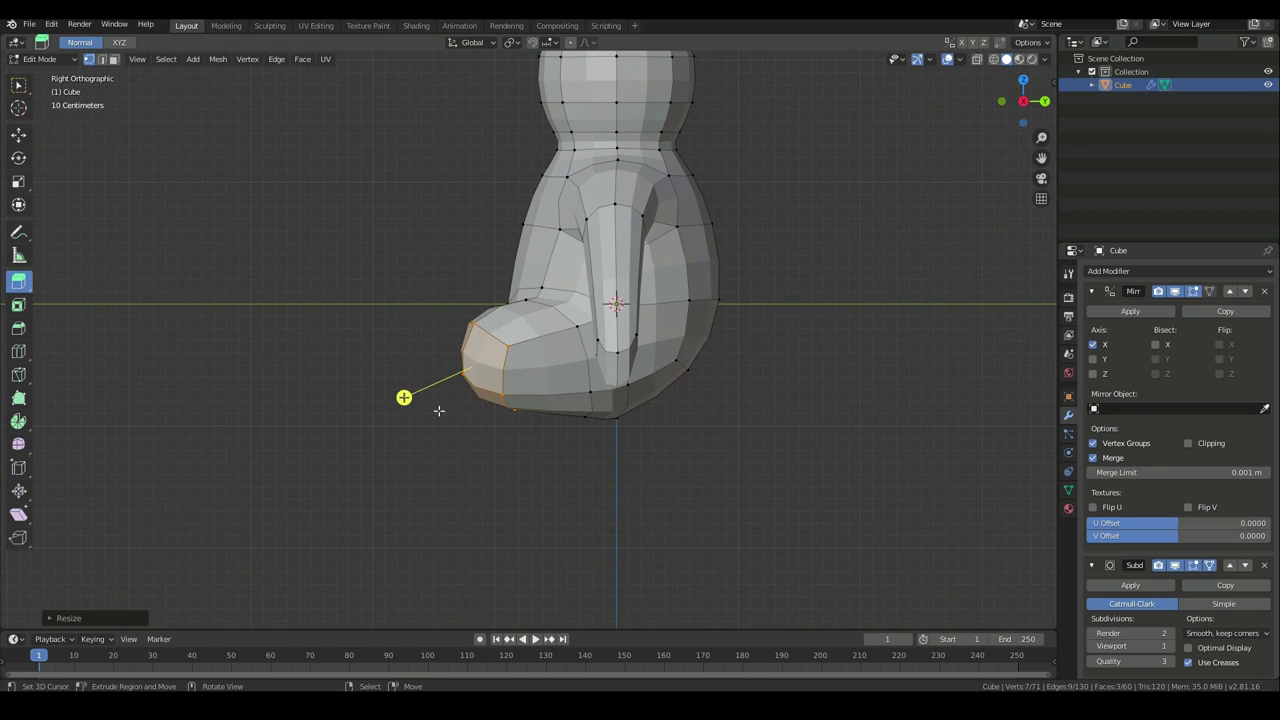
{"action": "left_click_drag", "start_coordinate": [436, 415], "coordinate": [376, 418]}
In face mode, select the two upper faces at the end of each leg and extrude them upward as feet
{"action": "middle_click_drag", "start_coordinate": [376, 418], "coordinate": [633, 431]}
{"action": "left_click", "coordinate": [648, 455]}
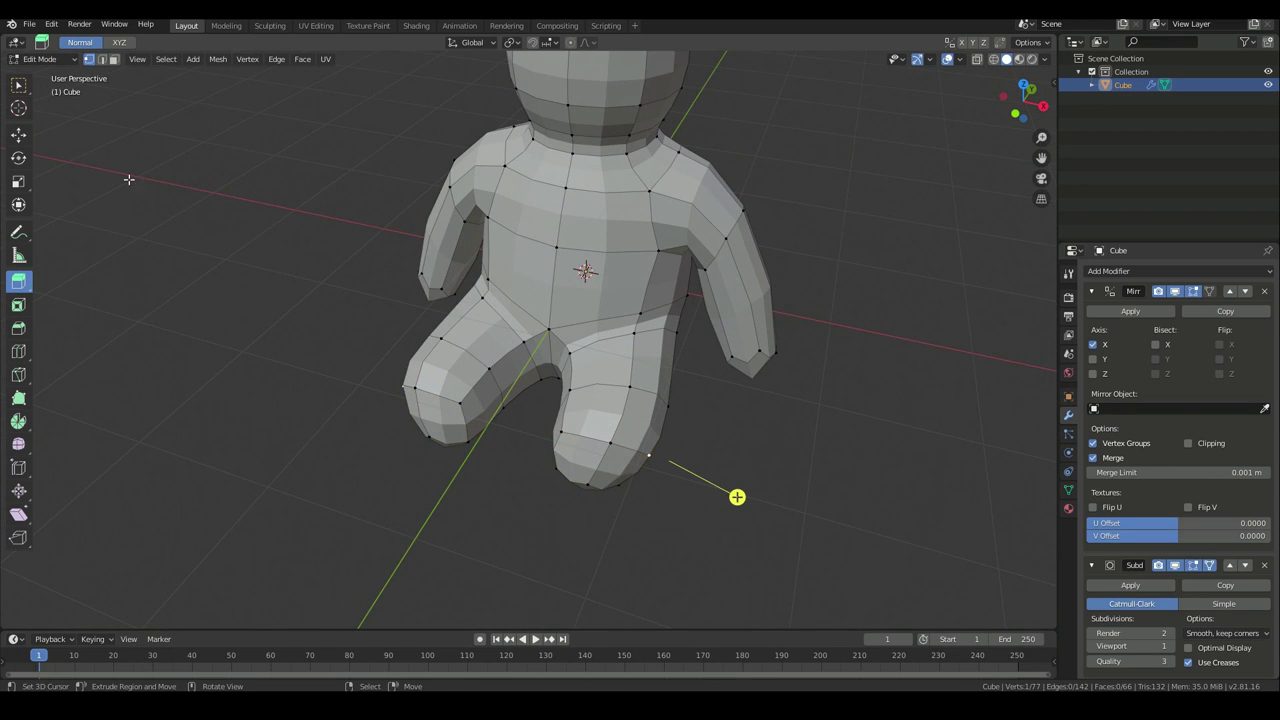
{"action": "left_click", "coordinate": [637, 419]}
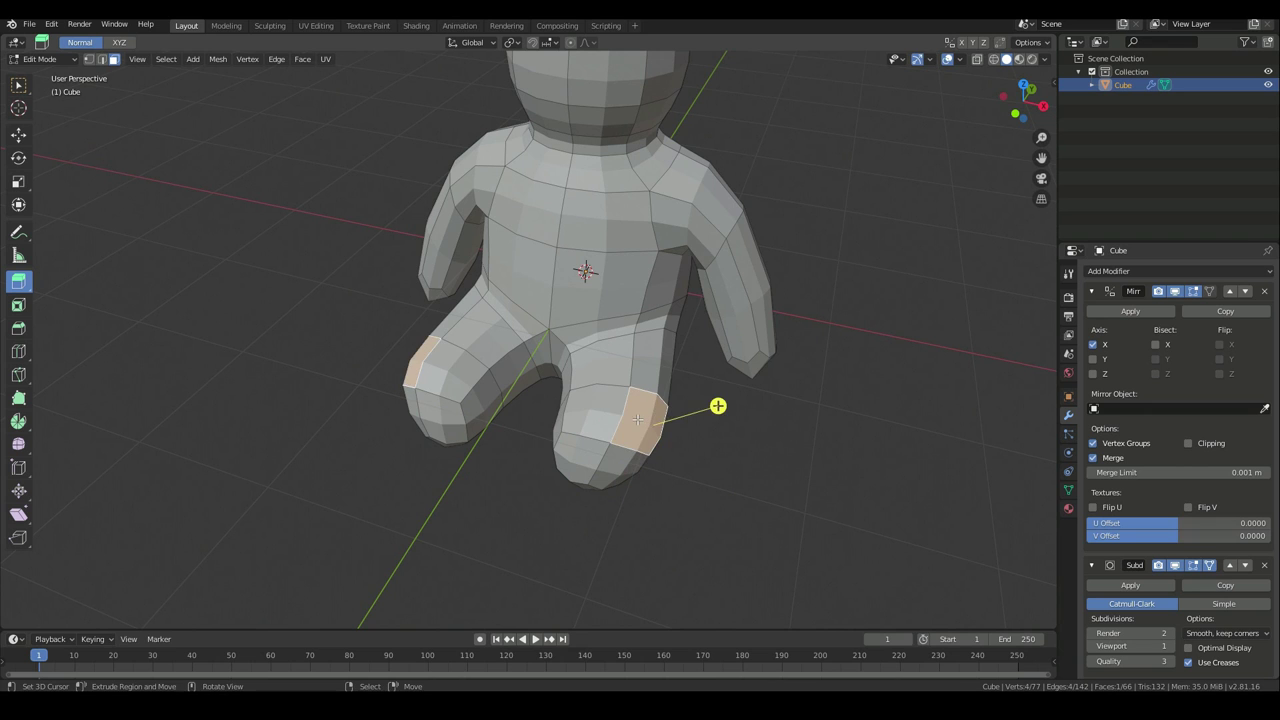
{"action": "left_click", "coordinate": [591, 405], "text": "shift"}
{"action": "middle_click_drag", "start_coordinate": [514, 414], "coordinate": [650, 420]}
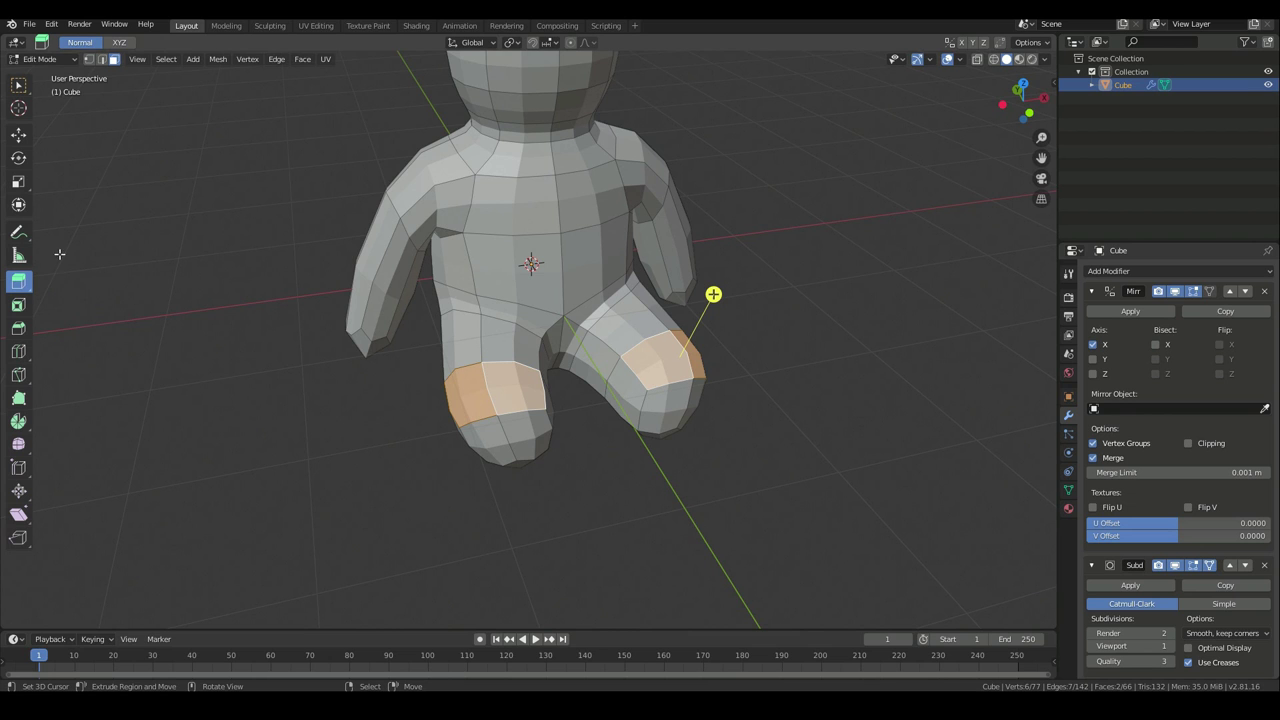
{"action": "middle_click_drag", "start_coordinate": [725, 427], "coordinate": [679, 320]}
{"action": "left_click_drag", "start_coordinate": [704, 253], "coordinate": [721, 223]}
{"action": "left_click", "coordinate": [728, 216]}
{"action": "mouse_move", "coordinate": [728, 216]}
{"action": "middle_mouse_down"}
{"action": "mouse_move", "coordinate": [566, 171]}
{"action": "mouse_move", "coordinate": [473, 177]}
{"action": "mouse_move", "coordinate": [723, 214]}
{"action": "mouse_move", "coordinate": [706, 226]}
{"action": "middle_mouse_up"}
{"action": "scroll", "coordinate": [706, 226], "scroll_direction": "down", "scroll_amount": 4}
{"action": "middle_click_drag", "start_coordinate": [634, 249], "coordinate": [424, 258]}
{"action": "middle_click_drag", "start_coordinate": [460, 429], "coordinate": [667, 418]}
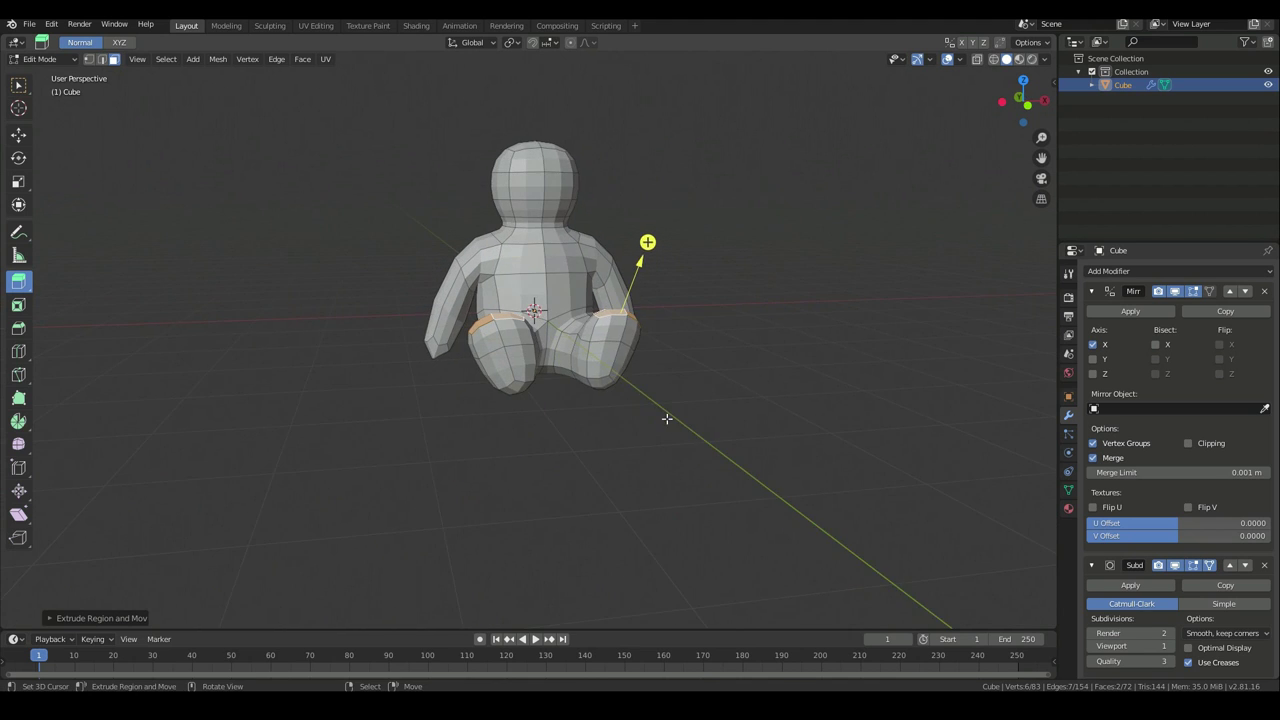
Select the five faces that make up the sole of the foot
{"action": "scroll", "coordinate": [667, 418], "scroll_direction": "up", "scroll_amount": 3}
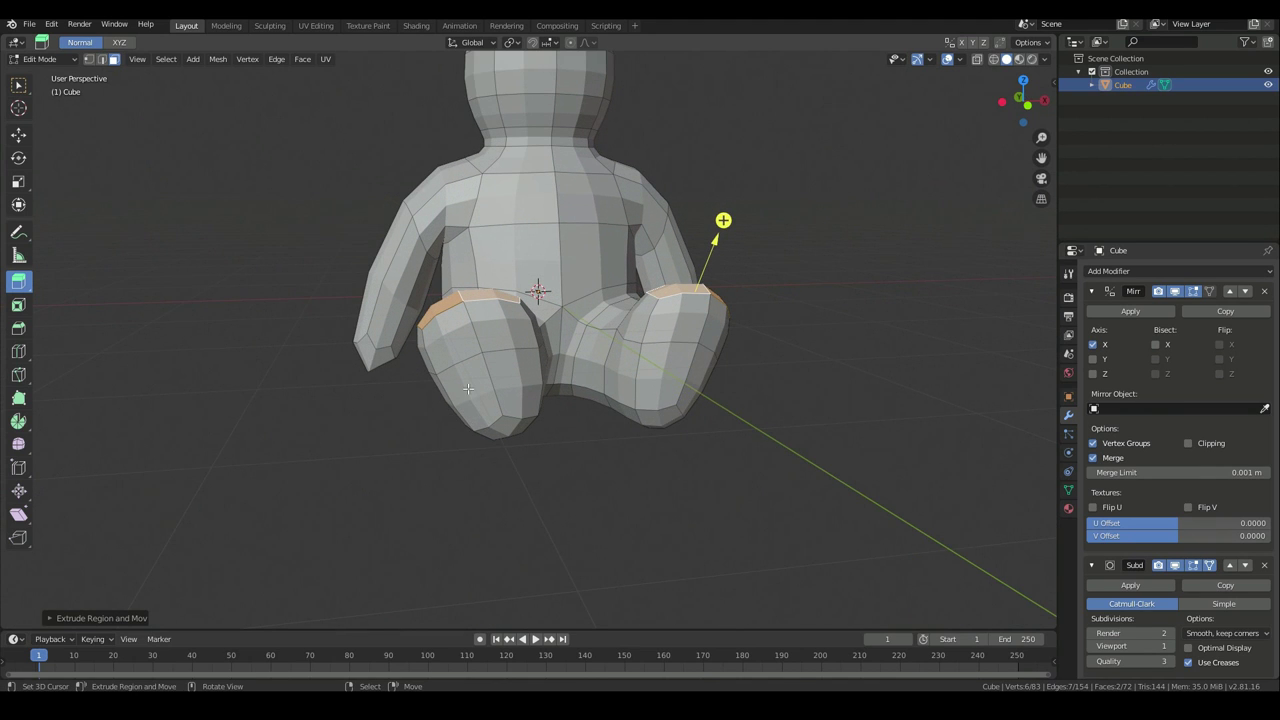
{"action": "scroll", "coordinate": [468, 389], "scroll_direction": "up", "scroll_amount": 1}
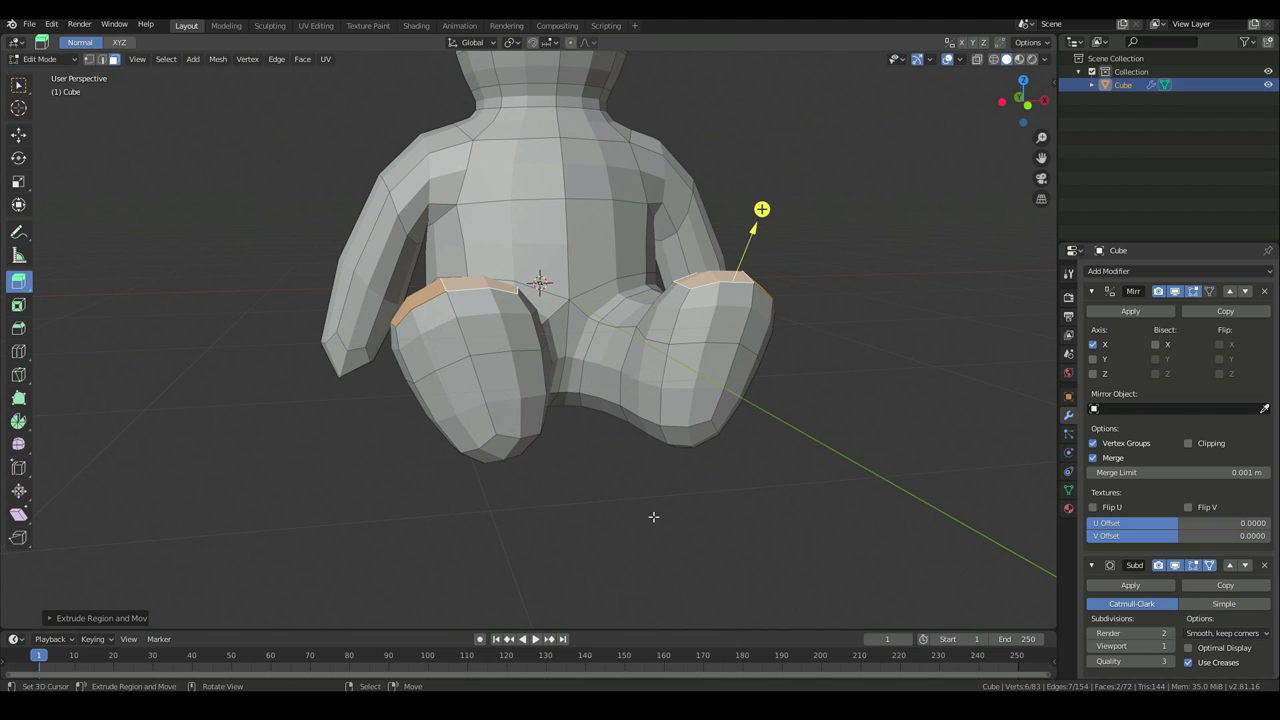
{"action": "middle_click_drag", "start_coordinate": [450, 366], "coordinate": [484, 352]}
{"action": "right_click", "coordinate": [502, 316]}
{"action": "right_click", "coordinate": [502, 316], "text": "shift"}
{"action": "right_click", "coordinate": [467, 322]}
{"action": "right_click", "coordinate": [502, 316], "text": "shift"}
{"action": "right_click", "coordinate": [504, 366], "text": "shift"}
{"action": "right_click", "coordinate": [539, 362], "text": "shift"}
{"action": "middle_click_drag", "start_coordinate": [539, 362], "coordinate": [496, 292]}
{"action": "right_click", "coordinate": [476, 354], "text": "shift"}
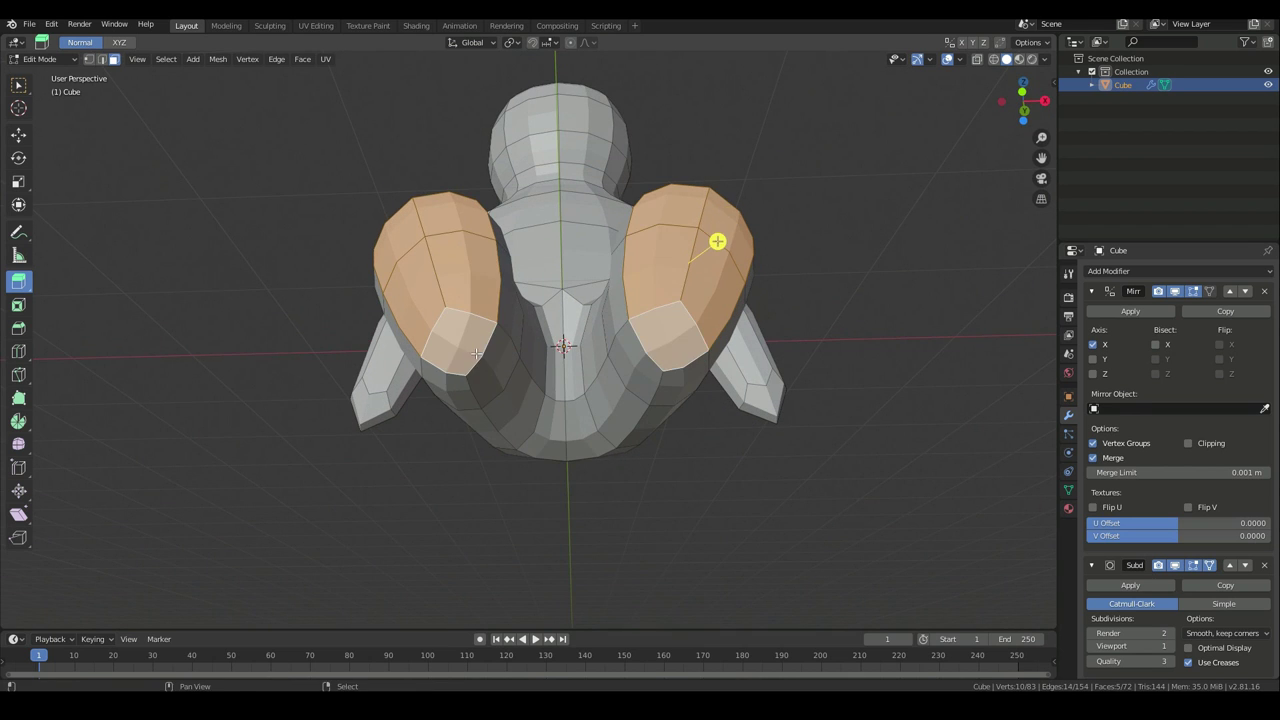
{"action": "middle_click_drag", "start_coordinate": [476, 353], "coordinate": [337, 419]}
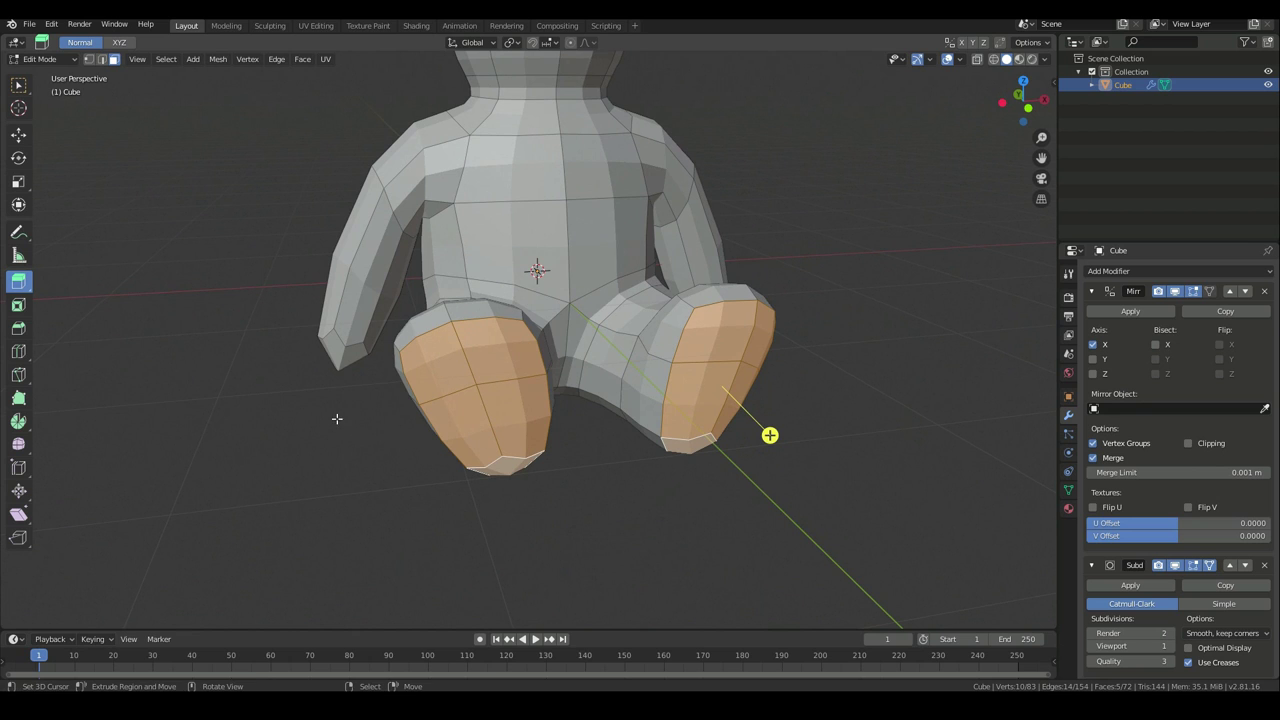
Inset the selected sole faces slightly to leave a narrow border around each sole
{"action": "left_click", "coordinate": [16, 311]}
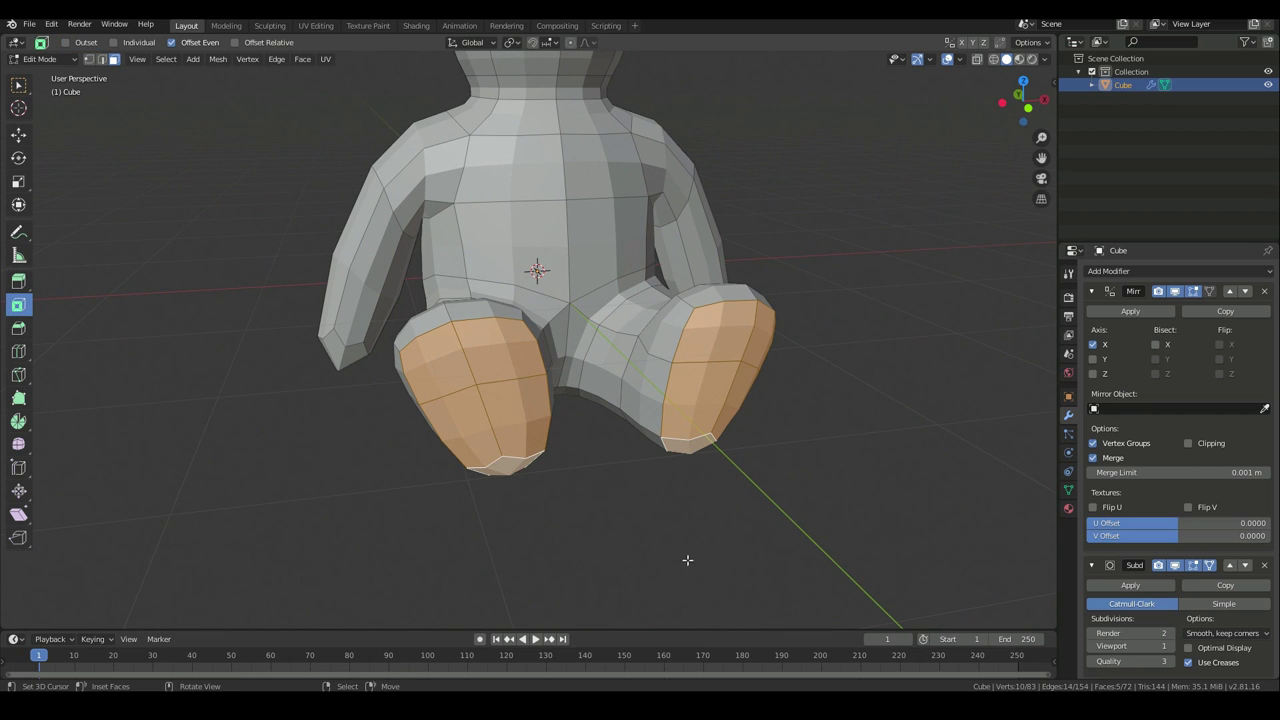
{"action": "middle_click_drag", "start_coordinate": [688, 546], "coordinate": [898, 615]}
{"action": "left_click_drag", "start_coordinate": [824, 580], "coordinate": [800, 574]}
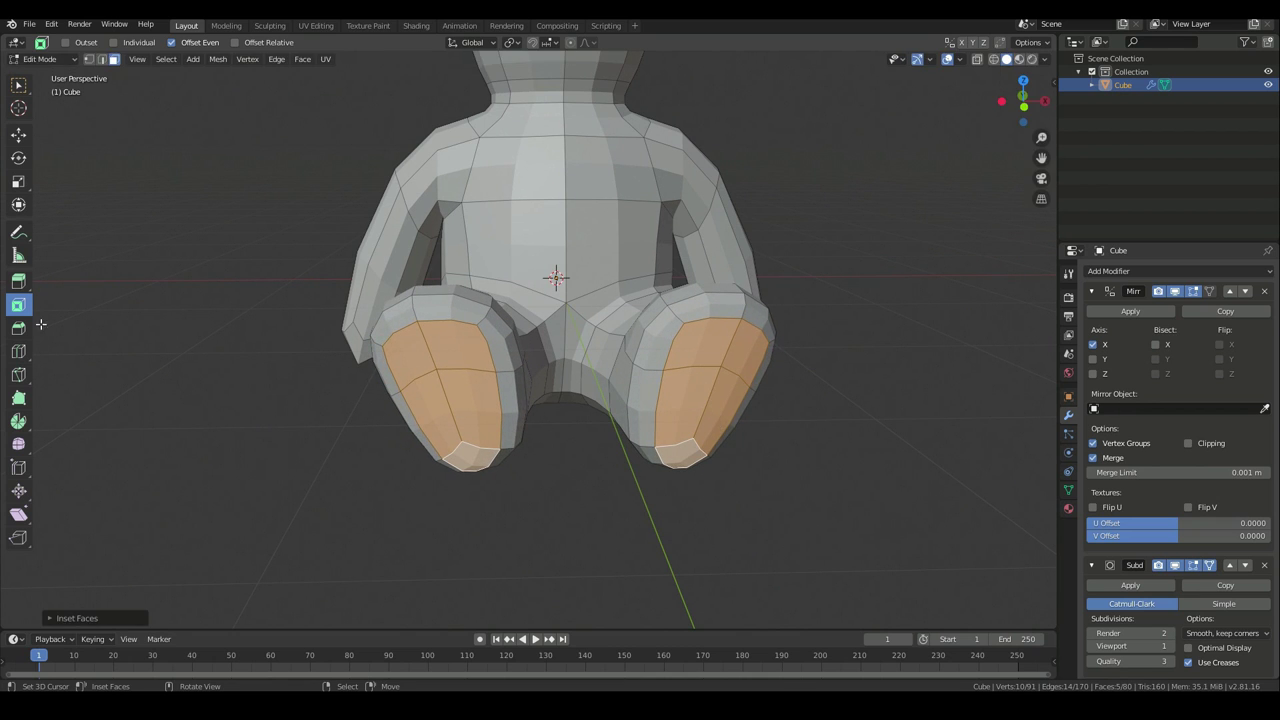
Extrude the sole faces slightly inward into the feet and scale them down a little
{"action": "left_click", "coordinate": [18, 282]}
{"action": "middle_click_drag", "start_coordinate": [420, 443], "coordinate": [551, 443]}
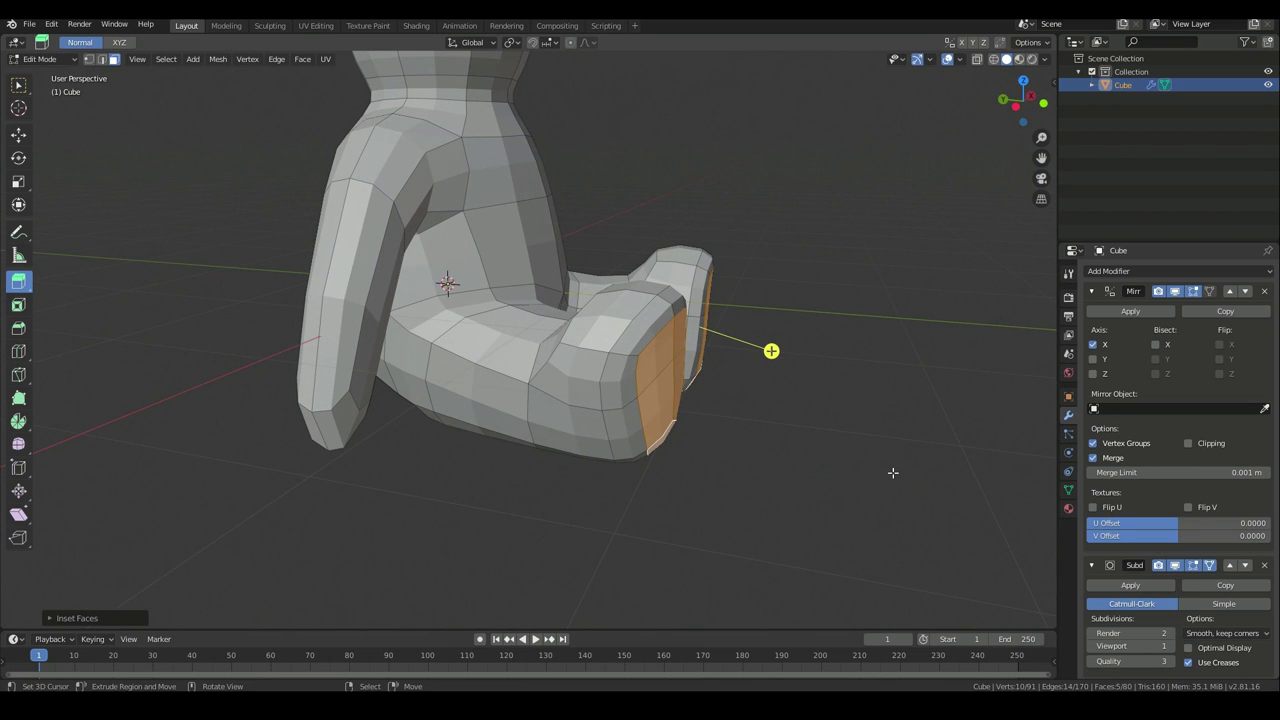
{"action": "left_click_drag", "start_coordinate": [893, 472], "coordinate": [877, 472]}
{"action": "mouse_move", "coordinate": [877, 472]}
{"action": "middle_mouse_down"}
{"action": "mouse_move", "coordinate": [801, 477]}
{"action": "mouse_move", "coordinate": [856, 476]}
{"action": "middle_mouse_up"}
{"action": "key", "text": "s"}
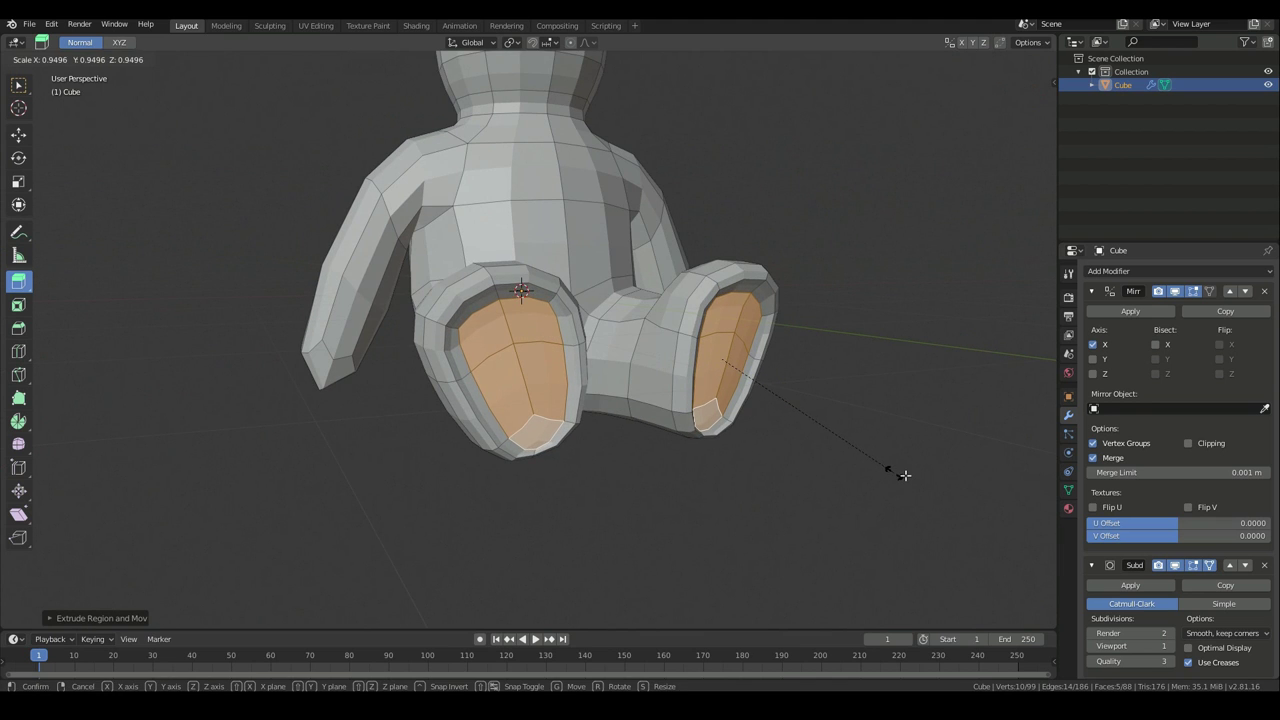
{"action": "left_click", "coordinate": [893, 472]}
Extrude the recessed sole faces back outward as raised pads and check the feet in Object Mode
{"action": "mouse_move", "coordinate": [600, 456]}
{"action": "middle_mouse_down"}
{"action": "mouse_move", "coordinate": [625, 458]}
{"action": "mouse_move", "coordinate": [609, 458]}
{"action": "middle_mouse_up"}
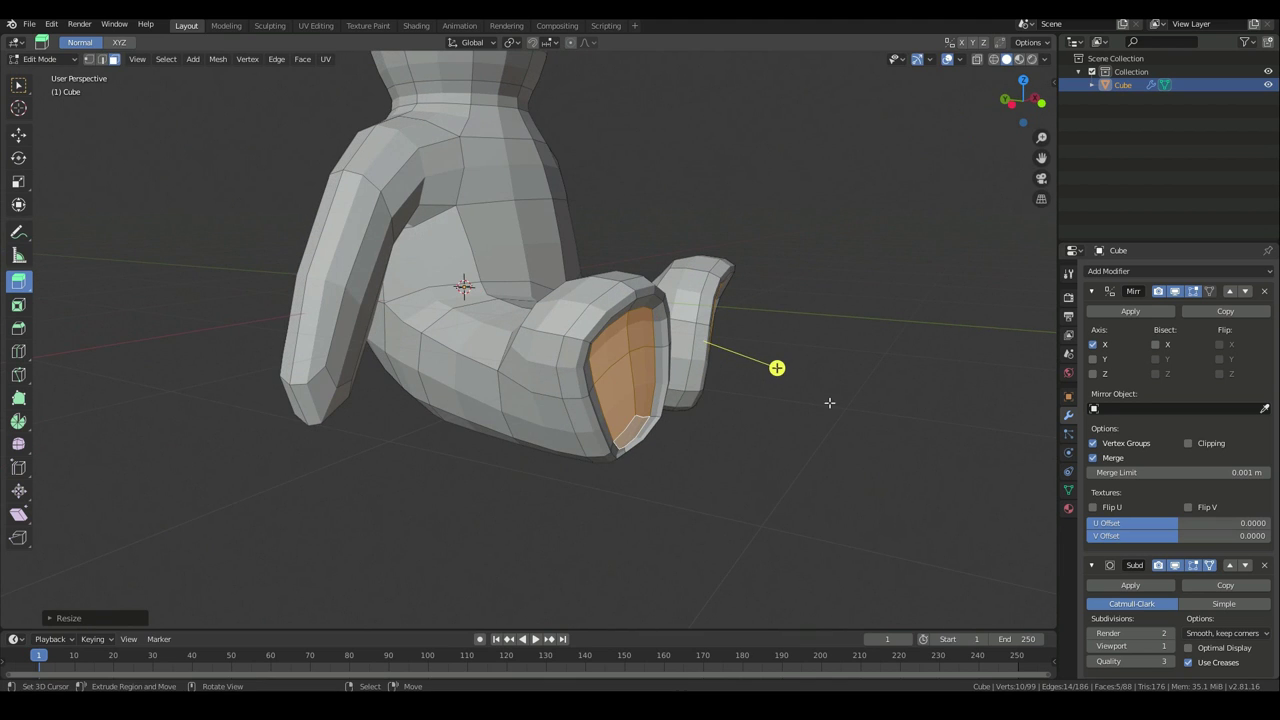
{"action": "key", "text": "e"}
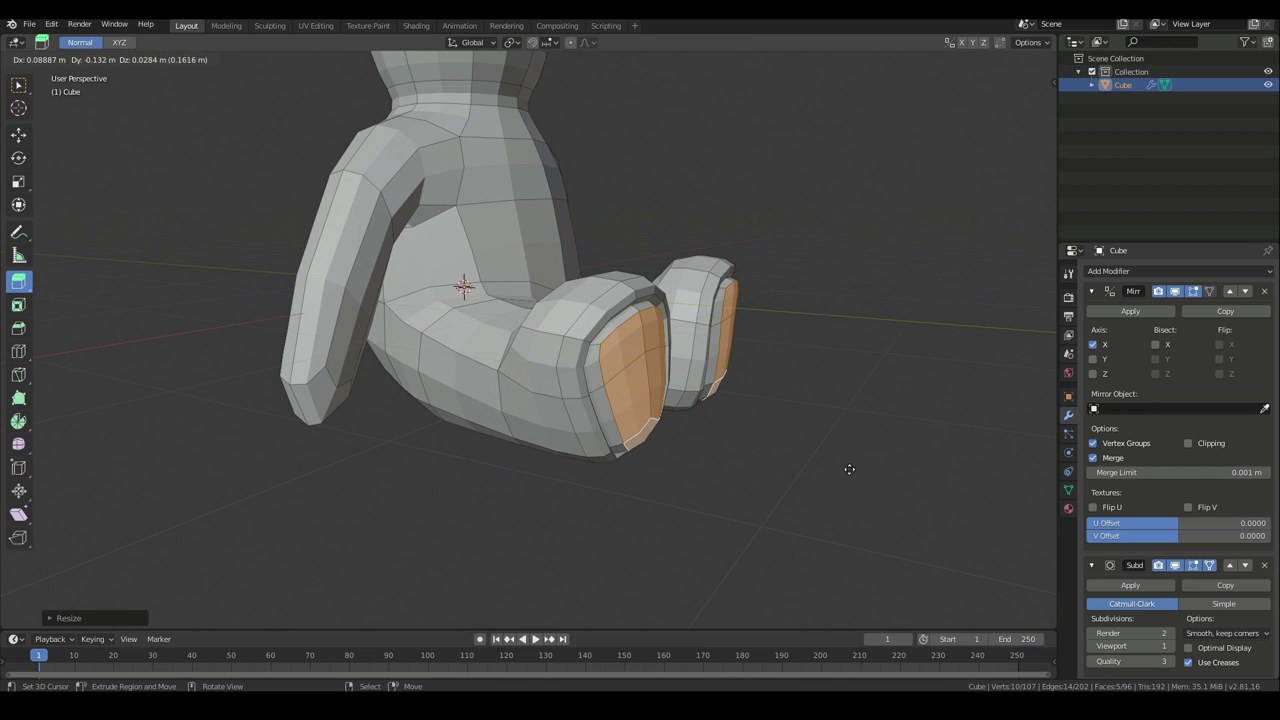
{"action": "left_click", "coordinate": [850, 467]}
{"action": "middle_click_drag", "start_coordinate": [857, 471], "coordinate": [650, 461]}
{"action": "key", "text": "Tab"}
{"action": "scroll", "coordinate": [646, 461], "scroll_direction": "down", "scroll_amount": 5}
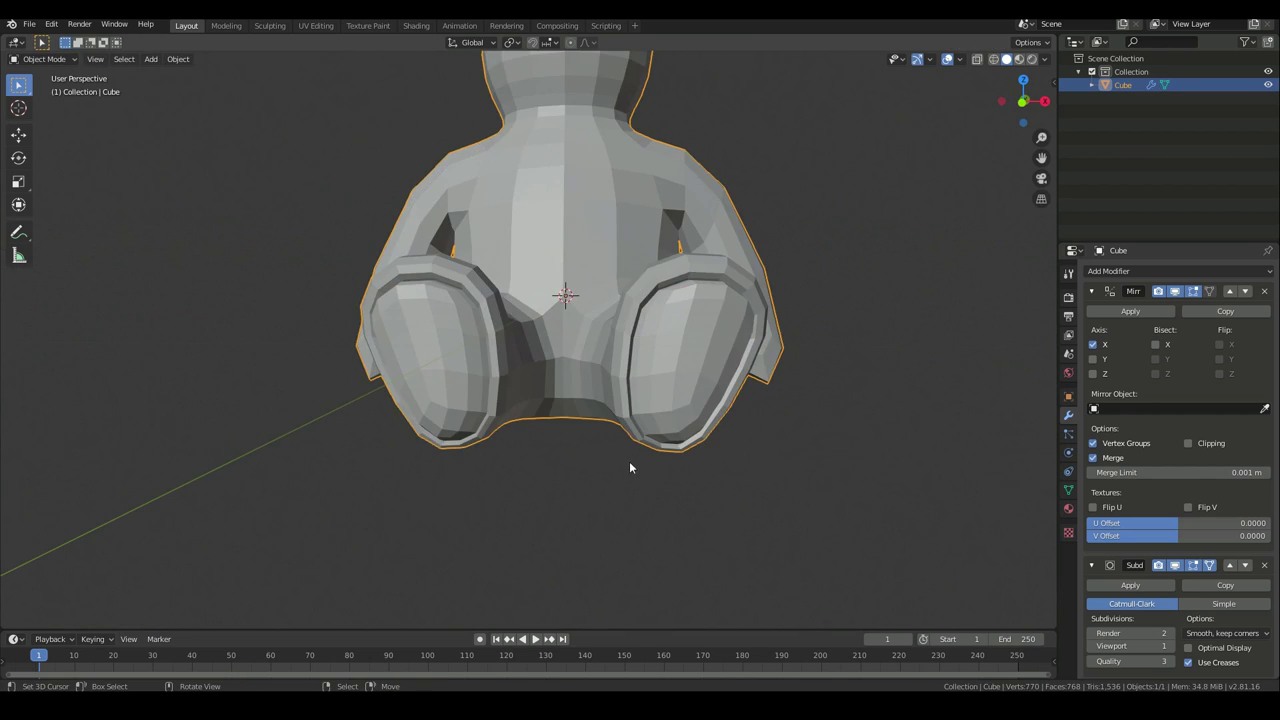
{"action": "middle_click_drag", "start_coordinate": [314, 420], "coordinate": [674, 443]}
{"action": "scroll", "coordinate": [324, 432], "scroll_direction": "up", "scroll_amount": 4}
{"action": "key", "text": "Tab"}
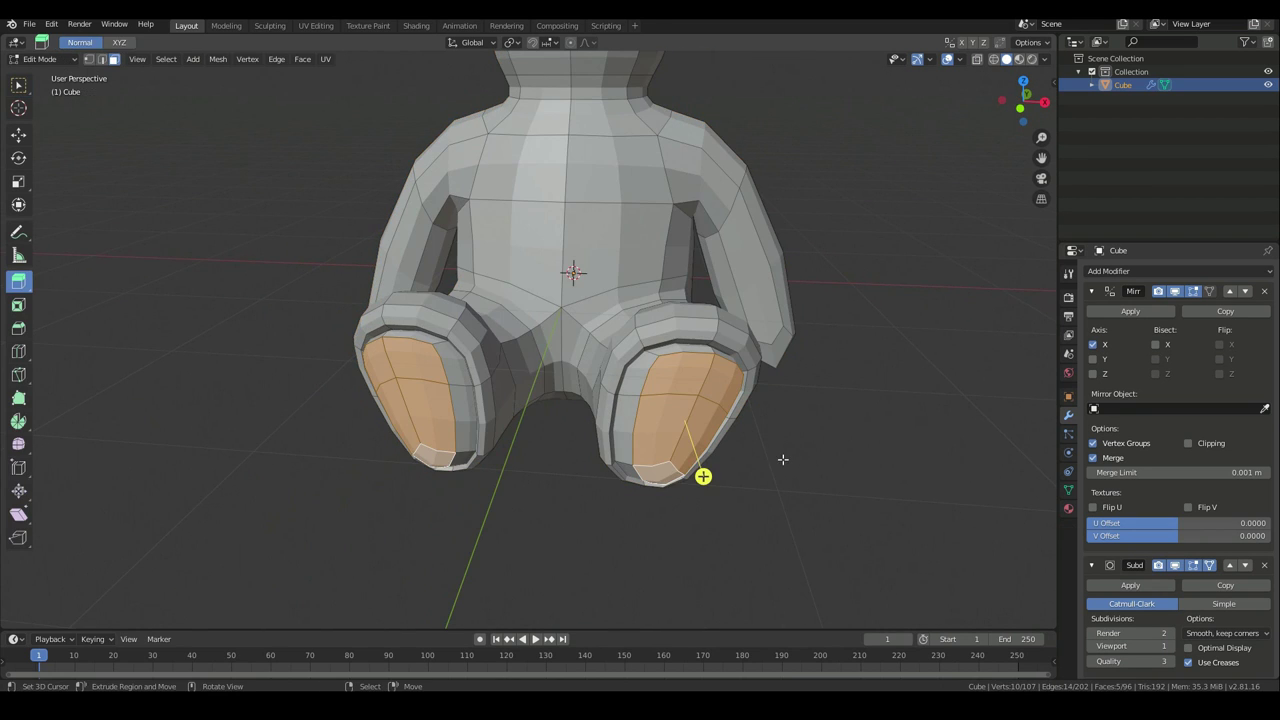
Grow the selection to include the grooves around the sole pads and scale them down slightly in front view
{"action": "key", "text": "ctrl+KP_Add"}
{"action": "key", "text": "ctrl+KP_Add"}
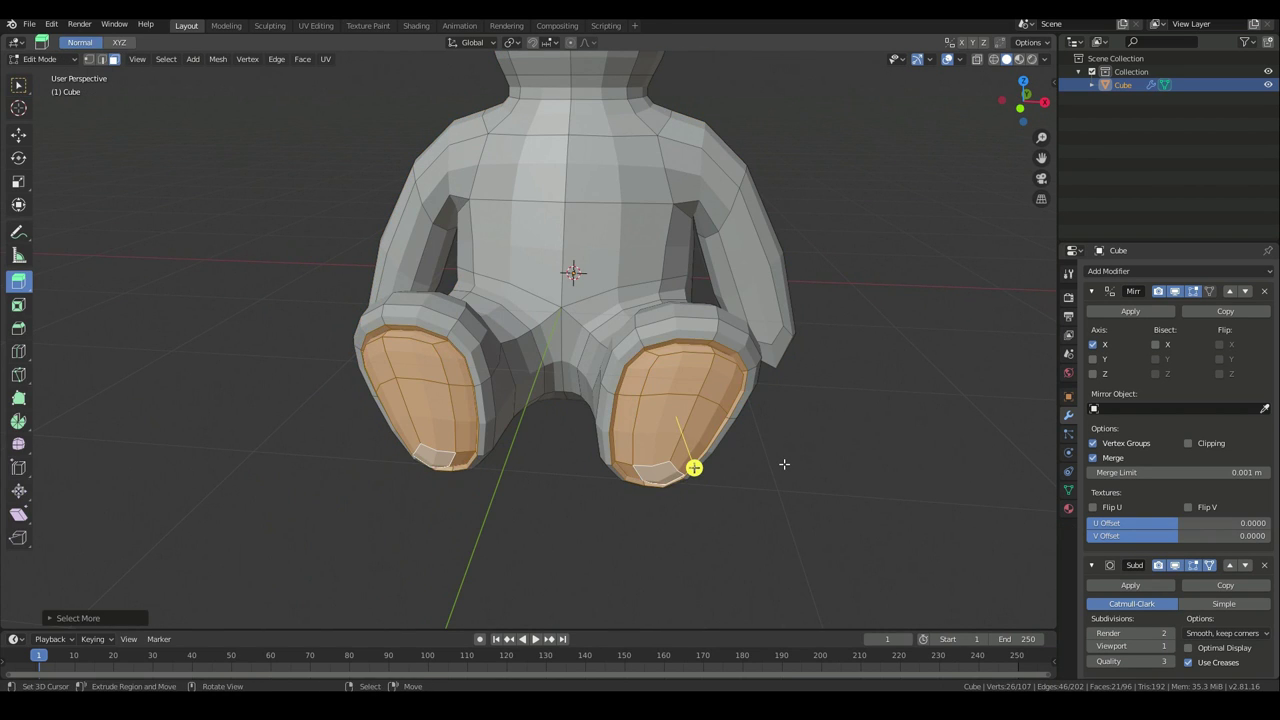
{"action": "key", "text": "KP_1"}
{"action": "key", "text": "s"}
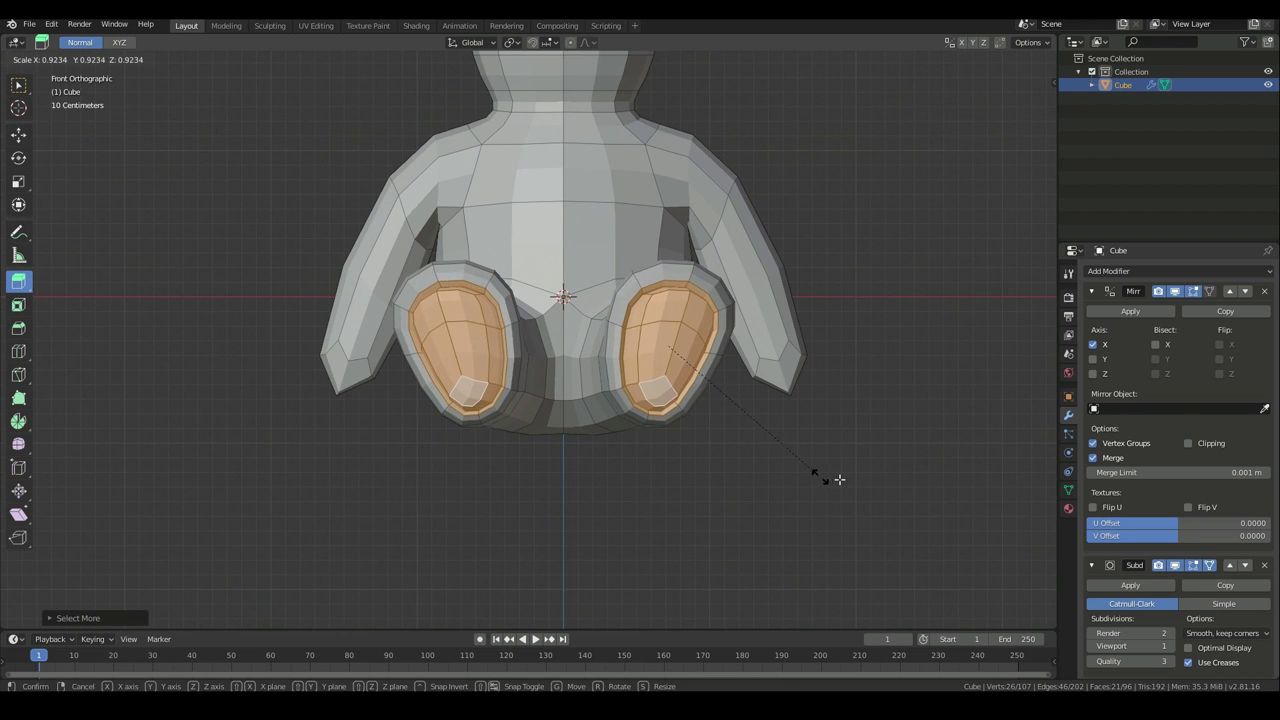
{"action": "left_click", "coordinate": [808, 478]}
{"action": "key", "text": "Tab"}
{"action": "middle_click_drag", "start_coordinate": [583, 446], "coordinate": [571, 494]}
{"action": "scroll", "coordinate": [537, 466], "scroll_direction": "up", "scroll_amount": 5}
{"action": "middle_click_drag", "start_coordinate": [460, 425], "coordinate": [538, 519]}
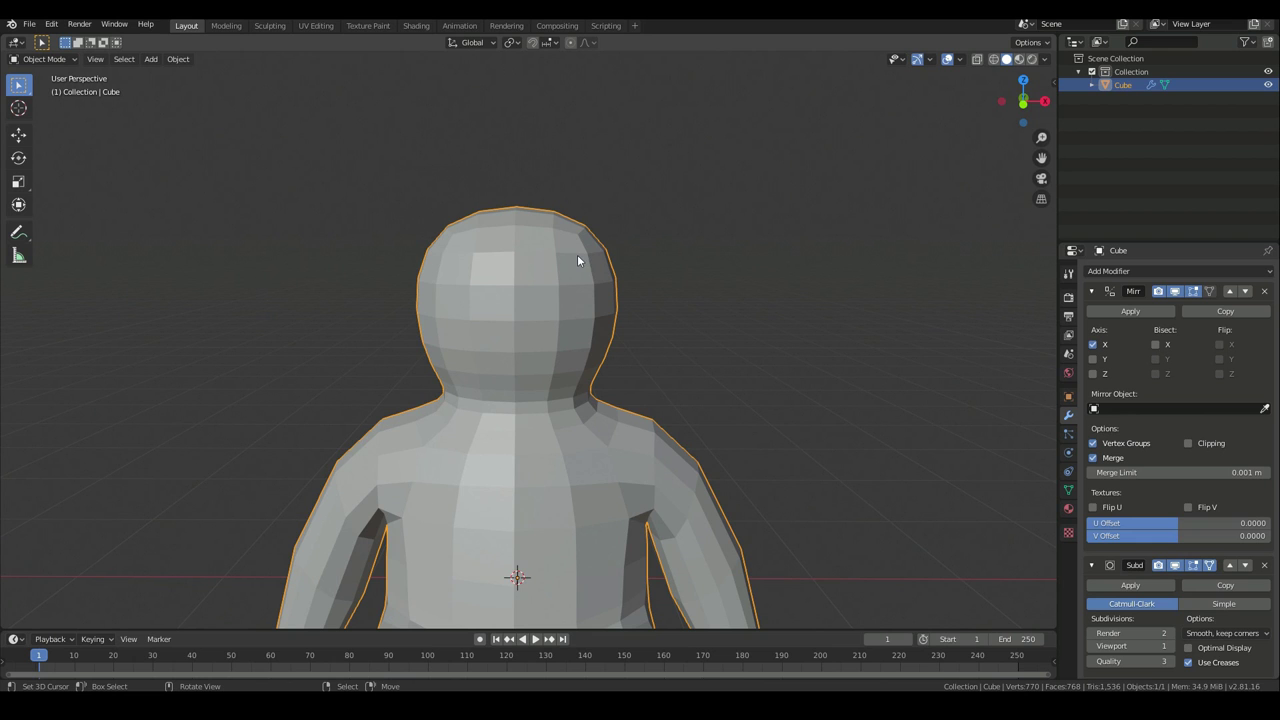
Select the top face of the head and raise it along the Z axis to make the head taller
{"action": "key", "text": "KP_1"}
{"action": "key", "text": "Tab"}
{"action": "key", "text": "Tab"}
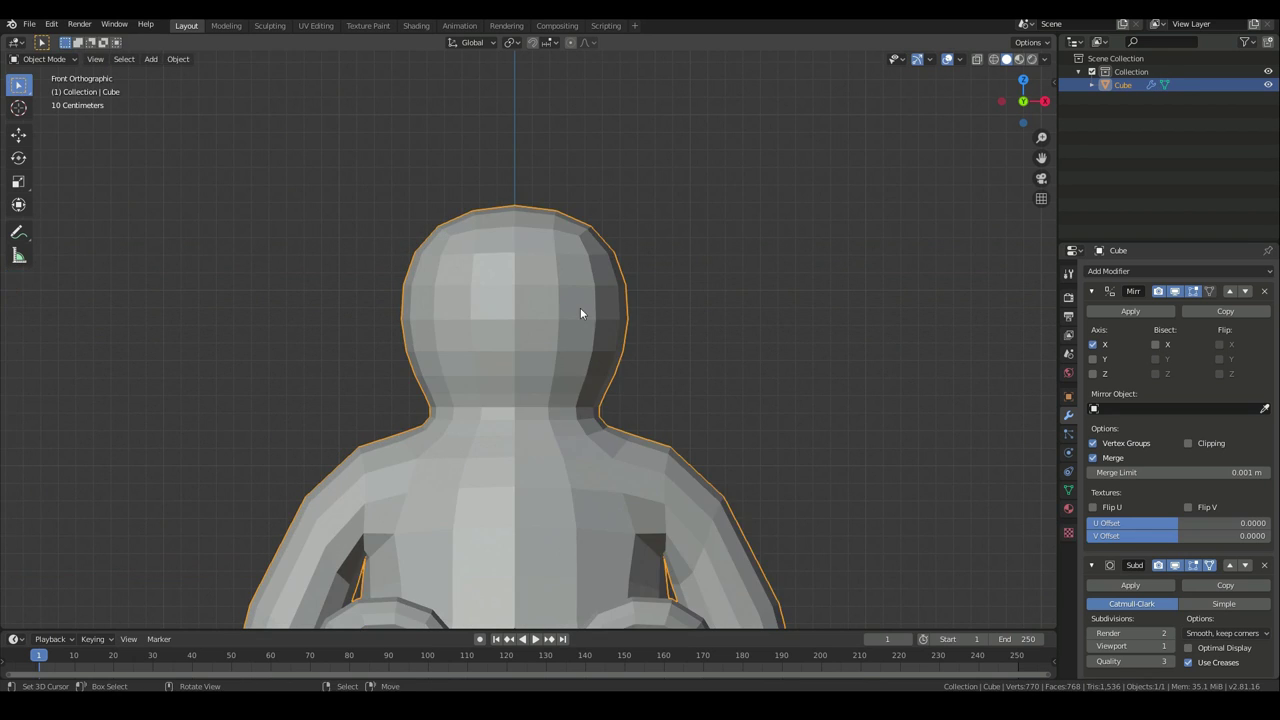
{"action": "key", "text": "Tab"}
{"action": "left_click", "coordinate": [542, 185]}
{"action": "middle_click_drag", "start_coordinate": [542, 185], "coordinate": [575, 230]}
{"action": "key", "text": "g"}
{"action": "key", "text": "z"}
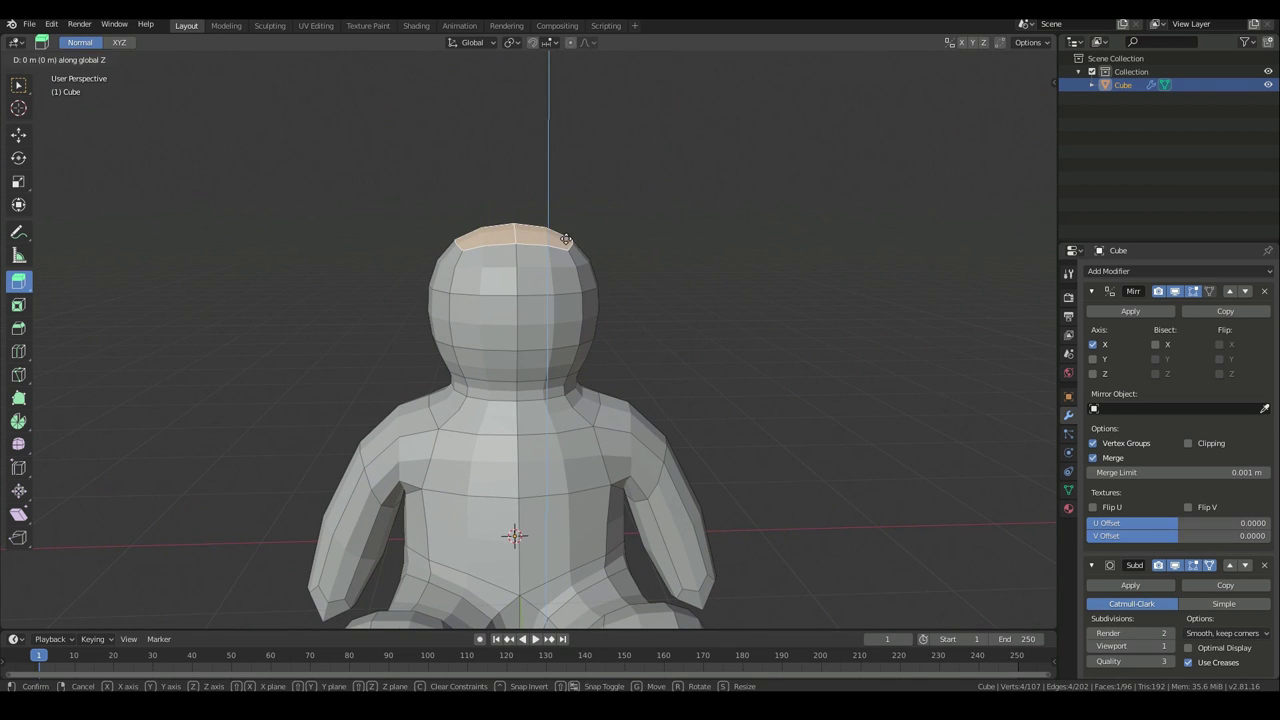
{"action": "left_click", "coordinate": [575, 230]}
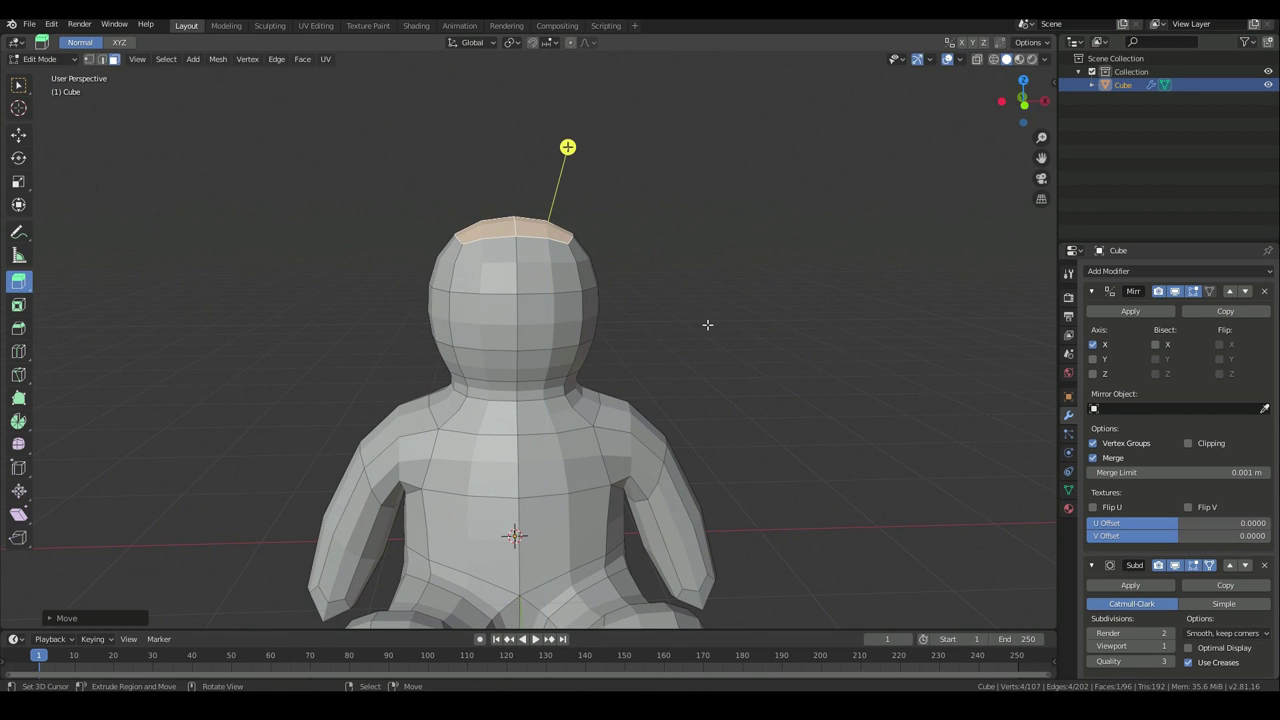
{"action": "key", "text": "g"}
{"action": "key", "text": "z"}
{"action": "left_click", "coordinate": [709, 324]}
{"action": "scroll", "coordinate": [775, 352], "scroll_direction": "down", "scroll_amount": 2}
{"action": "middle_click_drag", "start_coordinate": [775, 352], "coordinate": [700, 354]}
{"action": "scroll", "coordinate": [773, 346], "scroll_direction": "up", "scroll_amount": 3}
{"action": "left_click", "coordinate": [454, 313]}
{"action": "left_click", "coordinate": [520, 368], "text": "shift"}
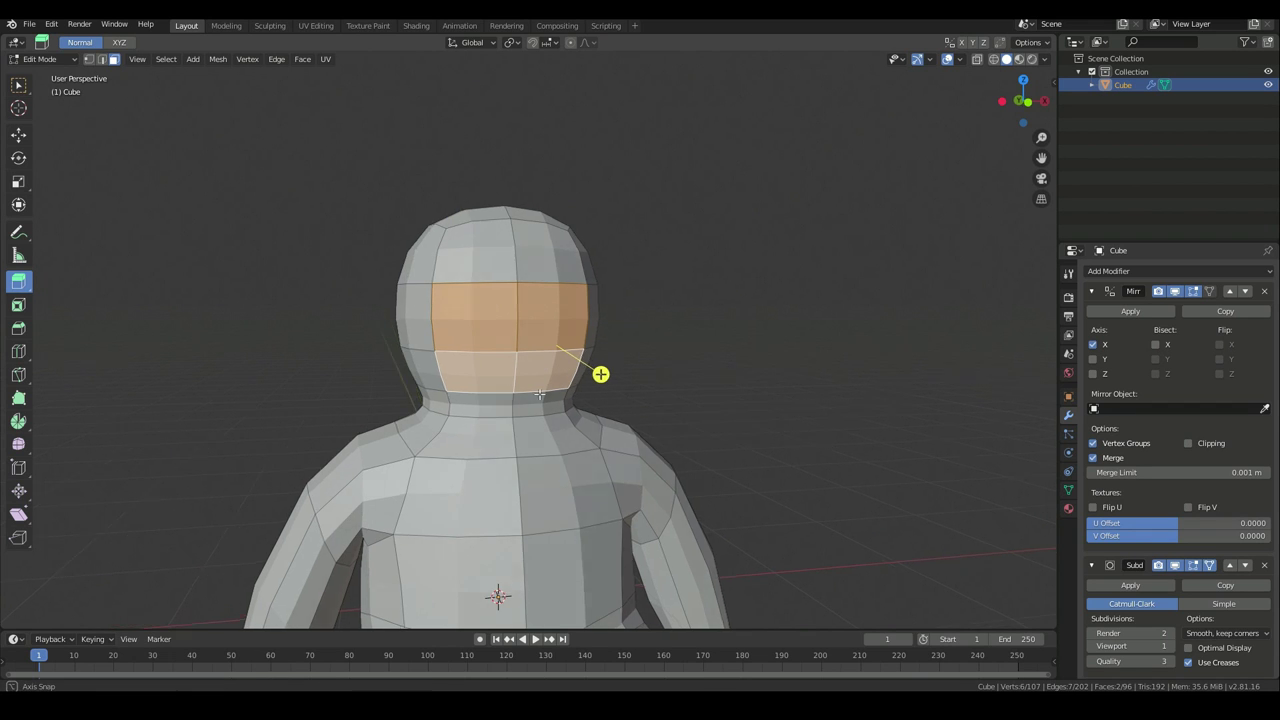
{"action": "middle_click_drag", "start_coordinate": [524, 389], "coordinate": [535, 385]}
{"action": "key", "text": "KP_1"}
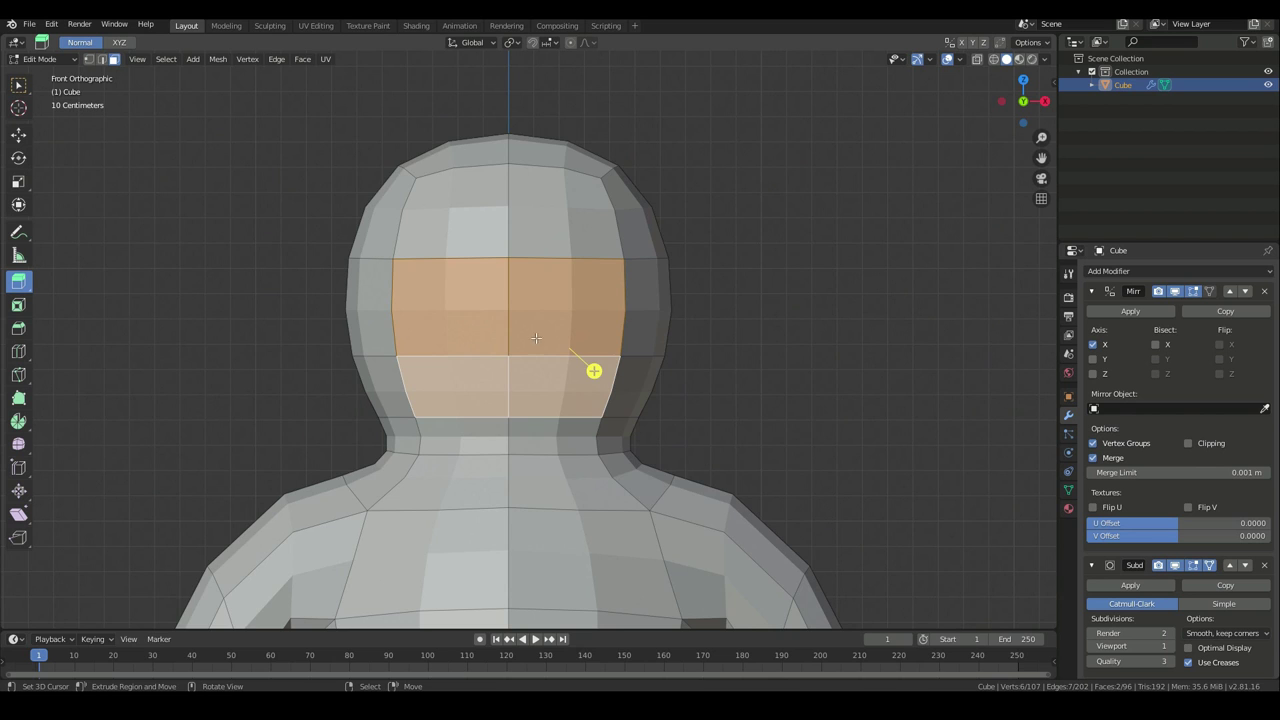
{"action": "scroll", "coordinate": [653, 466], "scroll_direction": "down", "scroll_amount": 3}
{"action": "scroll", "coordinate": [520, 255], "scroll_direction": "up", "scroll_amount": 3}
{"action": "left_click", "coordinate": [102, 59]}
{"action": "left_click", "coordinate": [497, 261]}
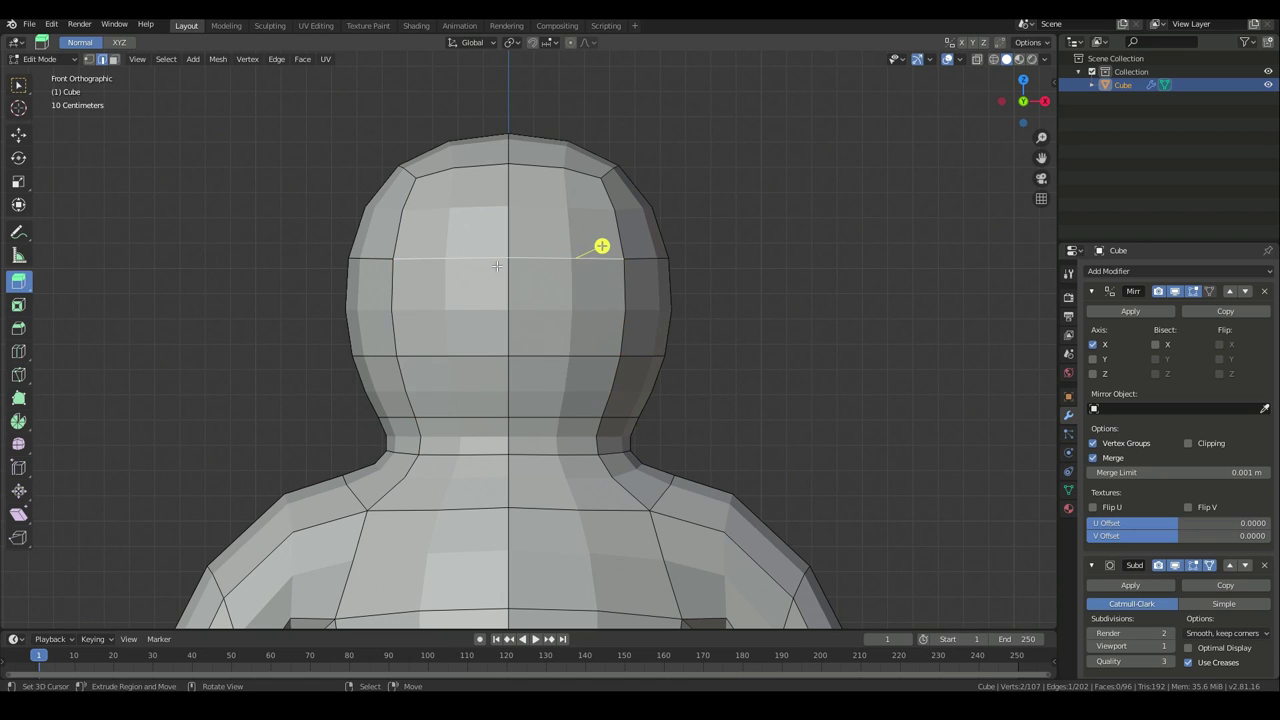
Enable Clipping on the Mirror modifier and raise the center vertex of the brow line slightly
{"action": "left_click", "coordinate": [90, 60]}
{"action": "key", "text": "g"}
{"action": "right_click", "coordinate": [499, 283]}
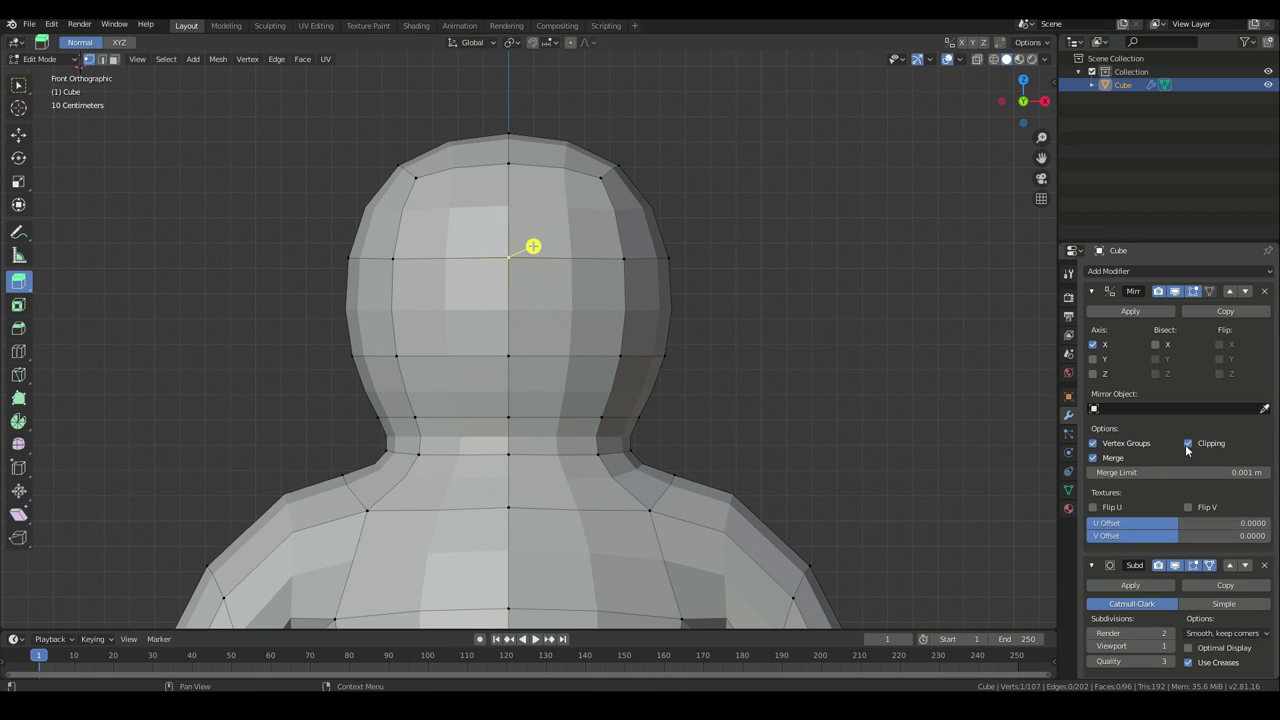
{"action": "key", "text": "g"}
{"action": "right_click", "coordinate": [569, 282]}
{"action": "key", "text": "g"}
{"action": "right_click", "coordinate": [584, 274]}
{"action": "key", "text": "g"}
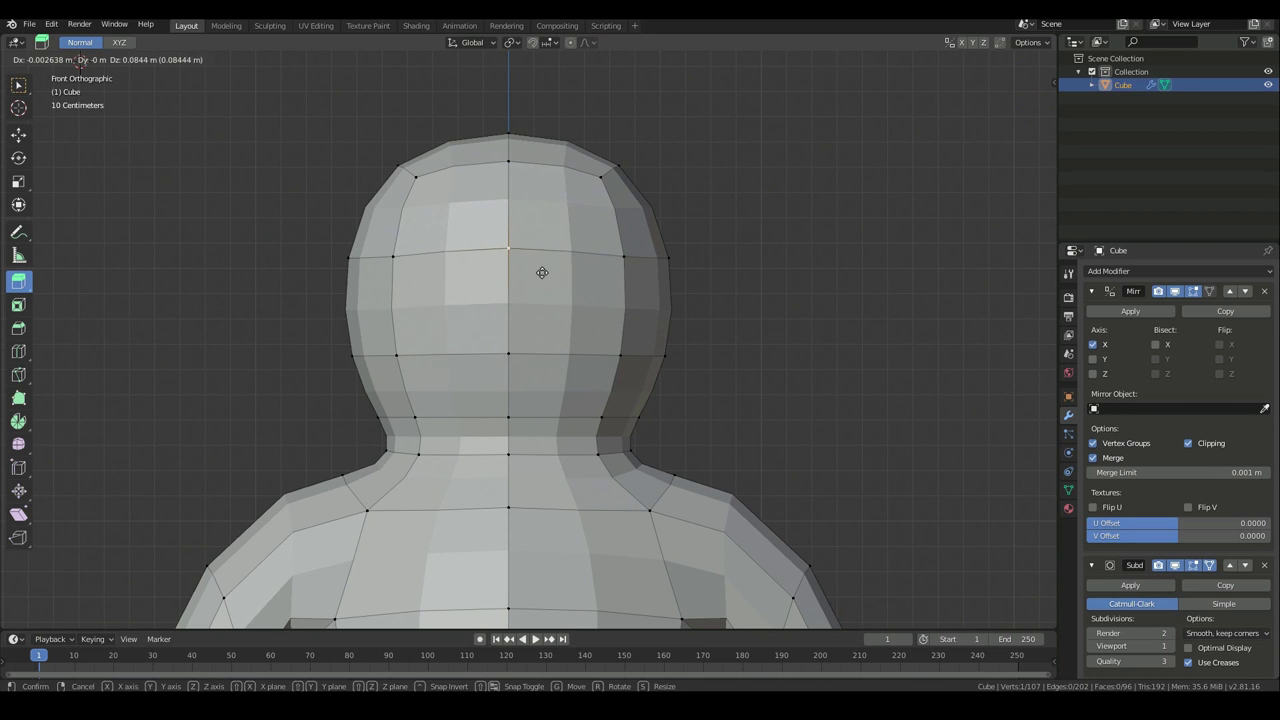
{"action": "left_click", "coordinate": [387, 263]}
Use Vertex Slide to bring the mirrored side vertices of the brow line slightly inward
{"action": "right_click", "coordinate": [387, 263]}
{"action": "key", "text": "g"}
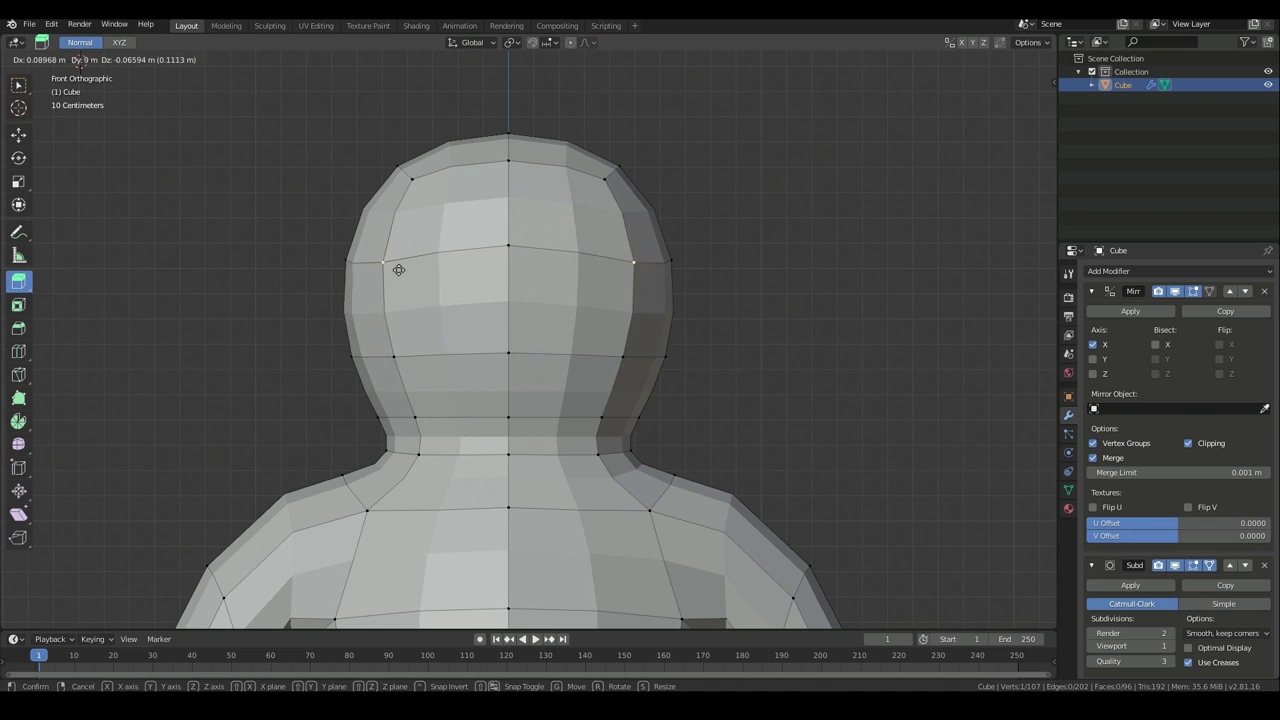
{"action": "right_click", "coordinate": [362, 253]}
{"action": "key", "text": "g"}
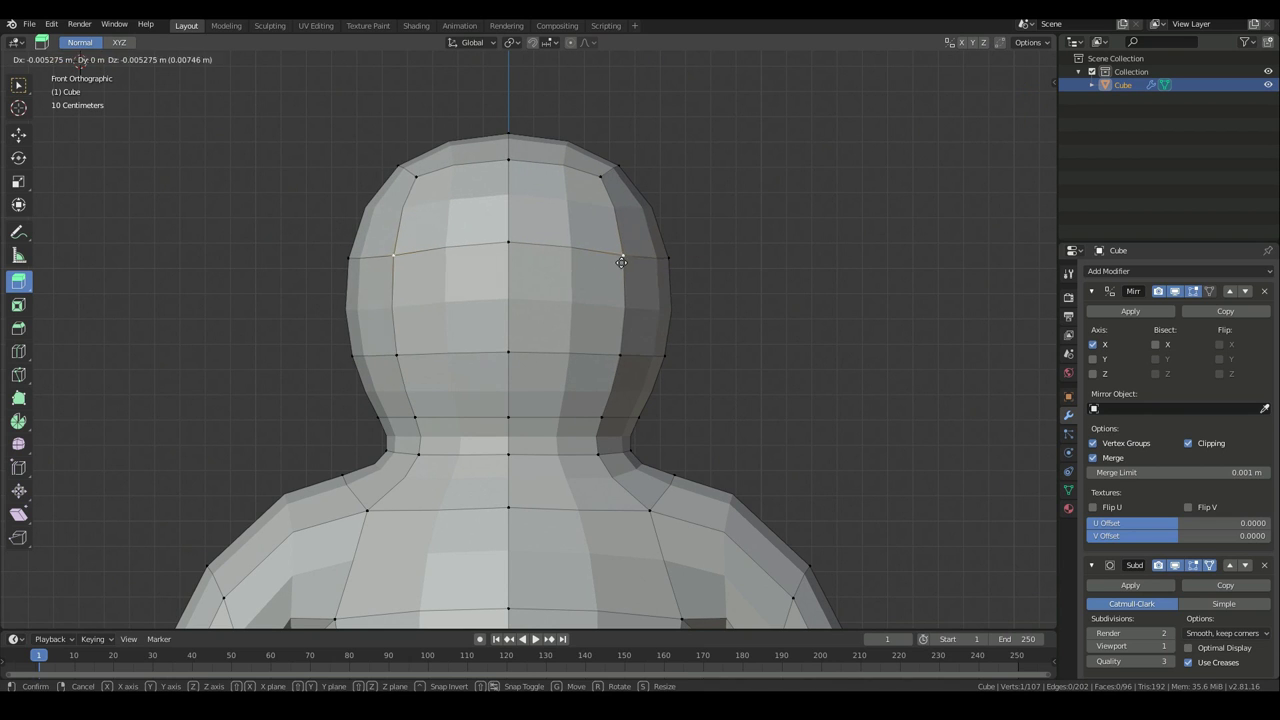
{"action": "key", "text": "Escape"}
{"action": "key", "text": "shift+v"}
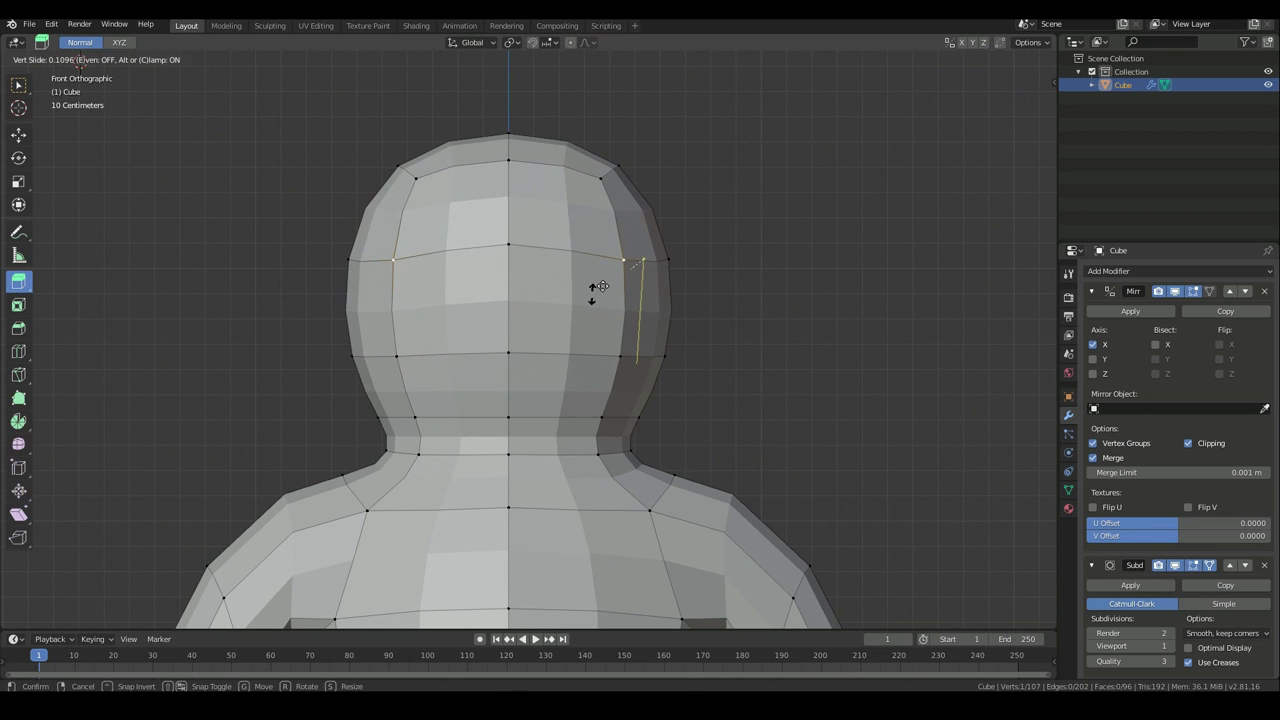
{"action": "left_click", "coordinate": [586, 315]}
{"action": "key", "text": "shift+v"}
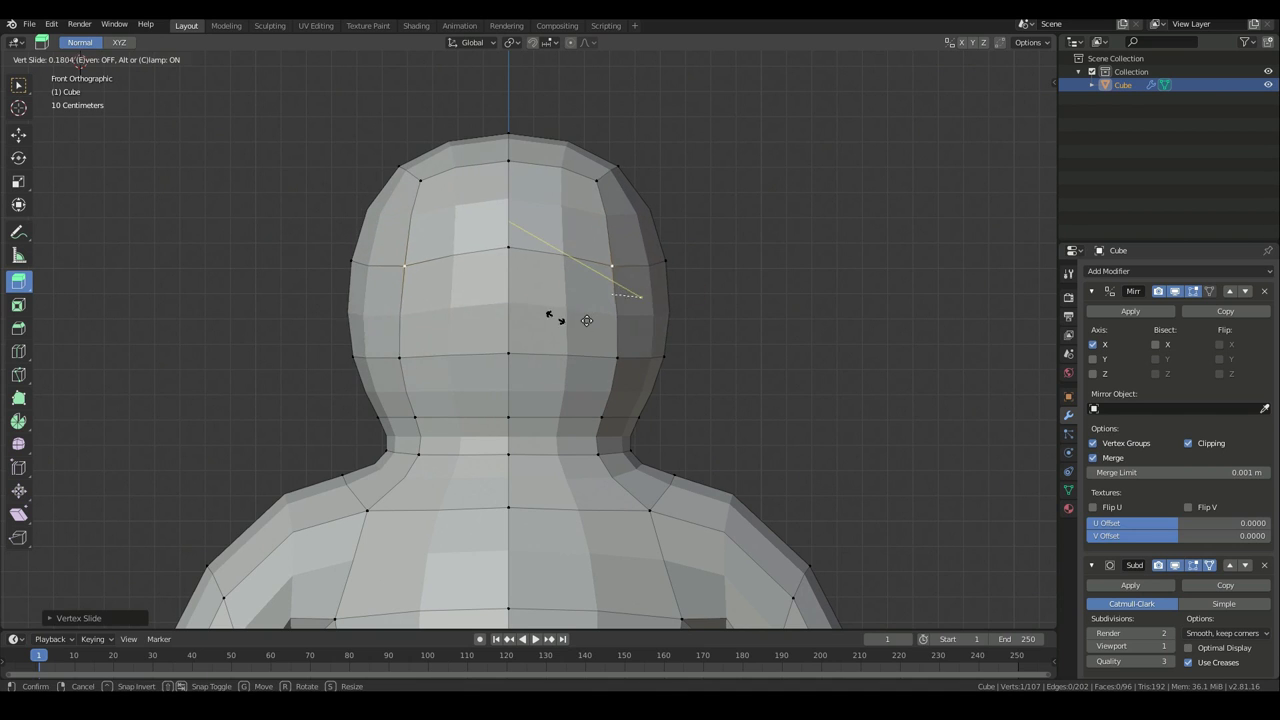
{"action": "left_click", "coordinate": [586, 320]}
Move the mirrored cheek vertices on the front of the head slightly upward
{"action": "left_click", "coordinate": [606, 355], "text": "alt"}
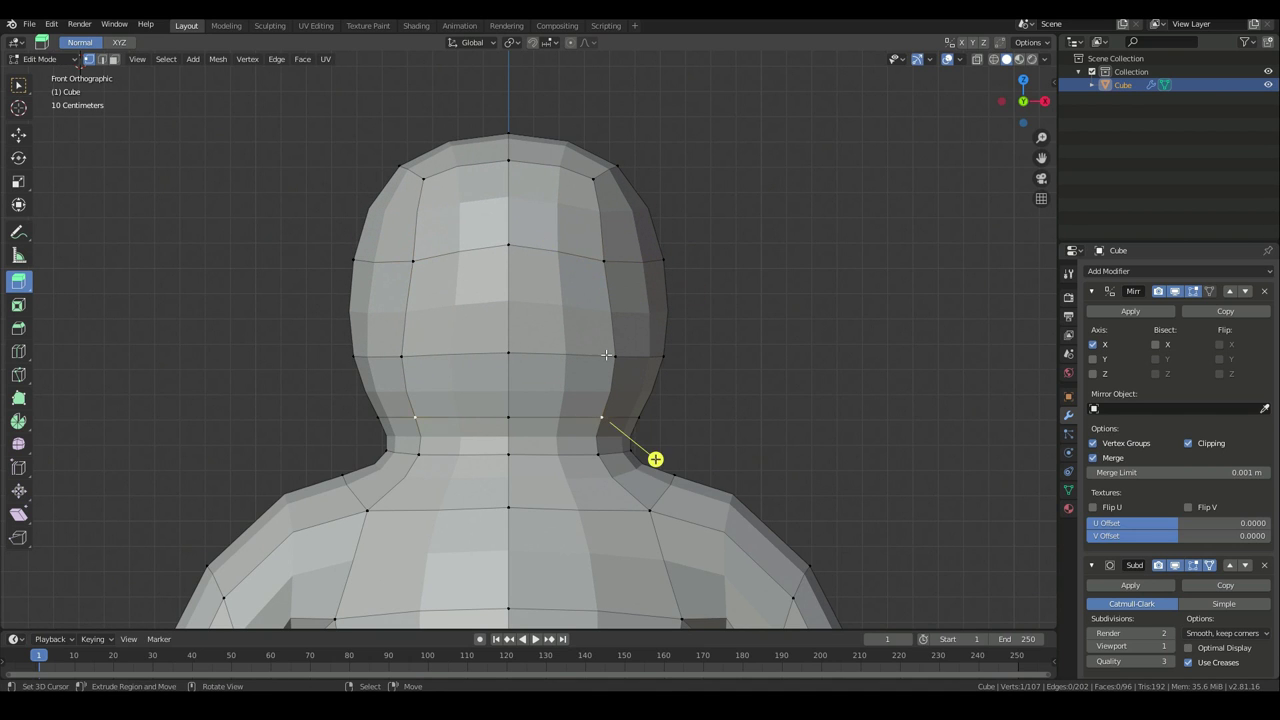
{"action": "key", "text": "g"}
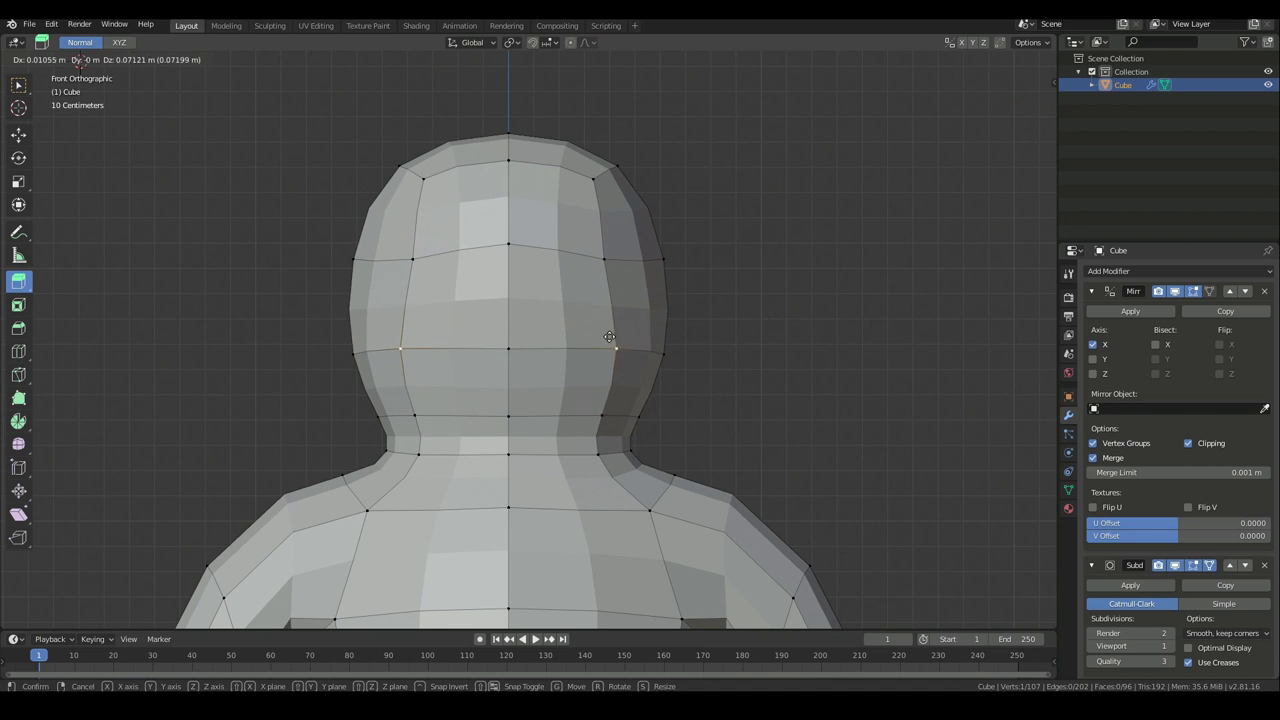
{"action": "left_click", "coordinate": [619, 343]}
Move the mirrored jaw vertices inward and lower the center vertex of the chin
{"action": "left_click", "coordinate": [604, 415], "text": "alt"}
{"action": "key", "text": "g"}
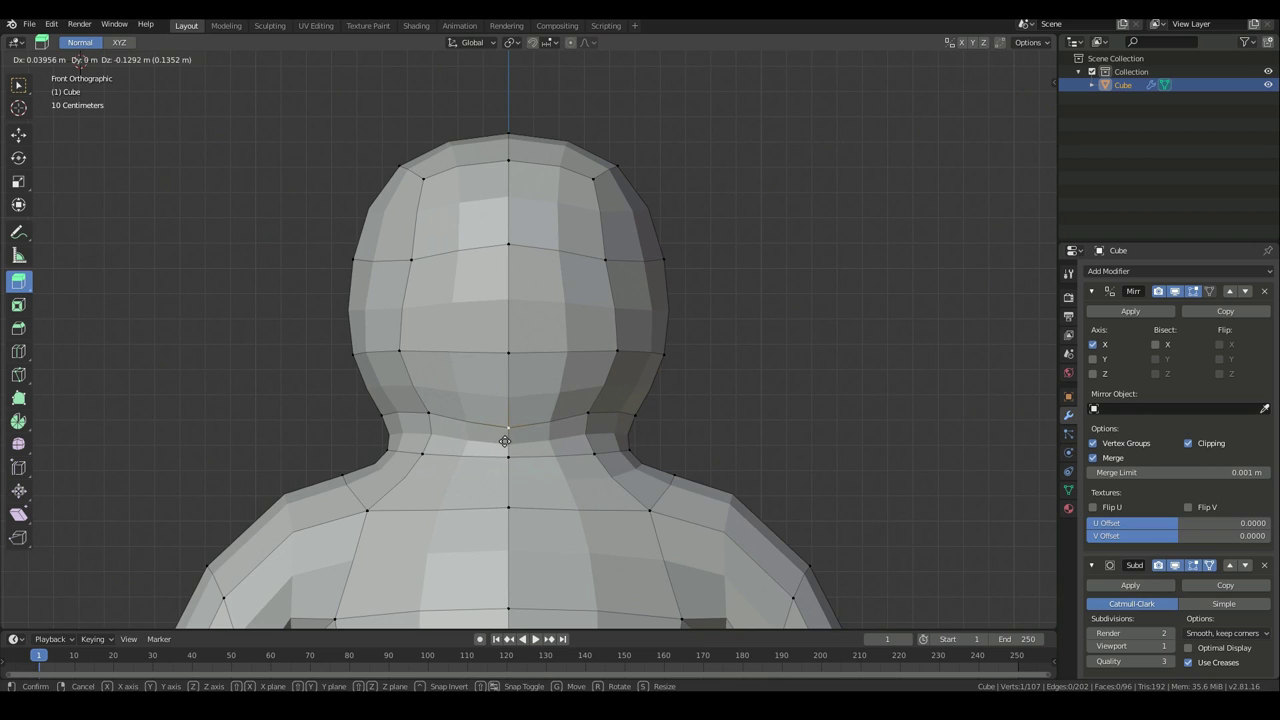
{"action": "left_click", "coordinate": [505, 441]}
Add a single loop cut around the neck just below the chin
{"action": "middle_click_drag", "start_coordinate": [505, 441], "coordinate": [602, 444]}
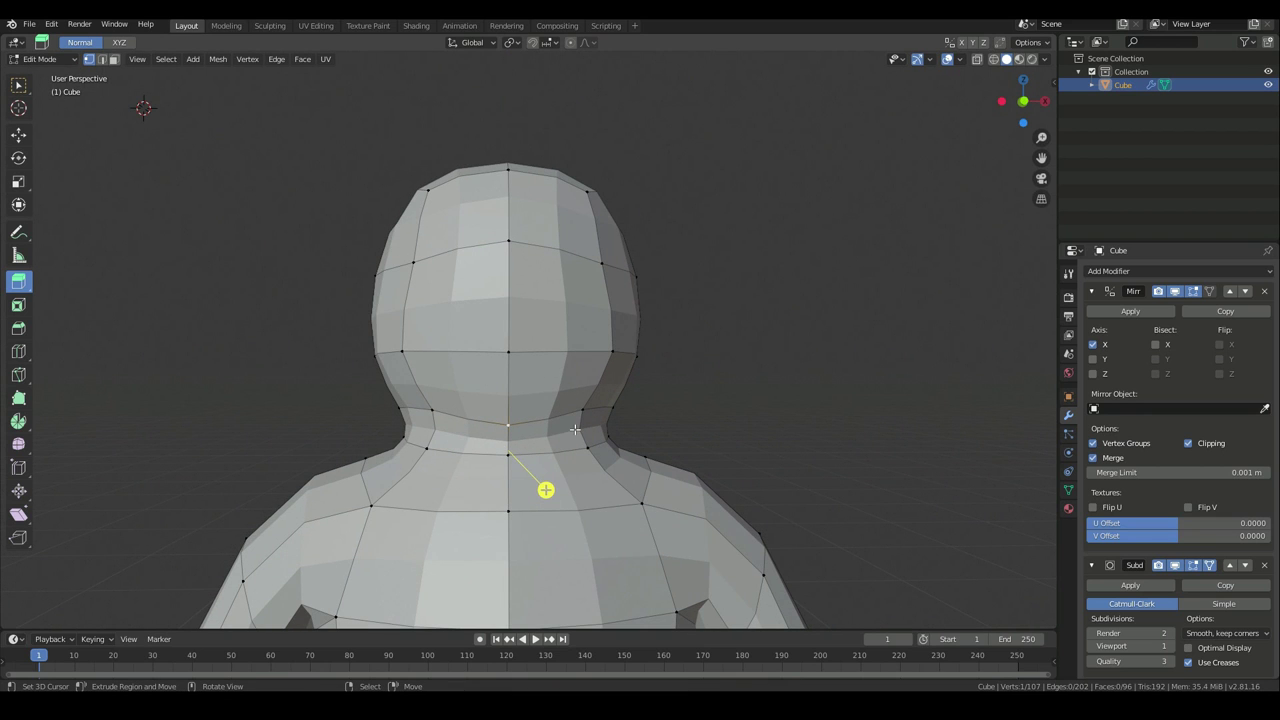
{"action": "left_click", "coordinate": [19, 353]}
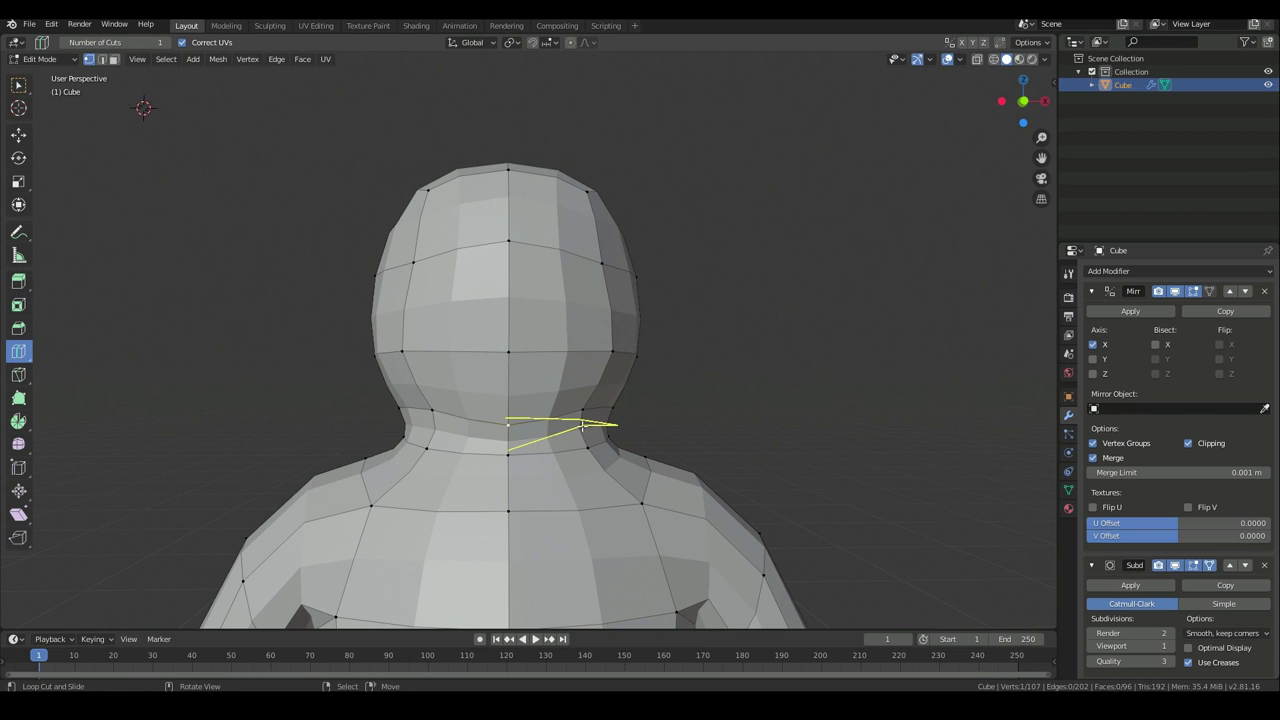
{"action": "left_click", "coordinate": [508, 436]}
{"action": "left_click", "coordinate": [510, 436]}
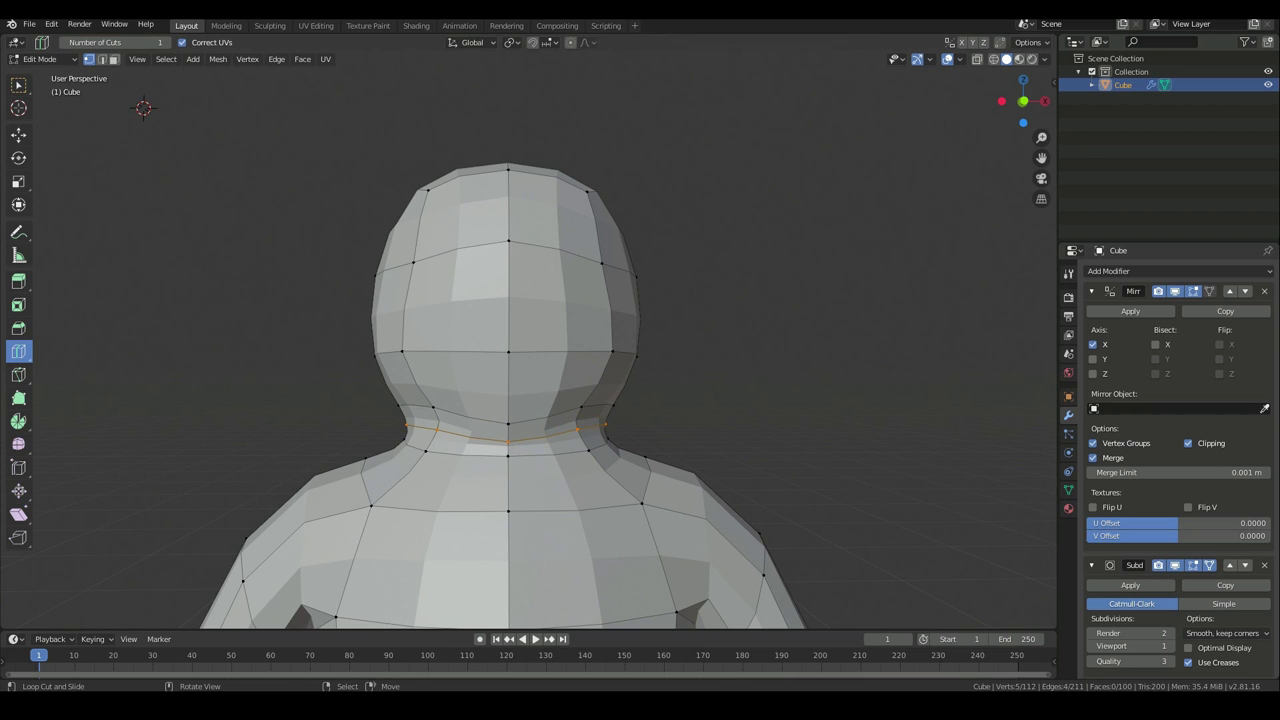
Edge-slide the new neck loop slightly downward
{"action": "left_click", "coordinate": [18, 134]}
{"action": "middle_click_drag", "start_coordinate": [679, 502], "coordinate": [649, 460]}
{"action": "key", "text": "g"}
{"action": "key", "text": "g"}
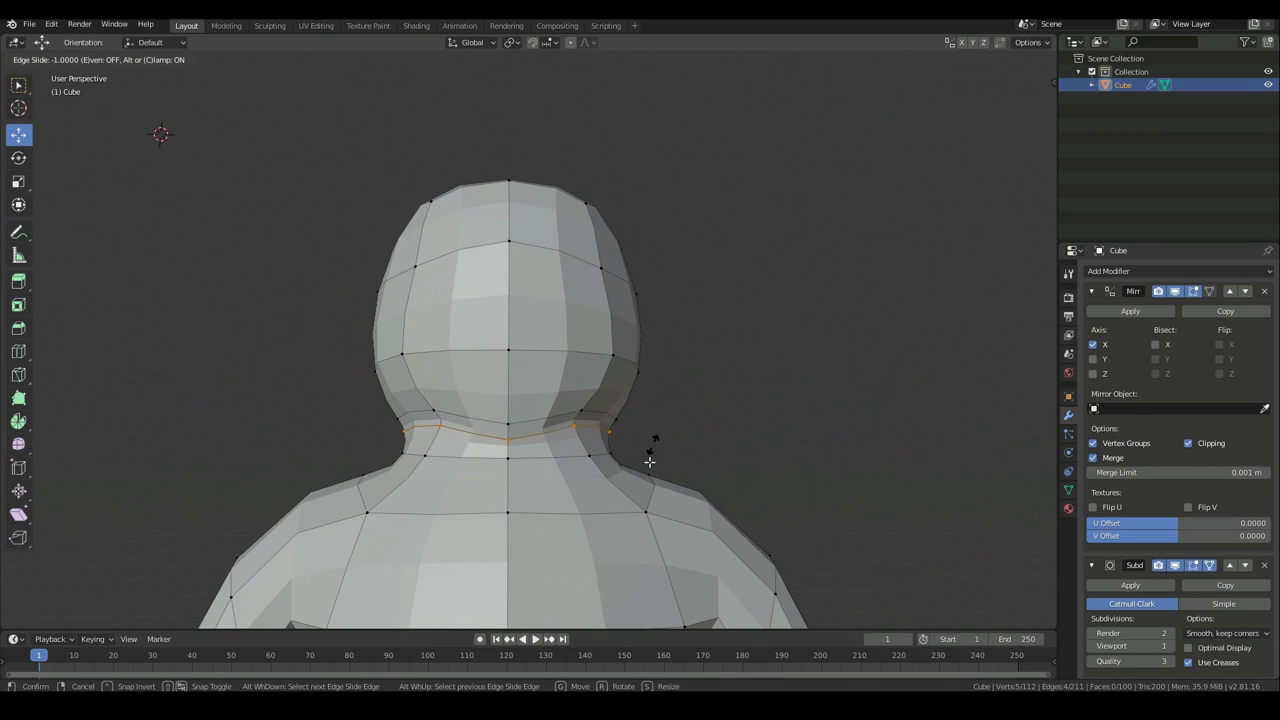
{"action": "left_click", "coordinate": [649, 460]}
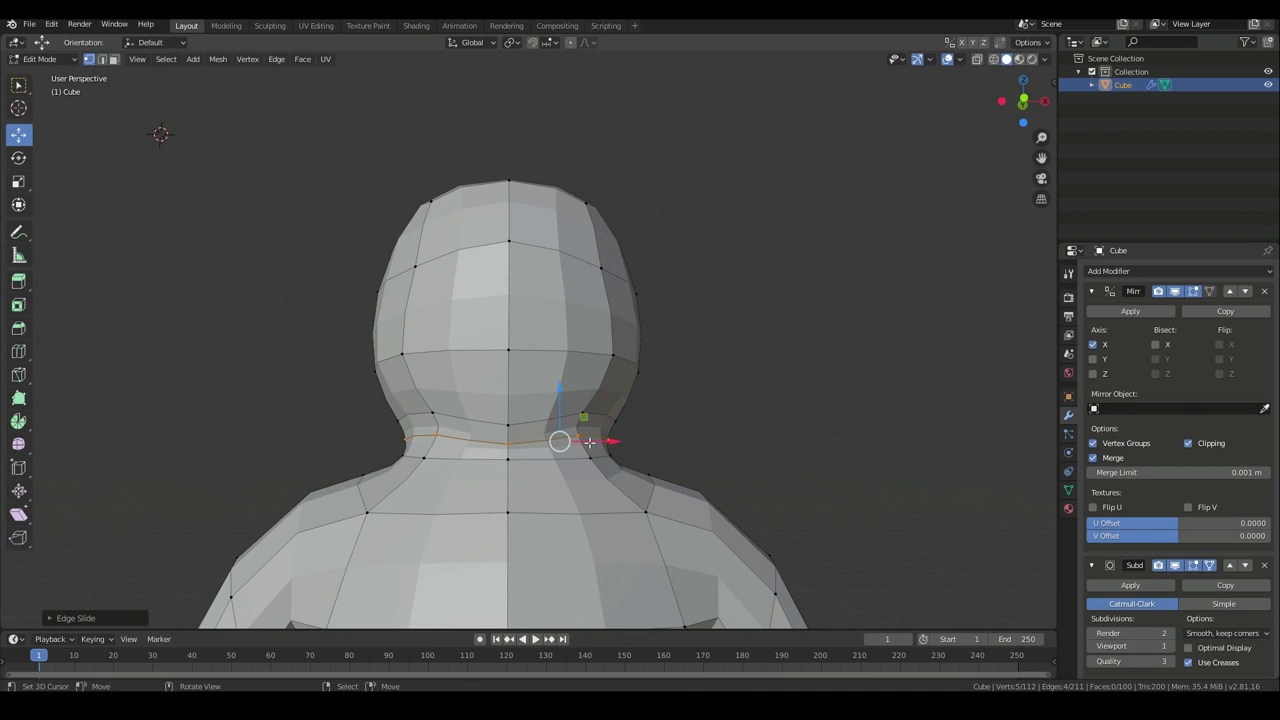
Scale the edge loop along the jawline slightly outward in two passes
{"action": "middle_click_drag", "start_coordinate": [649, 460], "coordinate": [536, 418]}
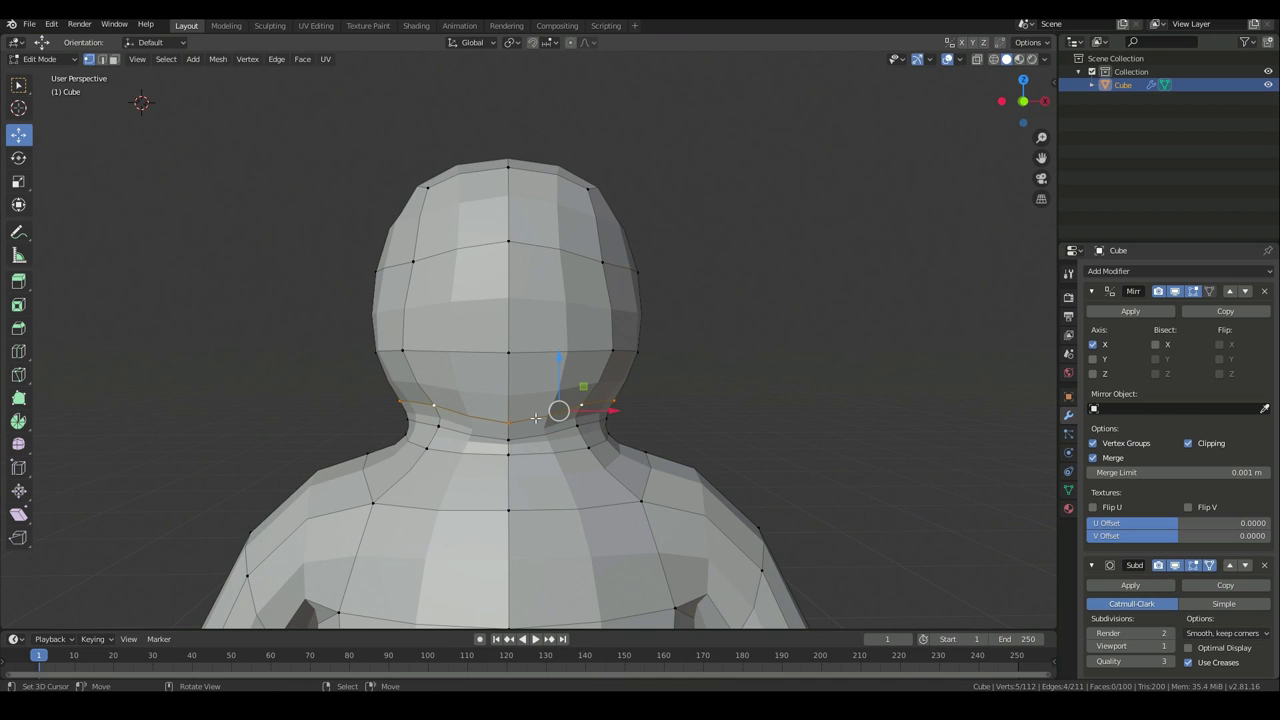
{"action": "key", "text": "s"}
{"action": "left_click", "coordinate": [757, 441]}
{"action": "mouse_move", "coordinate": [766, 440]}
{"action": "middle_mouse_down"}
{"action": "mouse_move", "coordinate": [700, 443]}
{"action": "mouse_move", "coordinate": [680, 430]}
{"action": "mouse_move", "coordinate": [746, 453]}
{"action": "mouse_move", "coordinate": [754, 434]}
{"action": "middle_mouse_up"}
{"action": "key", "text": "s"}
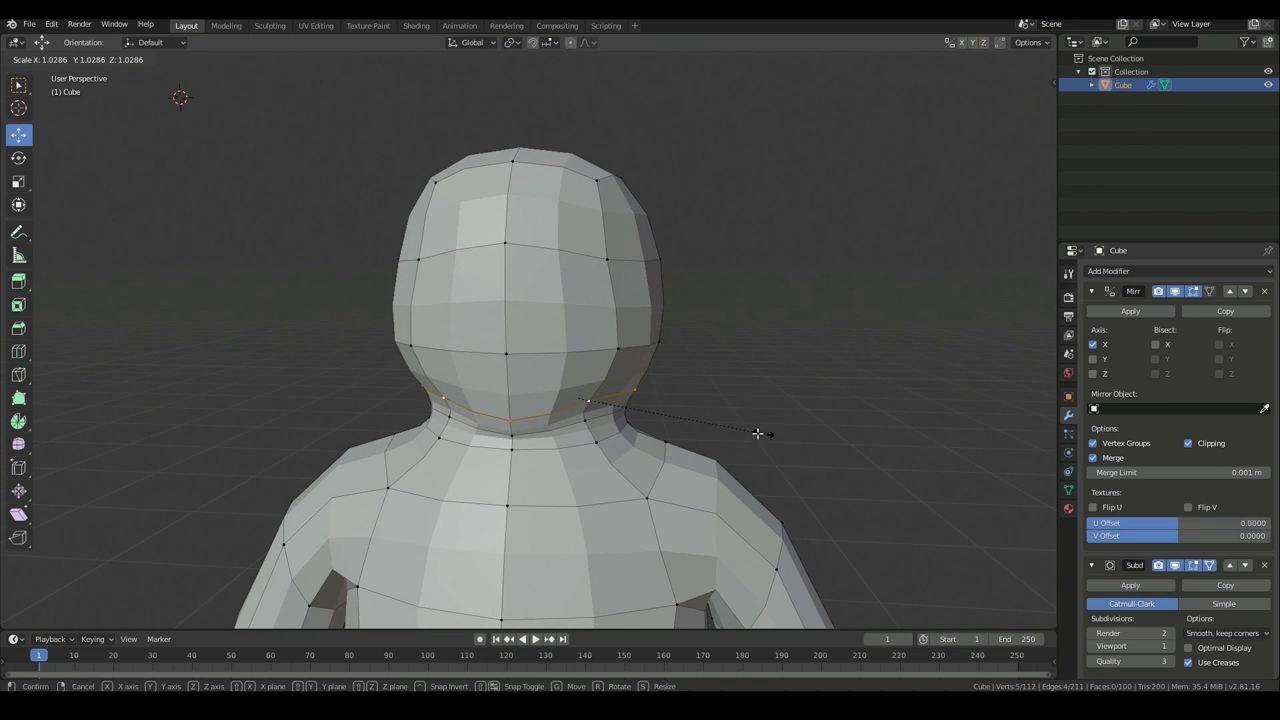
{"action": "left_click", "coordinate": [788, 446]}
Reposition the mirrored jaw vertices beside the chin, pulling them inward toward the center of the face
{"action": "left_click", "coordinate": [590, 402]}
{"action": "middle_click_drag", "start_coordinate": [585, 405], "coordinate": [622, 416]}
{"action": "key", "text": "g"}
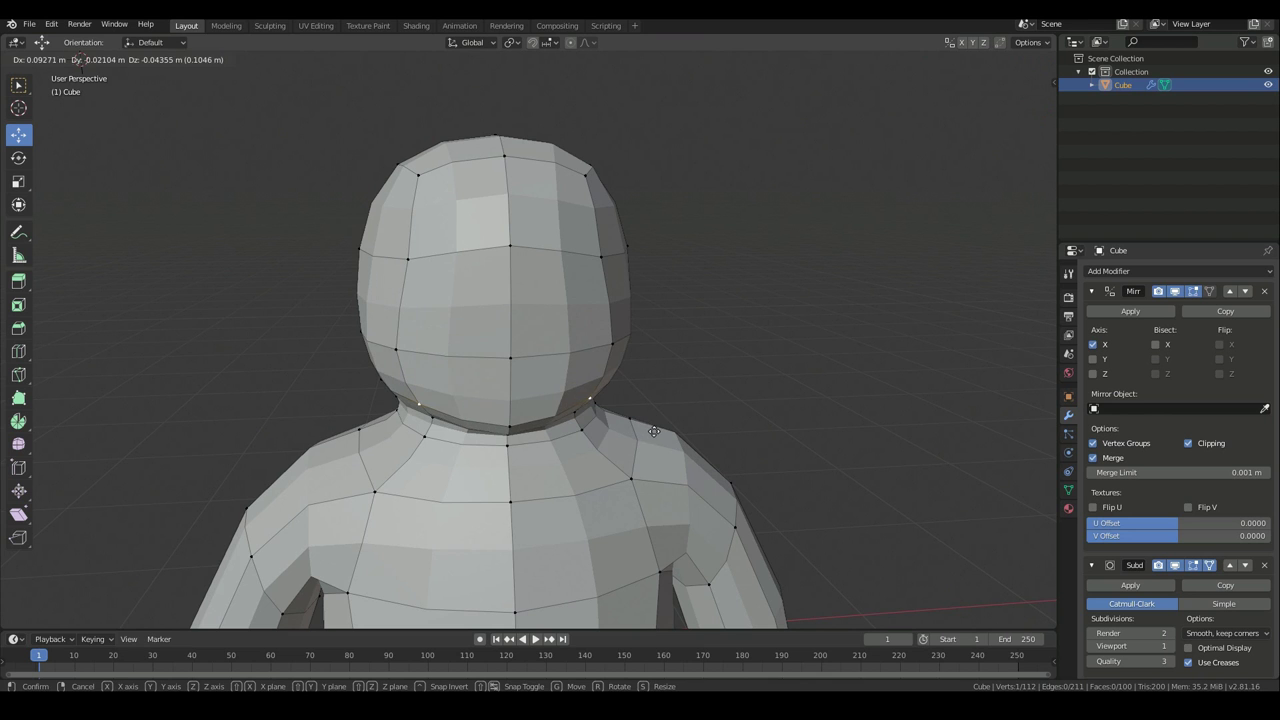
{"action": "left_click", "coordinate": [647, 426]}
{"action": "mouse_move", "coordinate": [647, 426]}
{"action": "middle_mouse_down"}
{"action": "mouse_move", "coordinate": [585, 401]}
{"action": "mouse_move", "coordinate": [660, 404]}
{"action": "middle_mouse_up"}
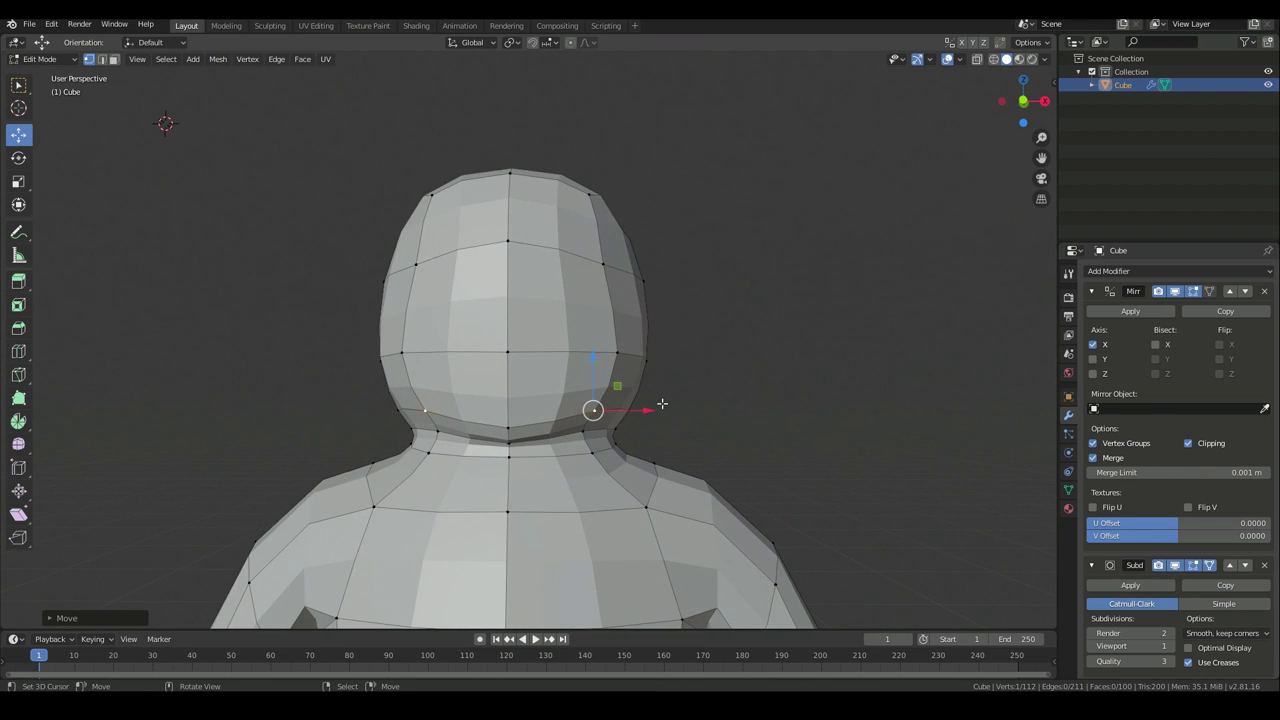
{"action": "key", "text": "KP_1"}
{"action": "key", "text": "g"}
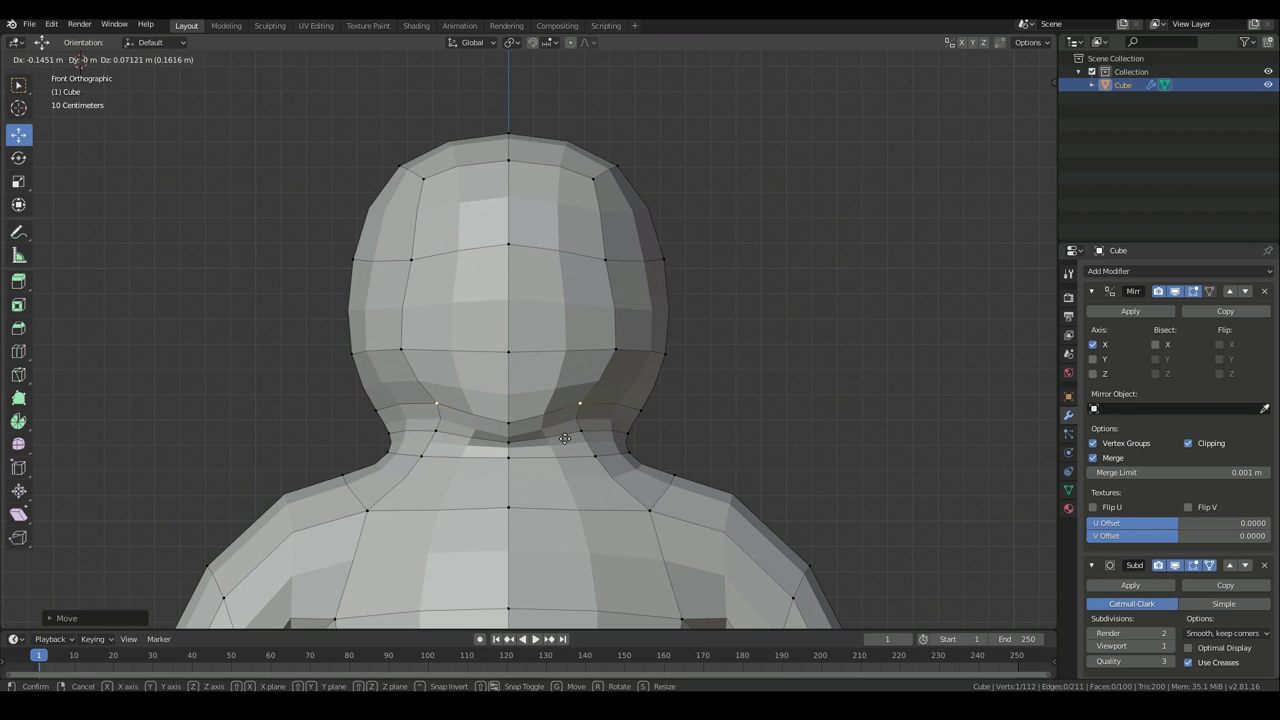
{"action": "left_click", "coordinate": [566, 441]}
{"action": "middle_click_drag", "start_coordinate": [566, 441], "coordinate": [523, 434]}
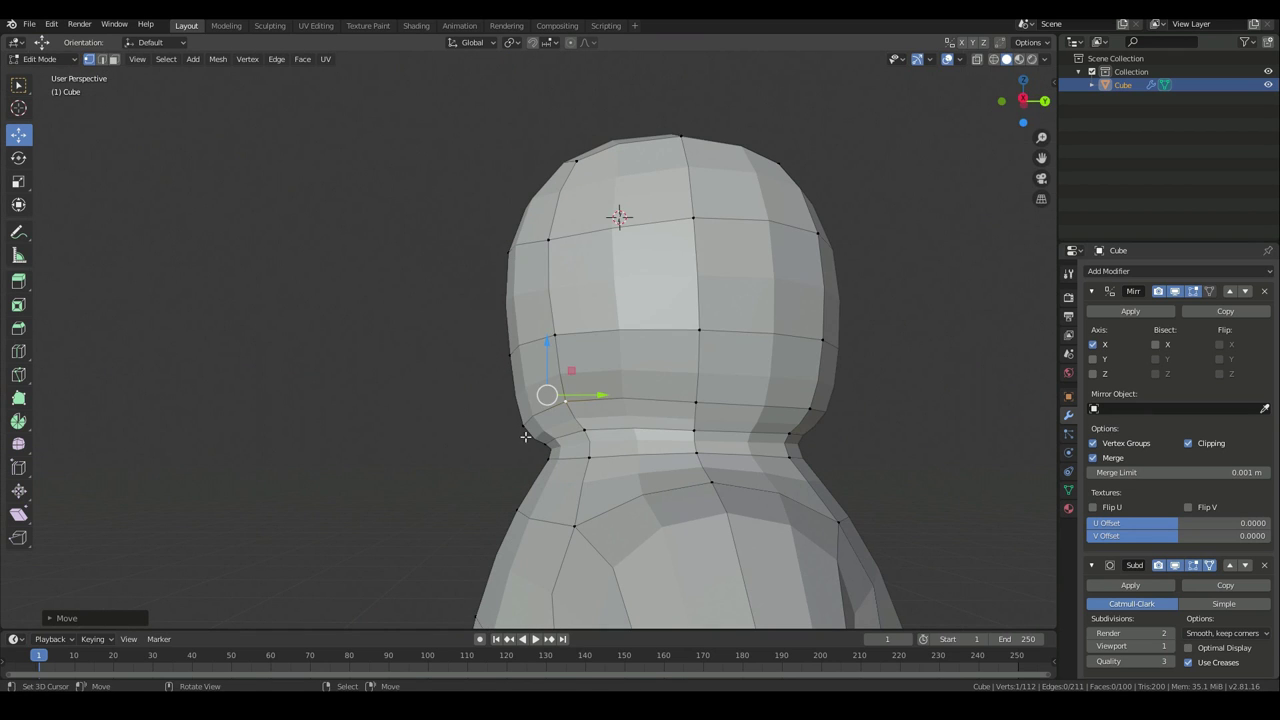
{"action": "key", "text": "g"}
{"action": "left_click", "coordinate": [518, 437]}
Move the mirrored cheek vertices back along the head and lower the mirrored brow vertices
{"action": "left_click", "coordinate": [566, 336]}
{"action": "key", "text": "g"}
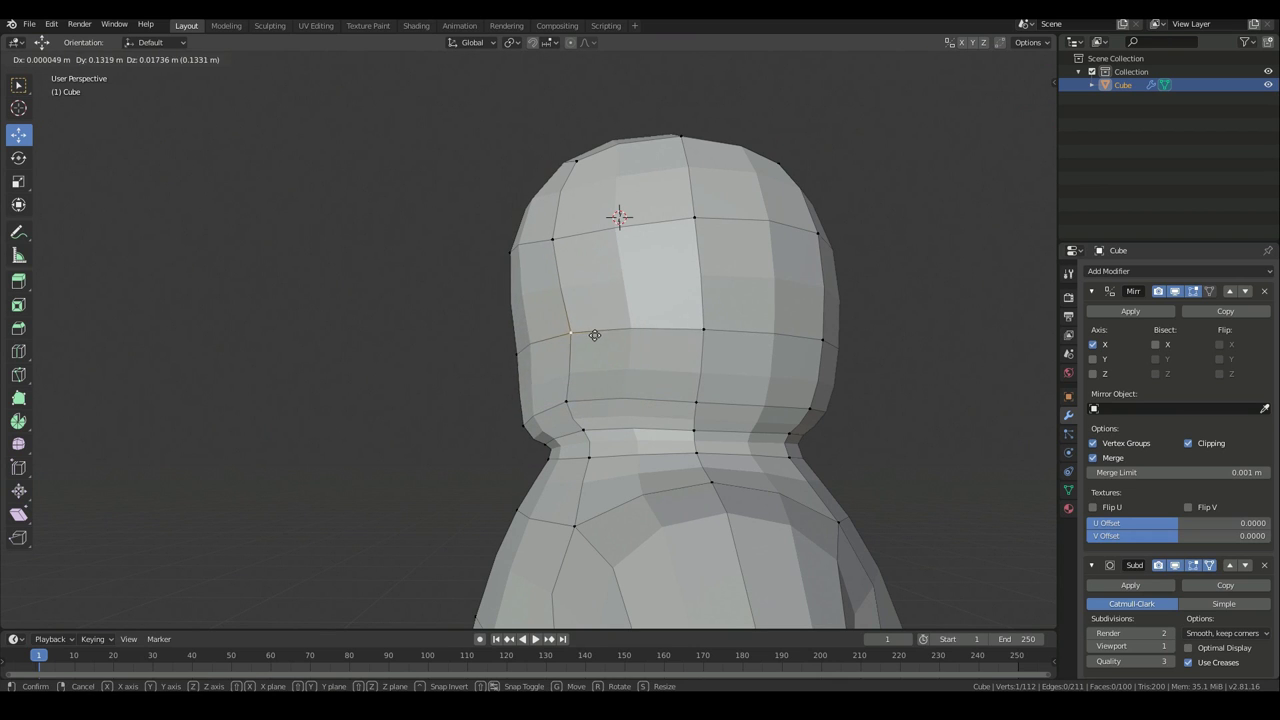
{"action": "left_click", "coordinate": [570, 334]}
{"action": "key", "text": "g"}
{"action": "left_click", "coordinate": [637, 334]}
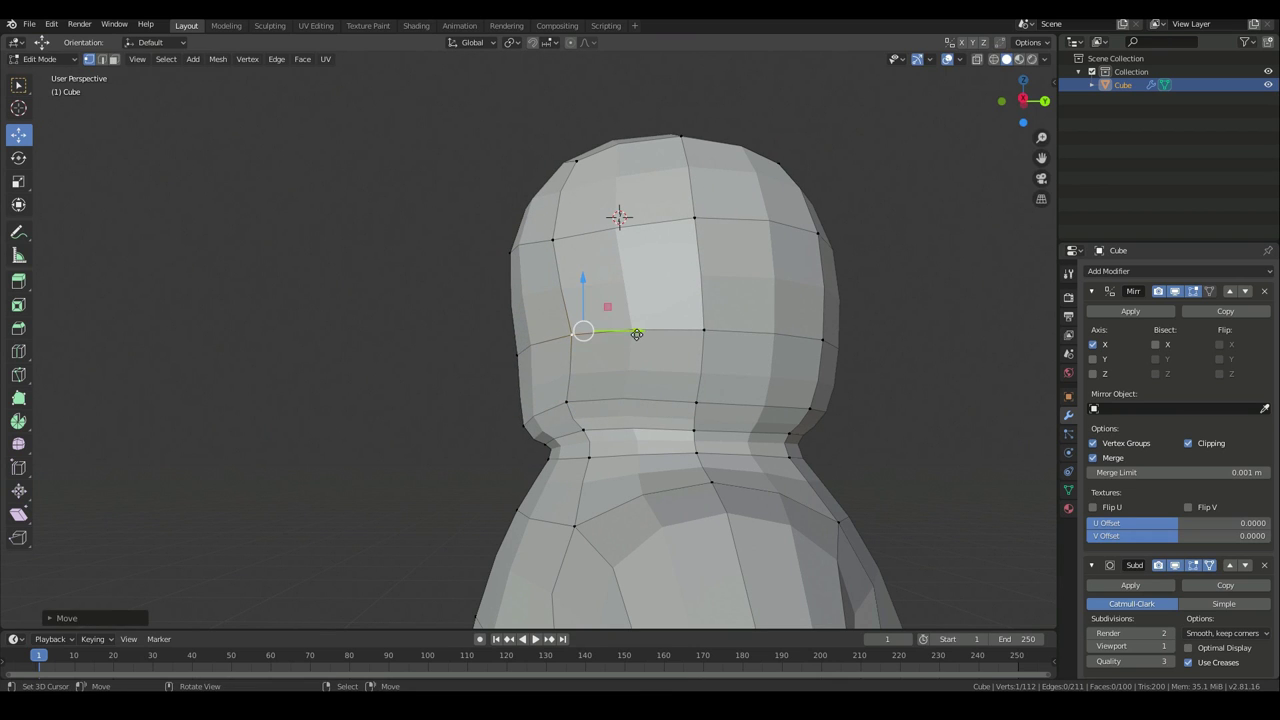
{"action": "left_click", "coordinate": [556, 243]}
{"action": "key", "text": "g"}
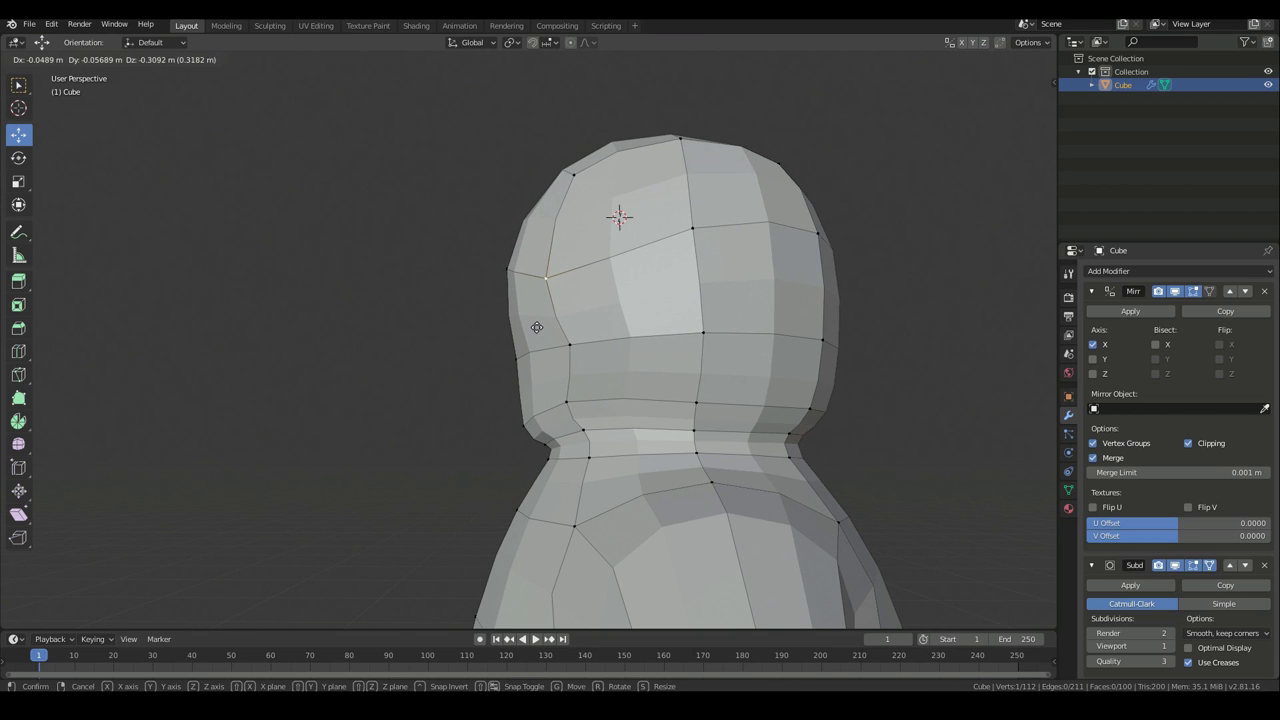
{"action": "left_click", "coordinate": [537, 330]}
Pull the mirrored jaw vertices slightly forward and push the cheek vertices above them slightly back
{"action": "left_click", "coordinate": [566, 401]}
{"action": "key", "text": "g"}
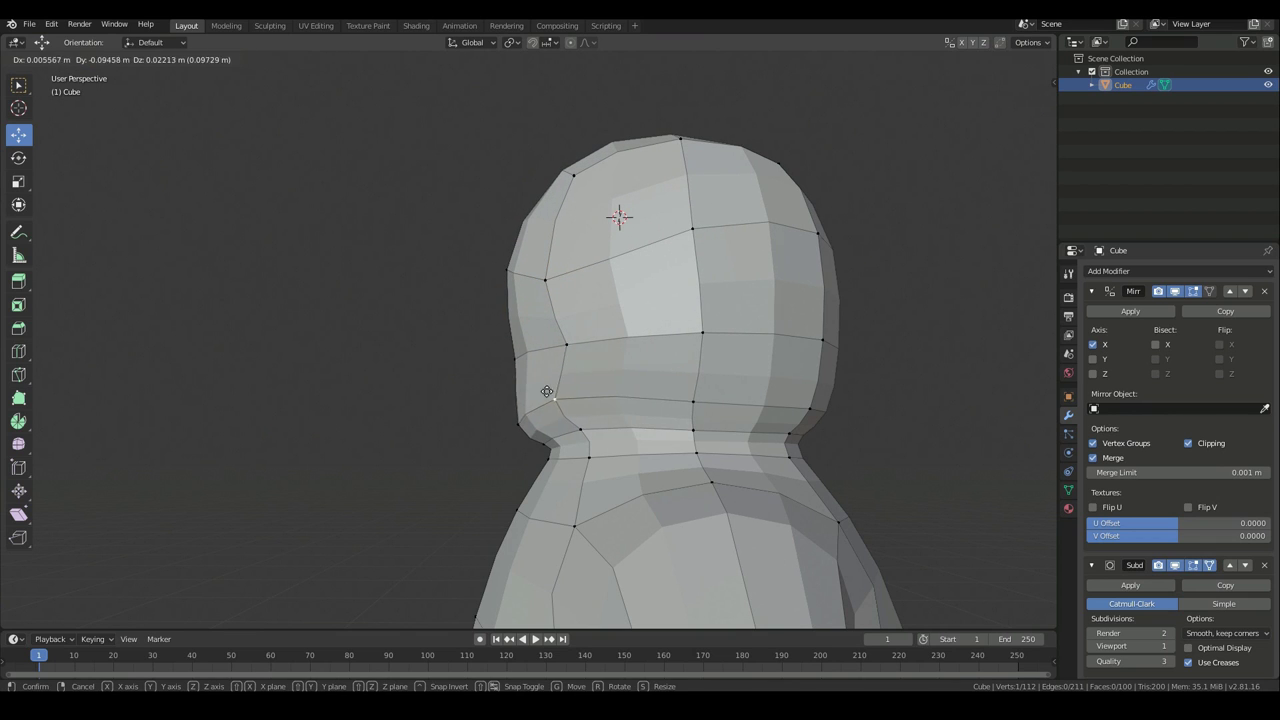
{"action": "left_click", "coordinate": [534, 389]}
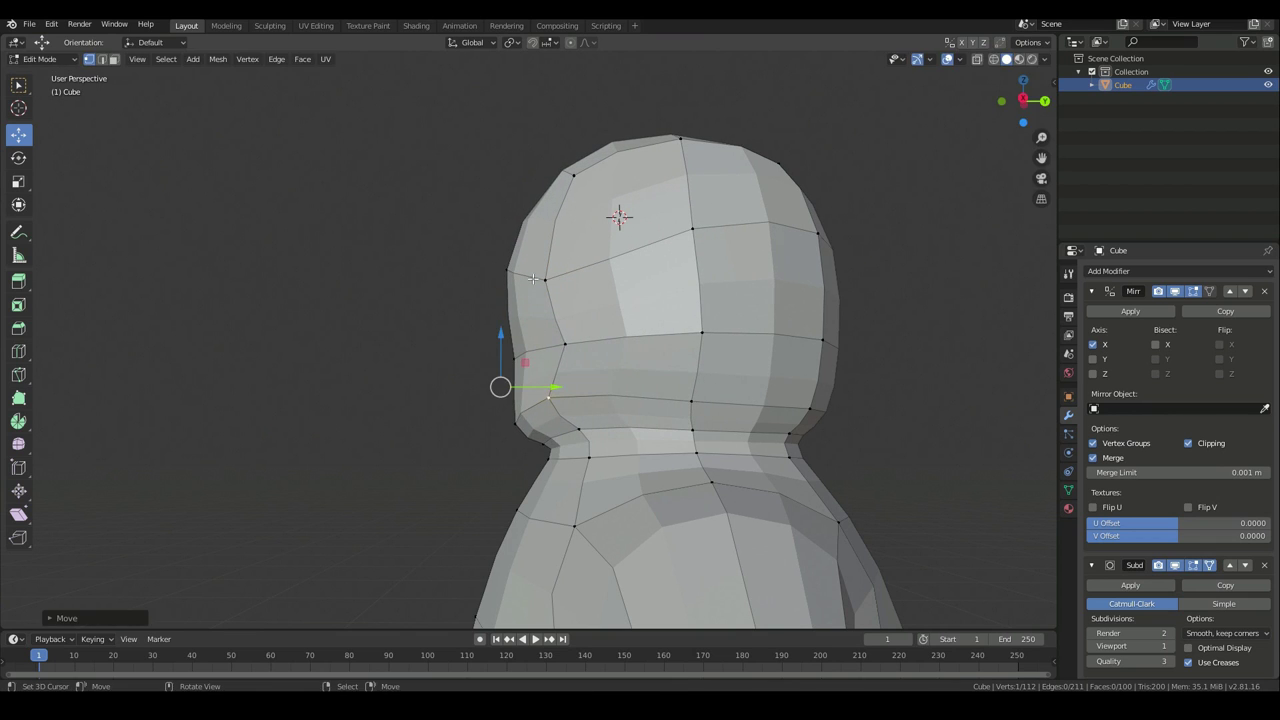
{"action": "left_click", "coordinate": [565, 344]}
{"action": "key", "text": "g"}
{"action": "left_click", "coordinate": [588, 352]}
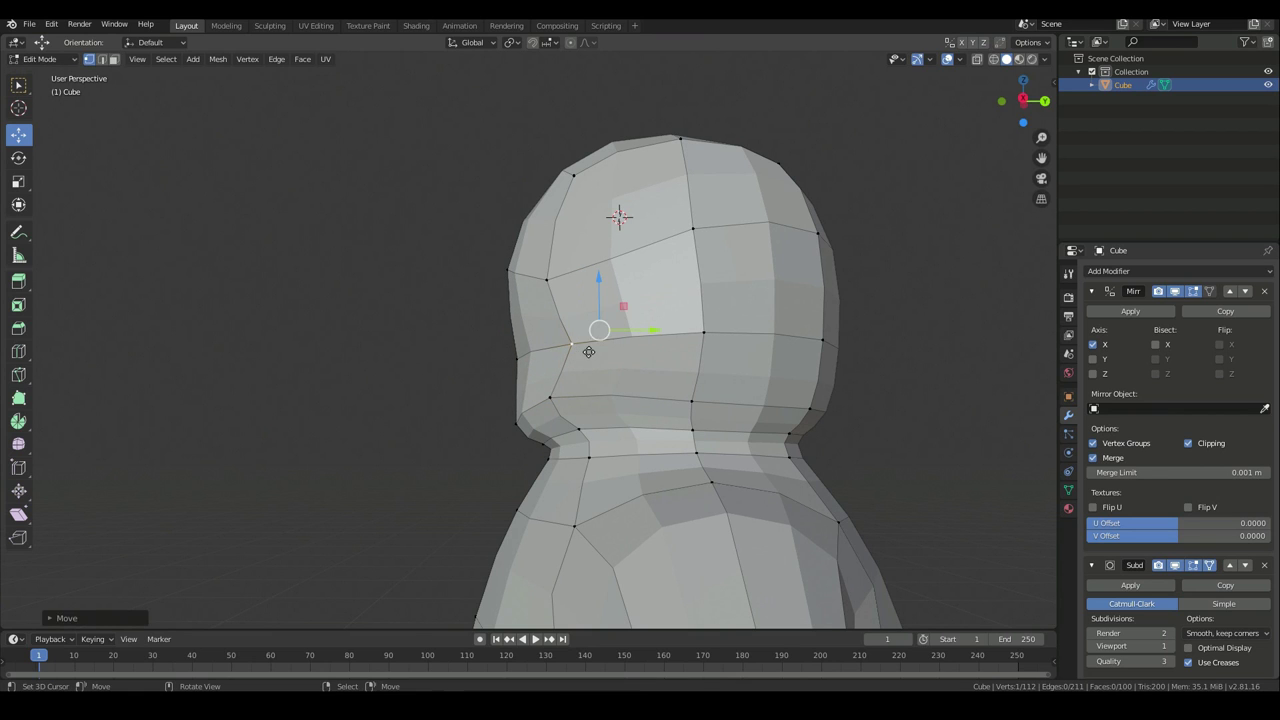
Adjust the center chin vertex and lower the center brow vertex slightly
{"action": "left_click", "coordinate": [517, 421]}
{"action": "key", "text": "g"}
{"action": "left_click", "coordinate": [512, 430]}
{"action": "key", "text": "g"}
{"action": "left_click", "coordinate": [523, 437]}
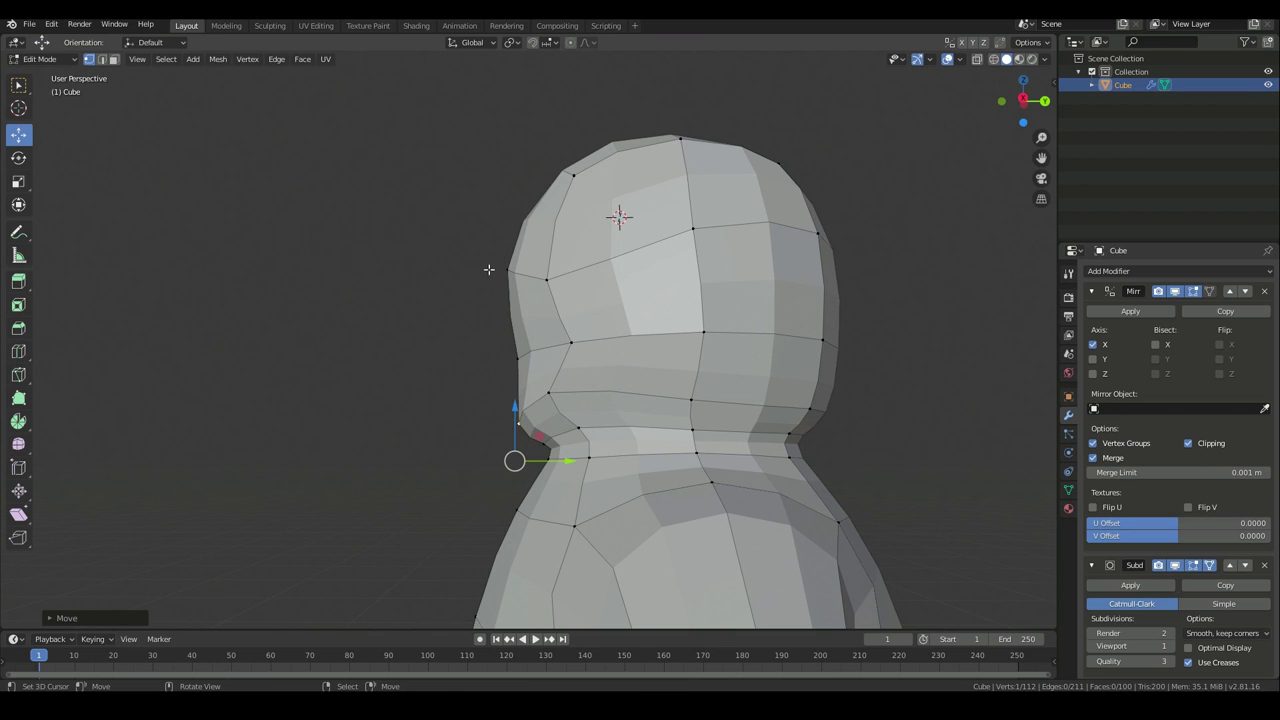
{"action": "middle_click_drag", "start_coordinate": [576, 421], "coordinate": [733, 431]}
{"action": "left_click", "coordinate": [511, 272]}
{"action": "key", "text": "g"}
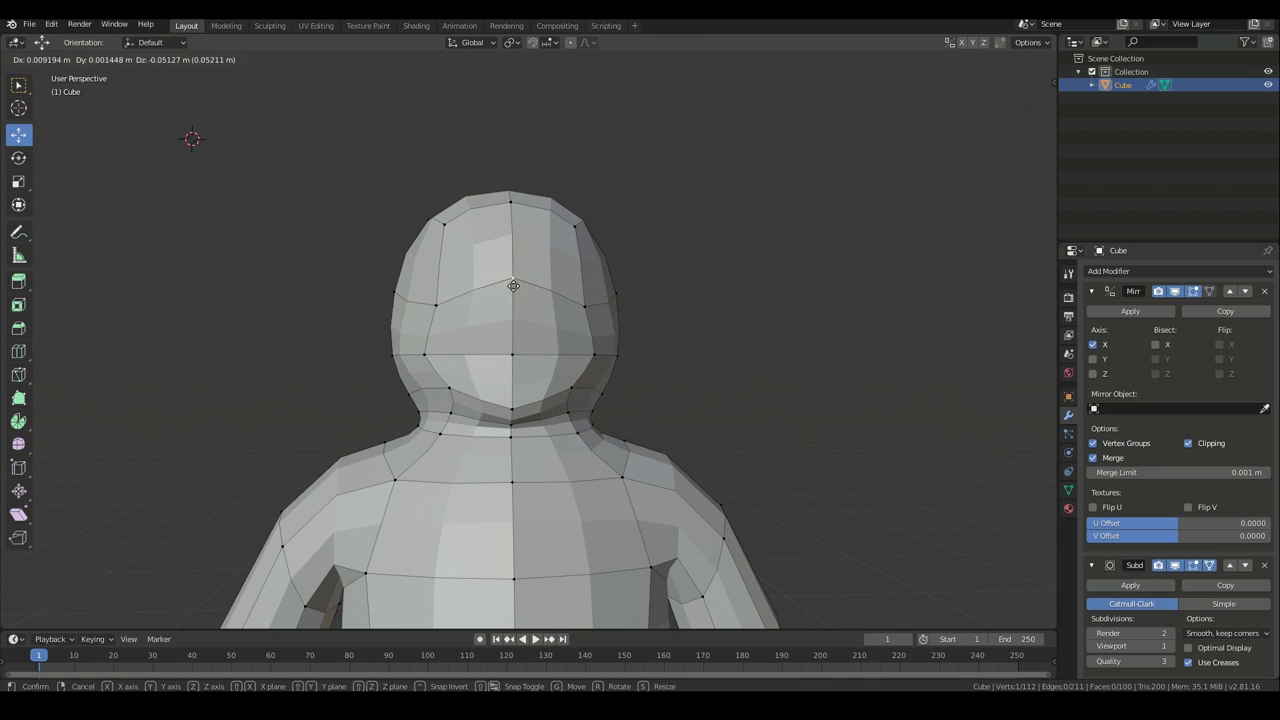
{"action": "left_click", "coordinate": [514, 285]}
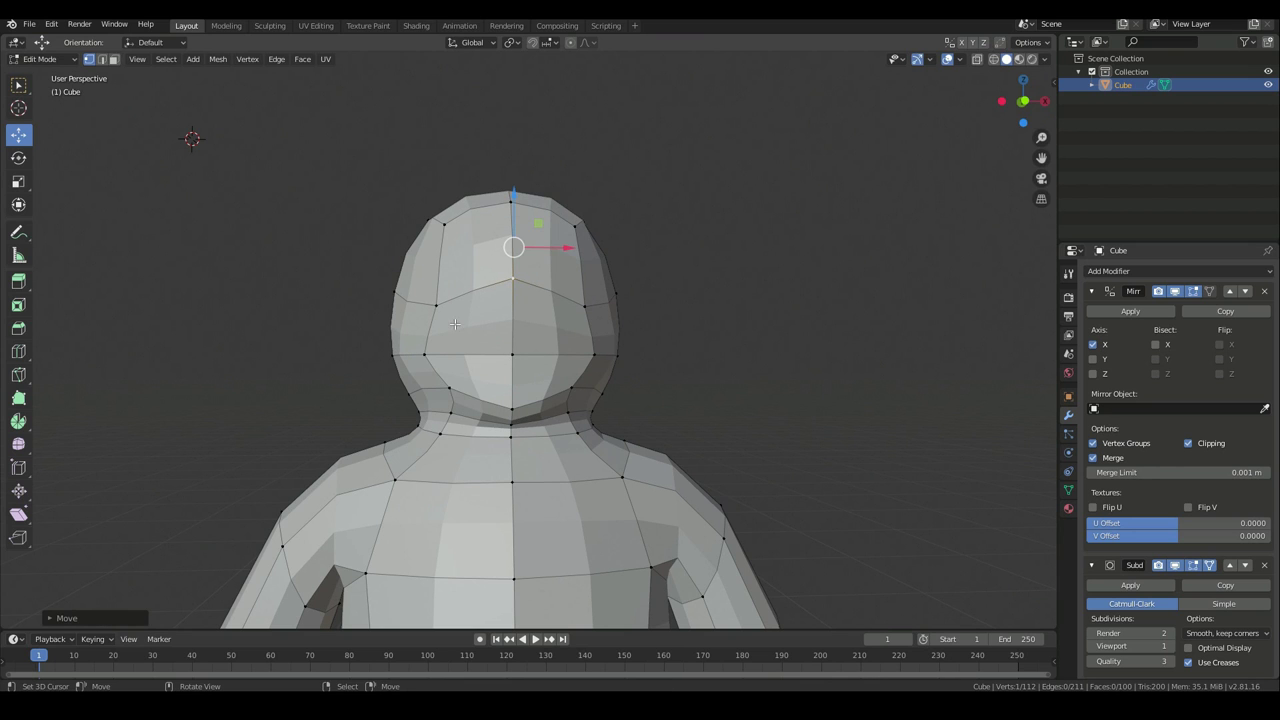
Move the brow, cheek and jaw vertices outlining the front of the face slightly inward
{"action": "key", "text": "KP_1"}
{"action": "scroll", "coordinate": [570, 305], "scroll_direction": "up", "scroll_amount": 2}
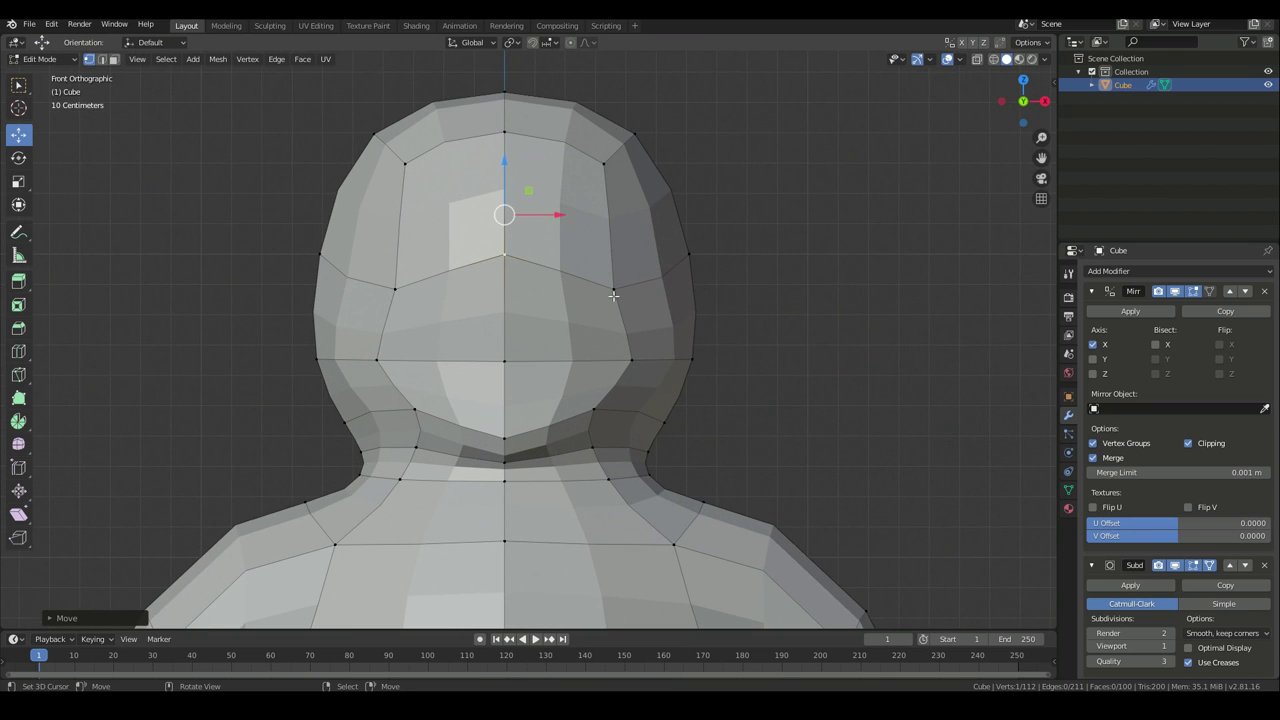
{"action": "left_click", "coordinate": [636, 364]}
{"action": "key", "text": "g"}
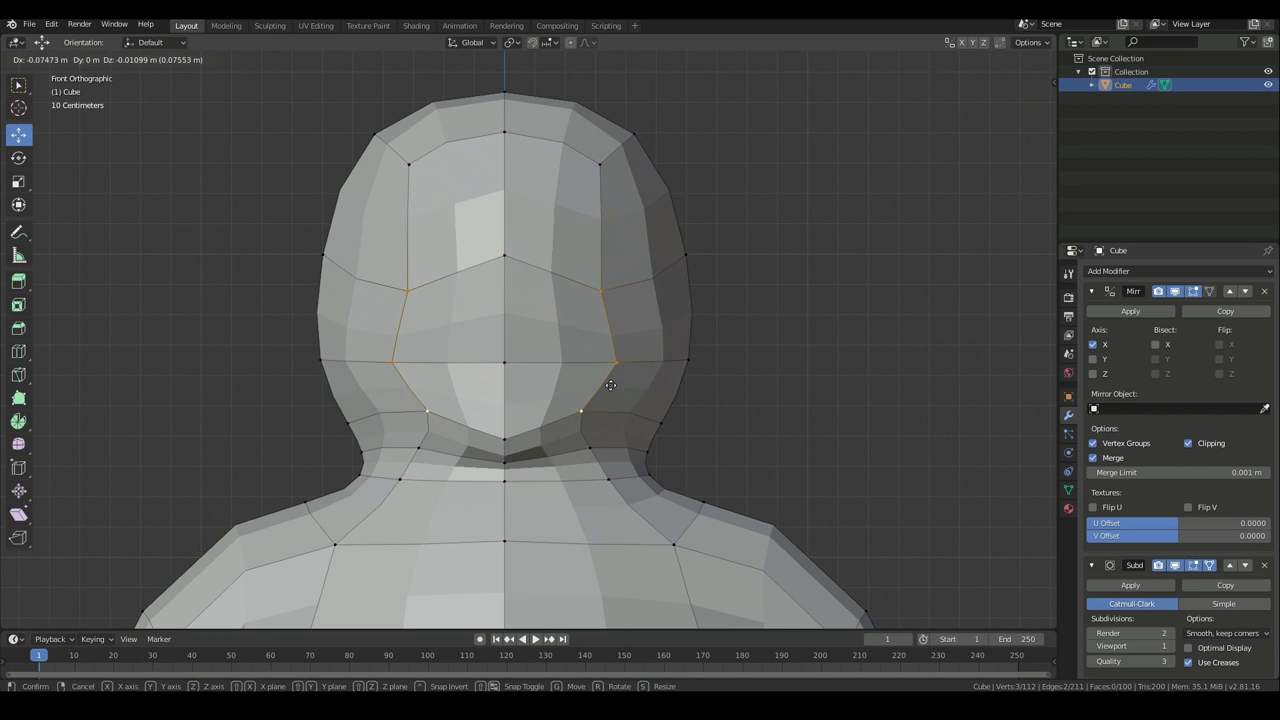
{"action": "right_click", "coordinate": [642, 384]}
{"action": "key", "text": "g"}
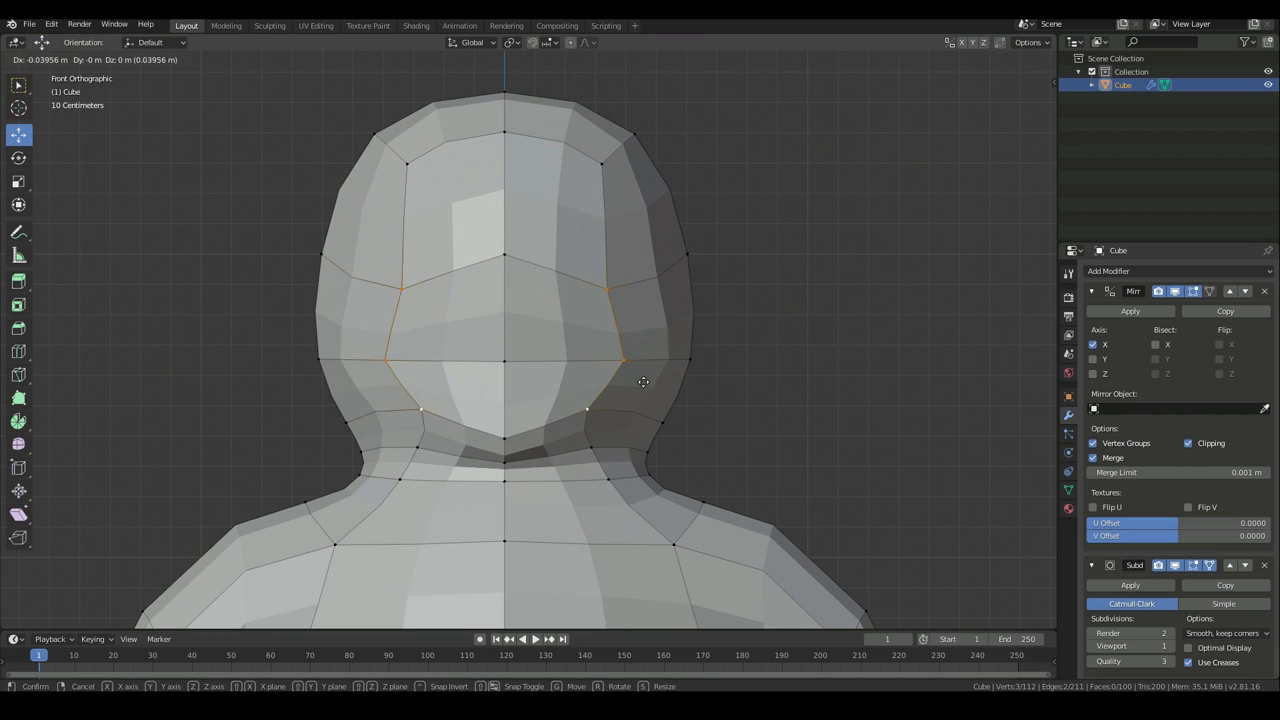
{"action": "left_click", "coordinate": [642, 381]}
Select the two stacked faces at the front of the lower face and extrude them forward as a muzzle
{"action": "middle_click_drag", "start_coordinate": [790, 420], "coordinate": [729, 423]}
{"action": "scroll", "coordinate": [431, 292], "scroll_direction": "up", "scroll_amount": 3}
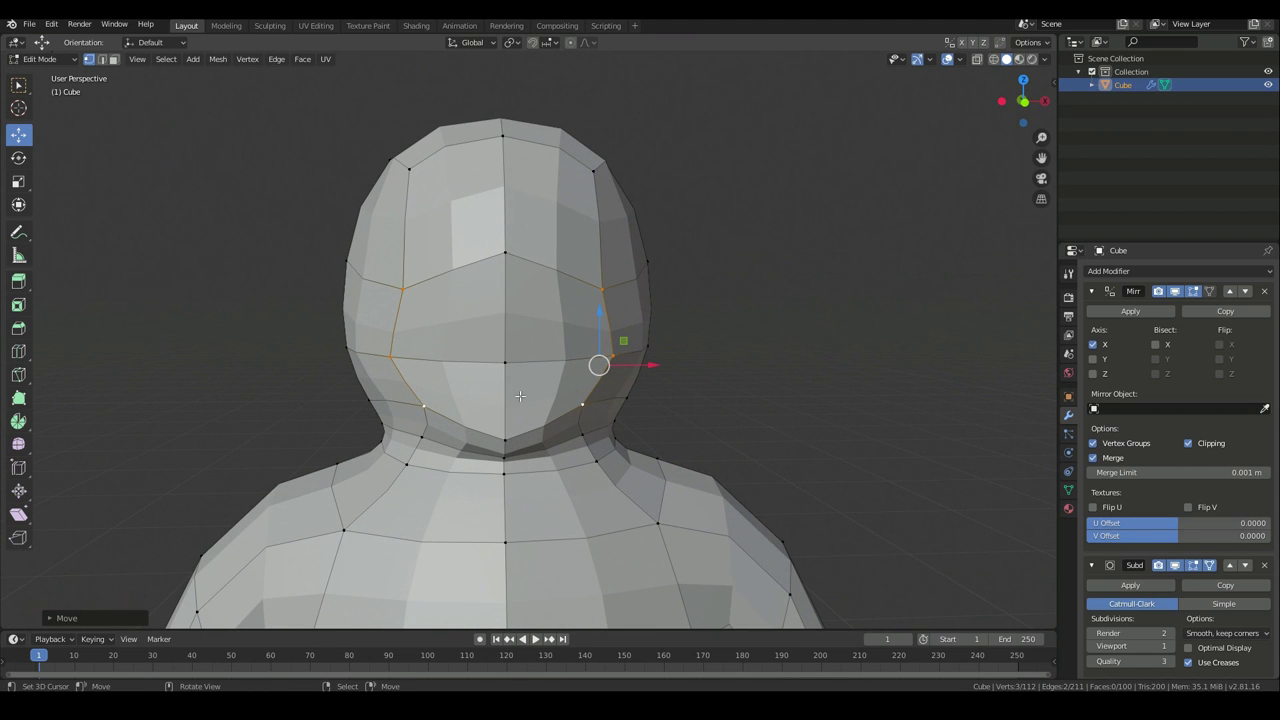
{"action": "left_click", "coordinate": [115, 60]}
{"action": "left_click", "coordinate": [488, 302]}
{"action": "left_click", "coordinate": [520, 394], "text": "shift"}
{"action": "middle_click_drag", "start_coordinate": [520, 394], "coordinate": [560, 383]}
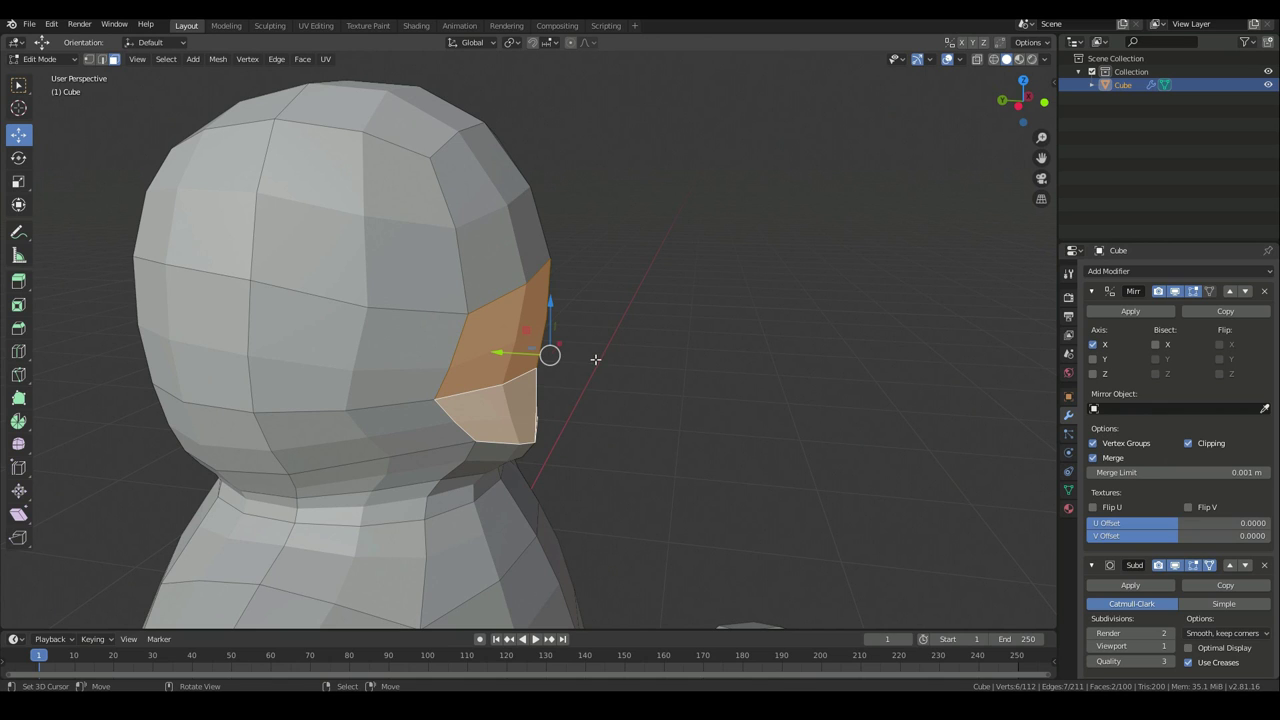
{"action": "left_click", "coordinate": [18, 328]}
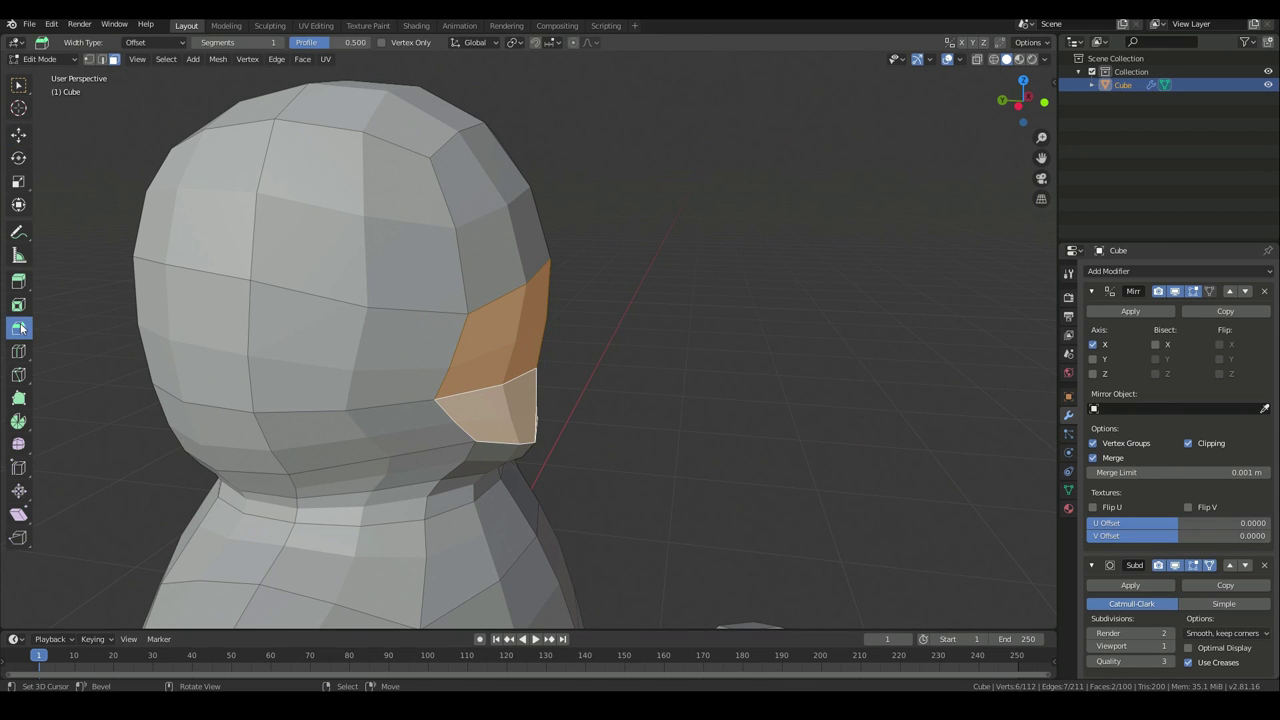
{"action": "left_click", "coordinate": [12, 281]}
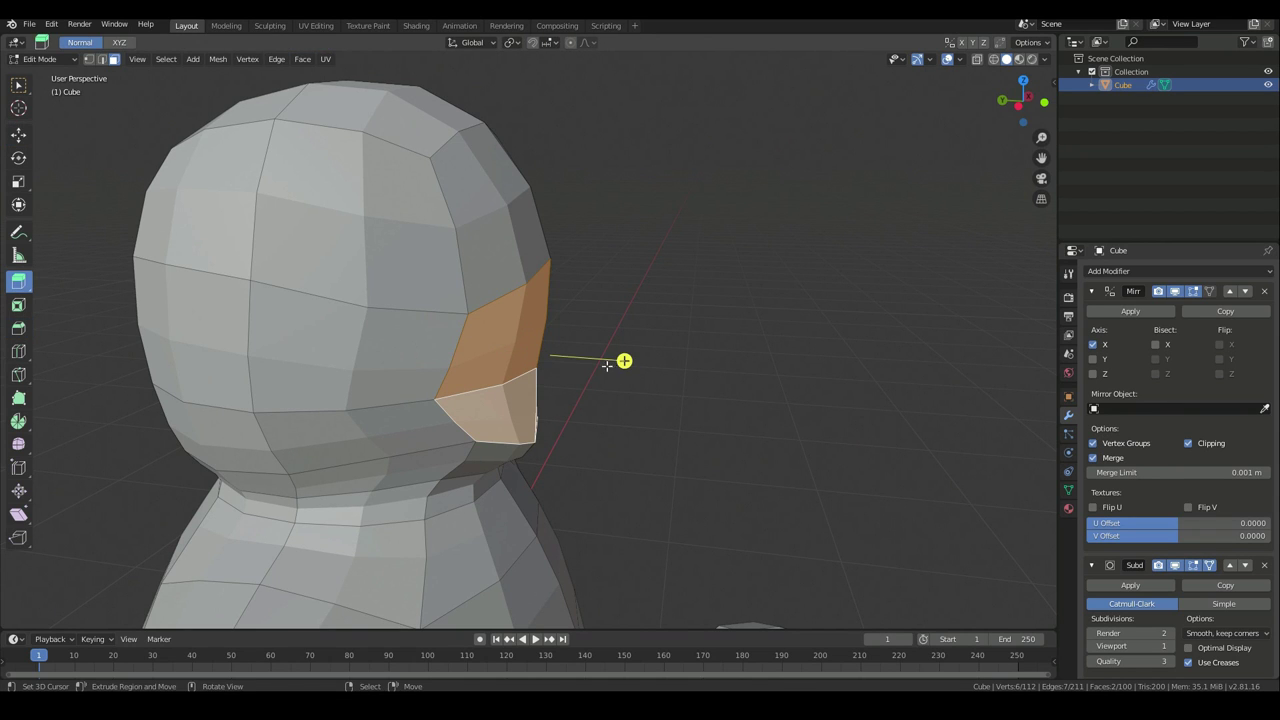
{"action": "left_click_drag", "start_coordinate": [624, 360], "coordinate": [725, 361]}
Grow the selection twice around the extruded muzzle and apply Smooth Vertices
{"action": "middle_click_drag", "start_coordinate": [725, 361], "coordinate": [627, 453]}
{"action": "key", "text": "ctrl+KP_Add"}
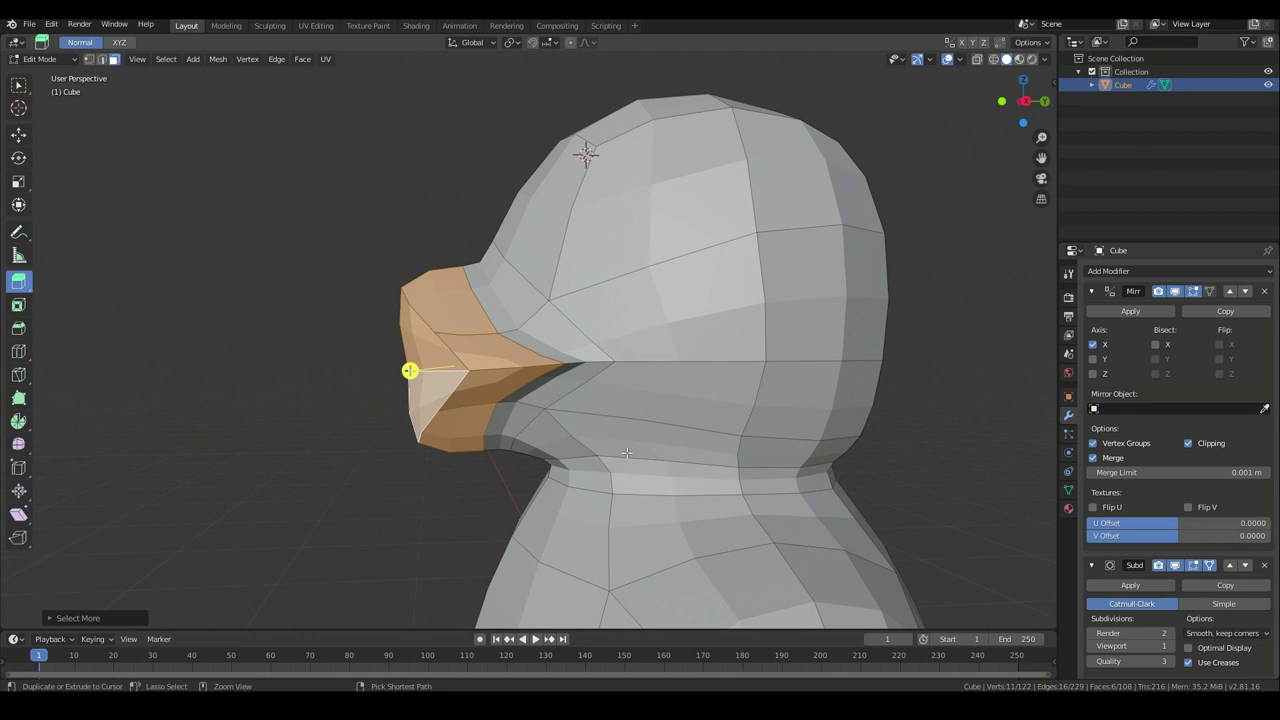
{"action": "key", "text": "ctrl+KP_Add"}
{"action": "right_click", "coordinate": [626, 453]}
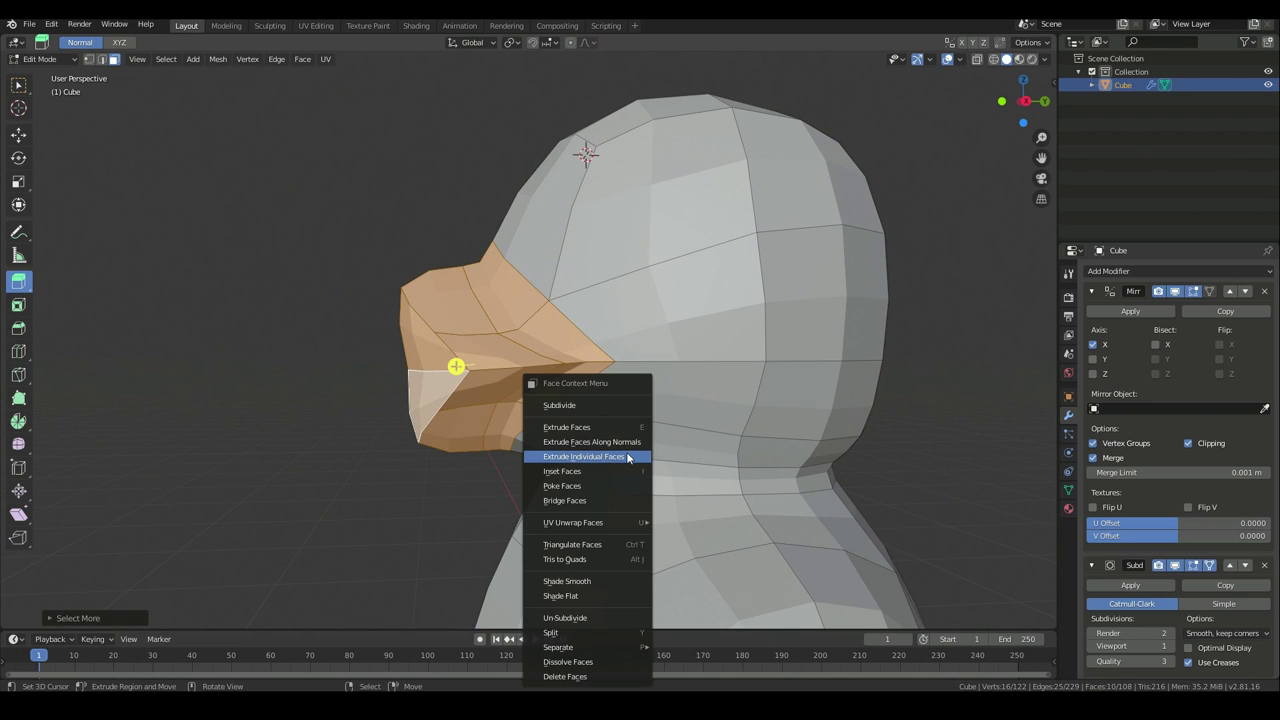
{"action": "left_click", "coordinate": [89, 59]}
{"action": "right_click", "coordinate": [498, 422]}
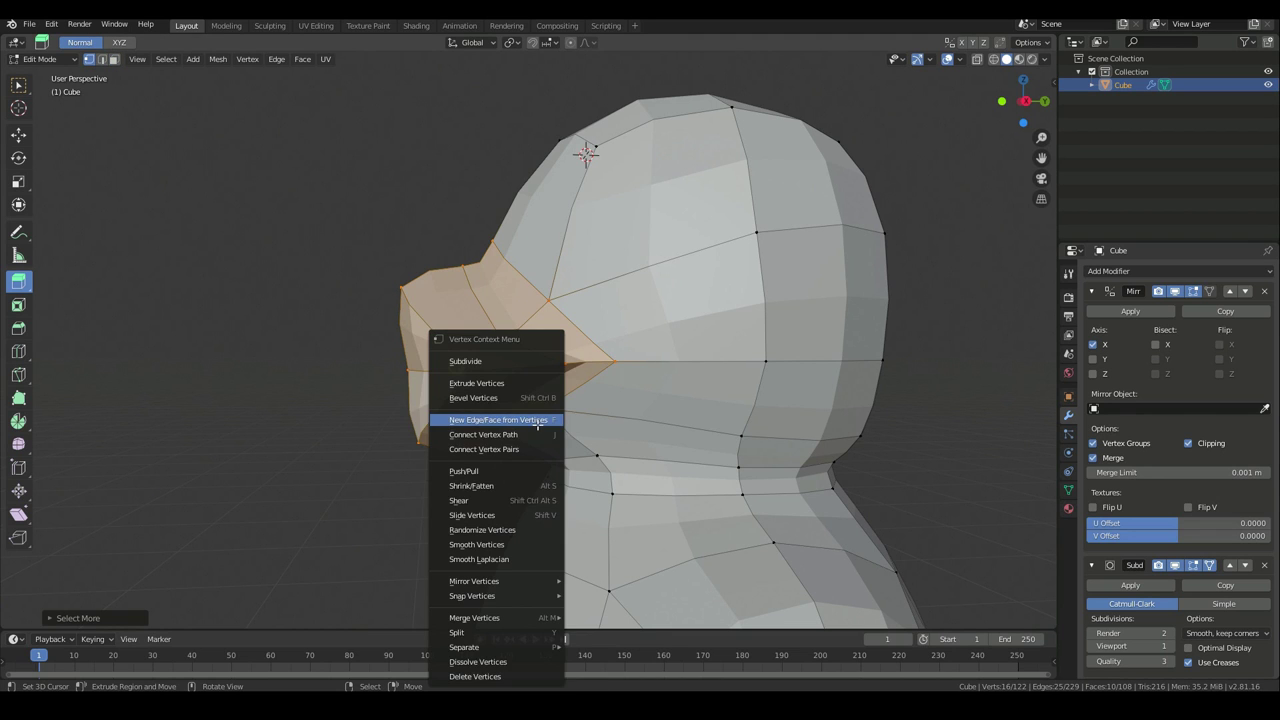
{"action": "left_click", "coordinate": [471, 544]}
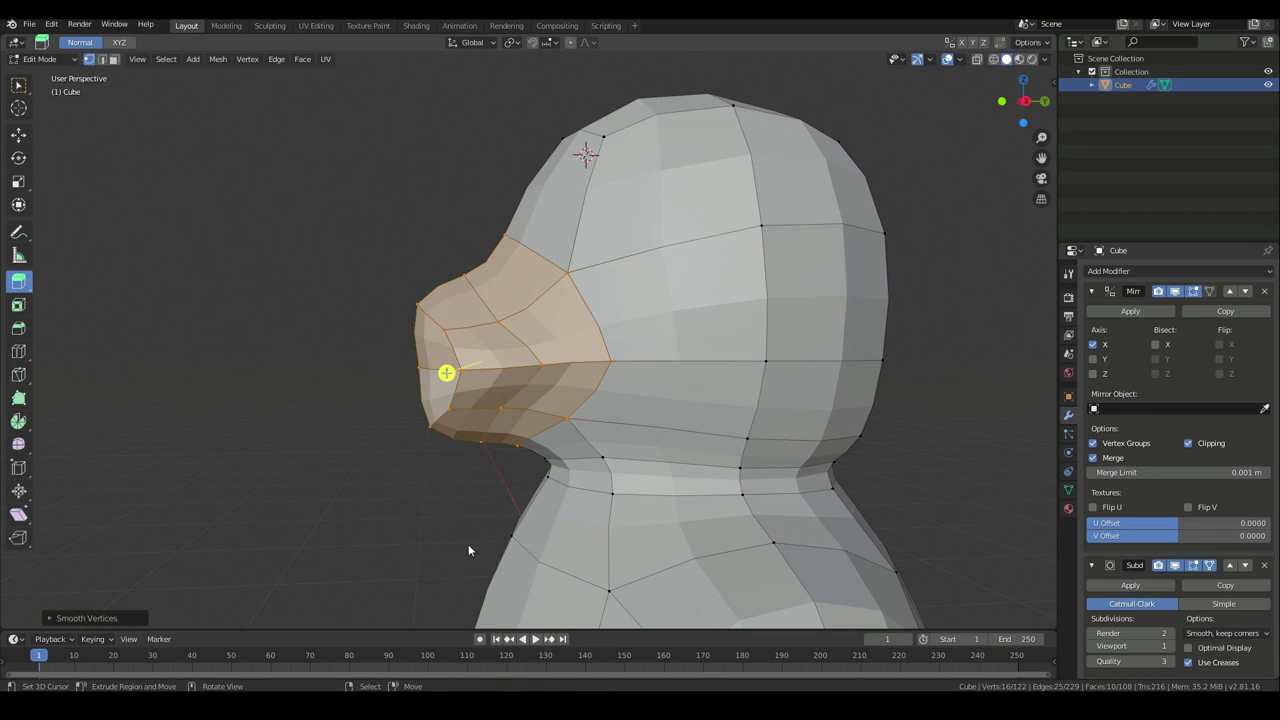
Apply Smooth Vertices two more times to the muzzle and check the shape in Object Mode
{"action": "right_click", "coordinate": [526, 512]}
{"action": "left_click", "coordinate": [526, 512]}
{"action": "middle_click_drag", "start_coordinate": [449, 371], "coordinate": [643, 376]}
{"action": "middle_click_drag", "start_coordinate": [663, 485], "coordinate": [510, 435]}
{"action": "right_click", "coordinate": [571, 469]}
{"action": "left_click", "coordinate": [571, 469]}
{"action": "key", "text": "Tab"}
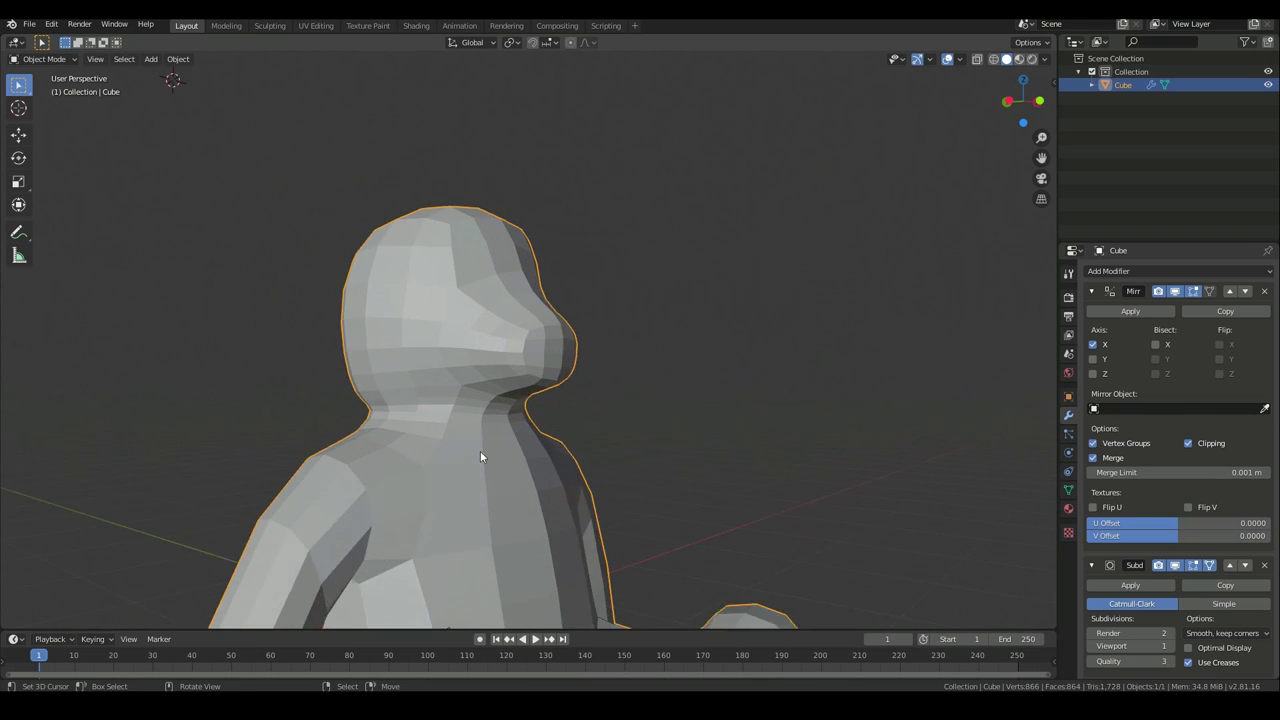
{"action": "key", "text": "Tab"}
Edge-slide the loop around the middle of the muzzle back toward the head by about 0.91
{"action": "scroll", "coordinate": [510, 420], "scroll_direction": "up", "scroll_amount": 5}
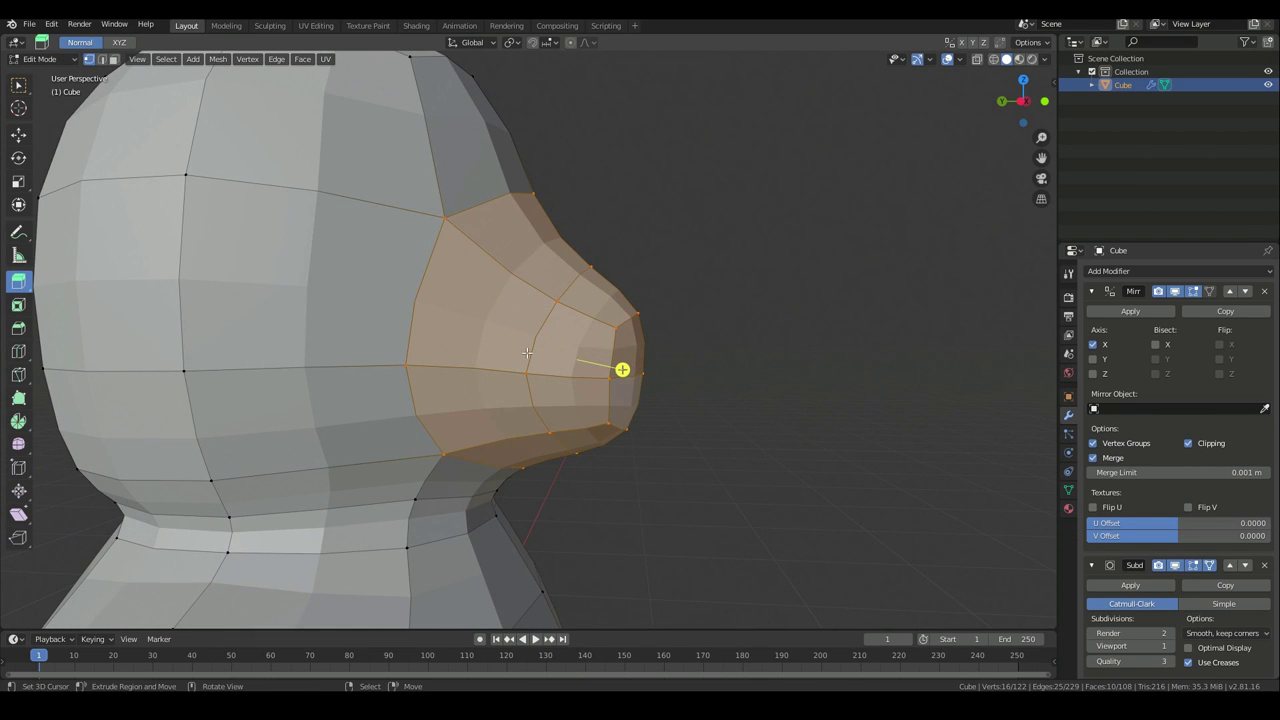
{"action": "left_click", "coordinate": [538, 346], "text": "alt"}
{"action": "middle_click_drag", "start_coordinate": [548, 366], "coordinate": [631, 389]}
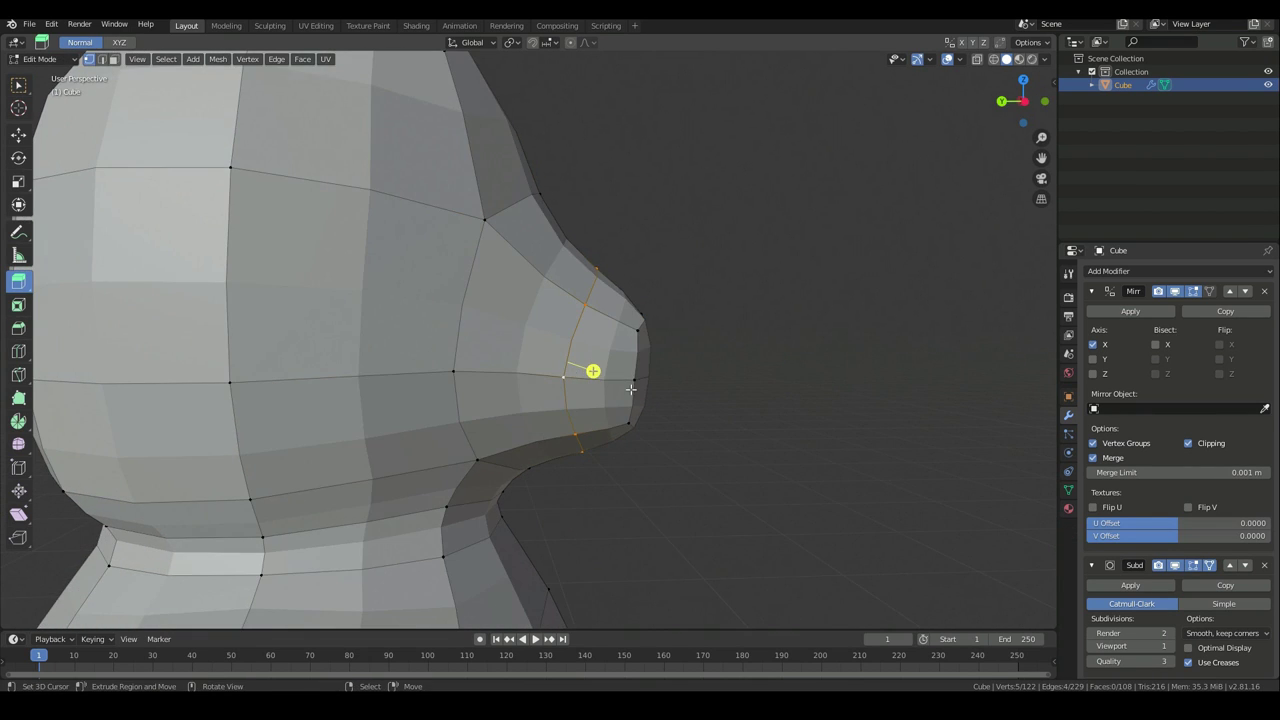
{"action": "key", "text": "g"}
{"action": "key", "text": "g"}
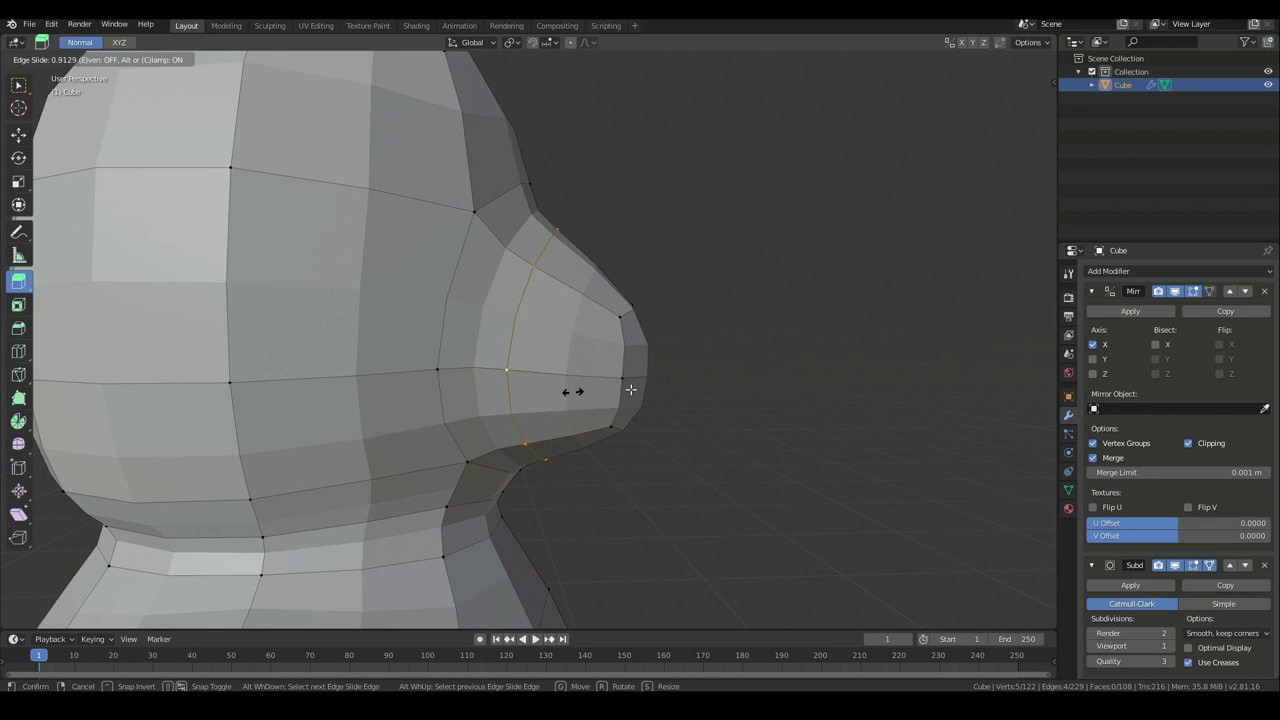
{"action": "left_click", "coordinate": [630, 389]}
Examine the muzzle and the overall proportions of the character from several angles in Object Mode
{"action": "key", "text": "KP_1"}
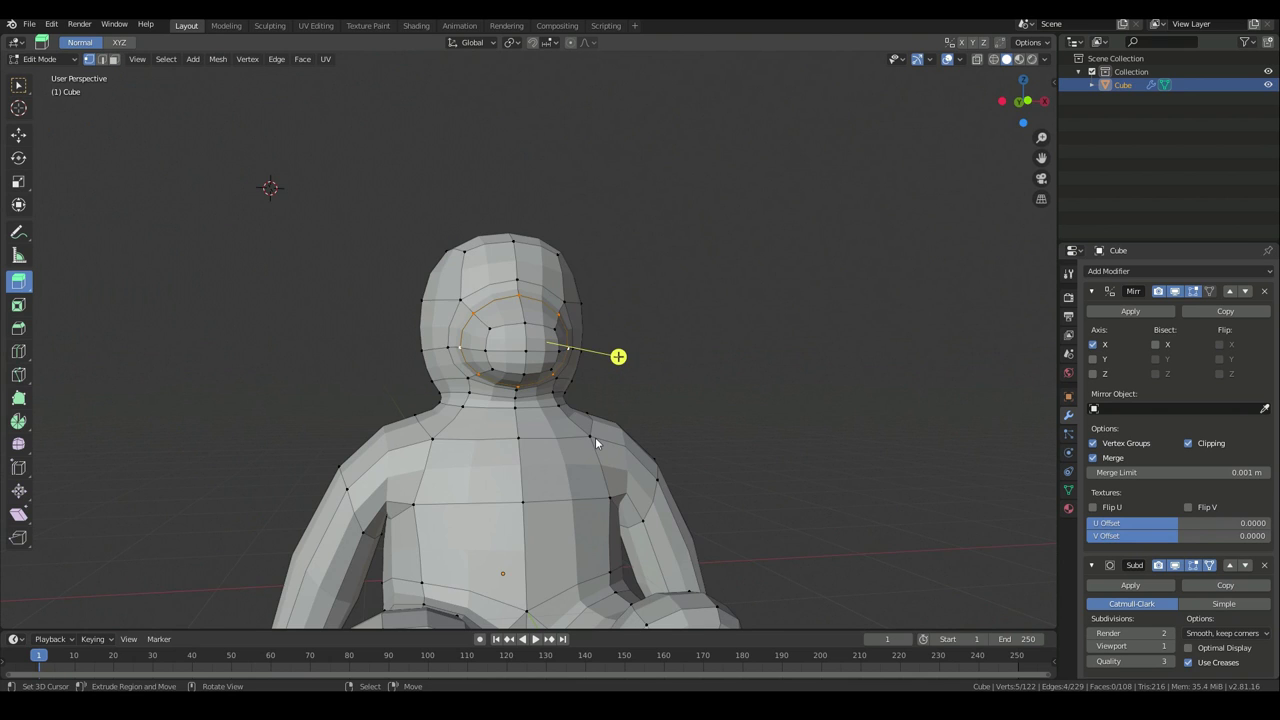
{"action": "key", "text": "Tab"}
{"action": "scroll", "coordinate": [595, 437], "scroll_direction": "up", "scroll_amount": 4}
{"action": "key", "text": "Tab"}
{"action": "left_click", "coordinate": [508, 369]}
{"action": "middle_click_drag", "start_coordinate": [500, 371], "coordinate": [386, 374]}
{"action": "scroll", "coordinate": [386, 374], "scroll_direction": "down", "scroll_amount": 4}
{"action": "key", "text": "Tab"}
{"action": "key", "text": "KP_1"}
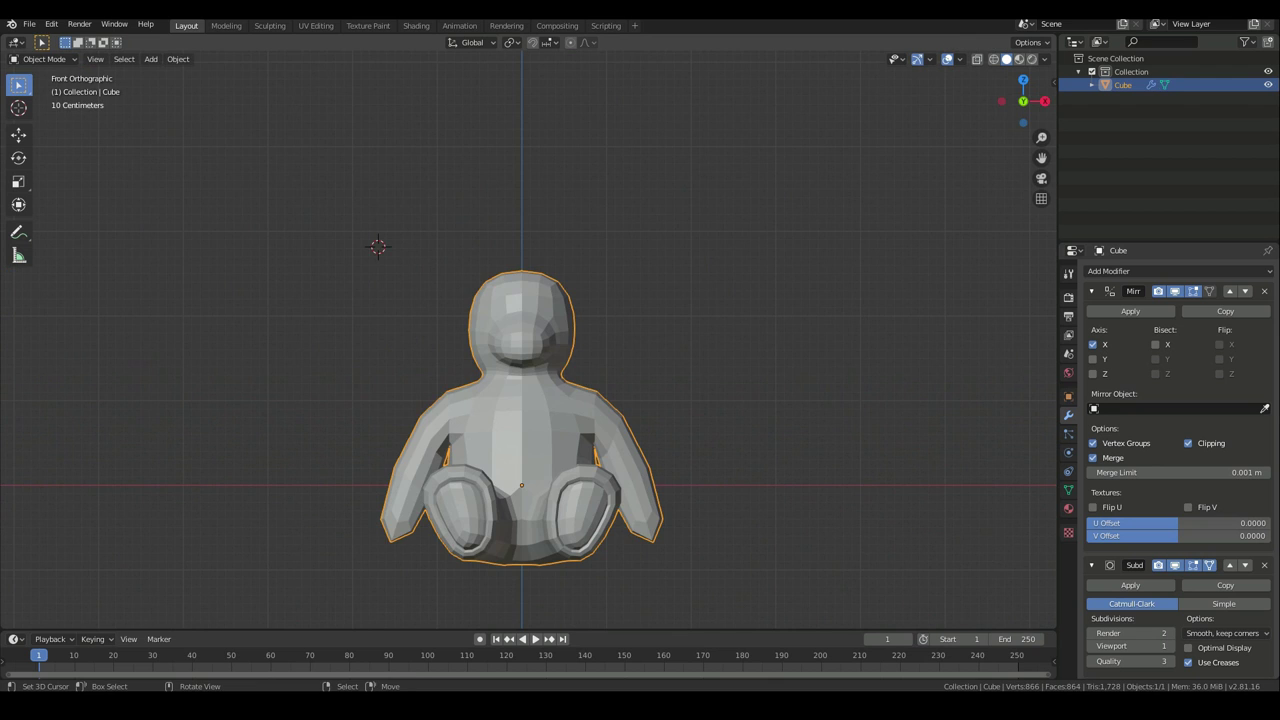
{"action": "middle_click_drag", "start_coordinate": [367, 415], "coordinate": [482, 430]}
{"action": "scroll", "coordinate": [482, 430], "scroll_direction": "up", "scroll_amount": 3}
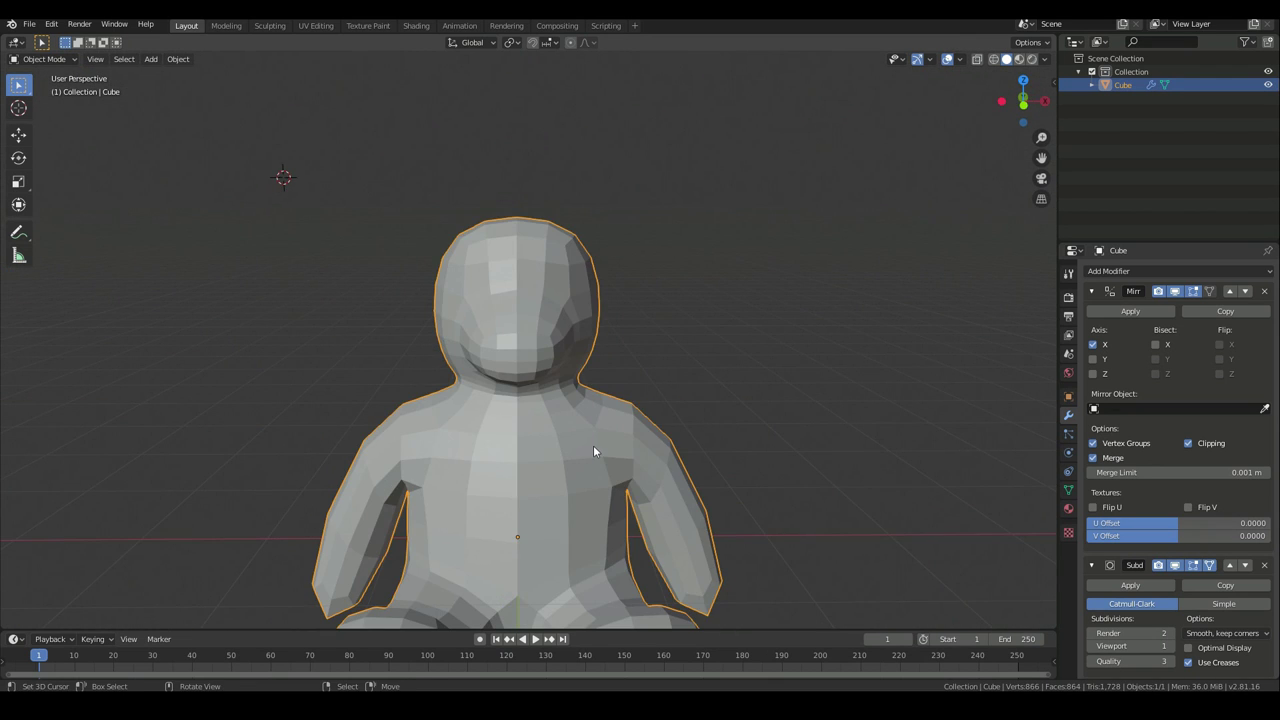
{"action": "scroll", "coordinate": [593, 445], "scroll_direction": "down", "scroll_amount": 3}
{"action": "scroll", "coordinate": [590, 445], "scroll_direction": "up", "scroll_amount": 5}
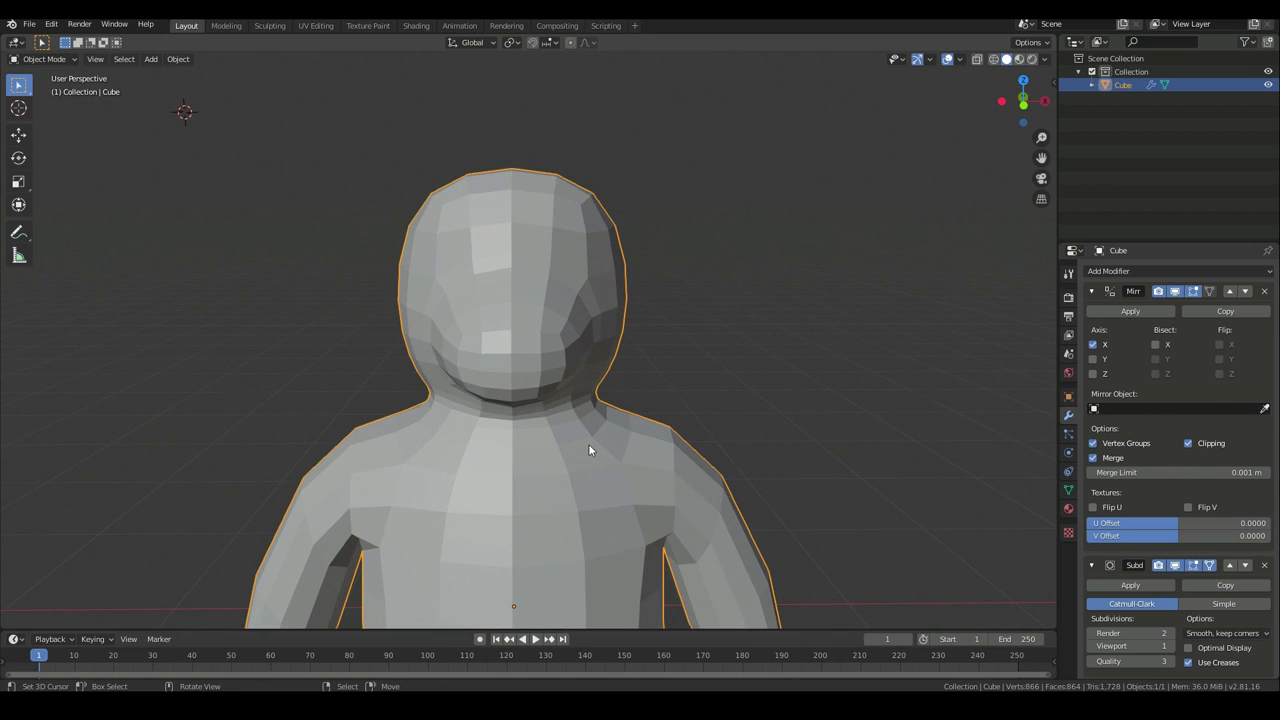
{"action": "middle_click_drag", "start_coordinate": [588, 443], "coordinate": [581, 419]}
Move the head's lower cheek face slightly outward and down in the front view
{"action": "key", "text": "KP_1"}
{"action": "key", "text": "Tab"}
{"action": "left_click", "coordinate": [618, 365]}
{"action": "key", "text": "g"}
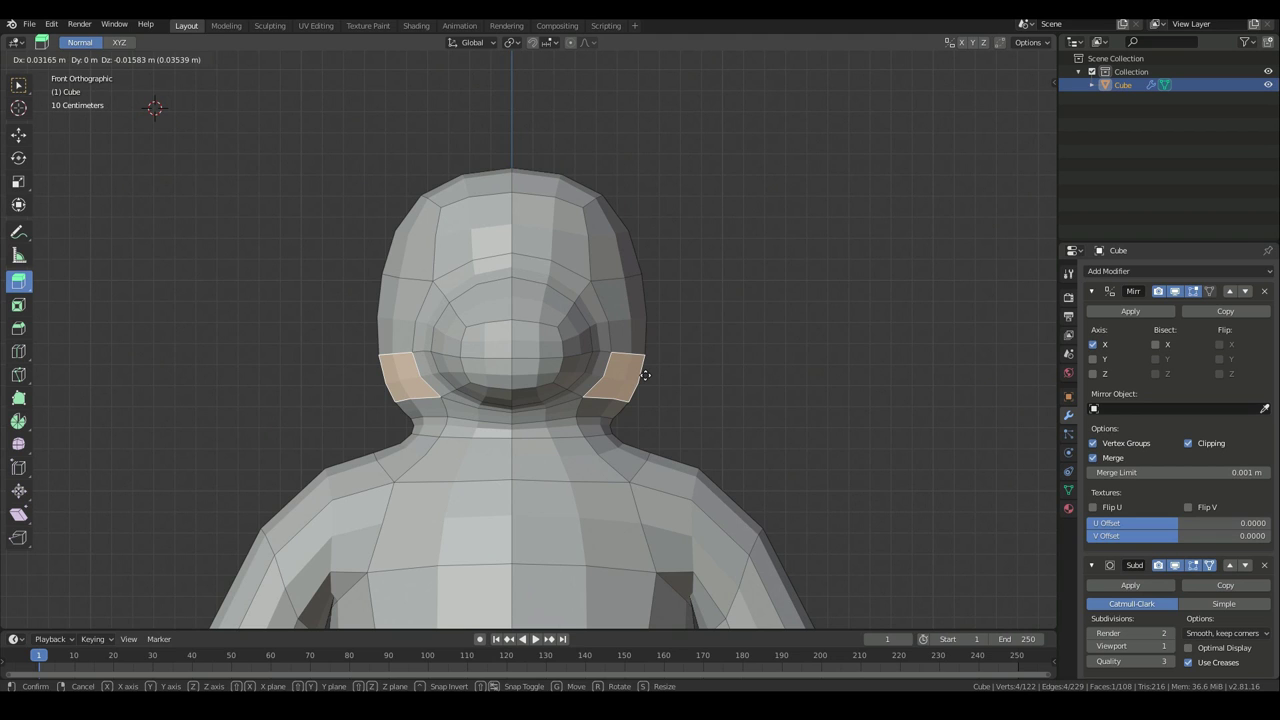
{"action": "left_click", "coordinate": [647, 375]}
Widen the head by moving its upper side face outward and up and the face below it slightly outward
{"action": "left_click", "coordinate": [630, 234]}
{"action": "left_click", "coordinate": [608, 240]}
{"action": "key", "text": "g"}
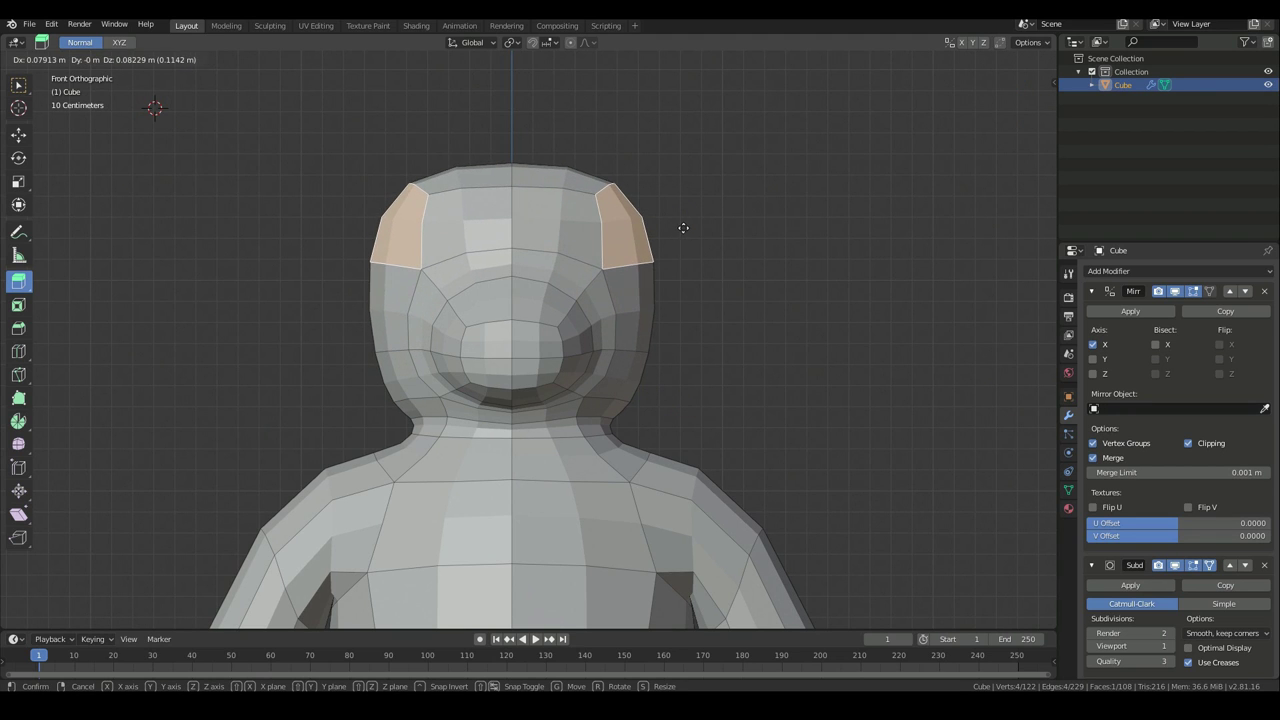
{"action": "left_click", "coordinate": [678, 229]}
{"action": "left_click", "coordinate": [654, 297]}
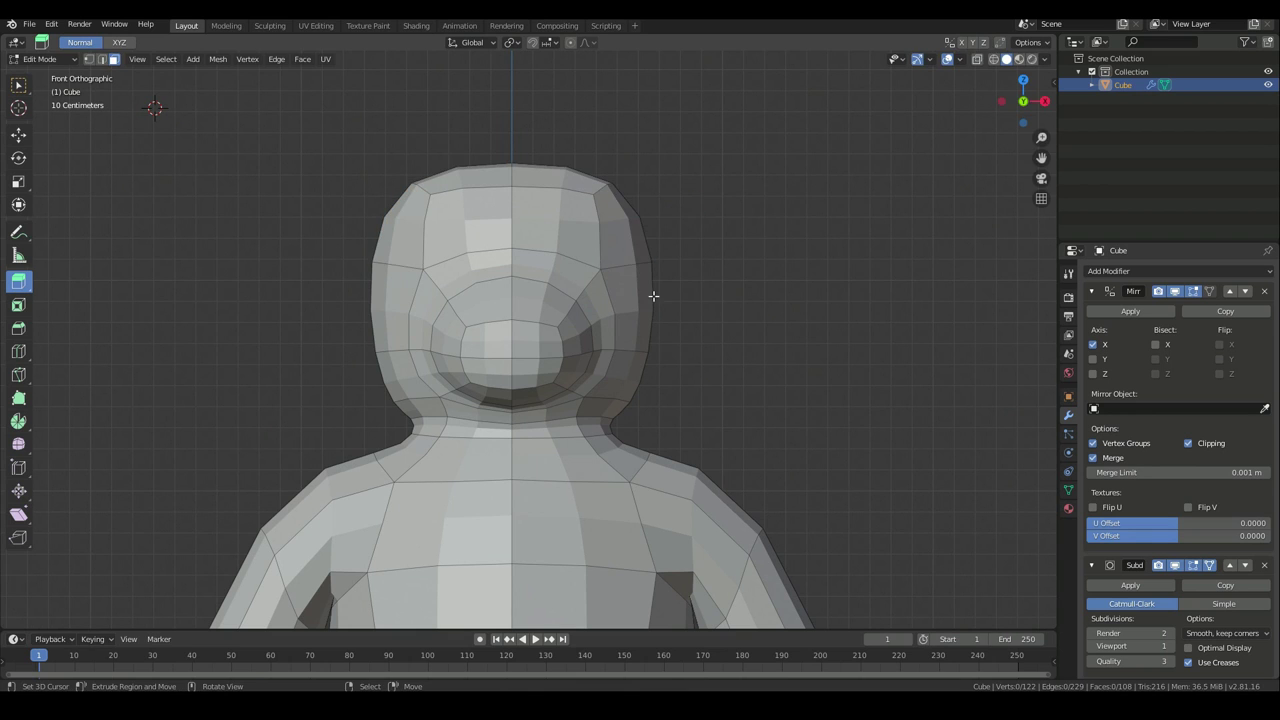
{"action": "left_click", "coordinate": [651, 298]}
{"action": "key", "text": "g"}
{"action": "left_click", "coordinate": [659, 298]}
Raise the face at the top of the head slightly in the front view
{"action": "left_click", "coordinate": [554, 195]}
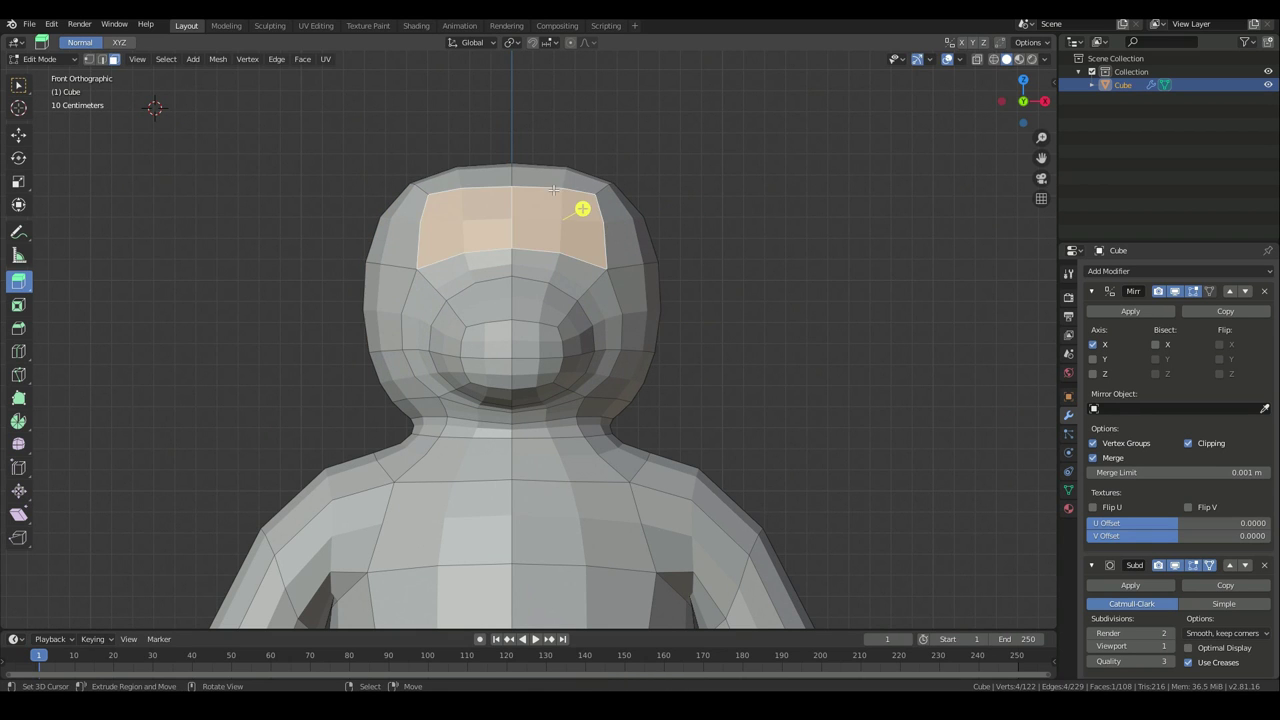
{"action": "left_click", "coordinate": [557, 172]}
{"action": "key", "text": "g"}
{"action": "left_click", "coordinate": [558, 154]}
Select the two faces on the upper back of the head and move them slightly backward in the side view
{"action": "middle_click_drag", "start_coordinate": [558, 154], "coordinate": [672, 313]}
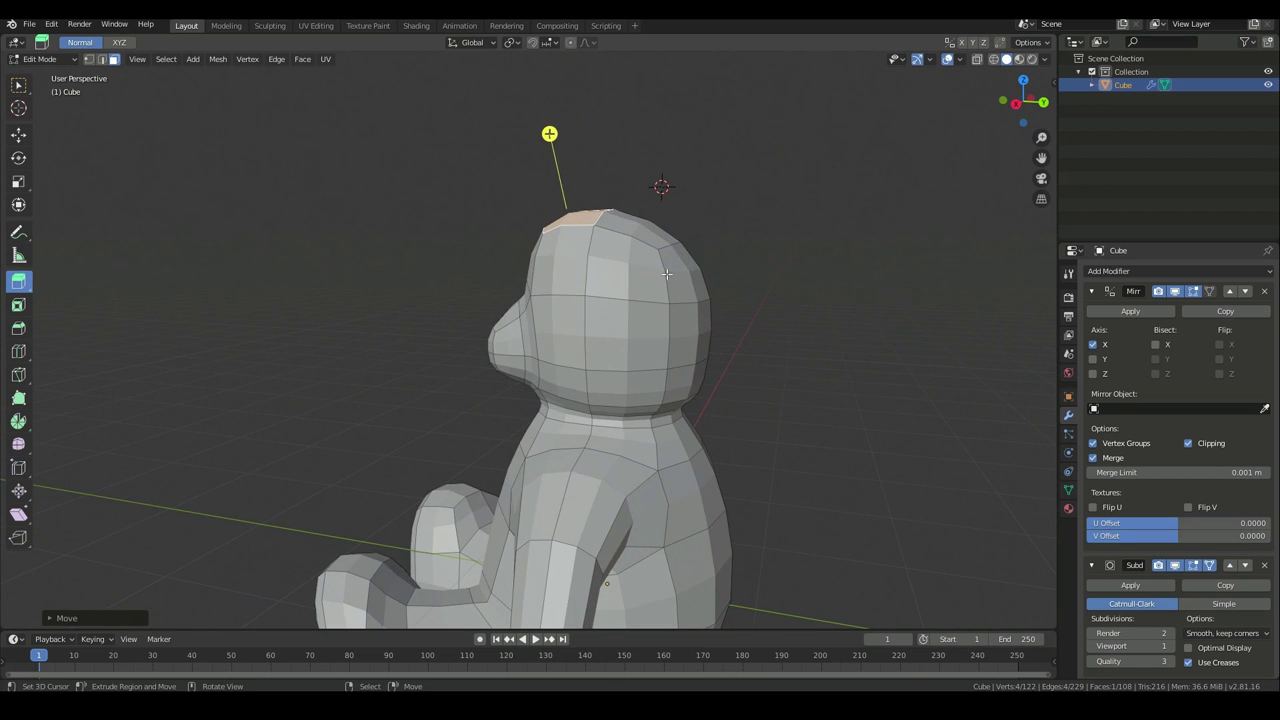
{"action": "right_click", "coordinate": [648, 228]}
{"action": "middle_click_drag", "start_coordinate": [711, 257], "coordinate": [598, 270]}
{"action": "right_click", "coordinate": [600, 298], "text": "shift"}
{"action": "right_click", "coordinate": [600, 298], "text": "shift"}
{"action": "right_click", "coordinate": [513, 350], "text": "shift"}
{"action": "right_click", "coordinate": [572, 298]}
{"action": "right_click", "coordinate": [563, 246], "text": "shift"}
{"action": "key", "text": "KP_3"}
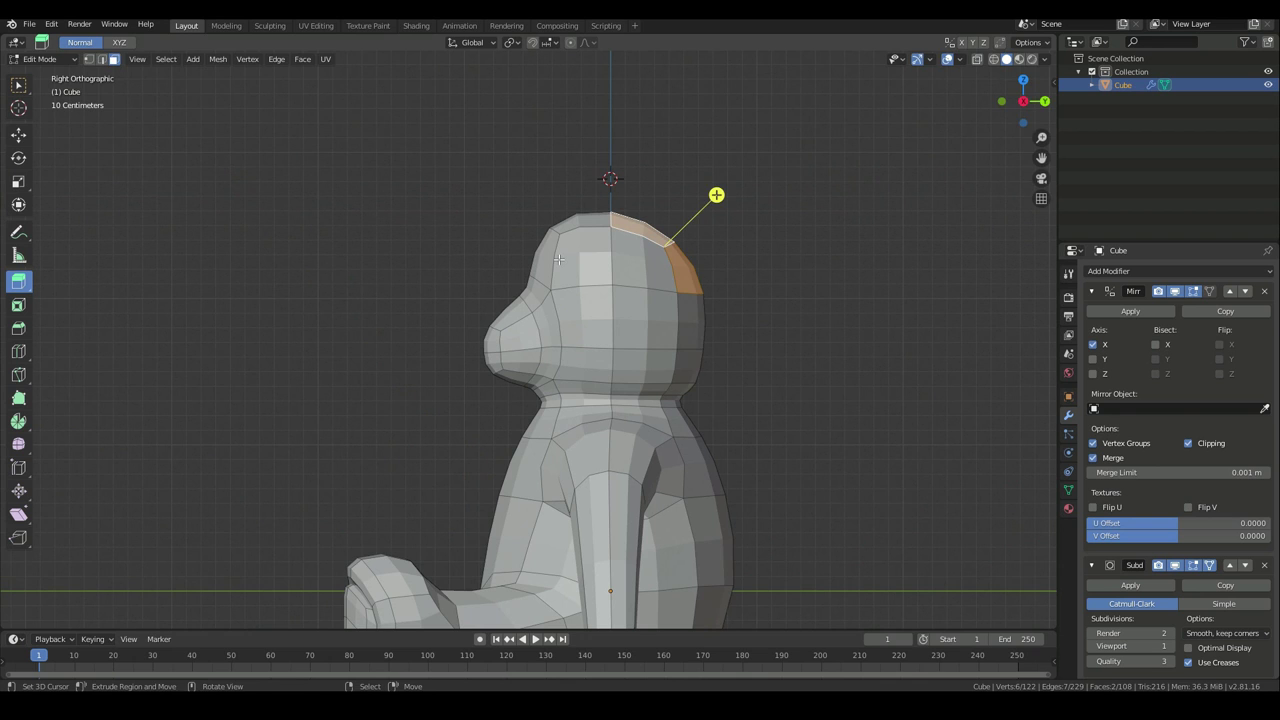
{"action": "key", "text": "g"}
{"action": "left_click", "coordinate": [826, 291]}
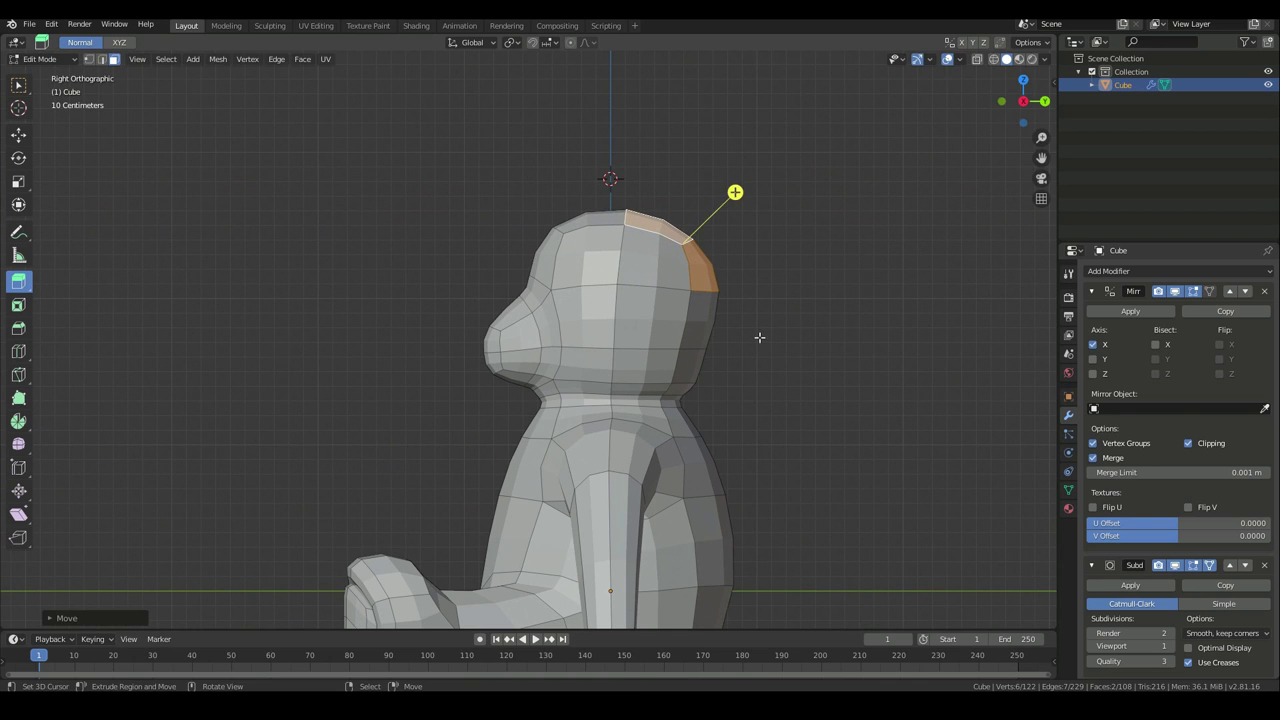
Move the middle face at the back of the head backward and check the overall shape in Object Mode
{"action": "left_click", "coordinate": [692, 346]}
{"action": "key", "text": "g"}
{"action": "left_click", "coordinate": [711, 357]}
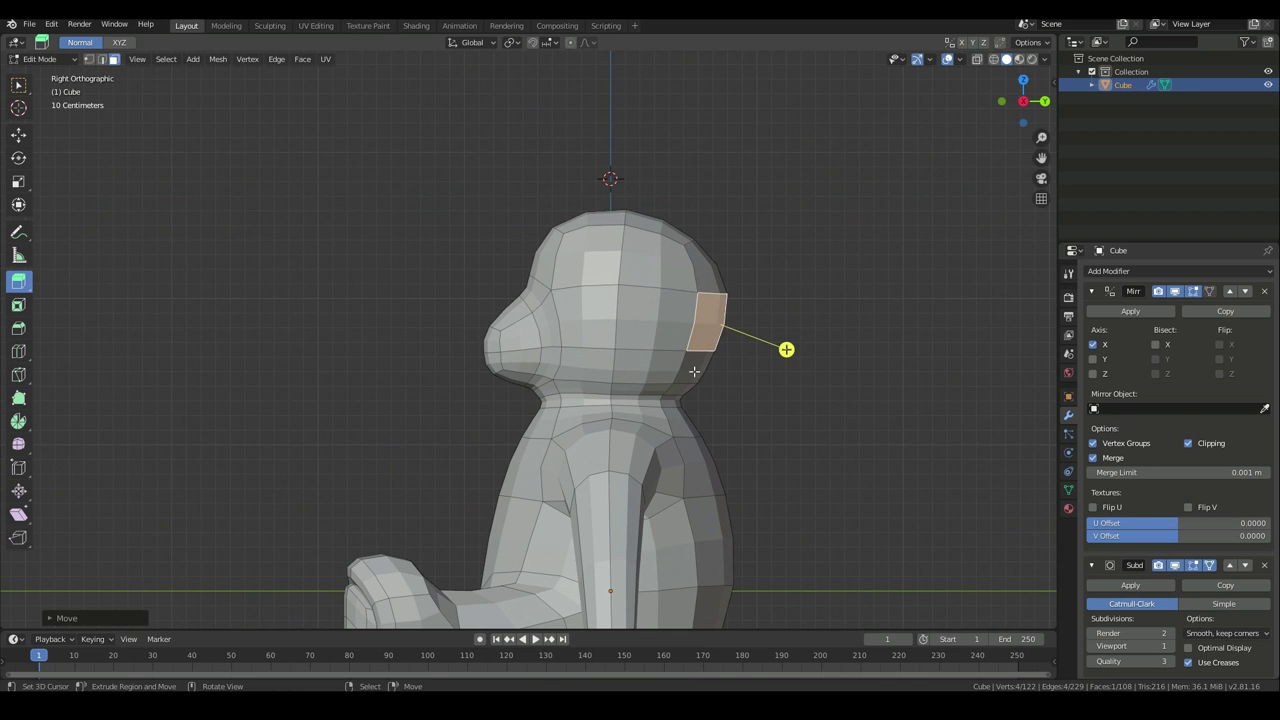
{"action": "key", "text": "Tab"}
{"action": "scroll", "coordinate": [685, 387], "scroll_direction": "down", "scroll_amount": 3}
{"action": "middle_click_drag", "start_coordinate": [685, 387], "coordinate": [732, 475]}
{"action": "scroll", "coordinate": [732, 475], "scroll_direction": "up", "scroll_amount": 3}
{"action": "key", "text": "Tab"}
{"action": "scroll", "coordinate": [732, 475], "scroll_direction": "up", "scroll_amount": 1}
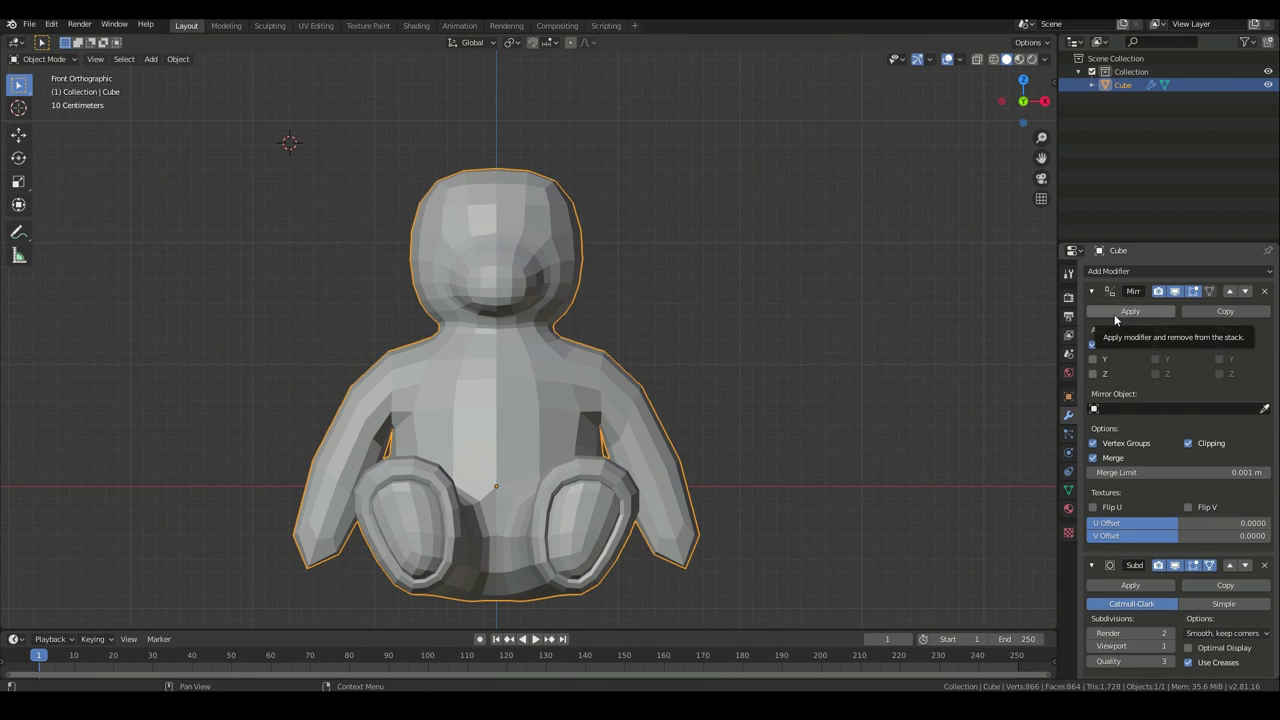
Apply the Mirror and Subdivision Surface modifiers to the character and return to Edit Mode
{"action": "left_click", "coordinate": [1118, 312]}
{"action": "left_click", "coordinate": [1118, 312]}
{"action": "key", "text": "Tab"}
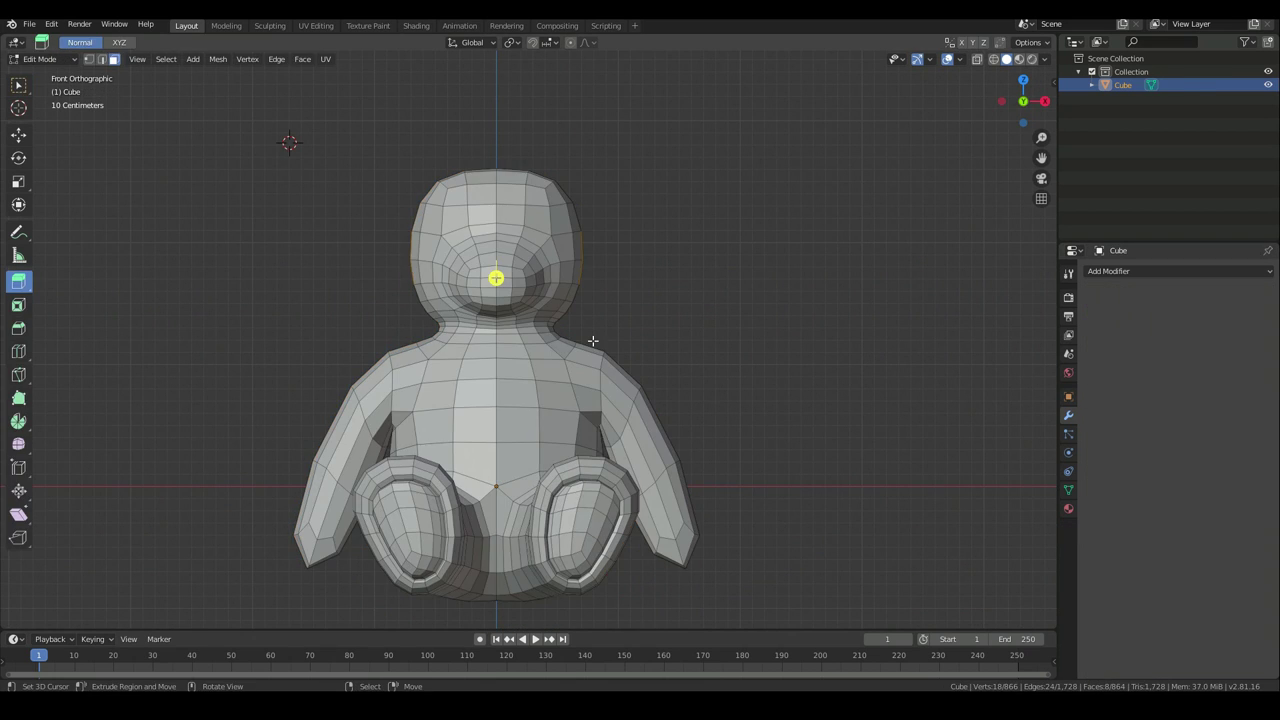
{"action": "right_click", "coordinate": [543, 348]}
{"action": "right_click", "coordinate": [585, 358]}
{"action": "key", "text": "g"}
{"action": "right_click", "coordinate": [622, 380]}
{"action": "scroll", "coordinate": [434, 374], "scroll_direction": "down", "scroll_amount": 1}
{"action": "middle_click_drag", "start_coordinate": [434, 374], "coordinate": [580, 414]}
{"action": "scroll", "coordinate": [580, 414], "scroll_direction": "up", "scroll_amount": 3}
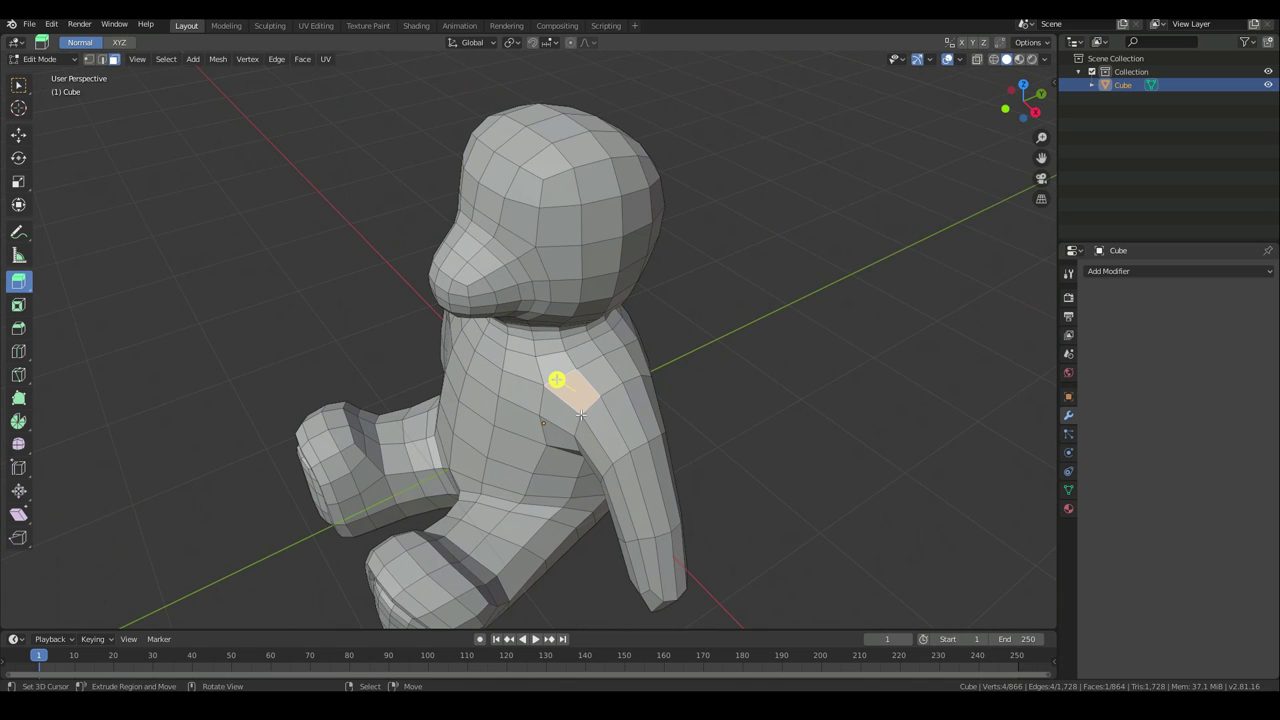
{"action": "middle_click_drag", "start_coordinate": [510, 222], "coordinate": [458, 323]}
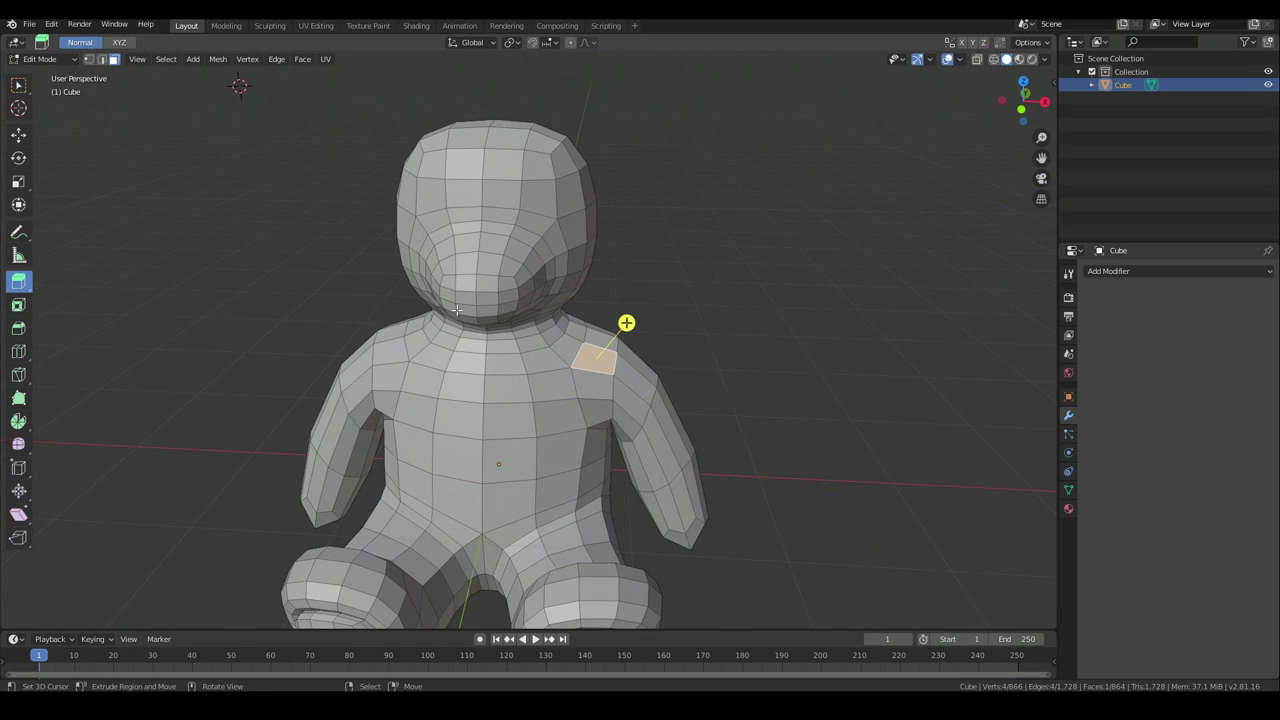
{"action": "key", "text": "KP_1"}
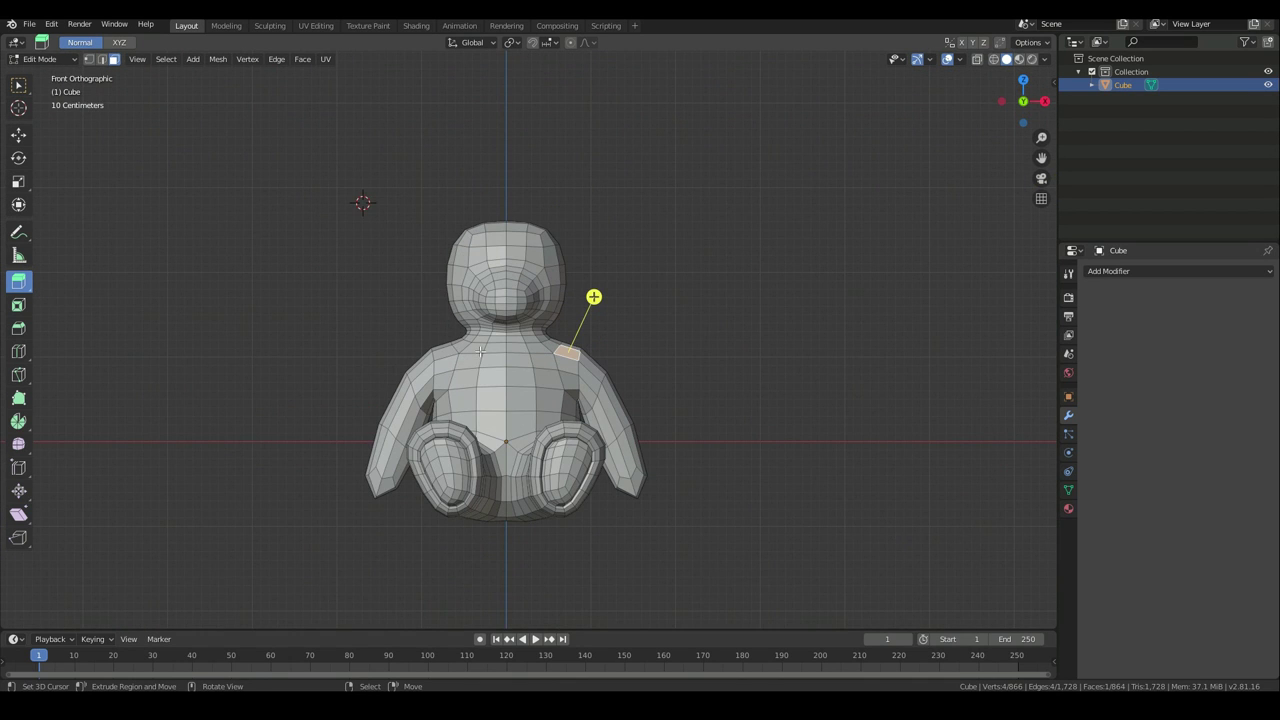
{"action": "key", "text": "Tab"}
{"action": "key", "text": "Tab"}
{"action": "left_click", "coordinate": [977, 62]}
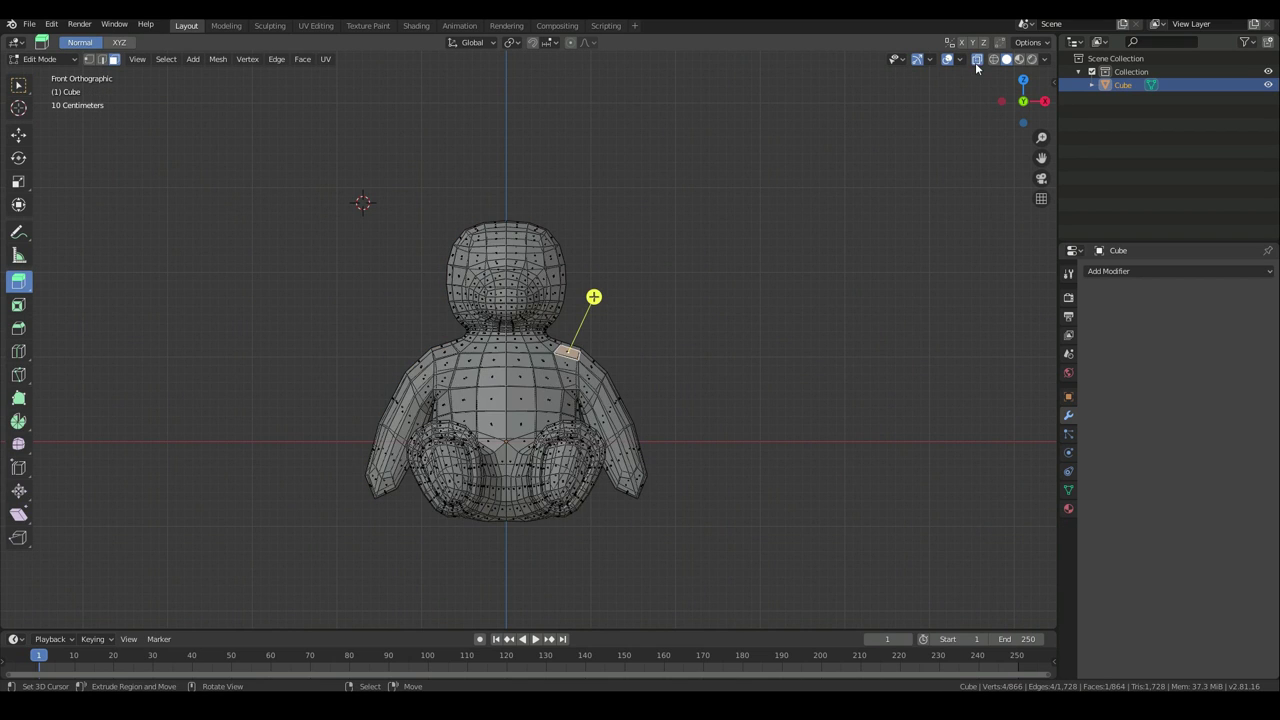
{"action": "key", "text": "alt+a"}
{"action": "left_click", "coordinate": [976, 64]}
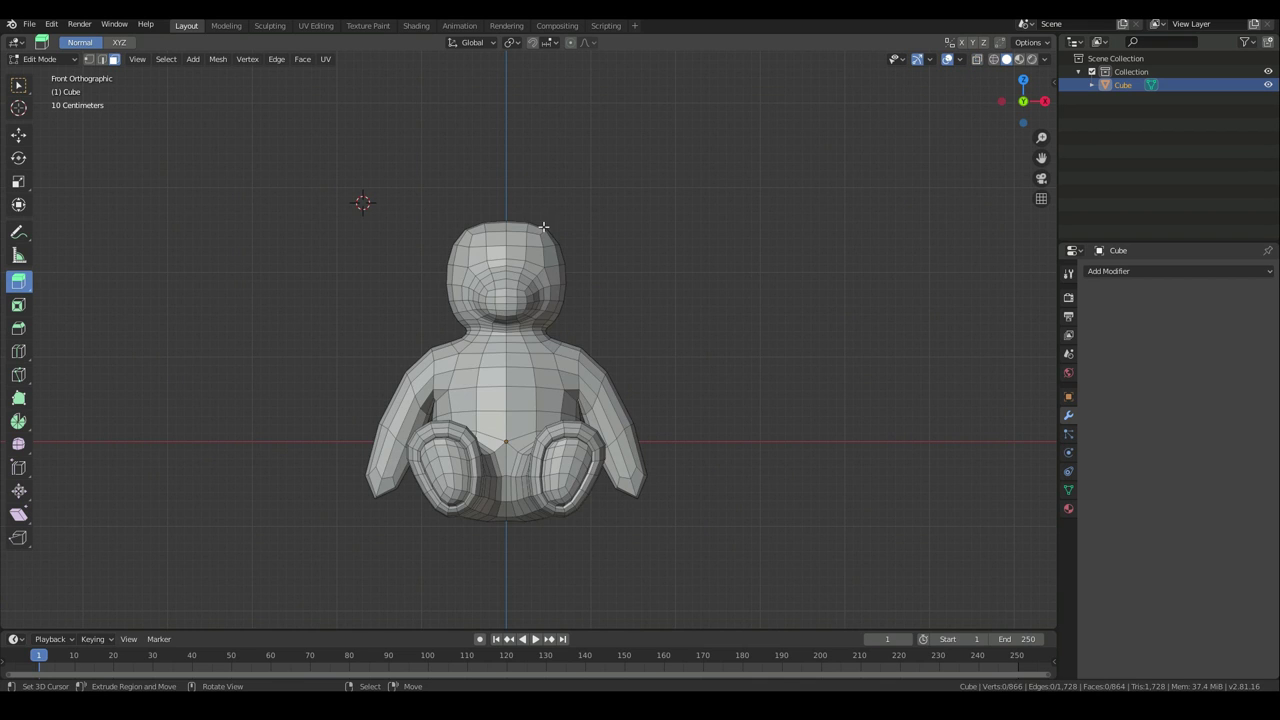
Try to box-select and delete the model's negative-X half without X-ray, and undo the deletion
{"action": "left_click", "coordinate": [20, 85]}
{"action": "left_click_drag", "start_coordinate": [277, 133], "coordinate": [504, 567]}
{"action": "key", "text": "x"}
{"action": "left_click", "coordinate": [414, 490]}
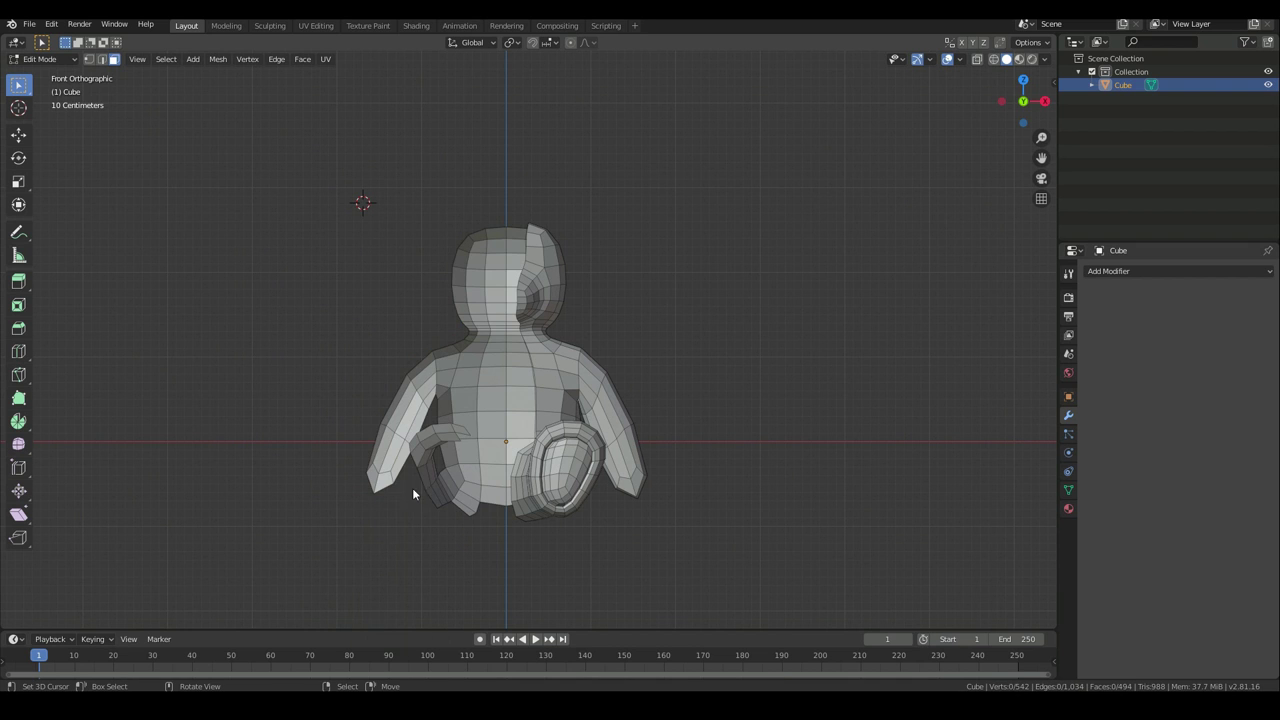
{"action": "middle_click_drag", "start_coordinate": [407, 372], "coordinate": [441, 315]}
{"action": "middle_click_drag", "start_coordinate": [438, 369], "coordinate": [352, 381]}
{"action": "key", "text": "KP_1"}
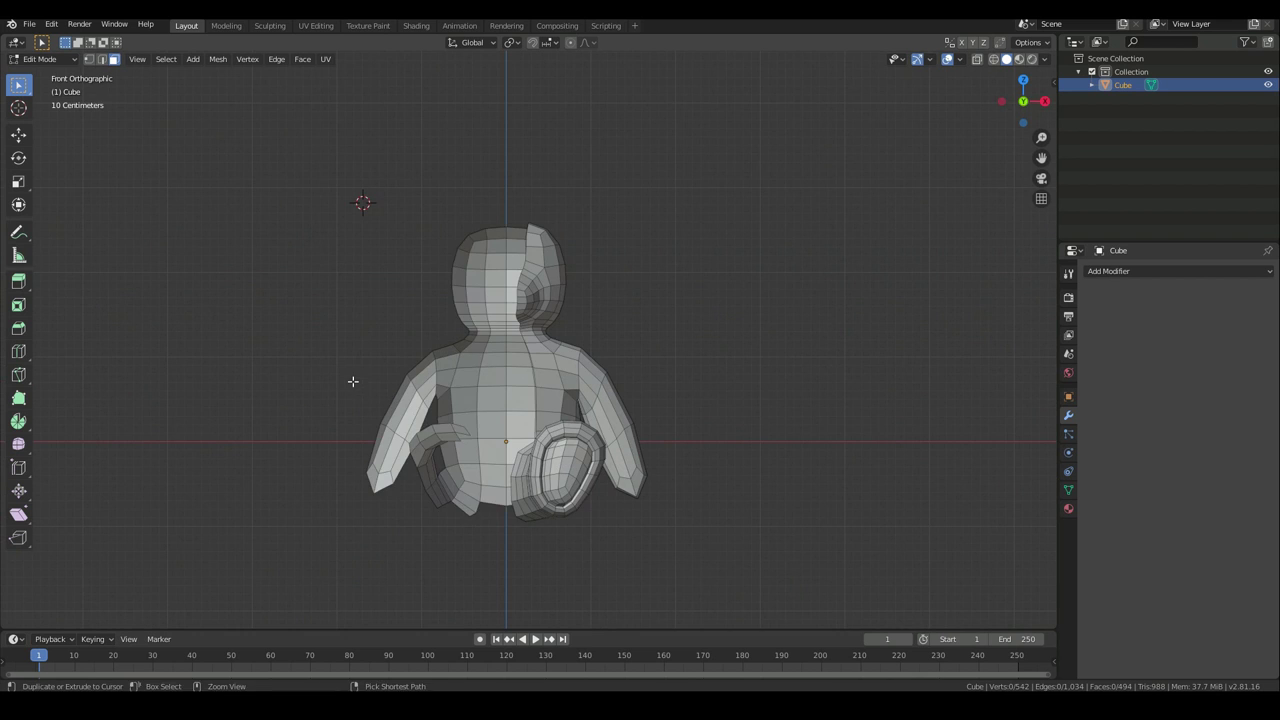
{"action": "key", "text": "ctrl+z"}
{"action": "middle_click_drag", "start_coordinate": [398, 324], "coordinate": [539, 281]}
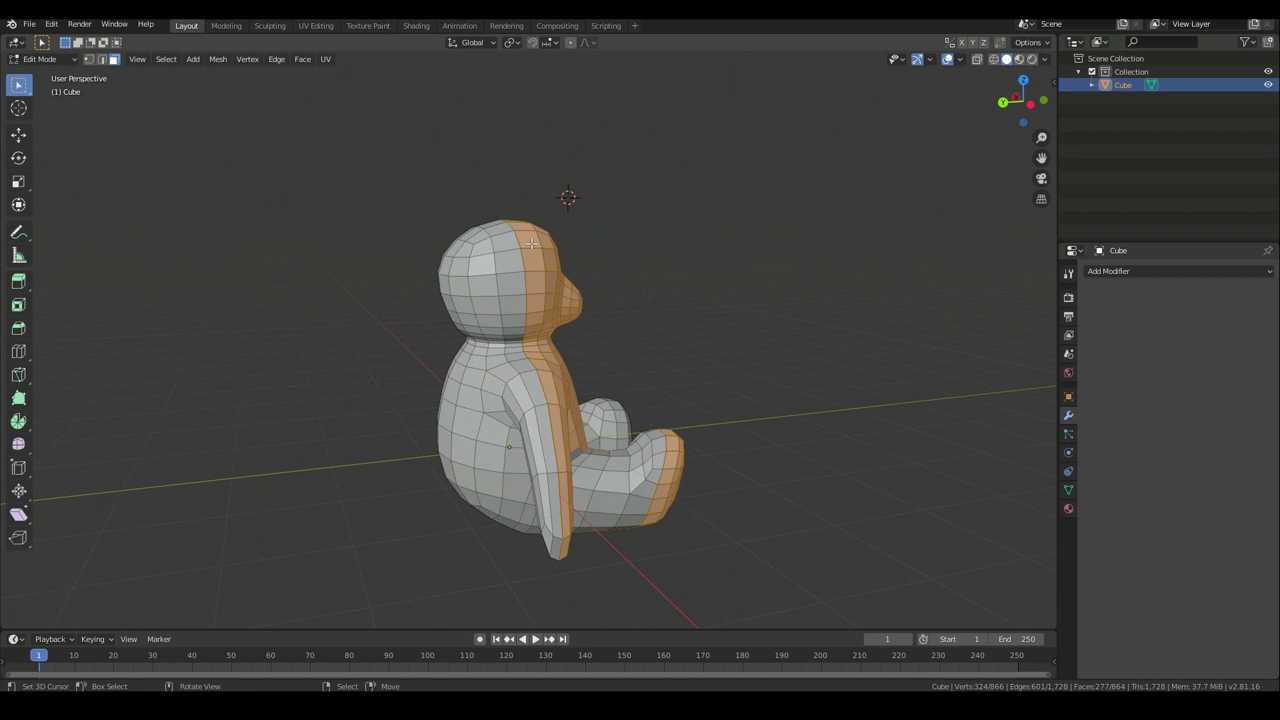
{"action": "middle_click_drag", "start_coordinate": [467, 415], "coordinate": [734, 161]}
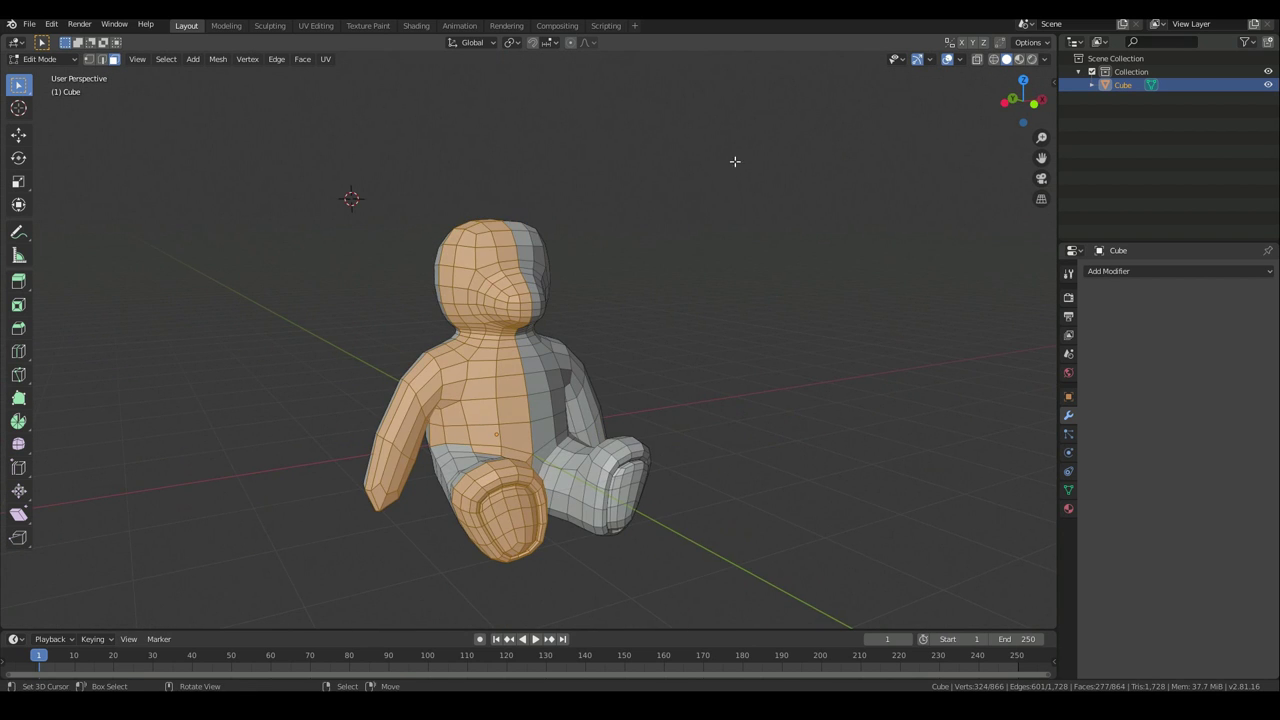
Turn on X-ray and box-select the faces of the model's negative-X half in the front view
{"action": "left_click", "coordinate": [975, 61]}
{"action": "key", "text": "KP_1"}
{"action": "key", "text": "alt+a"}
{"action": "key", "text": "b"}
{"action": "left_click_drag", "start_coordinate": [346, 156], "coordinate": [501, 590]}
{"action": "middle_click_drag", "start_coordinate": [365, 412], "coordinate": [314, 474]}
{"action": "key", "text": "KP_1"}
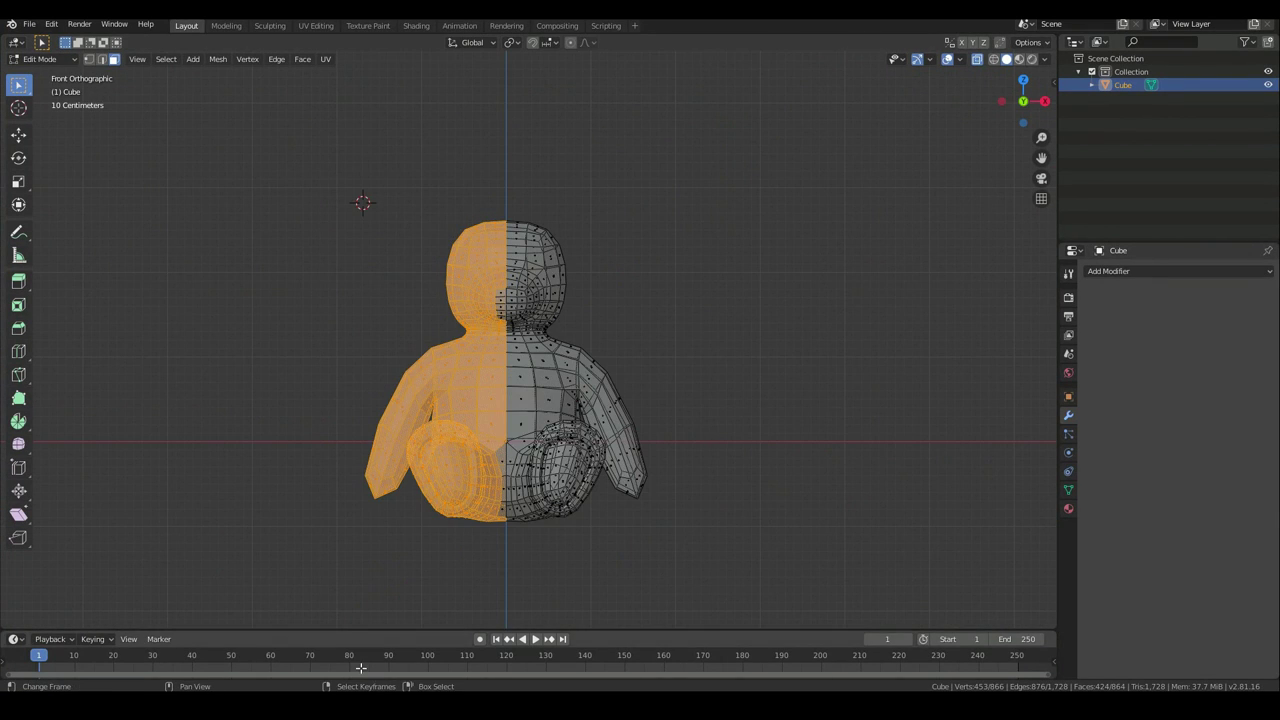
Clear the face selection and delete all vertices on the negative-X side of the centre line, using vertex selection
{"action": "key", "text": "a"}
{"action": "key", "text": "a"}
{"action": "left_click", "coordinate": [89, 58]}
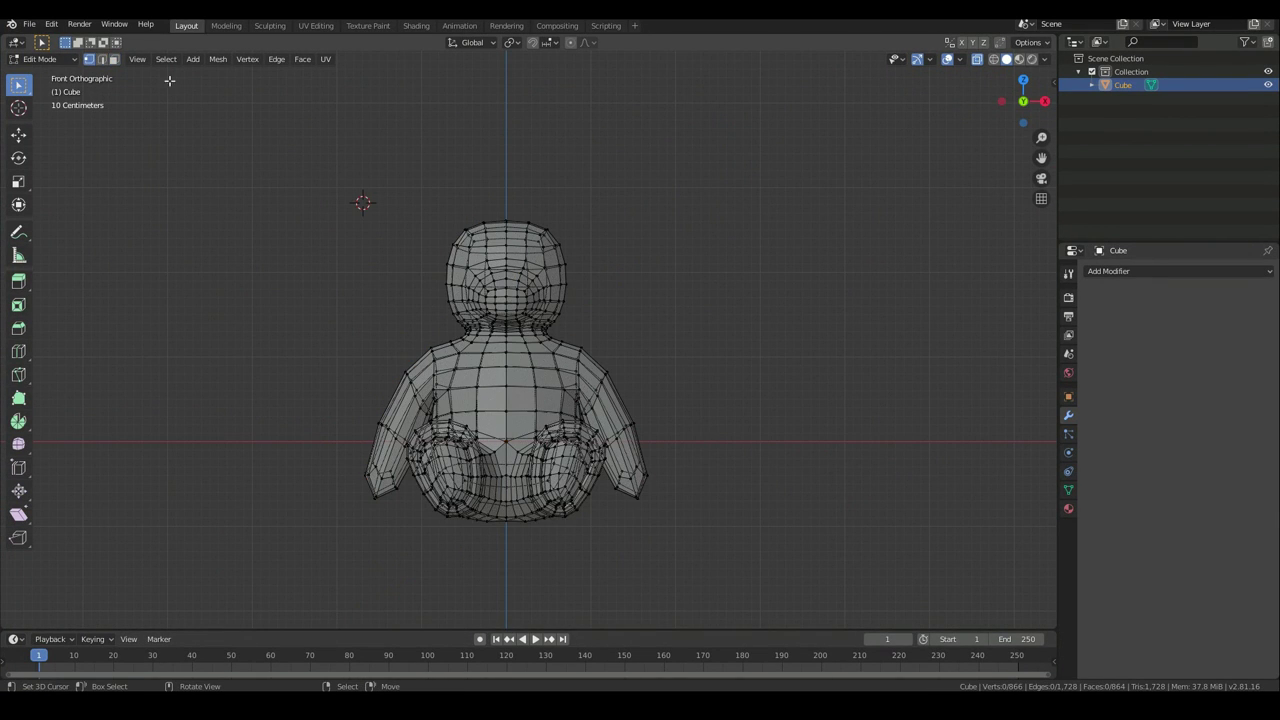
{"action": "scroll", "coordinate": [831, 279], "scroll_direction": "up", "scroll_amount": 3}
{"action": "scroll", "coordinate": [634, 320], "scroll_direction": "down", "scroll_amount": 1}
{"action": "middle_click_drag", "start_coordinate": [500, 350], "coordinate": [541, 287], "text": "shift"}
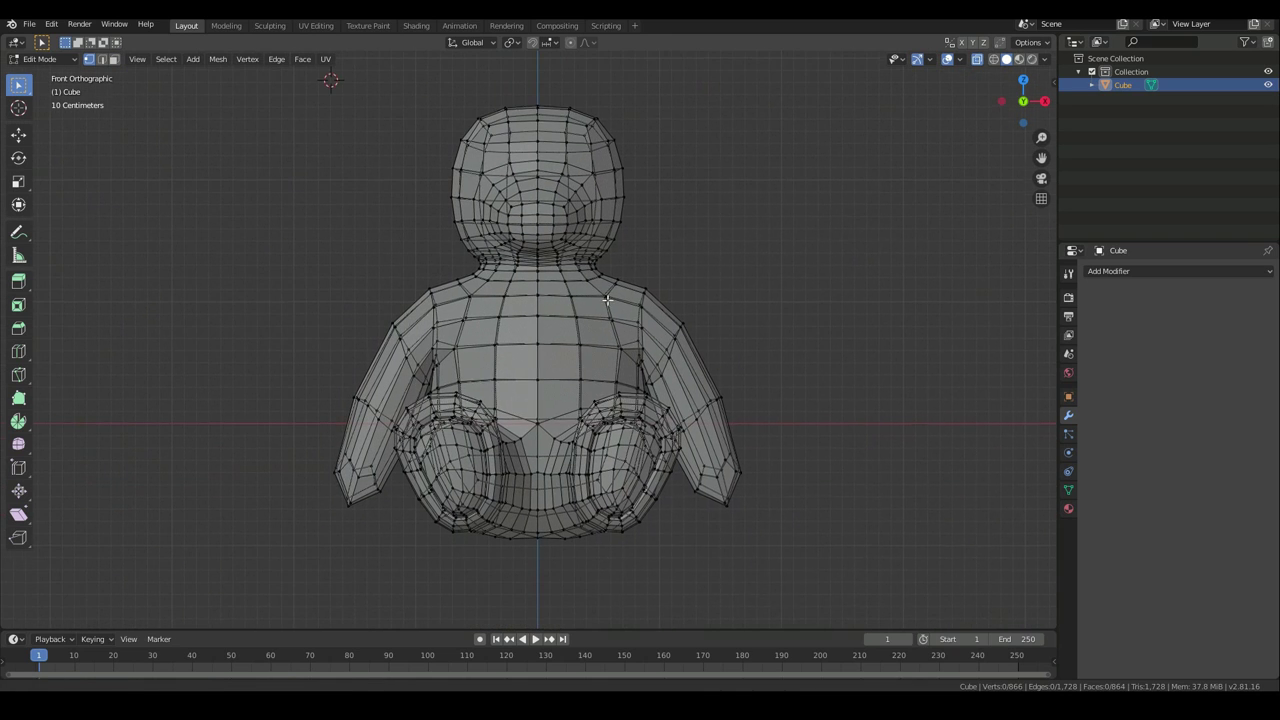
{"action": "left_click_drag", "start_coordinate": [277, 92], "coordinate": [535, 595]}
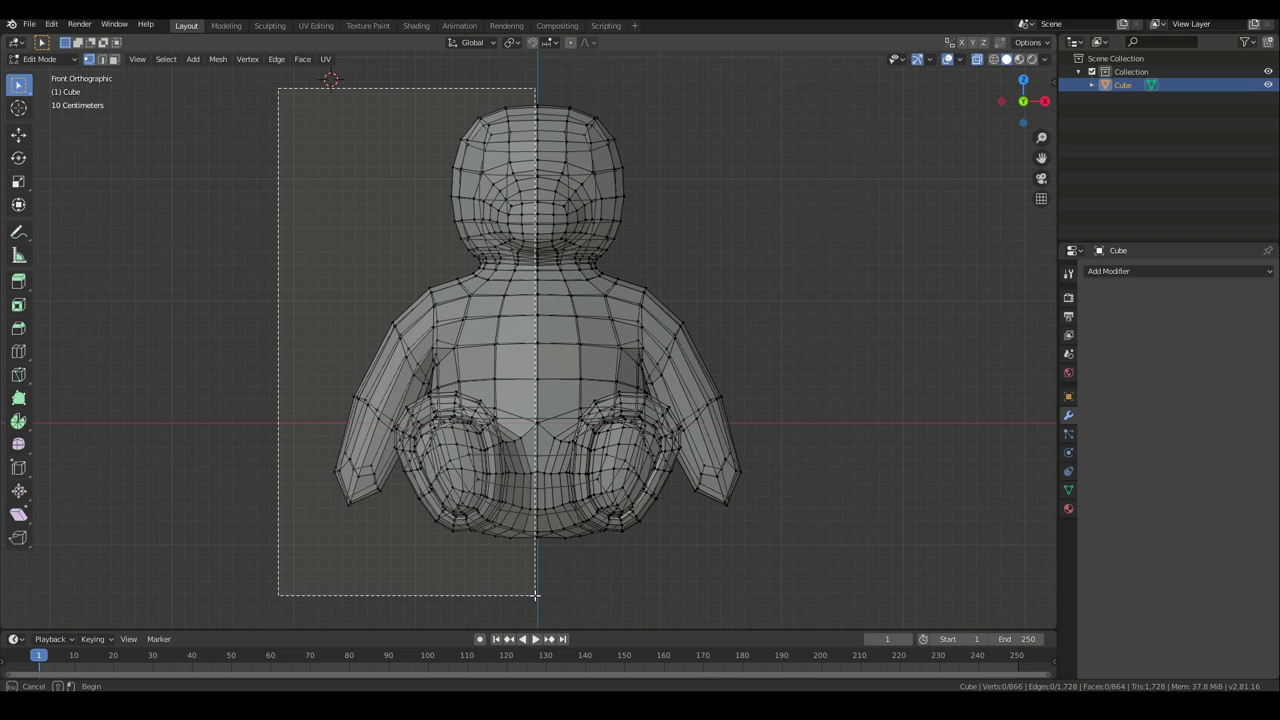
{"action": "left_click_drag", "start_coordinate": [535, 595], "coordinate": [535, 595]}
{"action": "scroll", "coordinate": [498, 335], "scroll_direction": "up", "scroll_amount": 2}
{"action": "scroll", "coordinate": [498, 335], "scroll_direction": "down", "scroll_amount": 2}
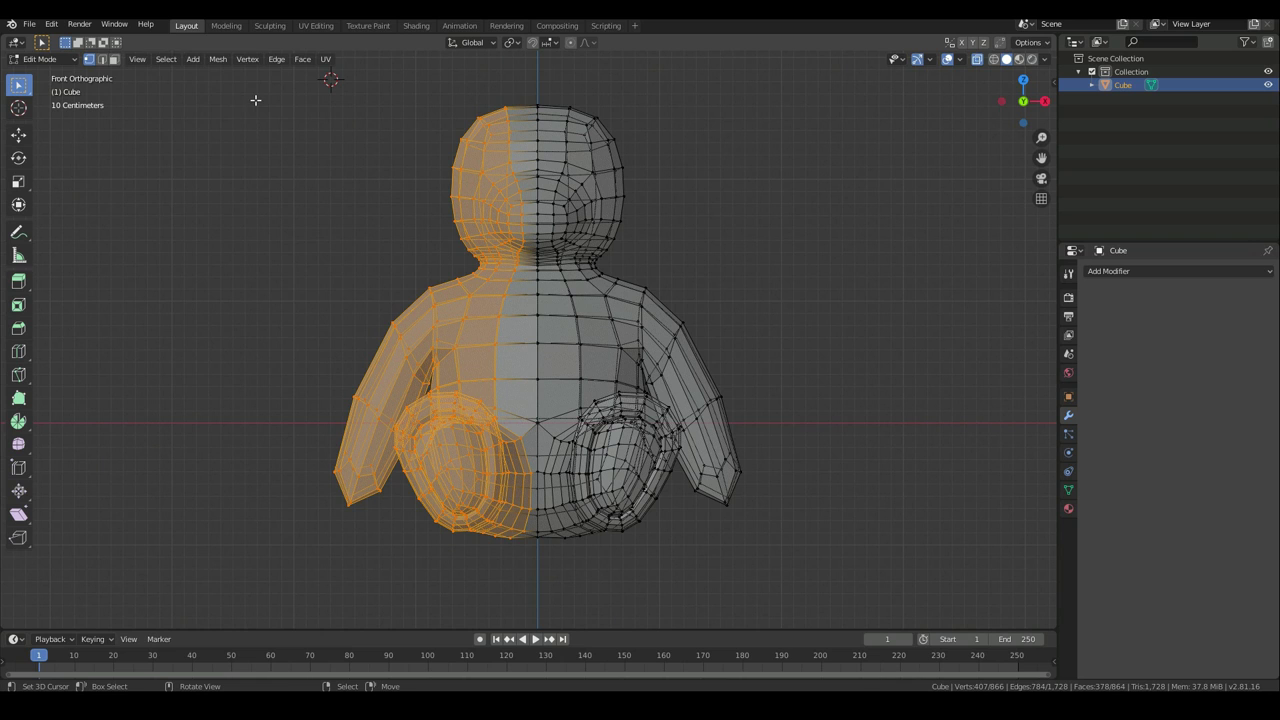
{"action": "left_click", "coordinate": [218, 59]}
{"action": "mouse_move", "coordinate": [286, 344]}
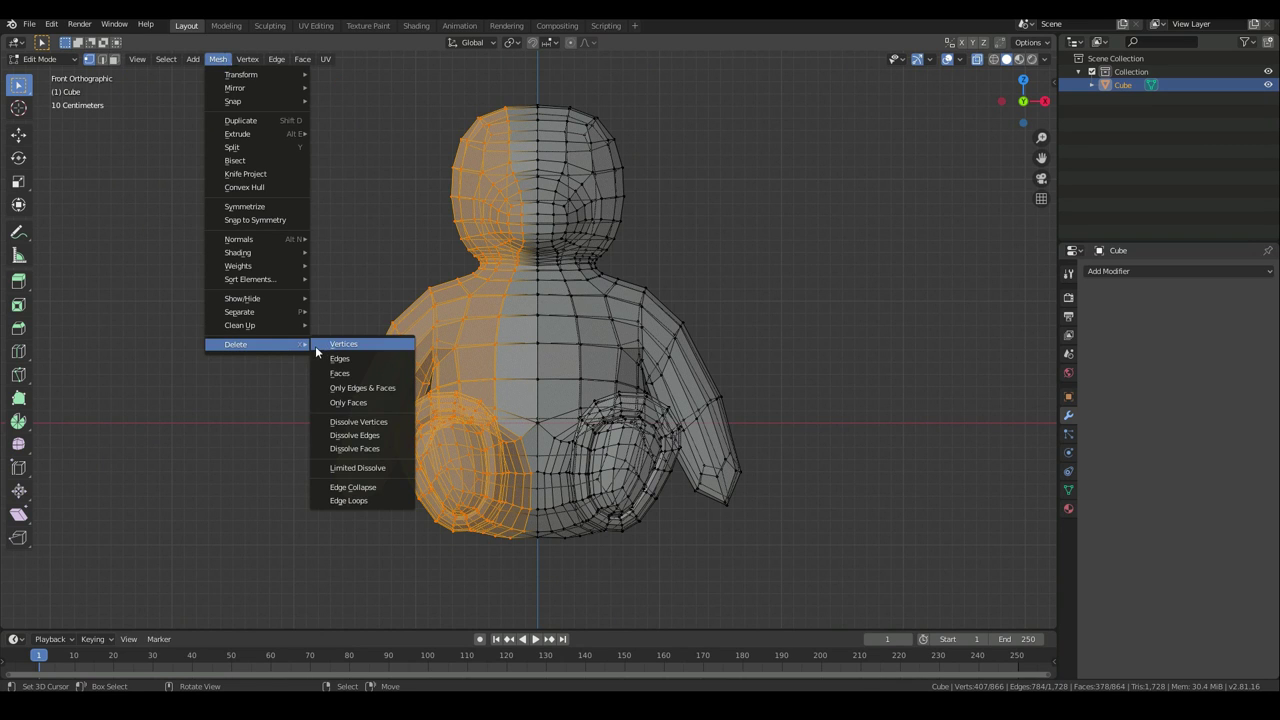
{"action": "left_click", "coordinate": [321, 346]}
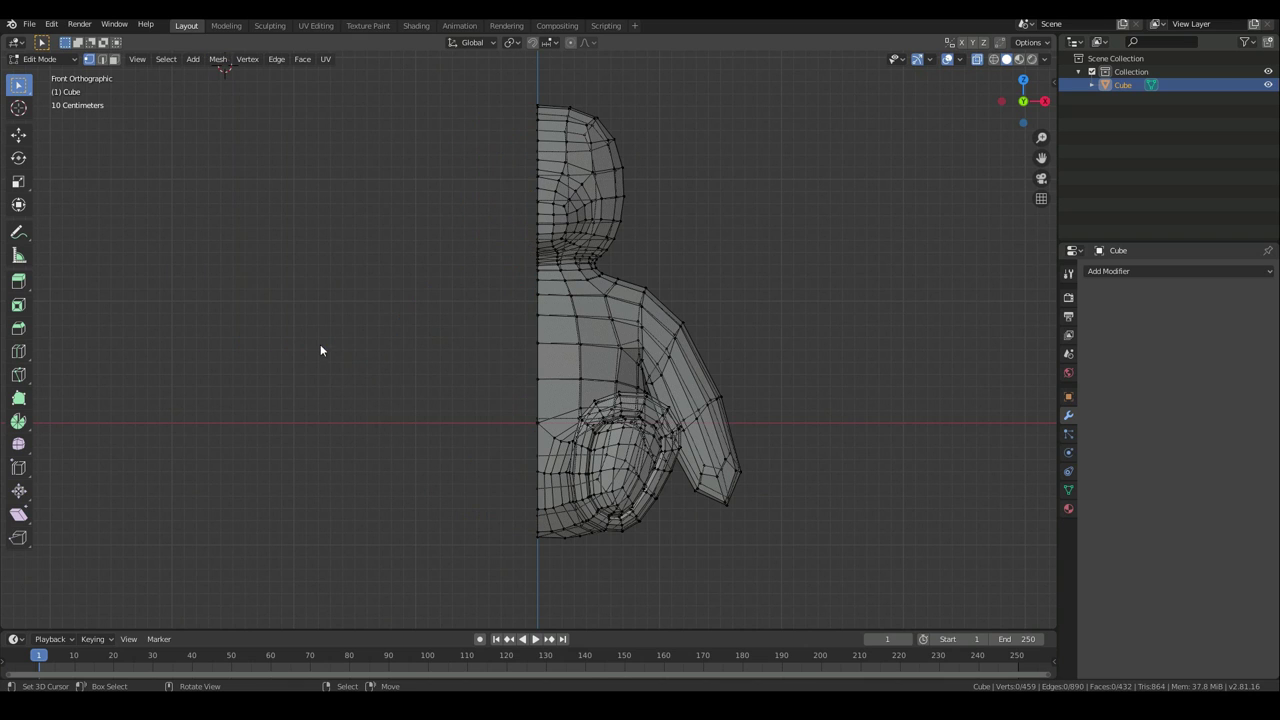
Add a Mirror modifier and a Subdivision Surface modifier to the remaining half of the character
{"action": "left_click", "coordinate": [1141, 270]}
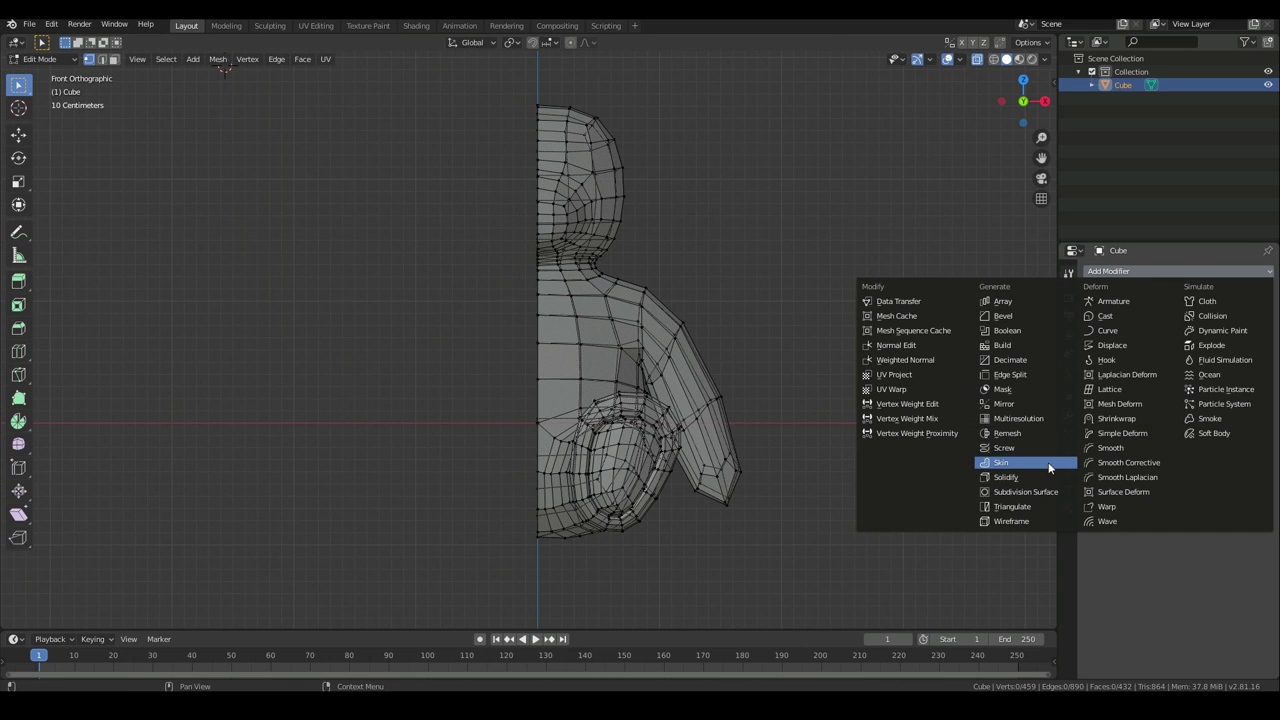
{"action": "left_click", "coordinate": [1013, 403]}
{"action": "left_click", "coordinate": [1140, 271]}
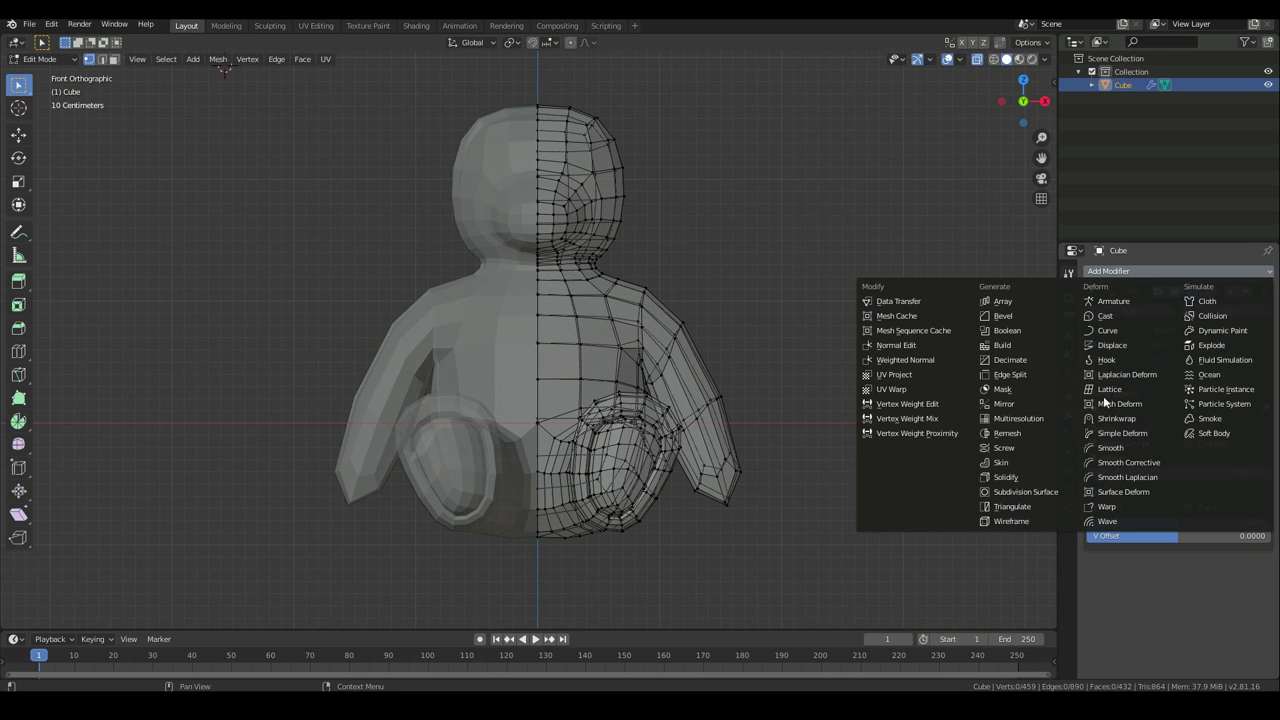
{"action": "left_click", "coordinate": [1013, 493]}
Preview the smoothed character in Object Mode and turn off X-ray back in Edit Mode
{"action": "key", "text": "Tab"}
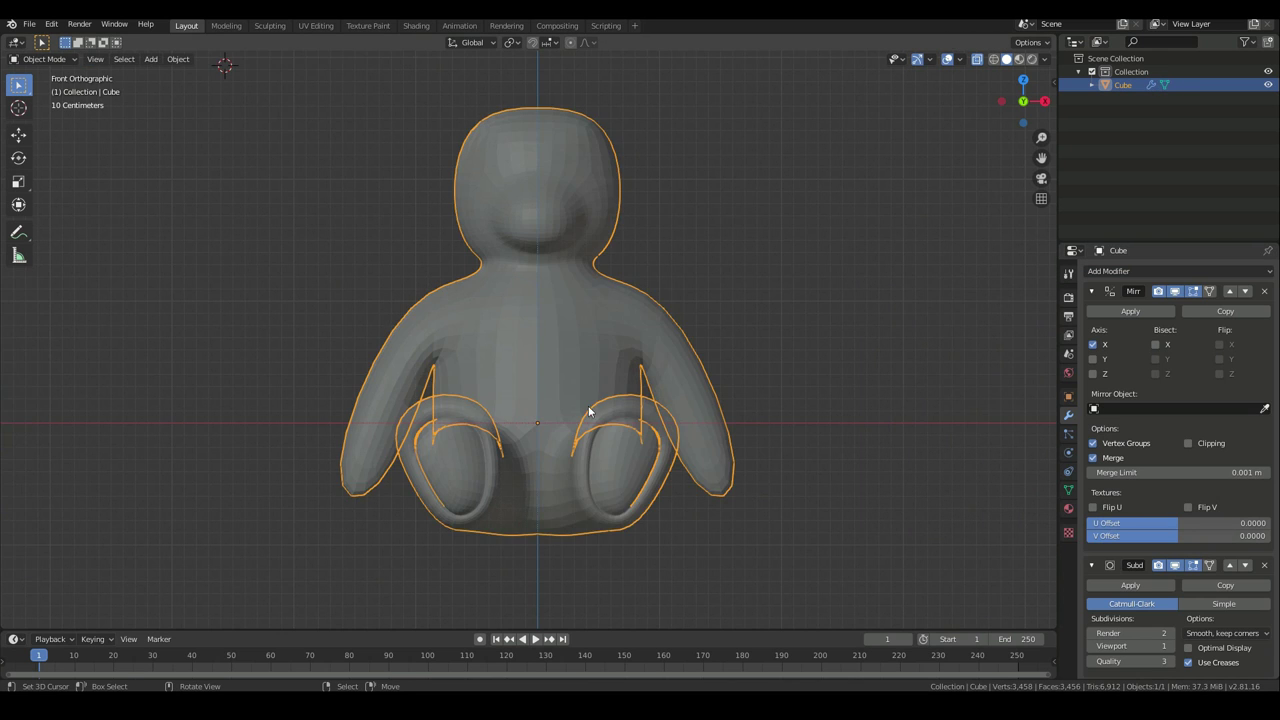
{"action": "mouse_move", "coordinate": [644, 437]}
{"action": "middle_mouse_down"}
{"action": "mouse_move", "coordinate": [503, 463]}
{"action": "mouse_move", "coordinate": [636, 449]}
{"action": "middle_mouse_up"}
{"action": "key", "text": "Tab"}
{"action": "middle_click_drag", "start_coordinate": [588, 246], "coordinate": [900, 32]}
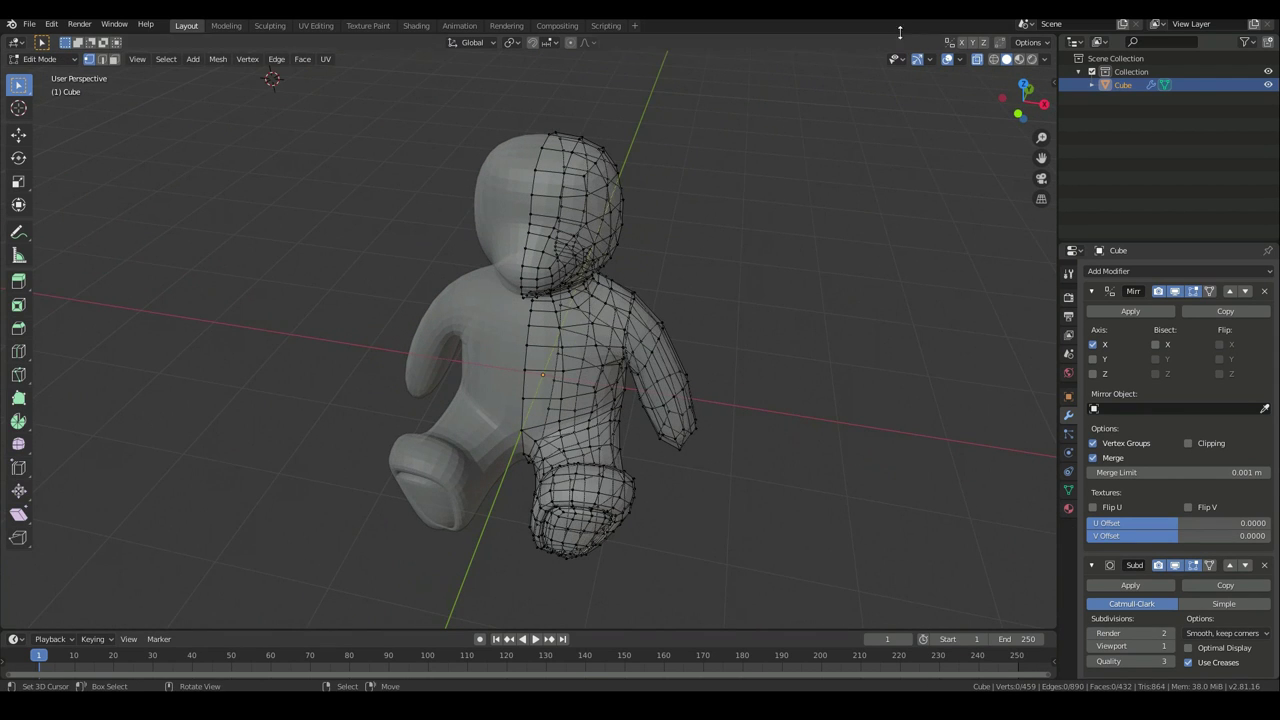
{"action": "left_click", "coordinate": [976, 60]}
Move one vertex on the side of the head and another near the crown to redirect the edge flow
{"action": "middle_click_drag", "start_coordinate": [682, 332], "coordinate": [678, 482], "text": "shift"}
{"action": "scroll", "coordinate": [617, 414], "scroll_direction": "up", "scroll_amount": 3}
{"action": "middle_click_drag", "start_coordinate": [637, 330], "coordinate": [567, 342]}
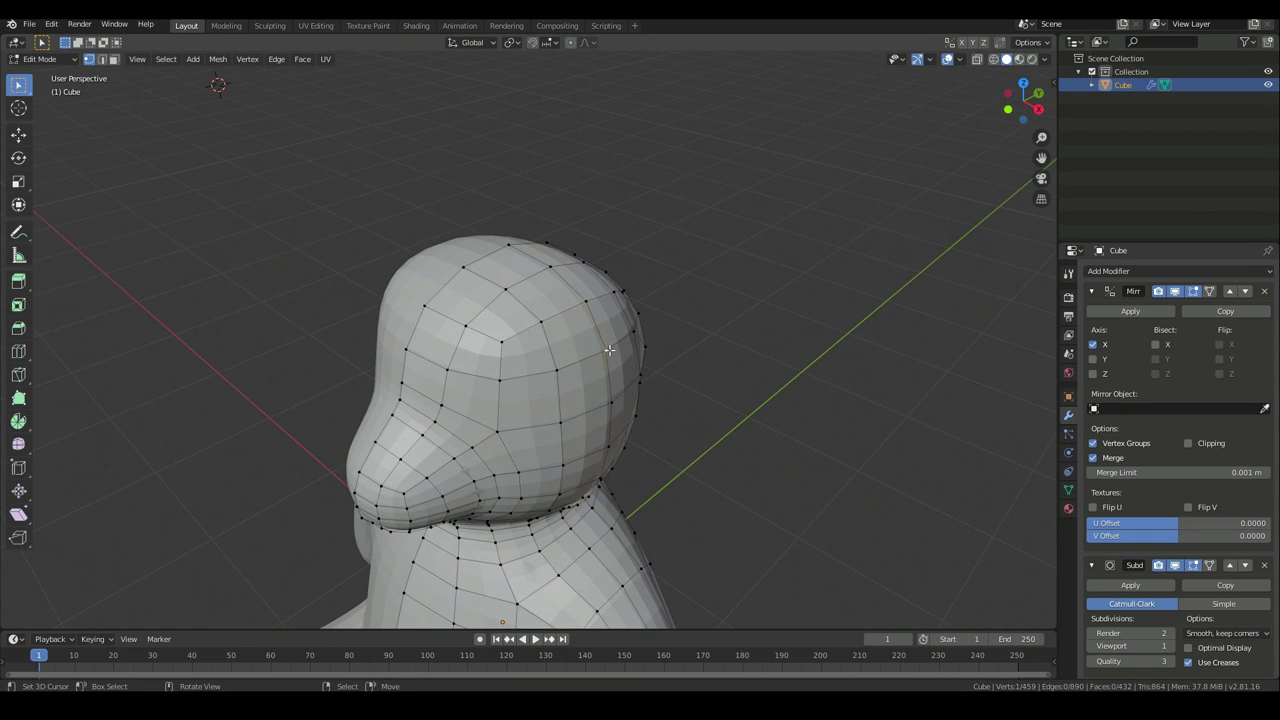
{"action": "middle_click_drag", "start_coordinate": [576, 403], "coordinate": [563, 467]}
{"action": "scroll", "coordinate": [556, 454], "scroll_direction": "up", "scroll_amount": 2}
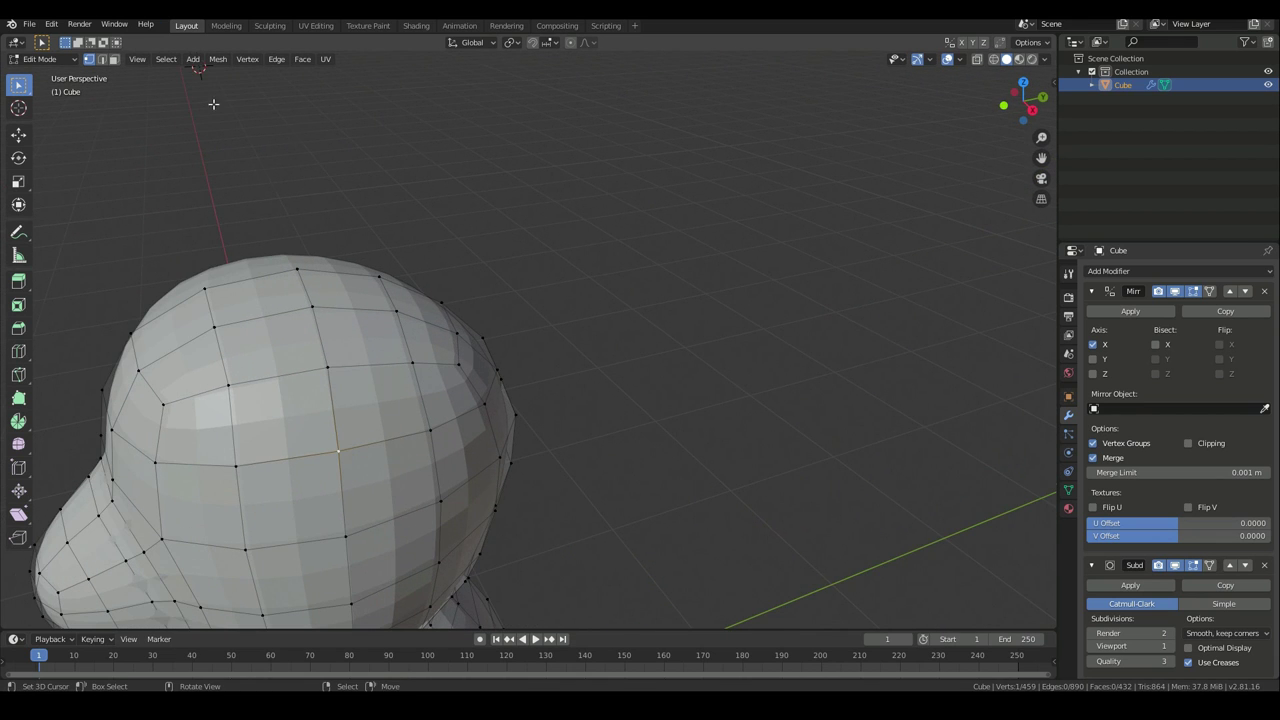
{"action": "middle_click_drag", "start_coordinate": [474, 454], "coordinate": [524, 443]}
{"action": "key", "text": "g"}
{"action": "left_click", "coordinate": [483, 461]}
{"action": "left_click", "coordinate": [382, 286]}
{"action": "key", "text": "g"}
{"action": "left_click", "coordinate": [376, 286]}
Reposition the neighbouring vertices on the upper side of the head, between the crown and the temple
{"action": "middle_click_drag", "start_coordinate": [376, 286], "coordinate": [469, 370]}
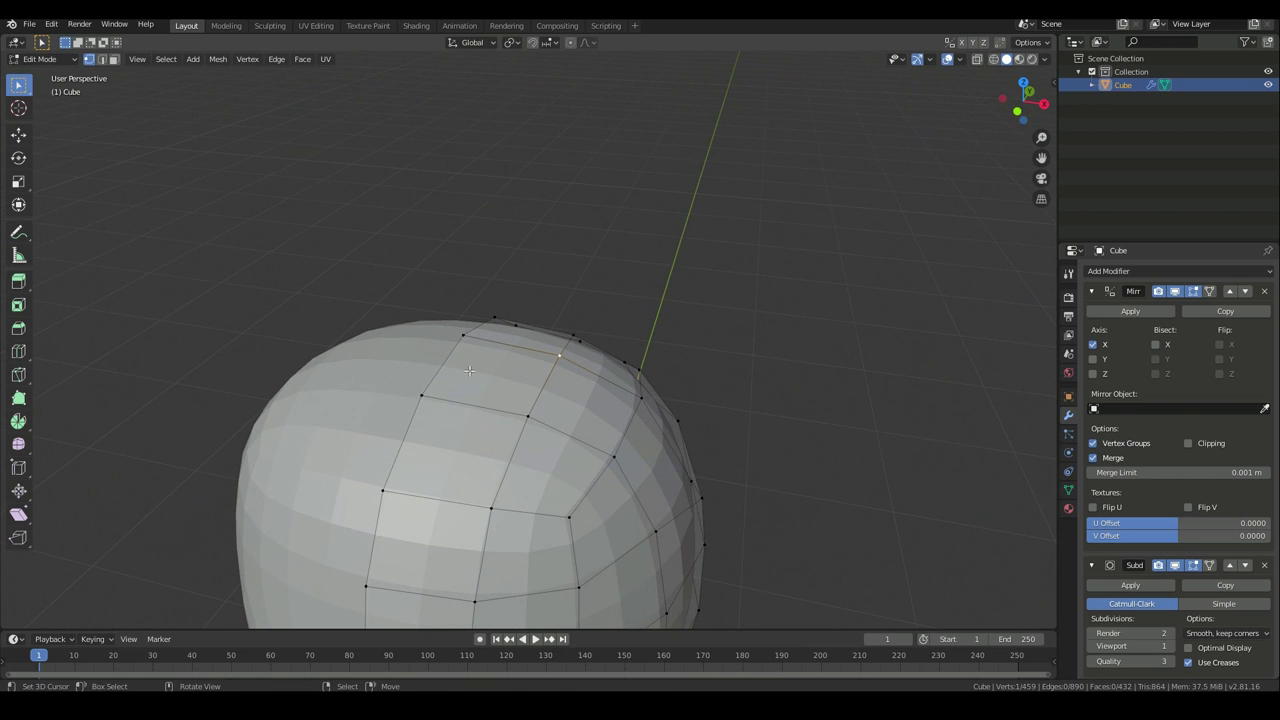
{"action": "middle_click_drag", "start_coordinate": [548, 410], "coordinate": [306, 320]}
{"action": "key", "text": "g"}
{"action": "left_click", "coordinate": [352, 340]}
{"action": "key", "text": "g"}
{"action": "left_click", "coordinate": [361, 381]}
{"action": "key", "text": "g"}
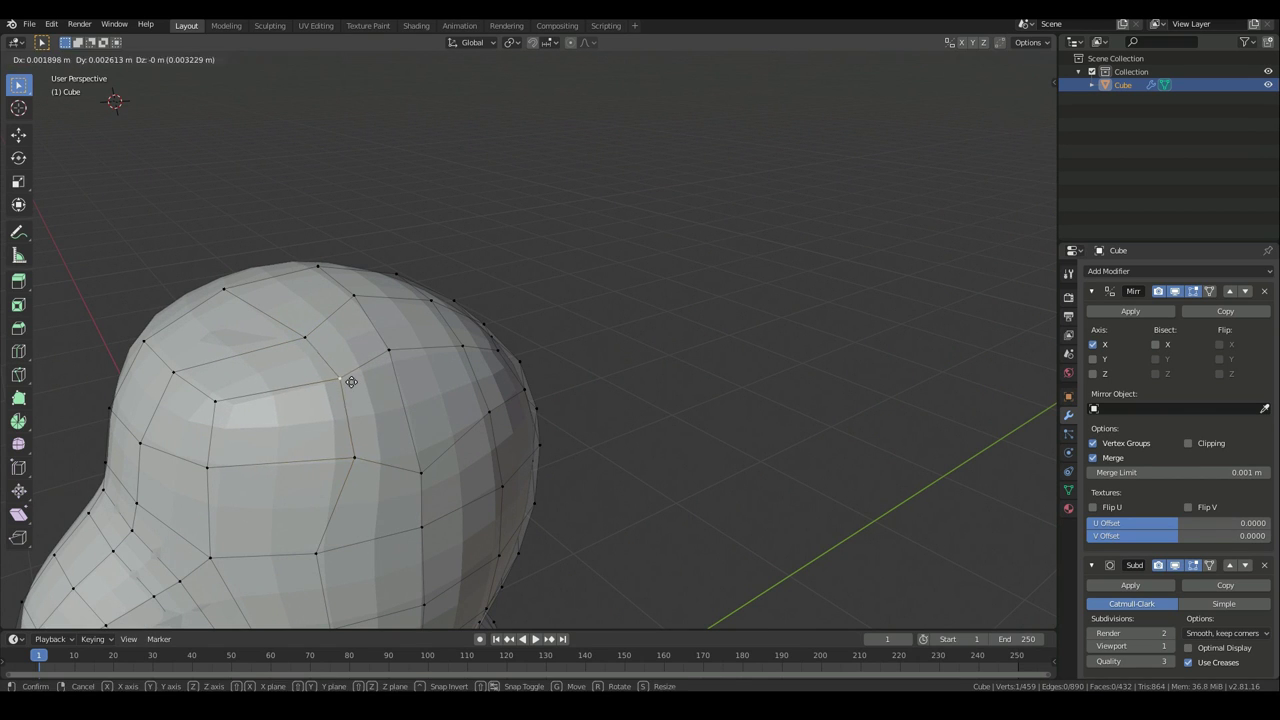
Adjust more vertices on the upper side of the head so they outline a rounder ring
{"action": "middle_click_drag", "start_coordinate": [366, 360], "coordinate": [330, 398]}
{"action": "right_click_drag", "start_coordinate": [246, 400], "coordinate": [250, 394]}
{"action": "right_click_drag", "start_coordinate": [229, 352], "coordinate": [232, 346]}
{"action": "right_click_drag", "start_coordinate": [373, 323], "coordinate": [339, 333]}
{"action": "left_click", "coordinate": [344, 324]}
{"action": "left_click", "coordinate": [388, 441]}
{"action": "key", "text": "g"}
{"action": "left_click", "coordinate": [372, 405]}
{"action": "mouse_move", "coordinate": [376, 380]}
{"action": "right_mouse_down"}
{"action": "mouse_move", "coordinate": [351, 367]}
{"action": "mouse_move", "coordinate": [360, 372]}
{"action": "right_mouse_up"}
{"action": "middle_click_drag", "start_coordinate": [366, 383], "coordinate": [370, 339]}
{"action": "right_click", "coordinate": [370, 339]}
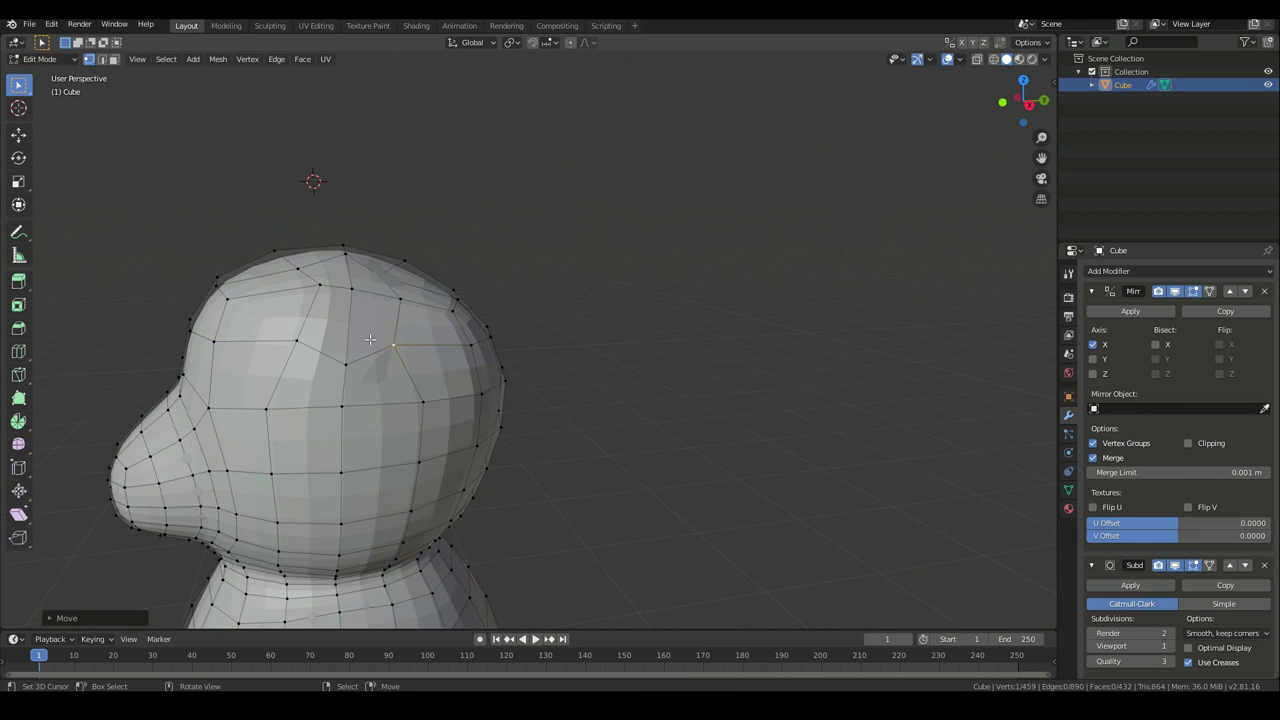
Select four faces on the upper side of the head and extrude them slightly, then about 0.27 m further, to form an ear
{"action": "right_click", "coordinate": [335, 267]}
{"action": "right_click", "coordinate": [365, 280], "text": "shift"}
{"action": "right_click", "coordinate": [367, 320], "text": "shift"}
{"action": "right_click", "coordinate": [339, 314], "text": "shift"}
{"action": "key", "text": "KP_1"}
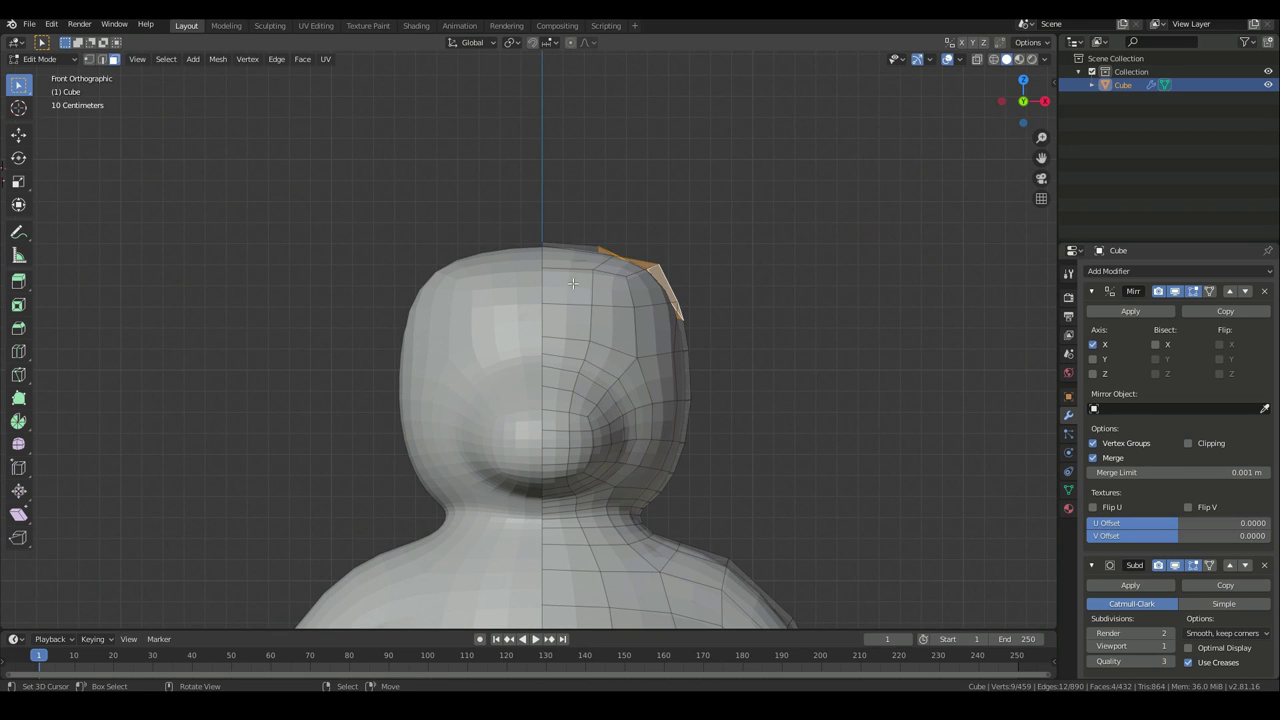
{"action": "key", "text": "e"}
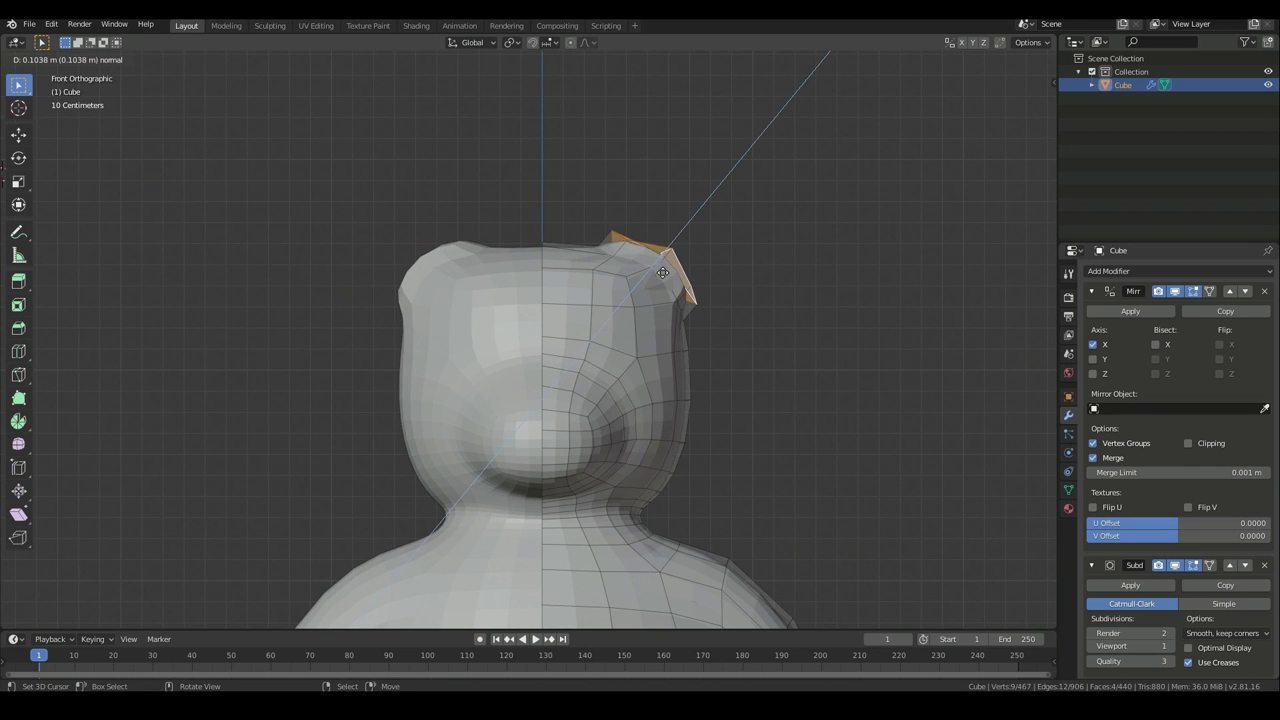
{"action": "left_click", "coordinate": [660, 277]}
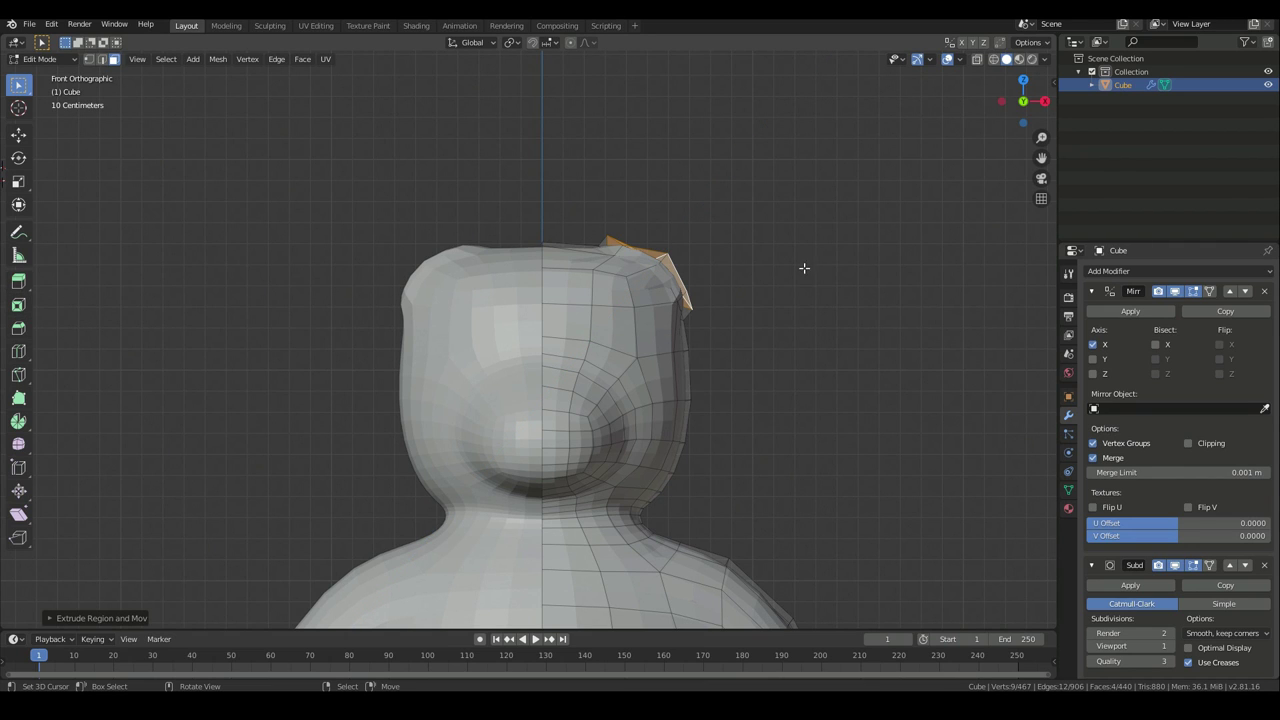
{"action": "key", "text": "e"}
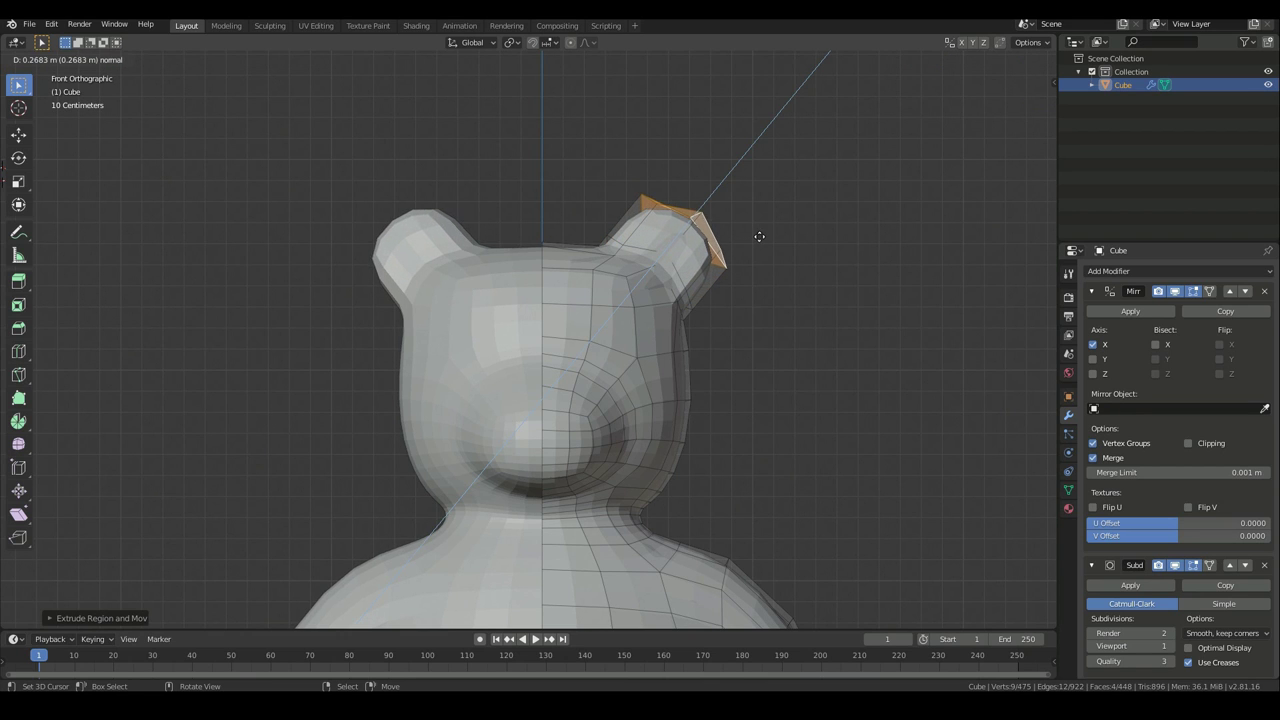
{"action": "left_click", "coordinate": [760, 240]}
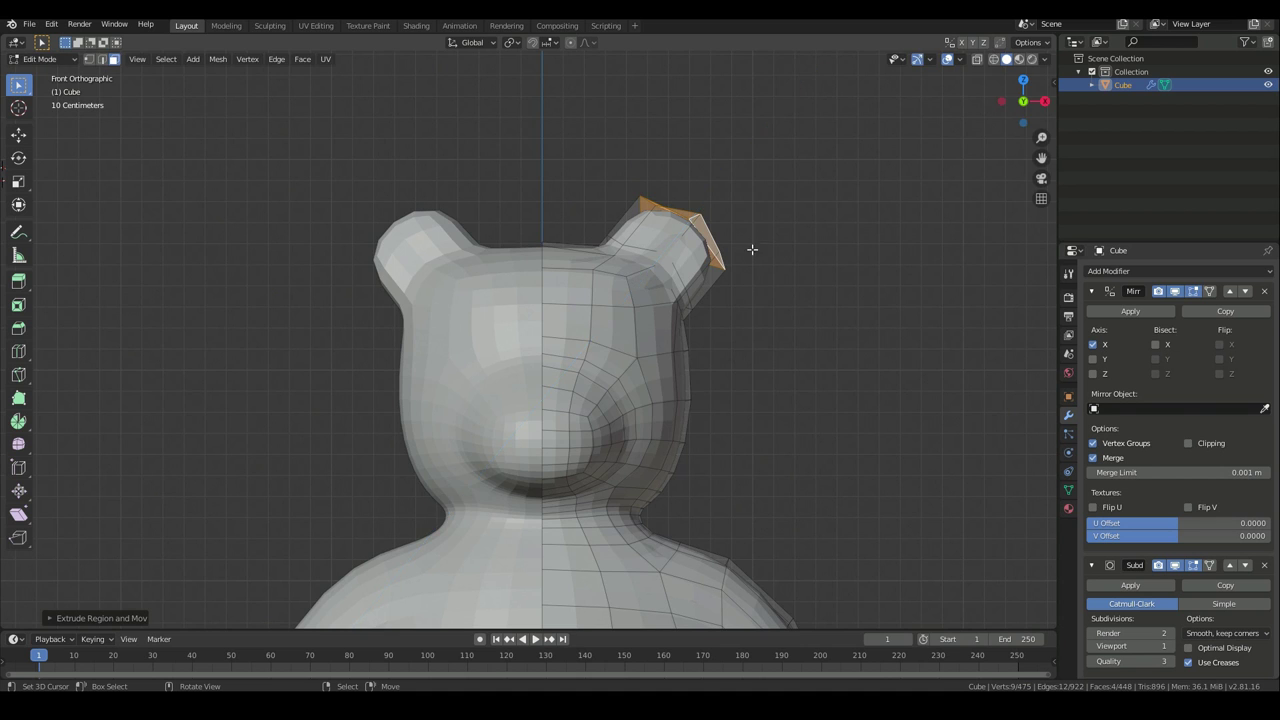
Switch to vertex selection and display the edit cage on the Subdivision modifier's smoothed result
{"action": "scroll", "coordinate": [743, 383], "scroll_direction": "down", "scroll_amount": 3}
{"action": "middle_click_drag", "start_coordinate": [553, 264], "coordinate": [572, 345]}
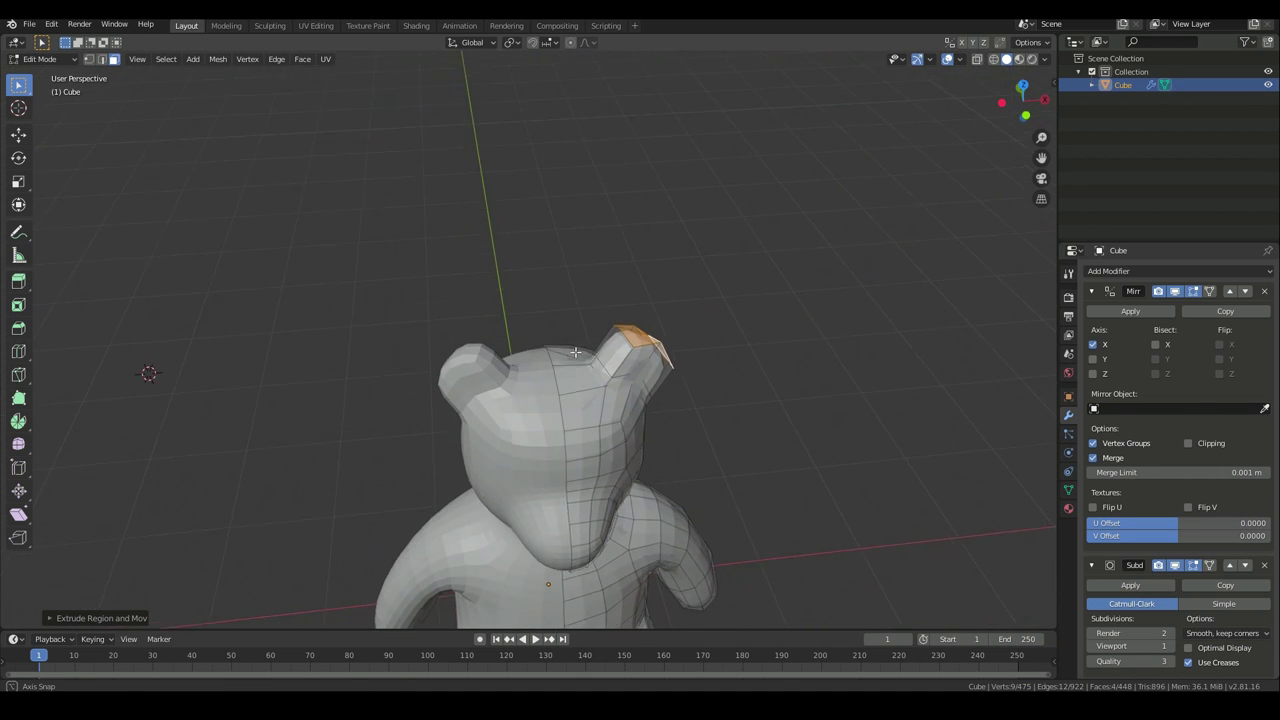
{"action": "scroll", "coordinate": [574, 354], "scroll_direction": "up", "scroll_amount": 4}
{"action": "left_click", "coordinate": [88, 59]}
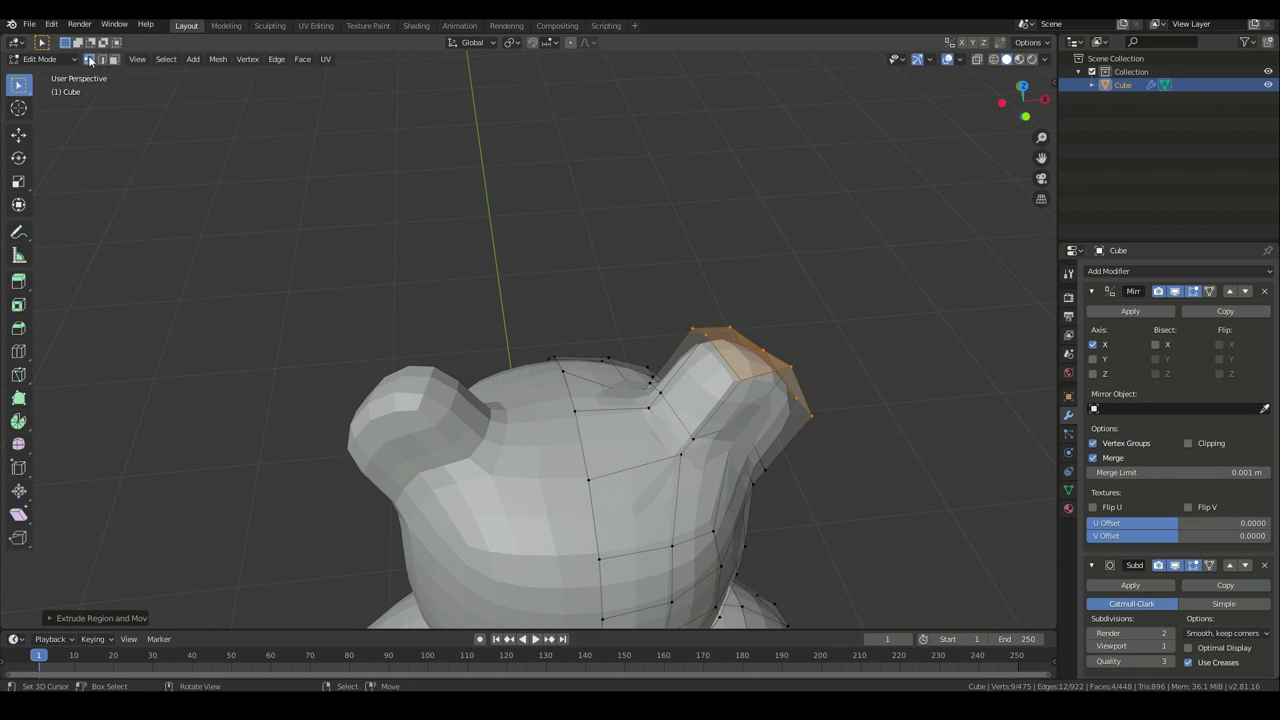
{"action": "left_click", "coordinate": [1211, 567]}
{"action": "middle_click_drag", "start_coordinate": [918, 560], "coordinate": [570, 386]}
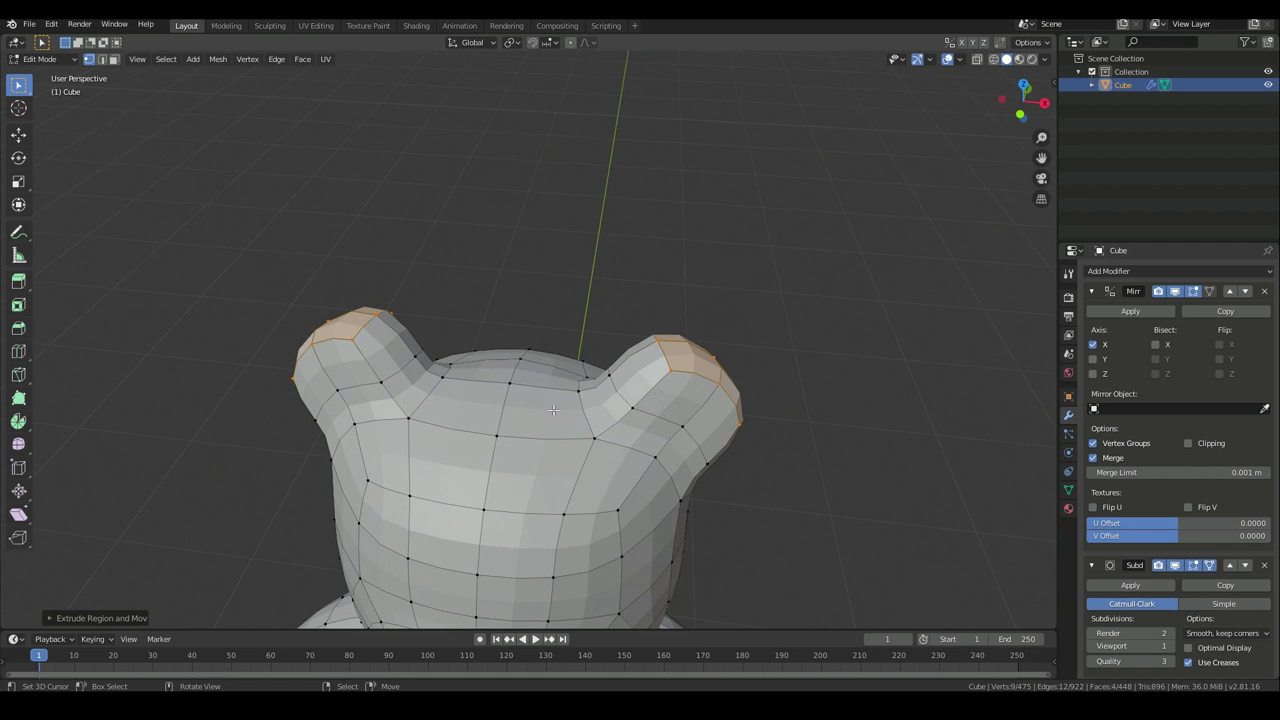
Move the vertex at the ear's inner base toward the centre of the head in front view
{"action": "key", "text": "KP_1"}
{"action": "key", "text": "g"}
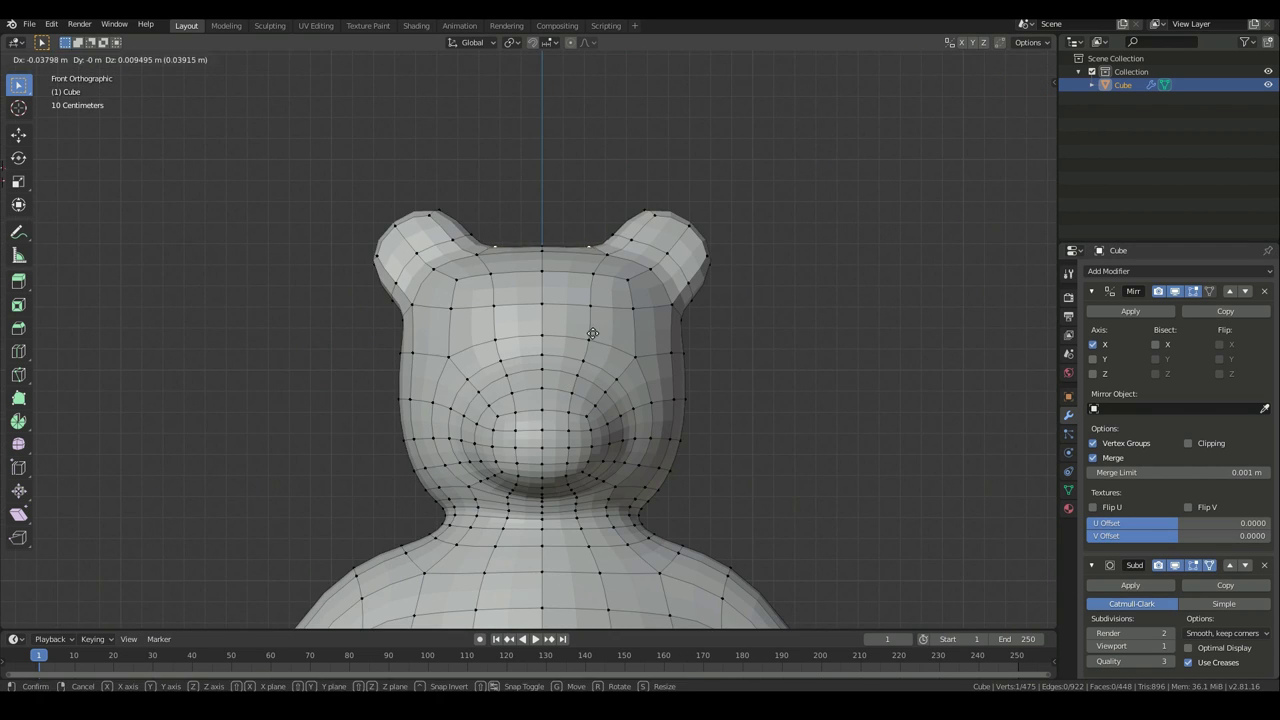
{"action": "left_click", "coordinate": [670, 311]}
{"action": "middle_click_drag", "start_coordinate": [554, 340], "coordinate": [572, 376]}
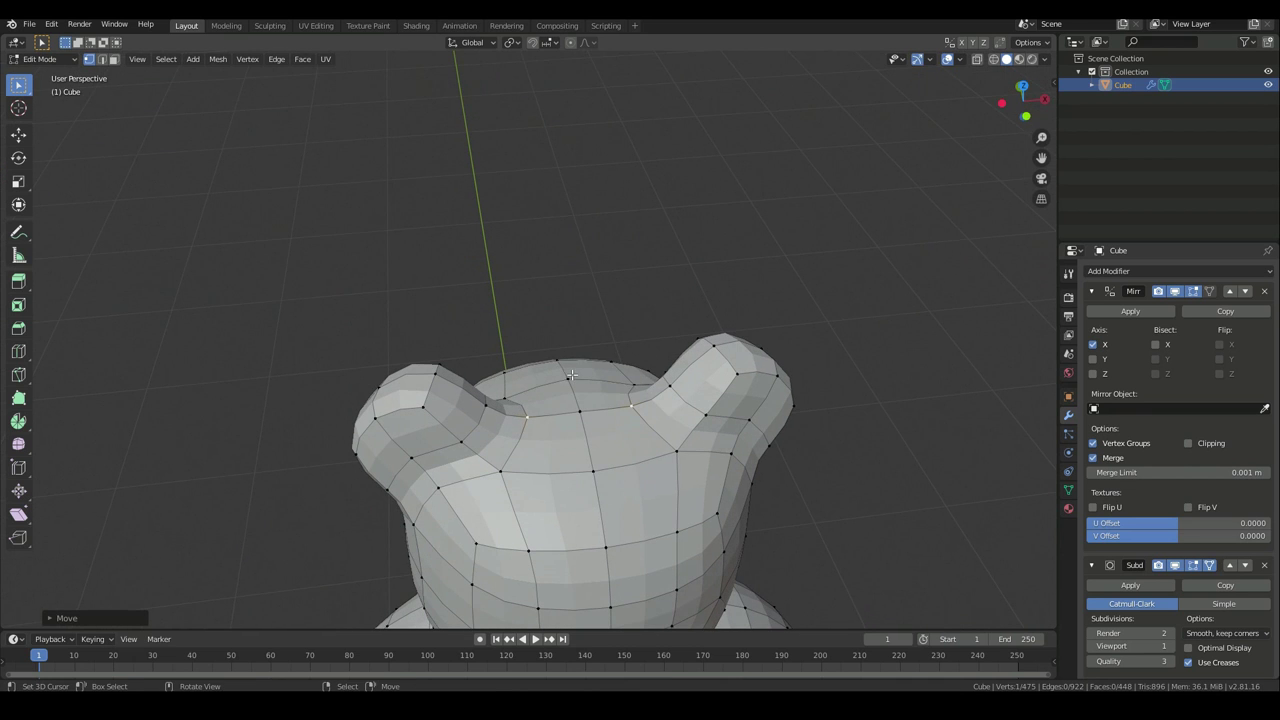
Shift the vertices on the ear's inner side and top inward and slightly up to round its outline
{"action": "left_click", "coordinate": [685, 381]}
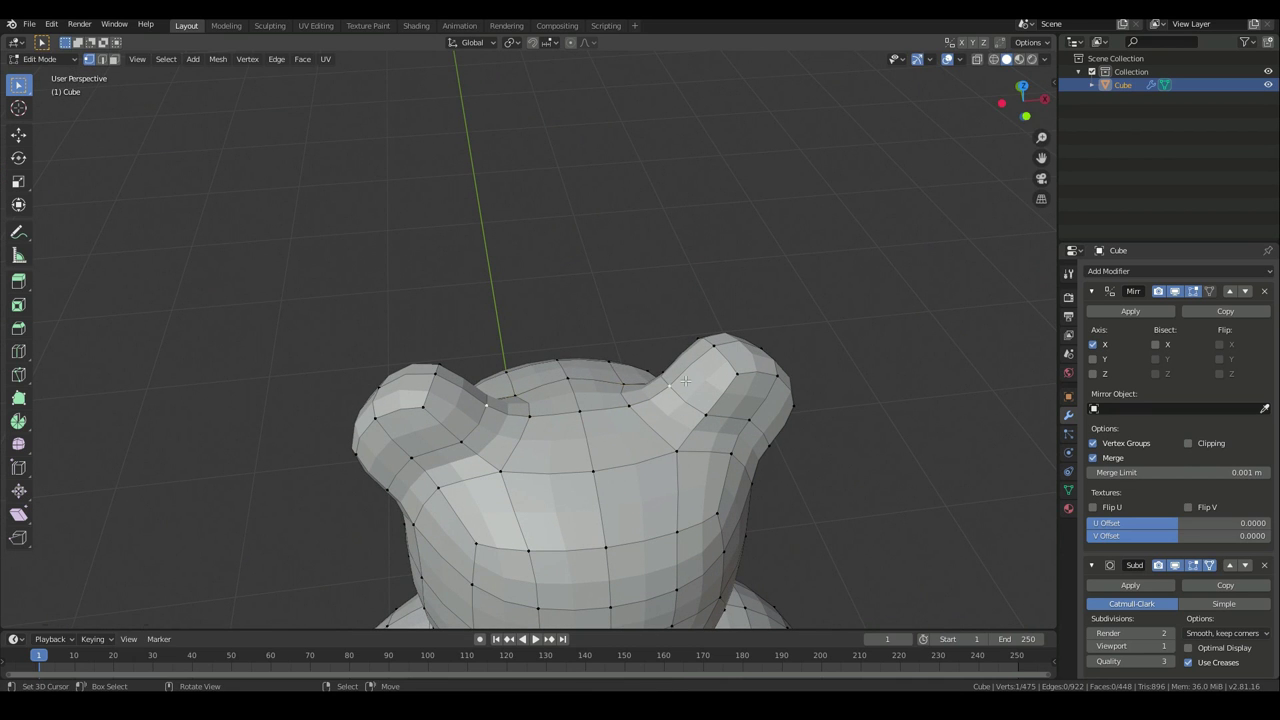
{"action": "key", "text": "KP_1"}
{"action": "key", "text": "g"}
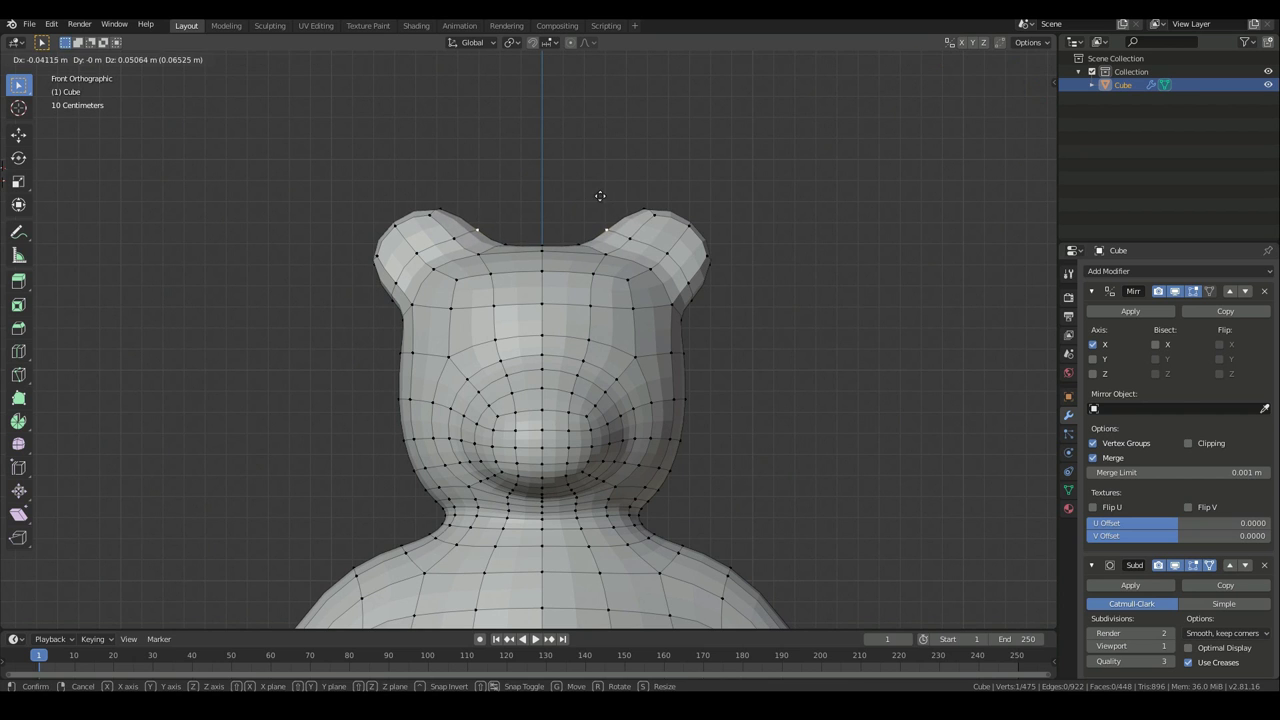
{"action": "left_click", "coordinate": [590, 188]}
{"action": "key", "text": "g"}
{"action": "left_click", "coordinate": [633, 204]}
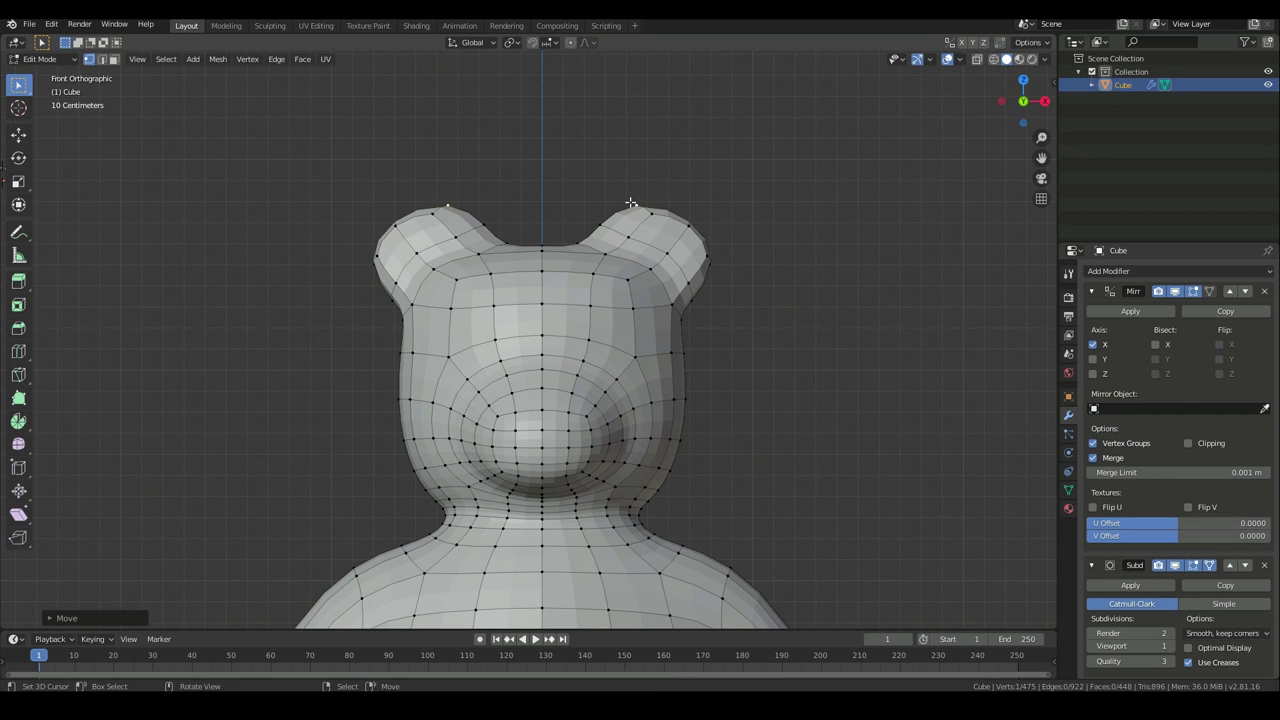
Reposition the vertices on the outer edge of the ear, previewing the shape in Object Mode between adjustments
{"action": "middle_click_drag", "start_coordinate": [658, 250], "coordinate": [600, 260]}
{"action": "key", "text": "g"}
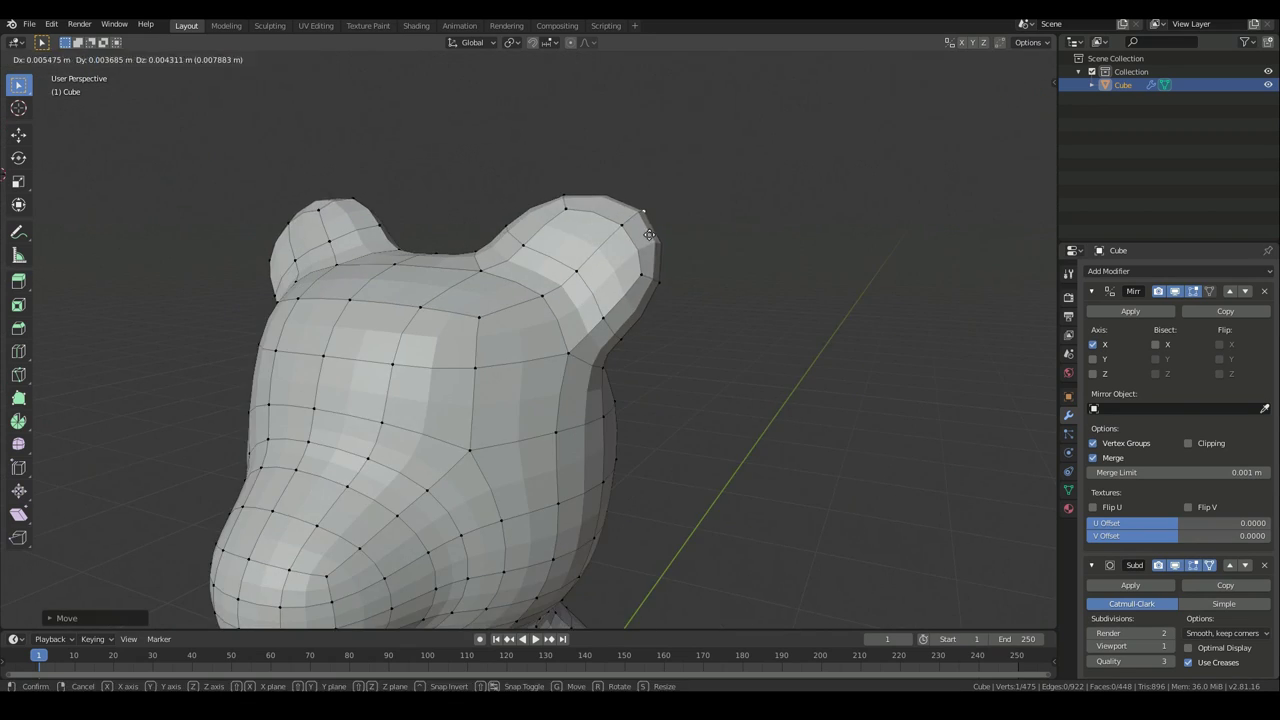
{"action": "left_click", "coordinate": [643, 223]}
{"action": "key", "text": "KP_1"}
{"action": "left_click", "coordinate": [703, 280]}
{"action": "key", "text": "Tab"}
{"action": "middle_click_drag", "start_coordinate": [434, 272], "coordinate": [684, 291]}
{"action": "key", "text": "Tab"}
{"action": "key", "text": "g"}
{"action": "left_click", "coordinate": [714, 300]}
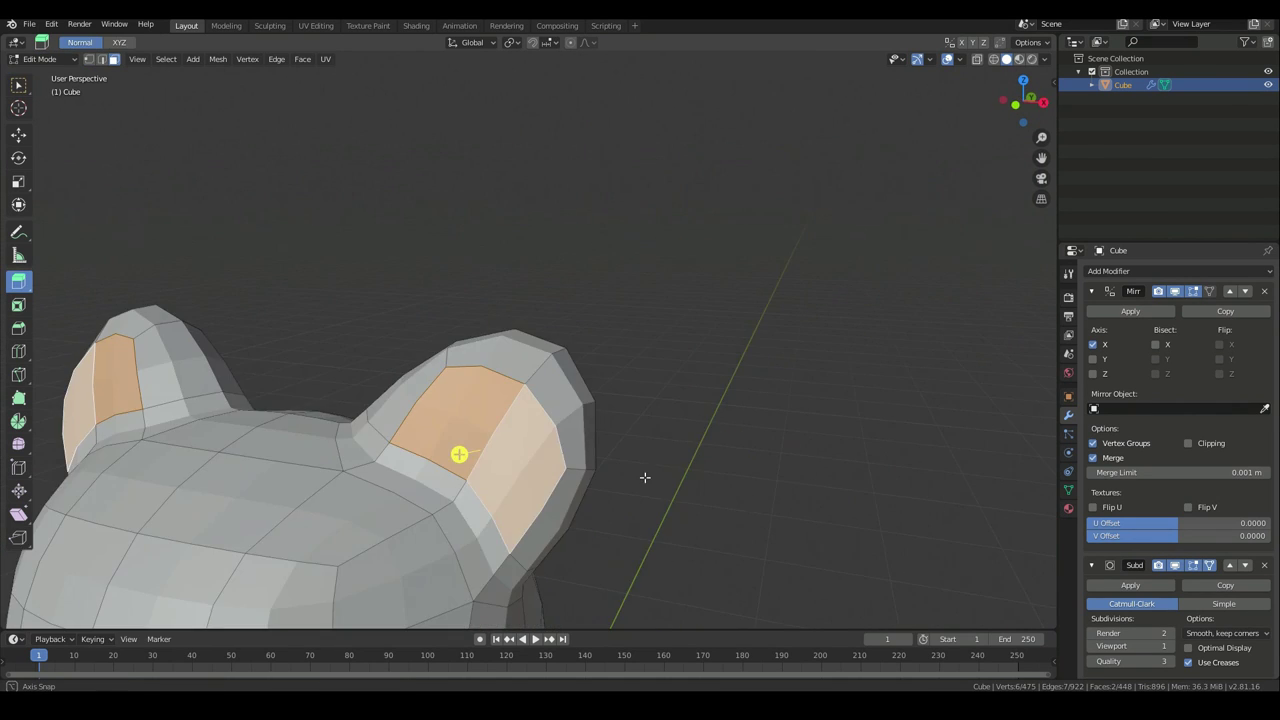
Extrude the two front faces of the ear, push them inward and scale them to hollow out the ear
{"action": "middle_click_drag", "start_coordinate": [645, 477], "coordinate": [608, 460]}
{"action": "middle_click_drag", "start_coordinate": [449, 429], "coordinate": [694, 447]}
{"action": "key", "text": "e"}
{"action": "left_click", "coordinate": [475, 427]}
{"action": "key", "text": "g"}
{"action": "left_click", "coordinate": [696, 449]}
{"action": "key", "text": "s"}
{"action": "left_click", "coordinate": [767, 478]}
Adjust the rotation and position of the recessed inner ear faces to fit inside the ear's rim
{"action": "key", "text": "s"}
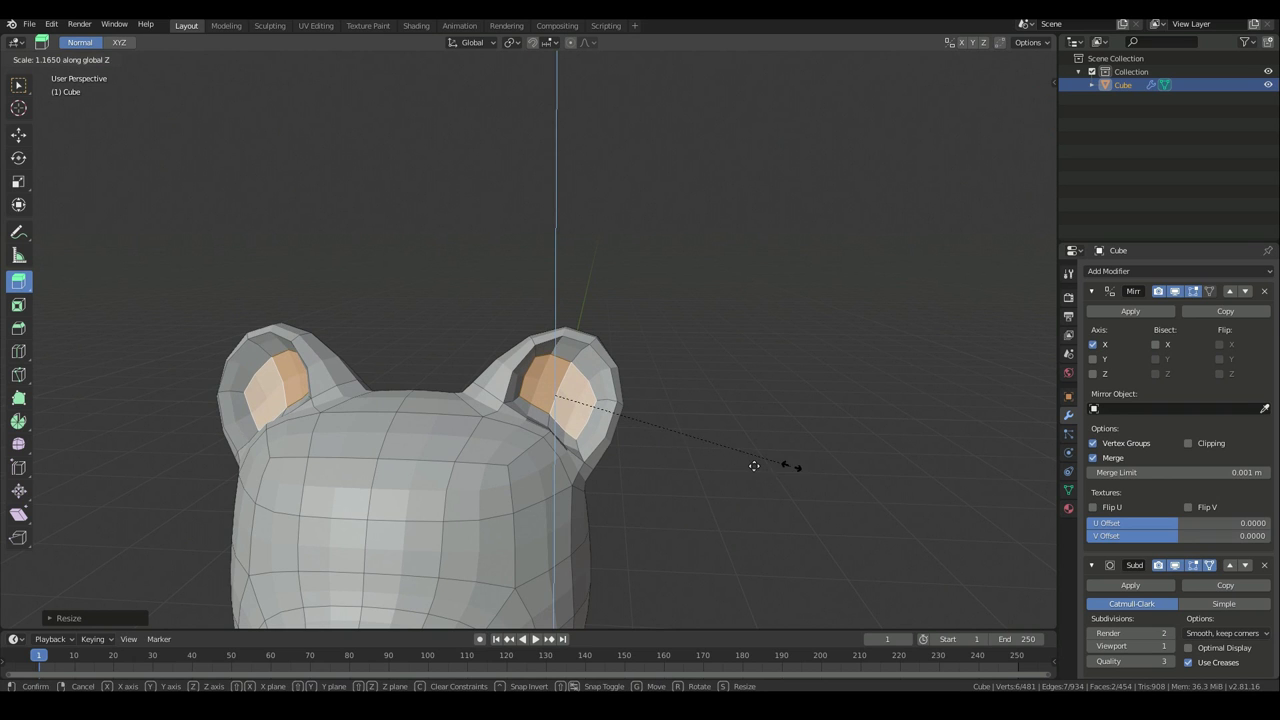
{"action": "key", "text": "r"}
{"action": "left_click", "coordinate": [836, 460]}
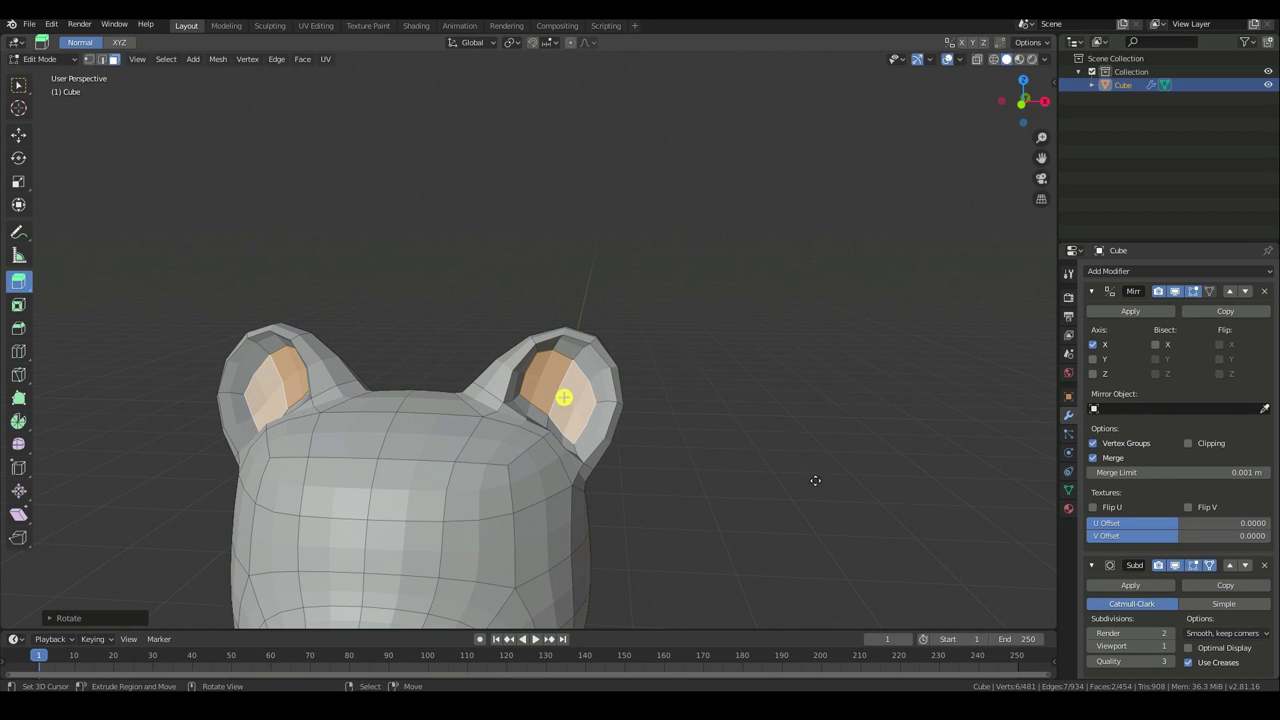
{"action": "key", "text": "g"}
{"action": "left_click", "coordinate": [790, 480]}
{"action": "middle_click_drag", "start_coordinate": [790, 480], "coordinate": [688, 441]}
{"action": "key", "text": "g"}
{"action": "left_click", "coordinate": [689, 443]}
Preview the hollowed ears in Object Mode, from an angle and in front view
{"action": "key", "text": "Tab"}
{"action": "middle_click_drag", "start_coordinate": [470, 442], "coordinate": [634, 465]}
{"action": "scroll", "coordinate": [634, 464], "scroll_direction": "down", "scroll_amount": 5}
{"action": "key", "text": "KP_1"}
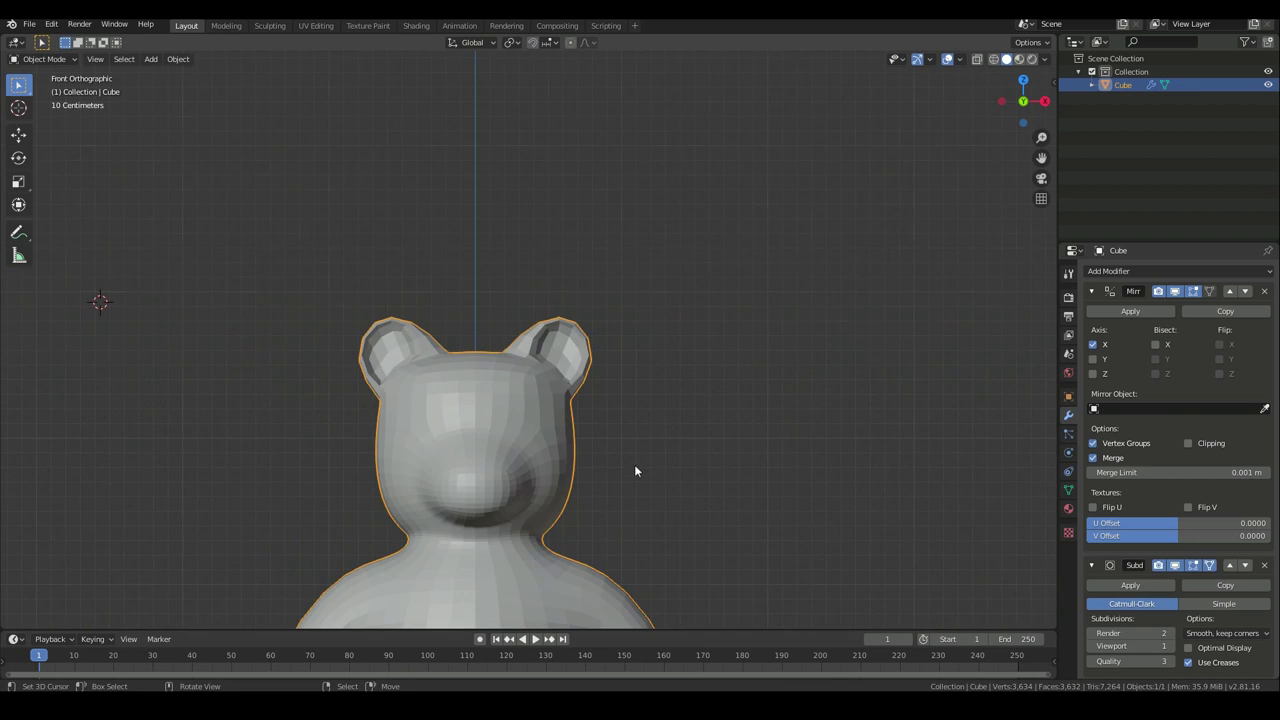
In vertex selection, move the rim and hollow vertices at the ear's inner corner toward the centre of the head
{"action": "scroll", "coordinate": [554, 530], "scroll_direction": "up", "scroll_amount": 10}
{"action": "key", "text": "Tab"}
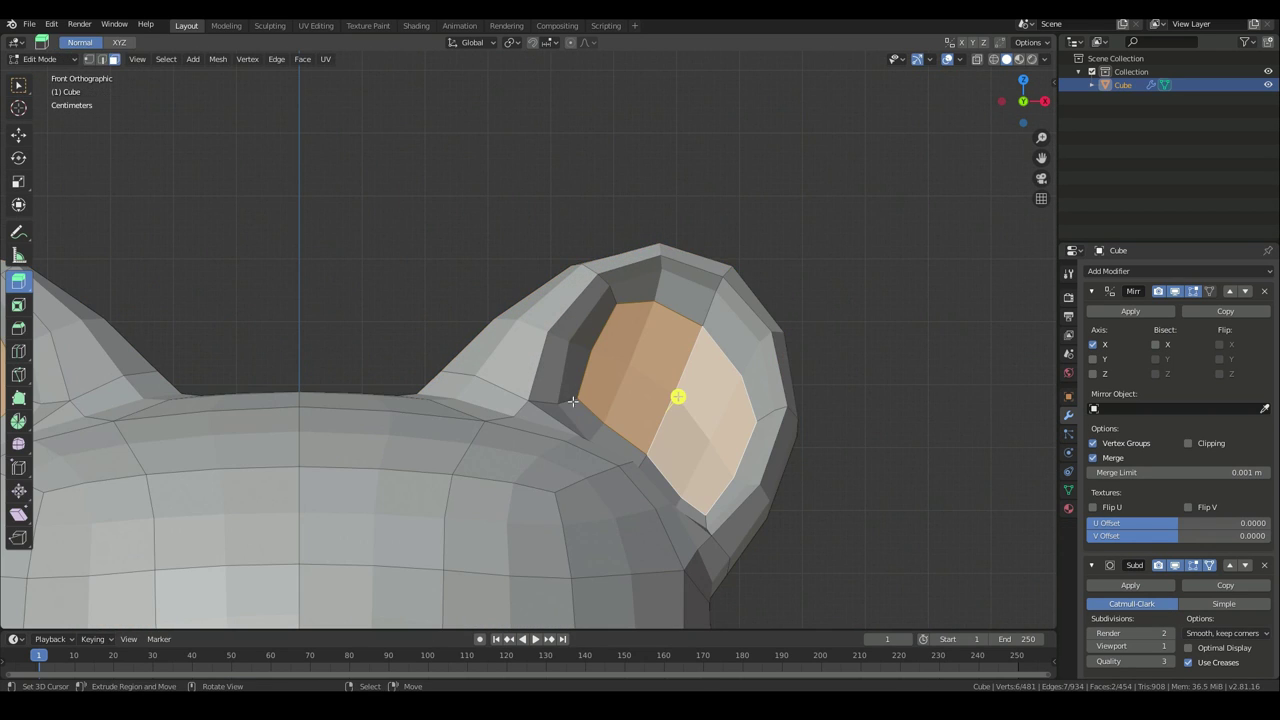
{"action": "left_click", "coordinate": [90, 59]}
{"action": "key", "text": "g"}
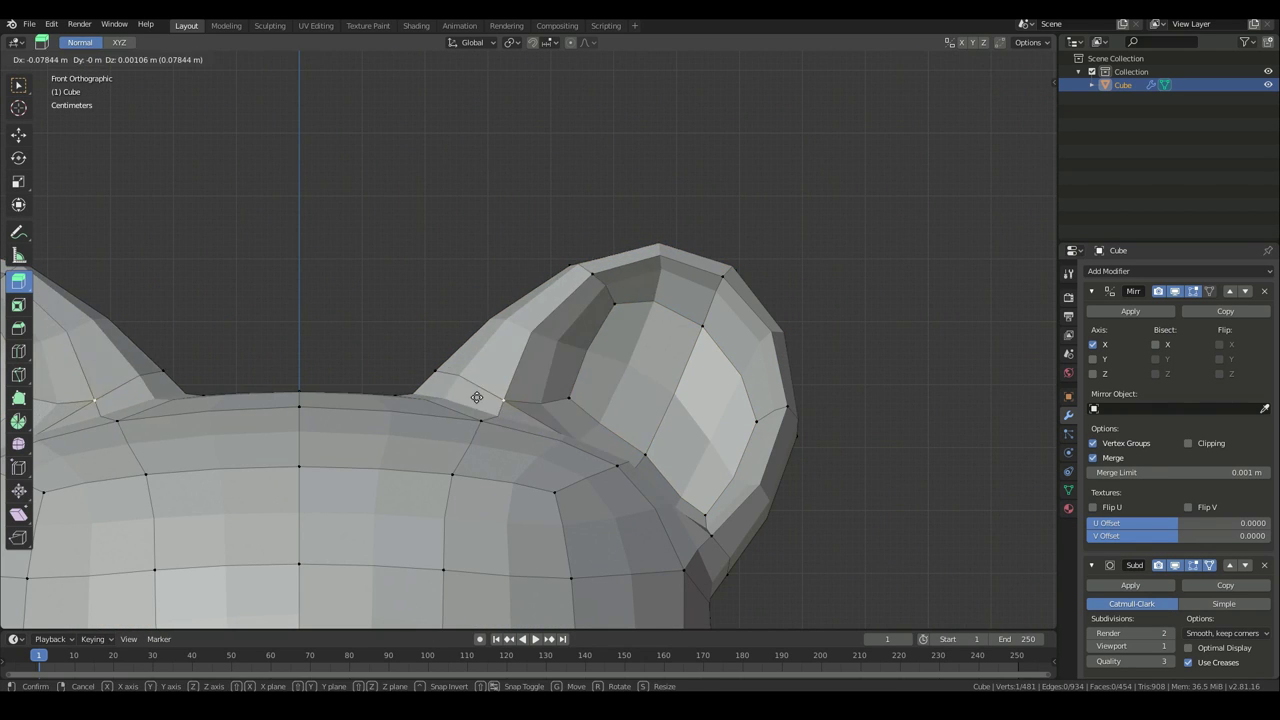
{"action": "left_click", "coordinate": [439, 372]}
{"action": "right_click", "coordinate": [559, 391]}
{"action": "key", "text": "g"}
{"action": "left_click", "coordinate": [506, 400]}
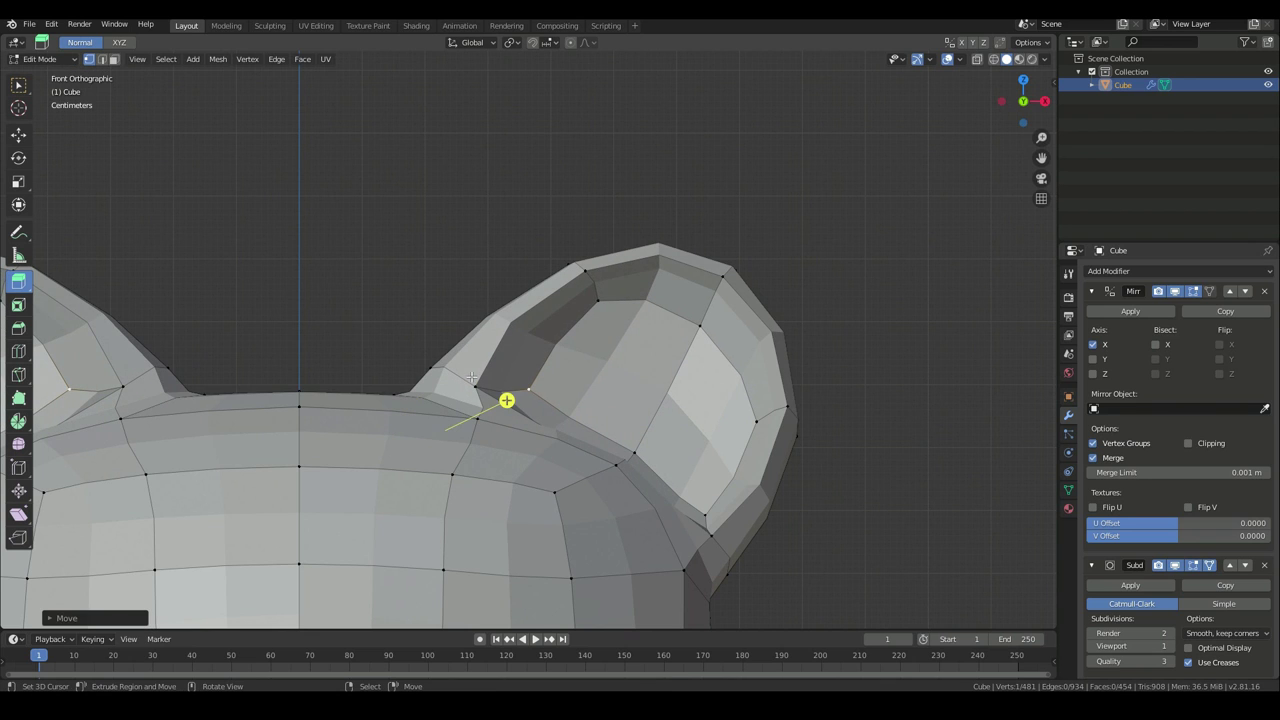
Adjust the upper and lower inner vertices of the ear hollow and the vertex where the ear meets the head
{"action": "right_click", "coordinate": [599, 299]}
{"action": "key", "text": "g"}
{"action": "left_click", "coordinate": [586, 336]}
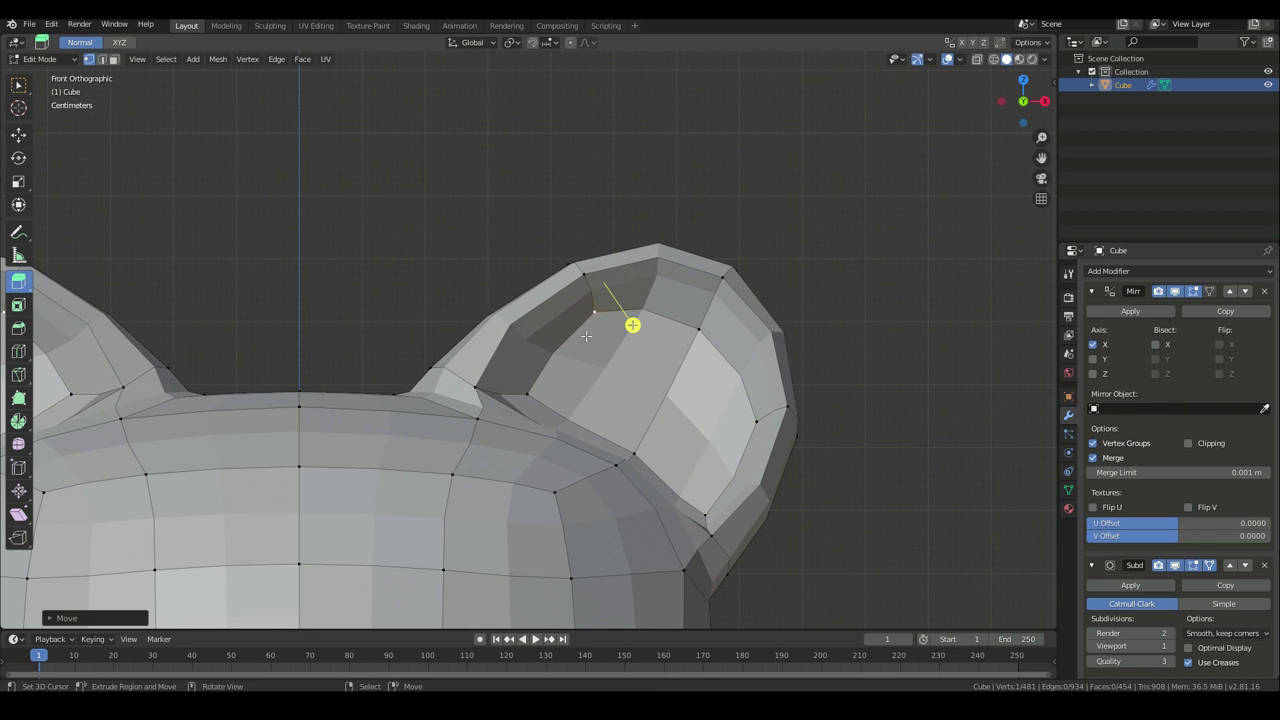
{"action": "right_click", "coordinate": [537, 393]}
{"action": "key", "text": "g"}
{"action": "left_click", "coordinate": [520, 391]}
{"action": "right_click", "coordinate": [432, 369]}
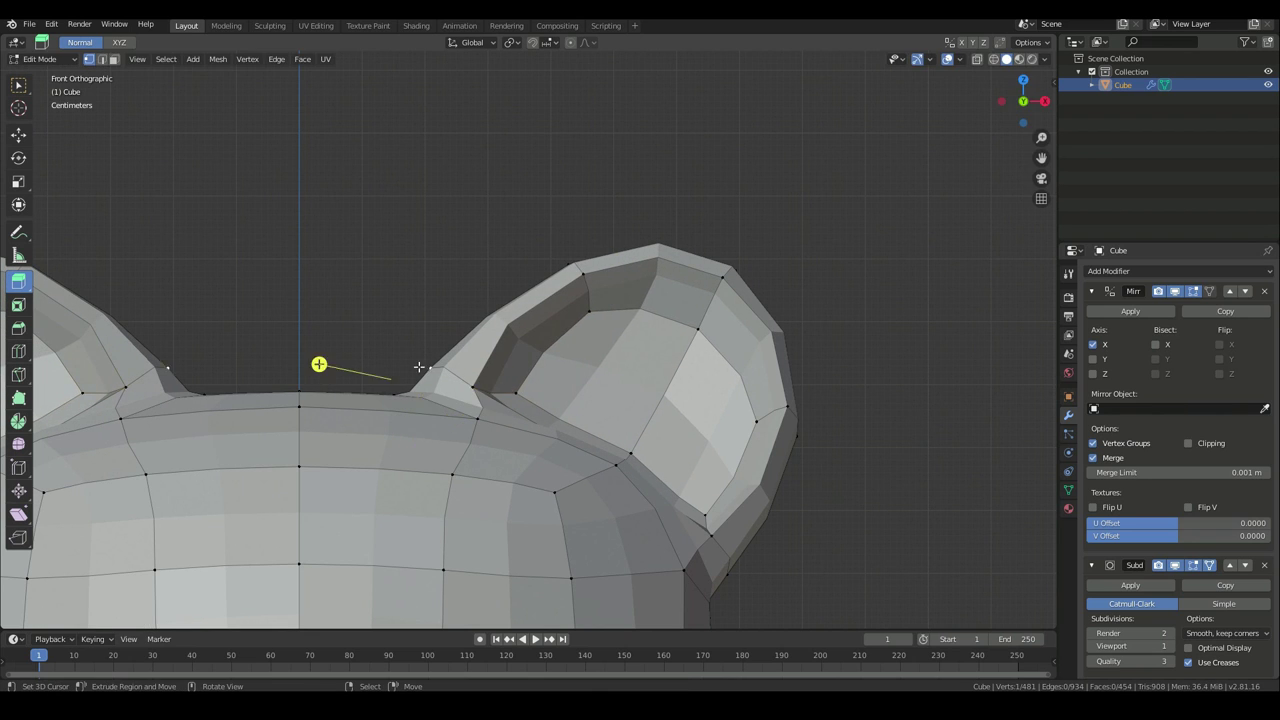
{"action": "key", "text": "g"}
{"action": "left_click", "coordinate": [457, 372]}
Move the vertex at the ear's upper inner edge outward and adjust the vertex at the top of its outer side
{"action": "middle_click_drag", "start_coordinate": [457, 372], "coordinate": [784, 361]}
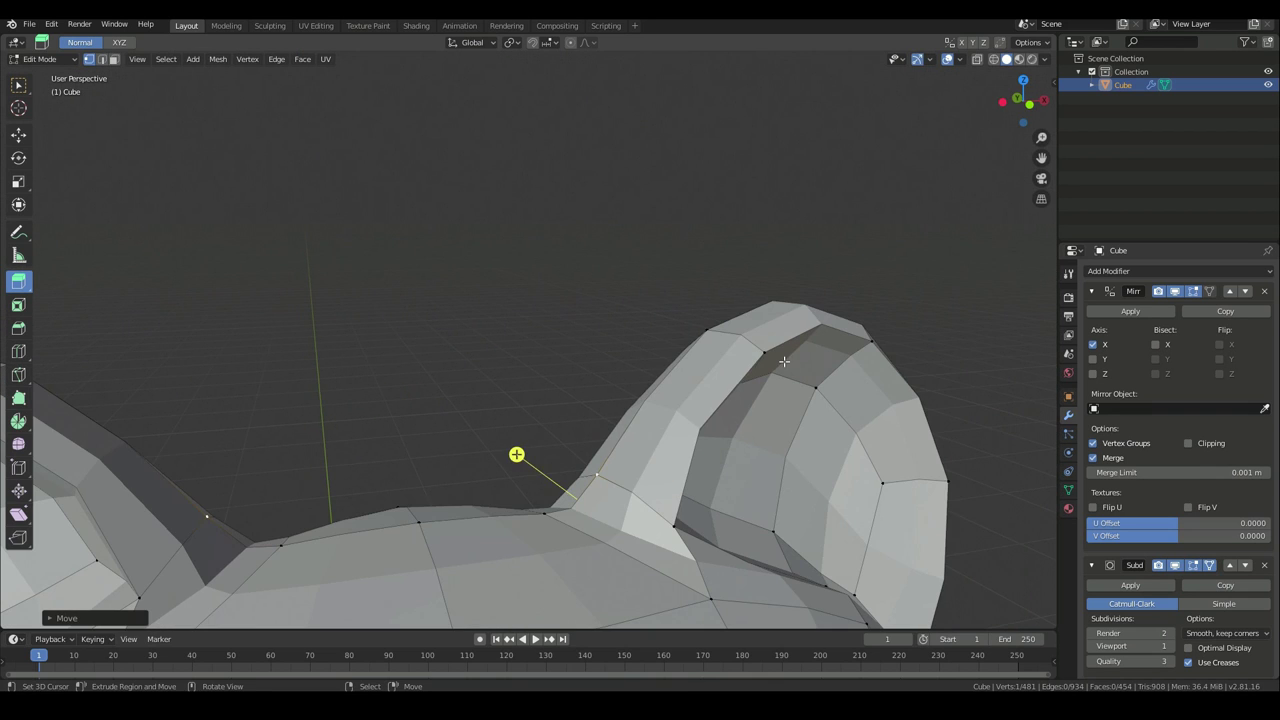
{"action": "right_click", "coordinate": [698, 327]}
{"action": "key", "text": "g"}
{"action": "left_click", "coordinate": [651, 303]}
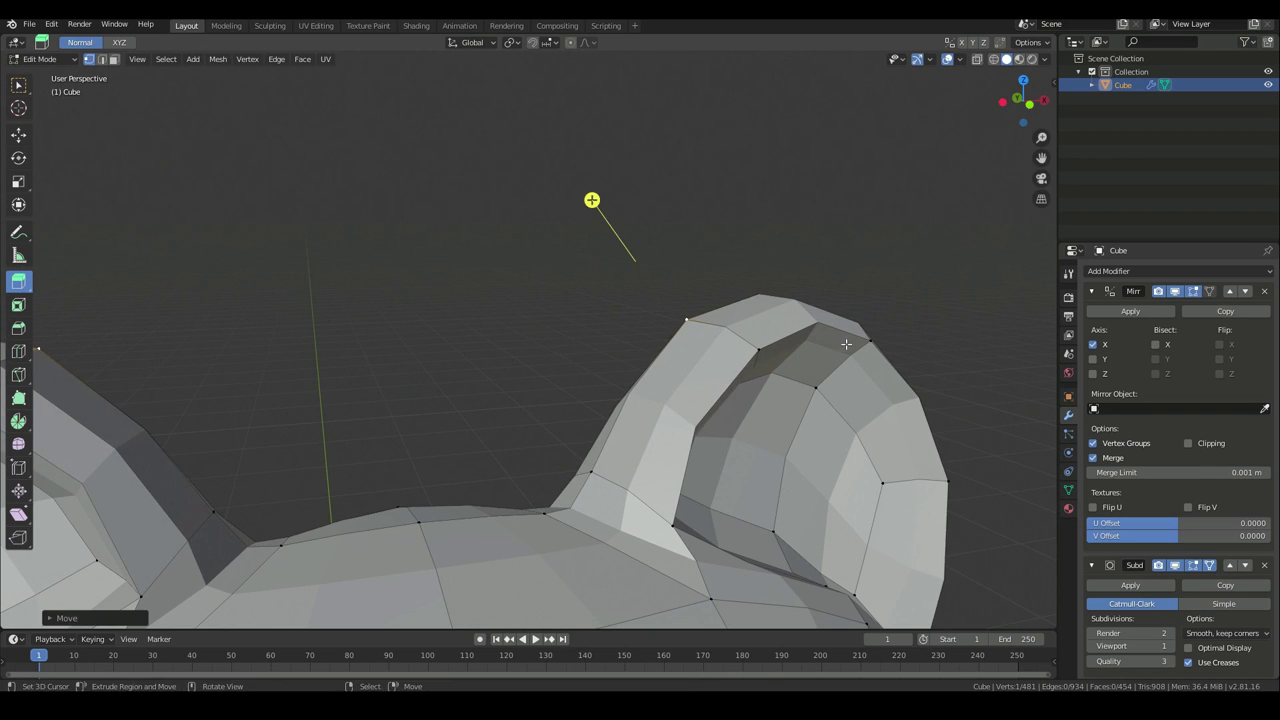
{"action": "middle_click_drag", "start_coordinate": [846, 343], "coordinate": [710, 344]}
{"action": "middle_click_drag", "start_coordinate": [274, 320], "coordinate": [288, 287]}
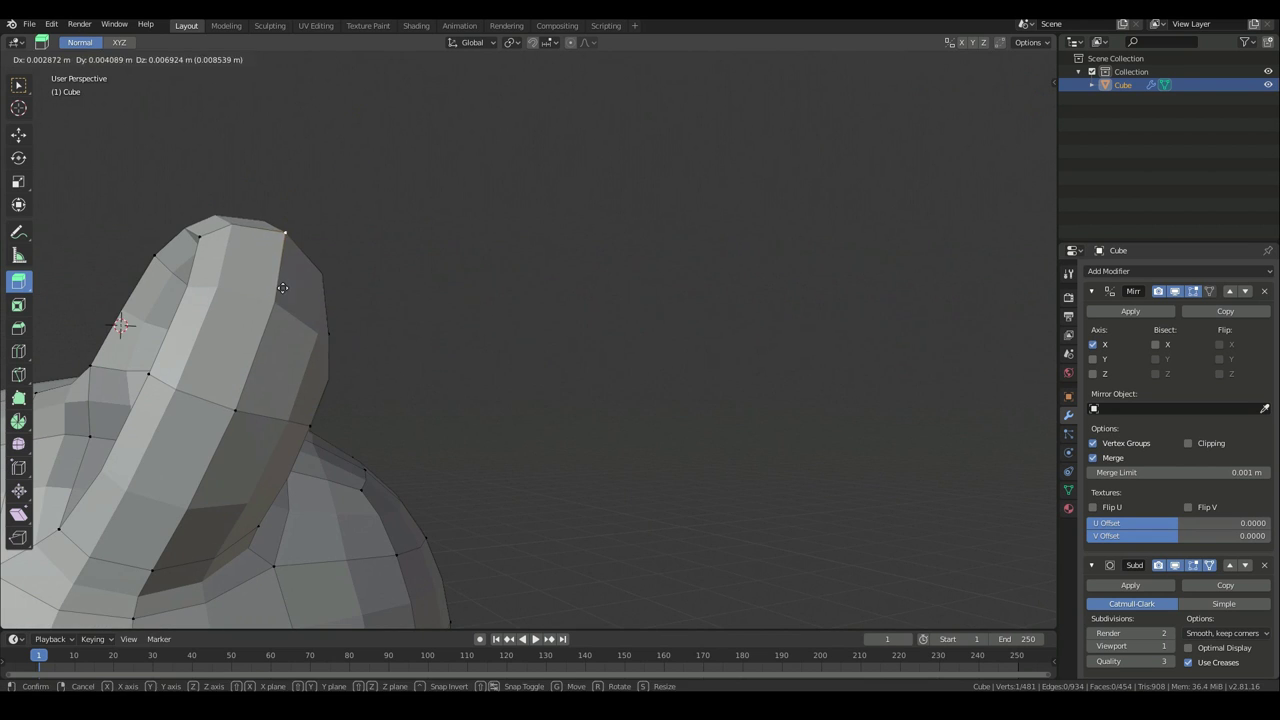
{"action": "left_click", "coordinate": [238, 403]}
Reposition the vertices along the back and outer base of the ear to smooth its join with the head
{"action": "middle_click_drag", "start_coordinate": [304, 426], "coordinate": [384, 434]}
{"action": "key", "text": "g"}
{"action": "left_click", "coordinate": [574, 494]}
{"action": "scroll", "coordinate": [481, 506], "scroll_direction": "down", "scroll_amount": 3}
{"action": "right_click", "coordinate": [486, 481]}
{"action": "middle_click_drag", "start_coordinate": [486, 481], "coordinate": [546, 502]}
{"action": "key", "text": "g"}
{"action": "left_click", "coordinate": [609, 554]}
Inspect the whole bear with its reshaped ears in Object Mode from the front, and return to Edit Mode
{"action": "middle_click_drag", "start_coordinate": [462, 452], "coordinate": [531, 533]}
{"action": "scroll", "coordinate": [531, 533], "scroll_direction": "down", "scroll_amount": 2}
{"action": "key", "text": "KP_1"}
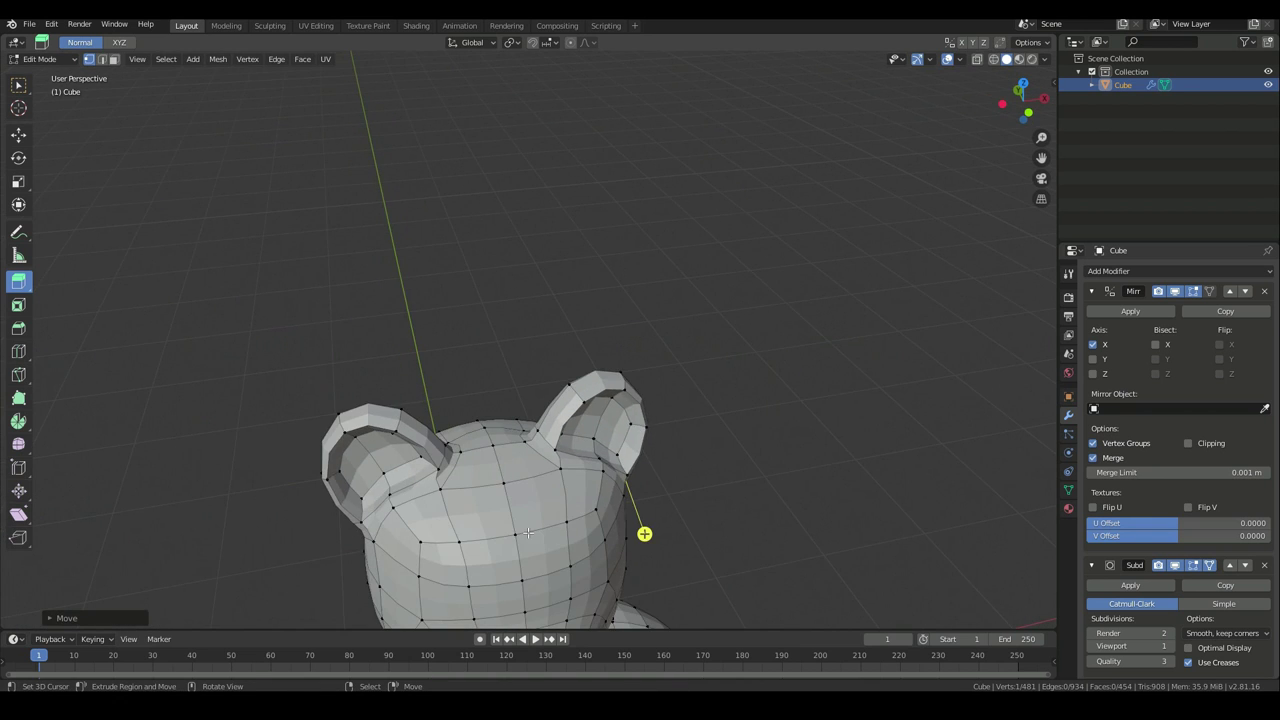
{"action": "key", "text": "Tab"}
{"action": "scroll", "coordinate": [534, 460], "scroll_direction": "down", "scroll_amount": 4}
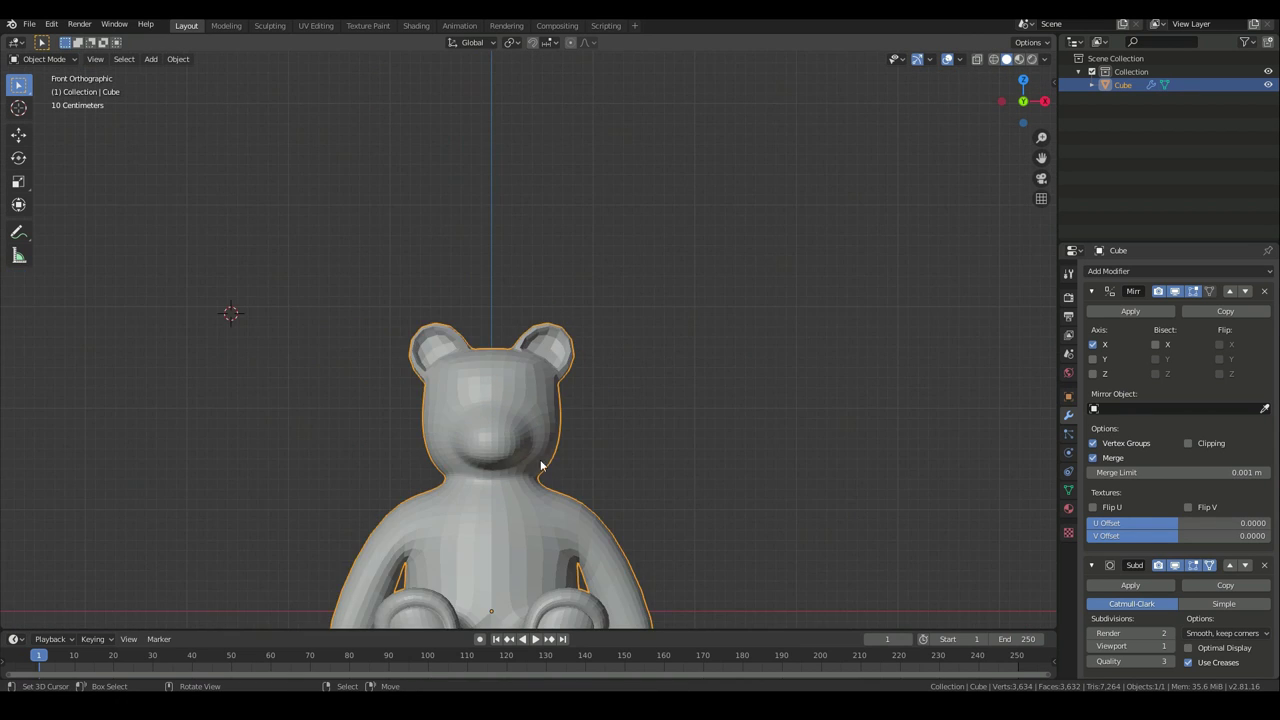
{"action": "scroll", "coordinate": [549, 471], "scroll_direction": "up", "scroll_amount": 4}
{"action": "scroll", "coordinate": [584, 523], "scroll_direction": "down", "scroll_amount": 5}
{"action": "scroll", "coordinate": [584, 523], "scroll_direction": "up", "scroll_amount": 8}
{"action": "key", "text": "Tab"}
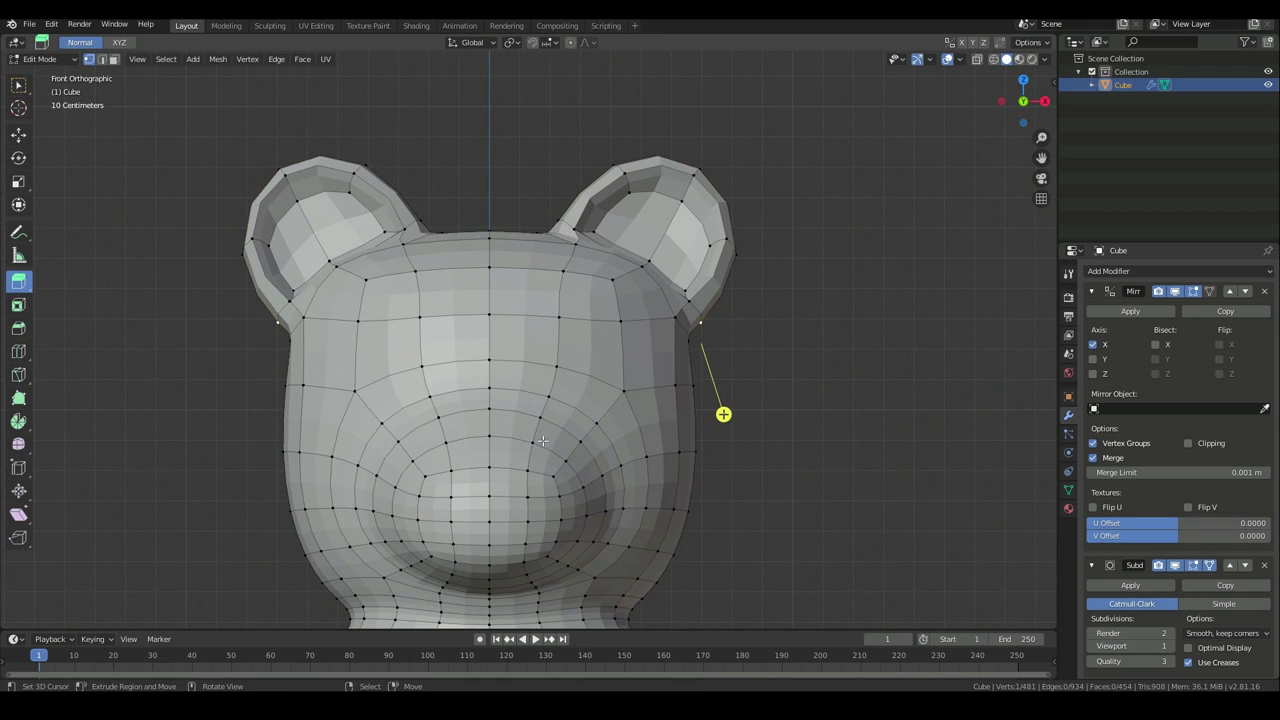
Enable Clipping in the Mirror modifier to hold the muzzle's centre vertices on the mirror plane
{"action": "middle_click_drag", "start_coordinate": [572, 460], "coordinate": [520, 454]}
{"action": "scroll", "coordinate": [520, 454], "scroll_direction": "down", "scroll_amount": 2}
{"action": "middle_click_drag", "start_coordinate": [338, 515], "coordinate": [594, 430], "text": "shift"}
{"action": "scroll", "coordinate": [536, 441], "scroll_direction": "up", "scroll_amount": 2}
{"action": "scroll", "coordinate": [573, 503], "scroll_direction": "down", "scroll_amount": 2}
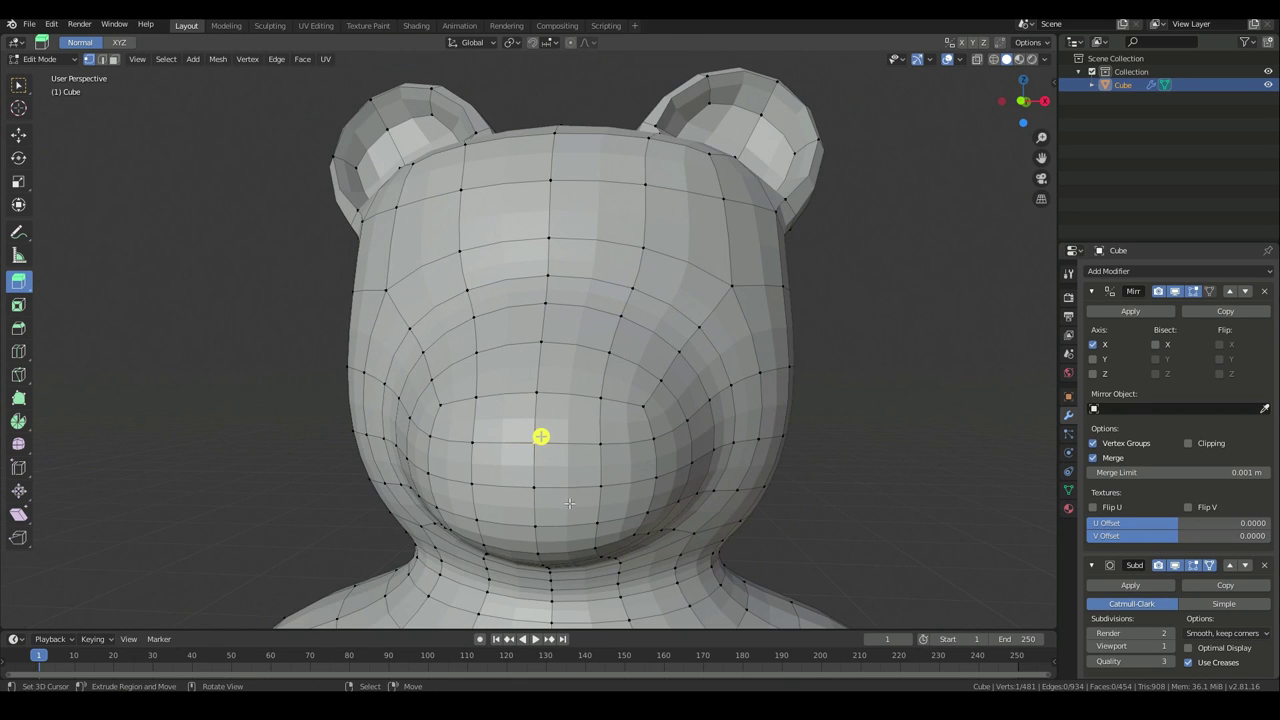
{"action": "key", "text": "g"}
{"action": "right_click", "coordinate": [543, 479]}
{"action": "left_click", "coordinate": [1188, 443]}
{"action": "scroll", "coordinate": [543, 491], "scroll_direction": "up", "scroll_amount": 3}
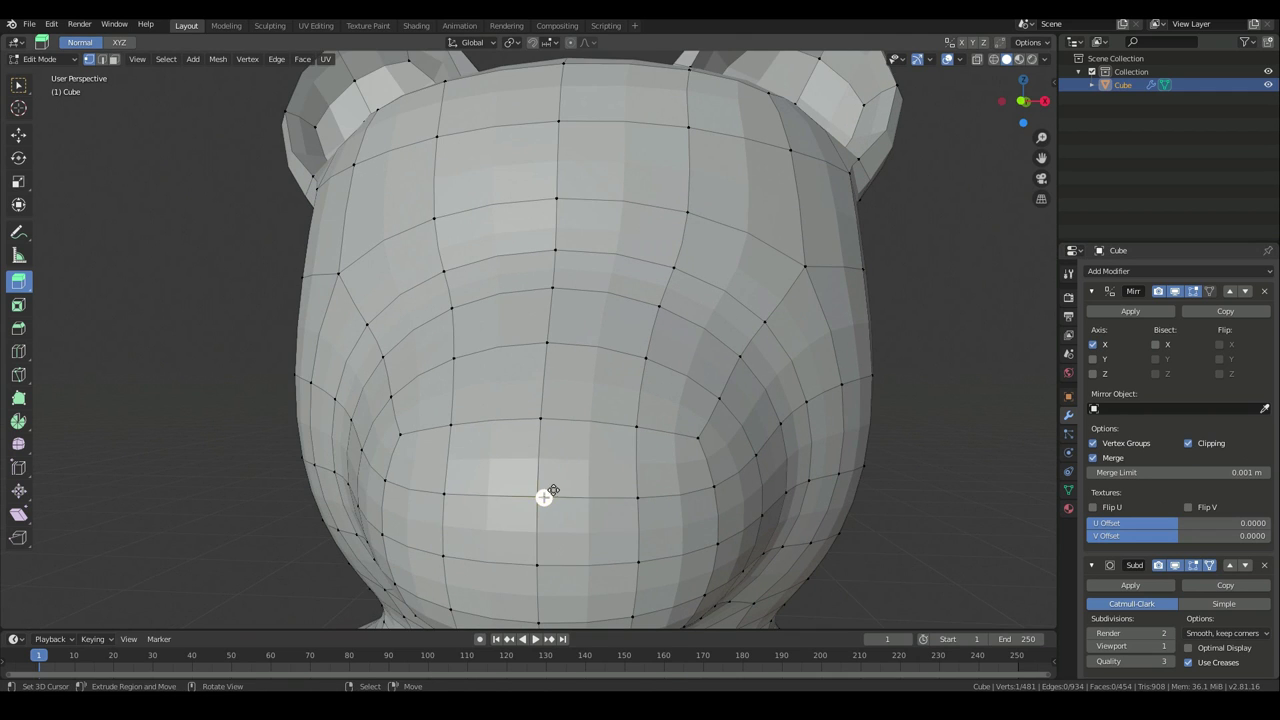
Lower the centre vertex on the muzzle's front, and move down the vertex beside the centre line in the row above
{"action": "key", "text": "g"}
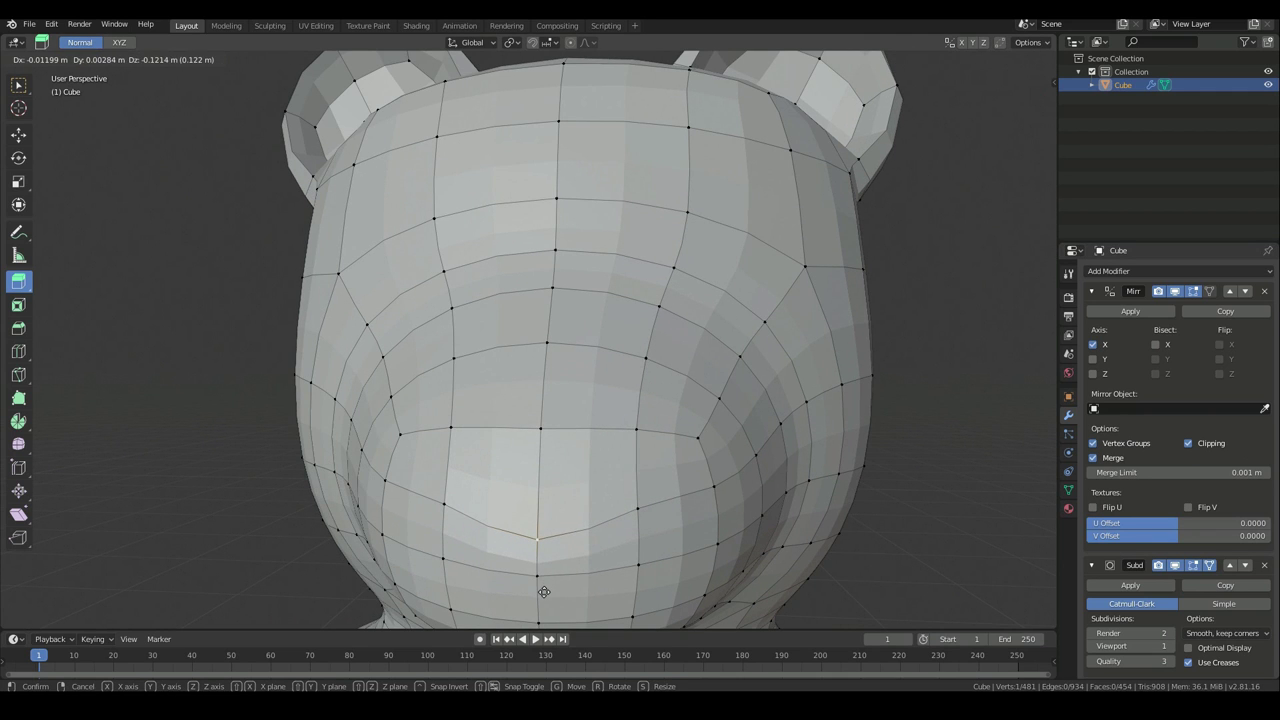
{"action": "left_click", "coordinate": [542, 581]}
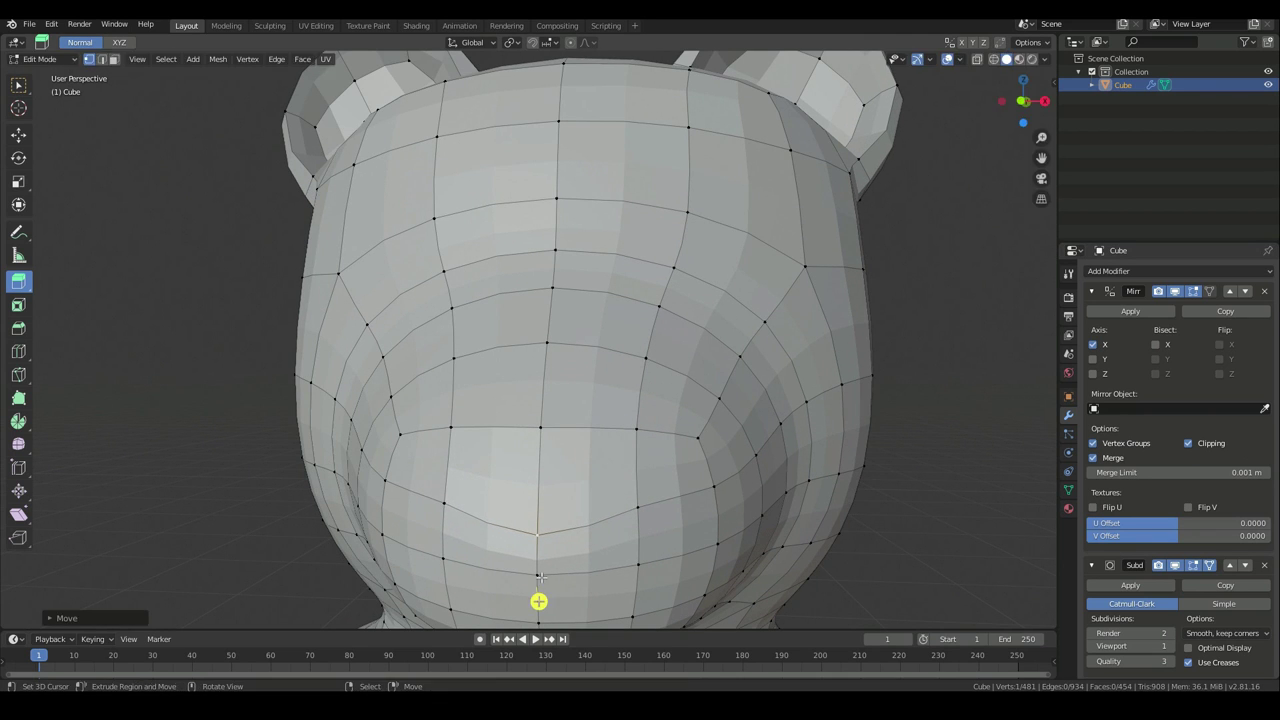
{"action": "right_click", "coordinate": [446, 432]}
{"action": "key", "text": "g"}
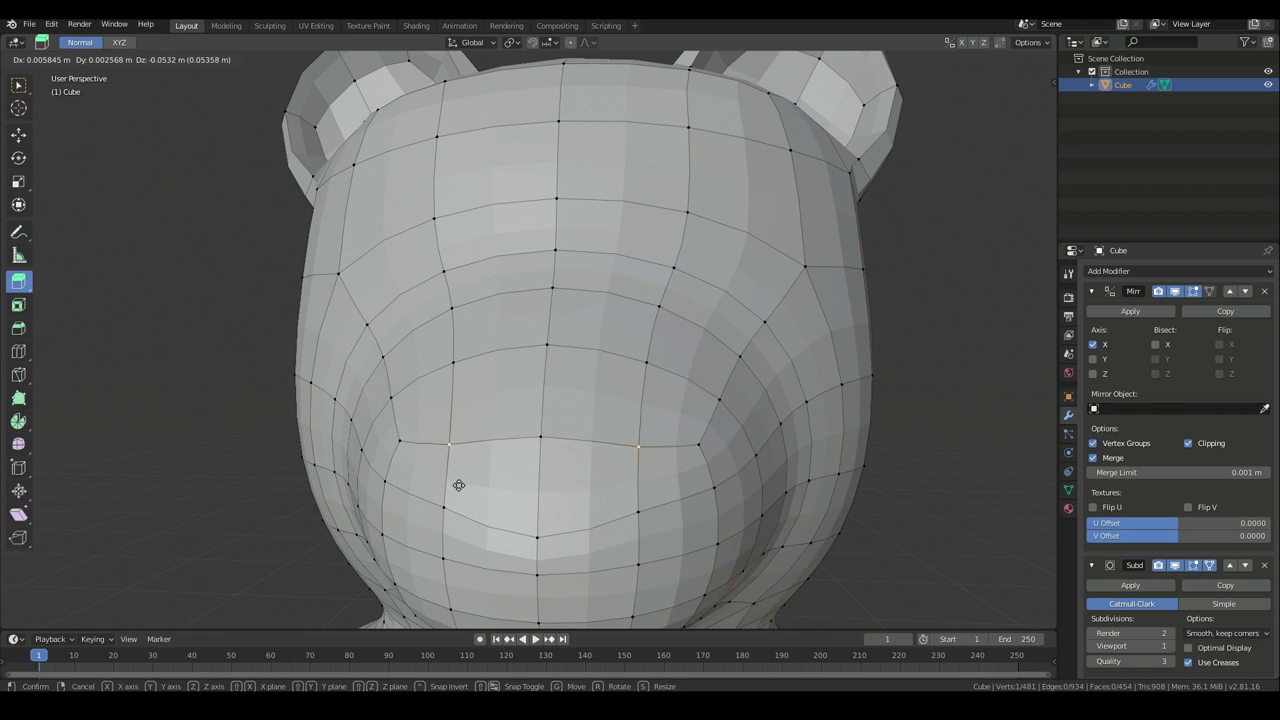
{"action": "left_click", "coordinate": [459, 485]}
Raise the upper centre vertex on the muzzle and pull the lower side vertices inward to outline the nose
{"action": "right_click", "coordinate": [541, 435]}
{"action": "key", "text": "g"}
{"action": "left_click", "coordinate": [550, 392]}
{"action": "right_click", "coordinate": [447, 505]}
{"action": "key", "text": "g"}
{"action": "left_click", "coordinate": [603, 498]}
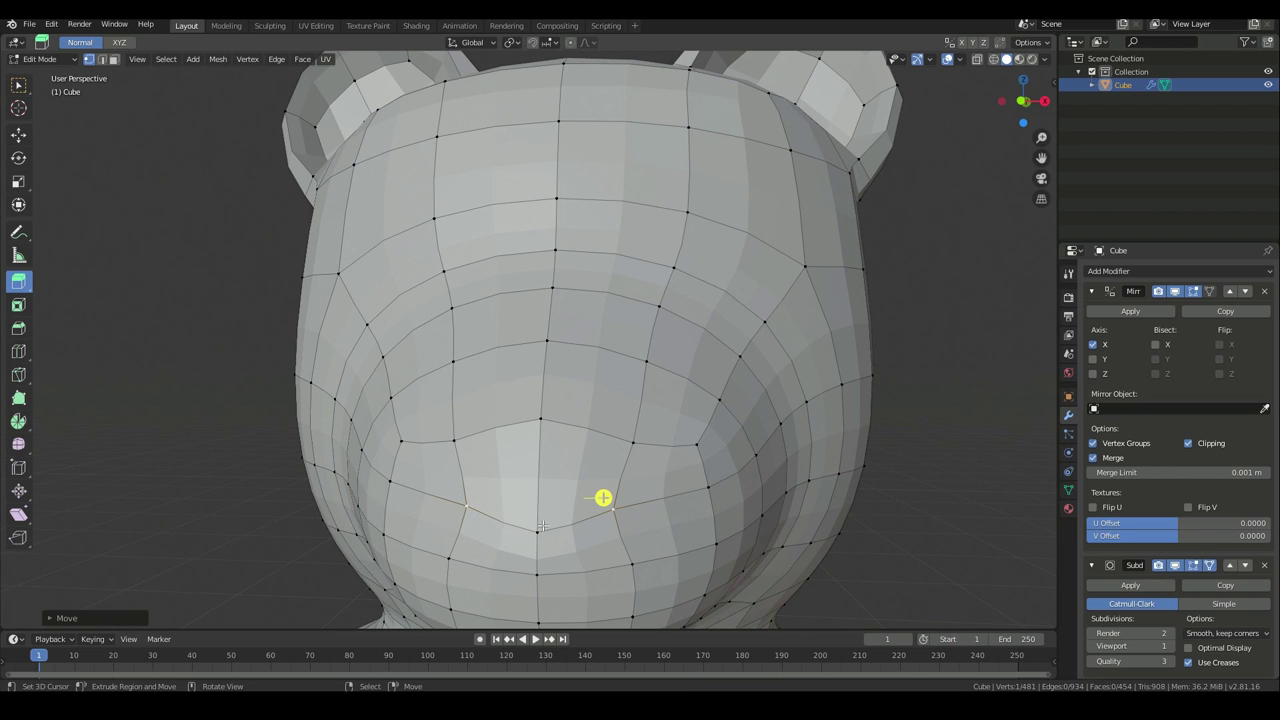
Raise the lower side vertices of the nose outline and pull them inward, fine-tuning the neighbouring outline vertices
{"action": "key", "text": "g"}
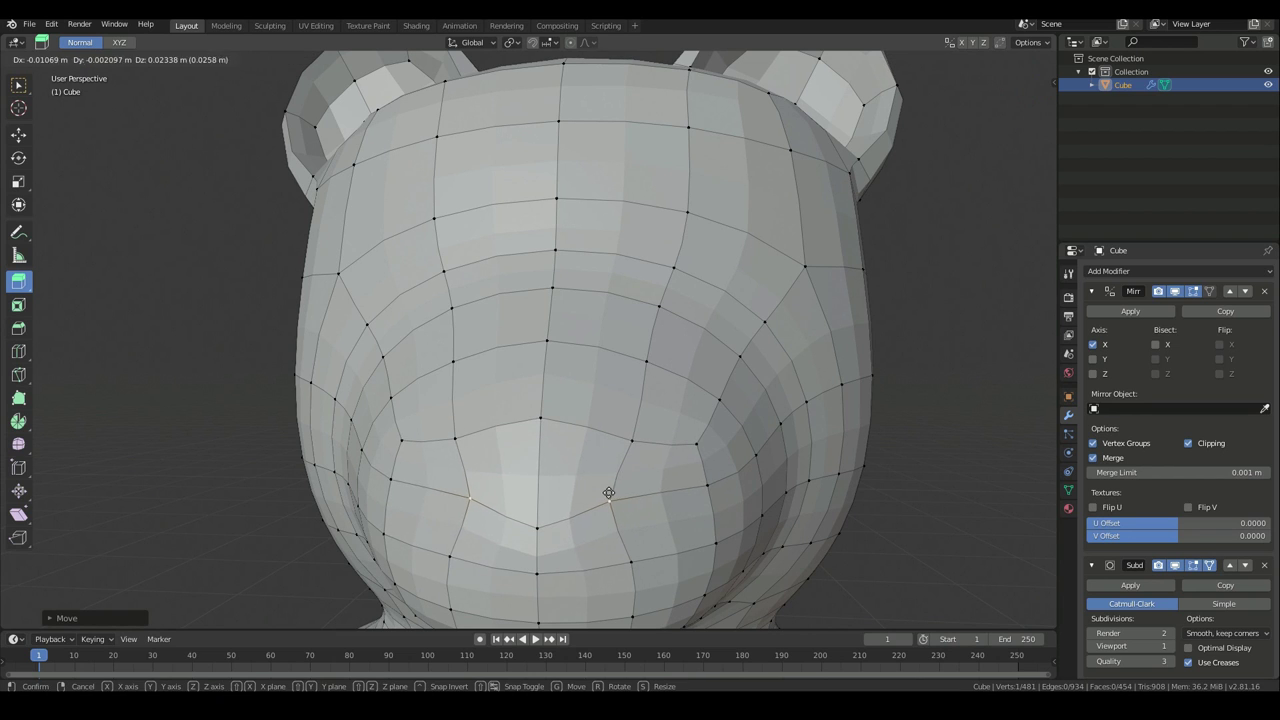
{"action": "left_click", "coordinate": [595, 487]}
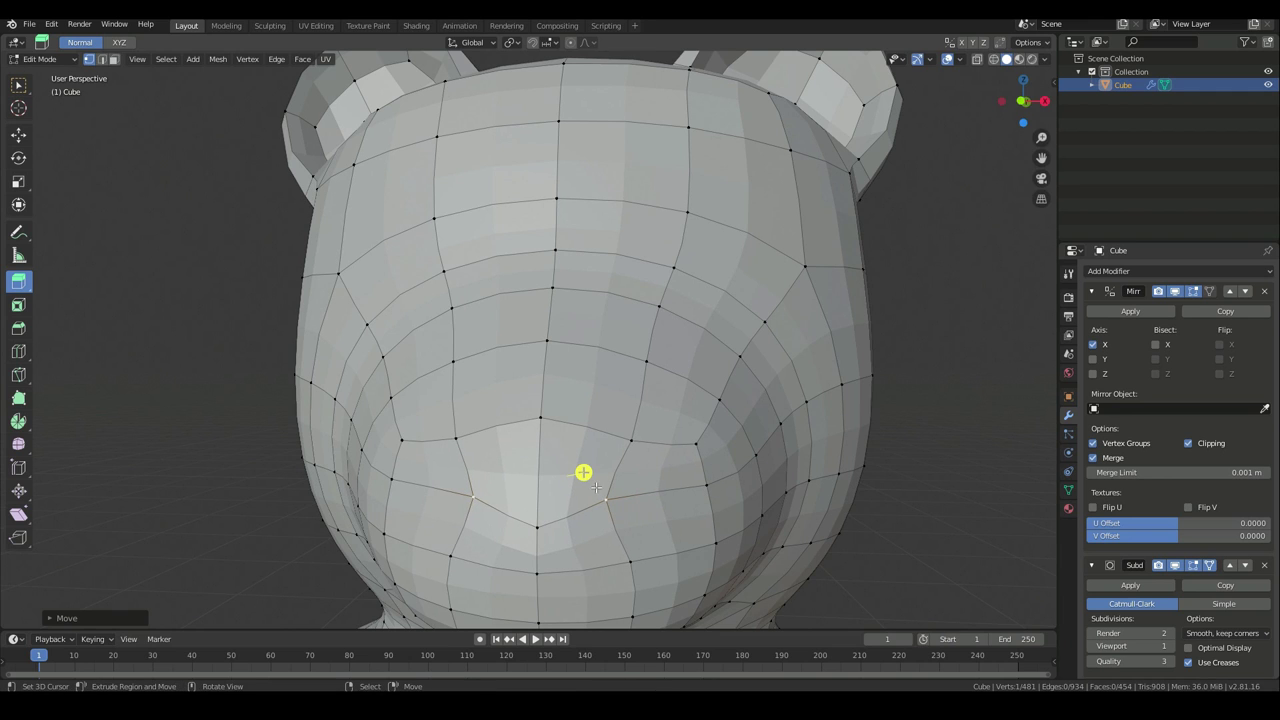
{"action": "right_click_drag", "start_coordinate": [540, 417], "coordinate": [540, 415]}
{"action": "right_click_drag", "start_coordinate": [634, 440], "coordinate": [632, 441]}
{"action": "right_click_drag", "start_coordinate": [618, 502], "coordinate": [618, 508]}
Select the face inside the nose outline and move it slightly forward from the muzzle in the right side view
{"action": "scroll", "coordinate": [618, 508], "scroll_direction": "down", "scroll_amount": 4}
{"action": "middle_click_drag", "start_coordinate": [600, 504], "coordinate": [511, 498]}
{"action": "middle_click_drag", "start_coordinate": [266, 372], "coordinate": [474, 430]}
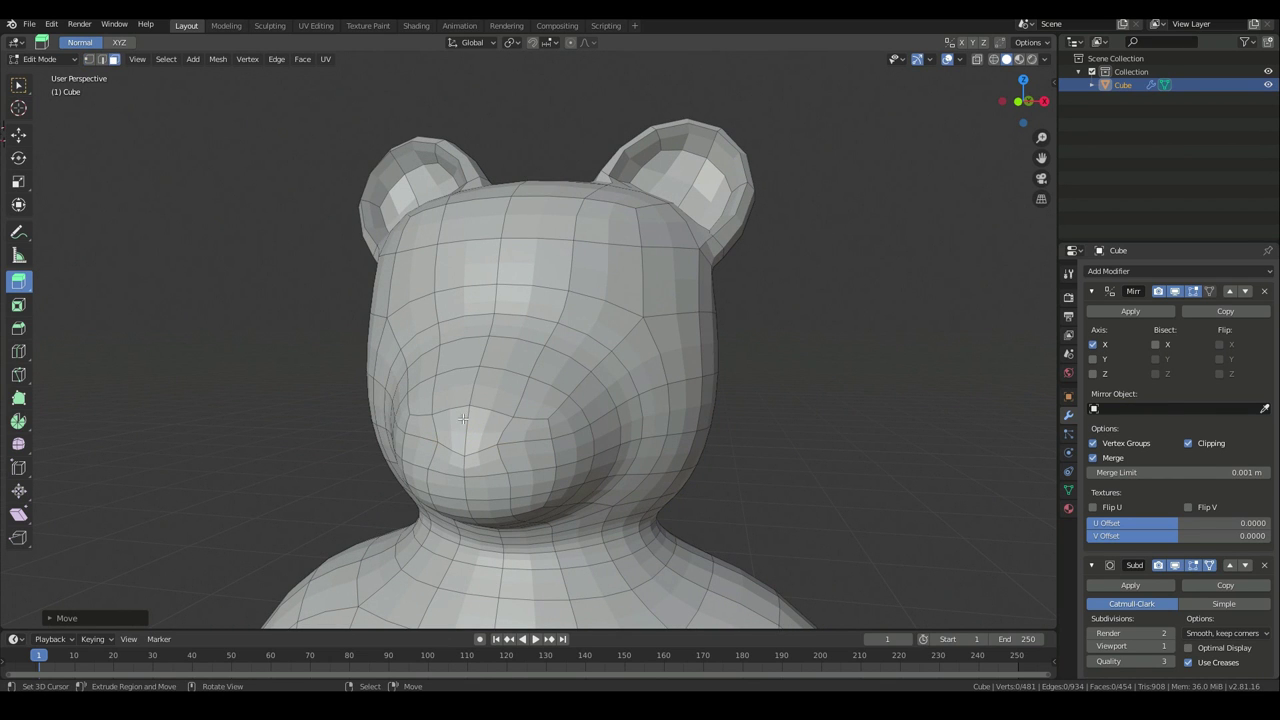
{"action": "left_click", "coordinate": [467, 418]}
{"action": "key", "text": "KP_3"}
{"action": "middle_click_drag", "start_coordinate": [554, 443], "coordinate": [668, 441], "text": "shift"}
{"action": "scroll", "coordinate": [667, 440], "scroll_direction": "up", "scroll_amount": 4}
{"action": "key", "text": "g"}
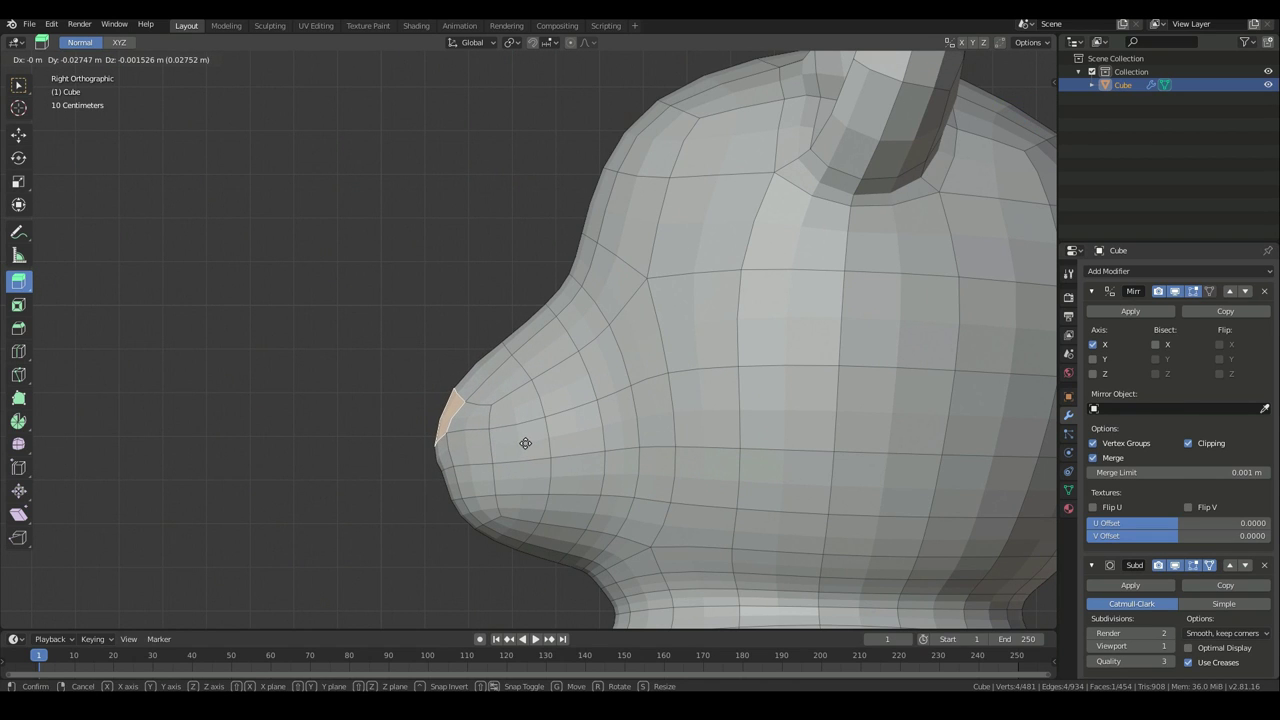
{"action": "left_click", "coordinate": [525, 443]}
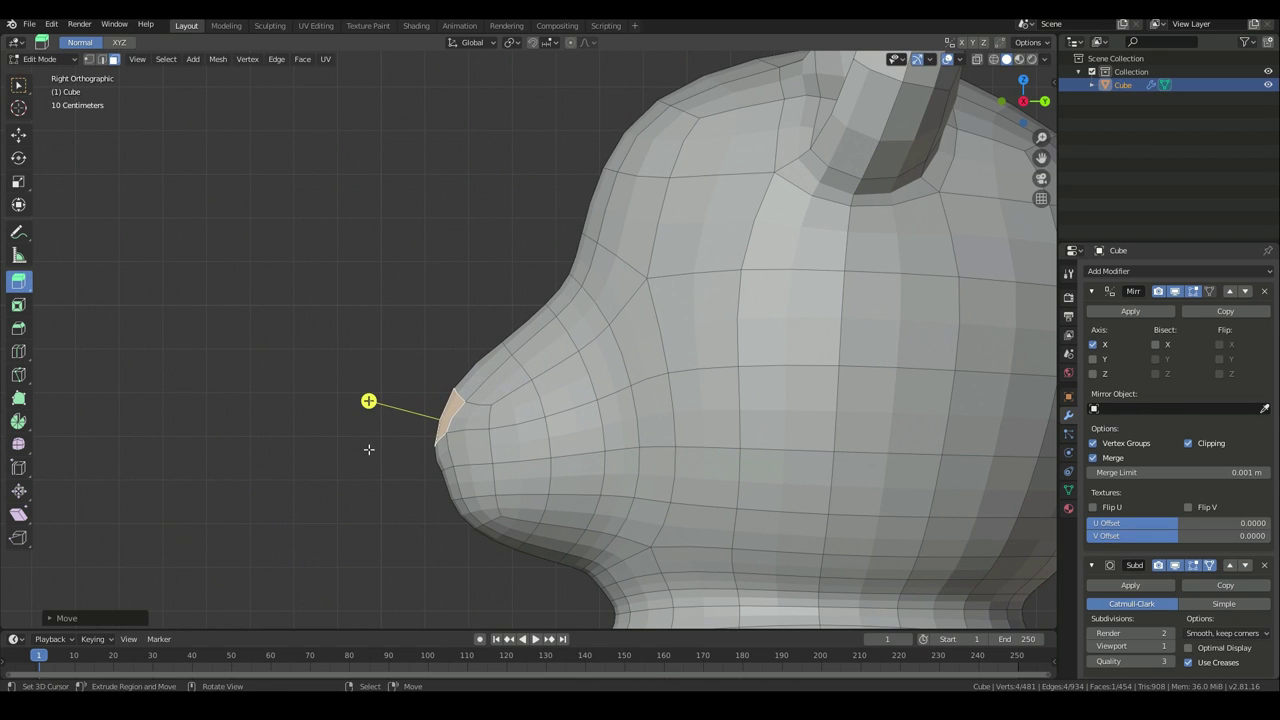
Extrude the nose face forward in two short segments, lifting the extrusions slightly
{"action": "key", "text": "g"}
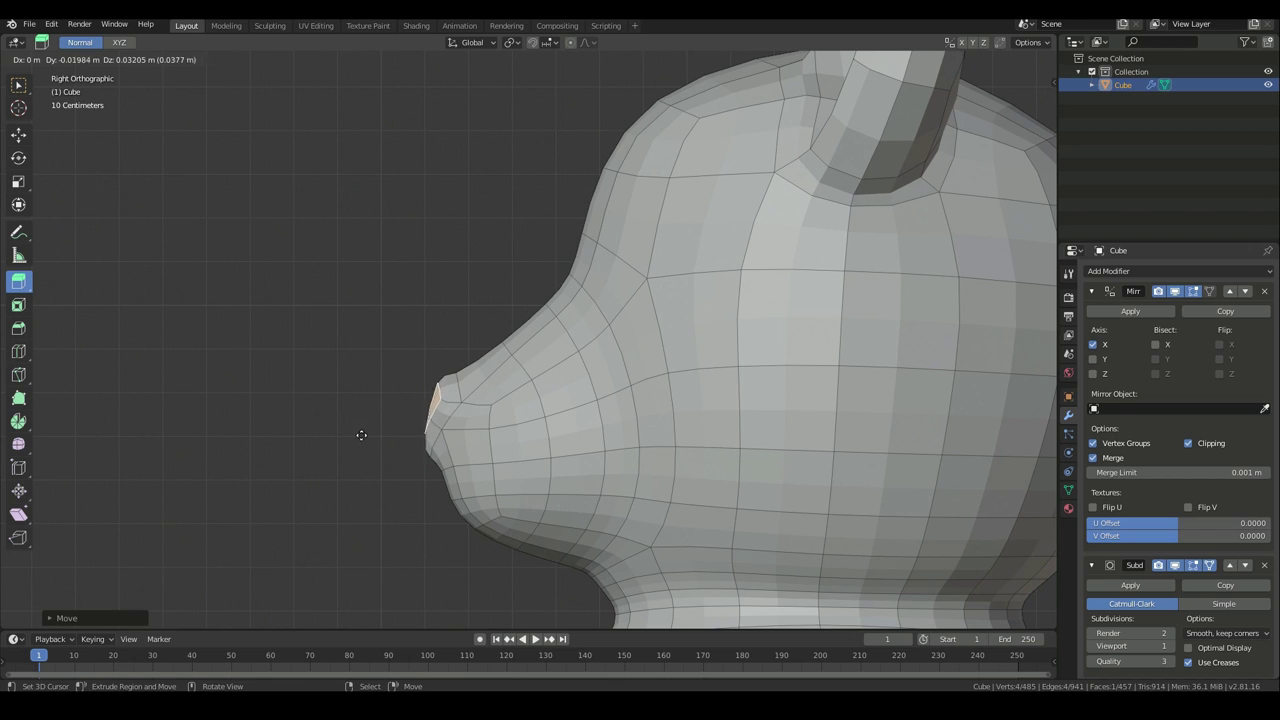
{"action": "left_click", "coordinate": [366, 437]}
{"action": "key", "text": "e"}
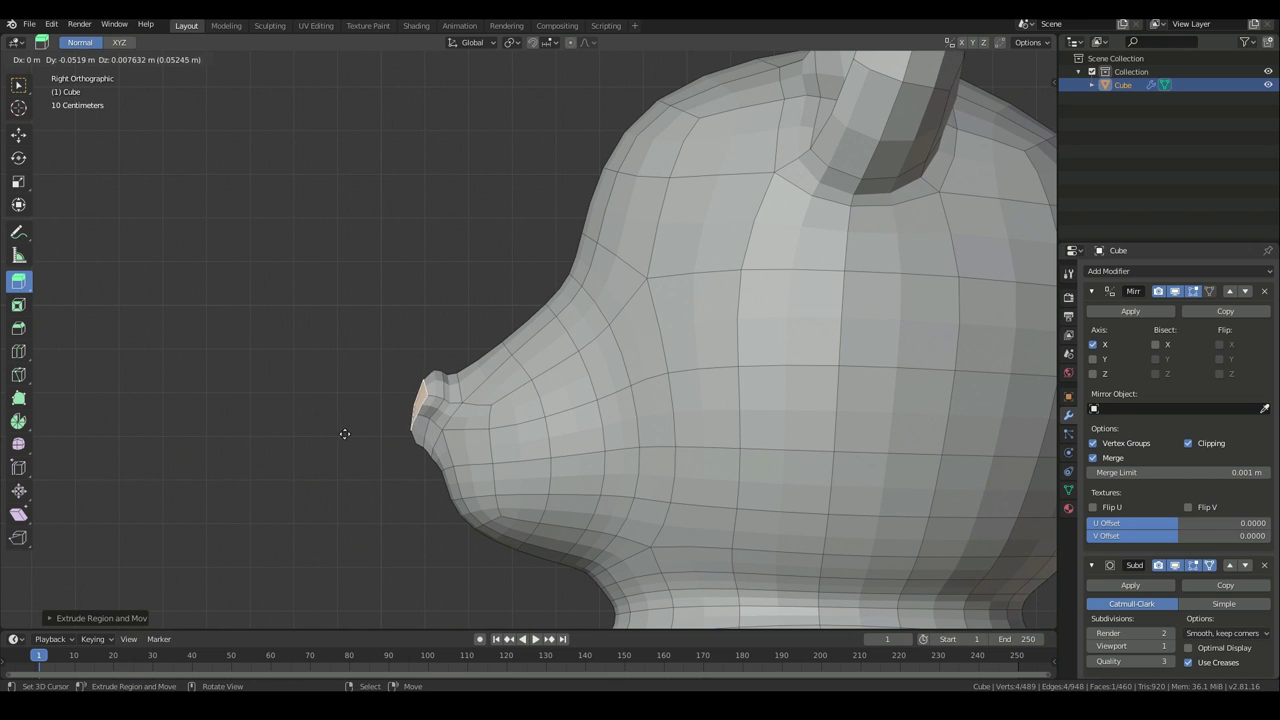
{"action": "left_click", "coordinate": [347, 434]}
Lower the upper centre vertices of the extruded nose in the right side view
{"action": "middle_click_drag", "start_coordinate": [347, 434], "coordinate": [623, 428]}
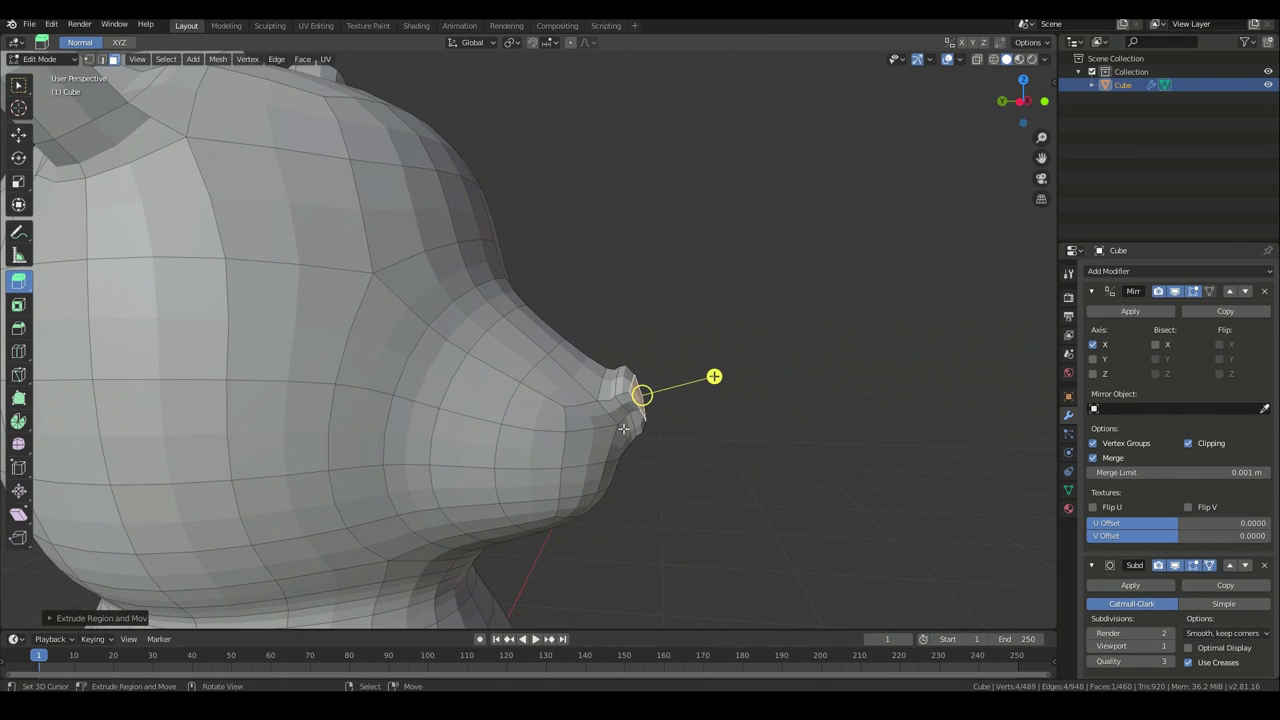
{"action": "scroll", "coordinate": [784, 507], "scroll_direction": "up", "scroll_amount": 4}
{"action": "middle_click_drag", "start_coordinate": [774, 460], "coordinate": [684, 410], "text": "shift"}
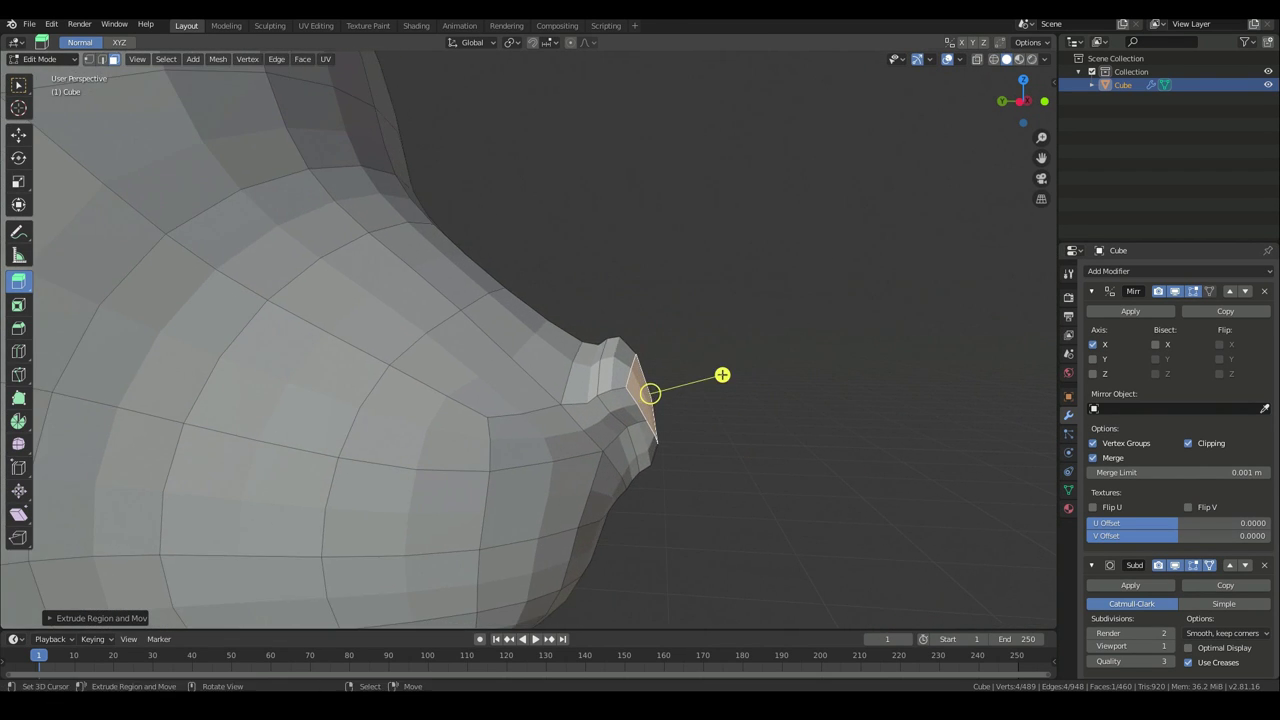
{"action": "left_click", "coordinate": [19, 133]}
{"action": "middle_click_drag", "start_coordinate": [756, 431], "coordinate": [656, 428]}
{"action": "left_click", "coordinate": [88, 59]}
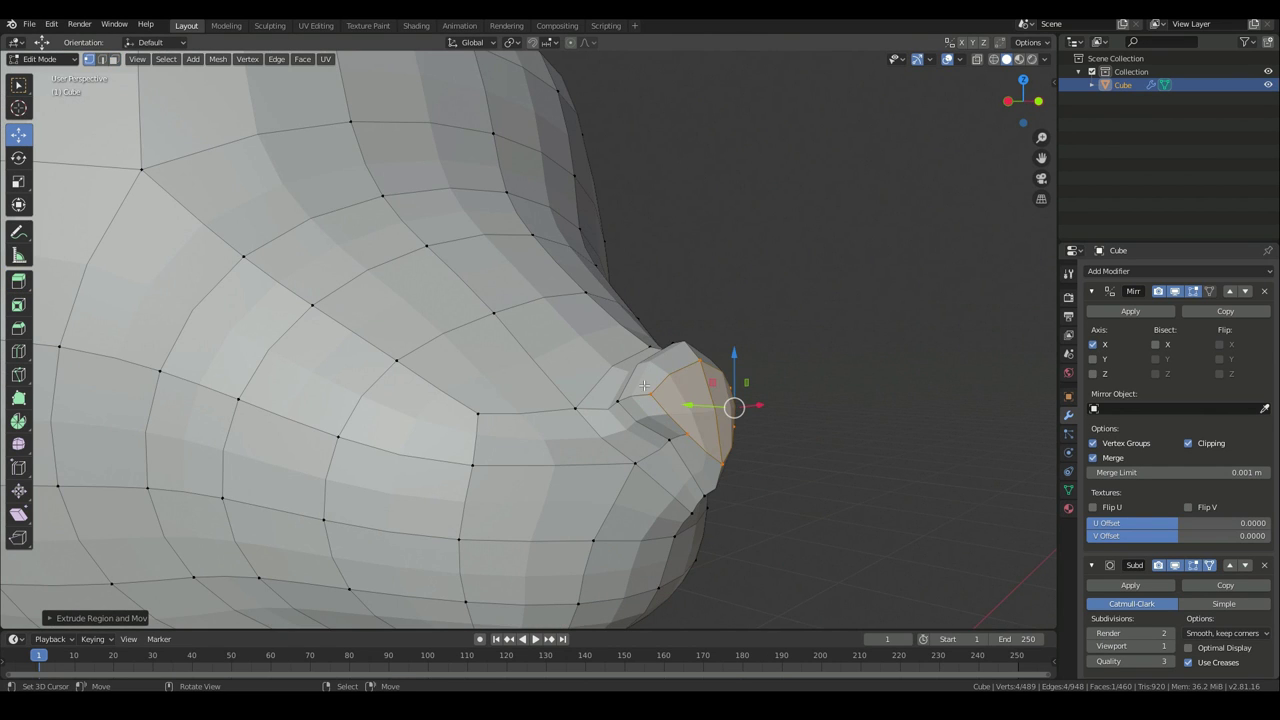
{"action": "left_click", "coordinate": [698, 366]}
{"action": "key", "text": "KP_1"}
{"action": "key", "text": "KP_3"}
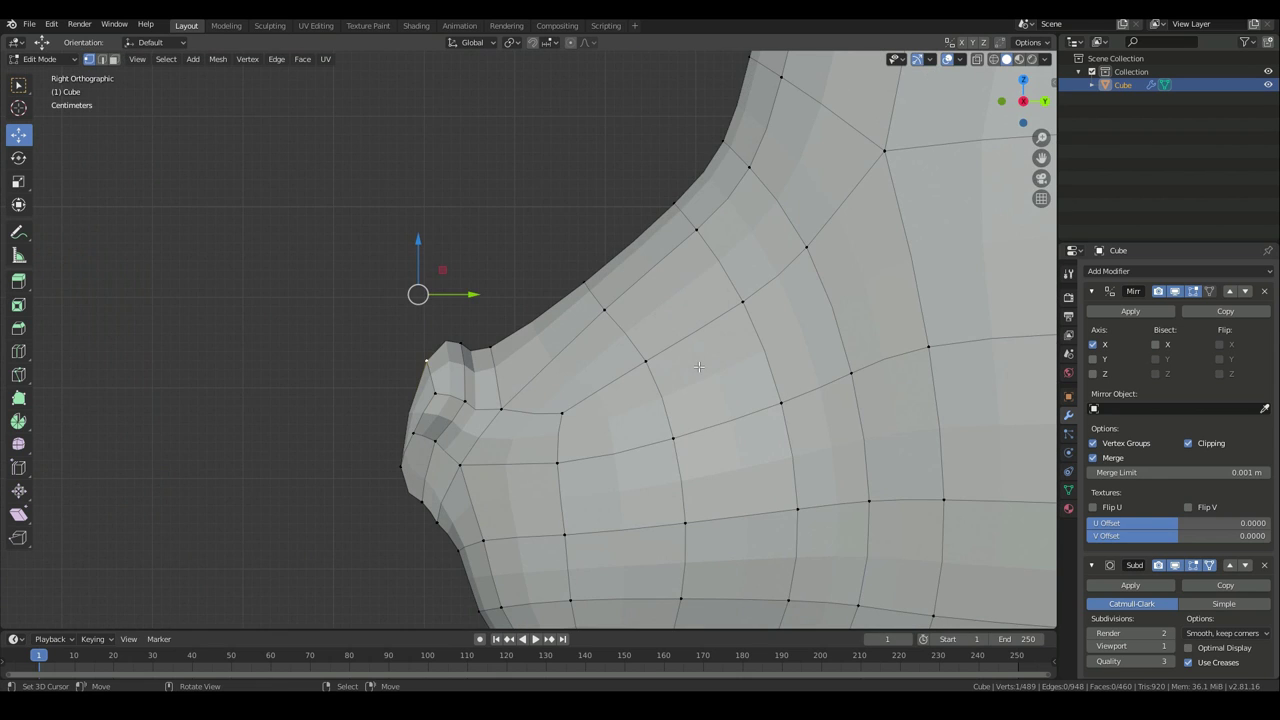
{"action": "key", "text": "g"}
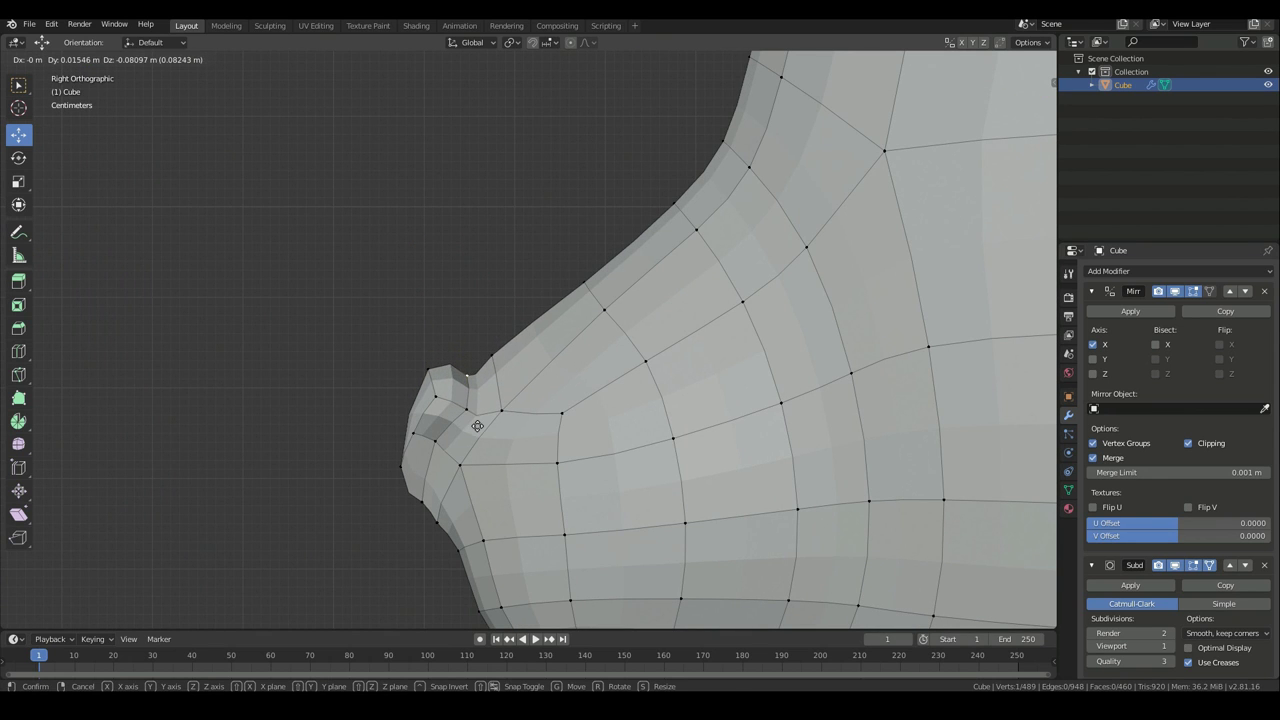
{"action": "left_click", "coordinate": [477, 426]}
Lower the nose's upper edge vertices and move the lower side and bottom vertices down to round its profile
{"action": "left_click", "coordinate": [440, 392]}
{"action": "middle_click_drag", "start_coordinate": [430, 365], "coordinate": [742, 406]}
{"action": "key", "text": "g"}
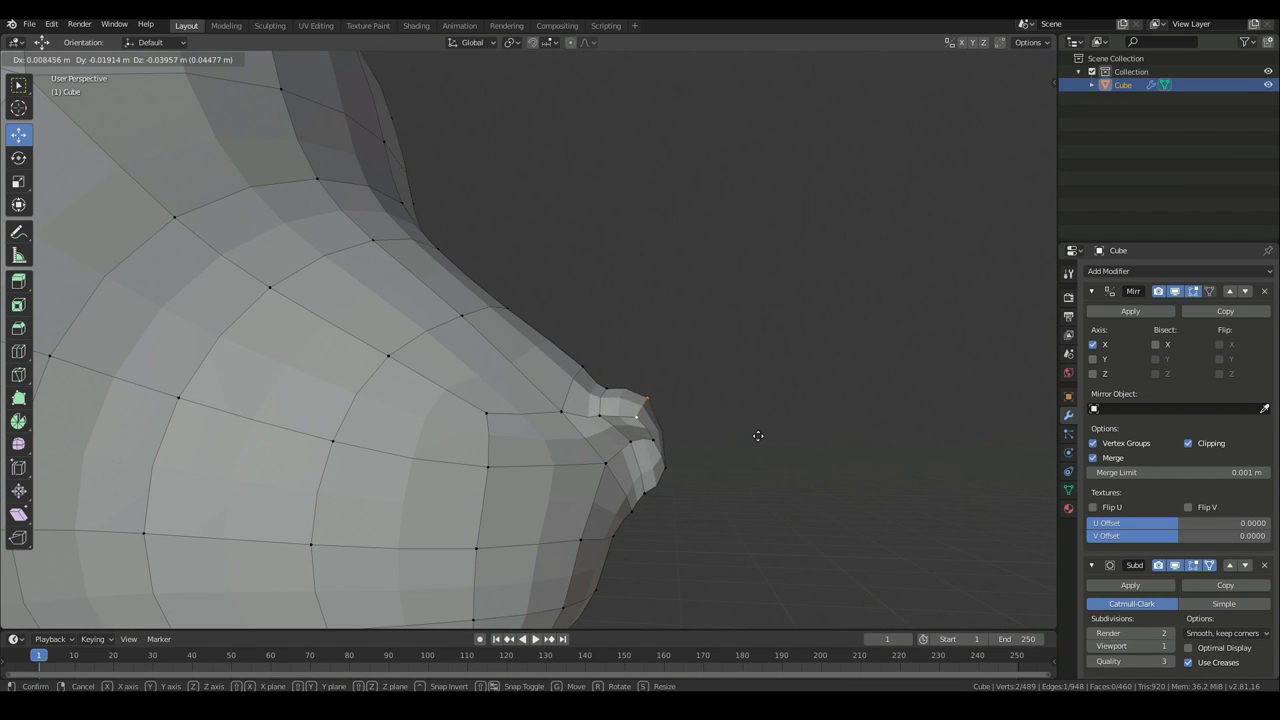
{"action": "left_click", "coordinate": [758, 436]}
{"action": "key", "text": "g"}
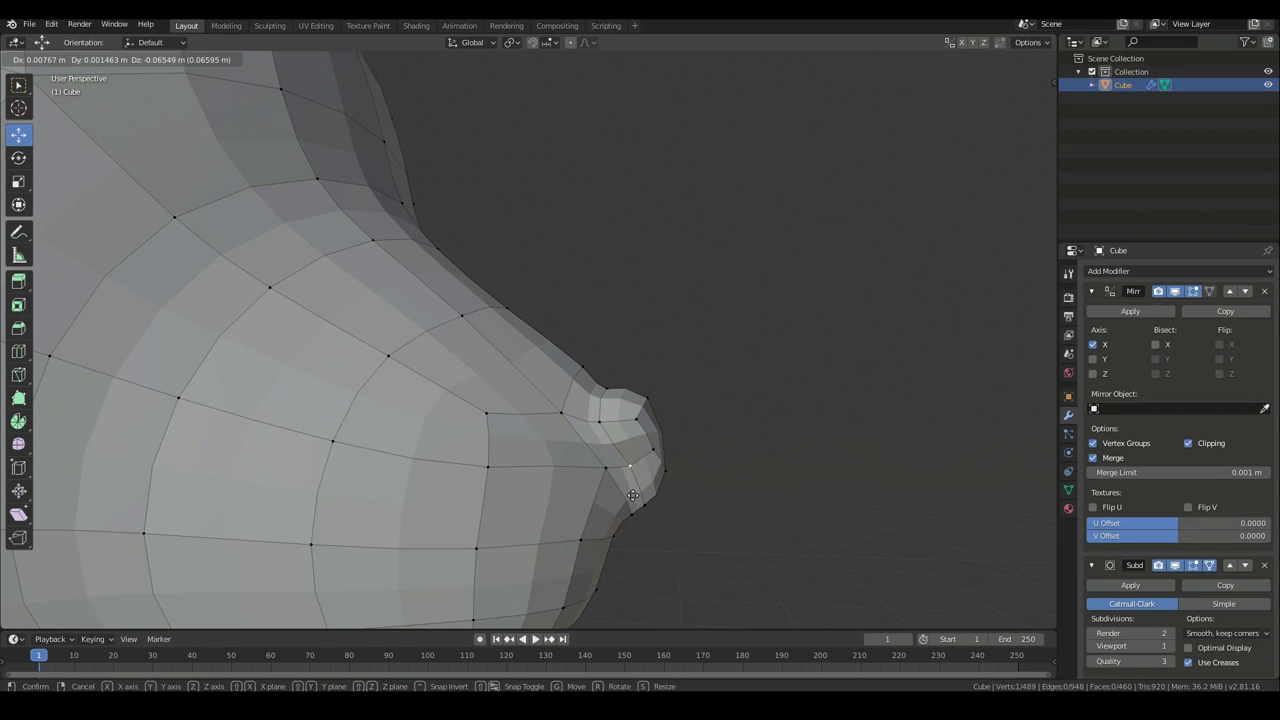
{"action": "left_click", "coordinate": [632, 495]}
{"action": "key", "text": "g"}
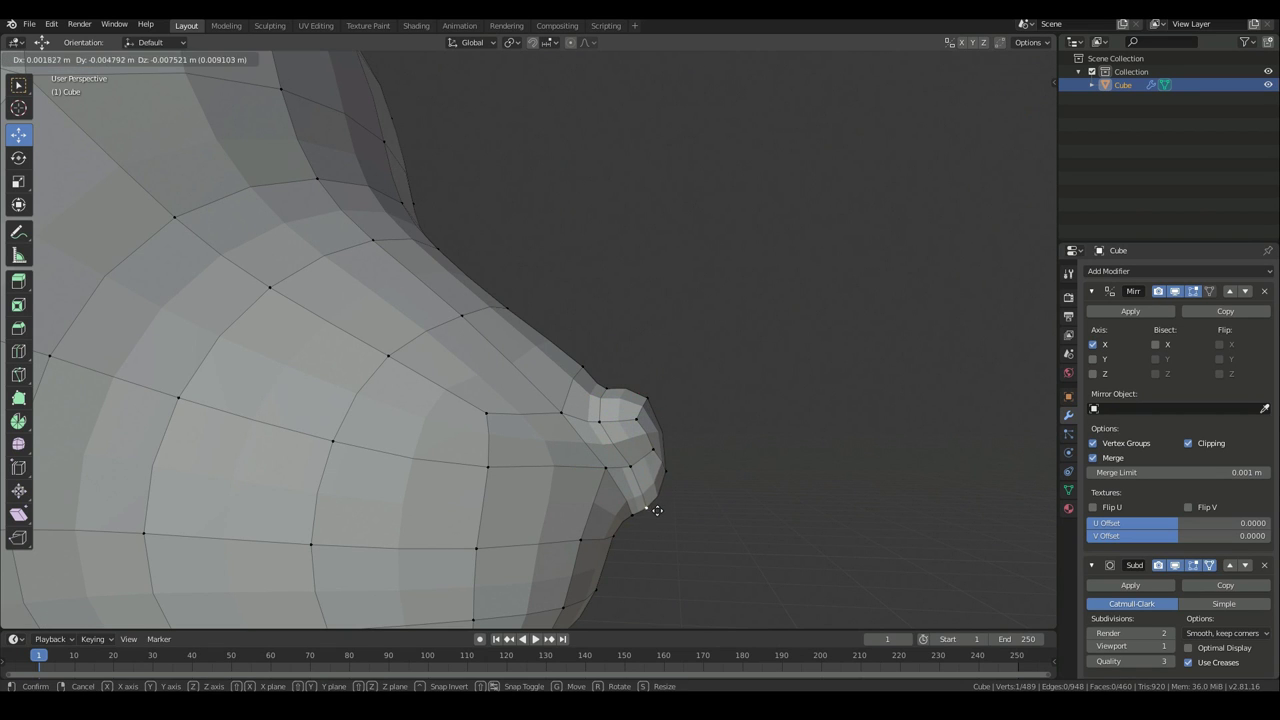
{"action": "left_click", "coordinate": [659, 498]}
Pull the front corner vertices of the nose inward and adjust the lower side vertices to narrow it from the front
{"action": "middle_click_drag", "start_coordinate": [712, 474], "coordinate": [656, 466]}
{"action": "left_click", "coordinate": [593, 428]}
{"action": "key", "text": "g"}
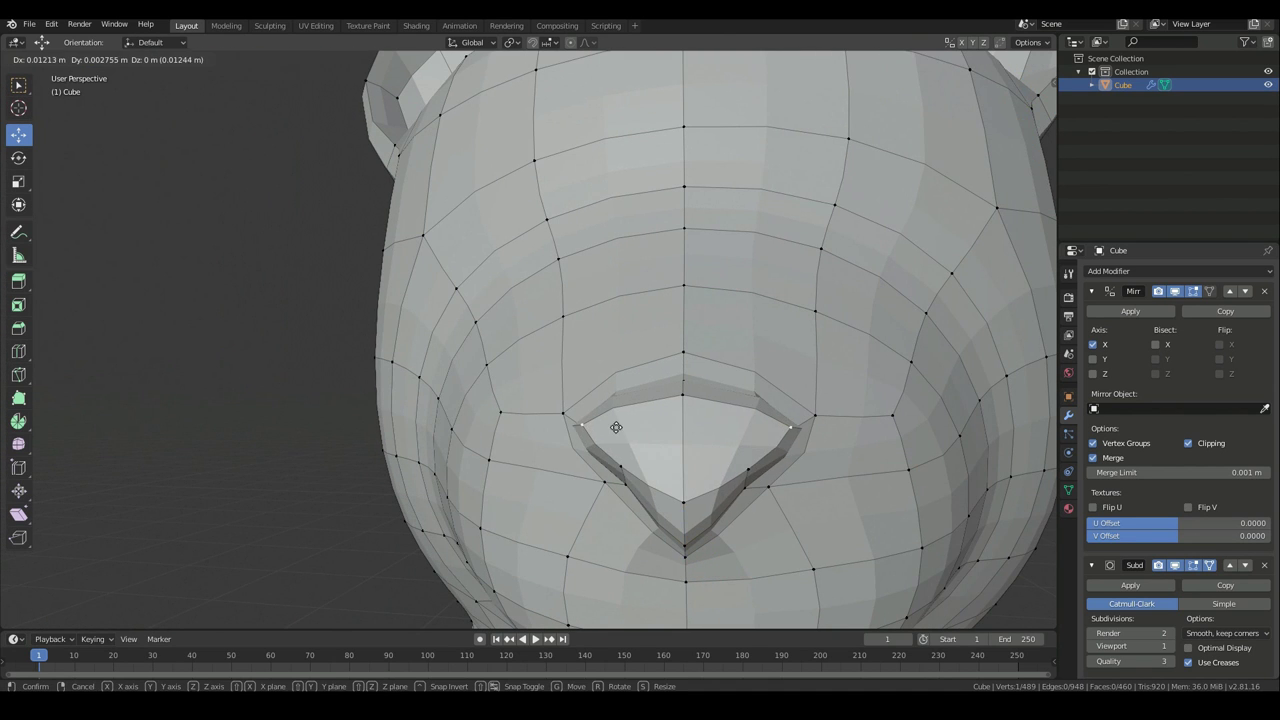
{"action": "left_click", "coordinate": [523, 421]}
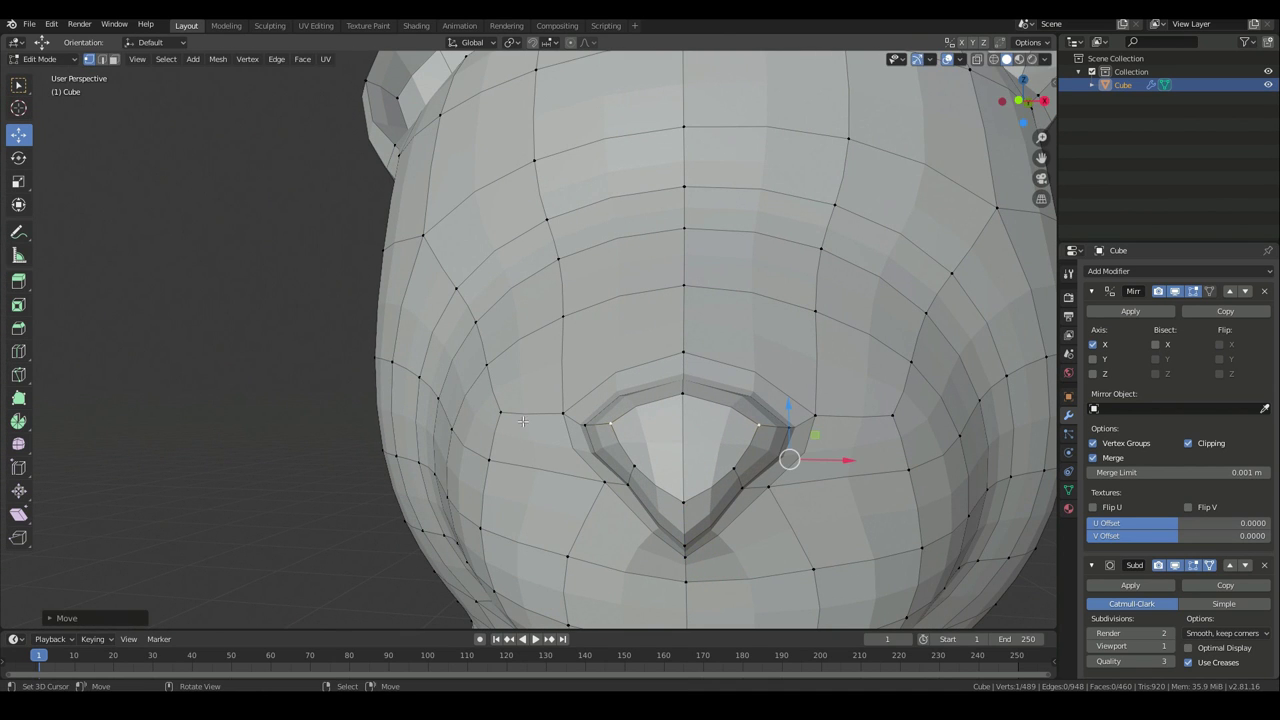
{"action": "key", "text": "g"}
{"action": "left_click", "coordinate": [729, 469]}
{"action": "left_click", "coordinate": [744, 491]}
{"action": "key", "text": "g"}
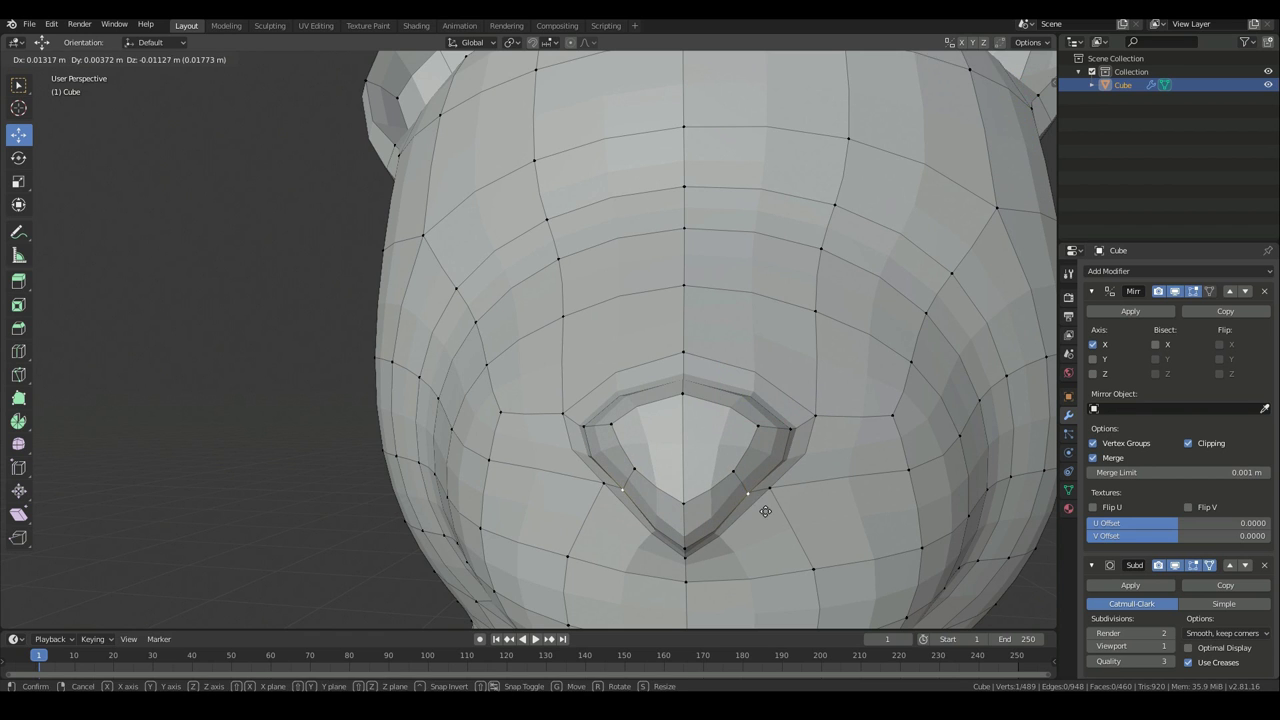
{"action": "left_click", "coordinate": [762, 511]}
Reposition the remaining side vertices around the nose's front and middle loops to even out its rounded triangular shape
{"action": "middle_click_drag", "start_coordinate": [840, 505], "coordinate": [806, 468]}
{"action": "right_click", "coordinate": [718, 450]}
{"action": "key", "text": "g"}
{"action": "left_click", "coordinate": [763, 506]}
{"action": "right_click", "coordinate": [785, 449]}
{"action": "key", "text": "g"}
{"action": "left_click", "coordinate": [734, 512]}
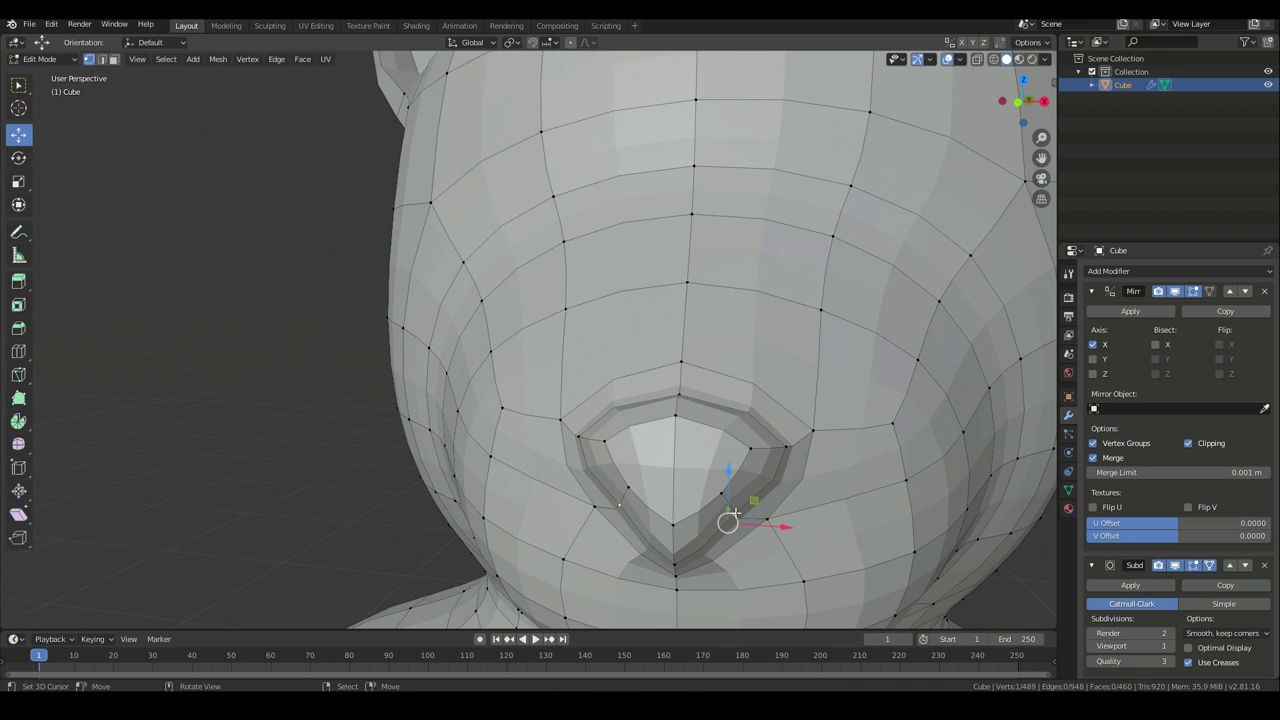
{"action": "key", "text": "g"}
{"action": "left_click", "coordinate": [728, 492]}
Check the head in Object Mode, and move the middle edge loop around the nose back and up towards the muzzle
{"action": "middle_click_drag", "start_coordinate": [728, 492], "coordinate": [771, 491]}
{"action": "scroll", "coordinate": [771, 491], "scroll_direction": "down", "scroll_amount": 2}
{"action": "key", "text": "Tab"}
{"action": "scroll", "coordinate": [660, 488], "scroll_direction": "down", "scroll_amount": 4}
{"action": "mouse_move", "coordinate": [660, 488]}
{"action": "middle_mouse_down"}
{"action": "mouse_move", "coordinate": [803, 497]}
{"action": "mouse_move", "coordinate": [649, 489]}
{"action": "middle_mouse_up"}
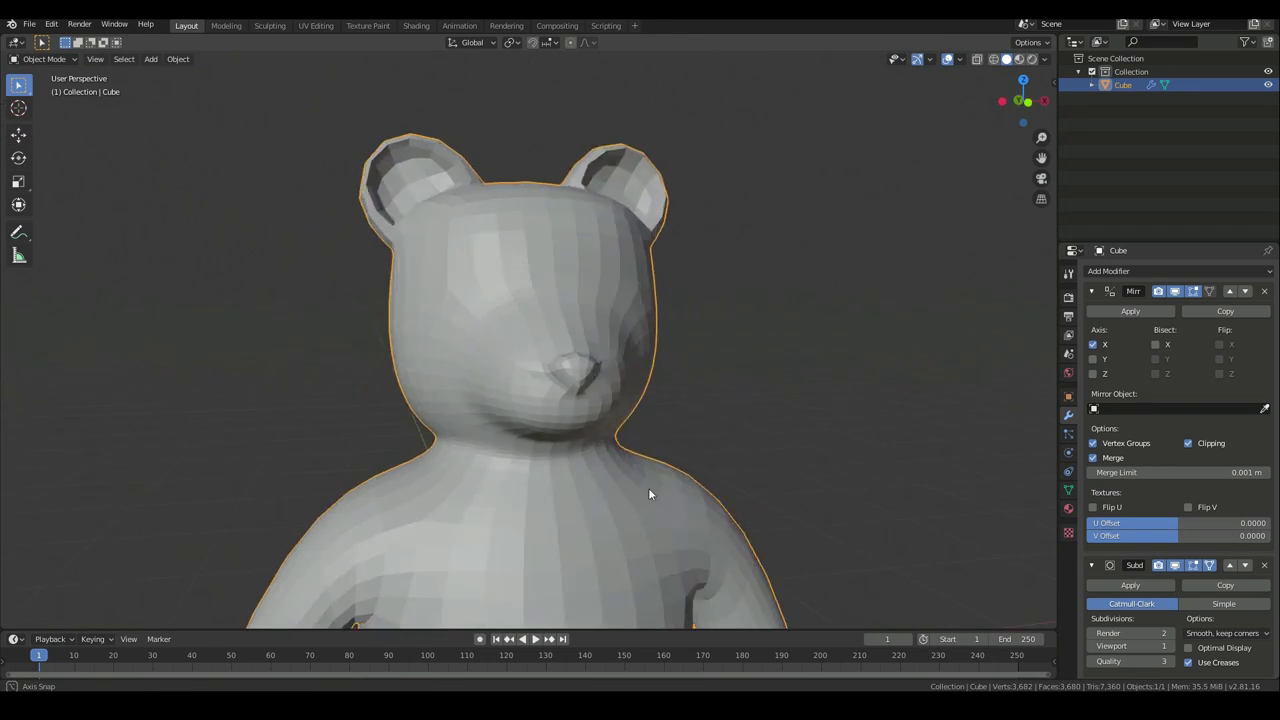
{"action": "key", "text": "Tab"}
{"action": "scroll", "coordinate": [660, 470], "scroll_direction": "up", "scroll_amount": 5}
{"action": "middle_click_drag", "start_coordinate": [709, 432], "coordinate": [610, 404]}
{"action": "left_click", "coordinate": [558, 408], "text": "alt"}
{"action": "key", "text": "g"}
{"action": "key", "text": "g"}
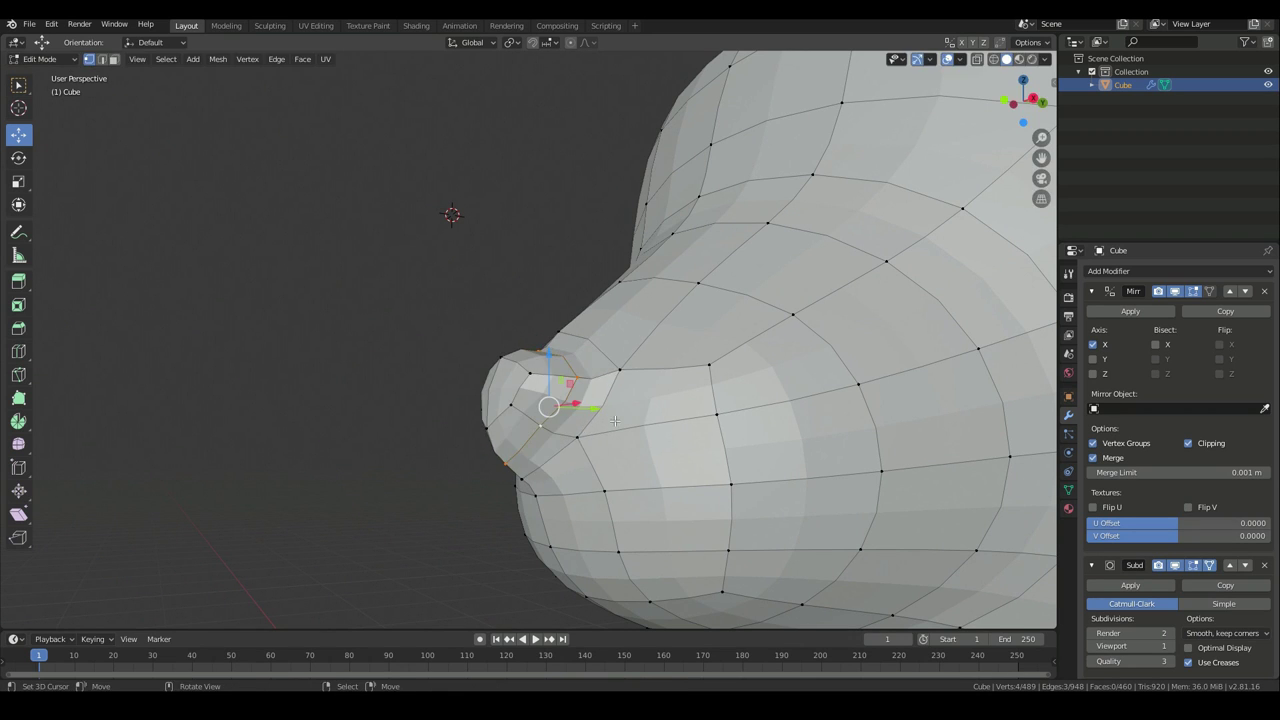
{"action": "left_click", "coordinate": [651, 417]}
{"action": "key", "text": "g"}
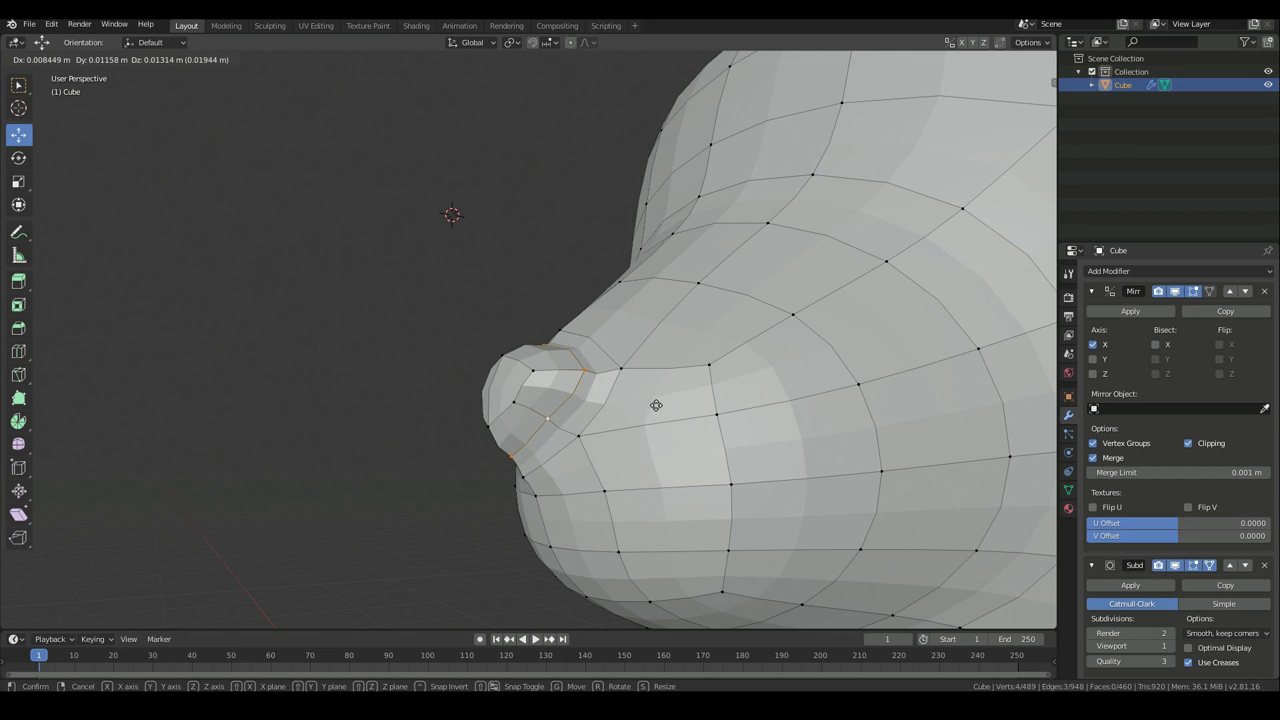
{"action": "left_click", "coordinate": [654, 400]}
Fine-tune the height of the selected nose edge loop in the right side view
{"action": "middle_click_drag", "start_coordinate": [654, 404], "coordinate": [567, 394]}
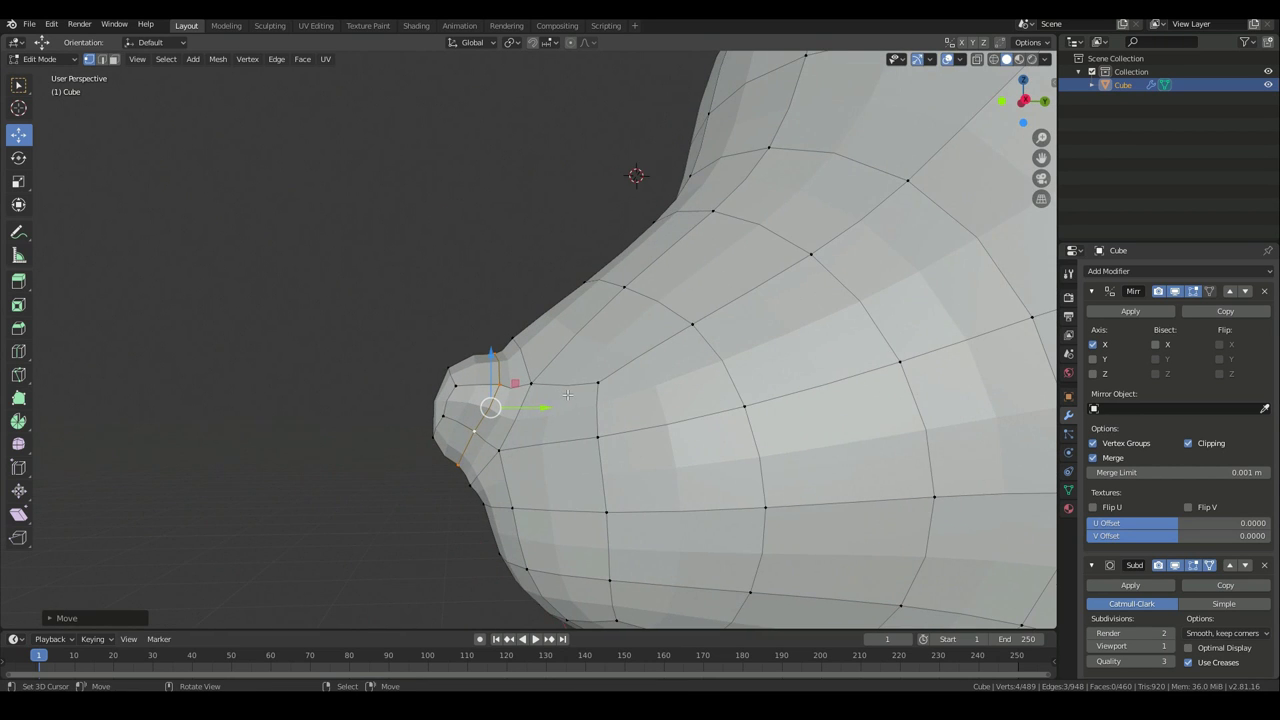
{"action": "key", "text": "KP_3"}
{"action": "scroll", "coordinate": [567, 430], "scroll_direction": "up", "scroll_amount": 4}
{"action": "key", "text": "g"}
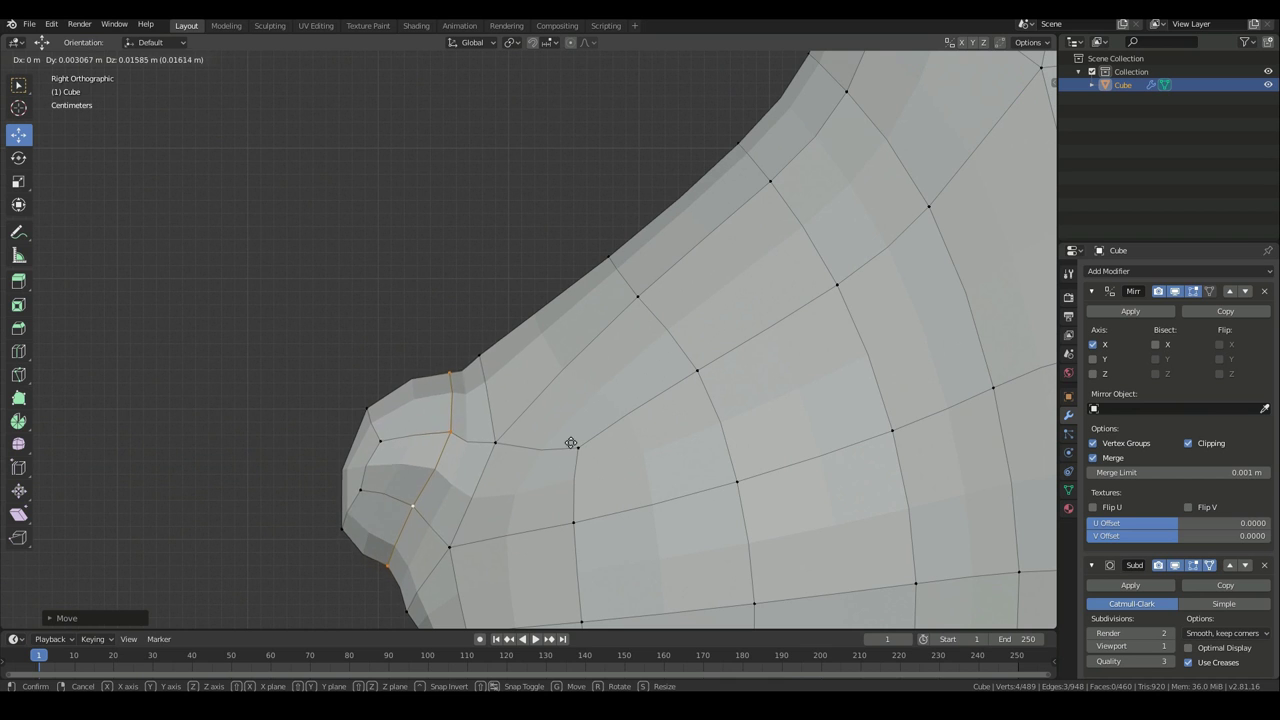
{"action": "left_click", "coordinate": [575, 455]}
Inspect the finished nose in Object Mode, and examine the whole bear's mesh in the front view
{"action": "scroll", "coordinate": [575, 455], "scroll_direction": "down", "scroll_amount": 3}
{"action": "key", "text": "Tab"}
{"action": "middle_click_drag", "start_coordinate": [497, 457], "coordinate": [657, 471]}
{"action": "scroll", "coordinate": [658, 472], "scroll_direction": "down", "scroll_amount": 7}
{"action": "scroll", "coordinate": [658, 466], "scroll_direction": "up", "scroll_amount": 8}
{"action": "key", "text": "Tab"}
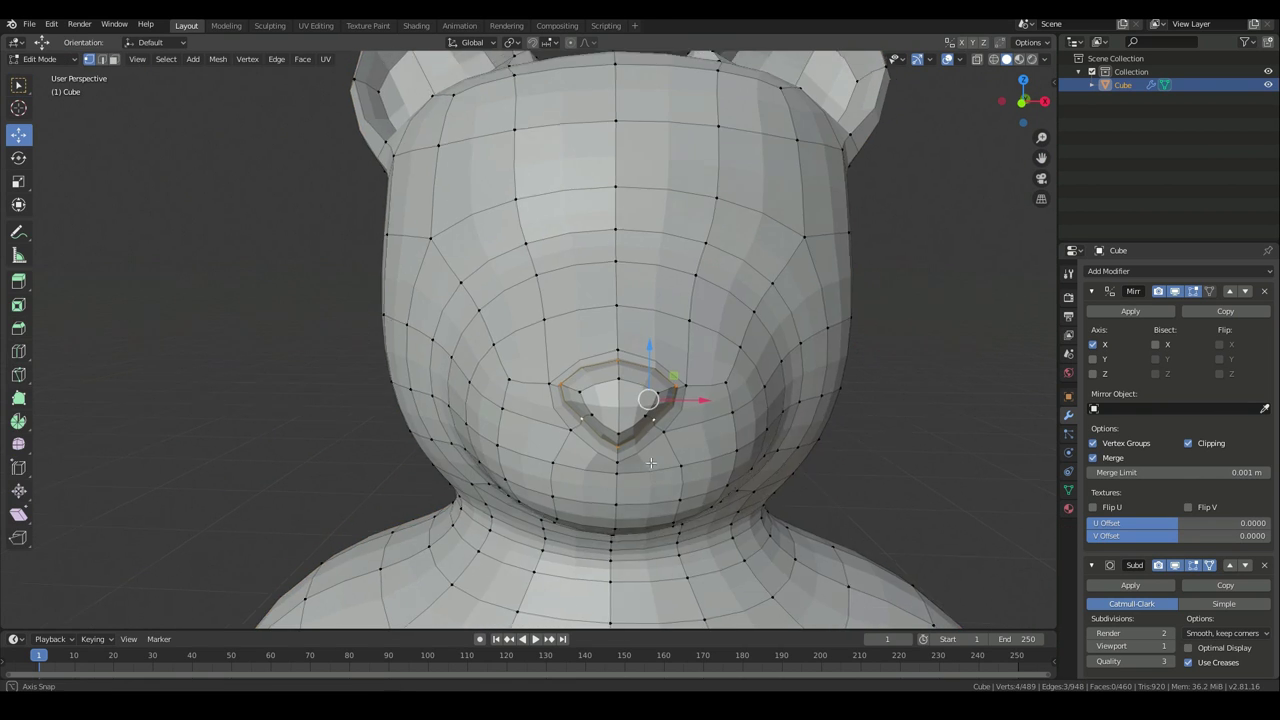
{"action": "scroll", "coordinate": [651, 464], "scroll_direction": "down", "scroll_amount": 4}
{"action": "key", "text": "KP_1"}
{"action": "scroll", "coordinate": [612, 492], "scroll_direction": "down", "scroll_amount": 2}
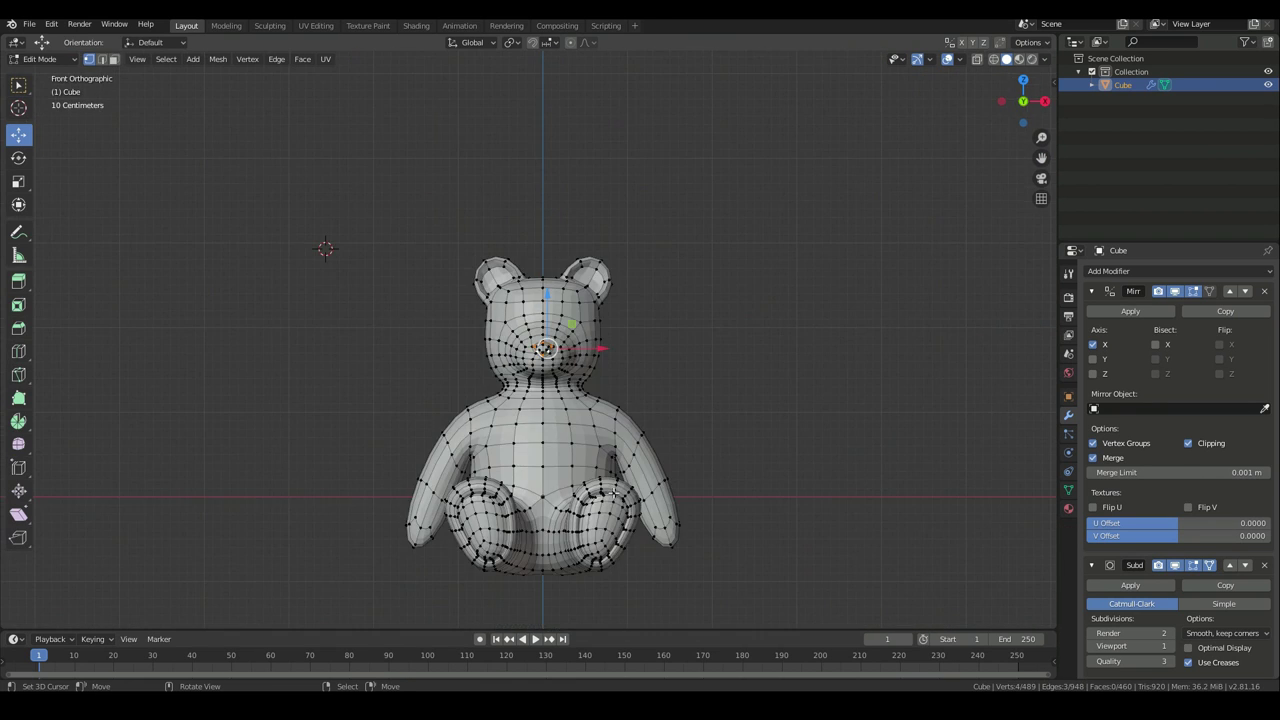
{"action": "middle_click_drag", "start_coordinate": [612, 492], "coordinate": [617, 421], "text": "shift"}
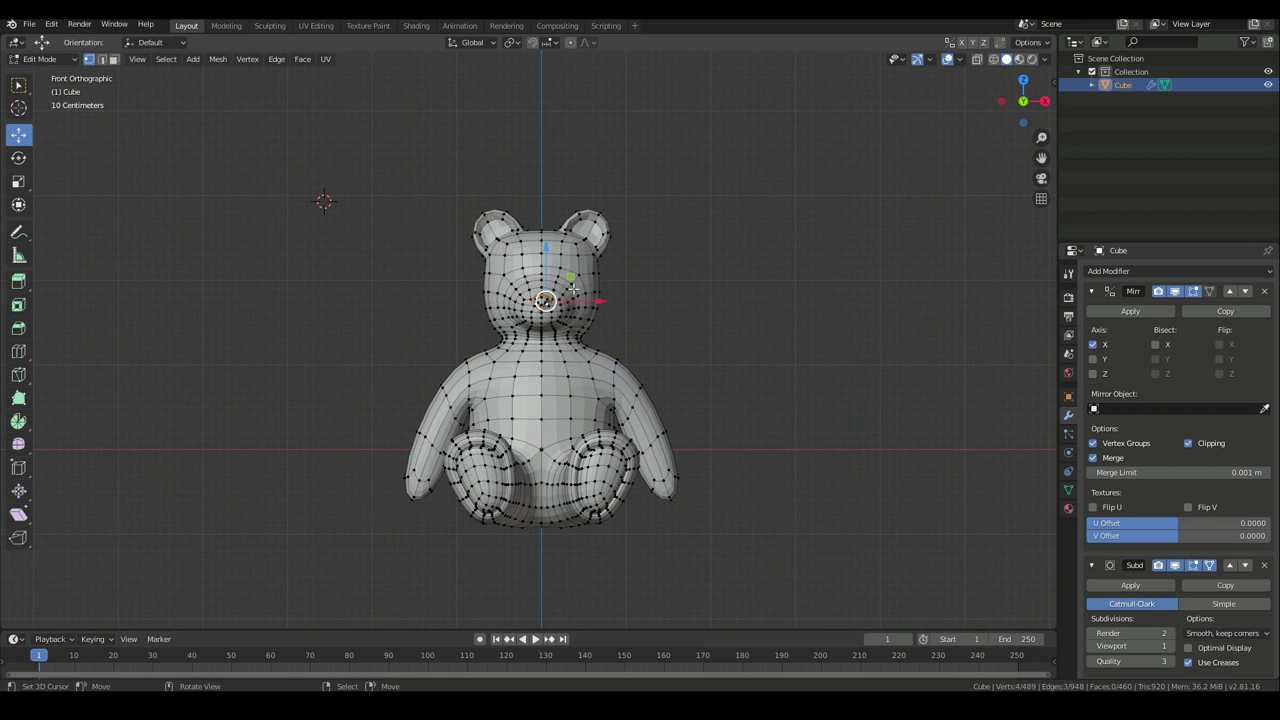
{"action": "scroll", "coordinate": [656, 305], "scroll_direction": "up", "scroll_amount": 4}
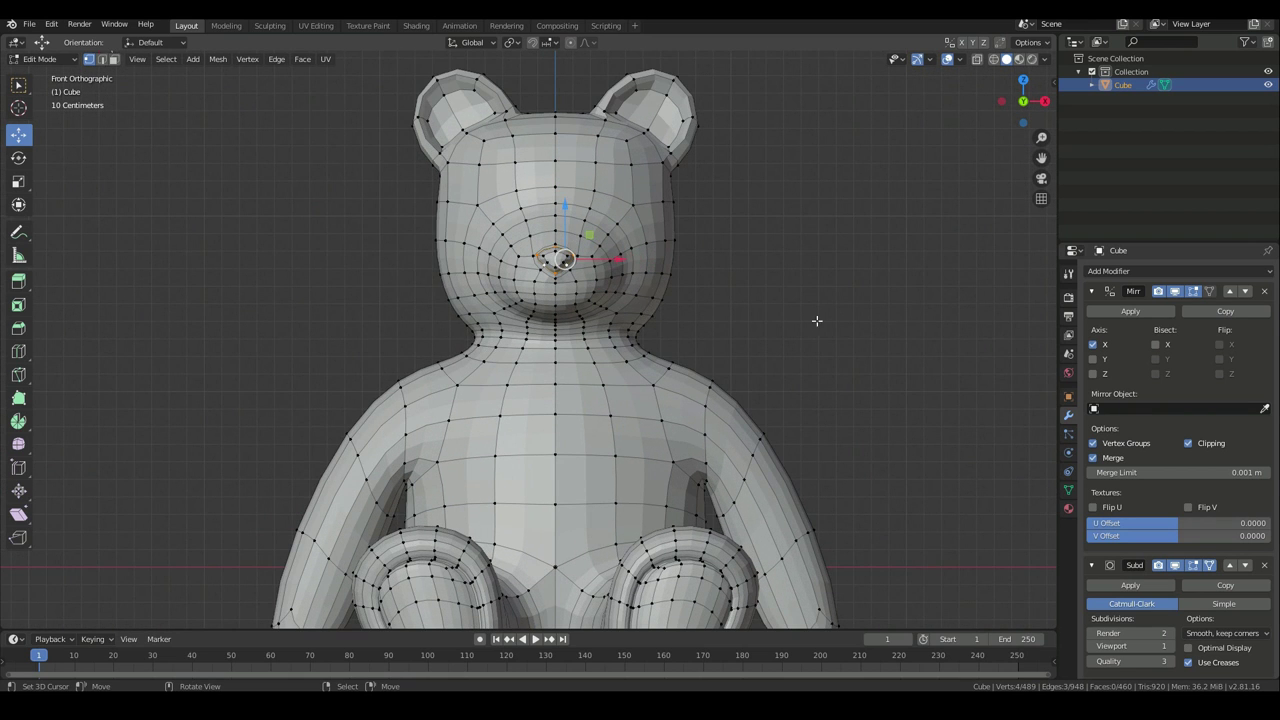
{"action": "scroll", "coordinate": [805, 322], "scroll_direction": "down", "scroll_amount": 3}
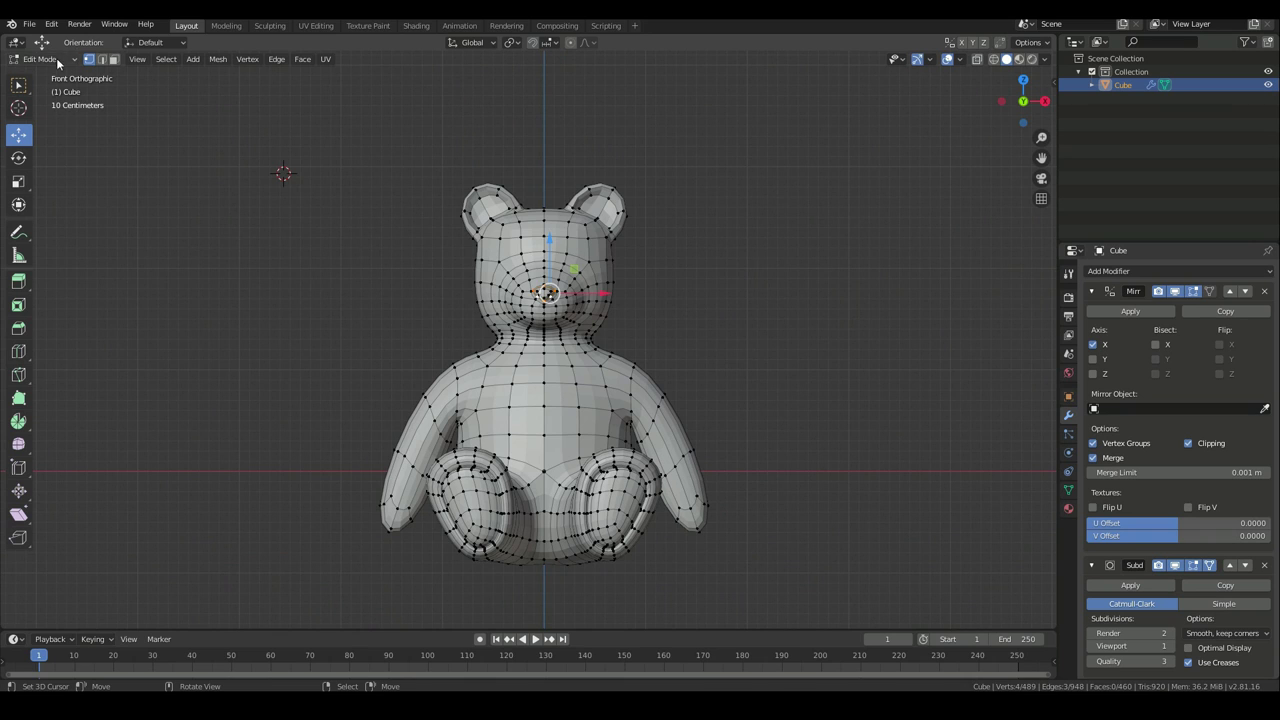
Deselect the mesh and add a UV sphere with 16 segments at the 3D cursor, placed beside the bear's head
{"action": "key", "text": "alt+a"}
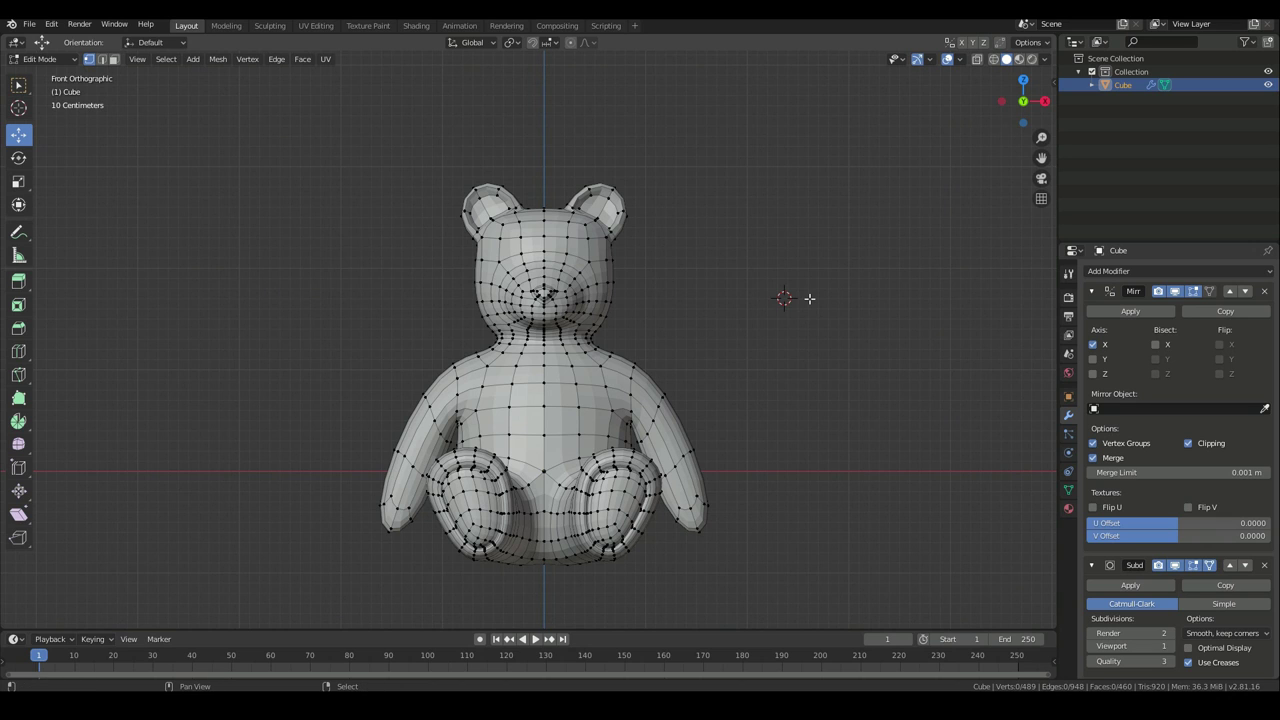
{"action": "key", "text": "shift+a"}
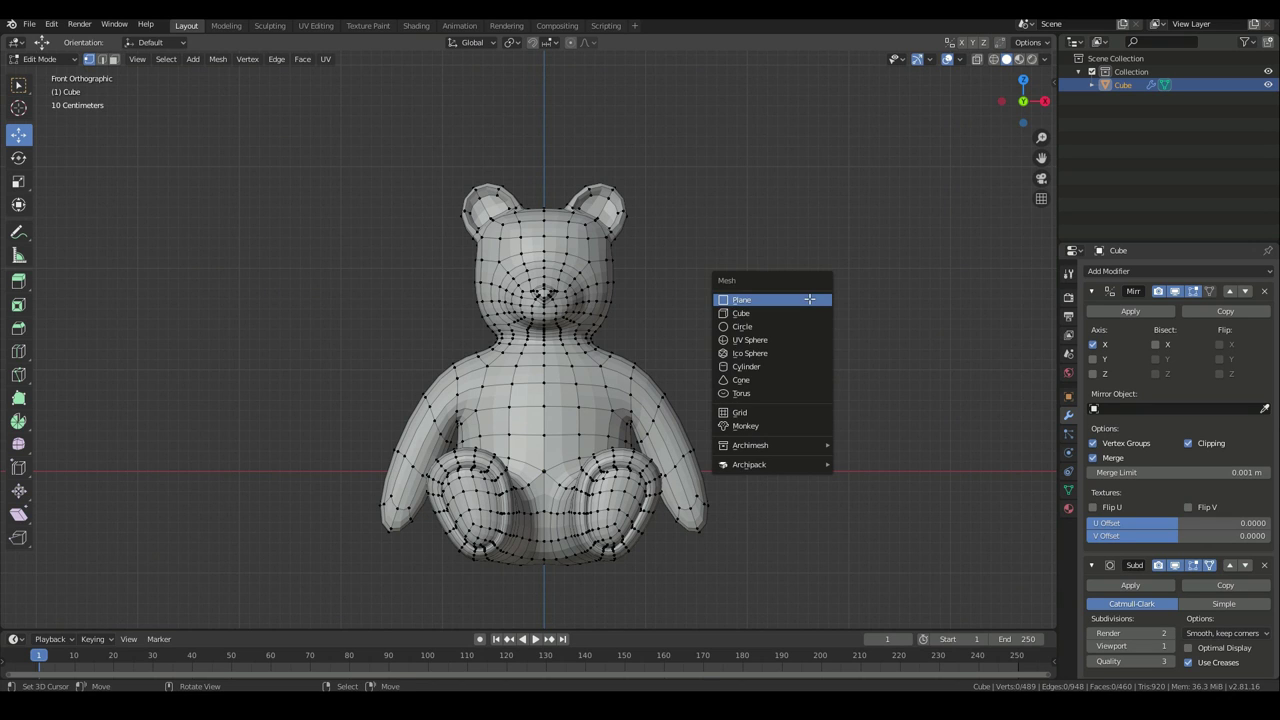
{"action": "left_click", "coordinate": [763, 339]}
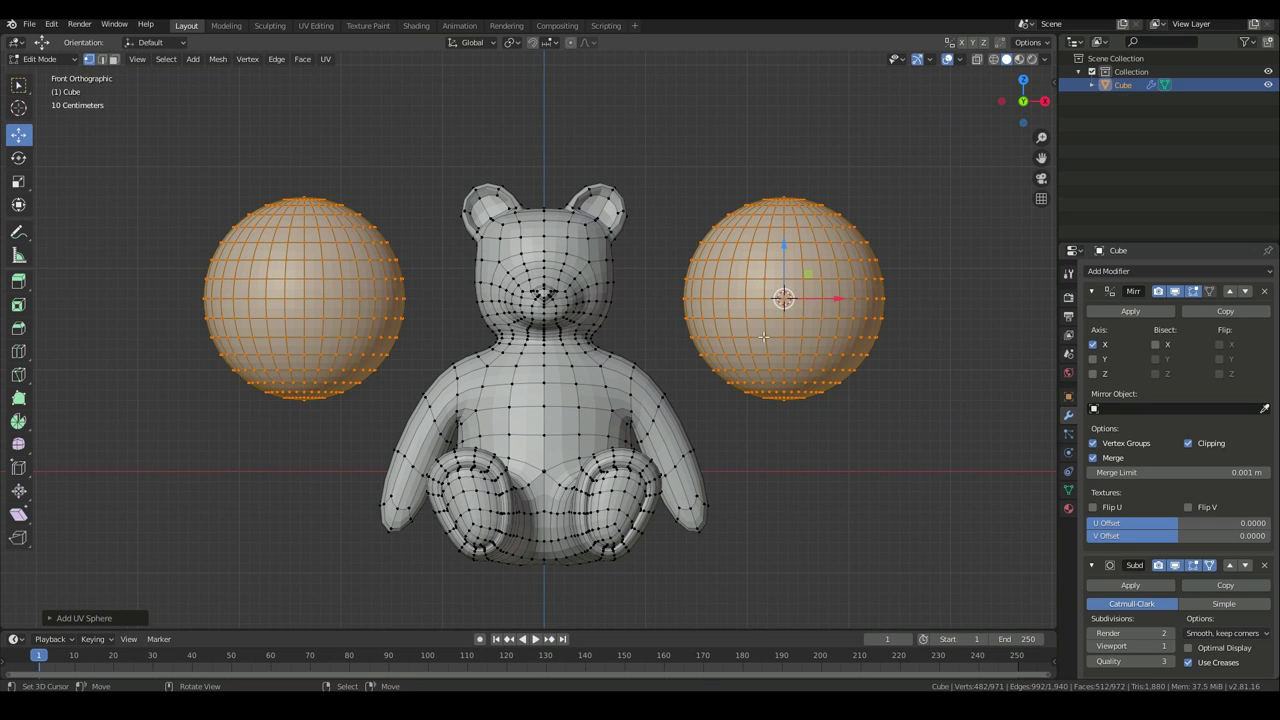
{"action": "left_click", "coordinate": [50, 616]}
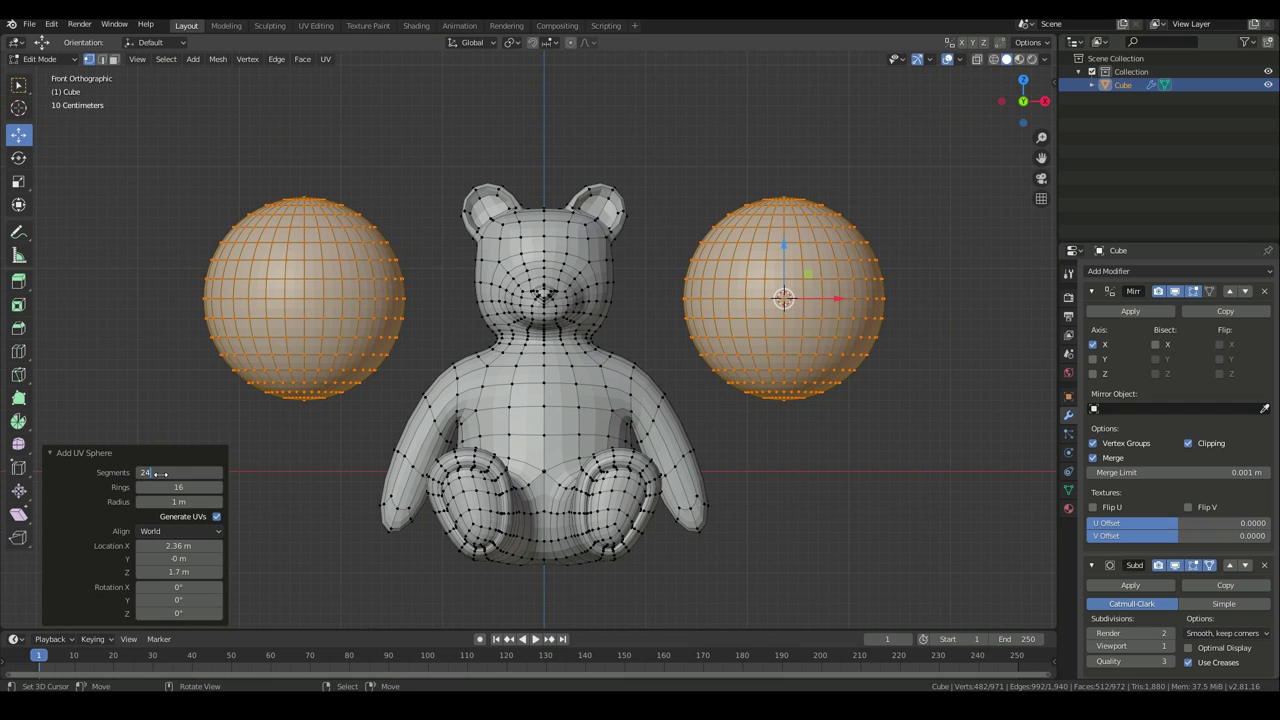
{"action": "key", "text": "Return"}
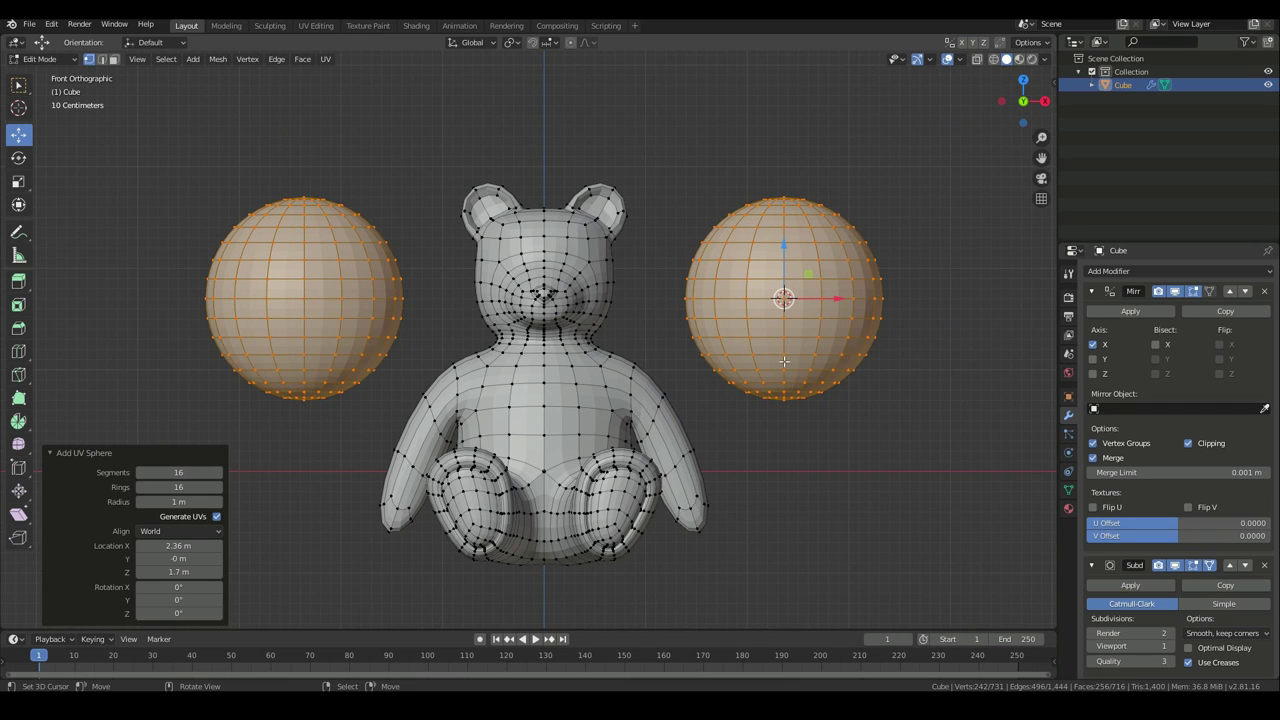
Rotate the new sphere 90° about the X axis so that its pole faces the front
{"action": "key", "text": "r"}
{"action": "key", "text": "x"}
{"action": "key", "text": "9"}
{"action": "key", "text": "0"}
{"action": "key", "text": "Return"}
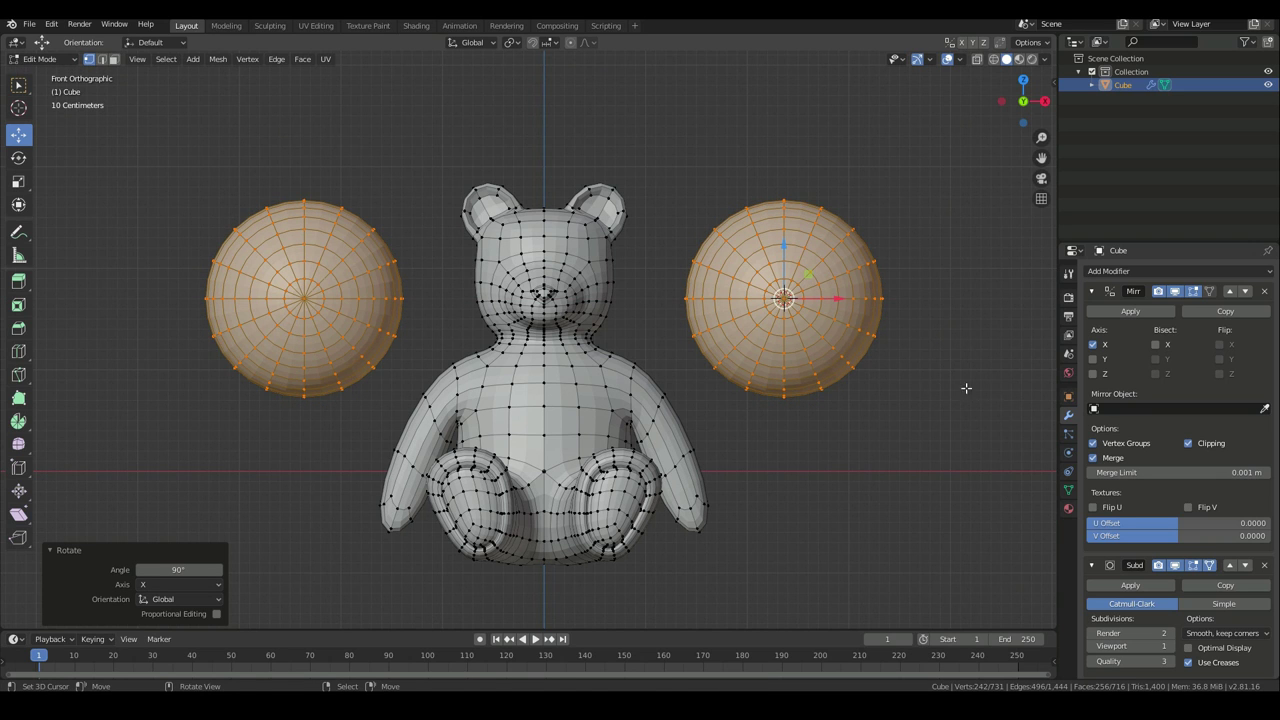
Scale the eye sphere to about 0.217 and move it onto the front of the bear's head at eye height
{"action": "key", "text": "s"}
{"action": "left_click", "coordinate": [829, 320]}
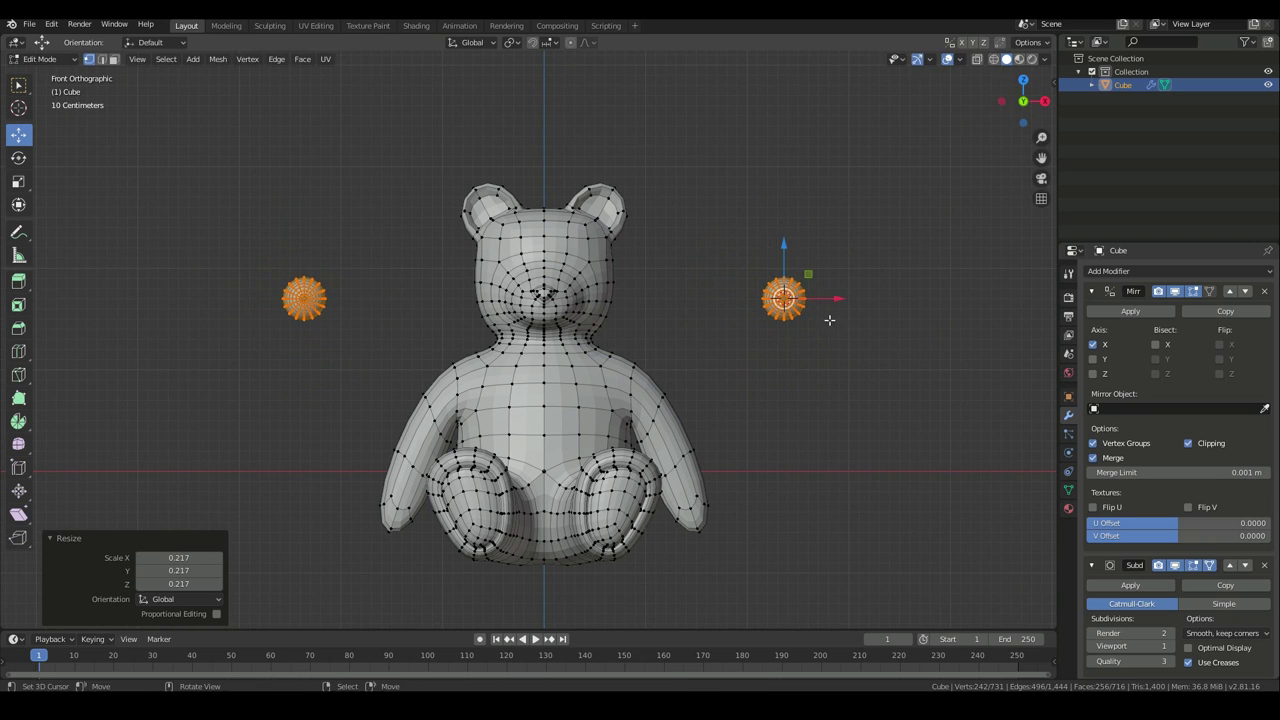
{"action": "key", "text": "g"}
{"action": "left_click", "coordinate": [651, 296]}
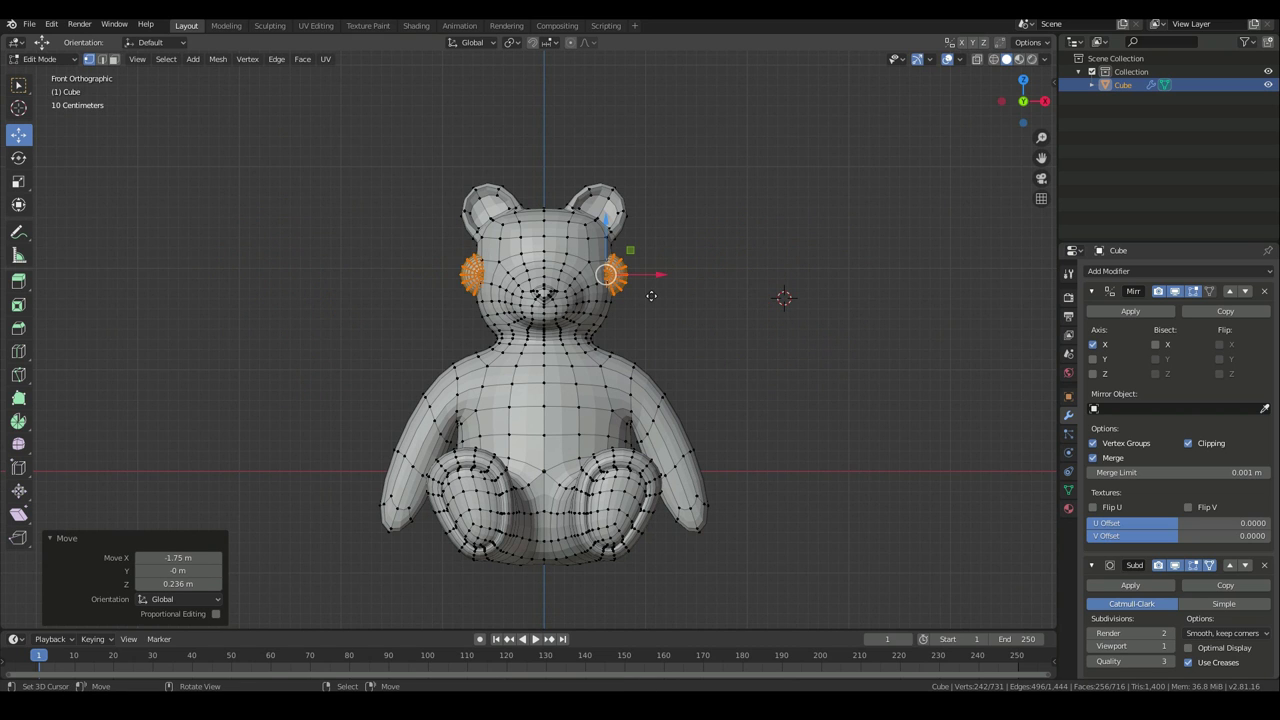
{"action": "key", "text": "KP_3"}
{"action": "key", "text": "g"}
{"action": "left_click", "coordinate": [609, 289]}
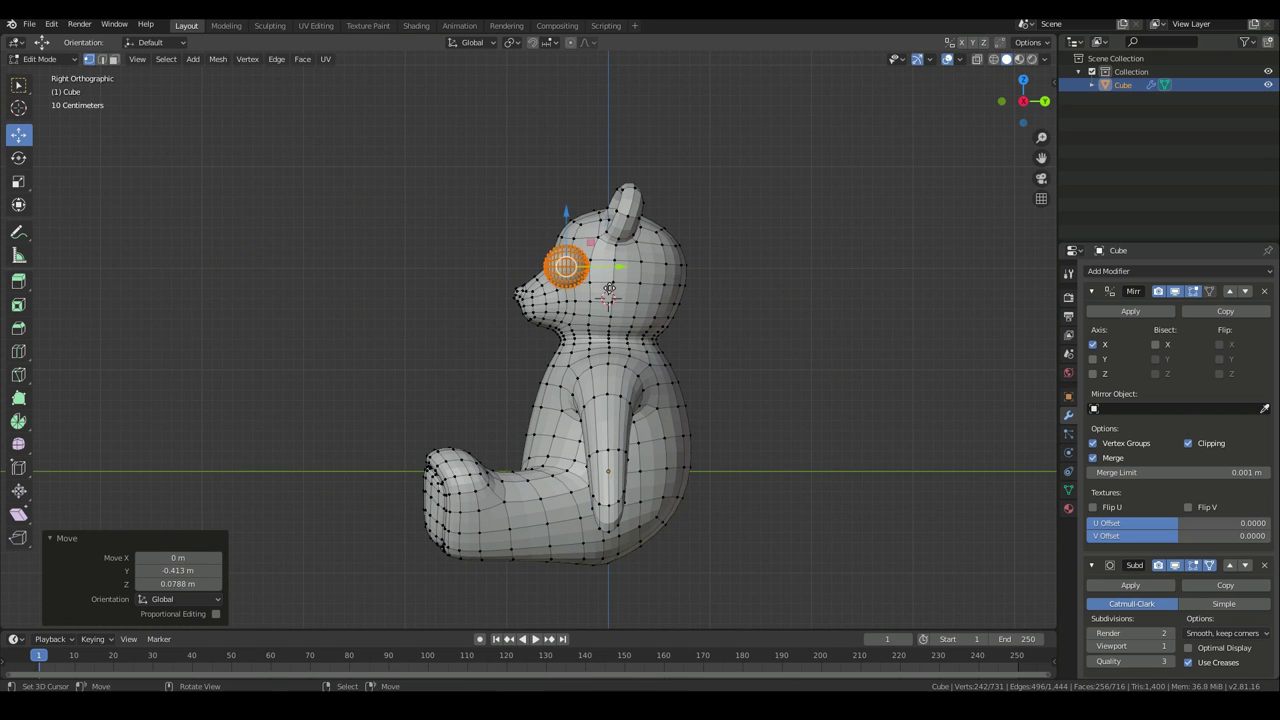
Position the eyes above the muzzle in the front view and scale them to about 0.674
{"action": "key", "text": "KP_1"}
{"action": "scroll", "coordinate": [609, 289], "scroll_direction": "up", "scroll_amount": 4}
{"action": "key", "text": "g"}
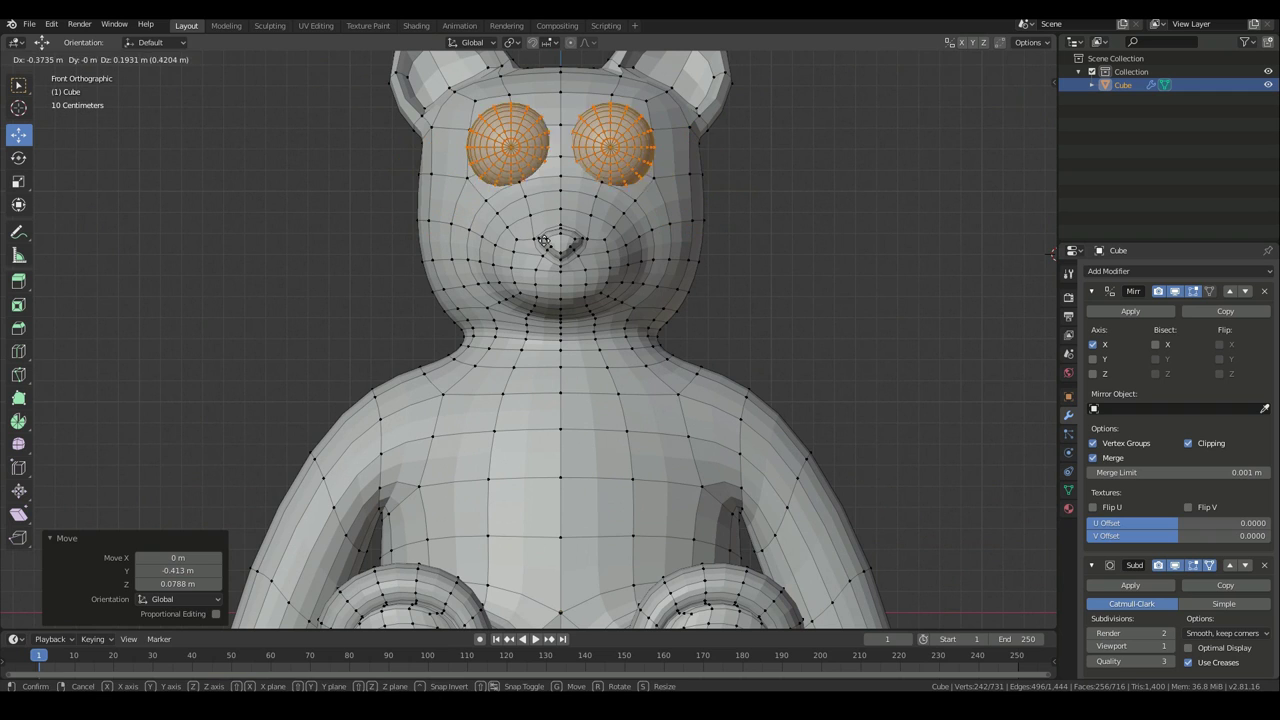
{"action": "left_click", "coordinate": [545, 252]}
{"action": "key", "text": "s"}
{"action": "left_click", "coordinate": [771, 239]}
{"action": "key", "text": "g"}
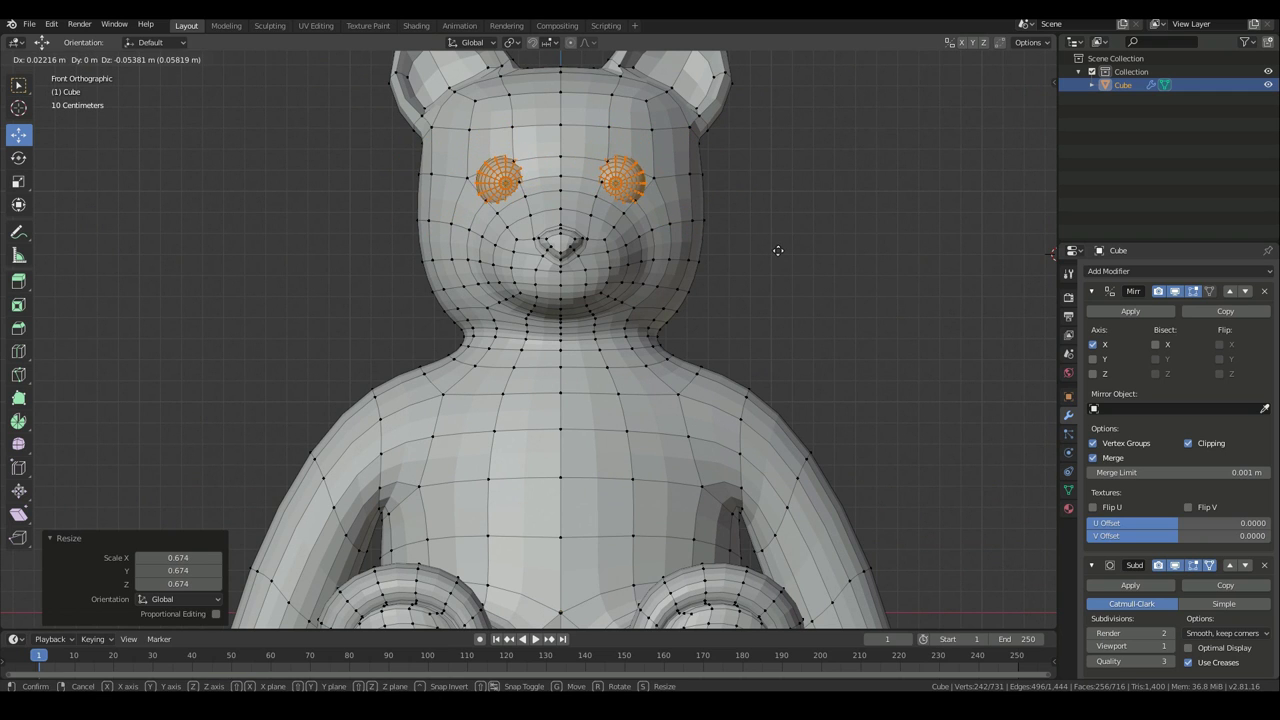
{"action": "left_click", "coordinate": [781, 249]}
Scale the eyes by about 0.94 and nudge them slightly inward and up in the front view
{"action": "key", "text": "s"}
{"action": "left_click", "coordinate": [771, 247]}
{"action": "key", "text": "g"}
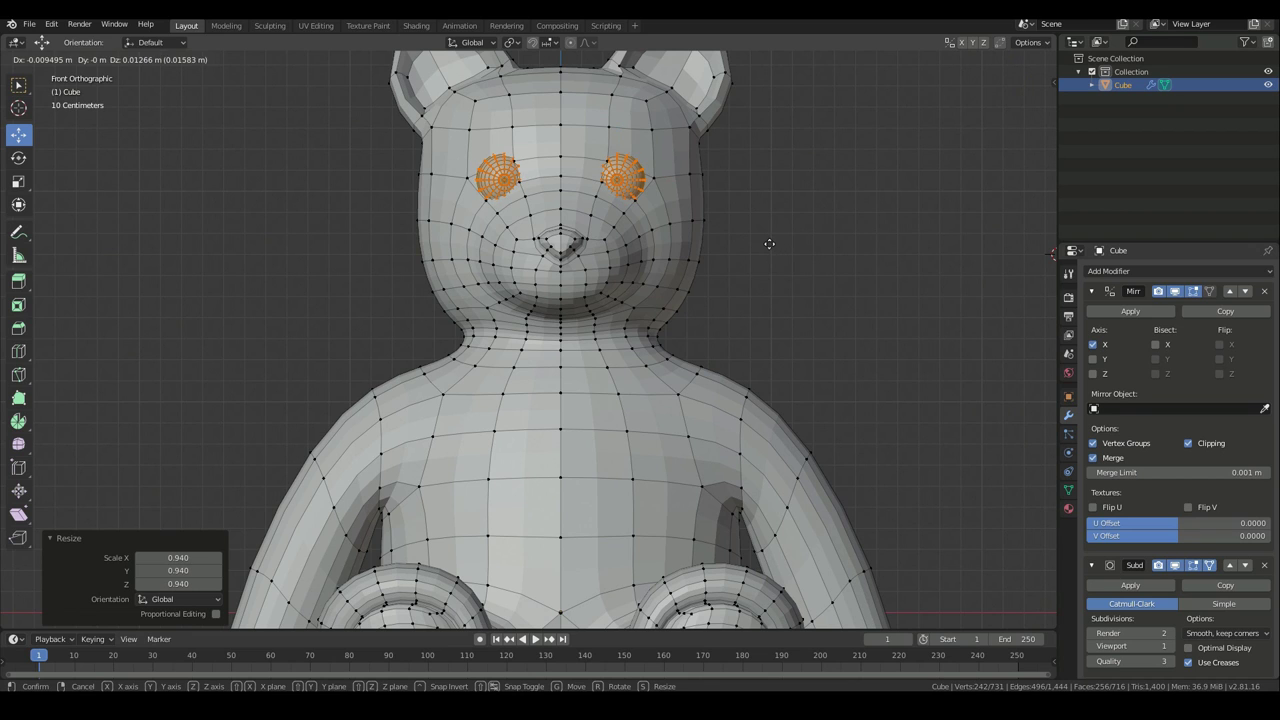
{"action": "left_click", "coordinate": [769, 243]}
{"action": "key", "text": "g"}
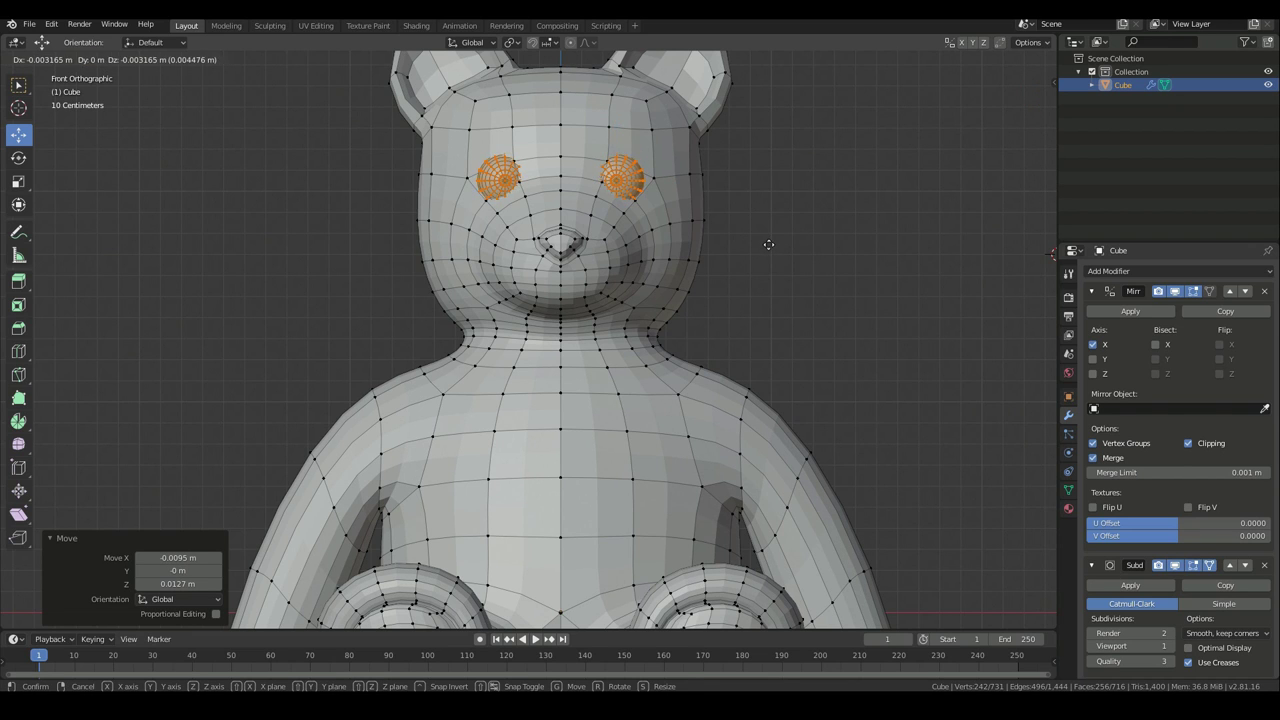
{"action": "left_click", "coordinate": [767, 242]}
Check how deep the eyes sit in the head from an angle and scale them by about 0.966
{"action": "scroll", "coordinate": [800, 265], "scroll_direction": "down", "scroll_amount": 5}
{"action": "middle_click_drag", "start_coordinate": [843, 286], "coordinate": [776, 407]}
{"action": "scroll", "coordinate": [776, 407], "scroll_direction": "up", "scroll_amount": 5}
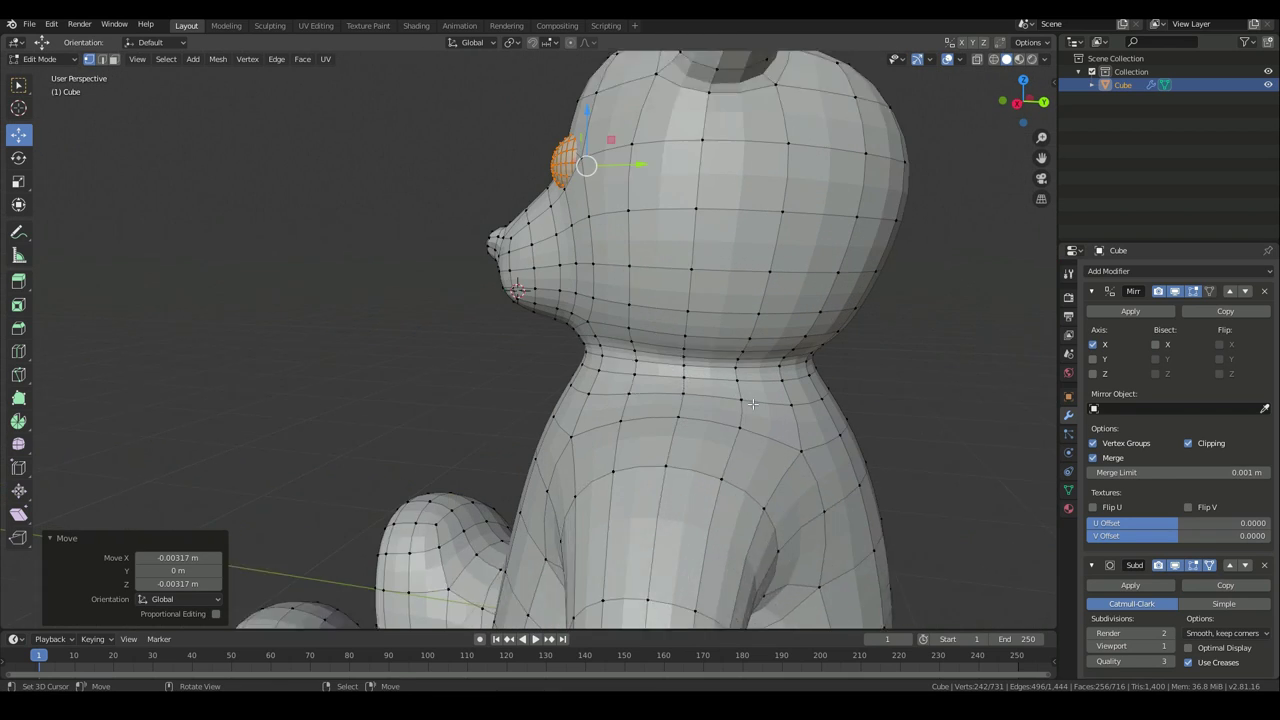
{"action": "key", "text": "s"}
{"action": "left_click", "coordinate": [813, 341]}
{"action": "middle_click_drag", "start_coordinate": [813, 341], "coordinate": [880, 354]}
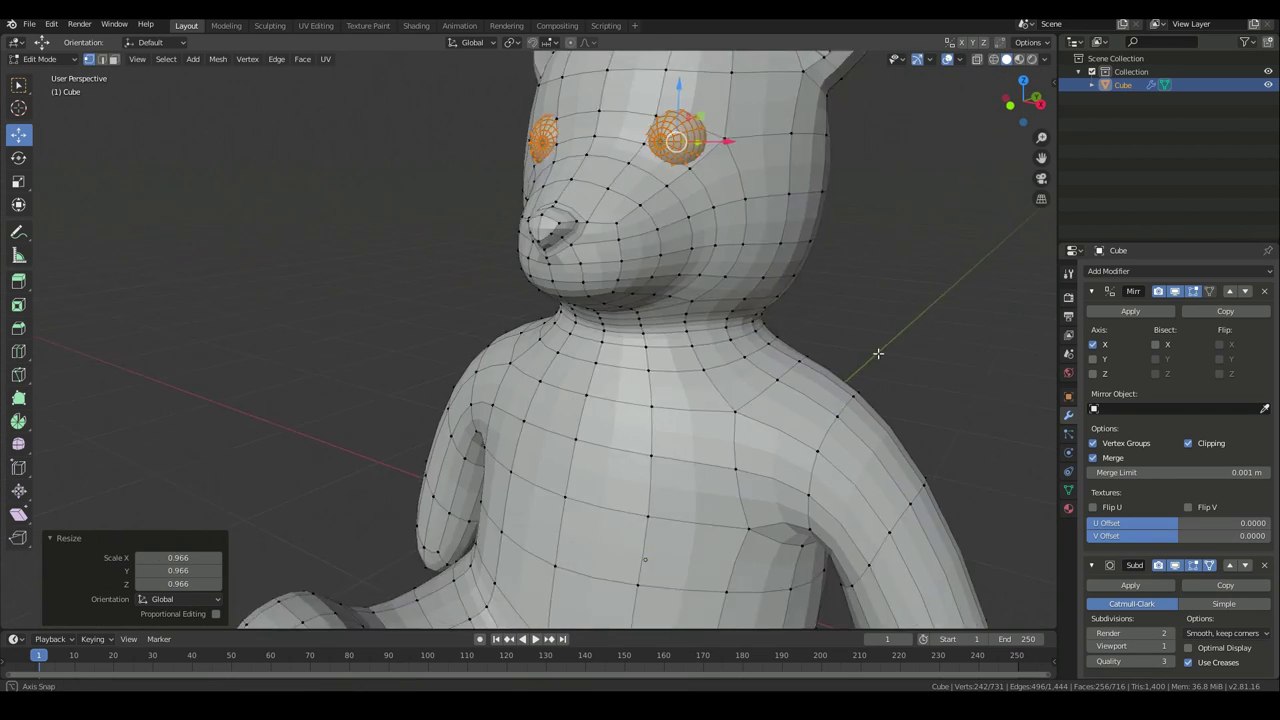
Shrink the eyes further in the front view, scaling by about 0.933 and again by about 0.953
{"action": "scroll", "coordinate": [880, 354], "scroll_direction": "down", "scroll_amount": 2}
{"action": "key", "text": "KP_1"}
{"action": "scroll", "coordinate": [882, 354], "scroll_direction": "up", "scroll_amount": 3}
{"action": "key", "text": "s"}
{"action": "left_click", "coordinate": [848, 332]}
{"action": "scroll", "coordinate": [800, 370], "scroll_direction": "down", "scroll_amount": 3}
{"action": "key", "text": "s"}
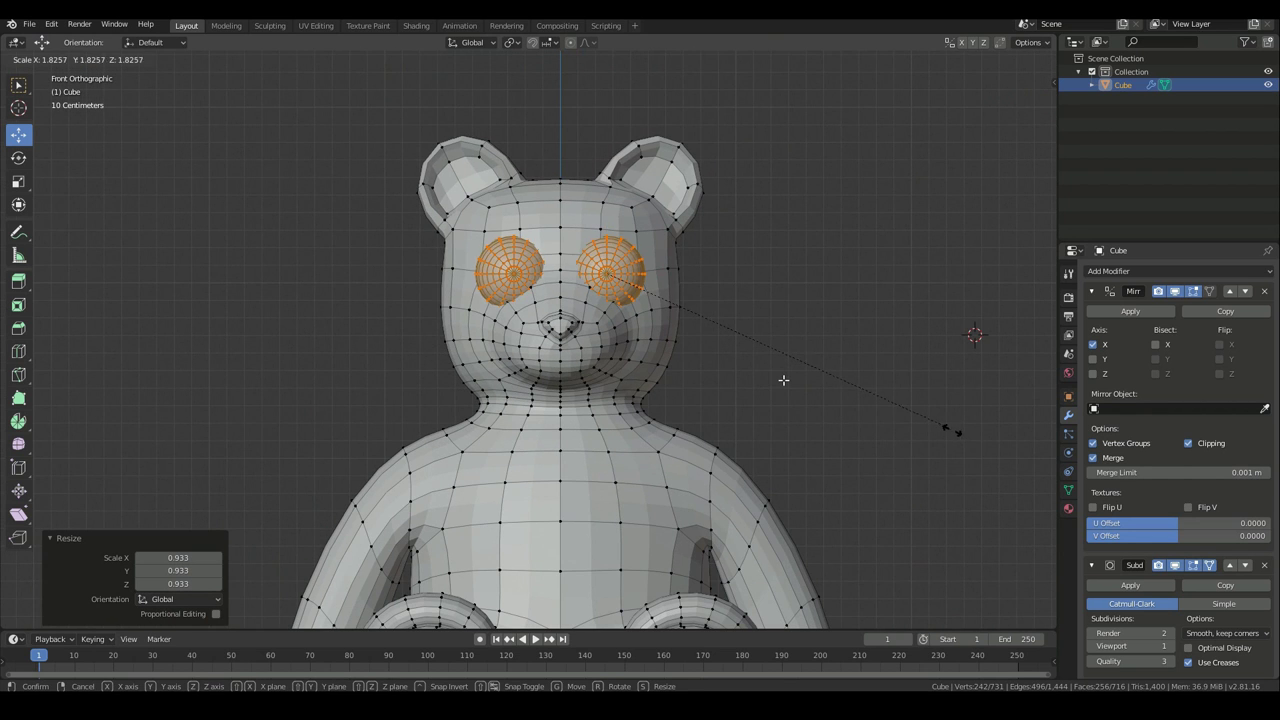
{"action": "scroll", "coordinate": [823, 380], "scroll_direction": "up", "scroll_amount": 4}
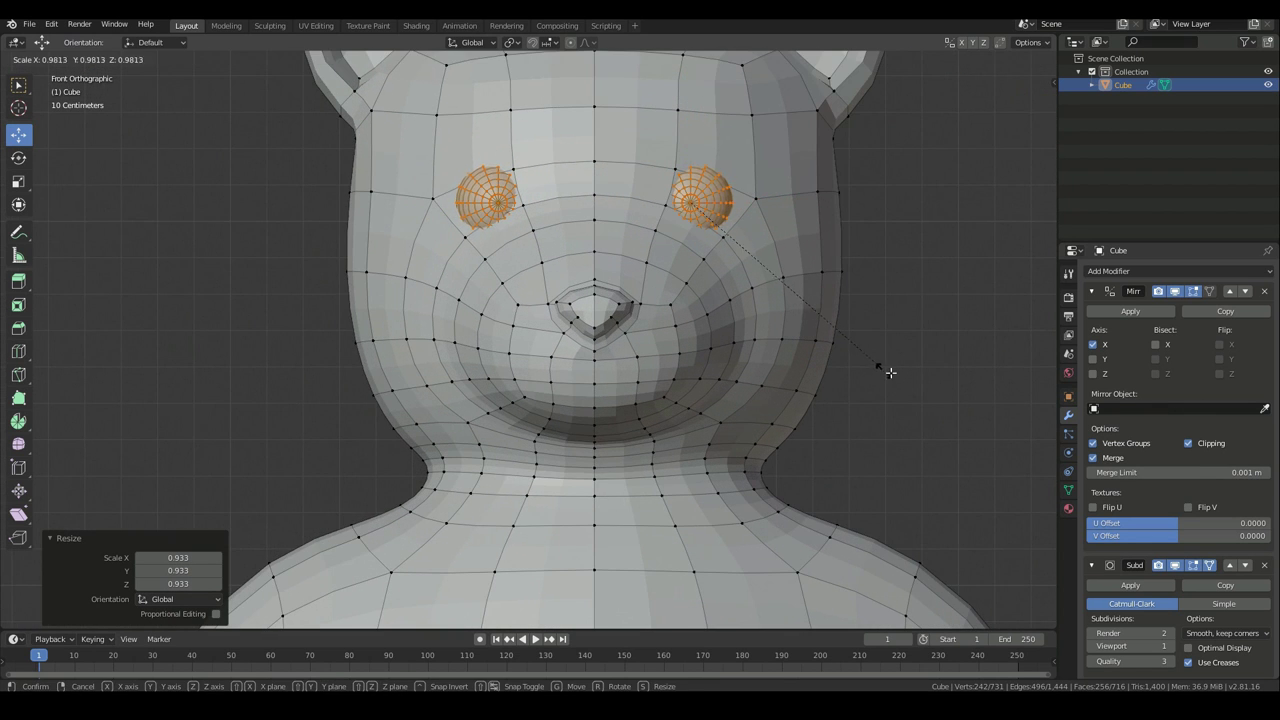
{"action": "left_click", "coordinate": [889, 373]}
Adjust how the eyes sit in the head from both sides, and inspect them in Object Mode
{"action": "scroll", "coordinate": [860, 374], "scroll_direction": "down", "scroll_amount": 4}
{"action": "middle_click_drag", "start_coordinate": [794, 374], "coordinate": [670, 397]}
{"action": "key", "text": "g"}
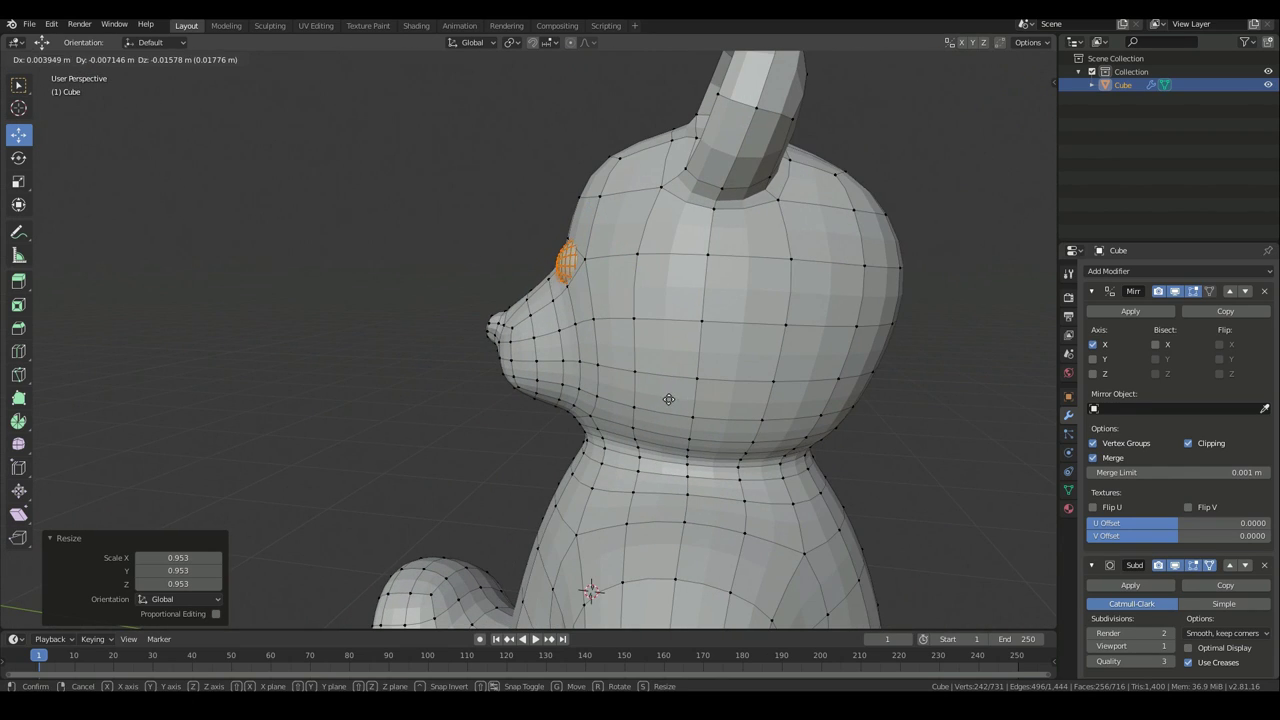
{"action": "left_click", "coordinate": [669, 399]}
{"action": "middle_click_drag", "start_coordinate": [669, 399], "coordinate": [929, 403]}
{"action": "middle_click_drag", "start_coordinate": [736, 414], "coordinate": [481, 407]}
{"action": "key", "text": "g"}
{"action": "left_click", "coordinate": [777, 403]}
{"action": "key", "text": "Tab"}
{"action": "scroll", "coordinate": [637, 408], "scroll_direction": "down", "scroll_amount": 2}
{"action": "scroll", "coordinate": [481, 407], "scroll_direction": "up", "scroll_amount": 3}
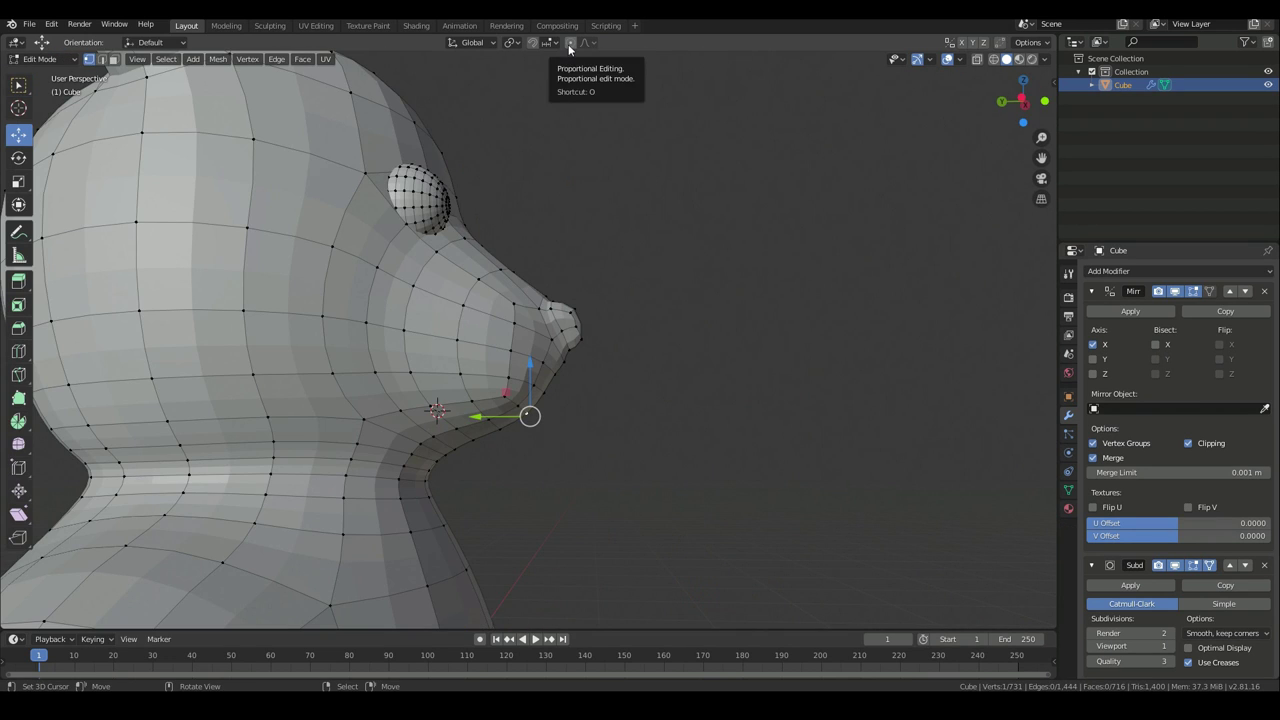
Enable proportional editing with the Smooth falloff, trying it on the selected vertex under the muzzle
{"action": "left_click", "coordinate": [569, 43]}
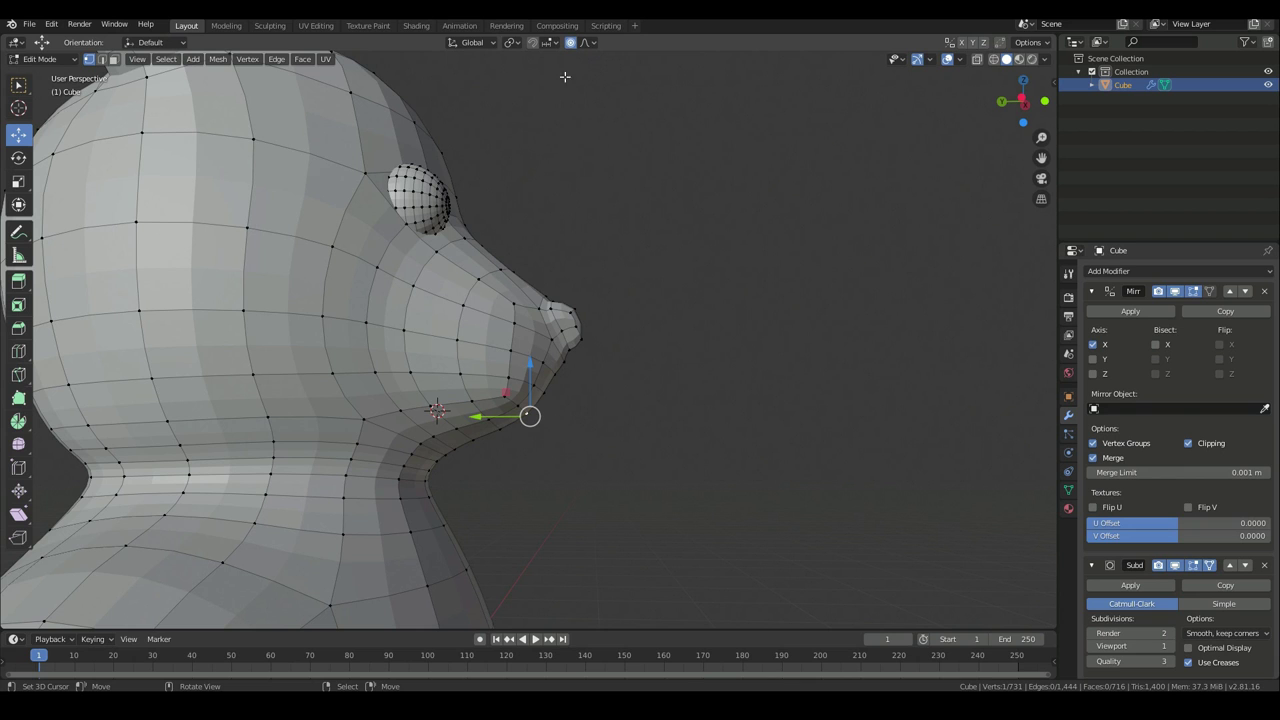
{"action": "key", "text": "g"}
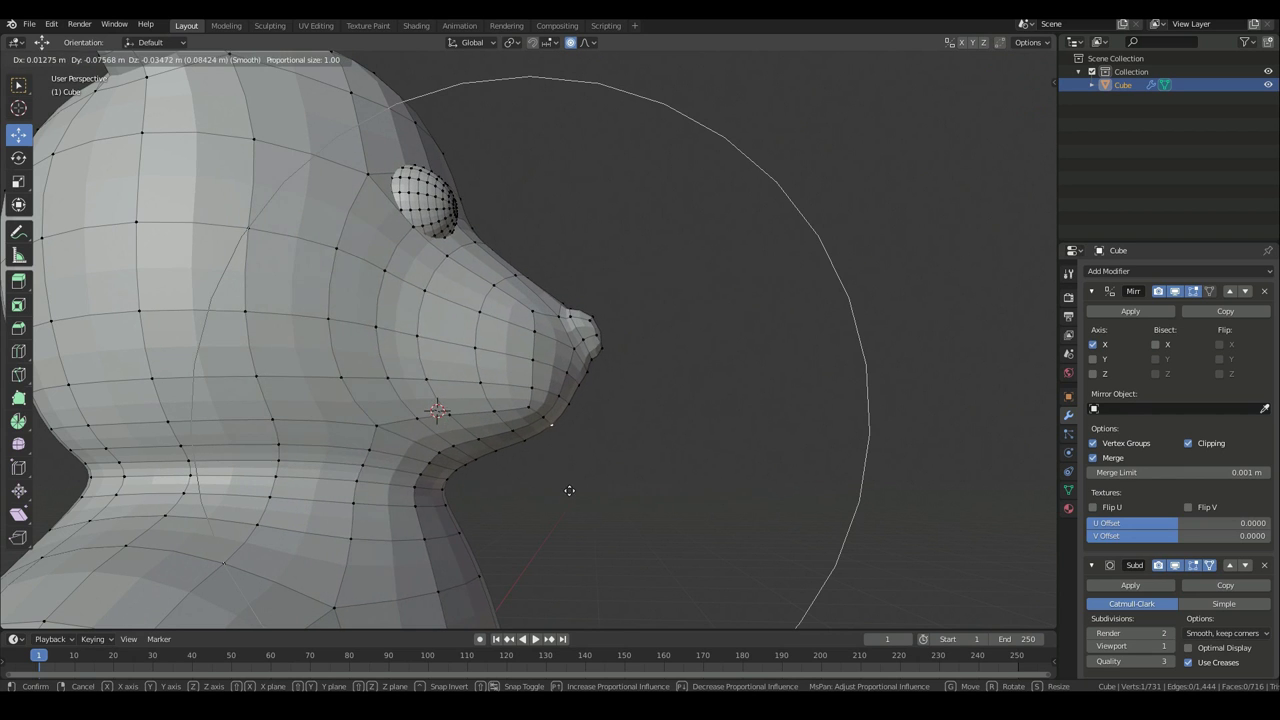
{"action": "key", "text": "Escape"}
{"action": "left_click", "coordinate": [589, 45]}
{"action": "left_click", "coordinate": [570, 45]}
{"action": "left_click", "coordinate": [584, 45]}
{"action": "left_click", "coordinate": [568, 42]}
{"action": "left_click", "coordinate": [586, 45]}
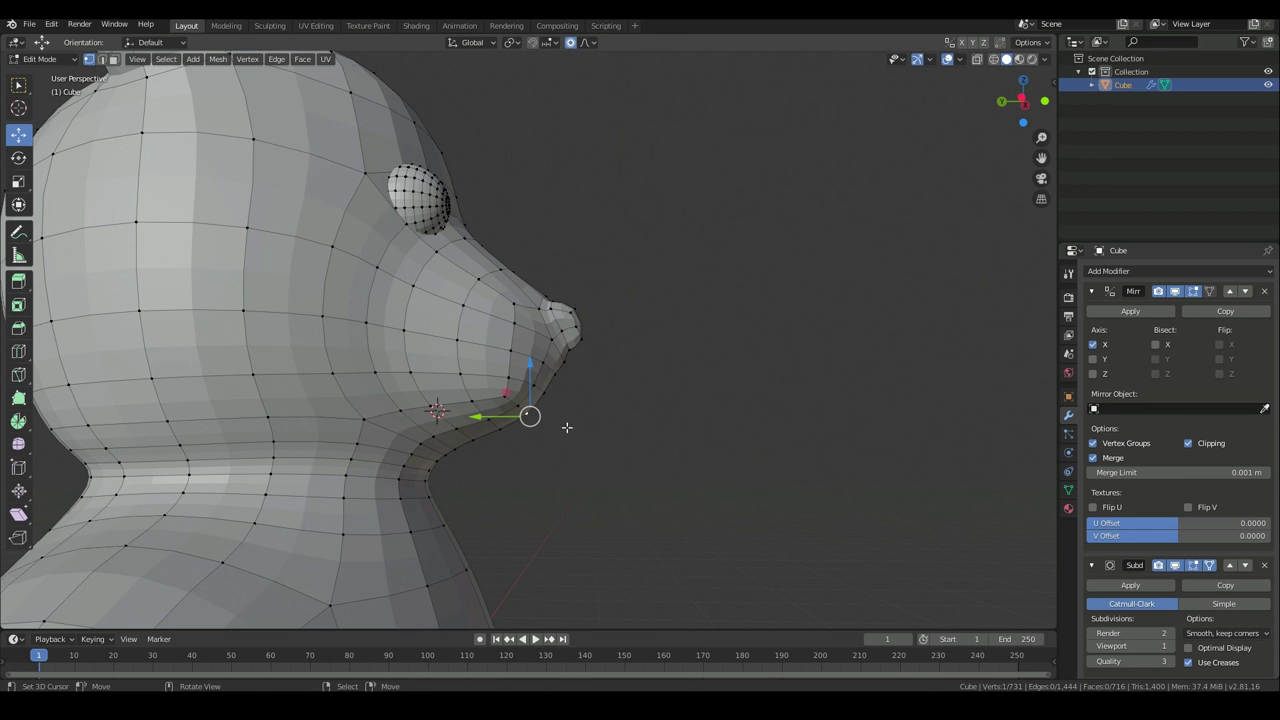
{"action": "key", "text": "g"}
{"action": "right_click", "coordinate": [598, 462]}
{"action": "key", "text": "g"}
{"action": "right_click", "coordinate": [580, 396]}
Reduce the proportional editing size to about 0.35 during a trial move of the chin vertex
{"action": "key", "text": "g"}
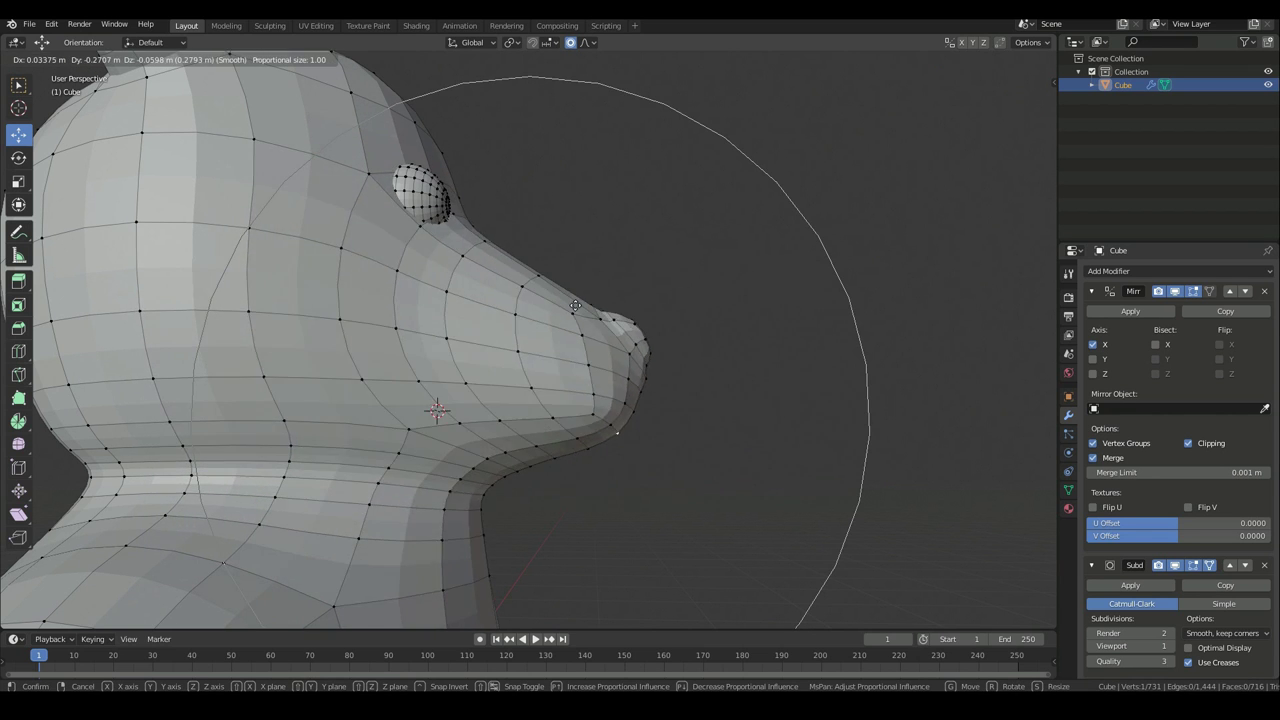
{"action": "scroll", "coordinate": [608, 320], "scroll_direction": "up", "scroll_amount": 6}
{"action": "scroll", "coordinate": [600, 322], "scroll_direction": "down", "scroll_amount": 3}
{"action": "scroll", "coordinate": [585, 318], "scroll_direction": "up", "scroll_amount": 8}
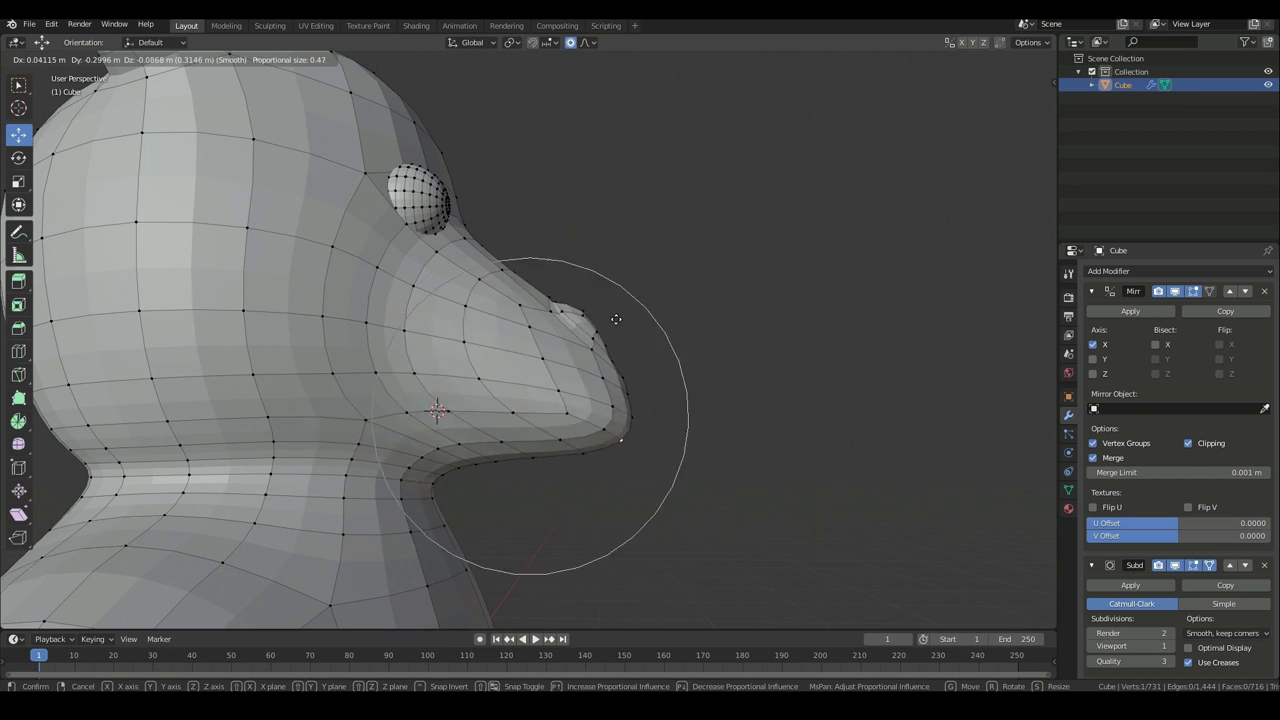
{"action": "right_click", "coordinate": [623, 334]}
Move the vertices along the underside of the chin with proportional editing to round the jaw
{"action": "key", "text": "g"}
{"action": "left_click", "coordinate": [523, 443]}
{"action": "key", "text": "g"}
{"action": "left_click", "coordinate": [501, 443]}
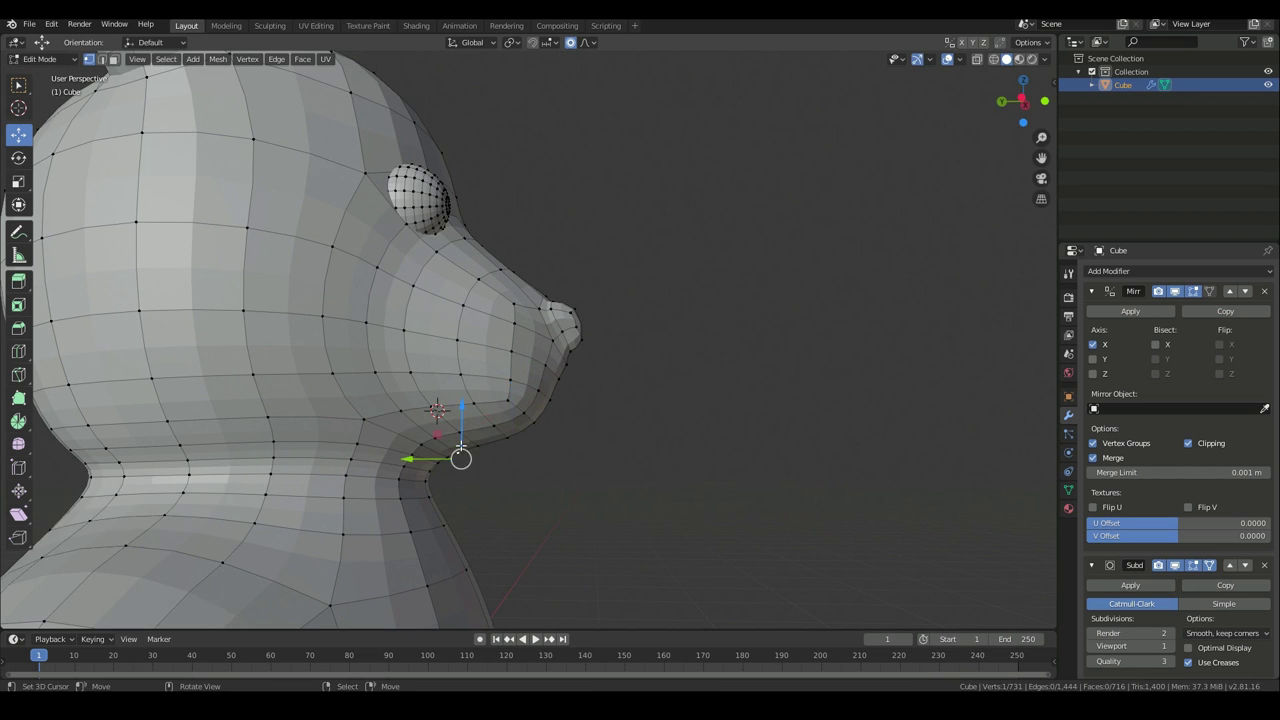
{"action": "key", "text": "g"}
{"action": "left_click", "coordinate": [483, 457]}
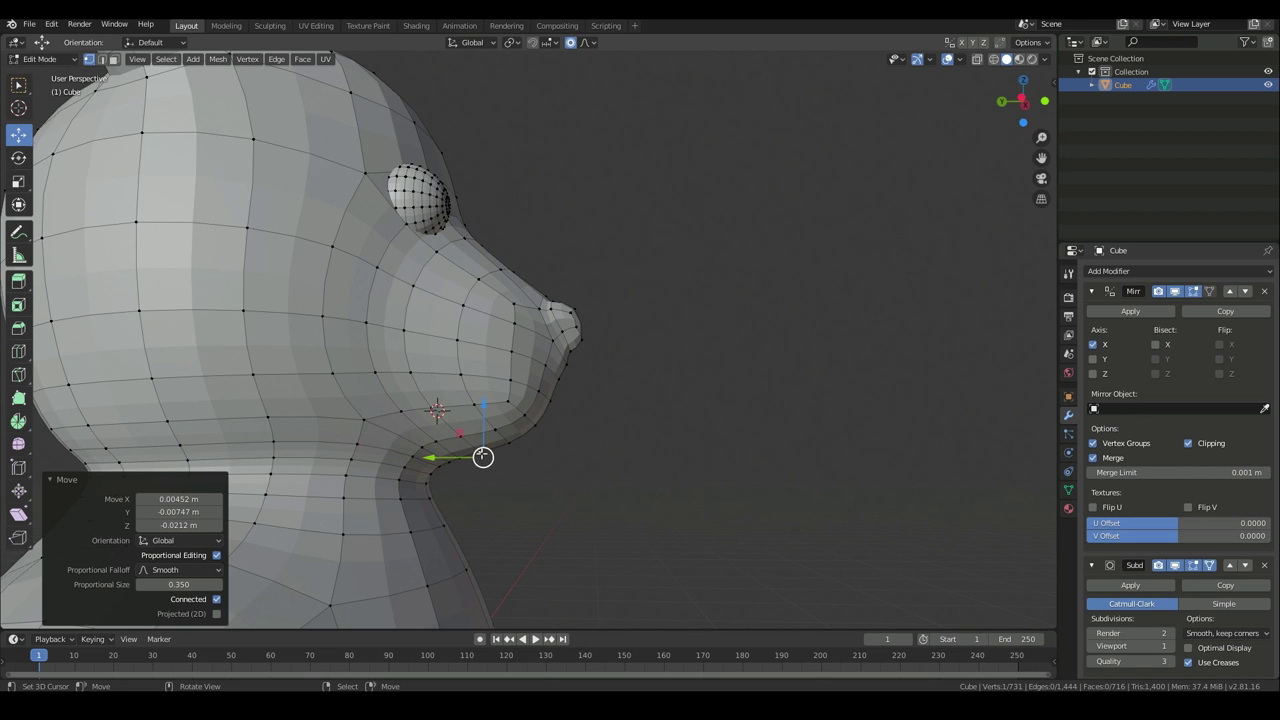
Move the front chin vertices forward in the right side view, reducing the proportional size to about 0.29
{"action": "key", "text": "KP_3"}
{"action": "left_click", "coordinate": [524, 424]}
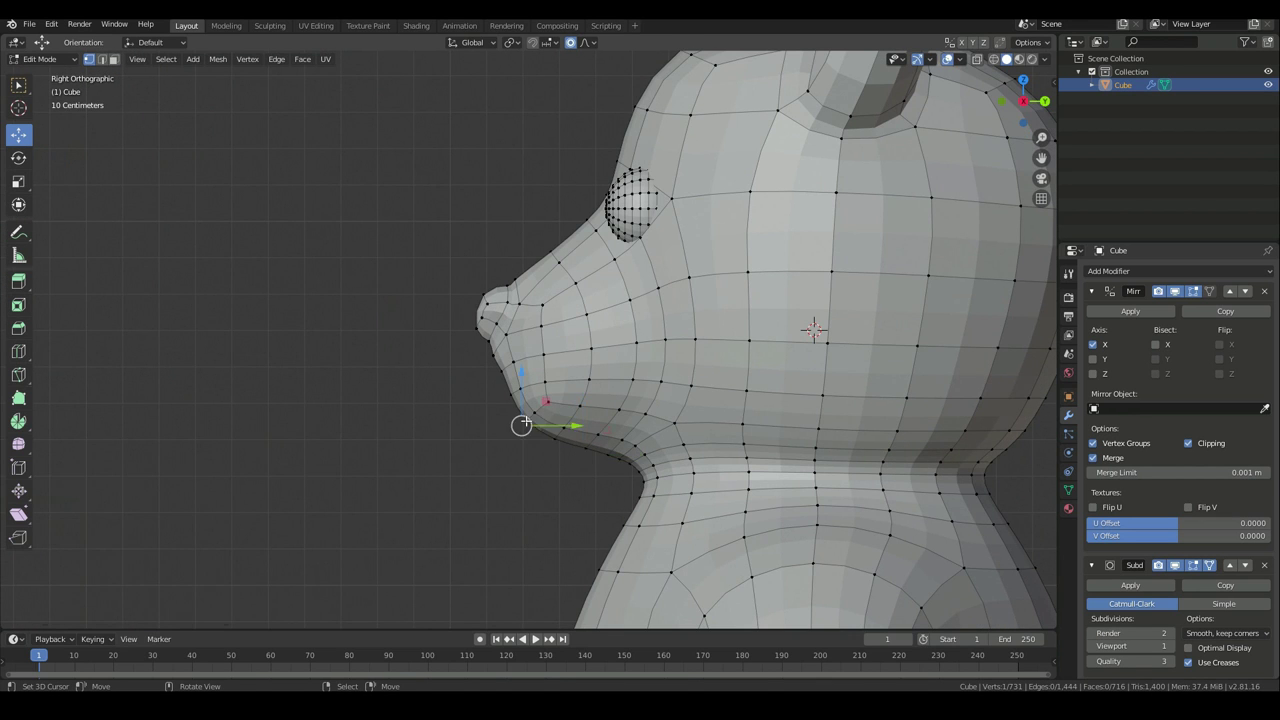
{"action": "key", "text": "g"}
{"action": "left_click", "coordinate": [522, 426]}
{"action": "key", "text": "g"}
{"action": "scroll", "coordinate": [492, 391], "scroll_direction": "up", "scroll_amount": 3}
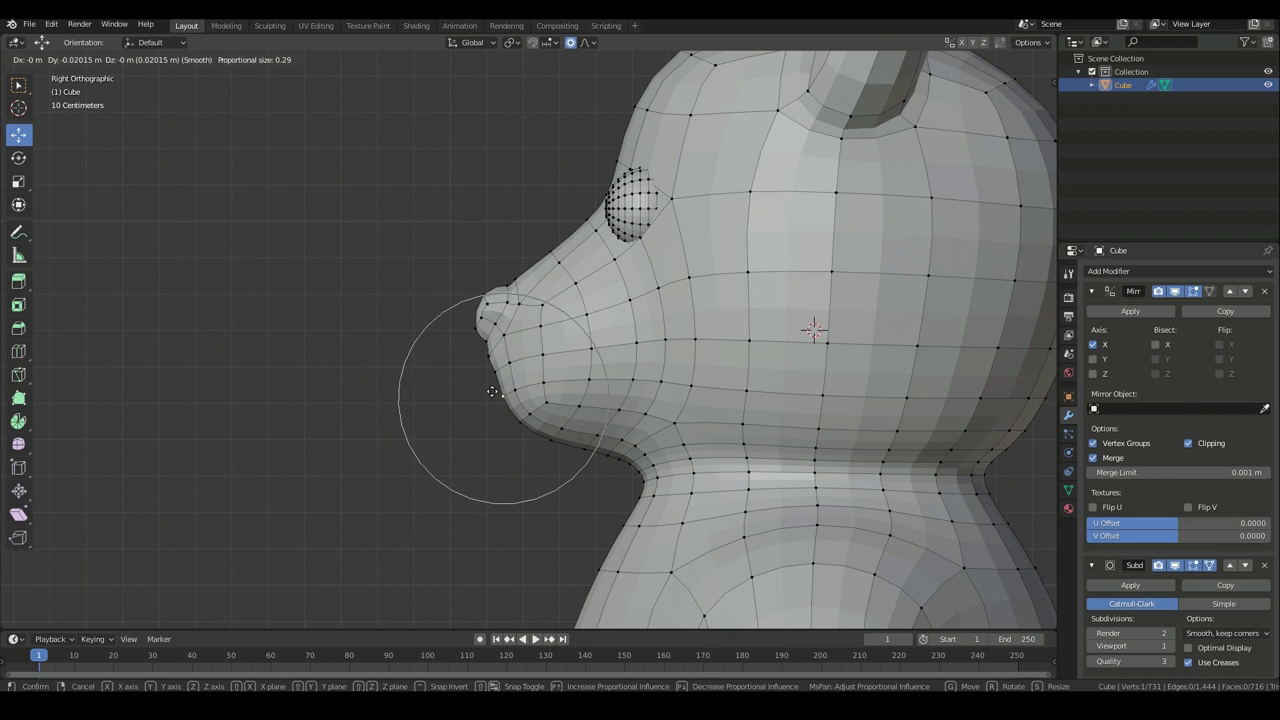
Reshape the underside of the bear's muzzle in side view by moving chin vertices with proportional editing at size 0.26
{"action": "left_click", "coordinate": [493, 398]}
{"action": "left_click", "coordinate": [550, 440]}
{"action": "key", "text": "g"}
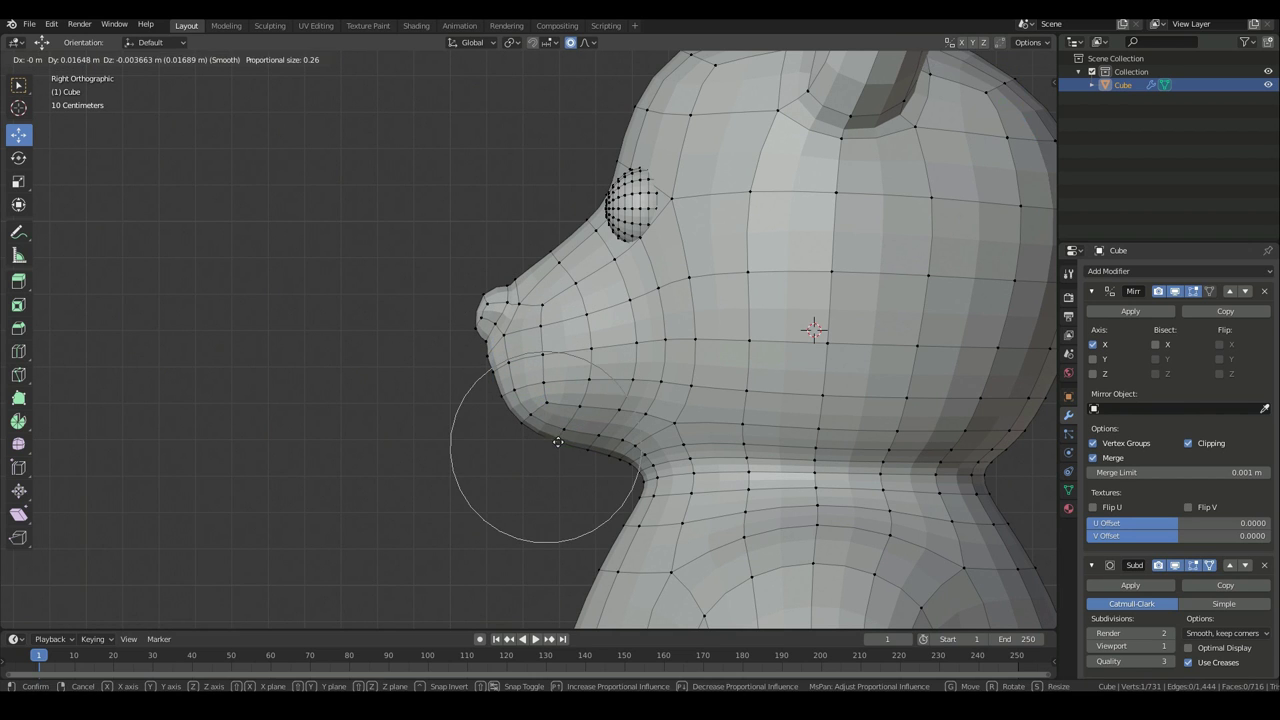
{"action": "left_click", "coordinate": [561, 450]}
{"action": "left_click", "coordinate": [588, 462]}
{"action": "key", "text": "g"}
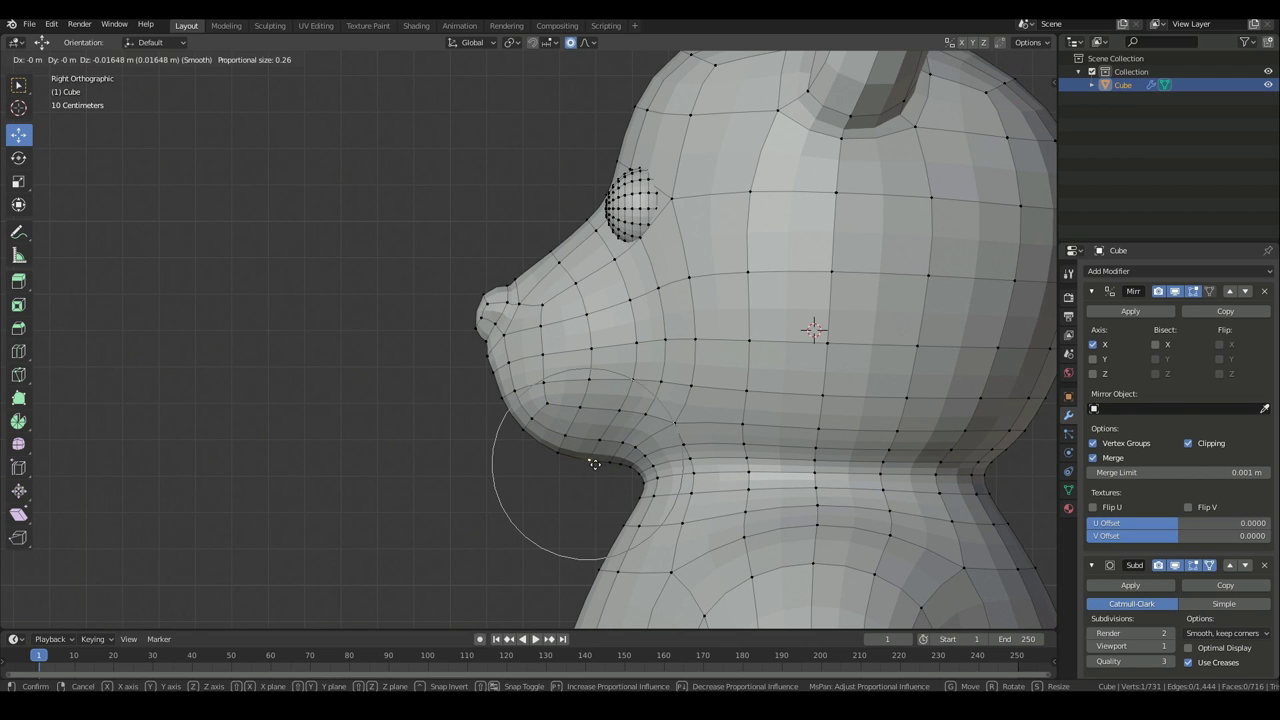
{"action": "left_click", "coordinate": [590, 468]}
Shift a vertex on the side of the muzzle inward with proportional editing, and return to Object Mode
{"action": "scroll", "coordinate": [476, 469], "scroll_direction": "down", "scroll_amount": 3}
{"action": "middle_click_drag", "start_coordinate": [390, 440], "coordinate": [624, 360]}
{"action": "left_click", "coordinate": [626, 358]}
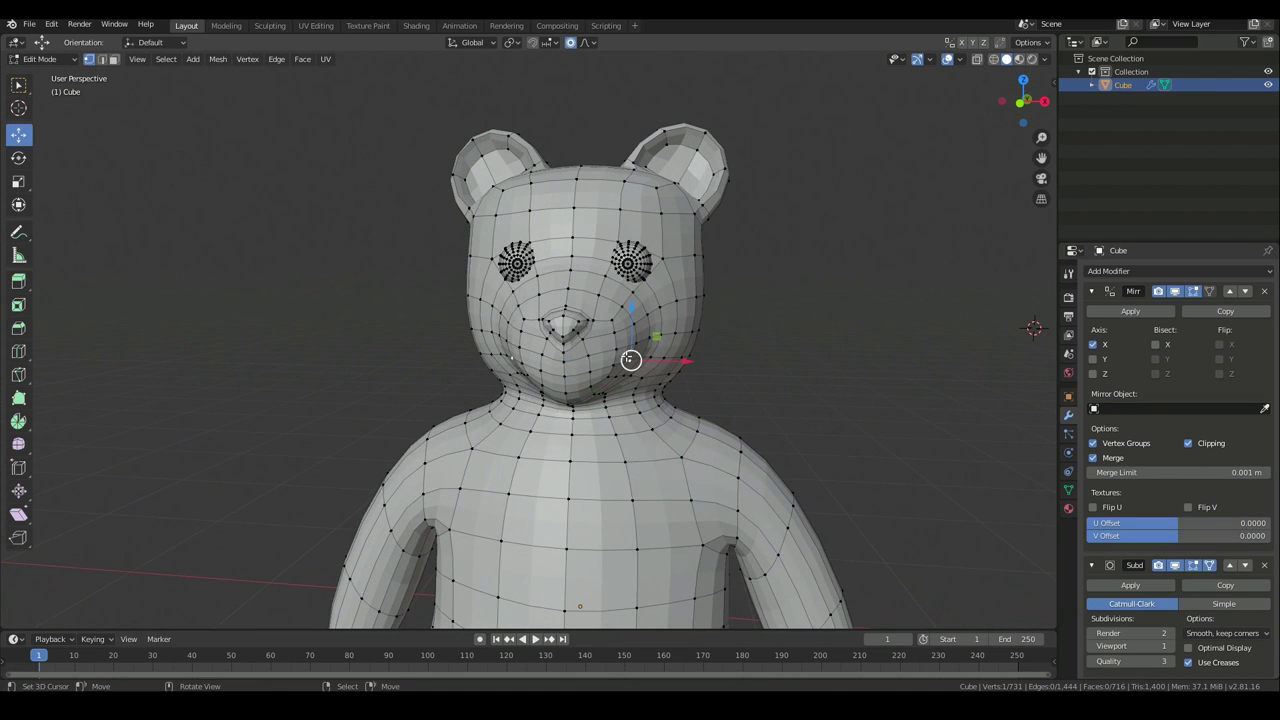
{"action": "key", "text": "g"}
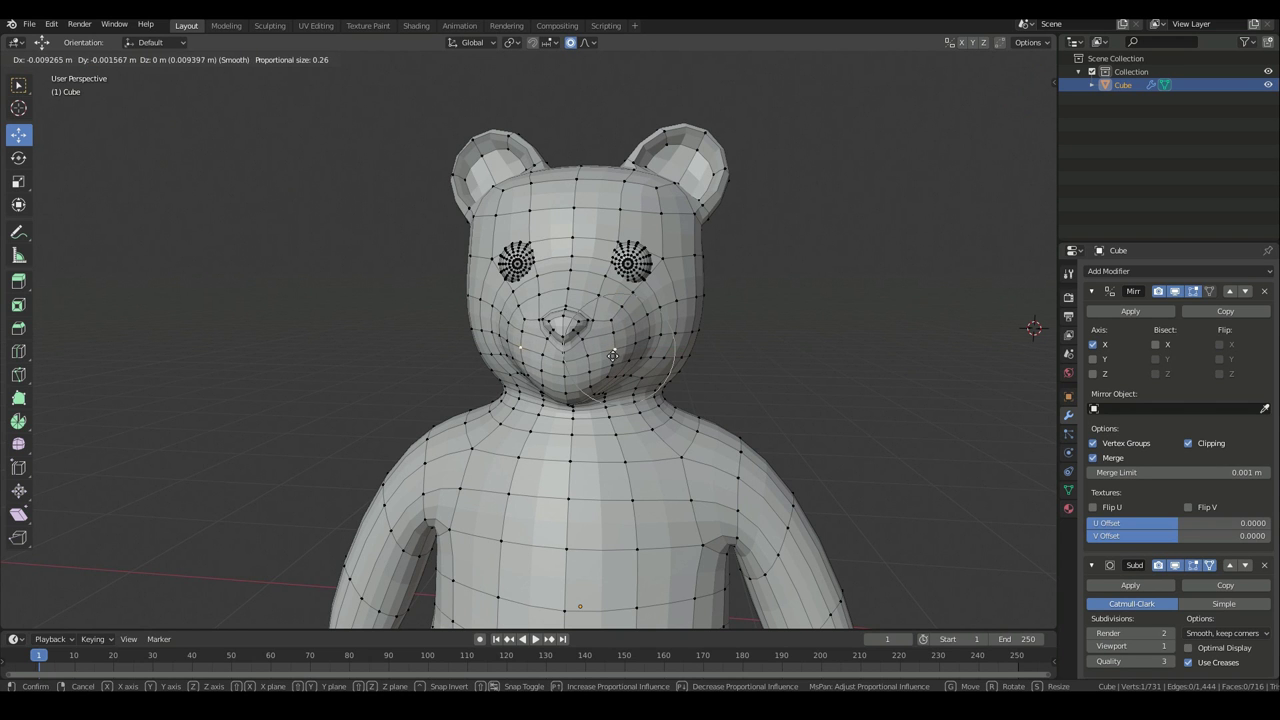
{"action": "left_click", "coordinate": [620, 352]}
{"action": "middle_click_drag", "start_coordinate": [620, 352], "coordinate": [735, 366]}
{"action": "key", "text": "Tab"}
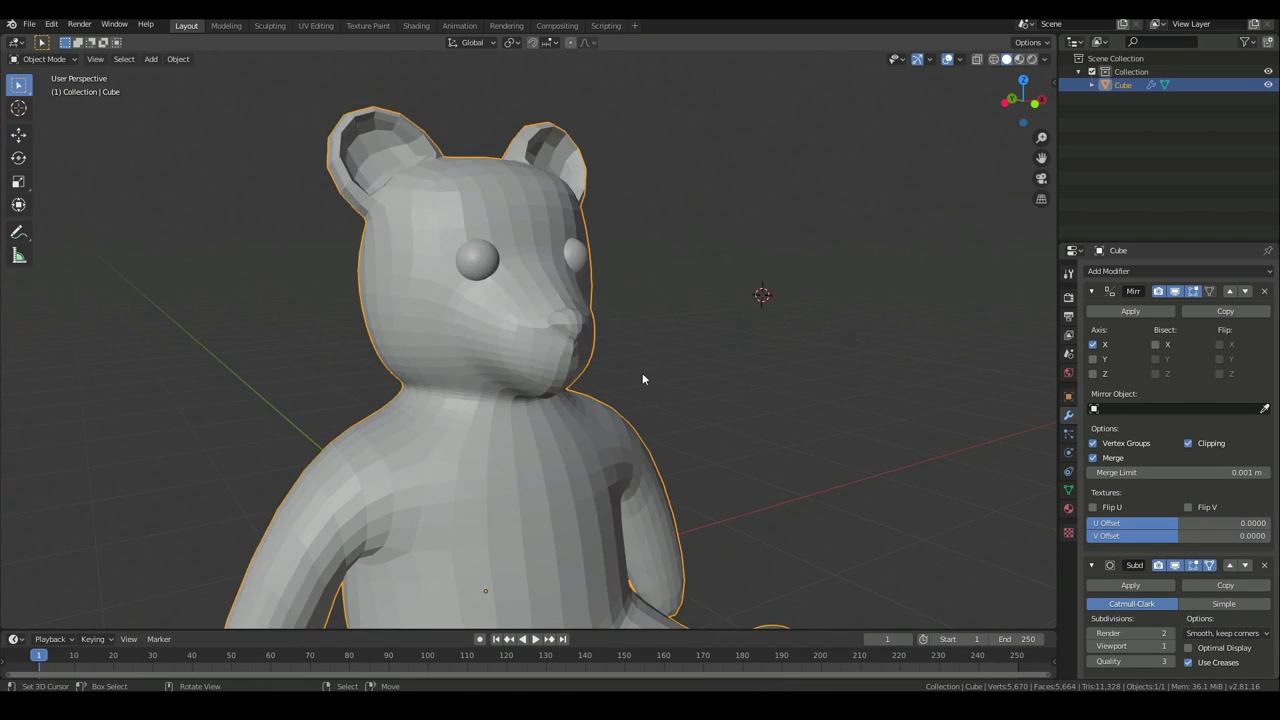
Add a single loop cut around the base of the muzzle in Edit Mode, slid to a factor of about -0.971
{"action": "scroll", "coordinate": [642, 374], "scroll_direction": "down", "scroll_amount": 3}
{"action": "middle_click_drag", "start_coordinate": [565, 391], "coordinate": [514, 391]}
{"action": "scroll", "coordinate": [594, 429], "scroll_direction": "down", "scroll_amount": 2}
{"action": "scroll", "coordinate": [622, 438], "scroll_direction": "up", "scroll_amount": 1}
{"action": "middle_click_drag", "start_coordinate": [622, 438], "coordinate": [557, 431]}
{"action": "scroll", "coordinate": [596, 420], "scroll_direction": "up", "scroll_amount": 4}
{"action": "key", "text": "Tab"}
{"action": "key", "text": "ctrl+r"}
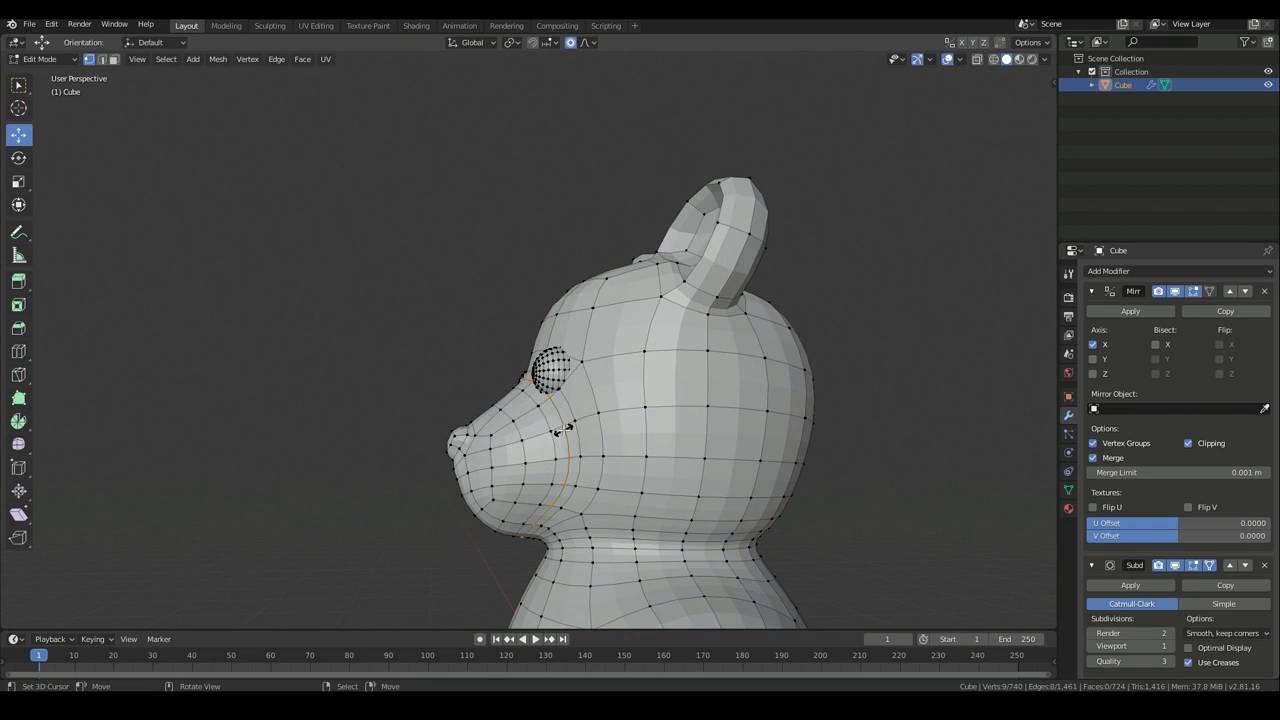
{"action": "left_click", "coordinate": [563, 430]}
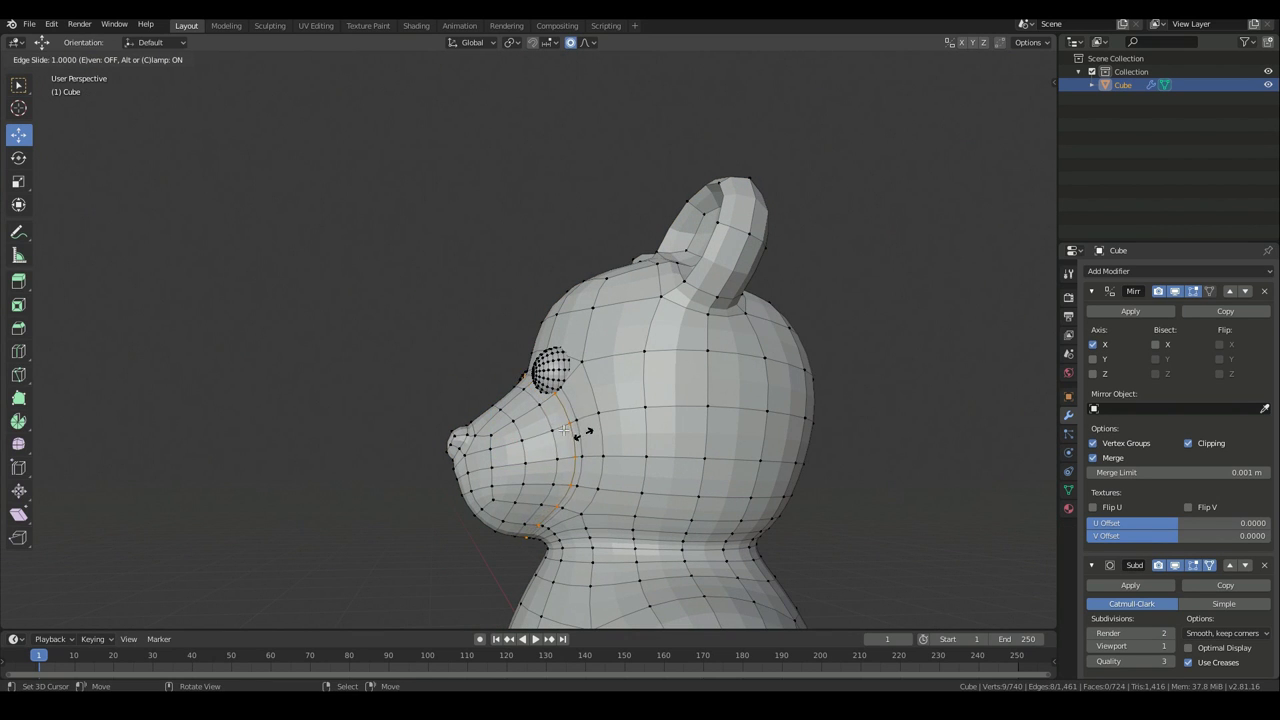
{"action": "left_click", "coordinate": [563, 431]}
{"action": "middle_click_drag", "start_coordinate": [563, 431], "coordinate": [553, 440]}
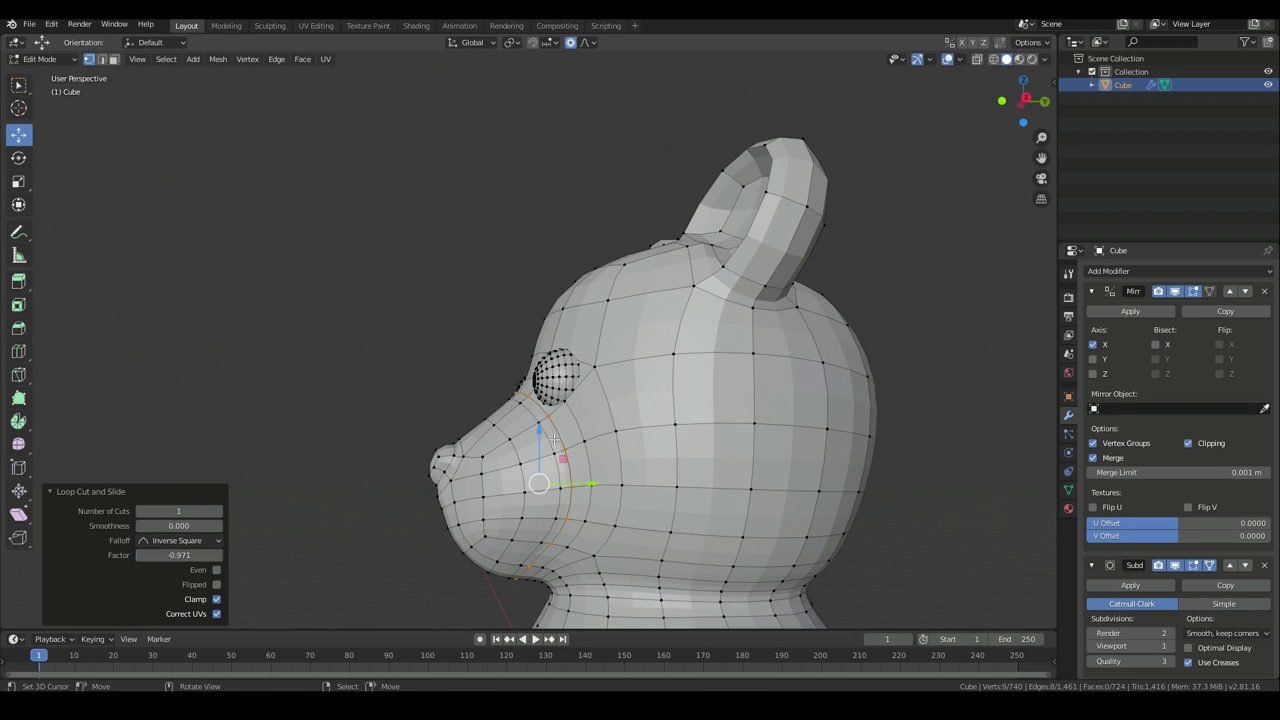
Add a second single loop cut around the muzzle, just in front of the previous one, with a slide factor of 0.761
{"action": "key", "text": "ctrl+r"}
{"action": "left_click", "coordinate": [540, 460]}
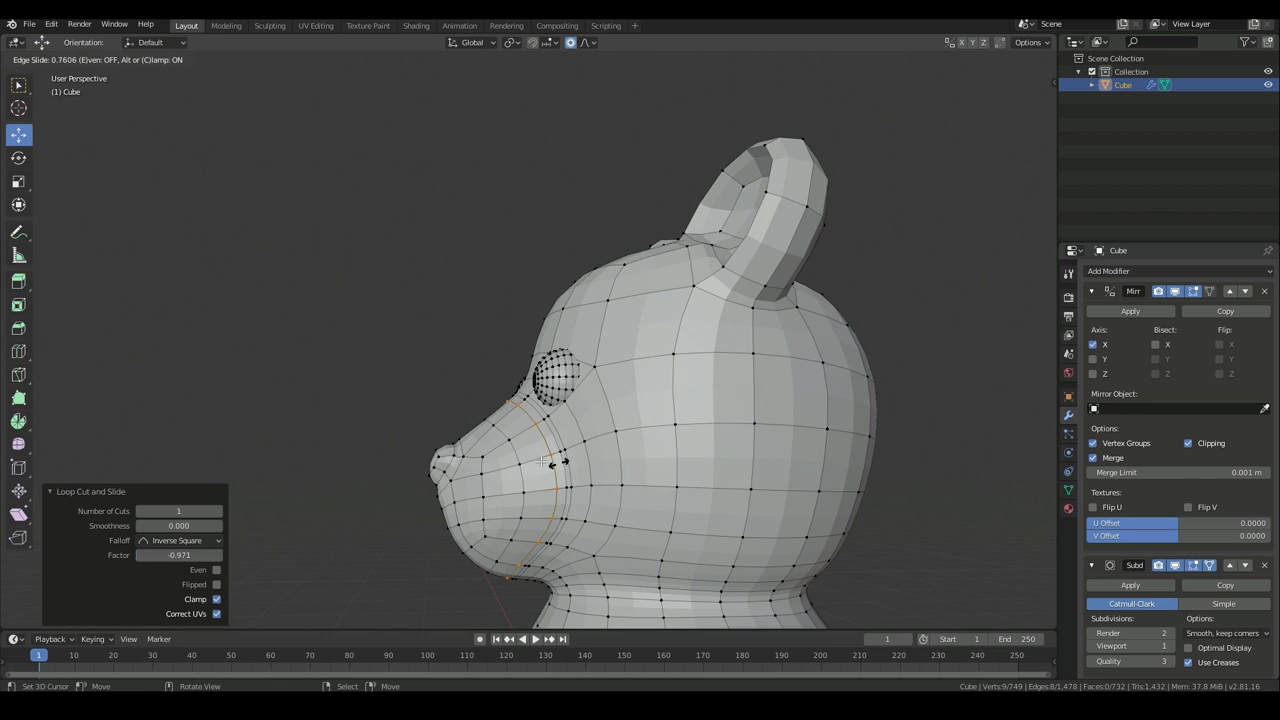
{"action": "left_click", "coordinate": [551, 464]}
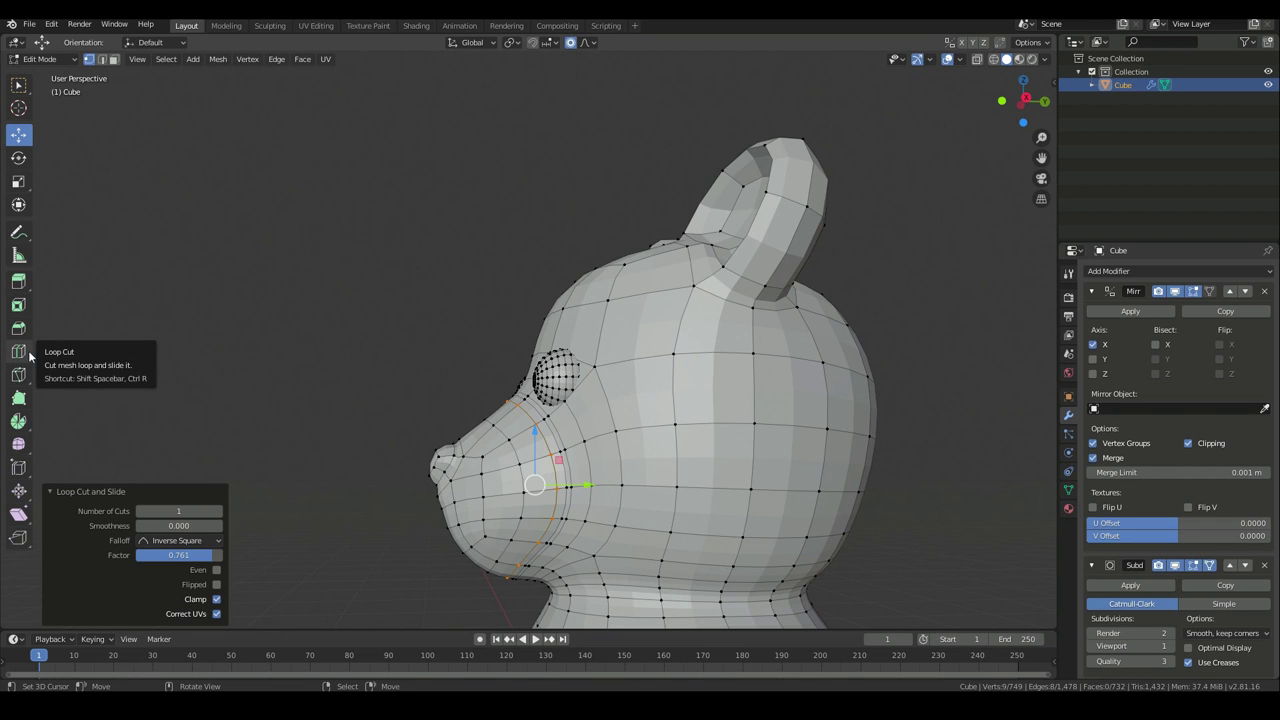
Apply the Mirror and Subdivision modifiers to the bear in Object Mode
{"action": "middle_click_drag", "start_coordinate": [428, 500], "coordinate": [541, 495]}
{"action": "key", "text": "Tab"}
{"action": "scroll", "coordinate": [509, 497], "scroll_direction": "down", "scroll_amount": 3}
{"action": "scroll", "coordinate": [463, 466], "scroll_direction": "down", "scroll_amount": 3}
{"action": "scroll", "coordinate": [460, 474], "scroll_direction": "down", "scroll_amount": 4}
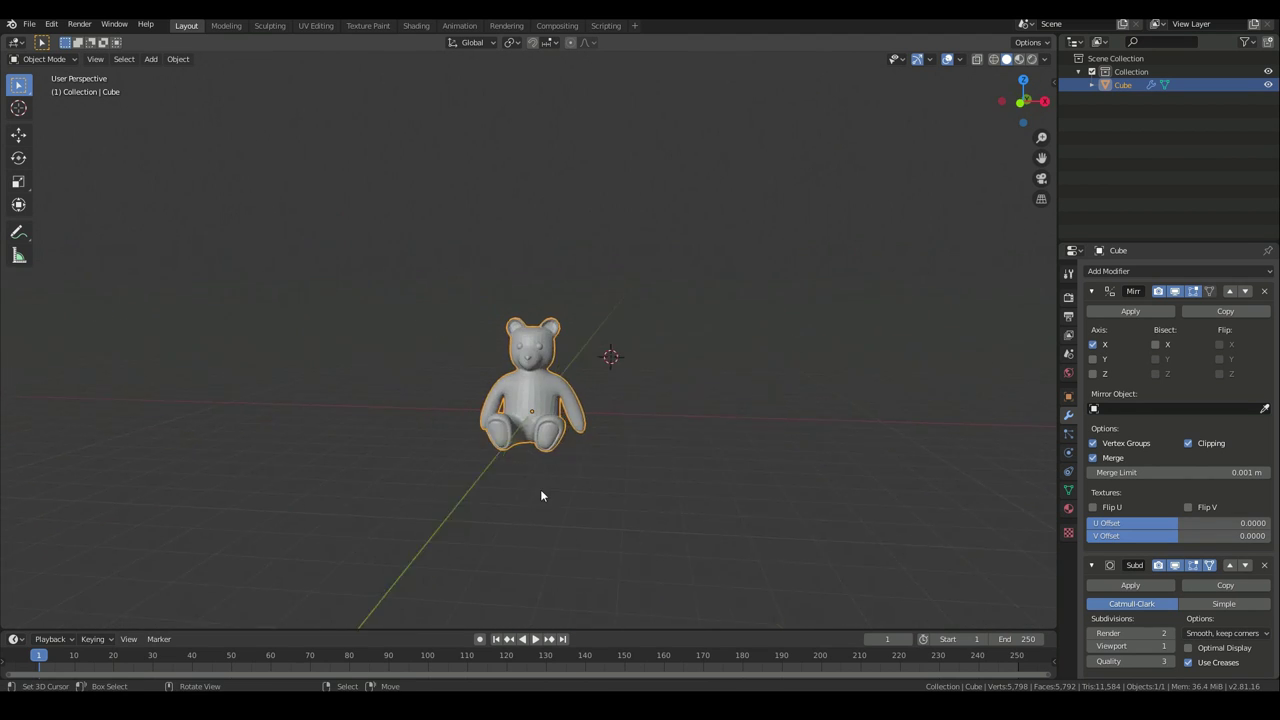
{"action": "scroll", "coordinate": [540, 494], "scroll_direction": "up", "scroll_amount": 8}
{"action": "scroll", "coordinate": [520, 494], "scroll_direction": "down", "scroll_amount": 2}
{"action": "middle_click_drag", "start_coordinate": [584, 443], "coordinate": [580, 474], "text": "shift"}
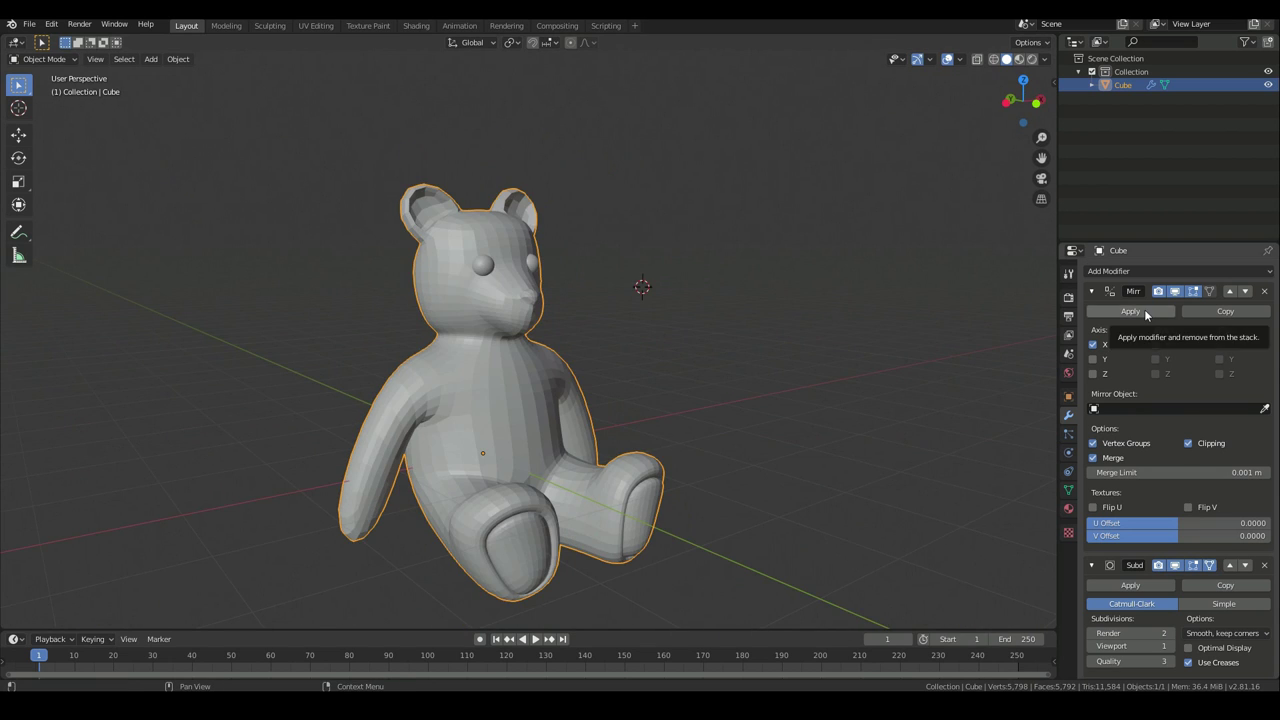
{"action": "left_click", "coordinate": [1145, 311]}
{"action": "left_click", "coordinate": [1147, 313]}
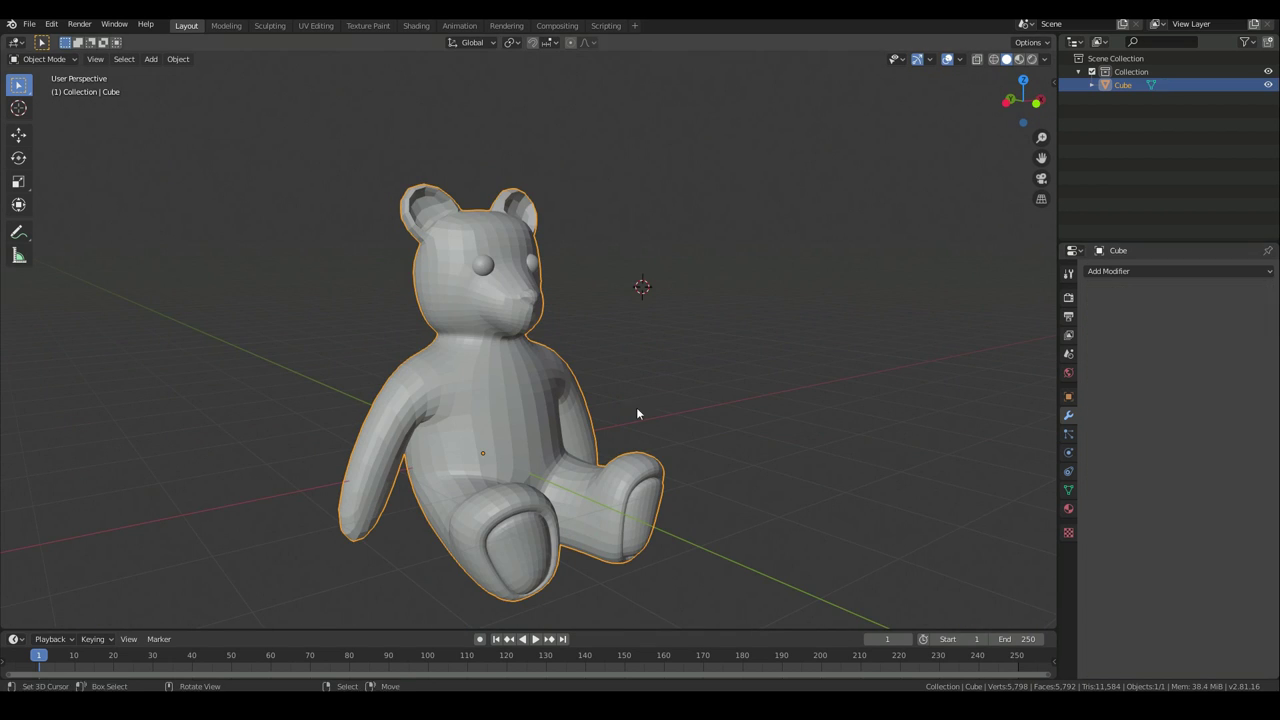
Apply Shade Smooth to the bear in Object Mode
{"action": "middle_click_drag", "start_coordinate": [670, 402], "coordinate": [568, 407]}
{"action": "key", "text": "Tab"}
{"action": "key", "text": "Tab"}
{"action": "mouse_move", "coordinate": [445, 410]}
{"action": "middle_mouse_down"}
{"action": "mouse_move", "coordinate": [586, 409]}
{"action": "mouse_move", "coordinate": [435, 410]}
{"action": "middle_mouse_up"}
{"action": "key", "text": "Tab"}
{"action": "left_click", "coordinate": [40, 59]}
{"action": "left_click", "coordinate": [45, 75]}
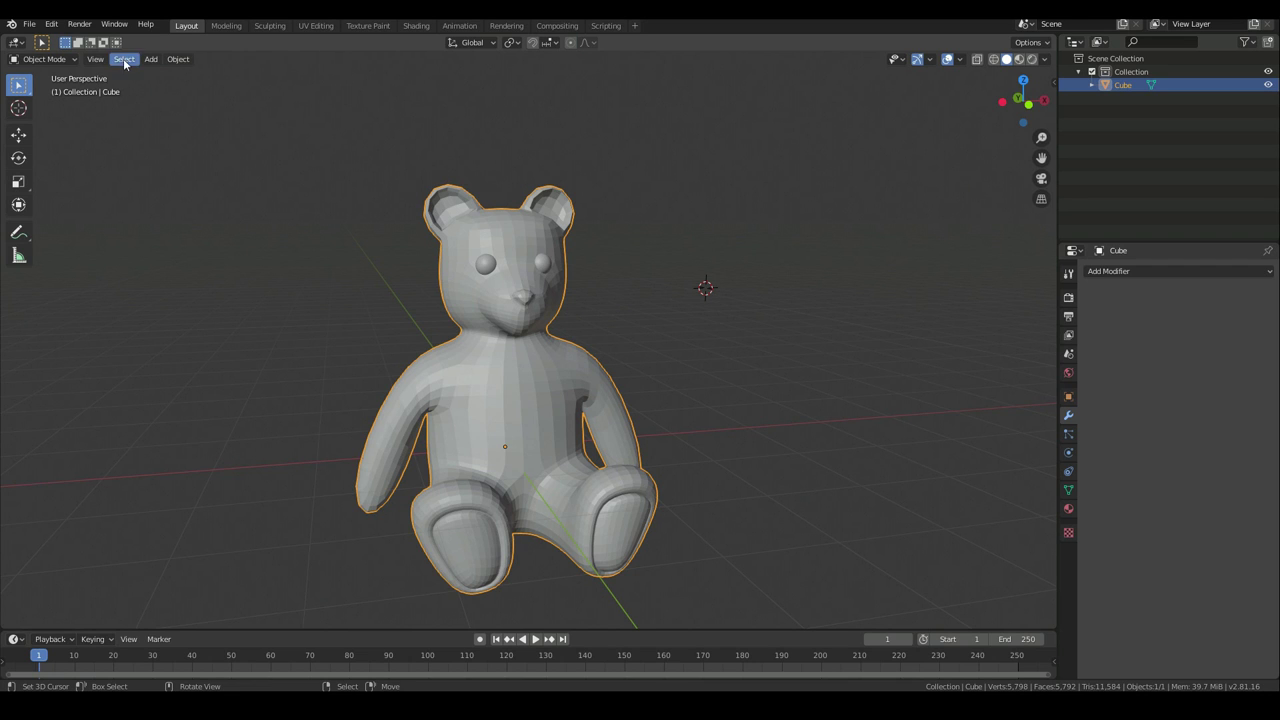
{"action": "left_click", "coordinate": [176, 60]}
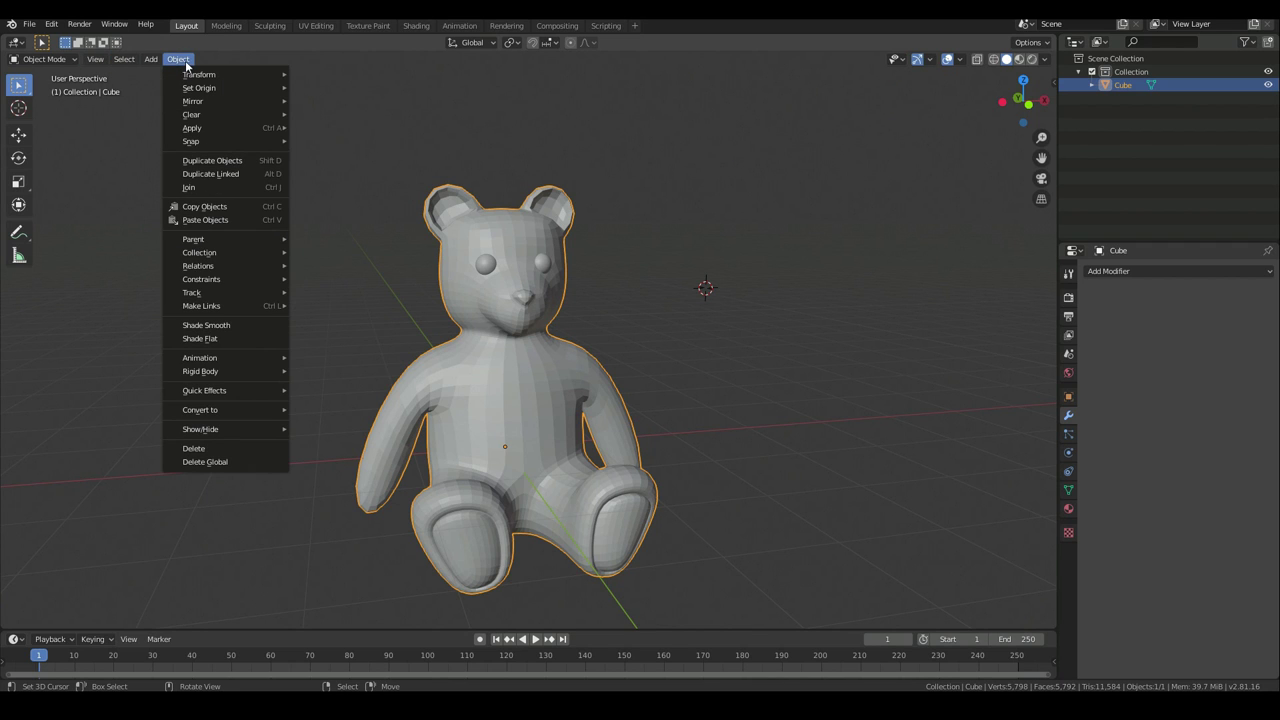
{"action": "left_click", "coordinate": [210, 326]}
Switch to the Sculpting workspace and choose the Grab brush for work on the bear's head
{"action": "middle_click_drag", "start_coordinate": [460, 377], "coordinate": [383, 325]}
{"action": "scroll", "coordinate": [490, 374], "scroll_direction": "up", "scroll_amount": 4}
{"action": "scroll", "coordinate": [383, 325], "scroll_direction": "down", "scroll_amount": 2}
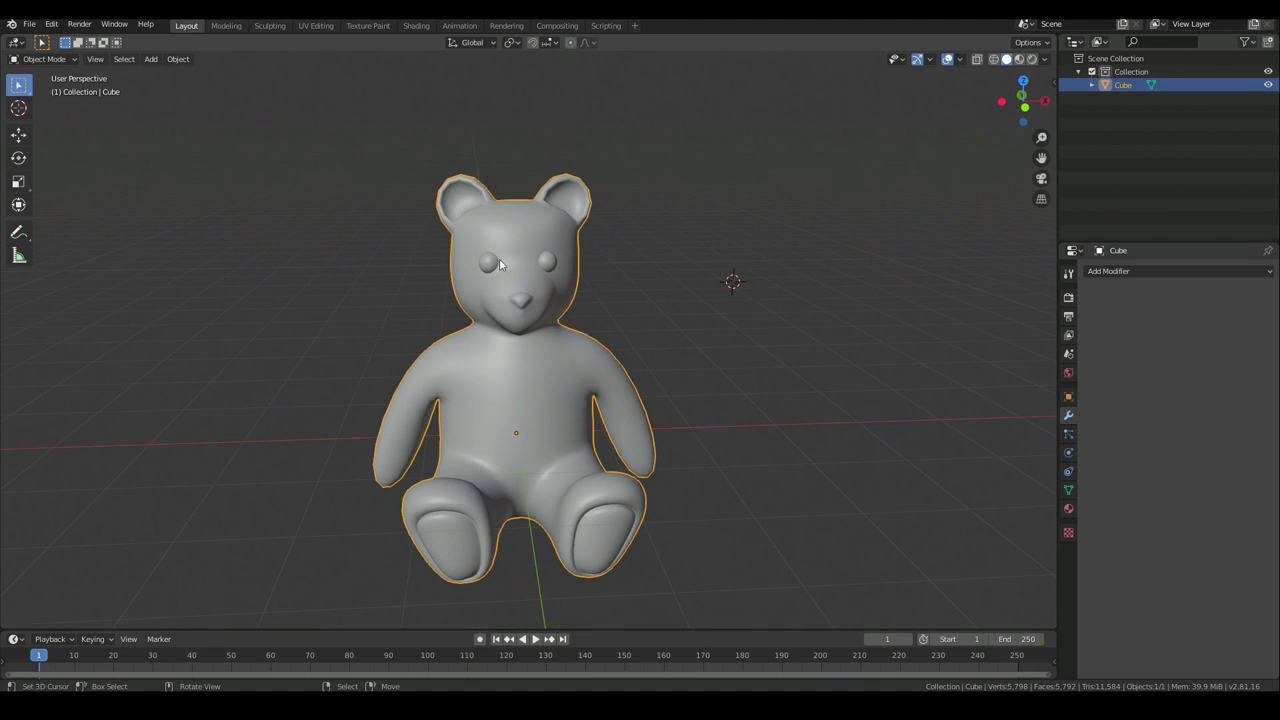
{"action": "left_click", "coordinate": [270, 26]}
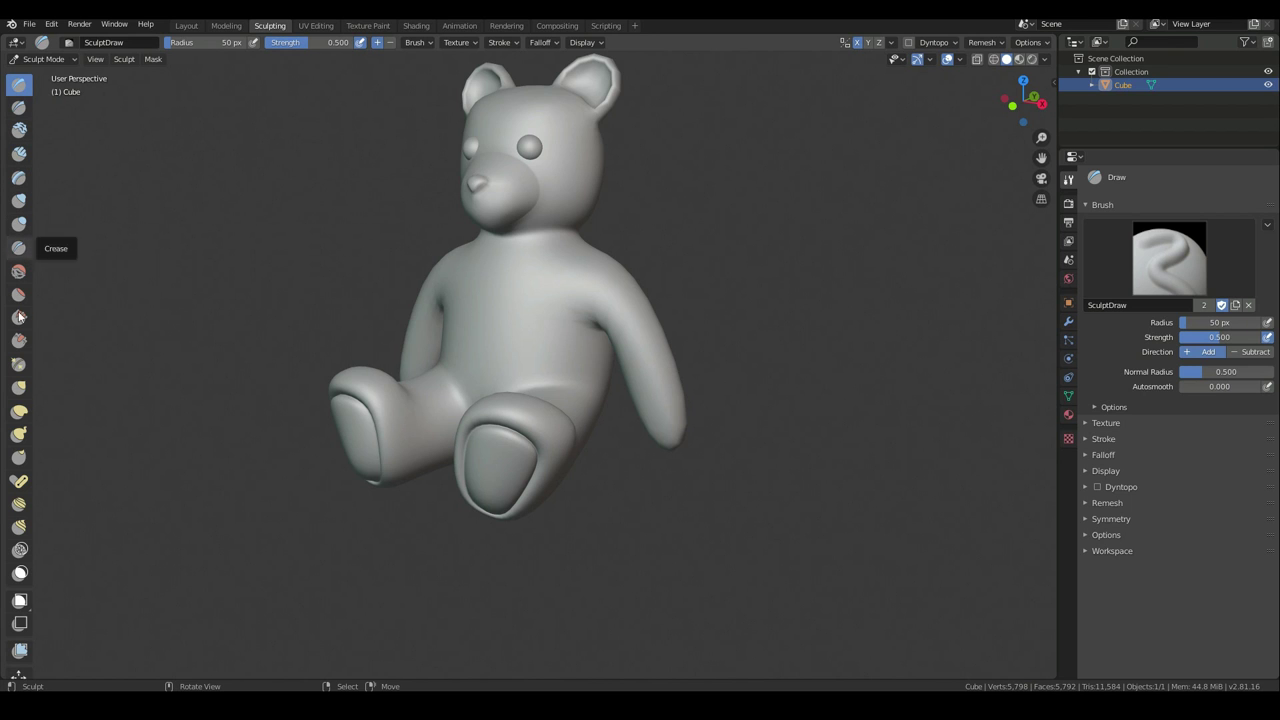
{"action": "left_click", "coordinate": [18, 387]}
{"action": "mouse_move", "coordinate": [500, 445]}
{"action": "middle_mouse_down"}
{"action": "mouse_move", "coordinate": [571, 429]}
{"action": "mouse_move", "coordinate": [600, 405]}
{"action": "middle_mouse_up"}
{"action": "scroll", "coordinate": [571, 357], "scroll_direction": "up", "scroll_amount": 2}
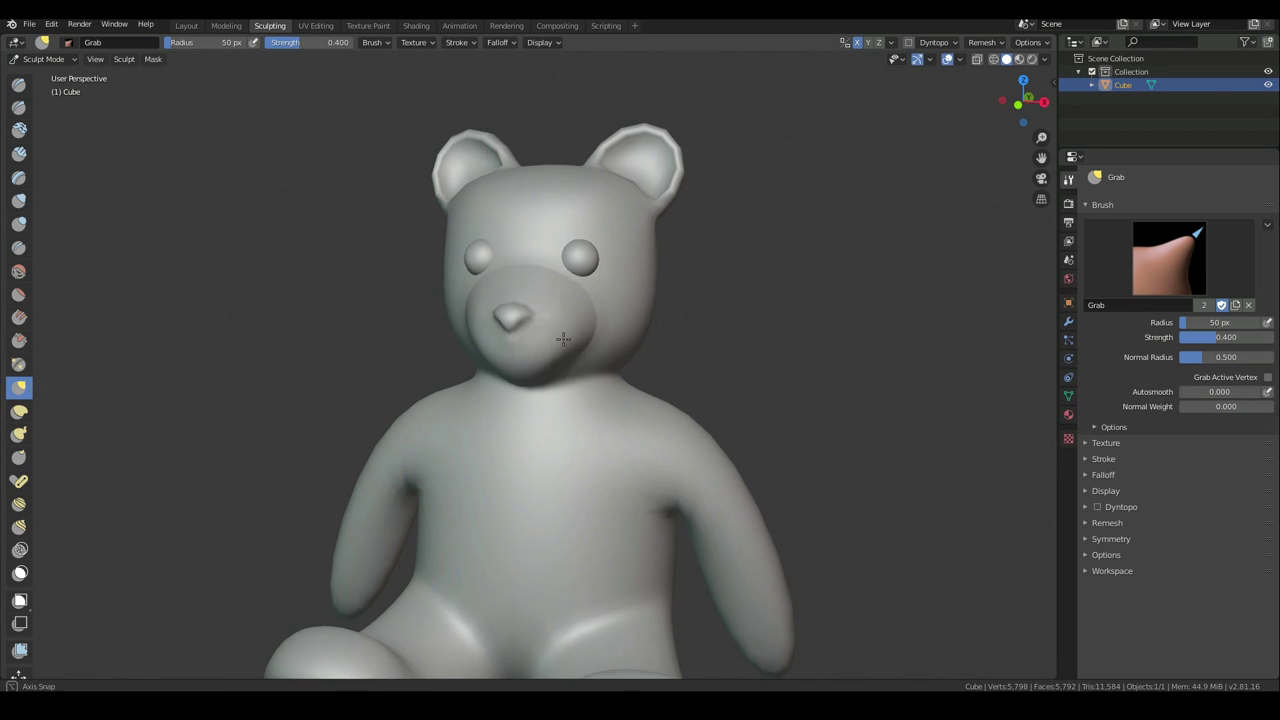
Sculpt the lower muzzle, jaw and cheek with the Grab brush at 50 px radius and 0.400 strength
{"action": "middle_click_drag", "start_coordinate": [560, 357], "coordinate": [563, 309]}
{"action": "left_click_drag", "start_coordinate": [560, 320], "coordinate": [551, 335]}
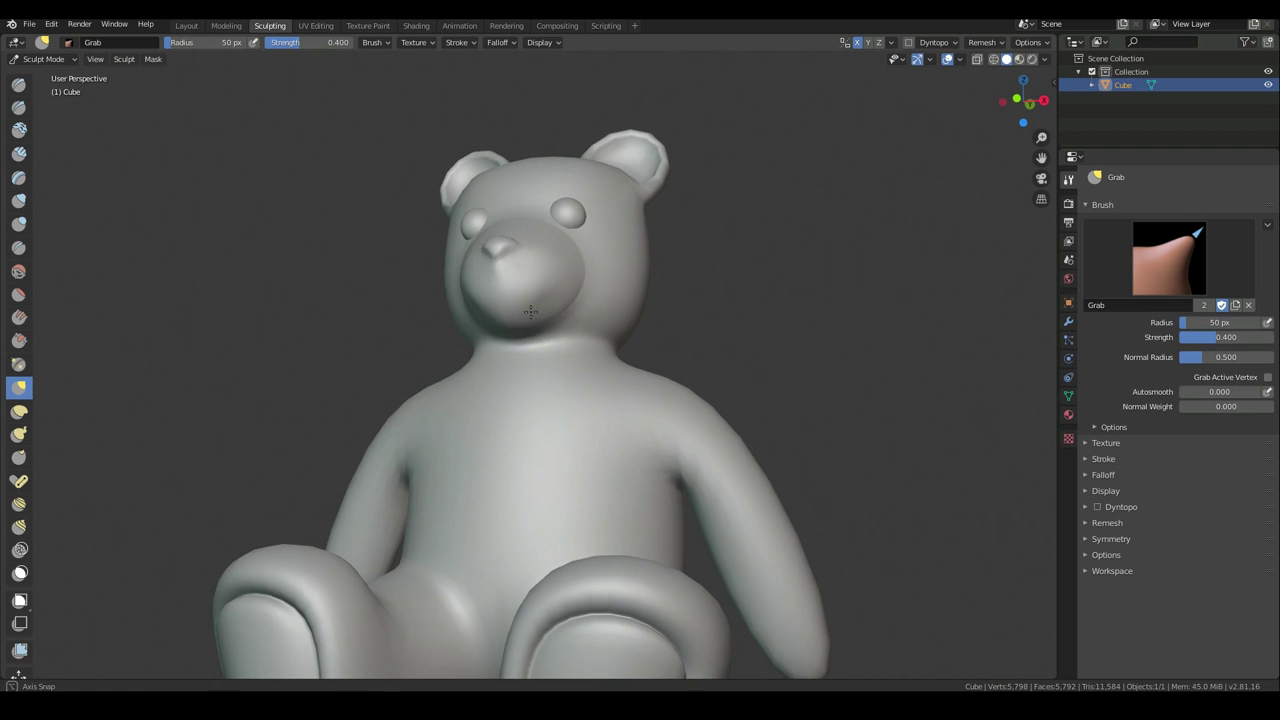
{"action": "middle_click_drag", "start_coordinate": [523, 312], "coordinate": [534, 277]}
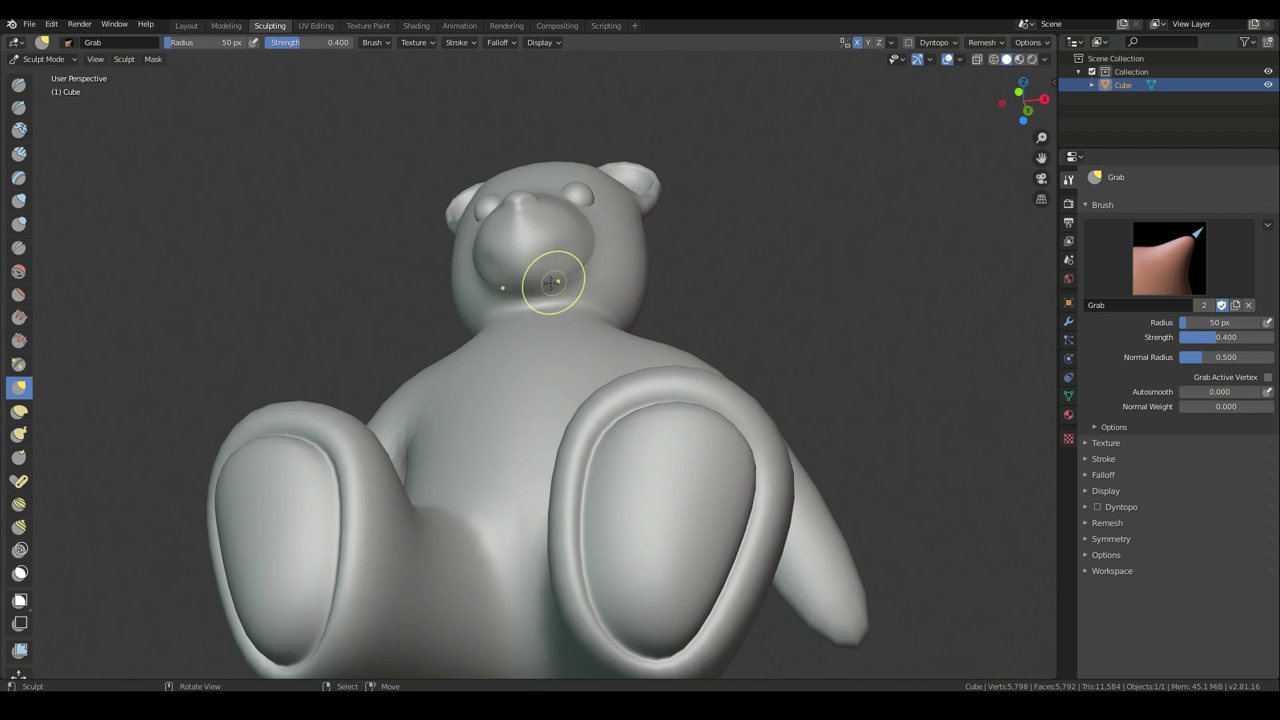
{"action": "mouse_move", "coordinate": [560, 292]}
{"action": "middle_mouse_down"}
{"action": "mouse_move", "coordinate": [596, 337]}
{"action": "mouse_move", "coordinate": [586, 349]}
{"action": "mouse_move", "coordinate": [600, 300]}
{"action": "middle_mouse_up"}
{"action": "mouse_move", "coordinate": [587, 265]}
{"action": "left_mouse_down"}
{"action": "mouse_move", "coordinate": [625, 271]}
{"action": "mouse_move", "coordinate": [642, 290]}
{"action": "left_mouse_up"}
{"action": "scroll", "coordinate": [670, 378], "scroll_direction": "down", "scroll_amount": 2}
{"action": "middle_click_drag", "start_coordinate": [612, 373], "coordinate": [526, 366]}
{"action": "scroll", "coordinate": [514, 334], "scroll_direction": "up", "scroll_amount": 4}
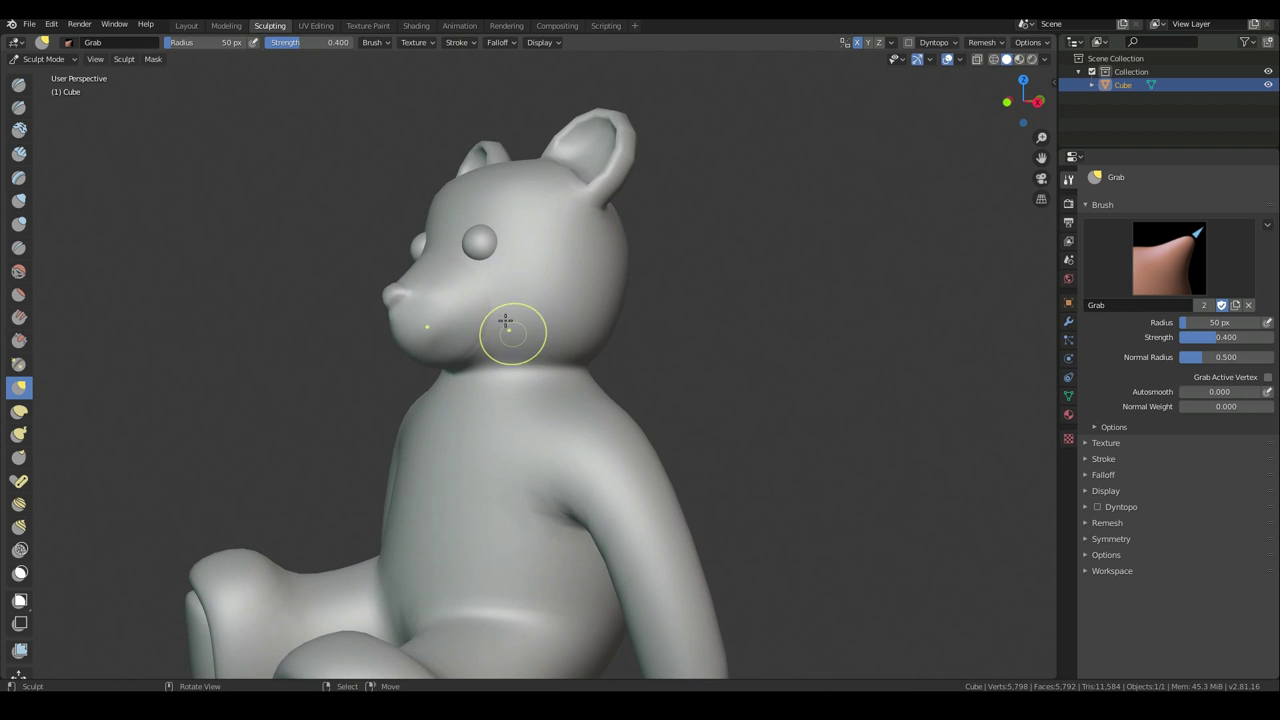
{"action": "middle_click_drag", "start_coordinate": [494, 320], "coordinate": [543, 337]}
{"action": "left_click_drag", "start_coordinate": [583, 331], "coordinate": [514, 371]}
{"action": "mouse_move", "coordinate": [514, 371]}
{"action": "middle_mouse_down"}
{"action": "mouse_move", "coordinate": [755, 363]}
{"action": "mouse_move", "coordinate": [470, 410]}
{"action": "mouse_move", "coordinate": [607, 428]}
{"action": "middle_mouse_up"}
{"action": "scroll", "coordinate": [755, 363], "scroll_direction": "down", "scroll_amount": 5}
{"action": "key", "text": "KP_1"}
{"action": "scroll", "coordinate": [612, 429], "scroll_direction": "up", "scroll_amount": 4}
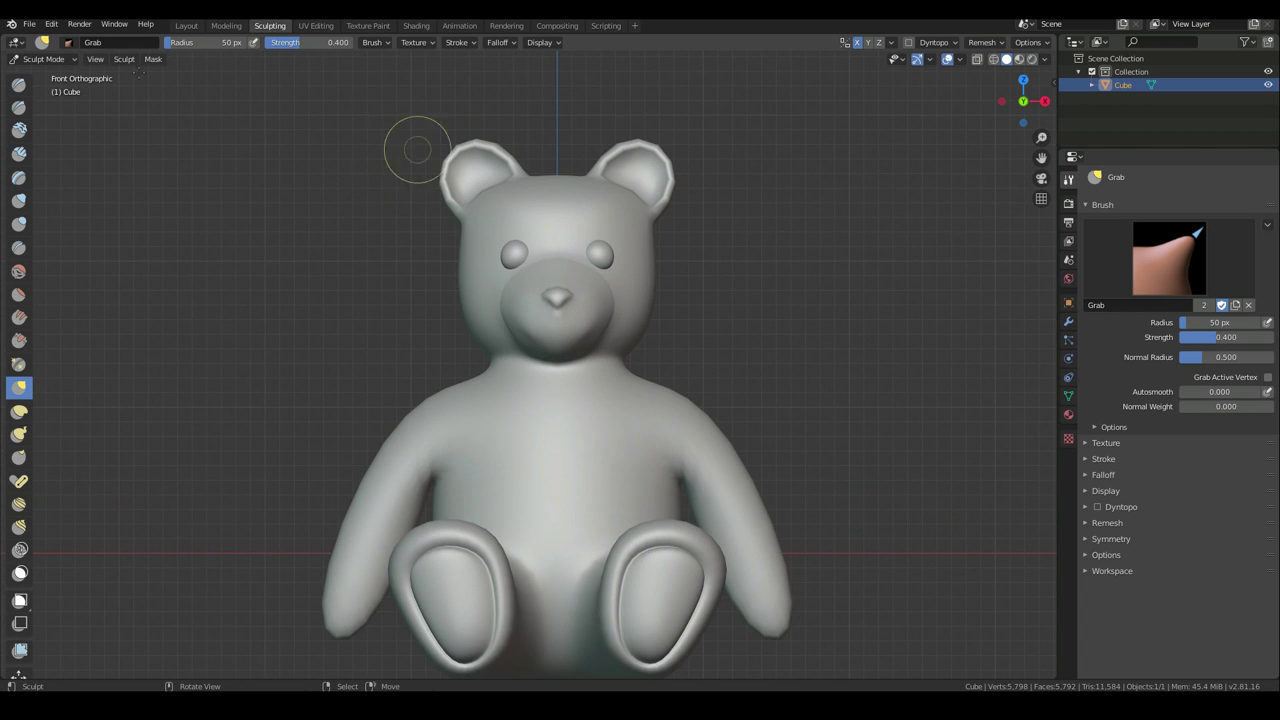
Switch to the Modeling workspace and put the bear in Object Mode
{"action": "left_click", "coordinate": [226, 25]}
{"action": "key", "text": "KP_1"}
{"action": "key", "text": "Tab"}
Examine the smoothed bear's face, ears, body and feet from the front and three-quarter angles
{"action": "scroll", "coordinate": [548, 318], "scroll_direction": "up", "scroll_amount": 4}
{"action": "middle_click_drag", "start_coordinate": [566, 229], "coordinate": [602, 303], "text": "shift"}
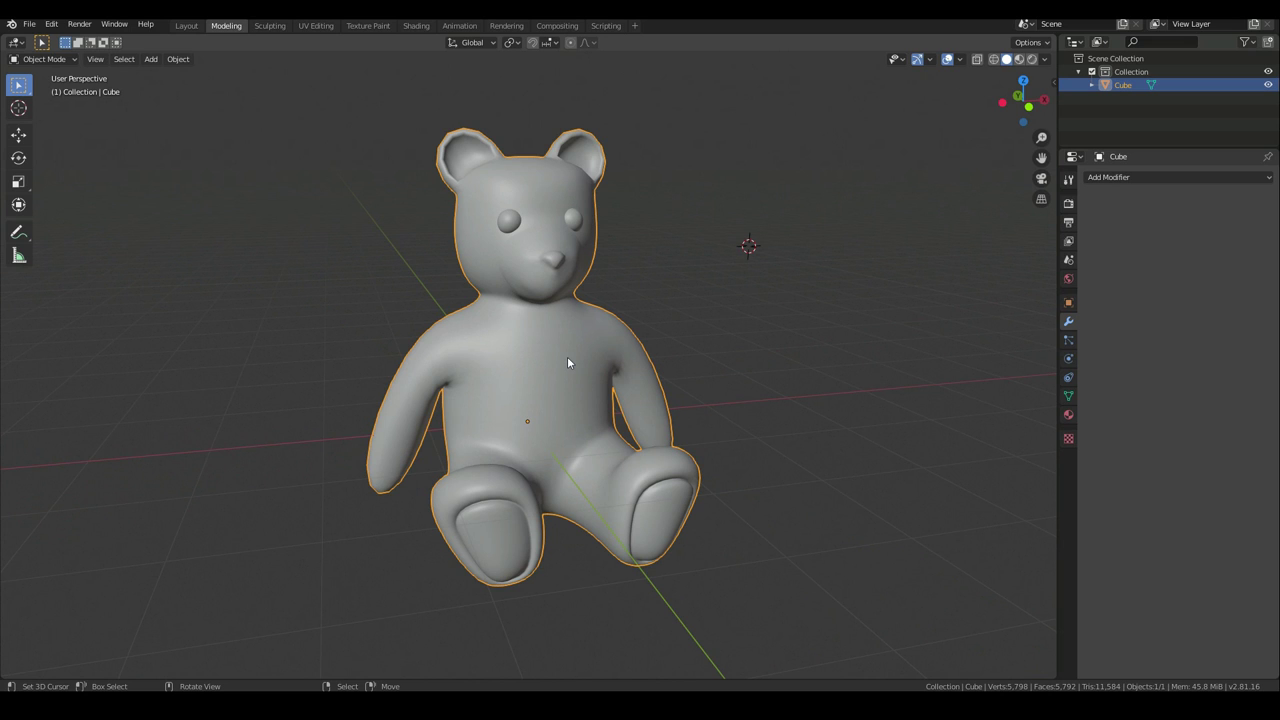
{"action": "middle_click_drag", "start_coordinate": [598, 357], "coordinate": [640, 355]}
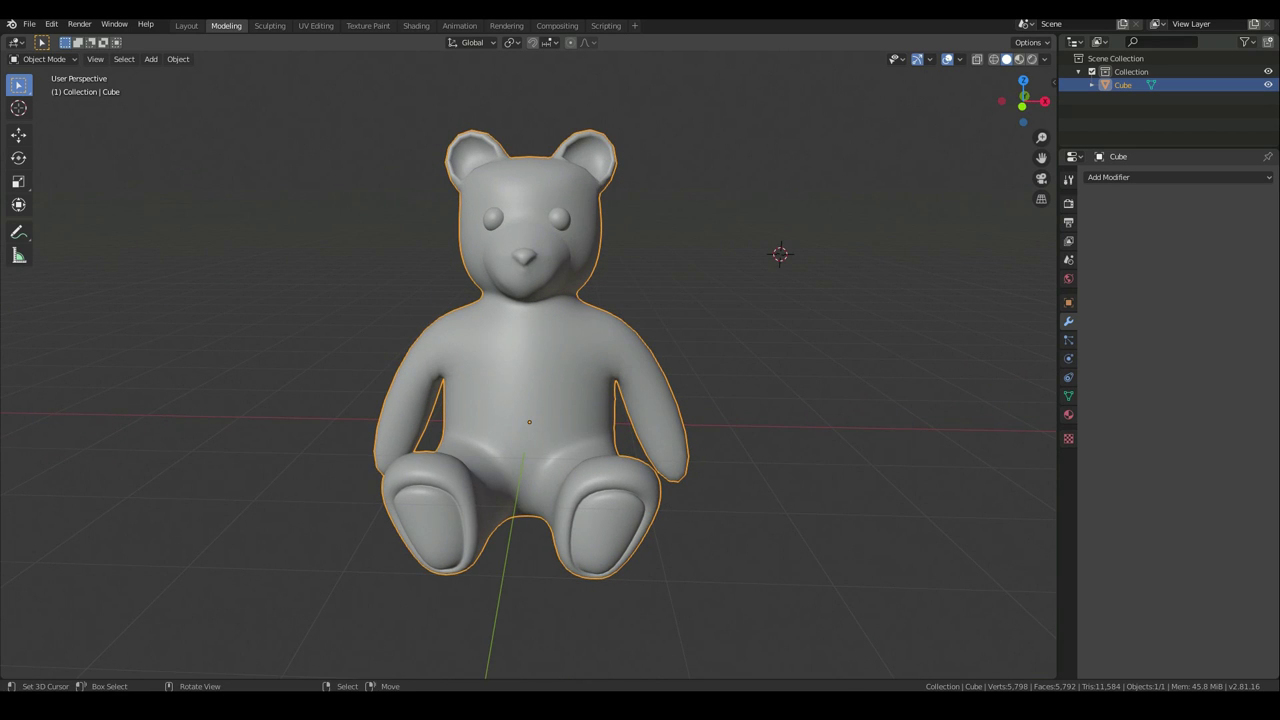
{"action": "middle_click_drag", "start_coordinate": [494, 343], "coordinate": [569, 343]}
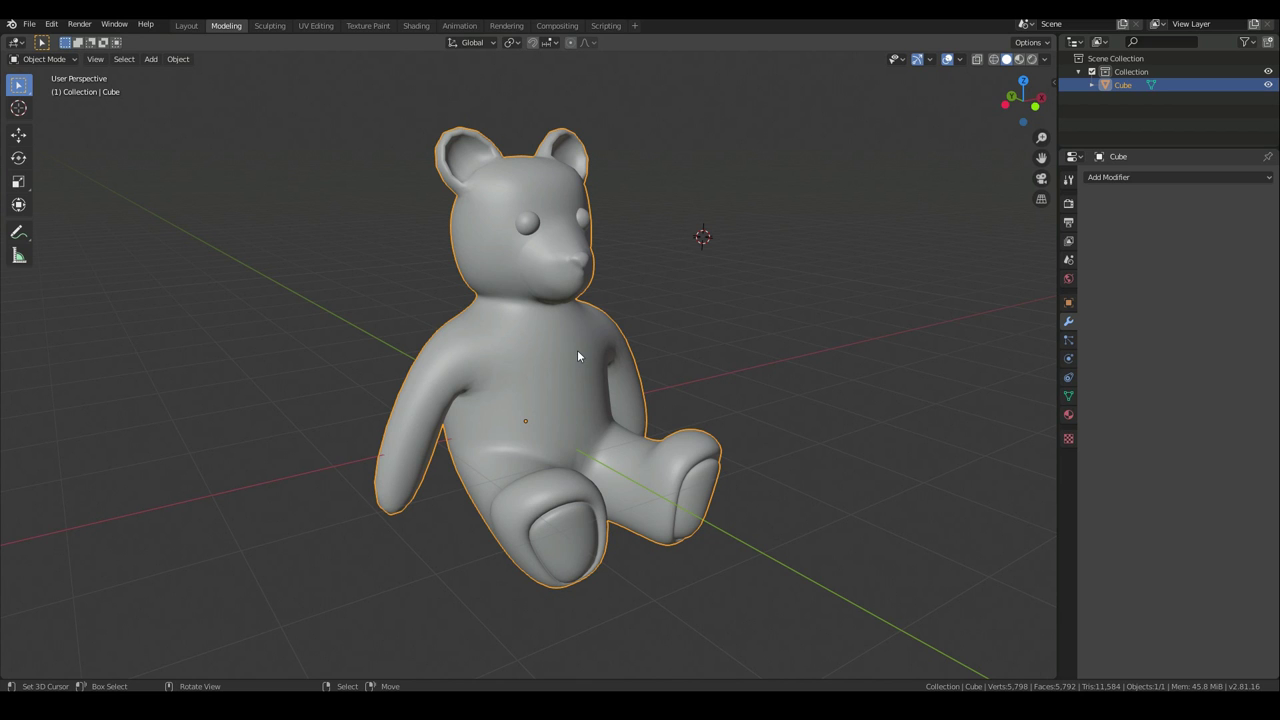
{"action": "scroll", "coordinate": [577, 351], "scroll_direction": "up", "scroll_amount": 2}
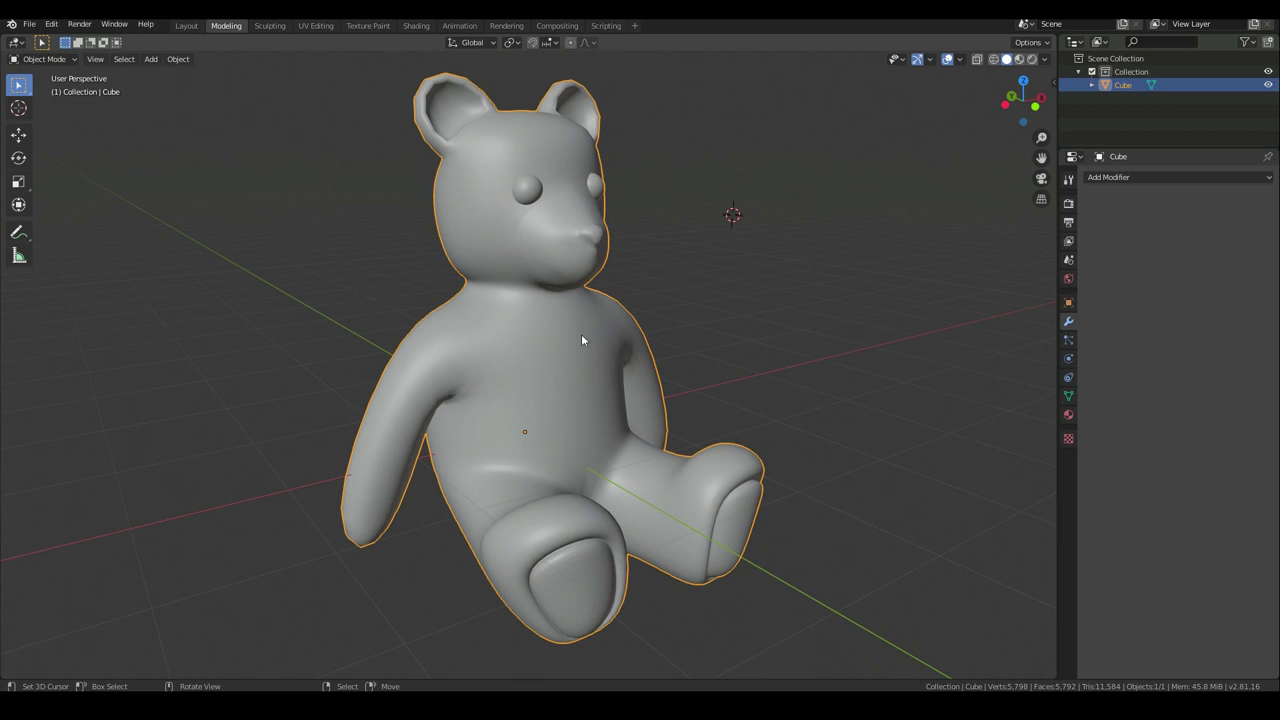
{"action": "middle_click_drag", "start_coordinate": [586, 411], "coordinate": [517, 251]}
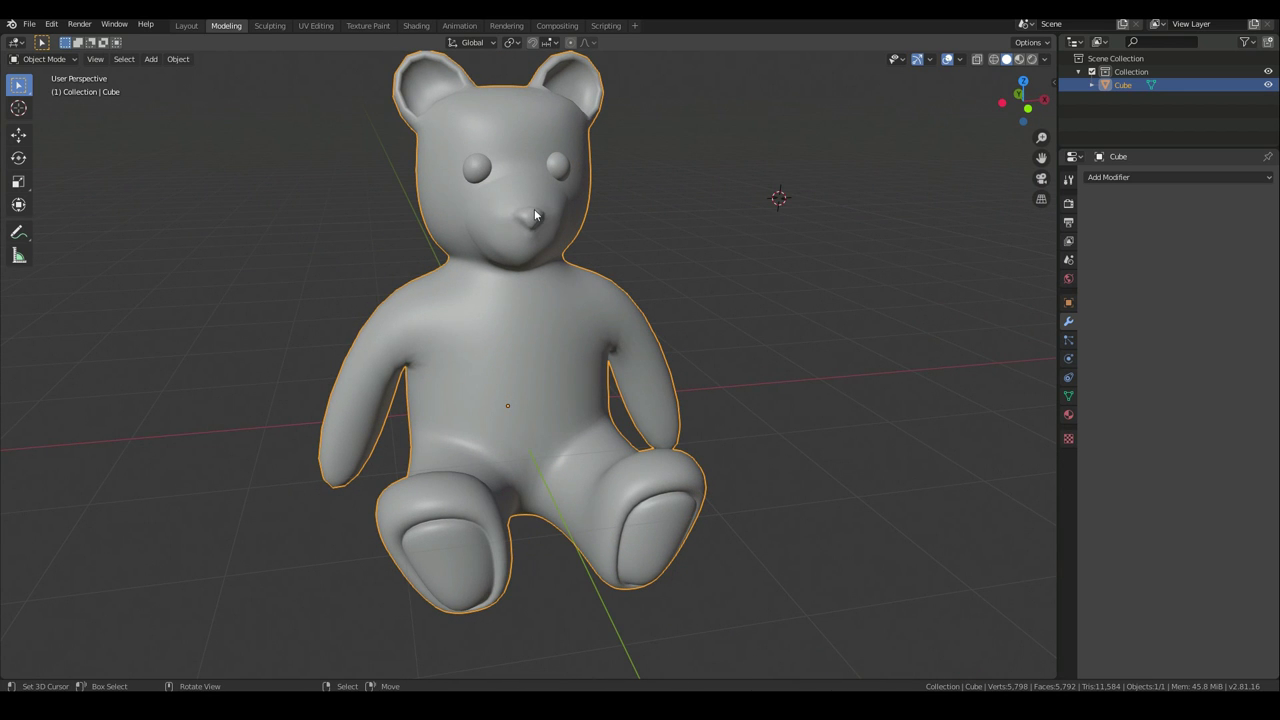
{"action": "middle_click_drag", "start_coordinate": [551, 448], "coordinate": [624, 493]}
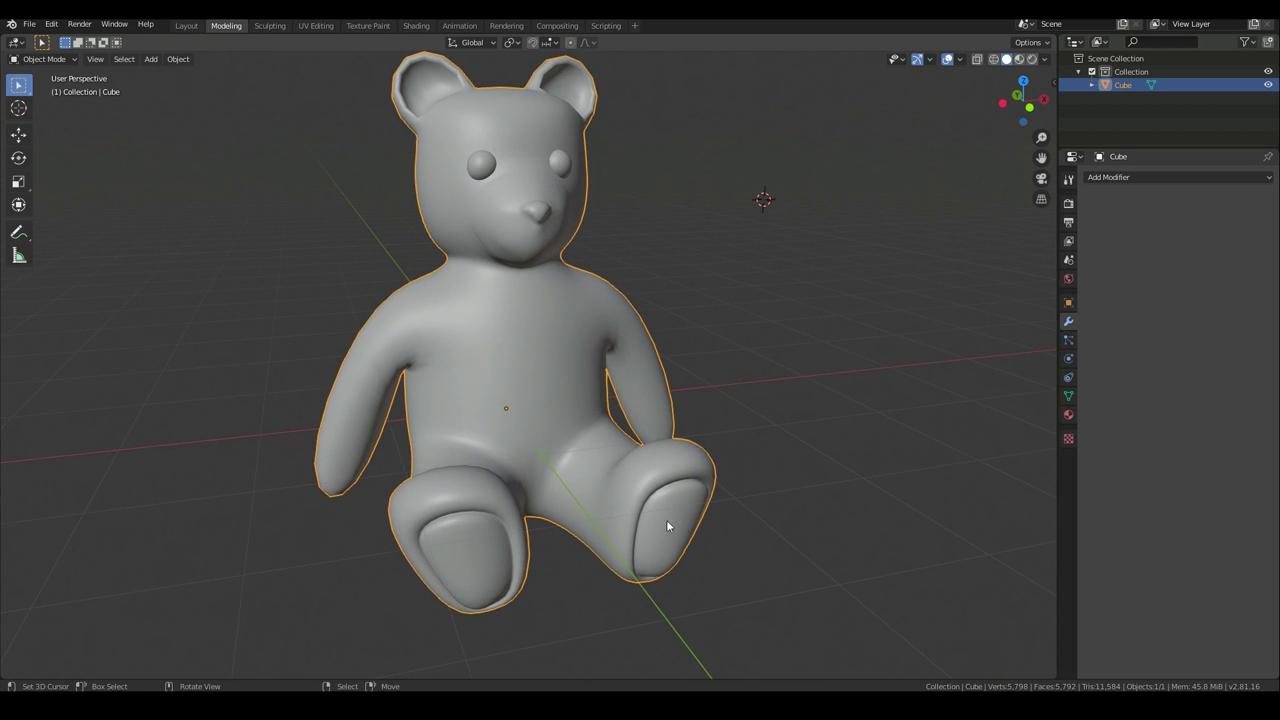
{"action": "middle_click_drag", "start_coordinate": [545, 53], "coordinate": [538, 157]}
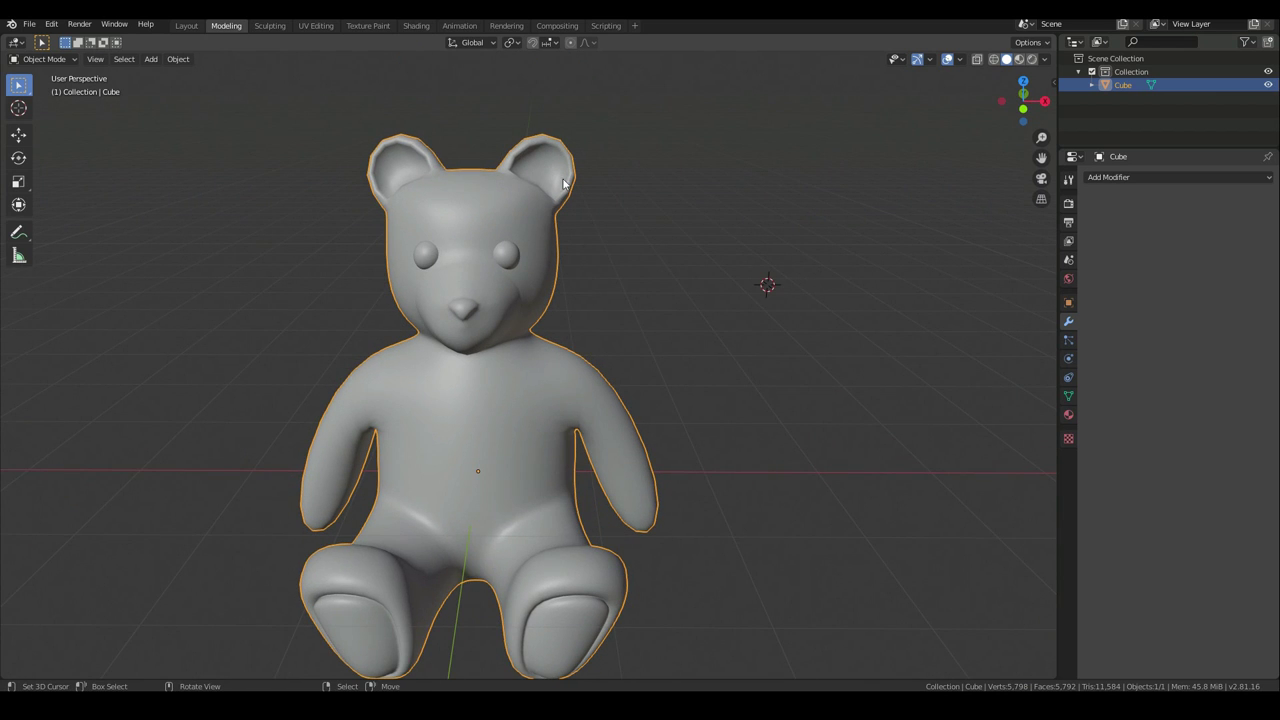
{"action": "scroll", "coordinate": [451, 238], "scroll_direction": "up", "scroll_amount": 2}
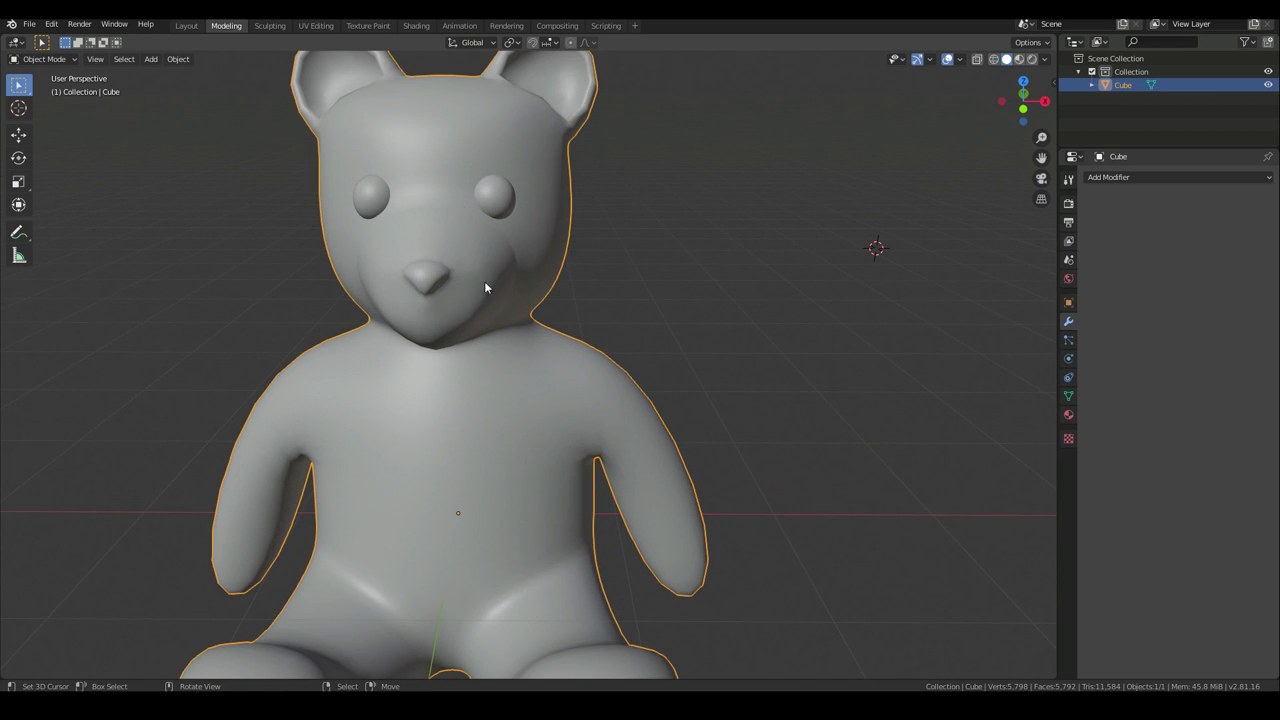
{"action": "scroll", "coordinate": [484, 288], "scroll_direction": "down", "scroll_amount": 2}
{"action": "middle_click_drag", "start_coordinate": [477, 374], "coordinate": [525, 342], "text": "shift"}
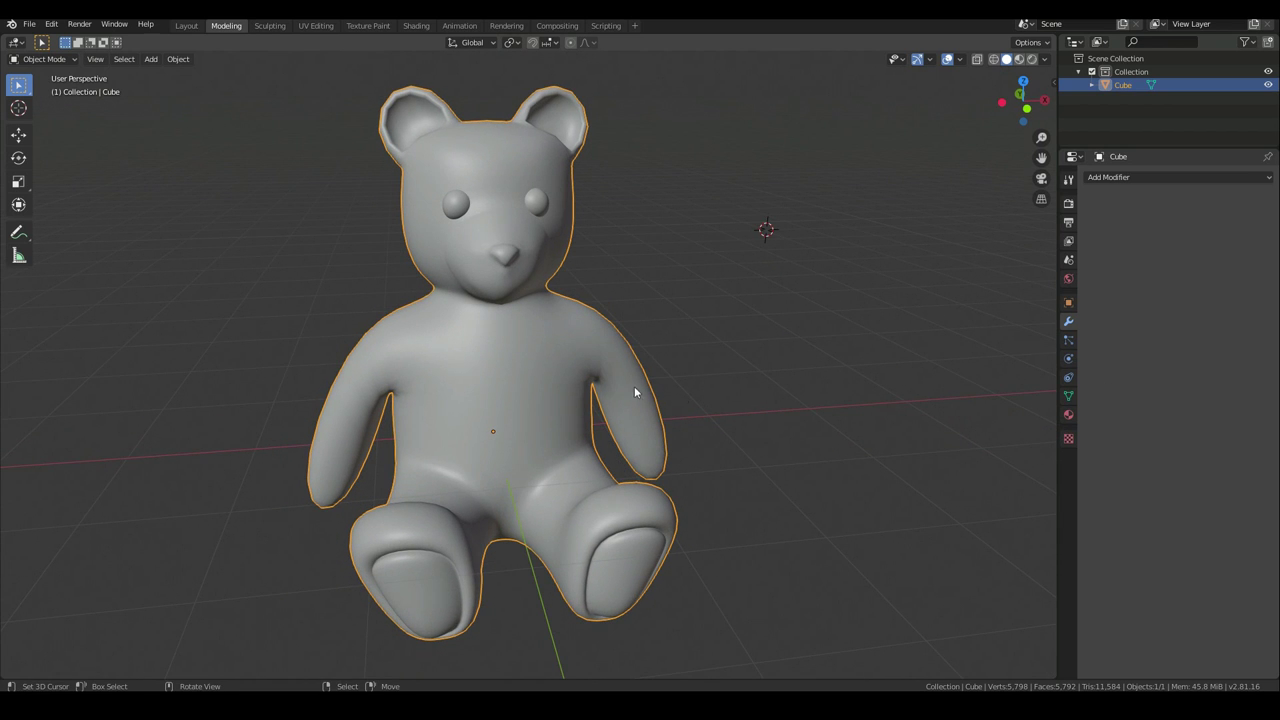
Show the bear's mesh data properties and select all of its geometry in Edit Mode from the front view
{"action": "key", "text": "Tab"}
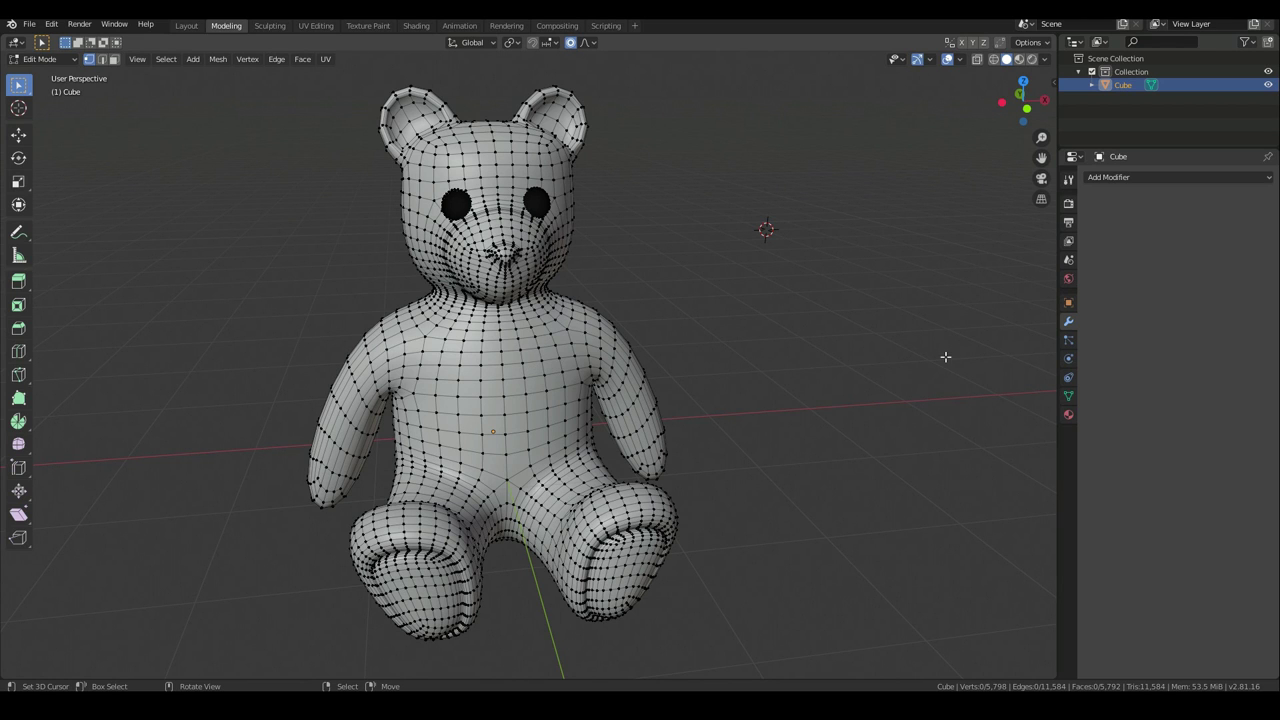
{"action": "left_click", "coordinate": [1069, 396]}
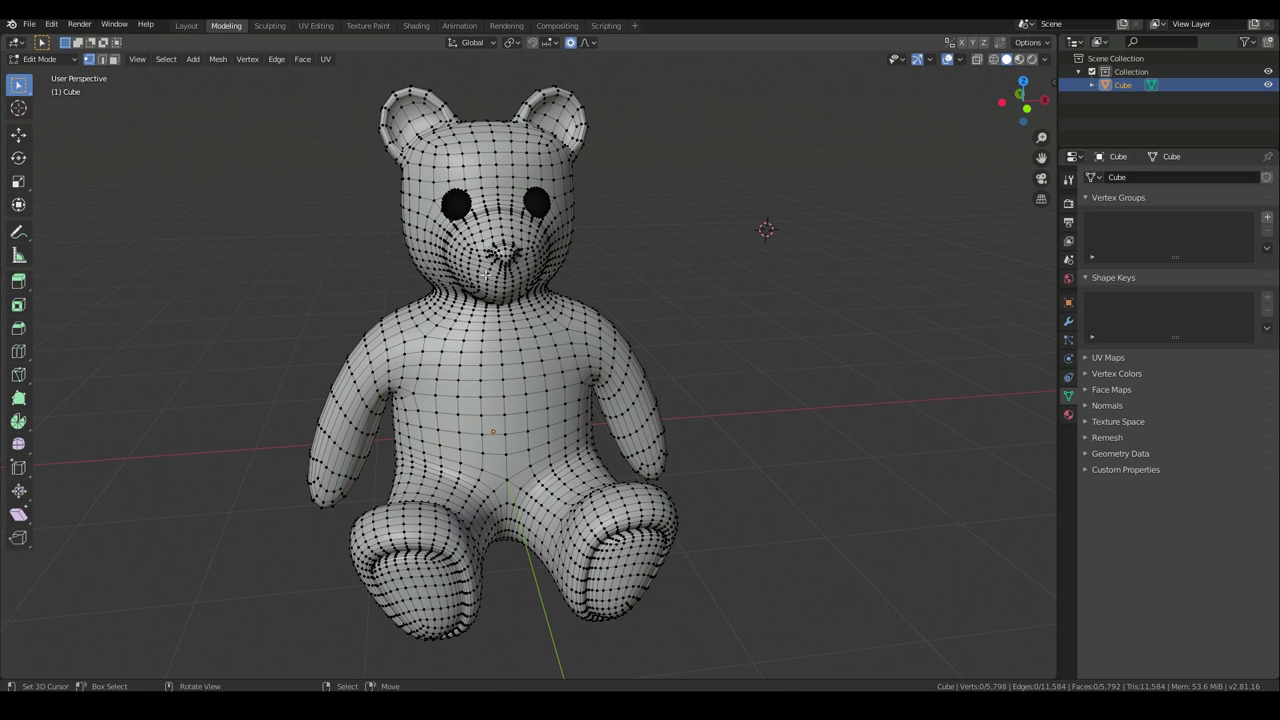
{"action": "key", "text": "Tab"}
{"action": "key", "text": "Tab"}
{"action": "key", "text": "KP_1"}
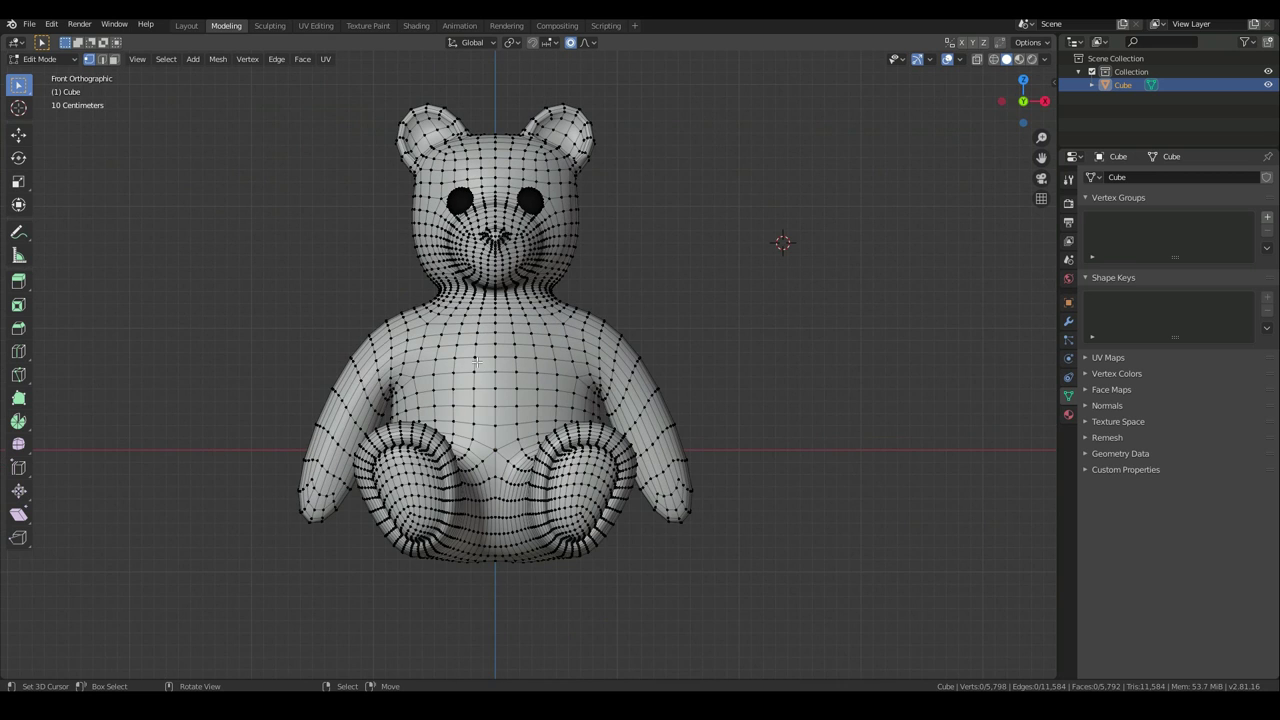
{"action": "key", "text": "a"}
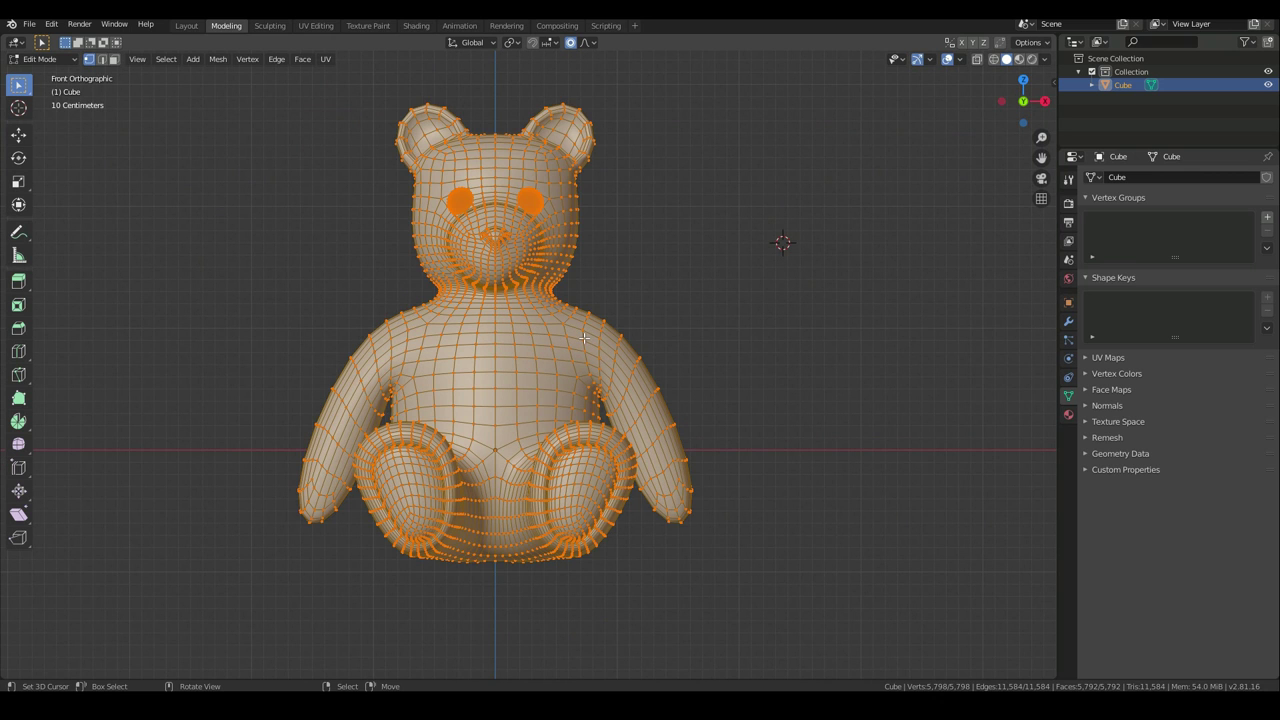
Create a vertex group named MainFurArea on the bear and assign all of its vertices to it
{"action": "left_click", "coordinate": [166, 59]}
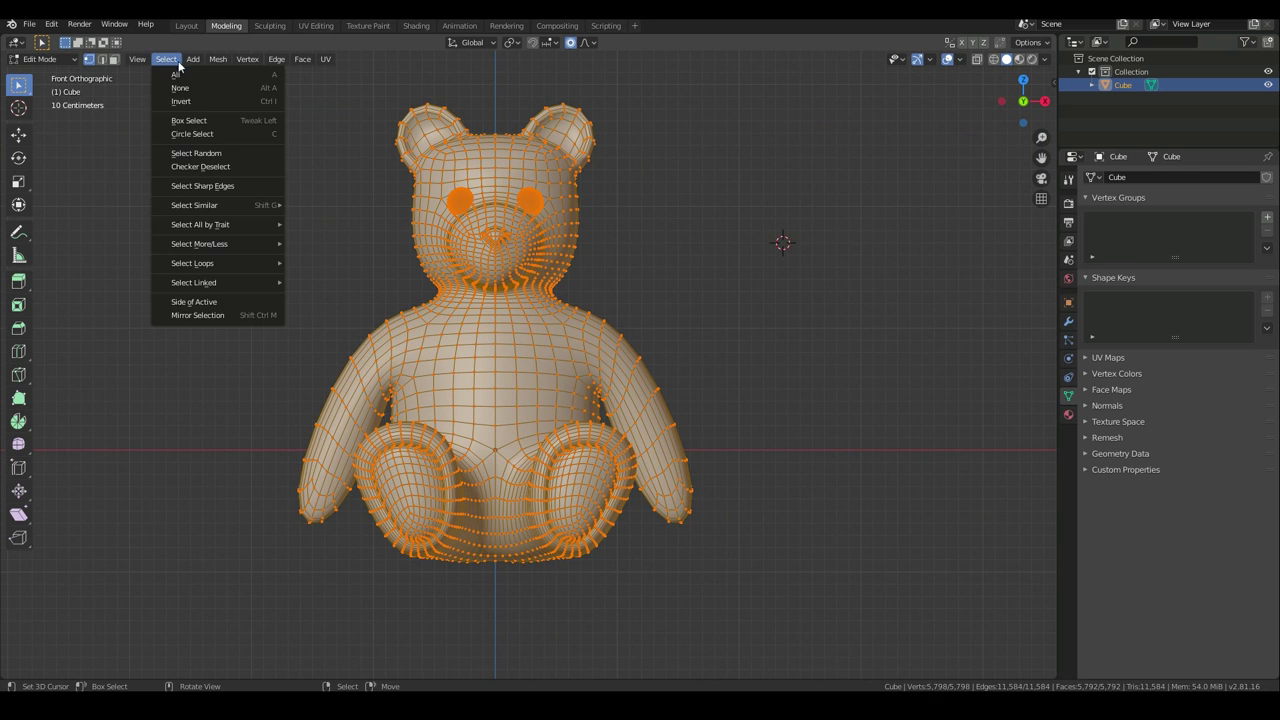
{"action": "left_click", "coordinate": [176, 76]}
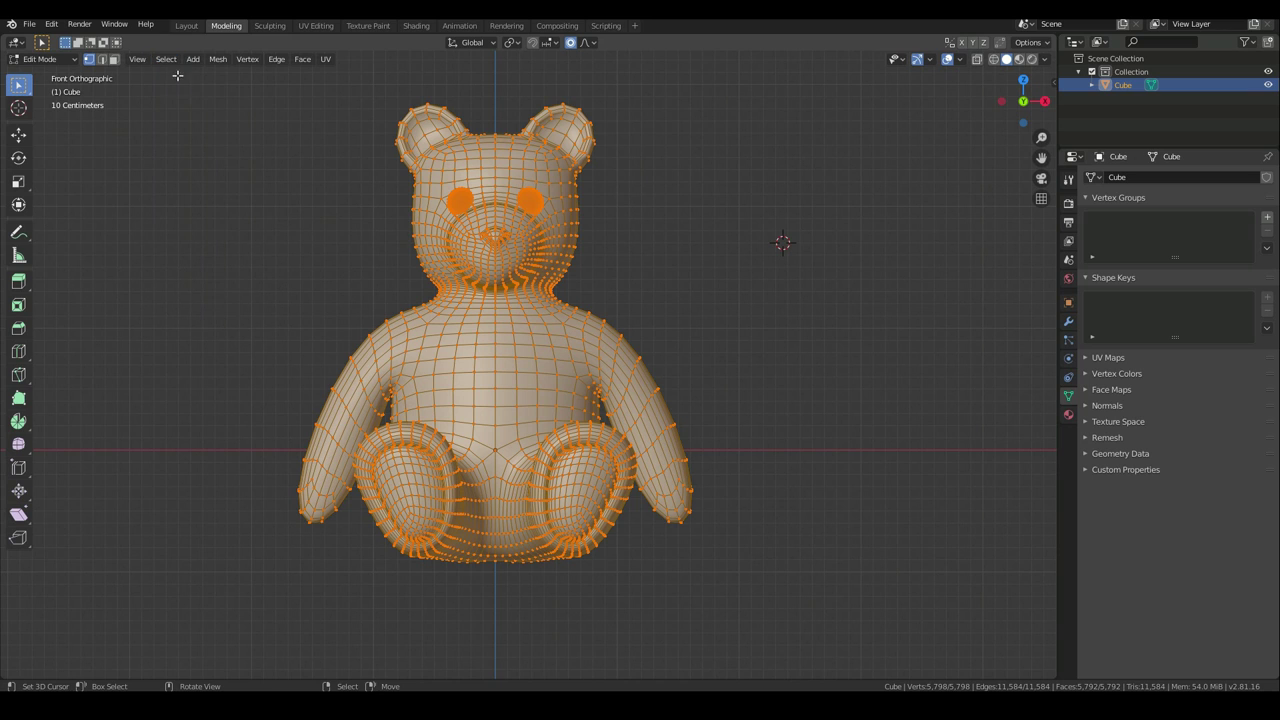
{"action": "left_click", "coordinate": [1267, 220]}
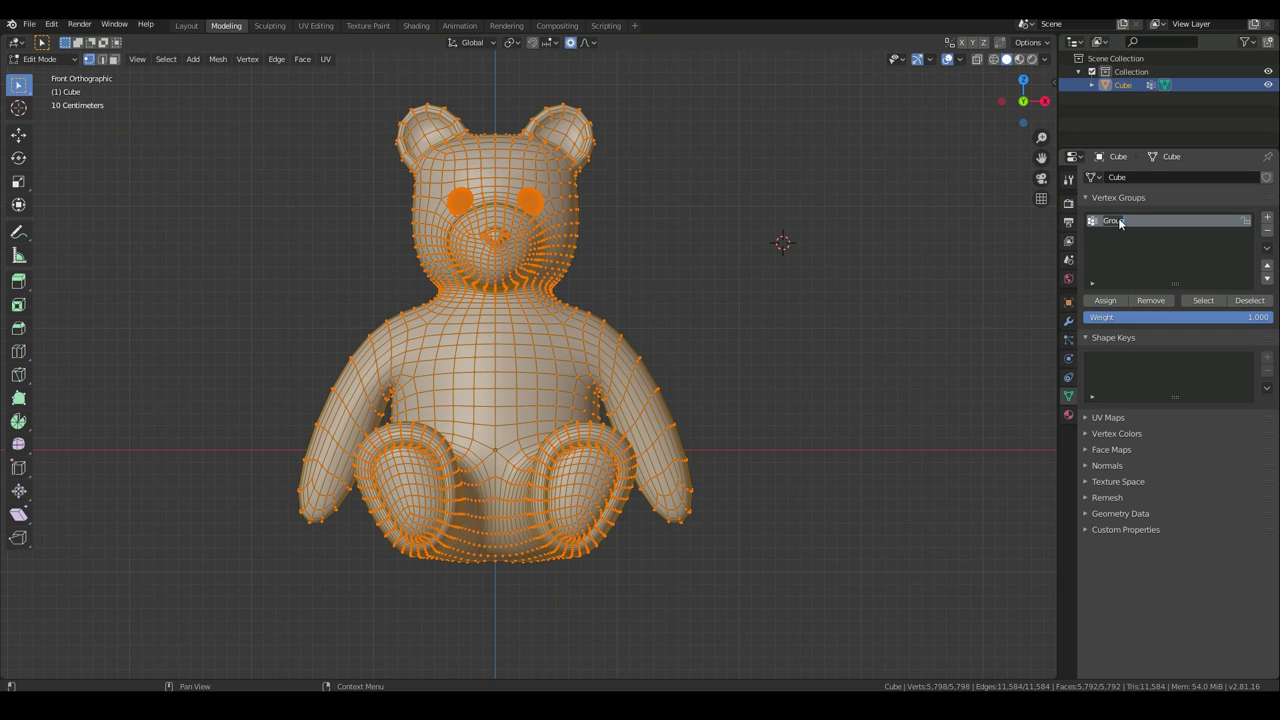
{"action": "type", "text": "MainFurArea"}
{"action": "key", "text": "Return"}
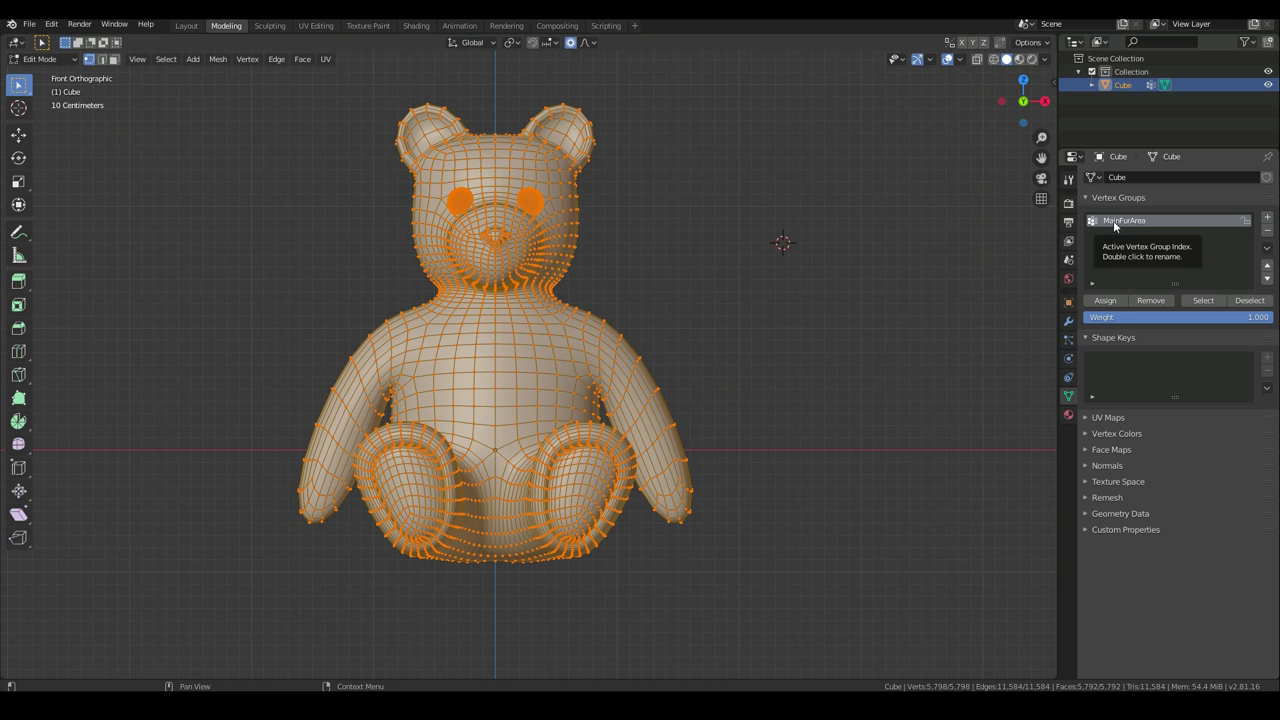
{"action": "left_click", "coordinate": [1104, 301]}
{"action": "scroll", "coordinate": [567, 380], "scroll_direction": "up", "scroll_amount": 2}
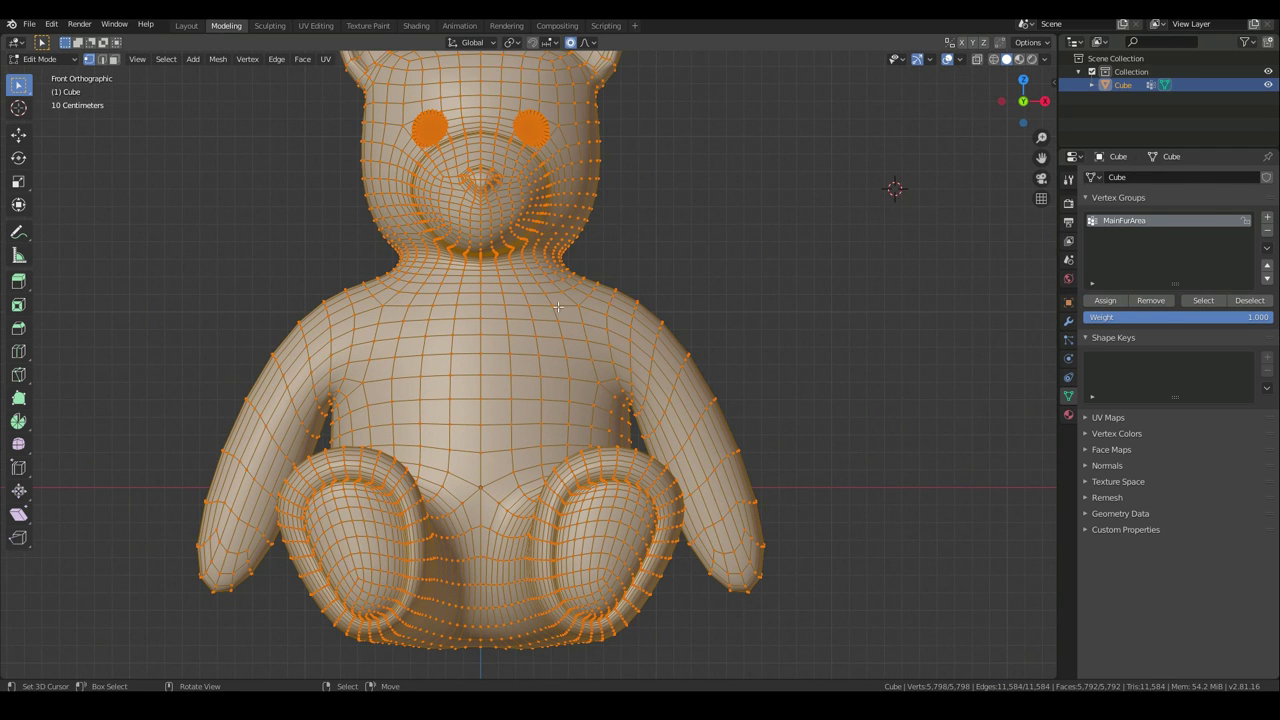
Select both linked eye meshes and remove their vertices from the MainFurArea vertex group
{"action": "middle_click_drag", "start_coordinate": [512, 213], "coordinate": [560, 303], "text": "shift"}
{"action": "scroll", "coordinate": [580, 312], "scroll_direction": "down", "scroll_amount": 1}
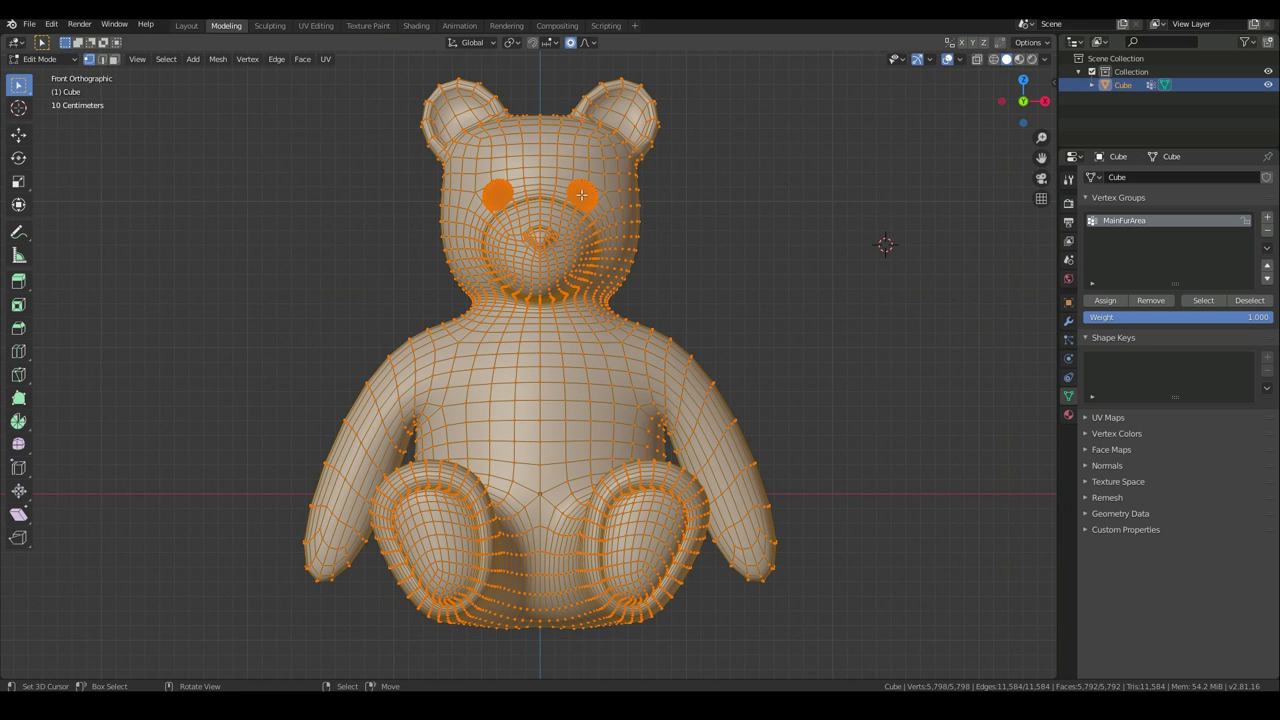
{"action": "key", "text": "alt+a"}
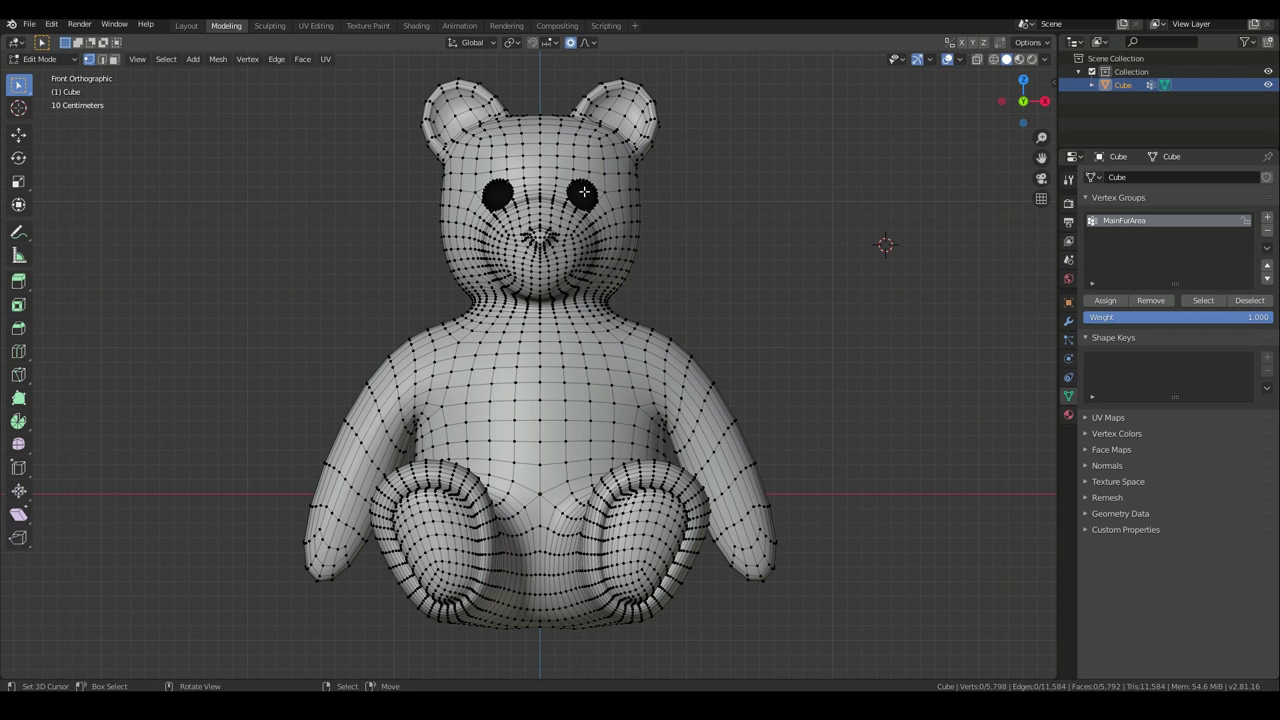
{"action": "key", "text": "l"}
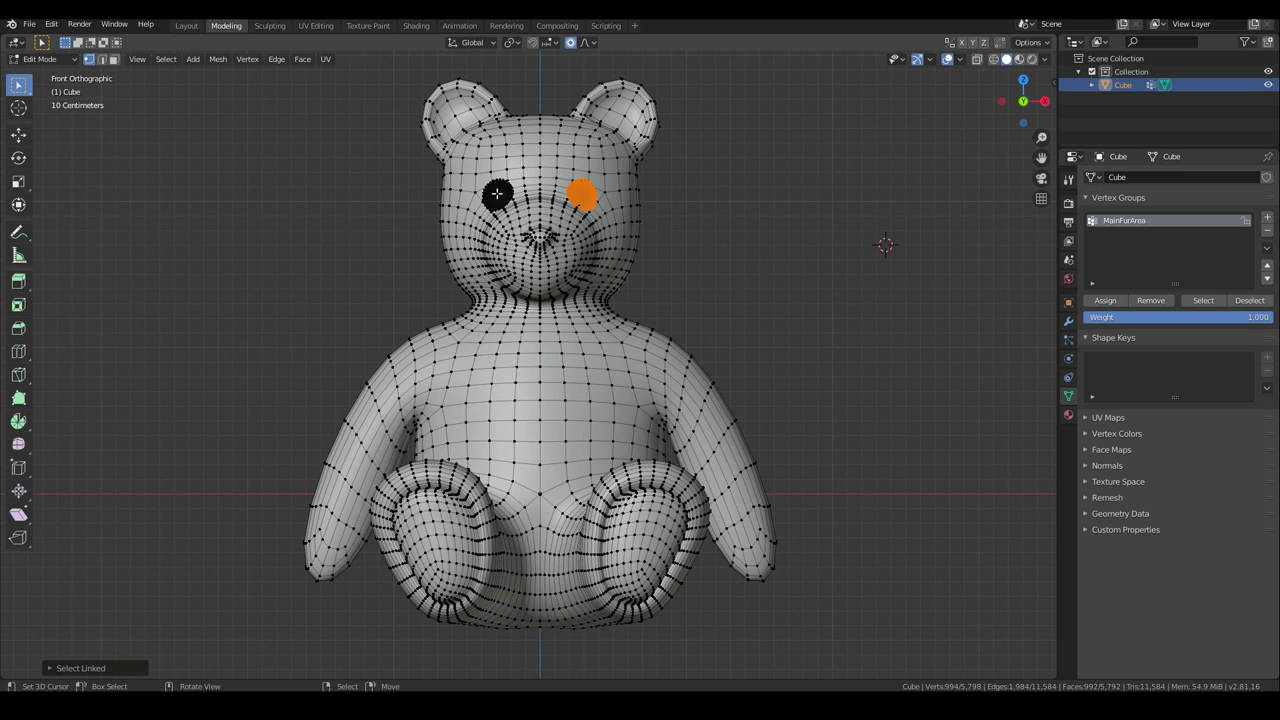
{"action": "key", "text": "l"}
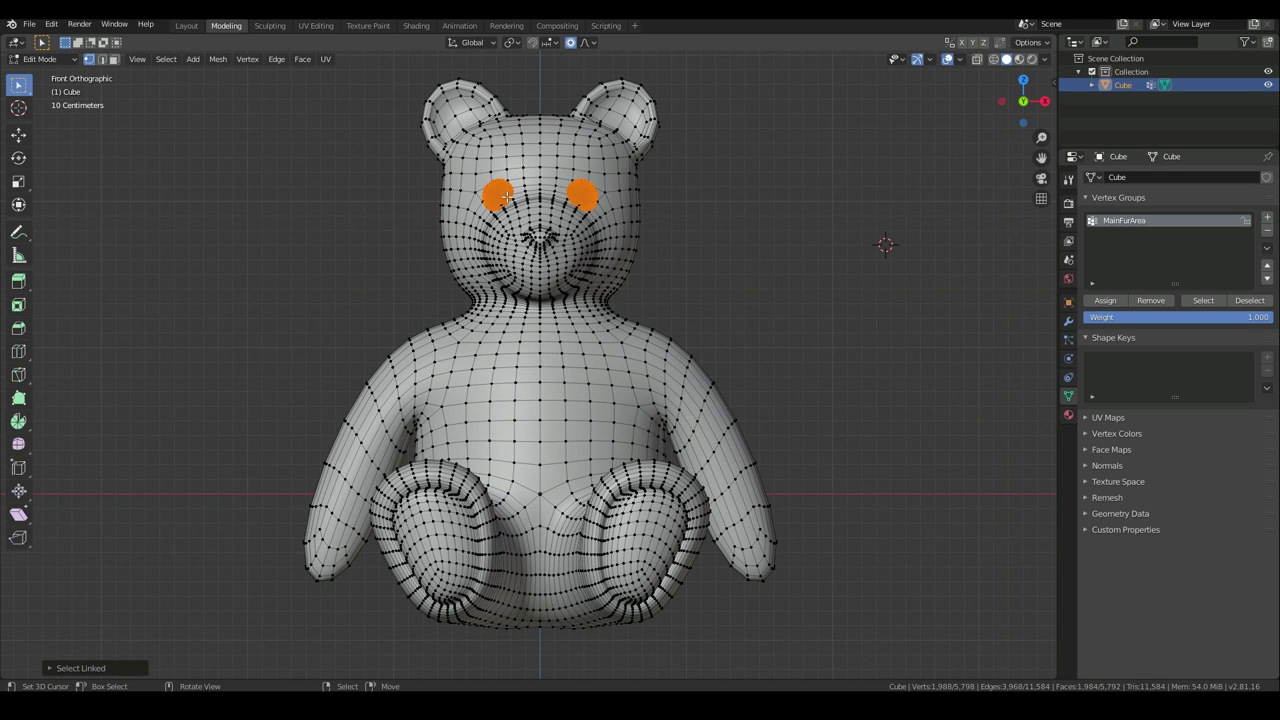
{"action": "key", "text": "g"}
{"action": "right_click", "coordinate": [634, 178]}
{"action": "left_click", "coordinate": [1159, 303]}
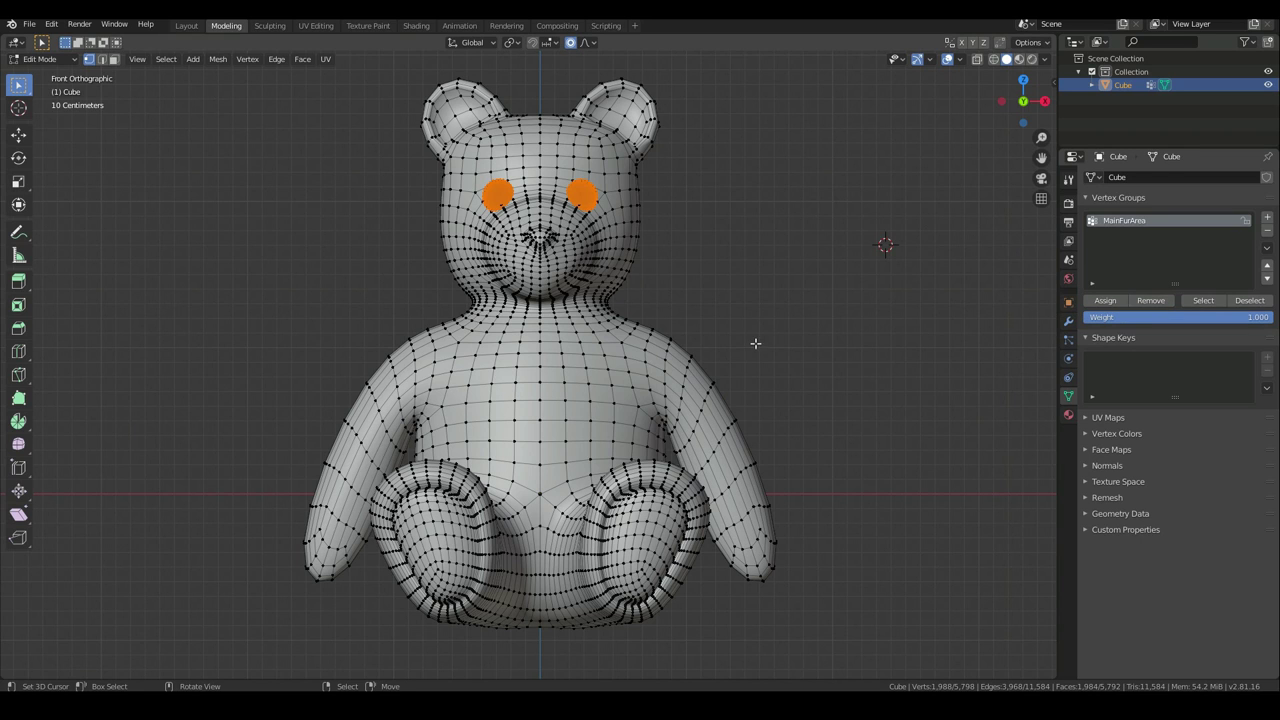
Clear the selection and select the vertices of MainFurArea to check the group's coverage around the eyes
{"action": "left_click", "coordinate": [166, 60]}
{"action": "left_click", "coordinate": [175, 97]}
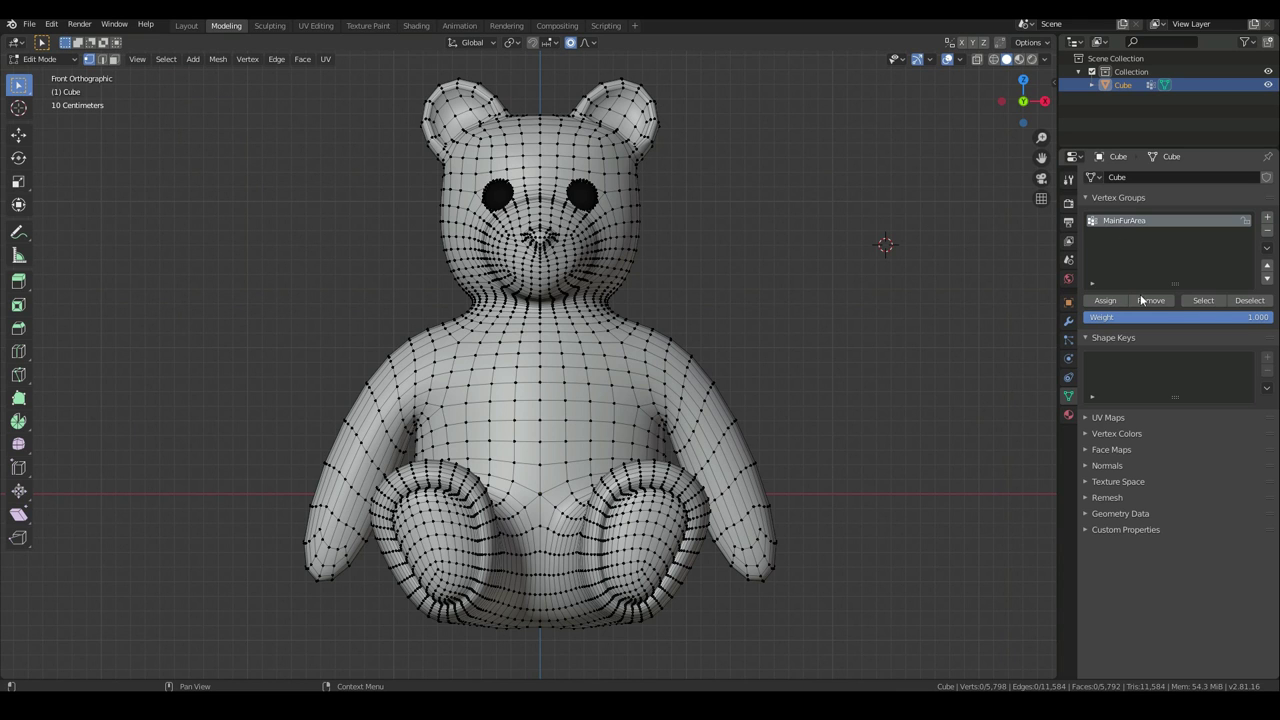
{"action": "left_click", "coordinate": [1205, 301]}
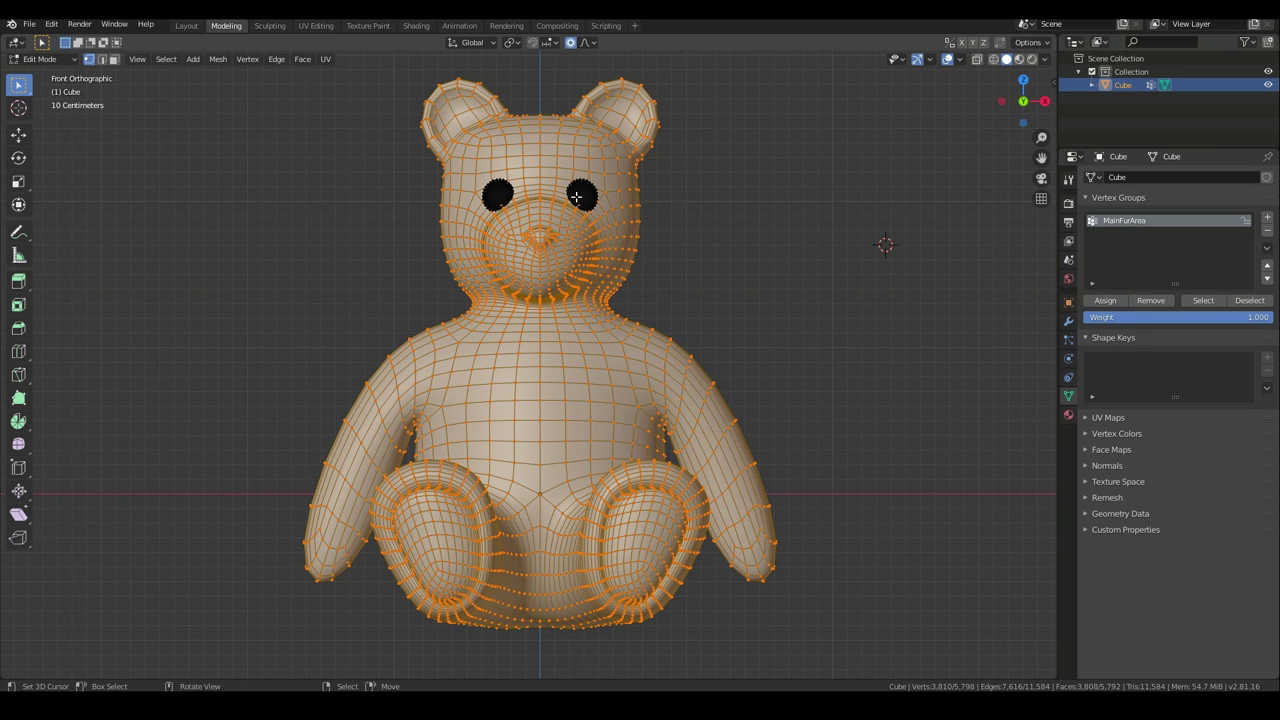
{"action": "scroll", "coordinate": [558, 258], "scroll_direction": "up", "scroll_amount": 1}
{"action": "scroll", "coordinate": [561, 358], "scroll_direction": "up", "scroll_amount": 1}
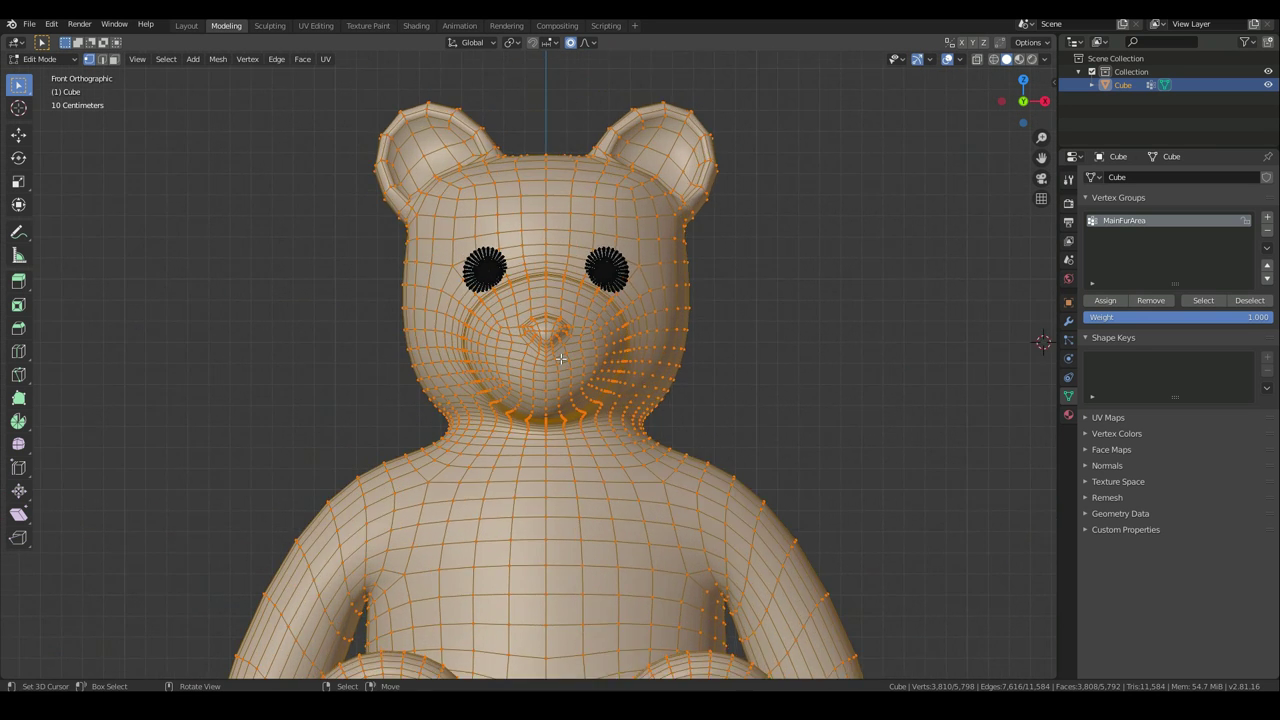
{"action": "scroll", "coordinate": [561, 358], "scroll_direction": "up", "scroll_amount": 4}
{"action": "left_click", "coordinate": [567, 289]}
{"action": "scroll", "coordinate": [600, 300], "scroll_direction": "up", "scroll_amount": 2}
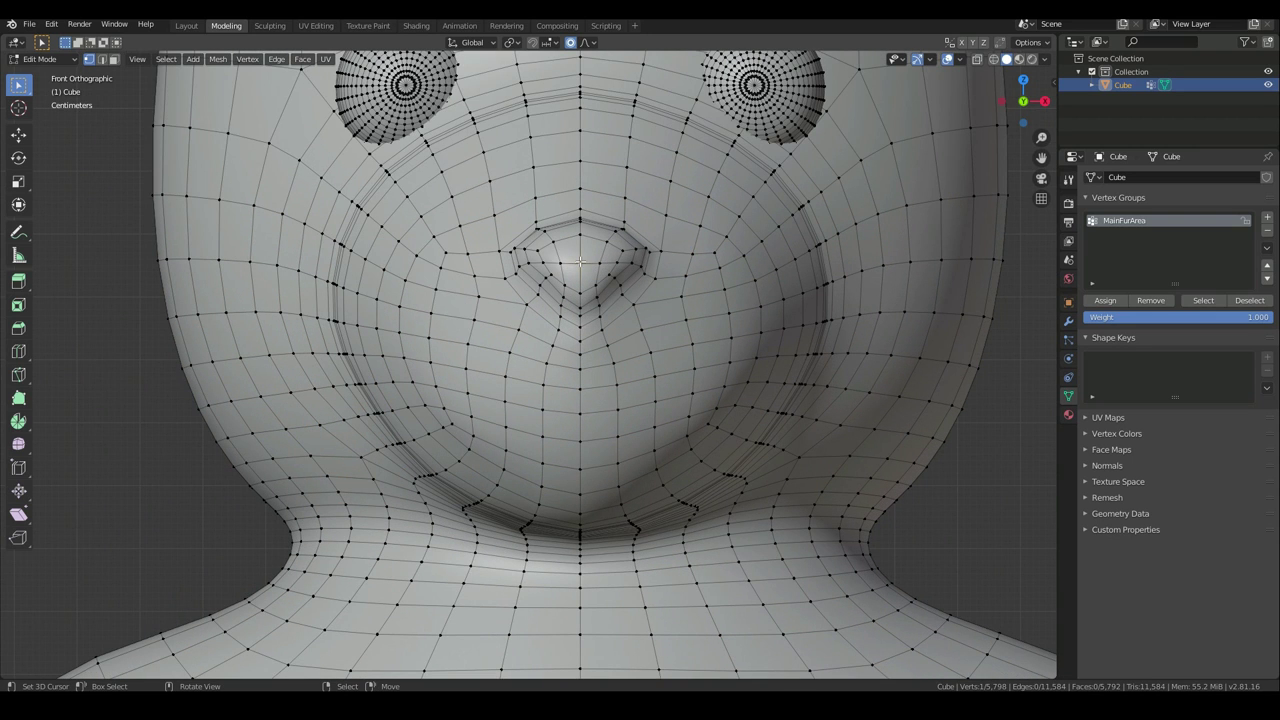
{"action": "key", "text": "ctrl+l"}
{"action": "scroll", "coordinate": [580, 262], "scroll_direction": "down", "scroll_amount": 10}
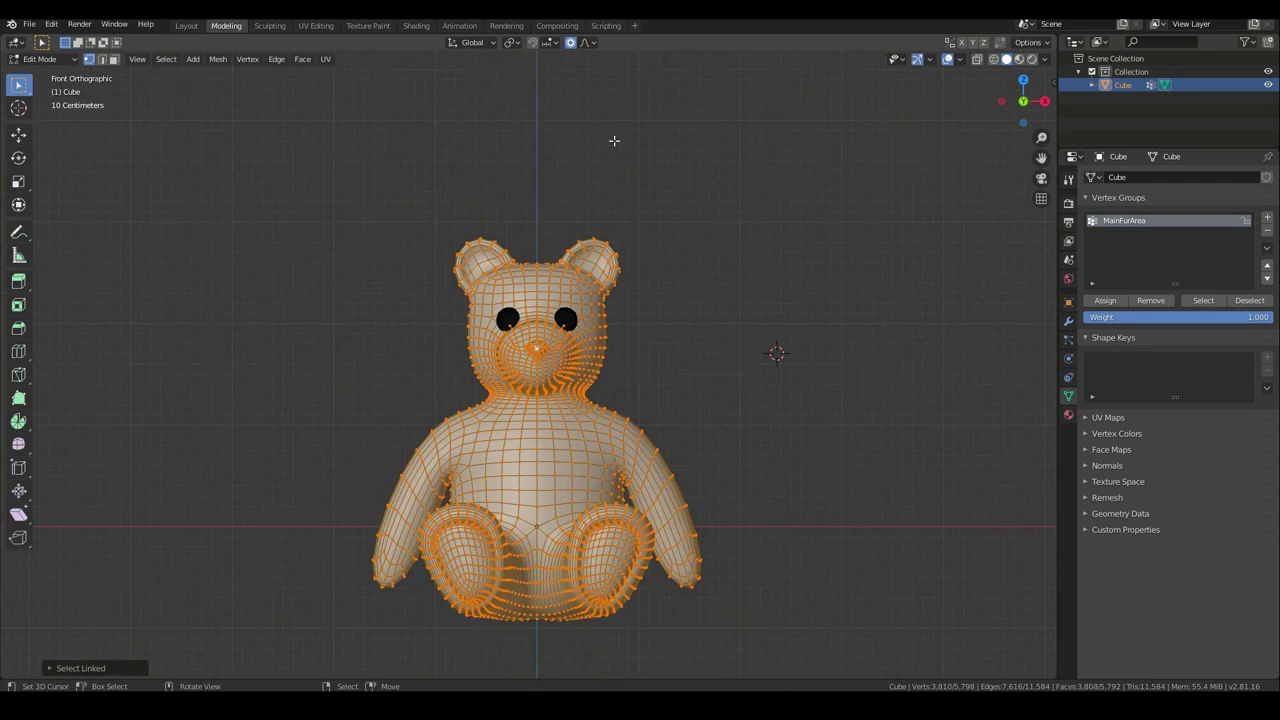
{"action": "scroll", "coordinate": [618, 386], "scroll_direction": "up", "scroll_amount": 4}
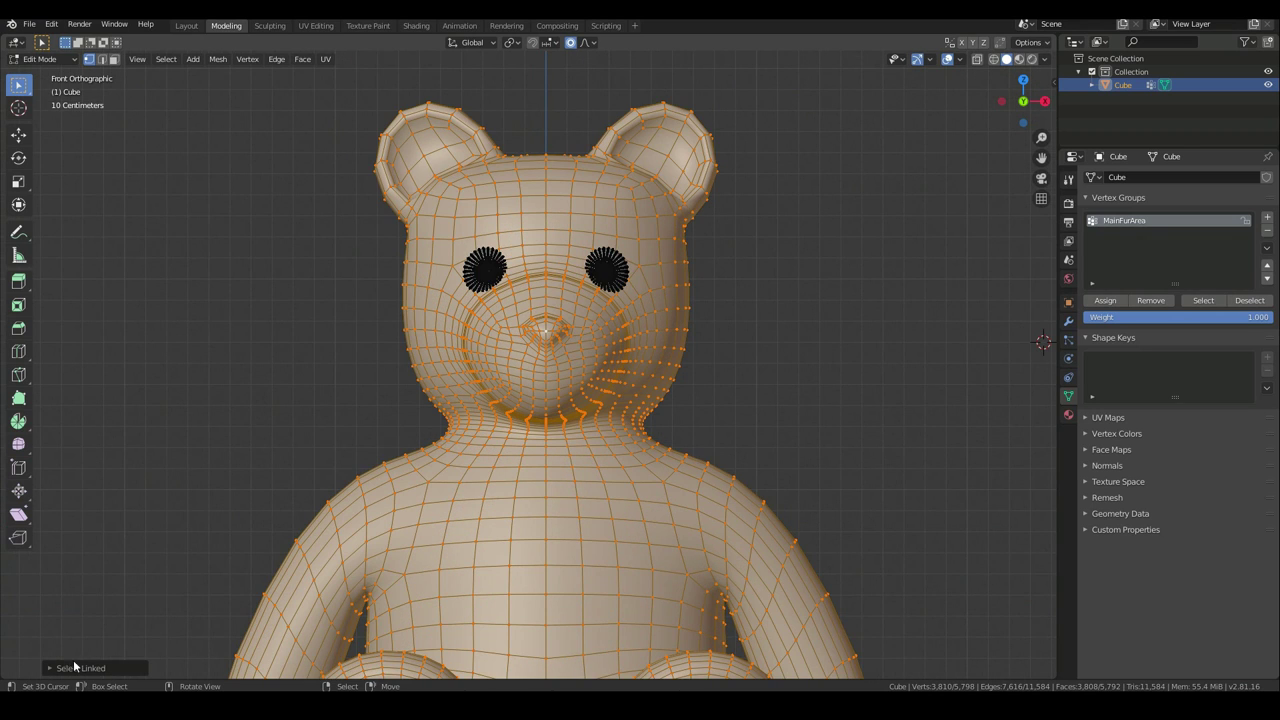
{"action": "key", "text": "a"}
{"action": "key", "text": "alt+a"}
Select the whole nose by growing the selection from its central vertex and remove it from the MainFurArea vertex group
{"action": "scroll", "coordinate": [576, 382], "scroll_direction": "up", "scroll_amount": 4}
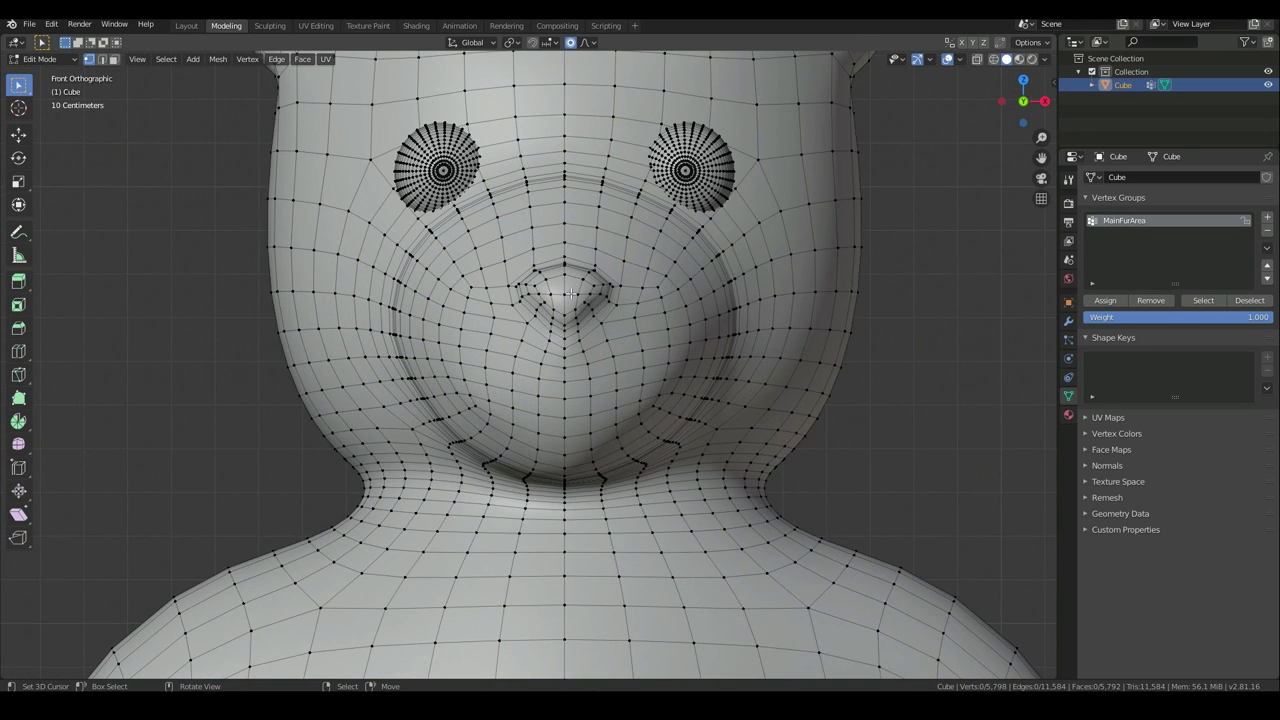
{"action": "scroll", "coordinate": [575, 320], "scroll_direction": "up", "scroll_amount": 4}
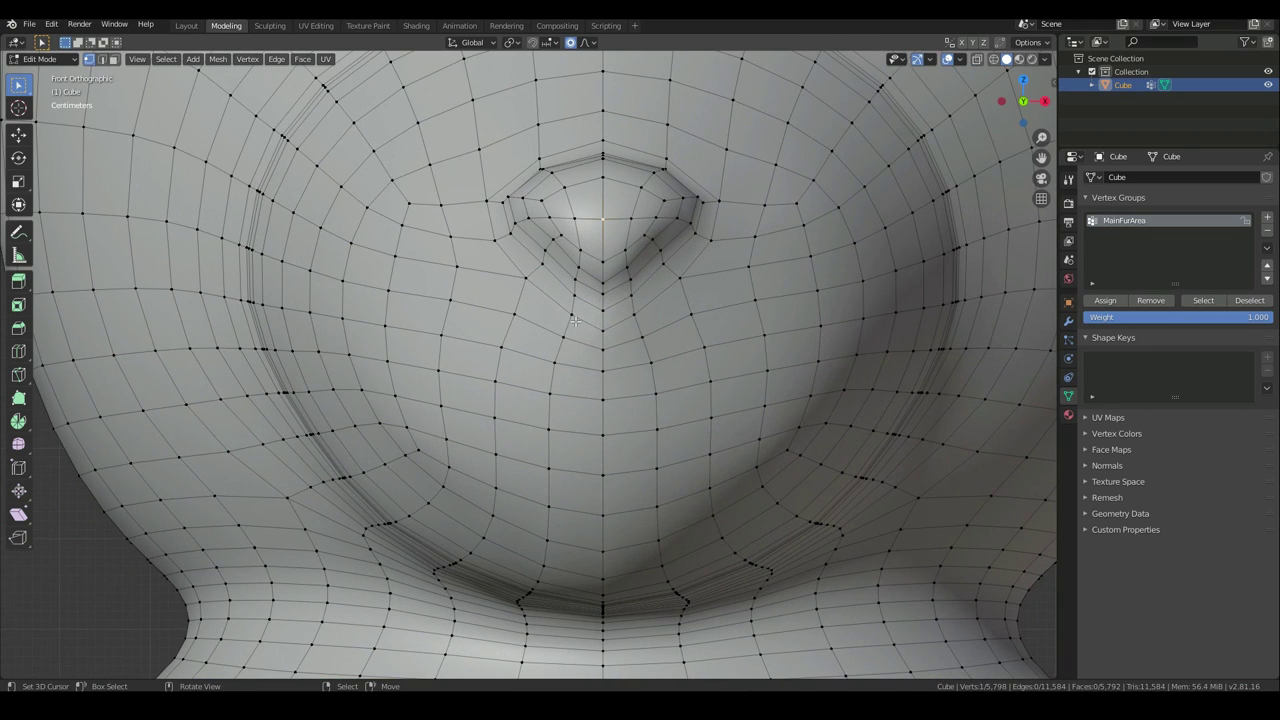
{"action": "left_click", "coordinate": [603, 220]}
{"action": "key", "text": "ctrl+KP_Add"}
{"action": "key", "text": "ctrl+KP_Add"}
{"action": "key", "text": "ctrl+KP_Add"}
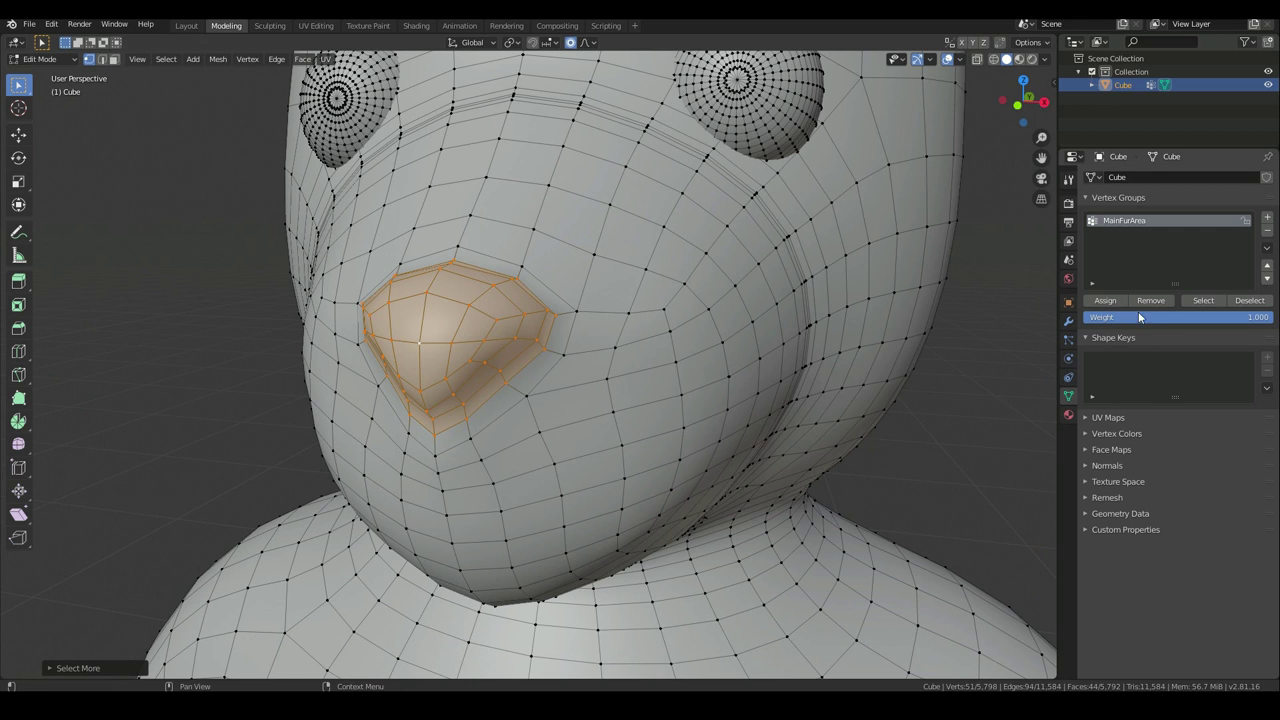
{"action": "left_click", "coordinate": [1160, 300]}
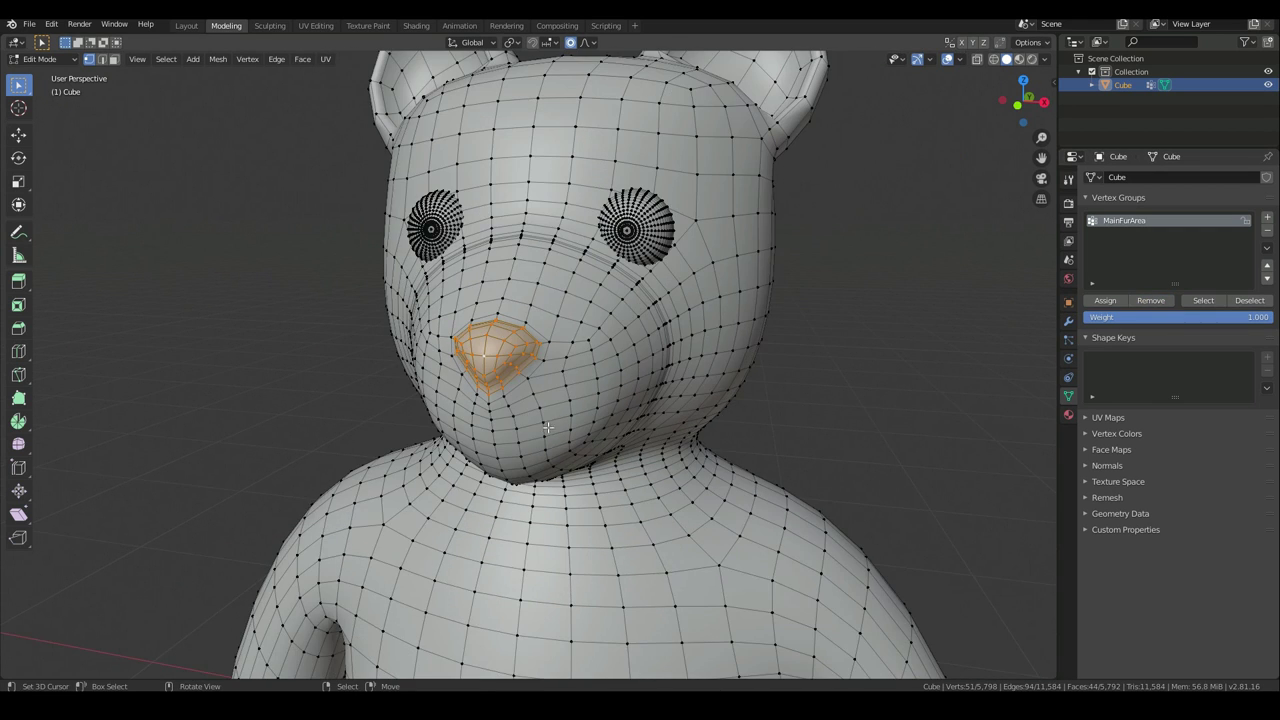
Select the inset sole pads of both feet by growing the selection and remove them from the MainFurArea vertex group
{"action": "middle_click_drag", "start_coordinate": [576, 473], "coordinate": [673, 370]}
{"action": "scroll", "coordinate": [760, 480], "scroll_direction": "down", "scroll_amount": 1}
{"action": "middle_click_drag", "start_coordinate": [760, 480], "coordinate": [762, 248], "text": "shift"}
{"action": "scroll", "coordinate": [762, 248], "scroll_direction": "up", "scroll_amount": 2}
{"action": "middle_click_drag", "start_coordinate": [716, 550], "coordinate": [701, 453], "text": "shift"}
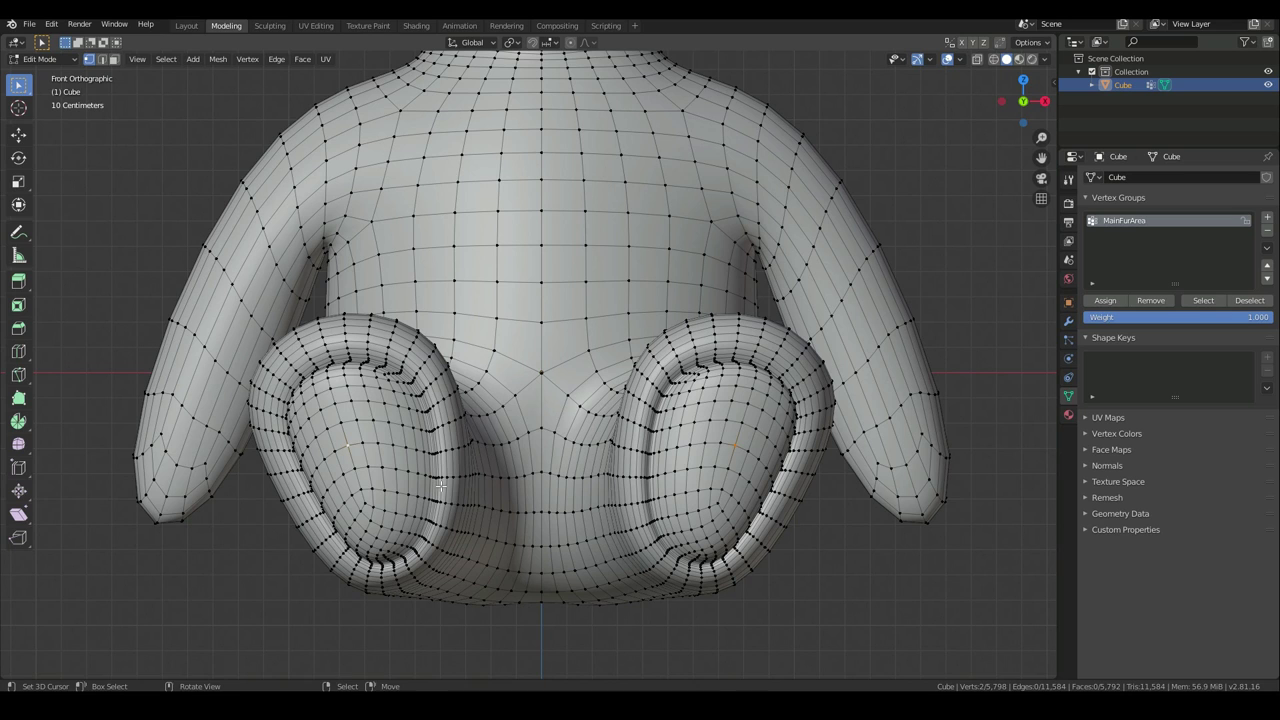
{"action": "key", "text": "ctrl+KP_Add"}
{"action": "key", "text": "ctrl+KP_Add"}
{"action": "key", "text": "ctrl+KP_Add"}
{"action": "key", "text": "ctrl+KP_Add"}
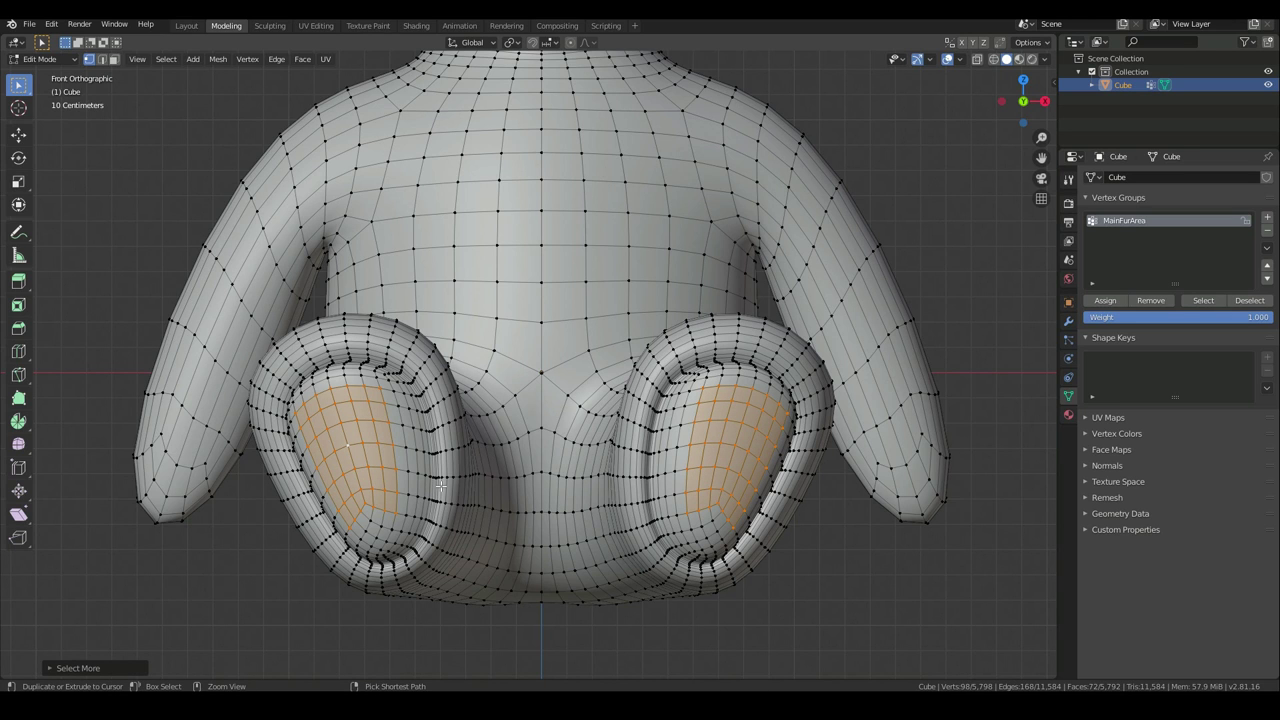
{"action": "key", "text": "ctrl+KP_Add"}
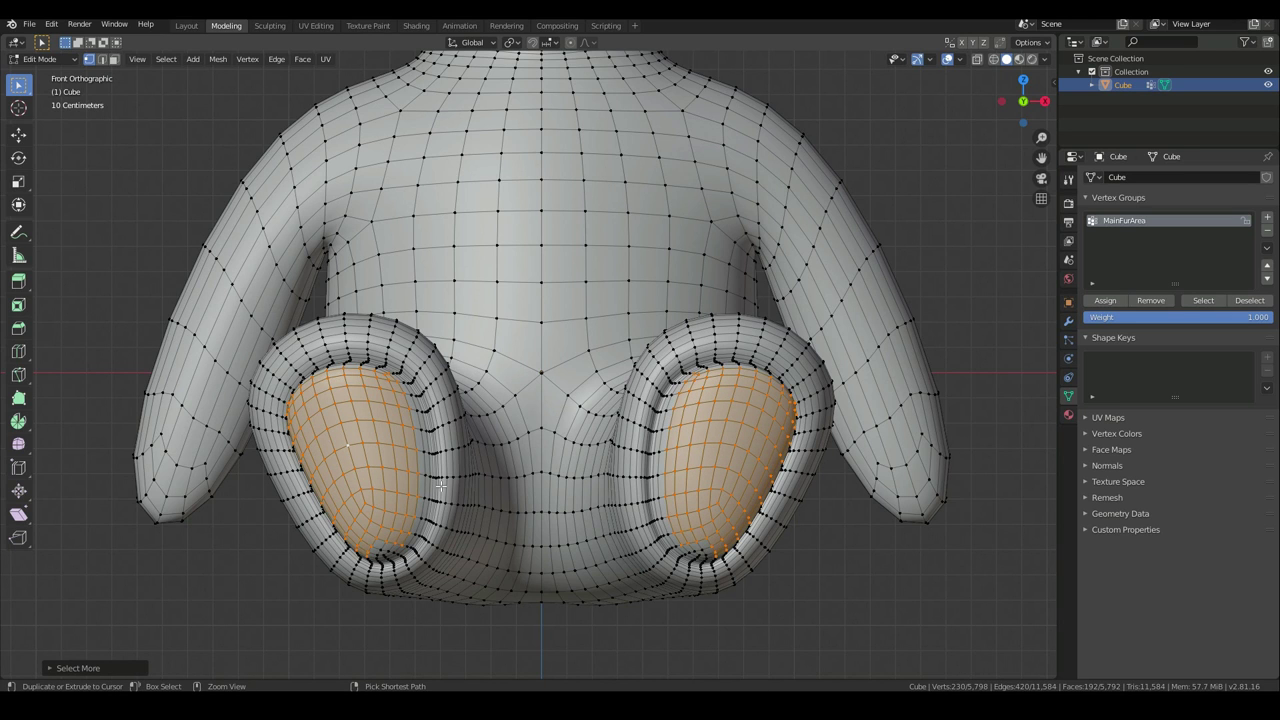
{"action": "key", "text": "ctrl+KP_Add"}
{"action": "key", "text": "ctrl+KP_Add"}
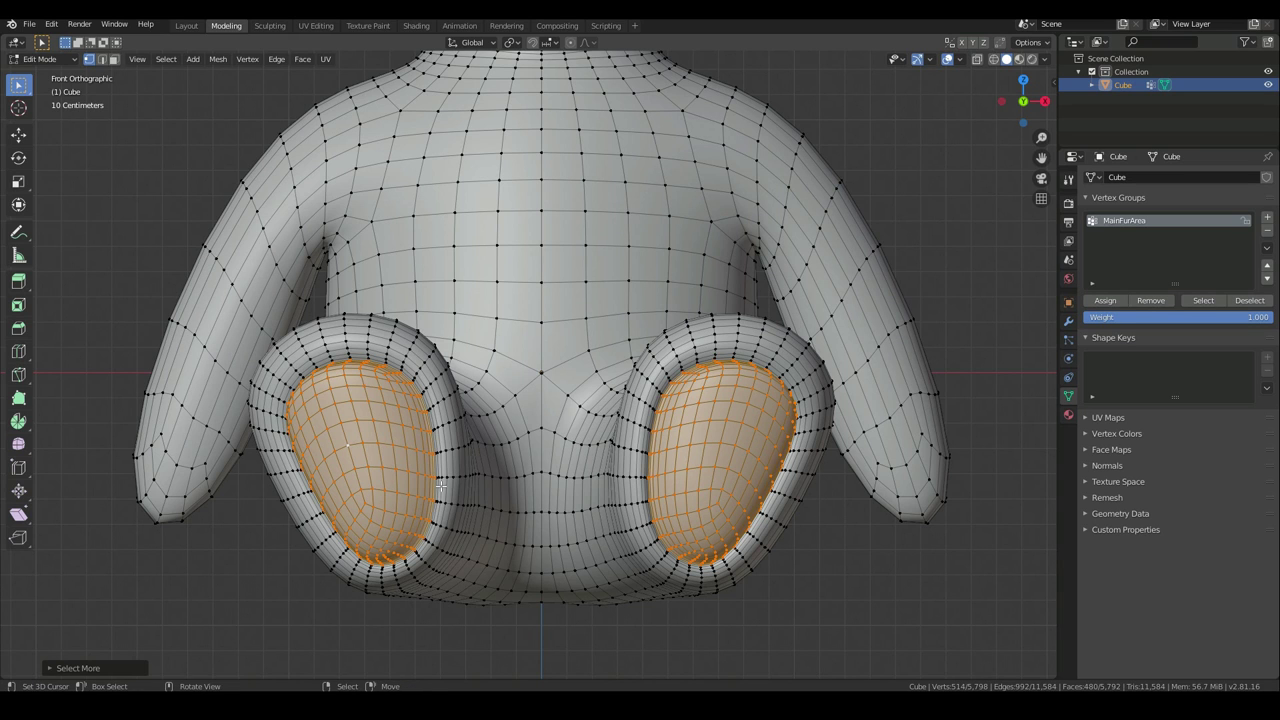
{"action": "middle_click_drag", "start_coordinate": [463, 468], "coordinate": [498, 470]}
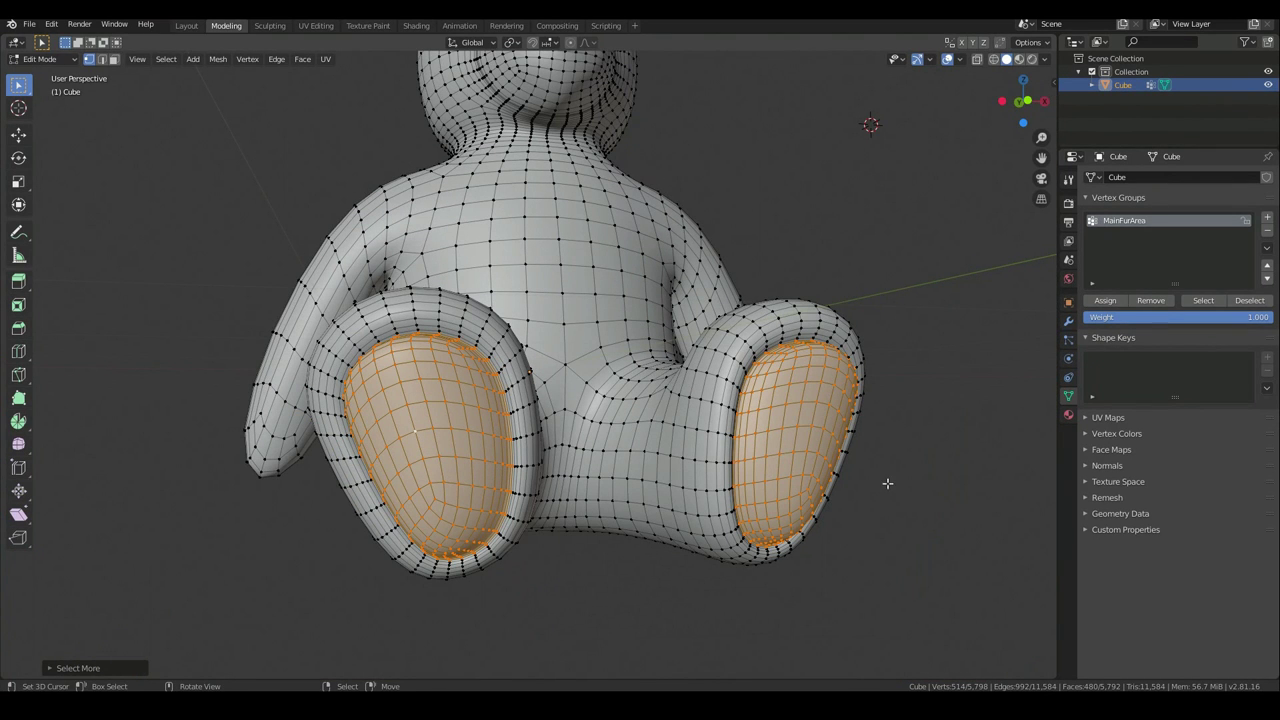
{"action": "scroll", "coordinate": [706, 289], "scroll_direction": "down", "scroll_amount": 5}
Clear the selection, select the MainFurArea vertices and examine which parts of the bear the group covers
{"action": "middle_click_drag", "start_coordinate": [706, 289], "coordinate": [560, 281]}
{"action": "left_click", "coordinate": [166, 58]}
{"action": "left_click", "coordinate": [180, 100]}
{"action": "middle_click_drag", "start_coordinate": [706, 313], "coordinate": [695, 290]}
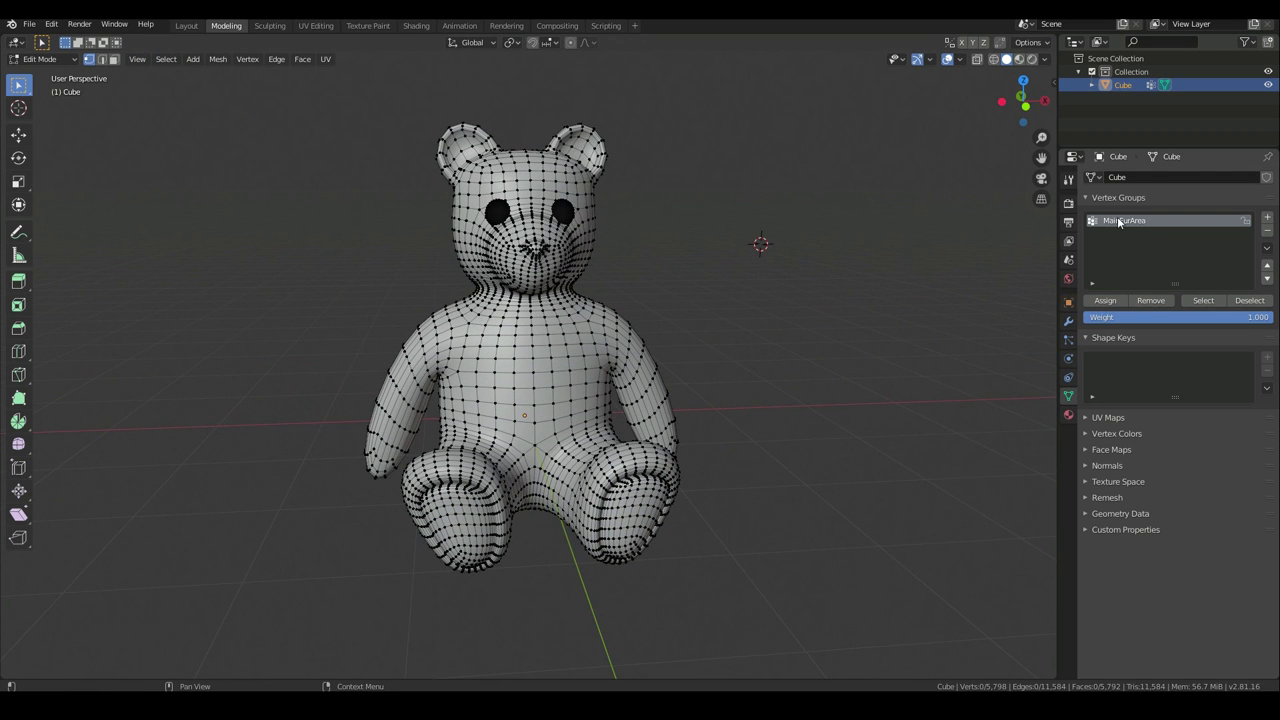
{"action": "left_click", "coordinate": [1203, 300]}
{"action": "scroll", "coordinate": [616, 424], "scroll_direction": "up", "scroll_amount": 1}
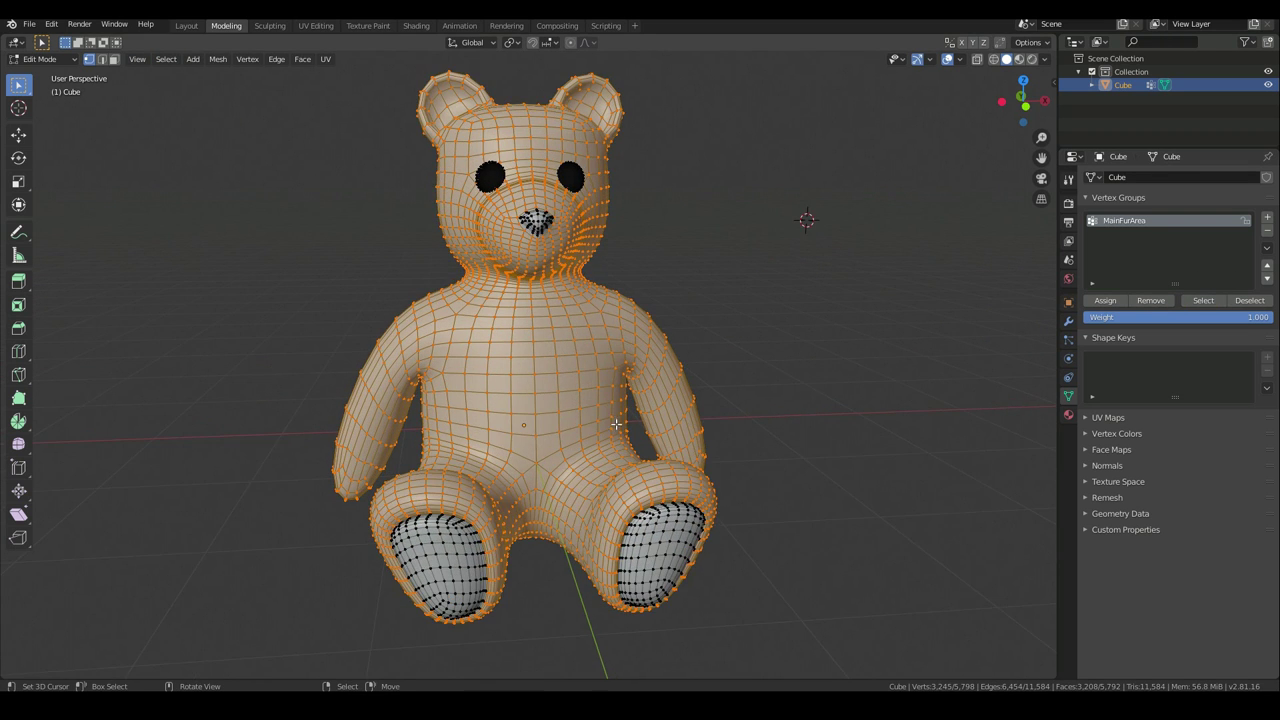
{"action": "middle_click_drag", "start_coordinate": [440, 388], "coordinate": [482, 167]}
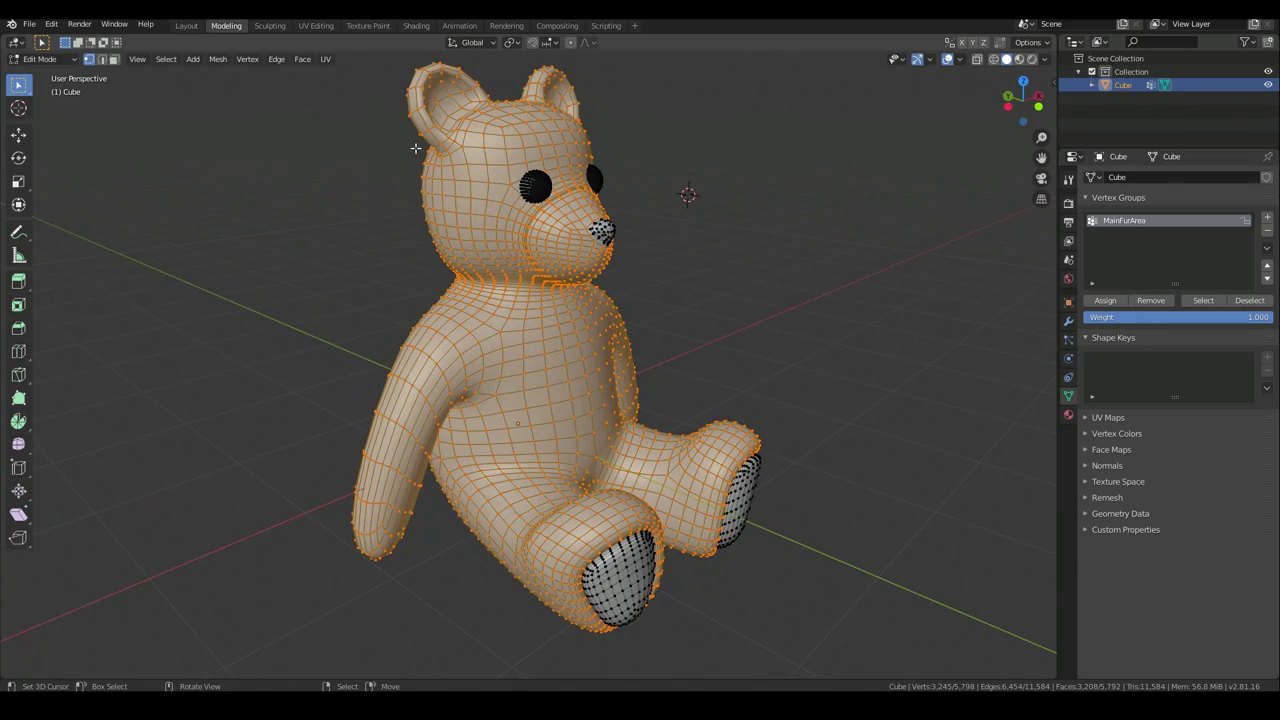
{"action": "middle_click_drag", "start_coordinate": [692, 319], "coordinate": [549, 328]}
Try to select the muzzle by growing the selection outward from the tip of the nose
{"action": "scroll", "coordinate": [560, 325], "scroll_direction": "up", "scroll_amount": 4}
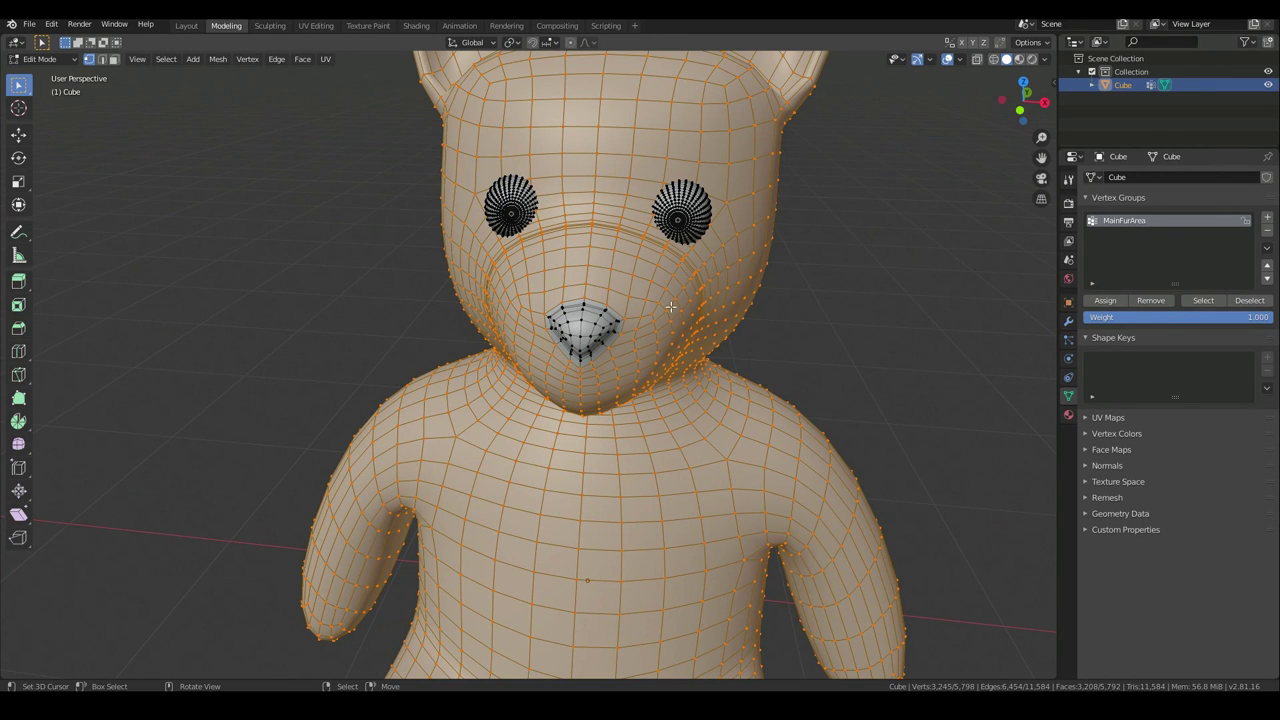
{"action": "scroll", "coordinate": [597, 300], "scroll_direction": "up", "scroll_amount": 2}
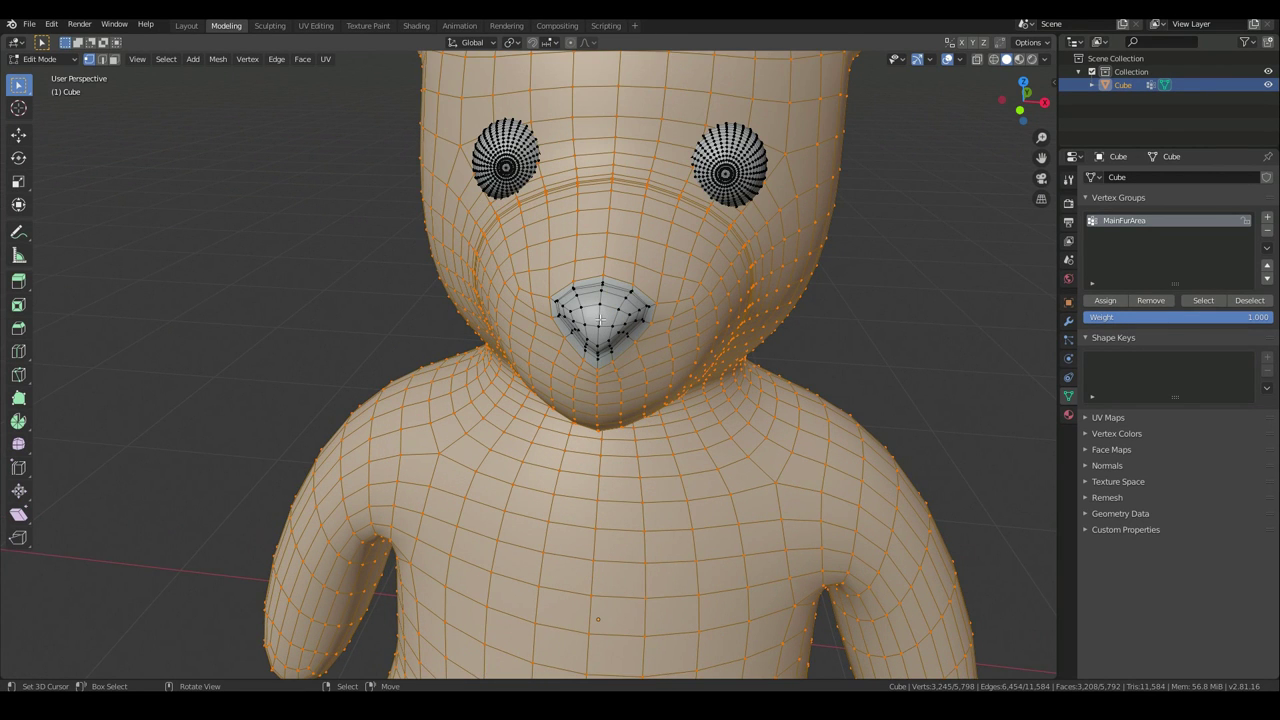
{"action": "right_click", "coordinate": [600, 322]}
{"action": "key", "text": "ctrl+KP_Add"}
{"action": "key", "text": "ctrl+KP_Add"}
{"action": "key", "text": "ctrl+KP_Add"}
{"action": "key", "text": "ctrl+KP_Add"}
{"action": "key", "text": "ctrl+KP_Add"}
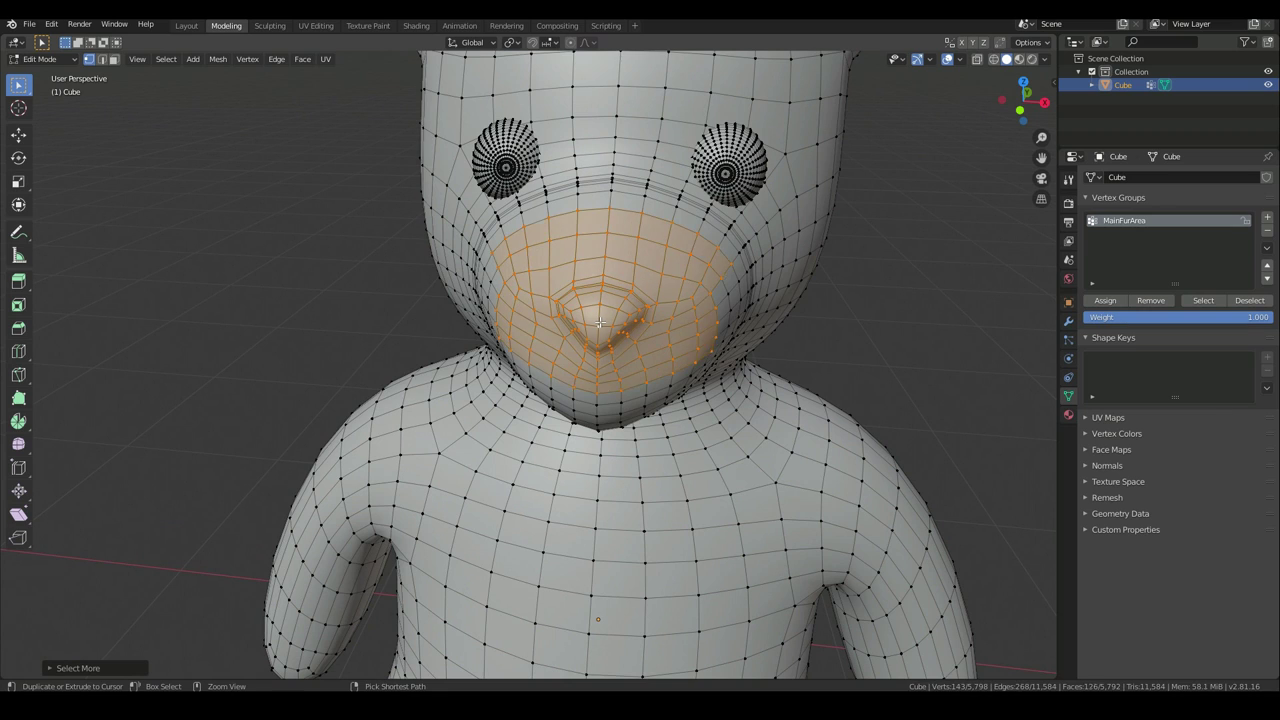
{"action": "middle_click_drag", "start_coordinate": [758, 342], "coordinate": [655, 316]}
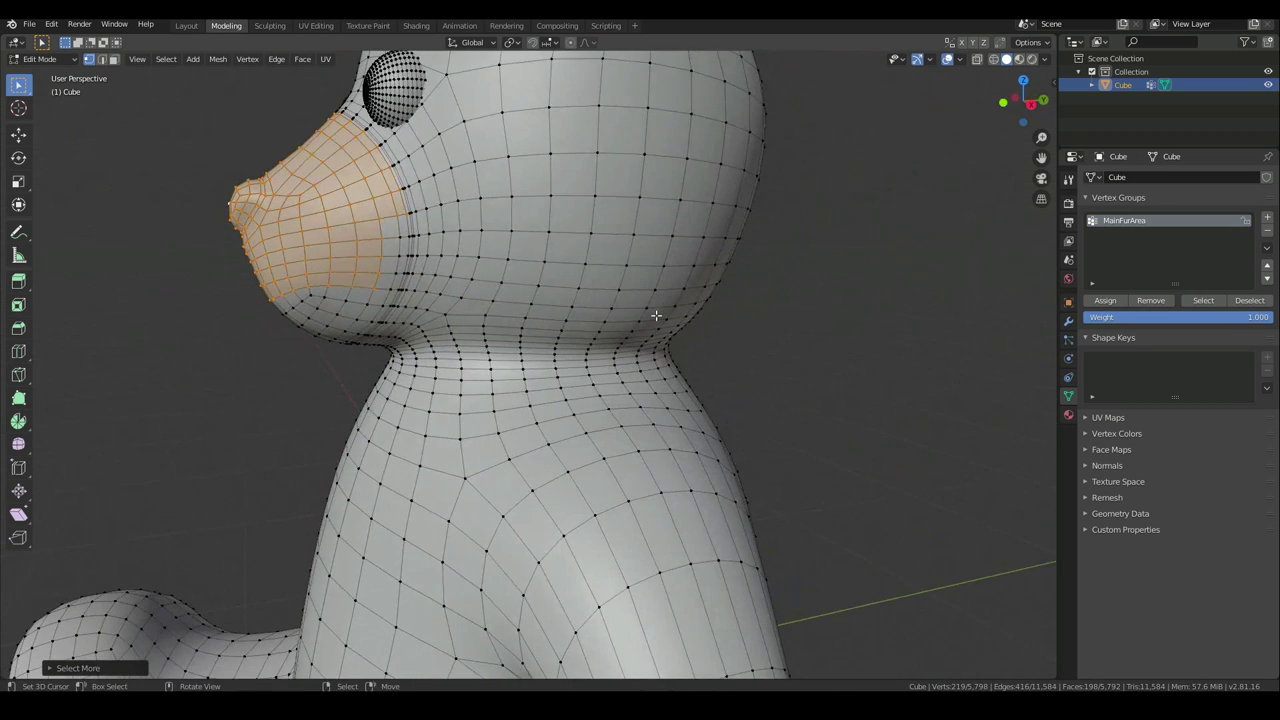
Enable X-ray in the right side view and box-select the front part of the muzzle through the mesh
{"action": "middle_click_drag", "start_coordinate": [331, 304], "coordinate": [349, 286]}
{"action": "key", "text": "KP_3"}
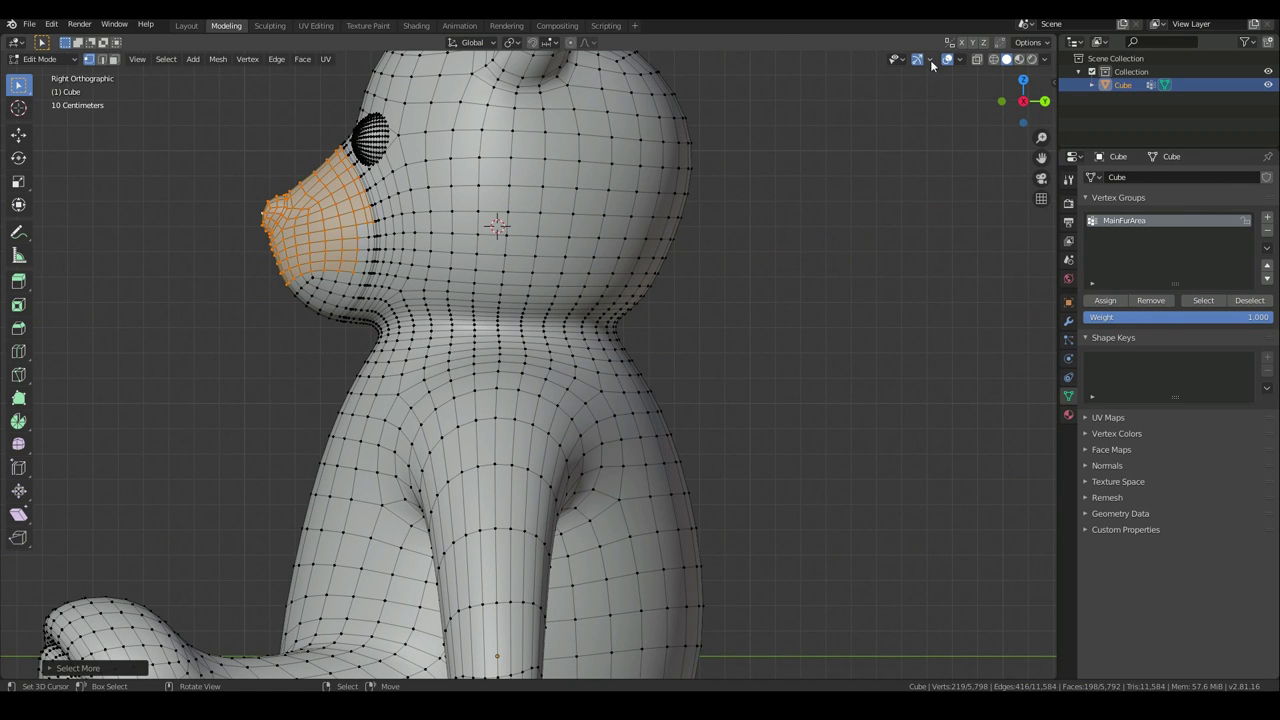
{"action": "left_click", "coordinate": [977, 59]}
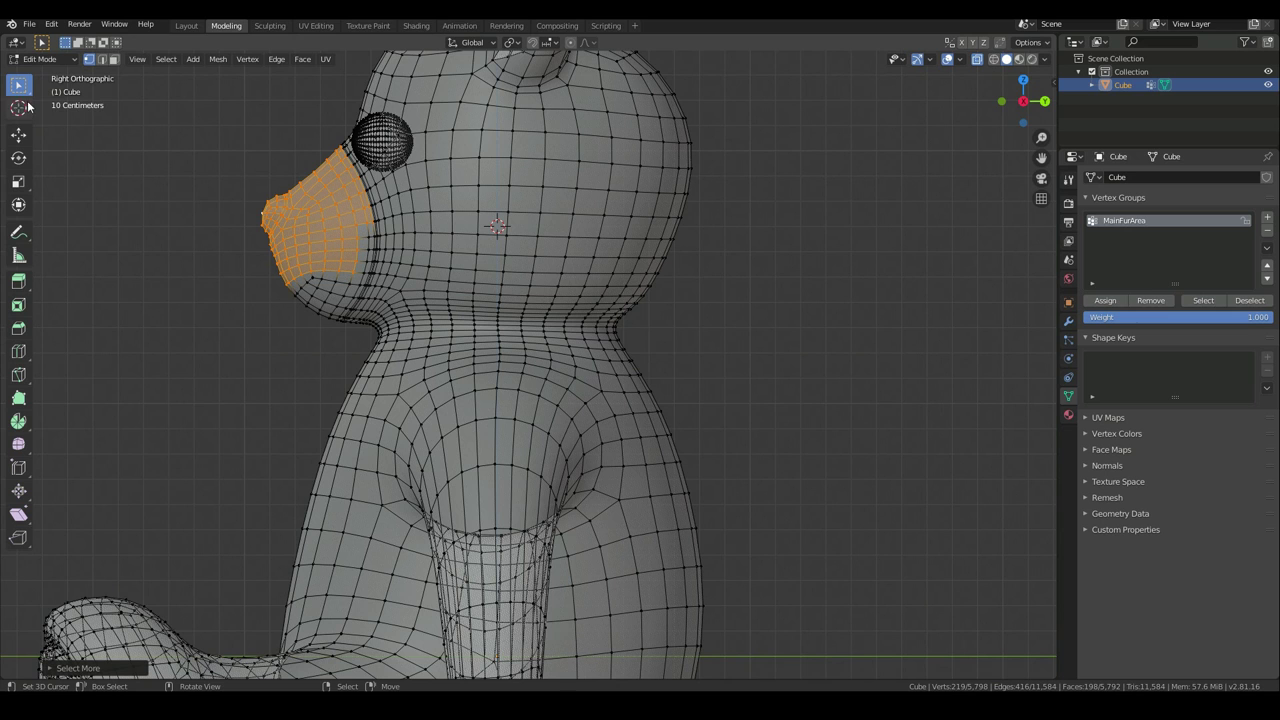
{"action": "left_click_drag", "start_coordinate": [207, 138], "coordinate": [345, 356]}
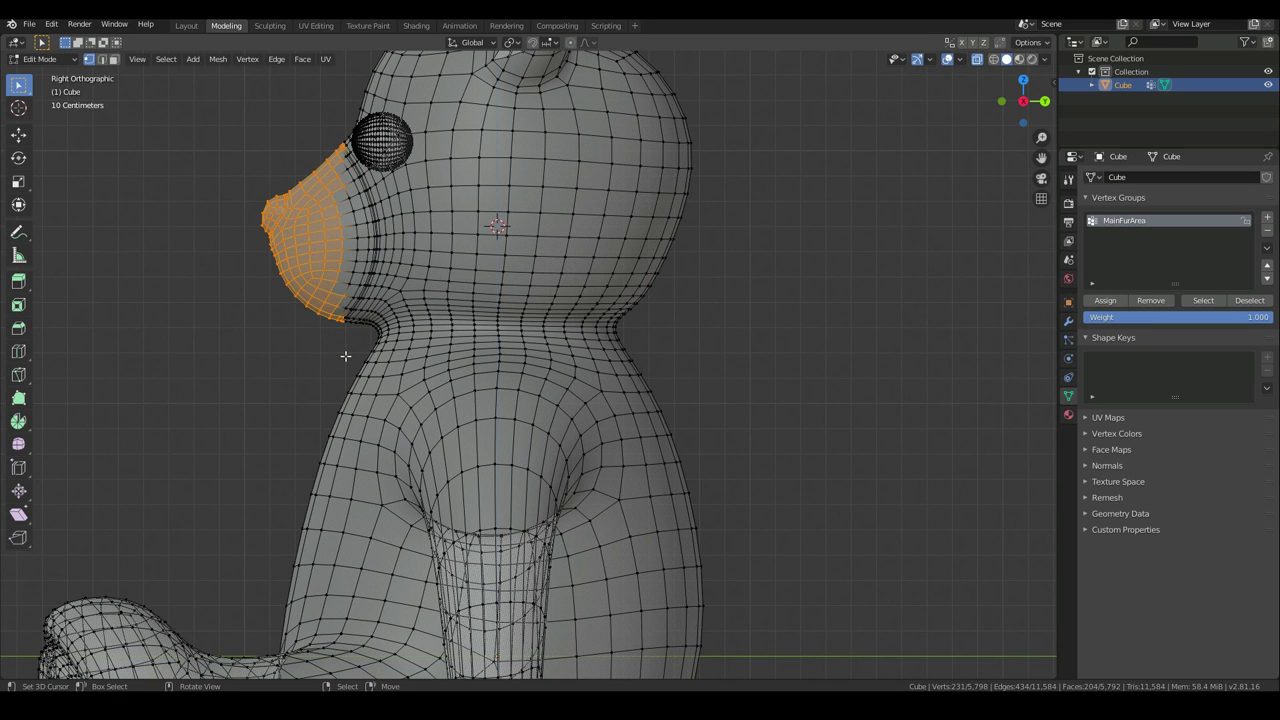
{"action": "key", "text": "alt+a"}
{"action": "left_click_drag", "start_coordinate": [214, 142], "coordinate": [314, 334]}
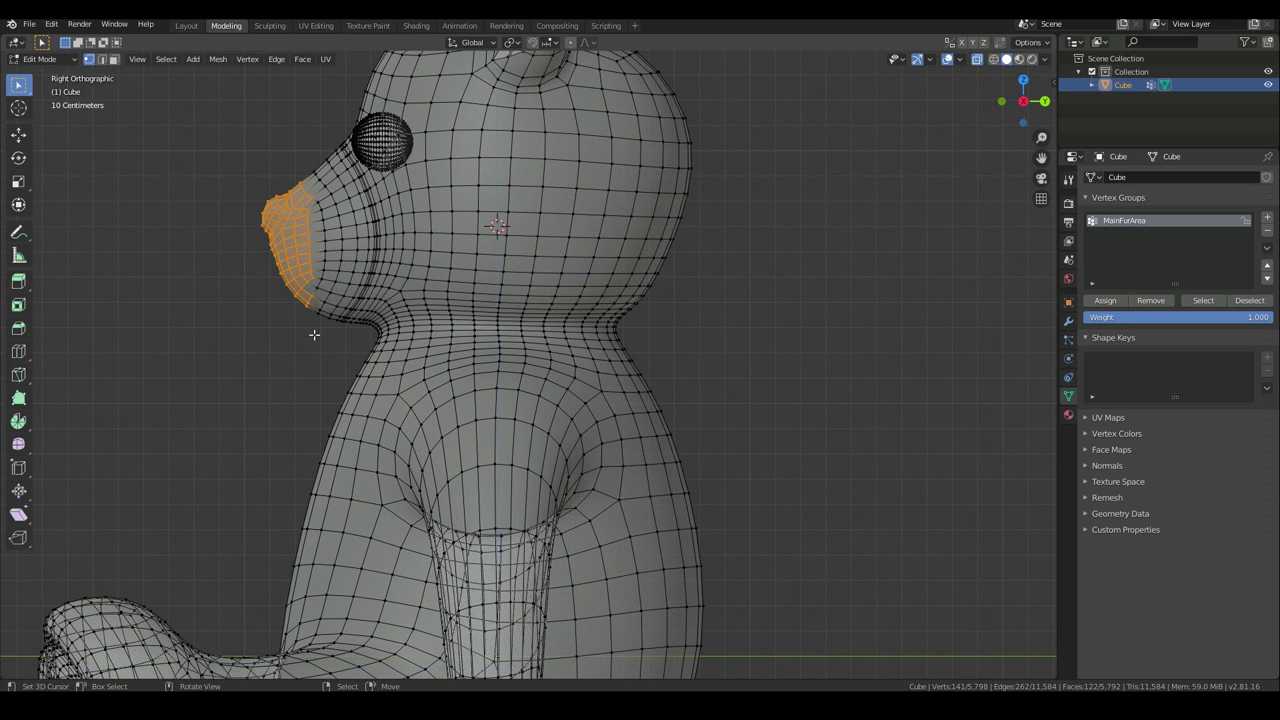
Extend the muzzle selection by circle-selecting the next vertices along its rear edge
{"action": "scroll", "coordinate": [314, 334], "scroll_direction": "up", "scroll_amount": 4}
{"action": "scroll", "coordinate": [502, 479], "scroll_direction": "down", "scroll_amount": 2}
{"action": "key", "text": "c"}
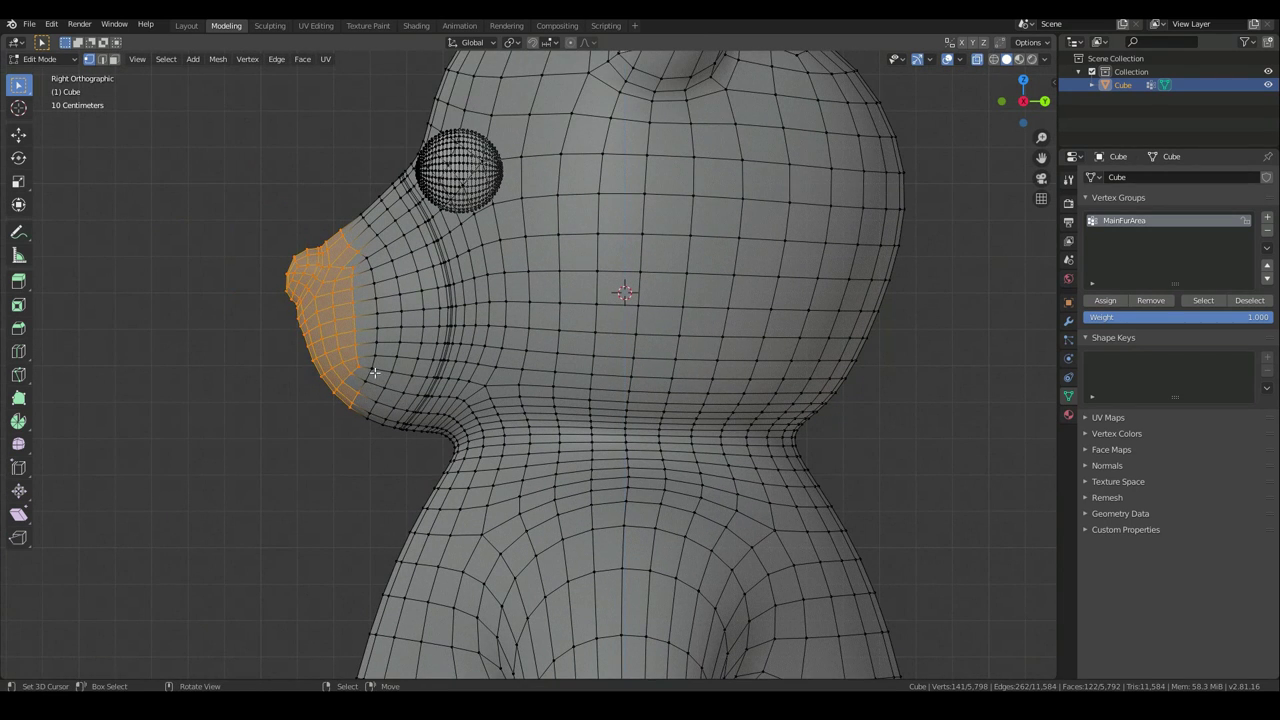
{"action": "mouse_move", "coordinate": [355, 384]}
{"action": "left_mouse_down"}
{"action": "mouse_move", "coordinate": [370, 370]}
{"action": "mouse_move", "coordinate": [368, 278]}
{"action": "mouse_move", "coordinate": [332, 240]}
{"action": "left_mouse_up"}
{"action": "right_click", "coordinate": [274, 214]}
{"action": "middle_click_drag", "start_coordinate": [274, 214], "coordinate": [357, 220]}
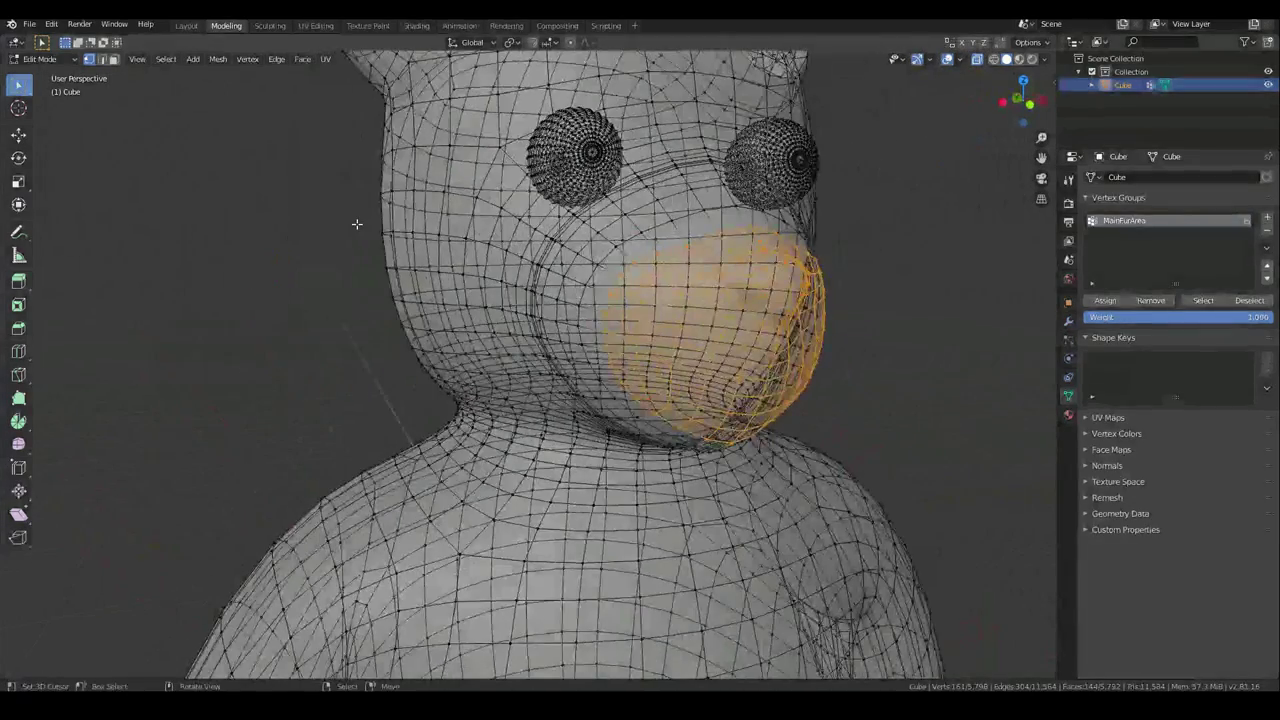
Disable X-ray, grow the selection until it covers the whole muzzle and remove it from the MainFurArea vertex group
{"action": "key", "text": "KP_1"}
{"action": "left_click", "coordinate": [977, 59]}
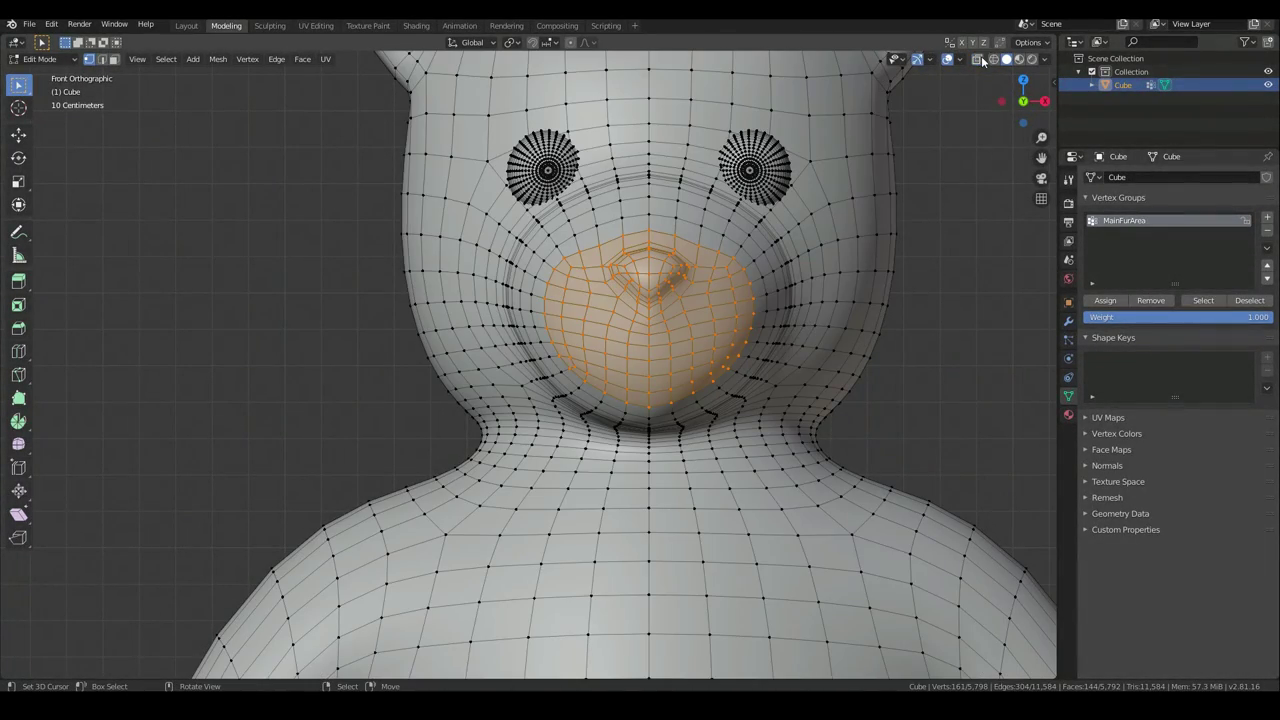
{"action": "key", "text": "ctrl+KP_Add"}
{"action": "key", "text": "ctrl+KP_Add"}
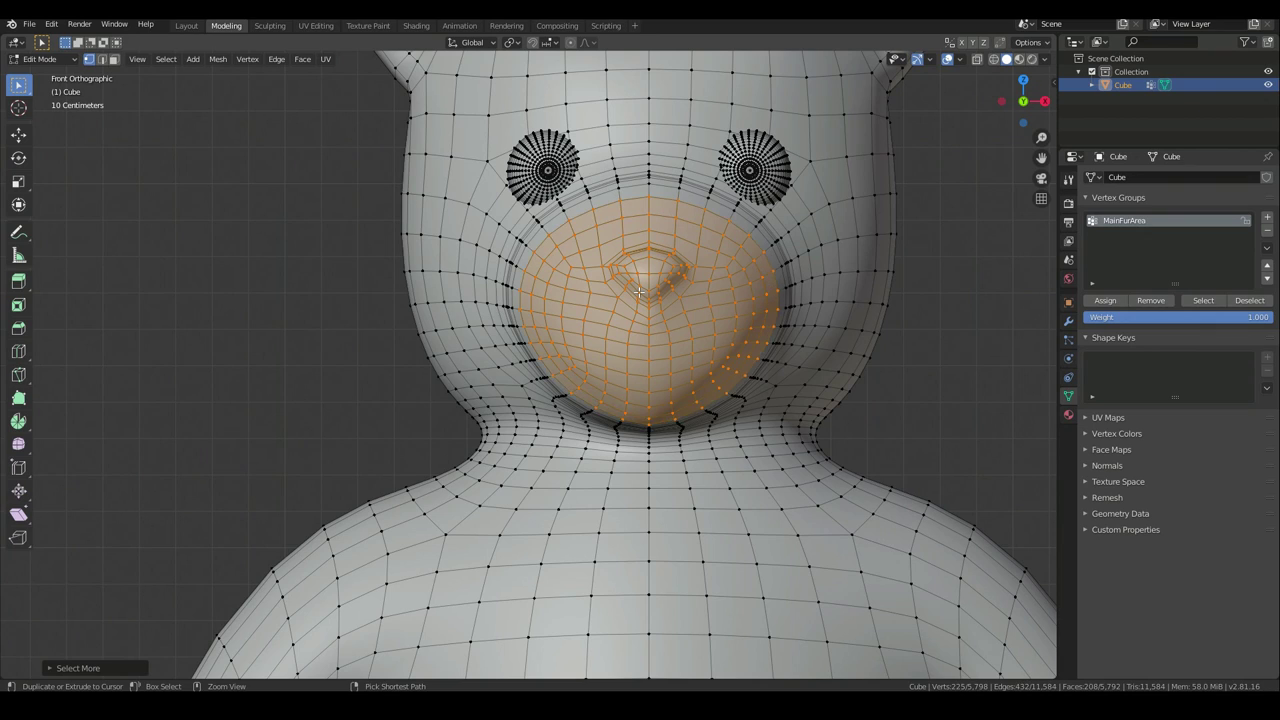
{"action": "key", "text": "ctrl+KP_Add"}
{"action": "scroll", "coordinate": [639, 292], "scroll_direction": "down", "scroll_amount": 1}
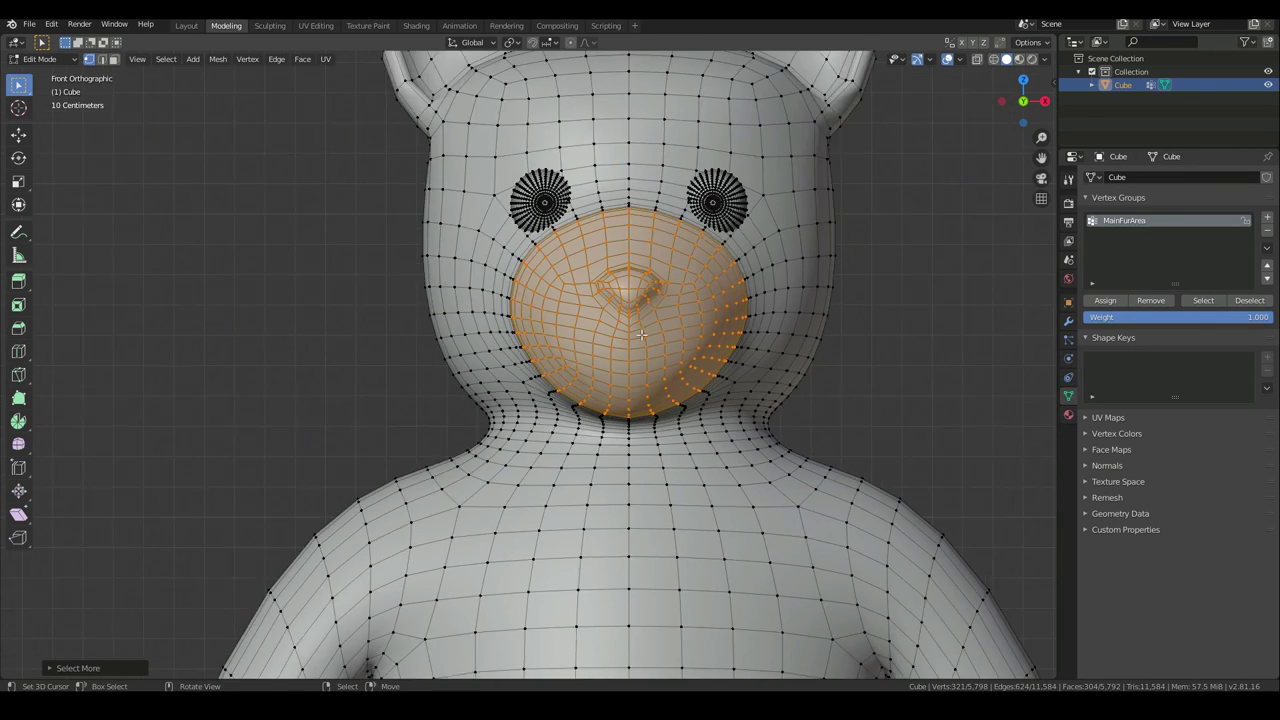
{"action": "middle_click_drag", "start_coordinate": [690, 392], "coordinate": [515, 402]}
{"action": "key", "text": "KP_3"}
{"action": "scroll", "coordinate": [515, 402], "scroll_direction": "up", "scroll_amount": 2}
{"action": "scroll", "coordinate": [514, 401], "scroll_direction": "down", "scroll_amount": 2}
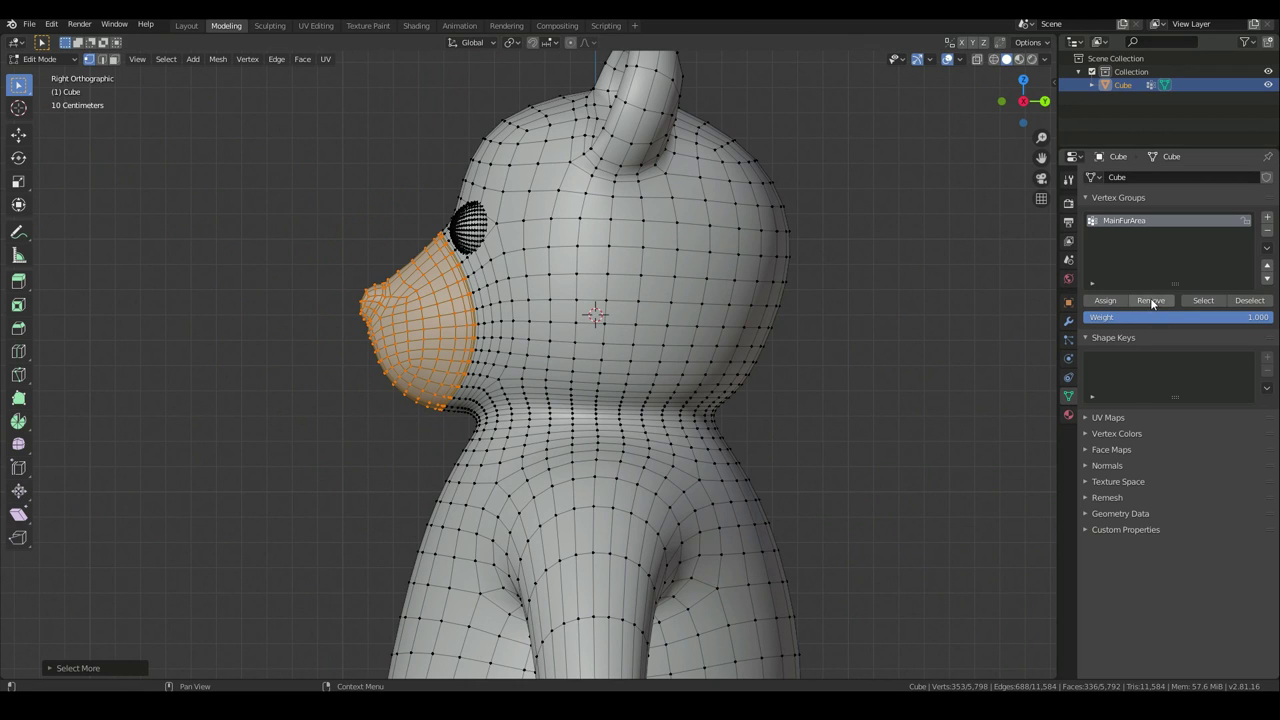
{"action": "left_click", "coordinate": [1151, 304]}
Select the inner surfaces of both ears by growing the selection from a central vertex in each ear
{"action": "scroll", "coordinate": [498, 327], "scroll_direction": "down", "scroll_amount": 4}
{"action": "middle_click_drag", "start_coordinate": [463, 340], "coordinate": [584, 349]}
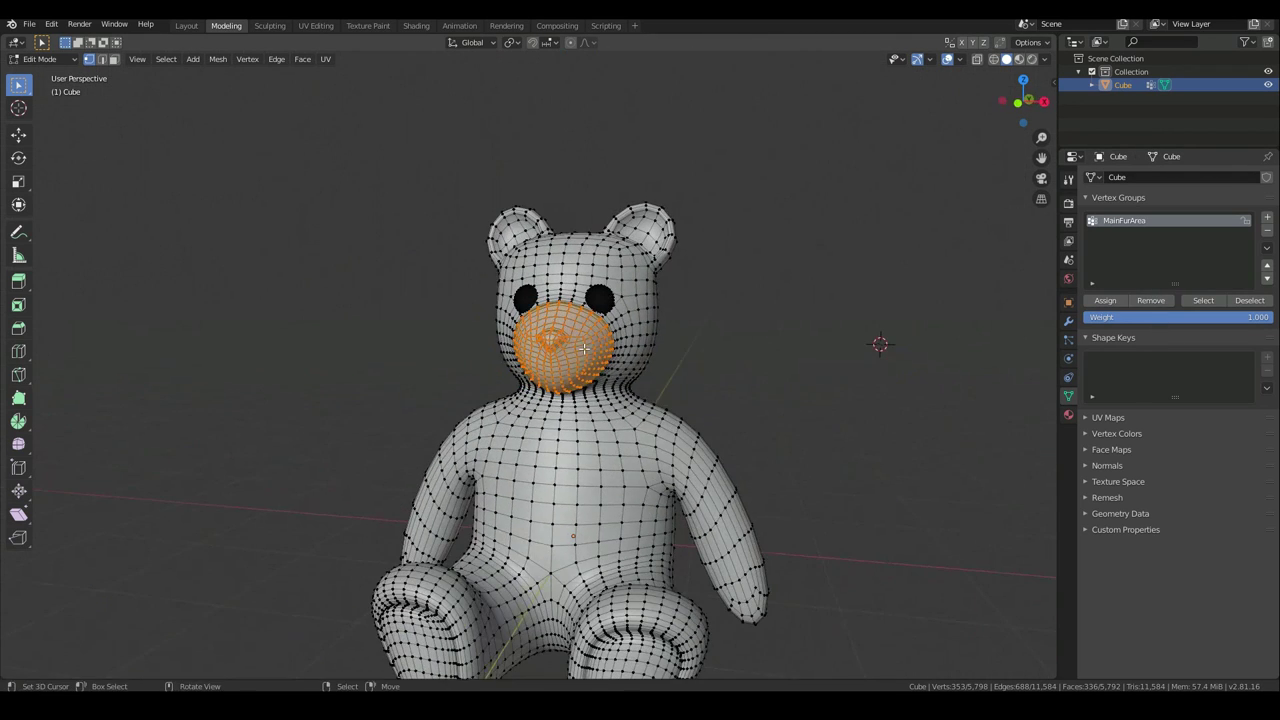
{"action": "middle_click_drag", "start_coordinate": [611, 296], "coordinate": [568, 439], "text": "shift"}
{"action": "scroll", "coordinate": [568, 439], "scroll_direction": "up", "scroll_amount": 4}
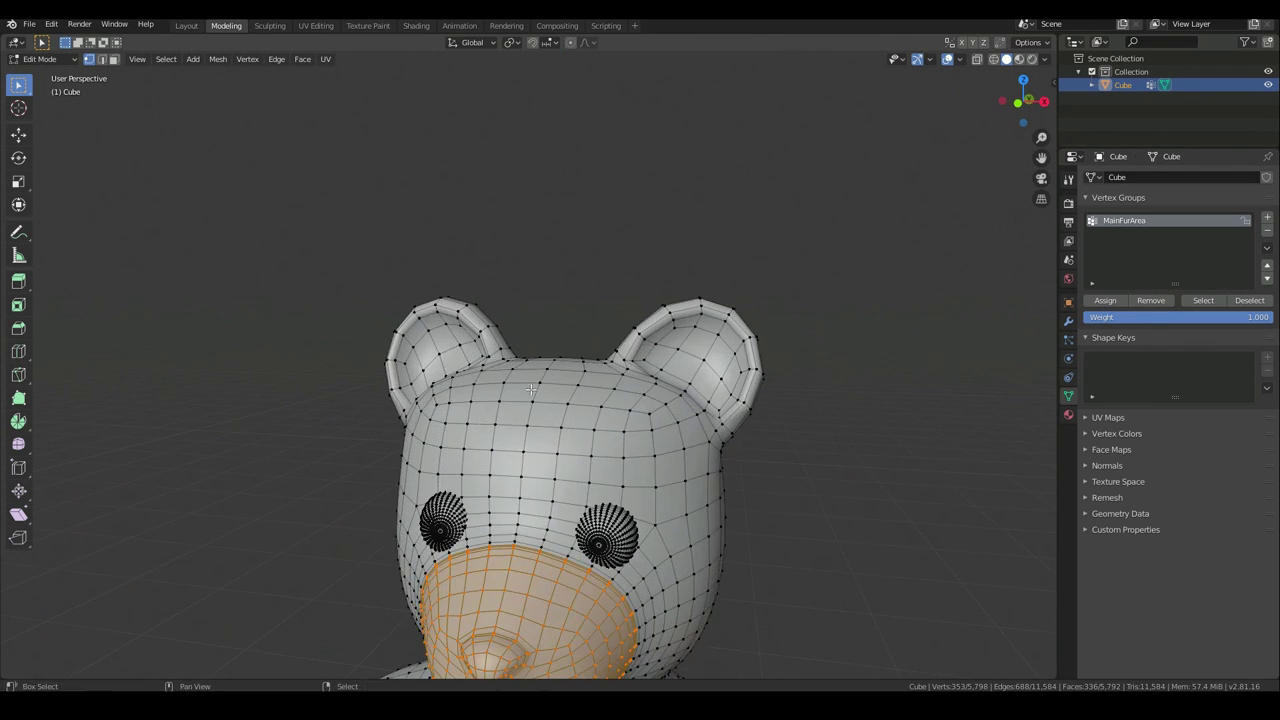
{"action": "right_click", "coordinate": [703, 359]}
{"action": "right_click", "coordinate": [421, 373], "text": "shift"}
{"action": "middle_click_drag", "start_coordinate": [421, 373], "coordinate": [460, 371]}
{"action": "key", "text": "ctrl+KP_Add"}
{"action": "key", "text": "ctrl+KP_Add"}
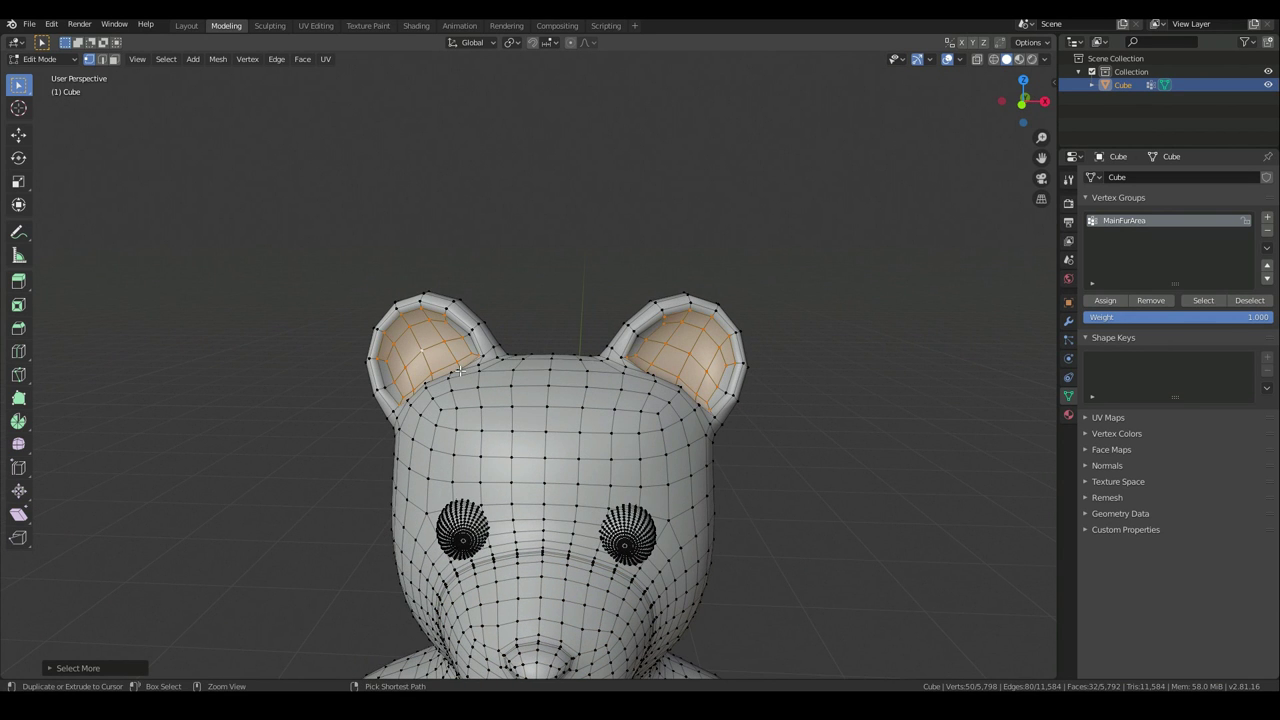
Add the missing edge vertices of both inner ears to the selection and remove them from the MainFurArea vertex group
{"action": "scroll", "coordinate": [679, 409], "scroll_direction": "up", "scroll_amount": 4}
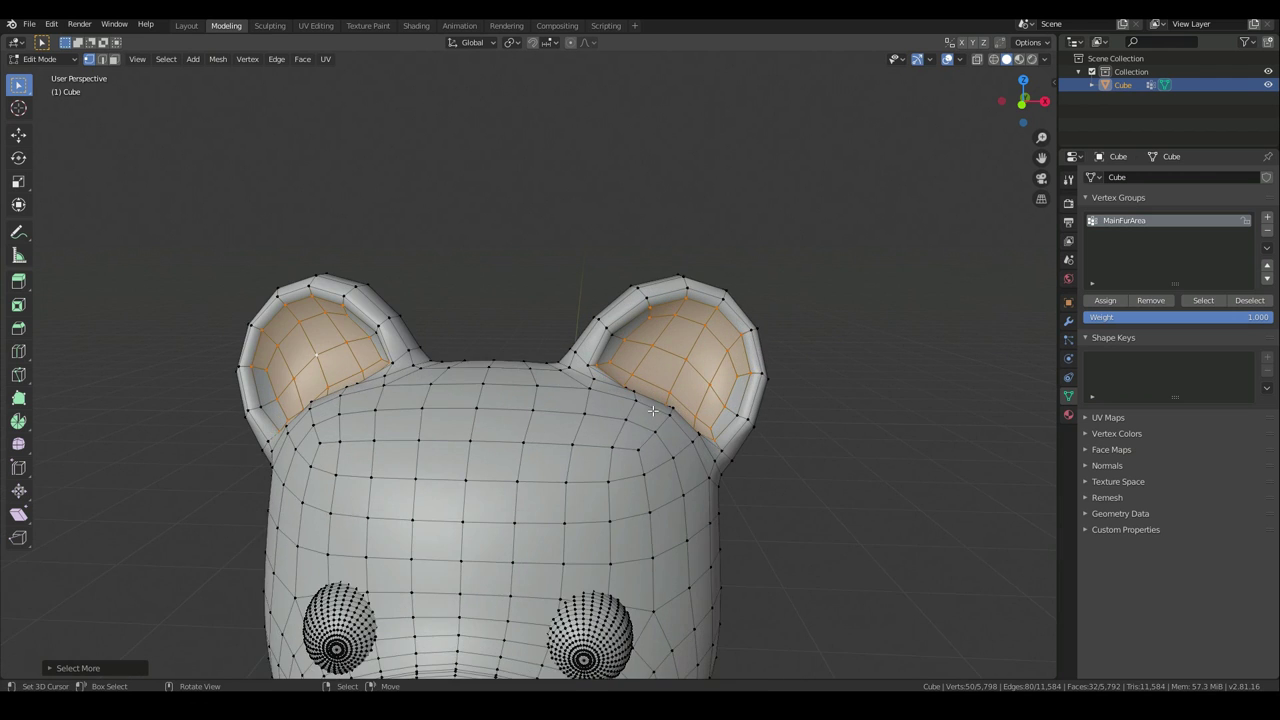
{"action": "middle_click_drag", "start_coordinate": [679, 409], "coordinate": [270, 331]}
{"action": "key", "text": "KP_1"}
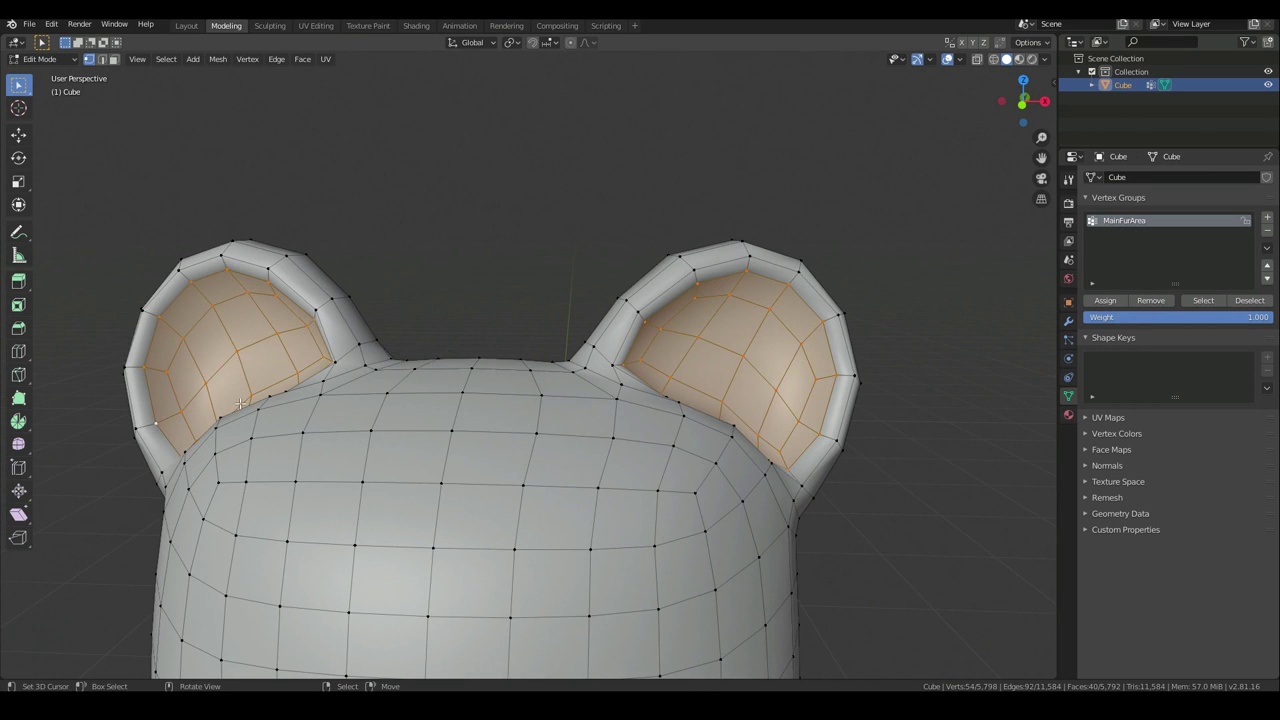
{"action": "scroll", "coordinate": [452, 395], "scroll_direction": "down", "scroll_amount": 2}
{"action": "scroll", "coordinate": [630, 440], "scroll_direction": "down", "scroll_amount": 5}
Clear the selection and select the MainFurArea vertices to check the group's coverage on the ears, muzzle and soles
{"action": "key", "text": "alt+a"}
{"action": "scroll", "coordinate": [646, 391], "scroll_direction": "down", "scroll_amount": 3}
{"action": "scroll", "coordinate": [710, 459], "scroll_direction": "up", "scroll_amount": 2}
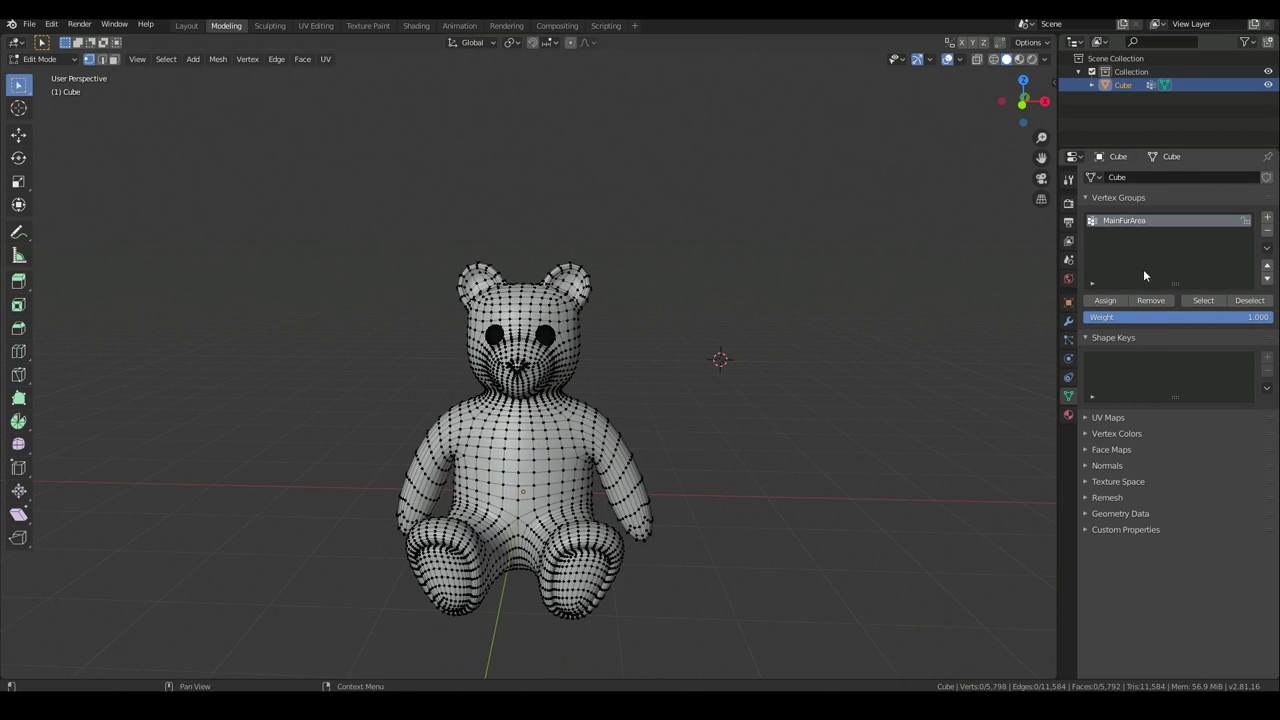
{"action": "left_click", "coordinate": [1196, 302]}
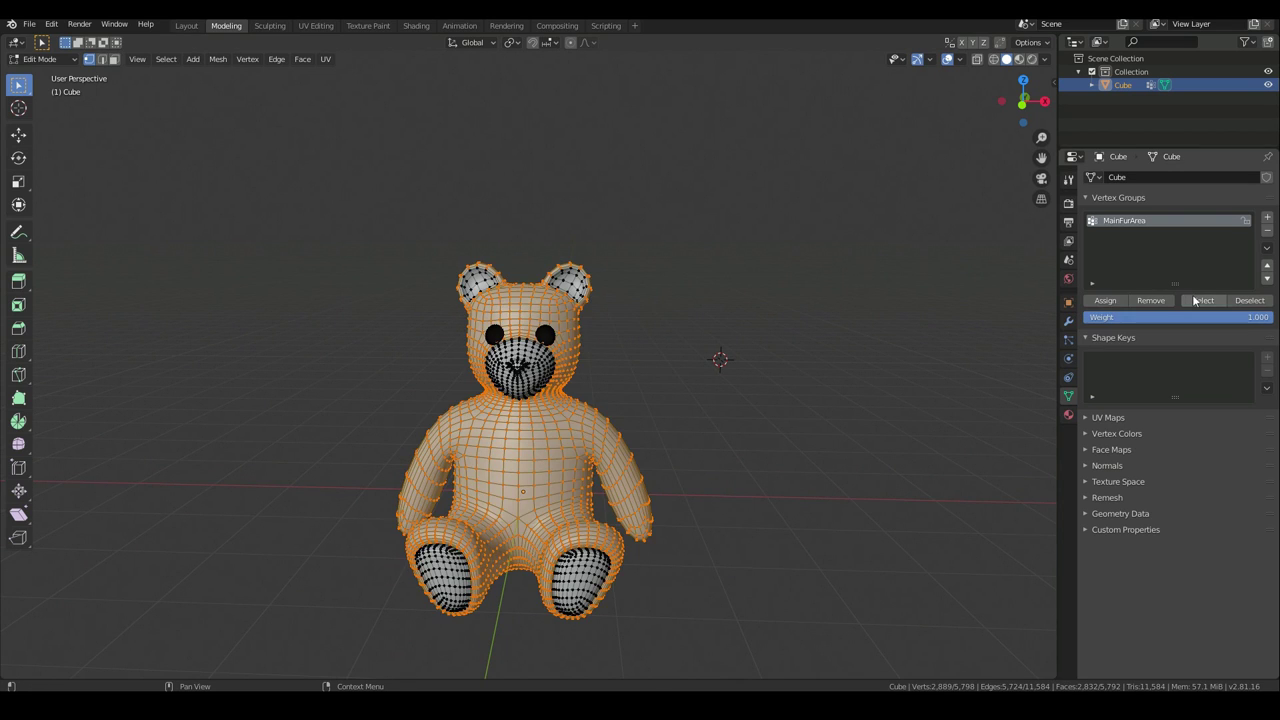
{"action": "middle_click_drag", "start_coordinate": [746, 457], "coordinate": [675, 455]}
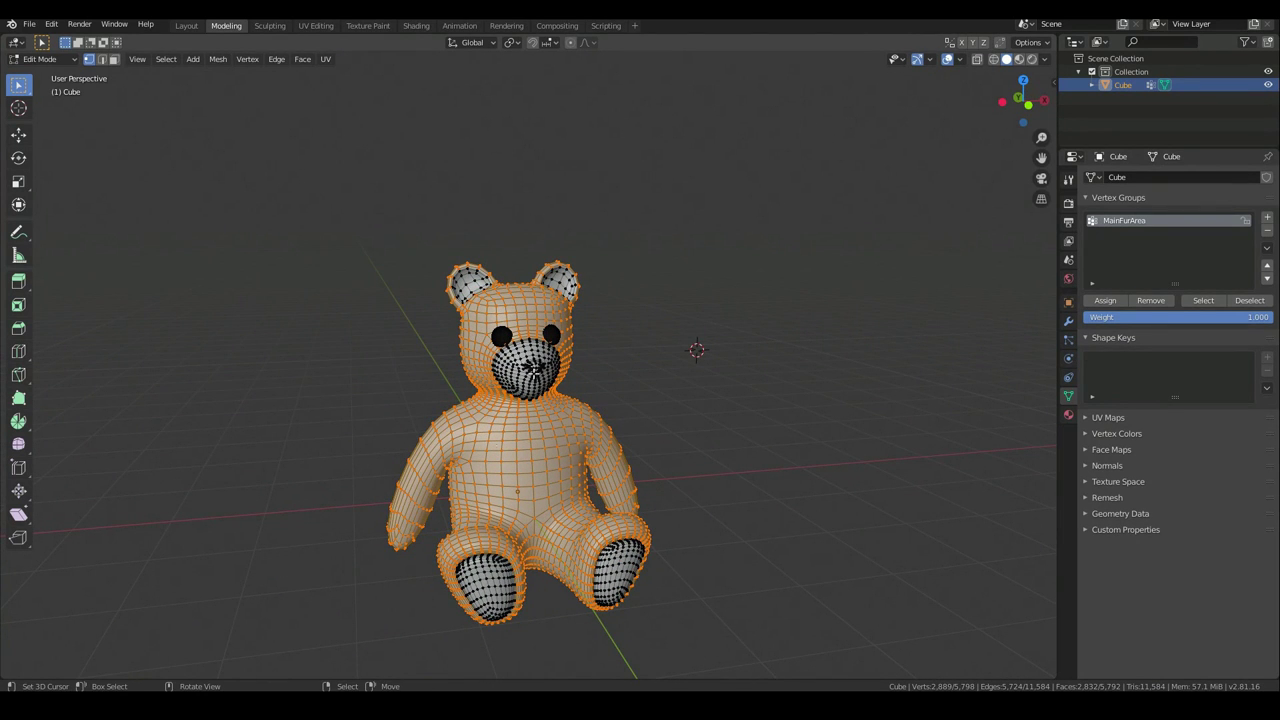
{"action": "scroll", "coordinate": [480, 366], "scroll_direction": "up", "scroll_amount": 3}
{"action": "middle_click_drag", "start_coordinate": [624, 432], "coordinate": [640, 356], "text": "shift"}
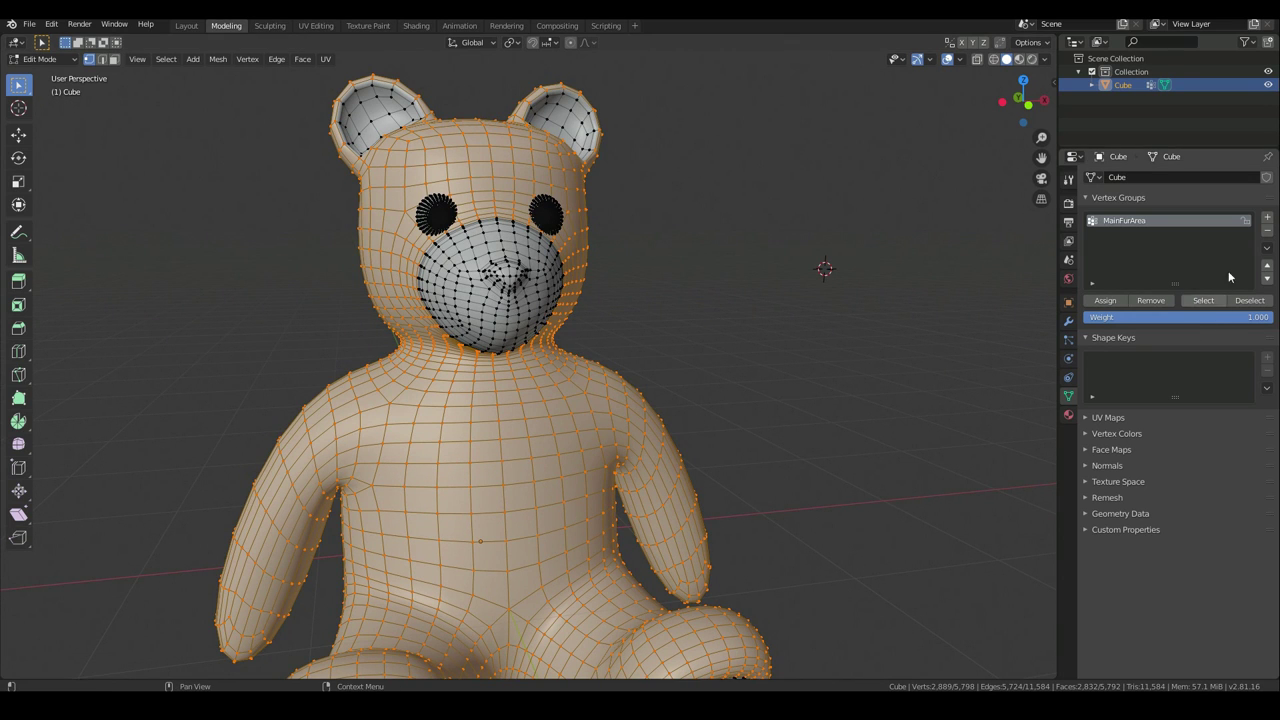
Add a second vertex group and name it SecondaryFurArea
{"action": "left_click", "coordinate": [1267, 217]}
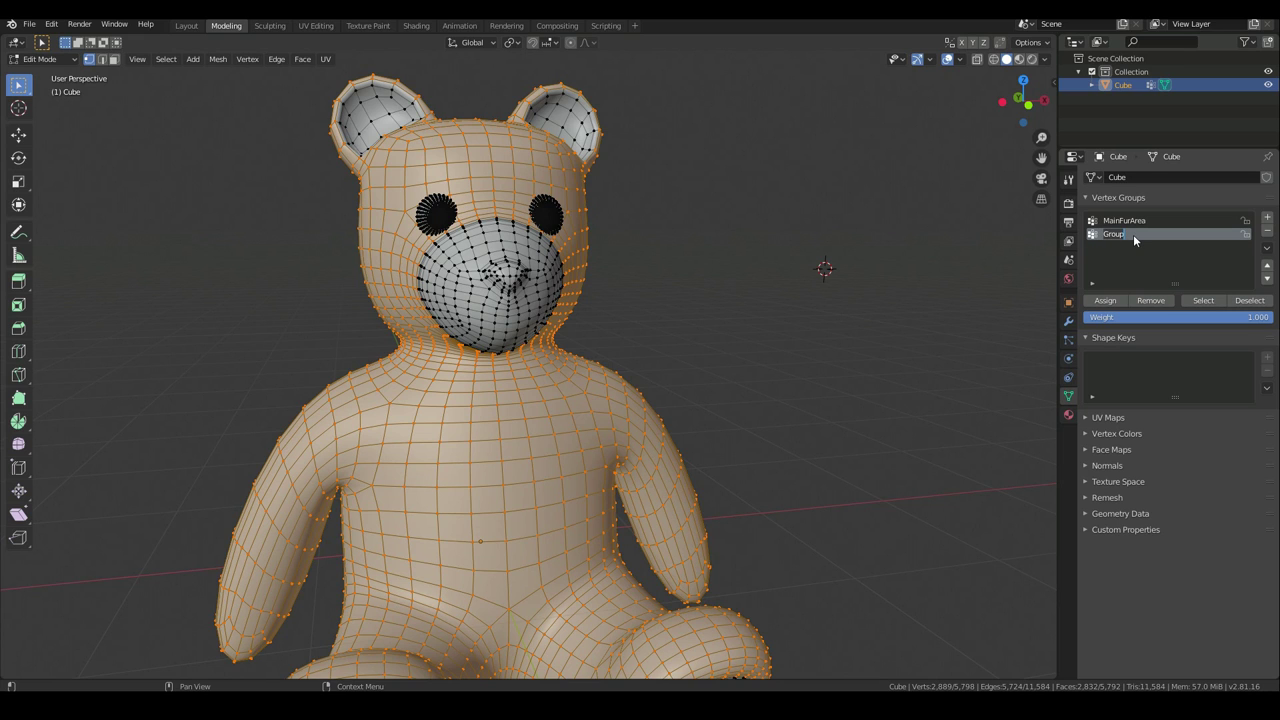
{"action": "type", "text": "Fu"}
{"action": "middle_click_drag", "start_coordinate": [710, 352], "coordinate": [829, 394]}
{"action": "scroll", "coordinate": [697, 397], "scroll_direction": "down", "scroll_amount": 5}
{"action": "scroll", "coordinate": [672, 440], "scroll_direction": "up", "scroll_amount": 2}
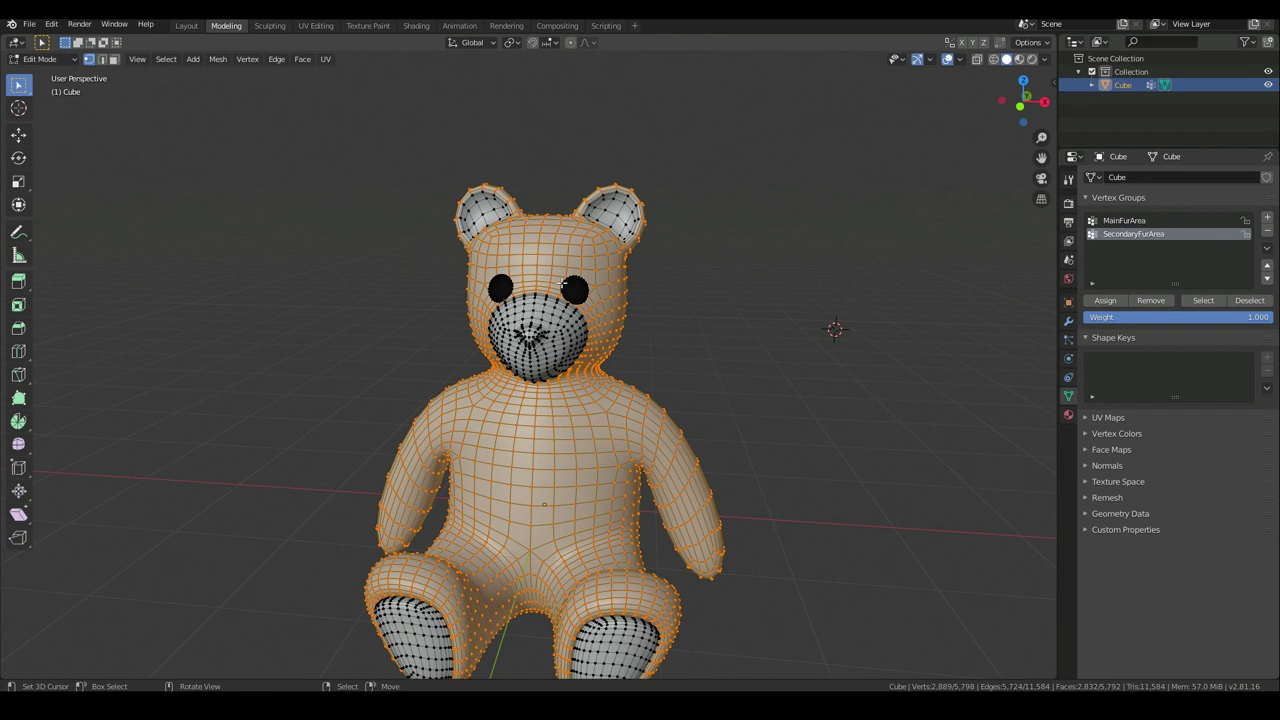
{"action": "scroll", "coordinate": [526, 310], "scroll_direction": "up", "scroll_amount": 2}
{"action": "scroll", "coordinate": [526, 310], "scroll_direction": "down", "scroll_amount": 3}
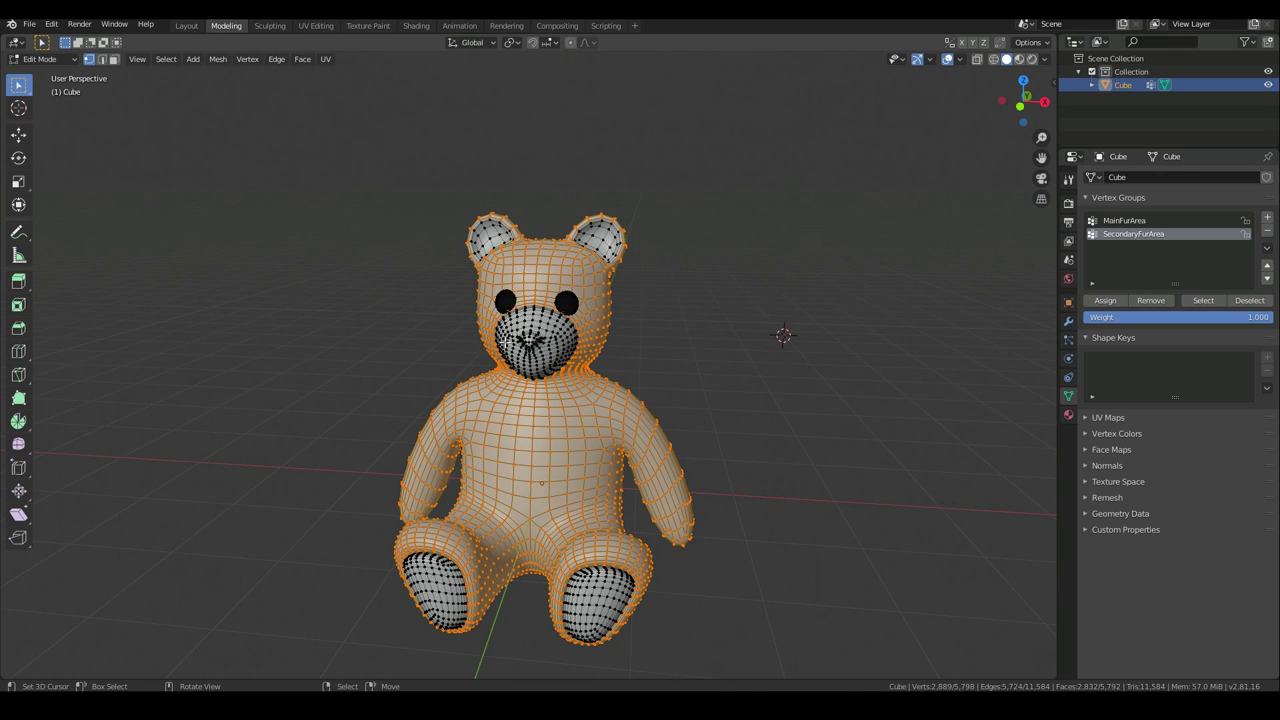
Invert the selection and assign the inverted vertices to the SecondaryFurArea vertex group
{"action": "key", "text": "ctrl+i"}
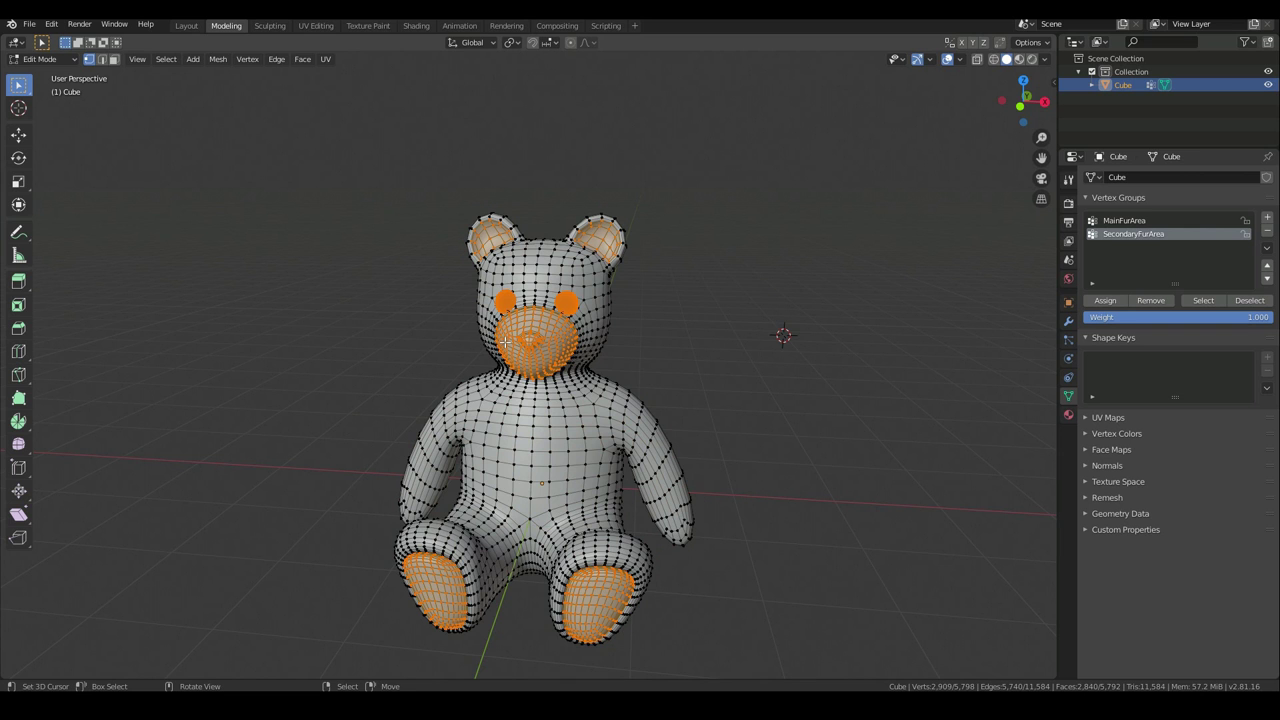
{"action": "scroll", "coordinate": [505, 342], "scroll_direction": "up", "scroll_amount": 3}
{"action": "scroll", "coordinate": [478, 326], "scroll_direction": "down", "scroll_amount": 3}
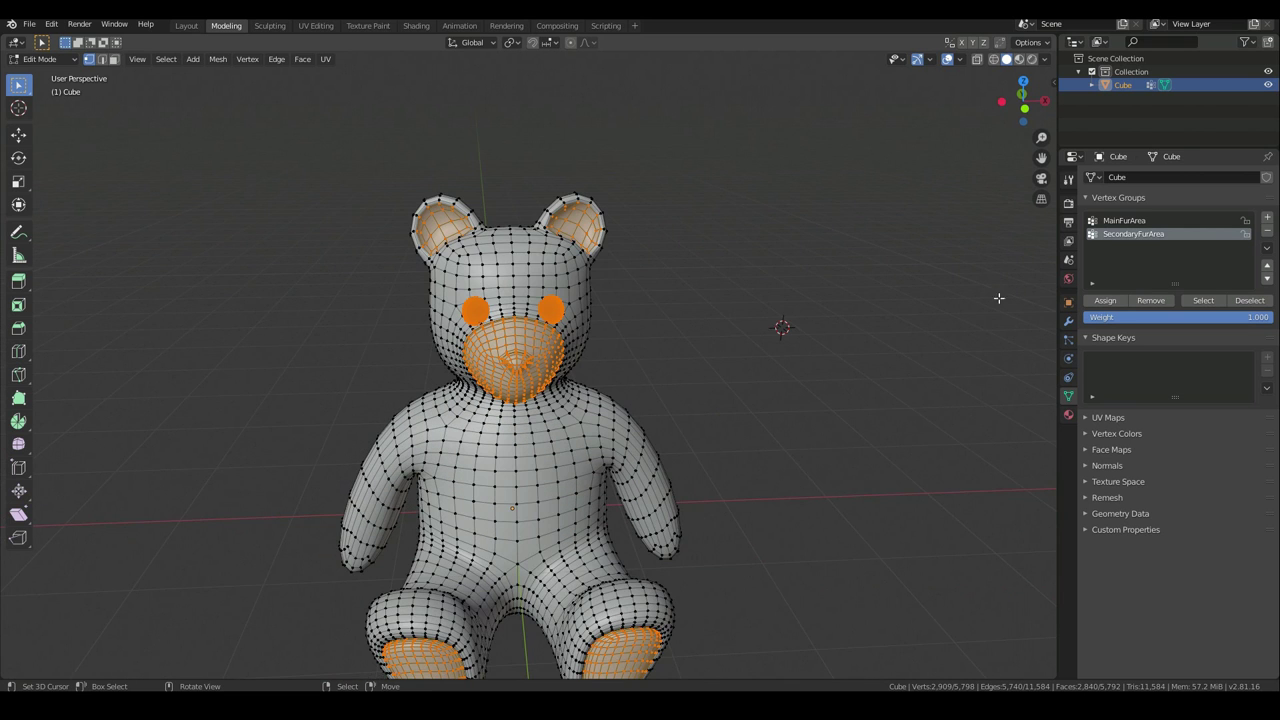
{"action": "left_click", "coordinate": [1105, 301]}
Clear the selection, select the linked geometry of both eyes and remove it from the SecondaryFurArea vertex group
{"action": "key", "text": "alt+a"}
{"action": "scroll", "coordinate": [588, 420], "scroll_direction": "up", "scroll_amount": 4}
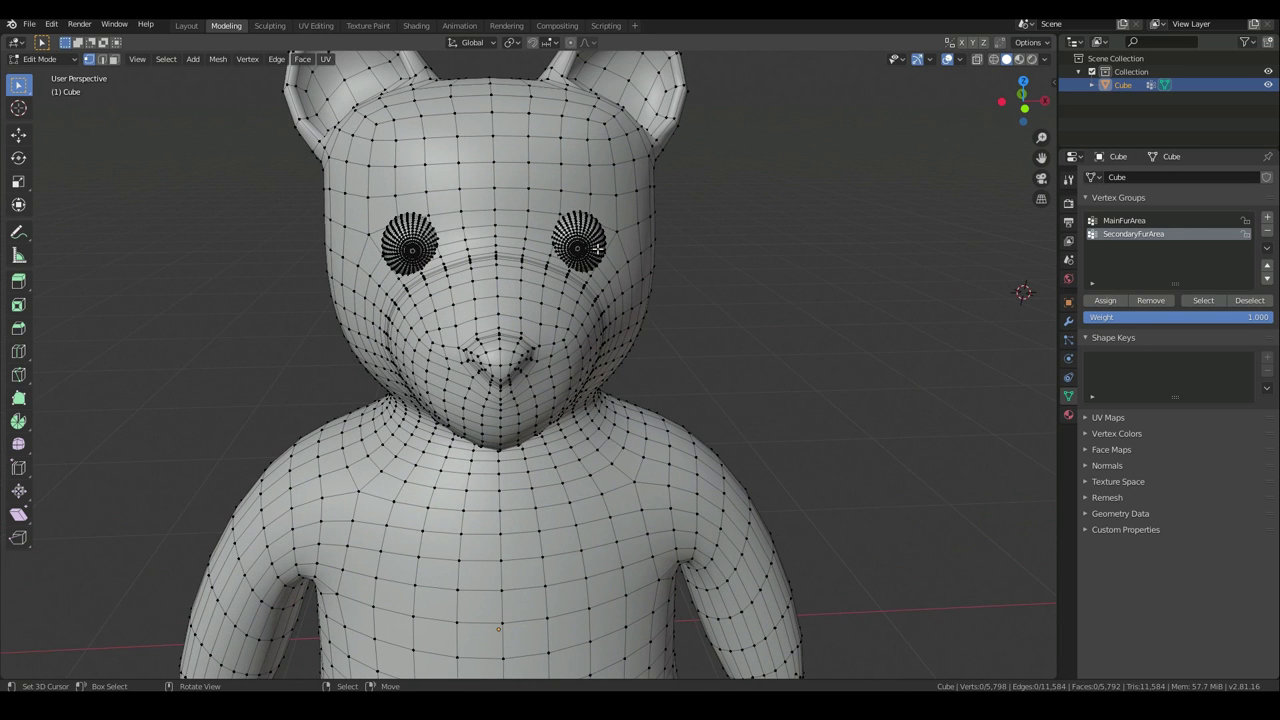
{"action": "key", "text": "l"}
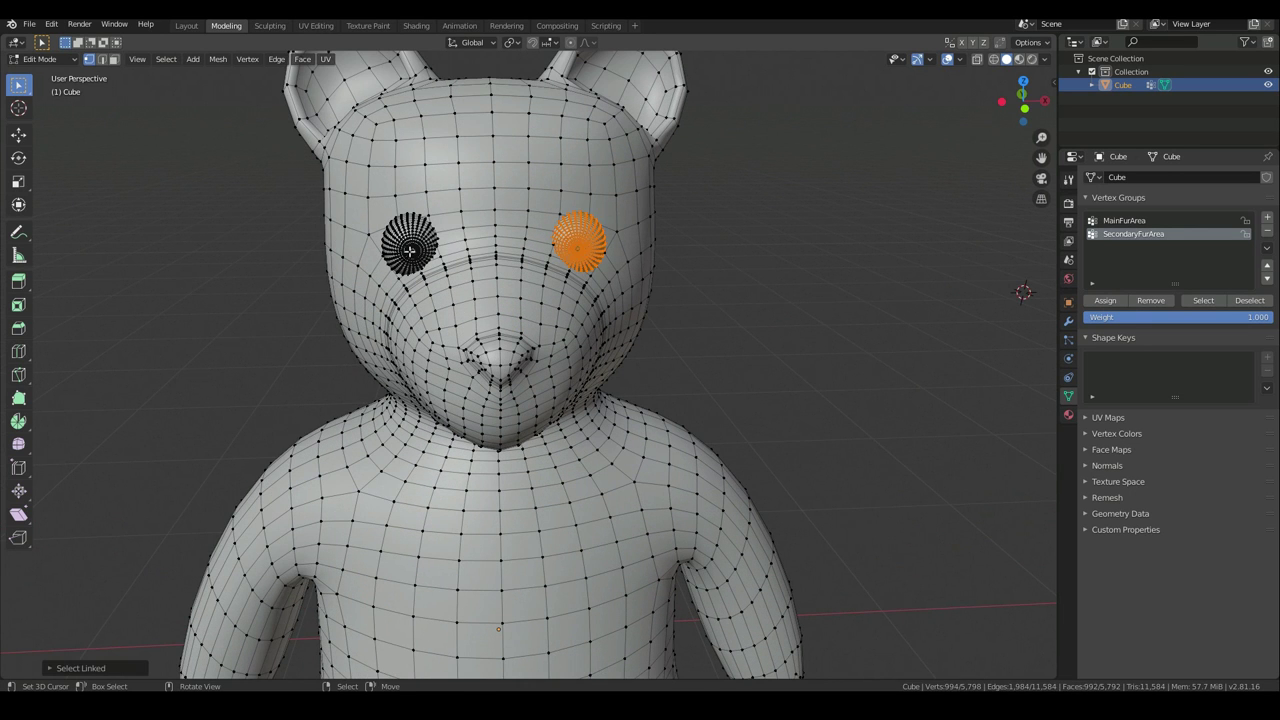
{"action": "key", "text": "l"}
{"action": "left_click", "coordinate": [1150, 300]}
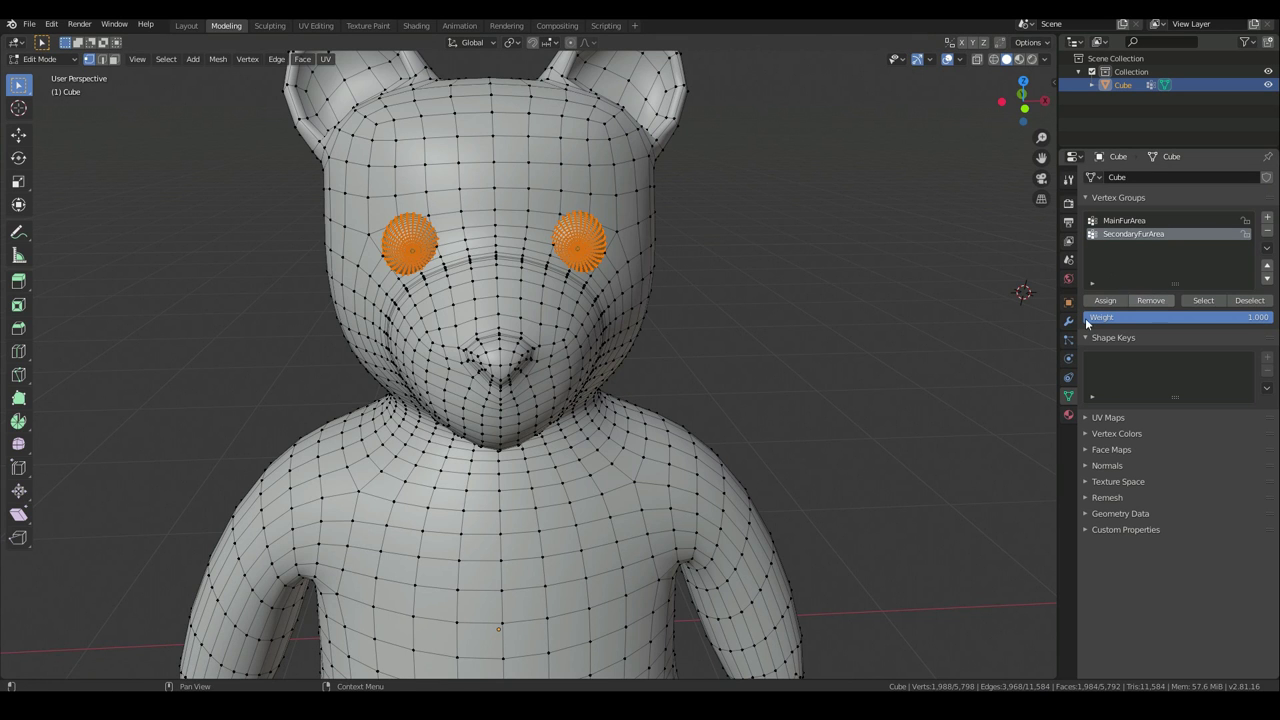
Select the whole nose by growing the selection from its central vertex and remove it from the SecondaryFurArea vertex group
{"action": "scroll", "coordinate": [420, 370], "scroll_direction": "up", "scroll_amount": 5}
{"action": "left_click", "coordinate": [404, 363]}
{"action": "key", "text": "ctrl+KP_Add"}
{"action": "key", "text": "ctrl+KP_Add"}
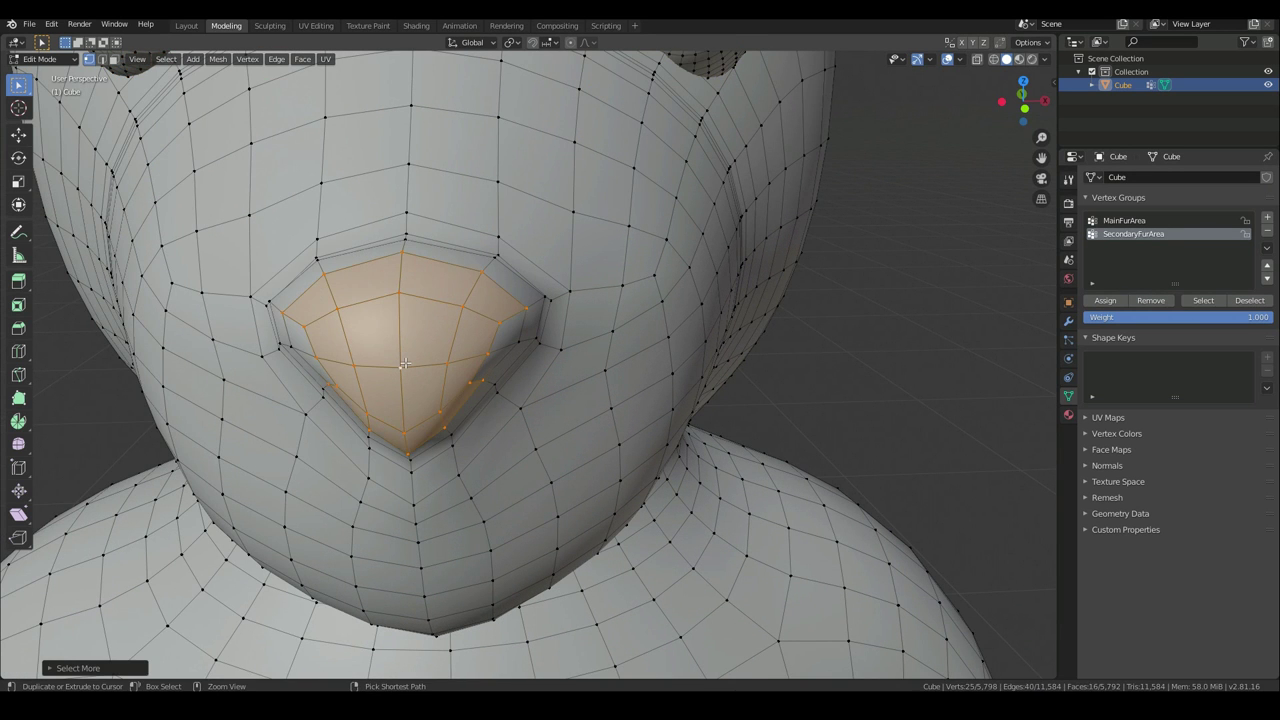
{"action": "middle_click_drag", "start_coordinate": [404, 363], "coordinate": [409, 402]}
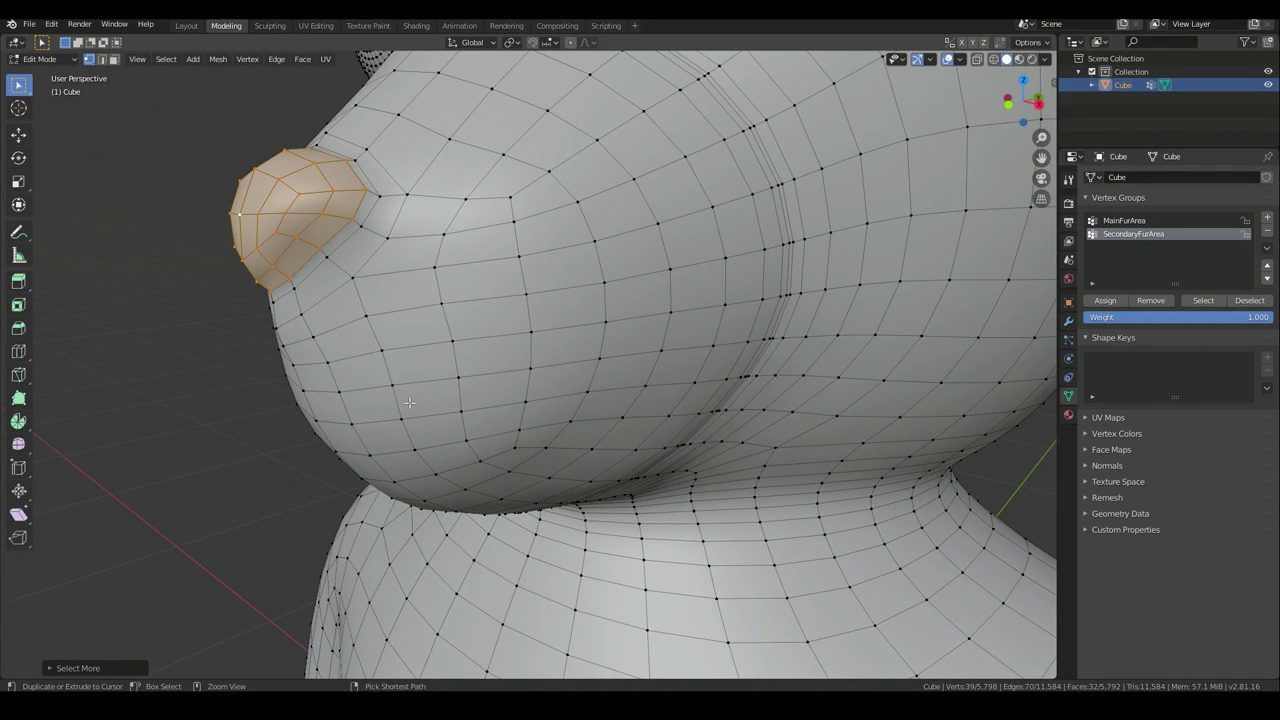
{"action": "key", "text": "ctrl+KP_Add"}
{"action": "left_click", "coordinate": [1151, 301]}
Clear the selection, select the SecondaryFurArea vertices to check the group's coverage and return to Object Mode
{"action": "scroll", "coordinate": [435, 410], "scroll_direction": "down", "scroll_amount": 5}
{"action": "middle_click_drag", "start_coordinate": [435, 410], "coordinate": [545, 416]}
{"action": "scroll", "coordinate": [545, 416], "scroll_direction": "down", "scroll_amount": 6}
{"action": "key", "text": "a"}
{"action": "key", "text": "alt+a"}
{"action": "left_click", "coordinate": [166, 59]}
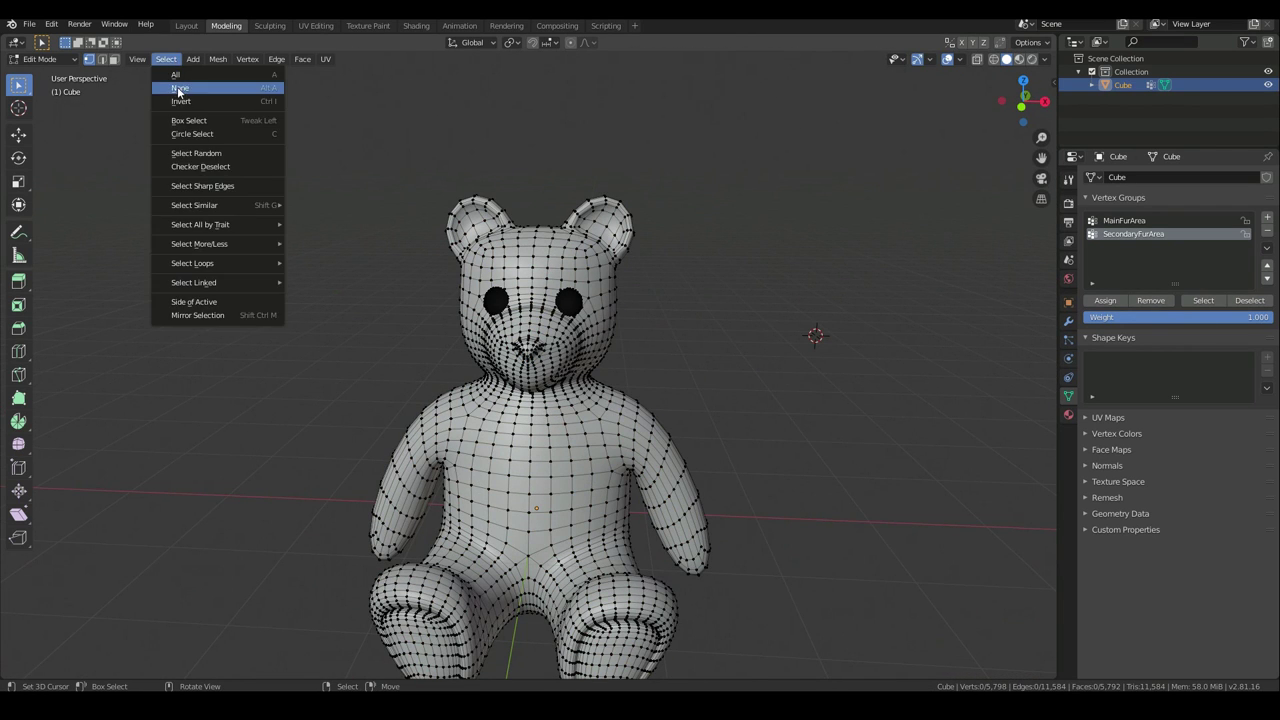
{"action": "left_click", "coordinate": [1186, 300]}
{"action": "middle_click_drag", "start_coordinate": [694, 409], "coordinate": [420, 476]}
{"action": "scroll", "coordinate": [389, 477], "scroll_direction": "up", "scroll_amount": 4}
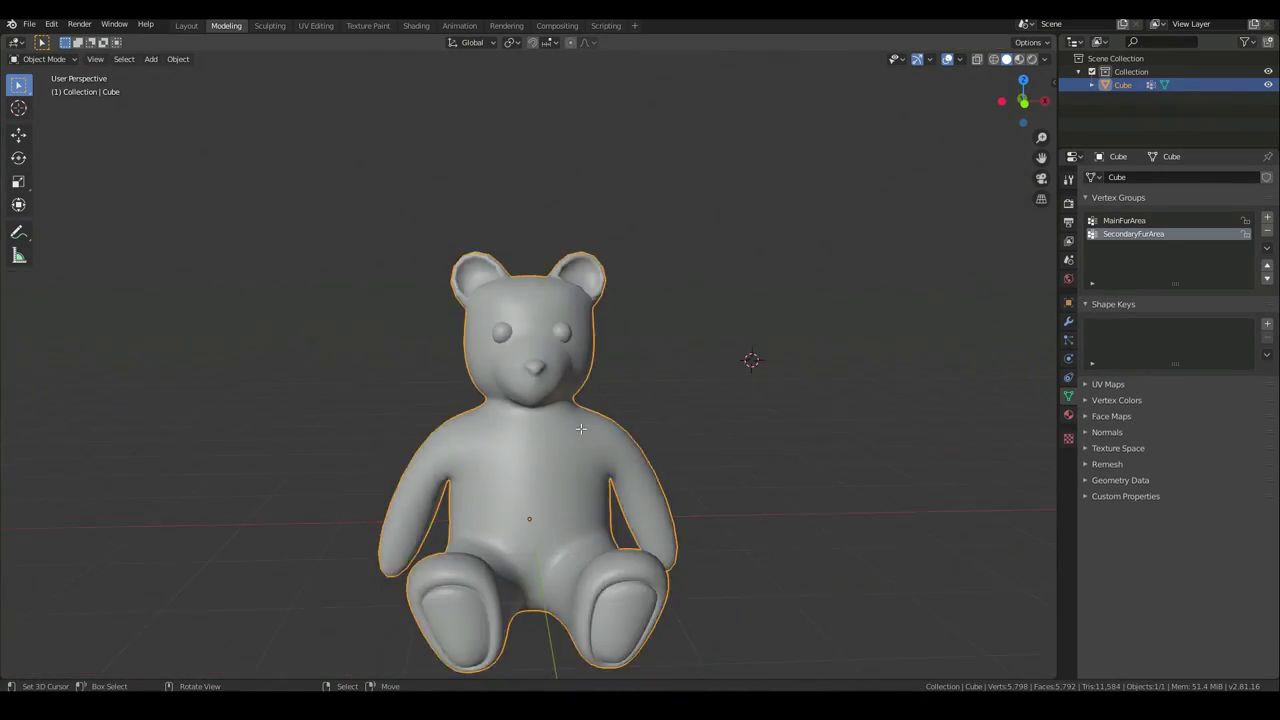
Save the bear file
{"action": "scroll", "coordinate": [581, 428], "scroll_direction": "down", "scroll_amount": 3}
{"action": "middle_click_drag", "start_coordinate": [544, 475], "coordinate": [274, 232]}
{"action": "left_click", "coordinate": [51, 24]}
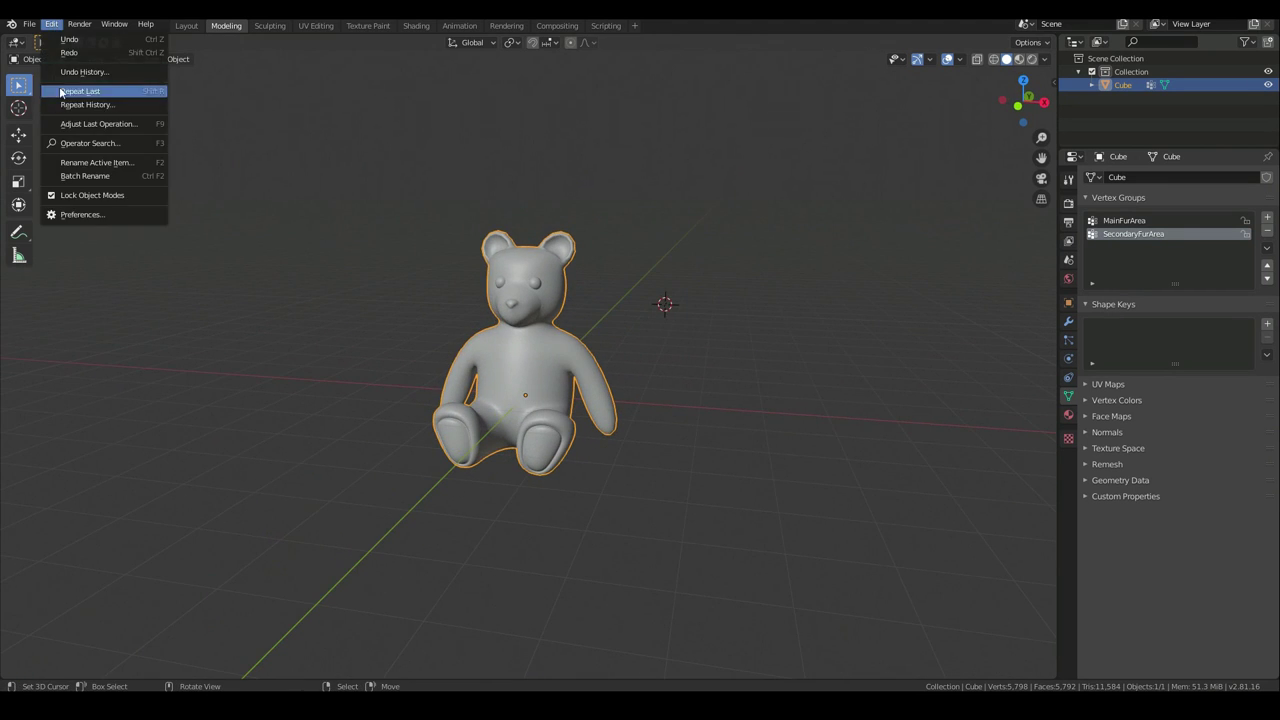
{"action": "mouse_move", "coordinate": [29, 25]}
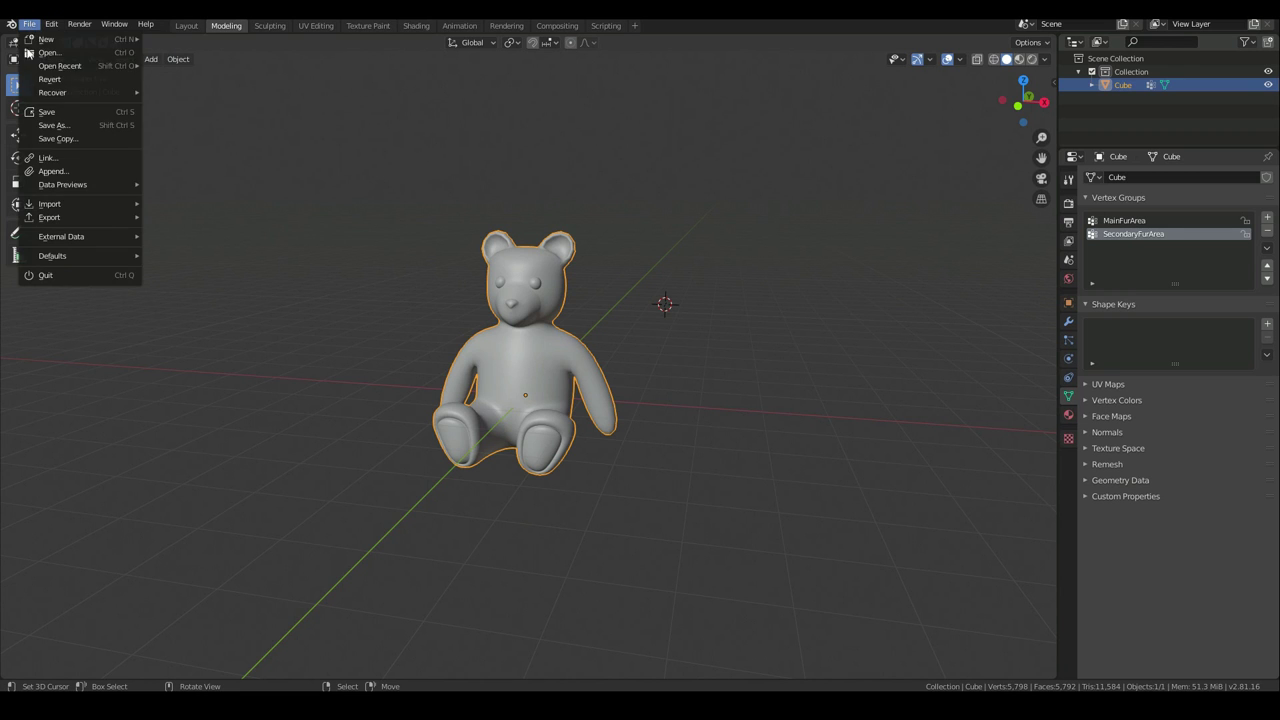
{"action": "left_click", "coordinate": [41, 117]}
Switch to the Shading workspace and bring the bear into close view
{"action": "middle_click_drag", "start_coordinate": [504, 384], "coordinate": [546, 408], "text": "shift"}
{"action": "scroll", "coordinate": [506, 426], "scroll_direction": "up", "scroll_amount": 2}
{"action": "scroll", "coordinate": [521, 385], "scroll_direction": "up", "scroll_amount": 1}
{"action": "scroll", "coordinate": [521, 380], "scroll_direction": "up", "scroll_amount": 5}
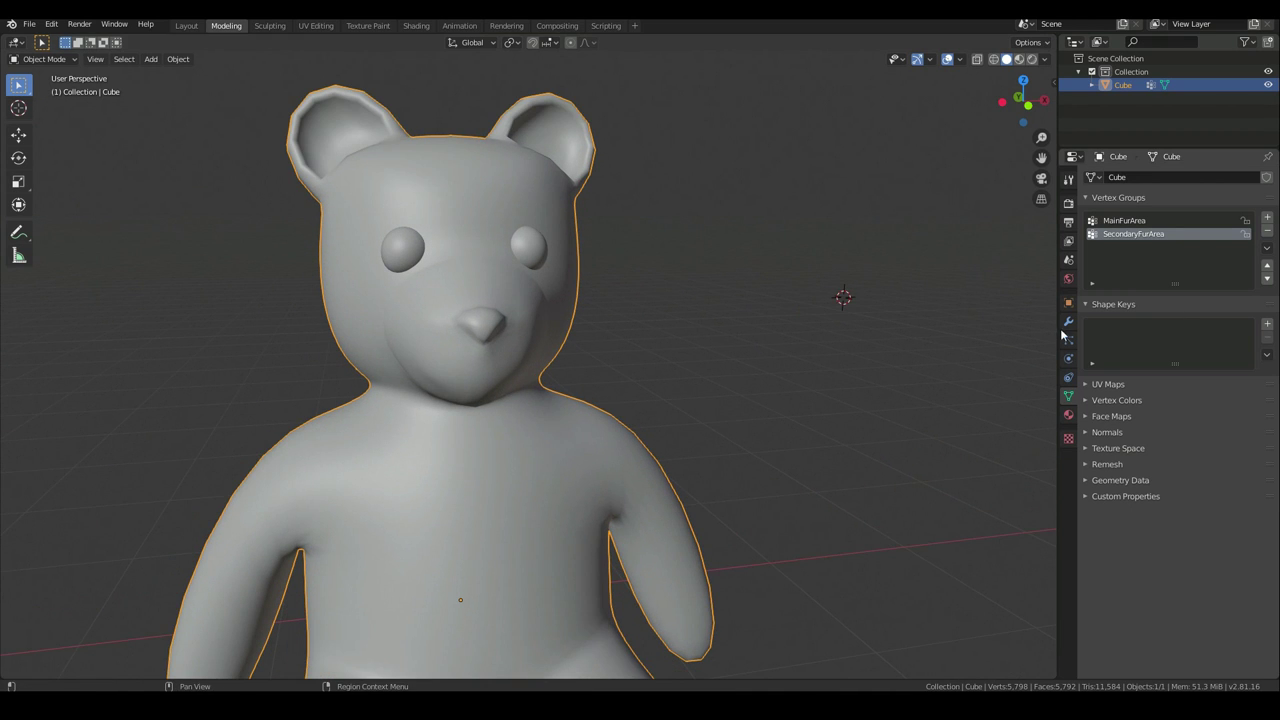
{"action": "left_click", "coordinate": [416, 26]}
{"action": "scroll", "coordinate": [510, 240], "scroll_direction": "up", "scroll_amount": 6}
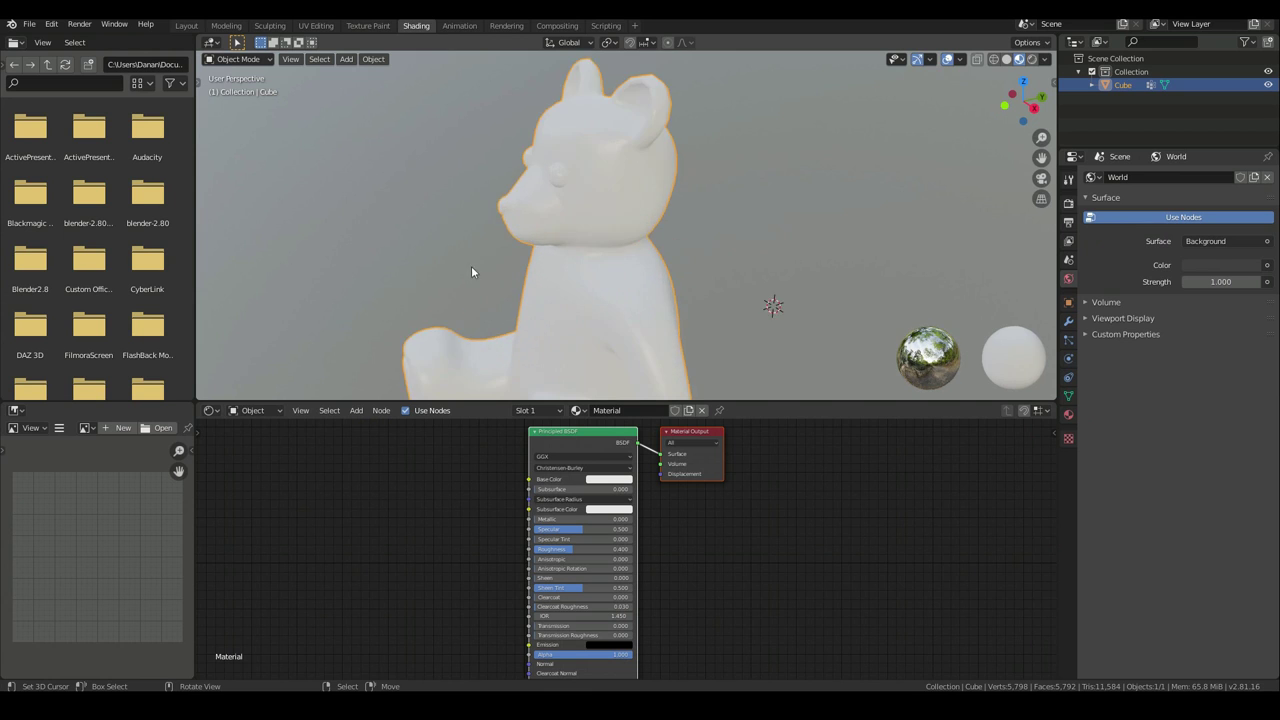
Enter Edit Mode on the bear with nothing selected and rename its material as Main Fur
{"action": "middle_click_drag", "start_coordinate": [615, 244], "coordinate": [646, 220]}
{"action": "scroll", "coordinate": [600, 235], "scroll_direction": "down", "scroll_amount": 4}
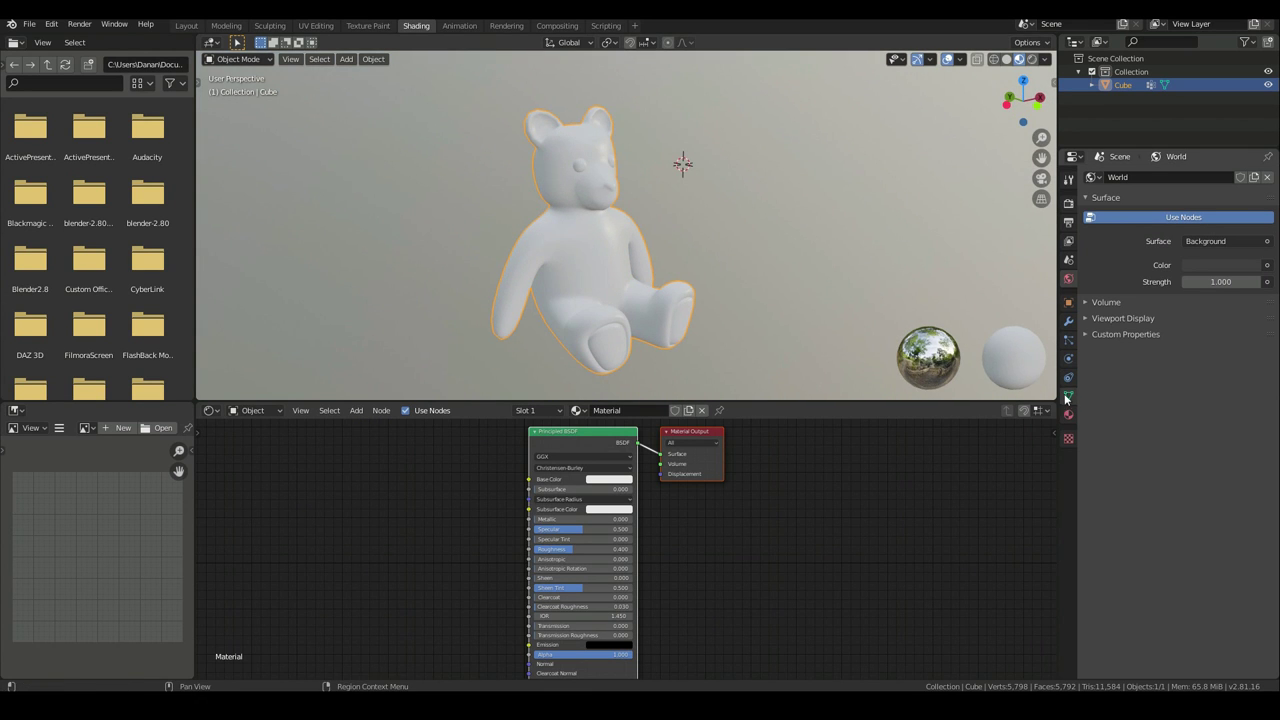
{"action": "key", "text": "Tab"}
{"action": "key", "text": "alt+a"}
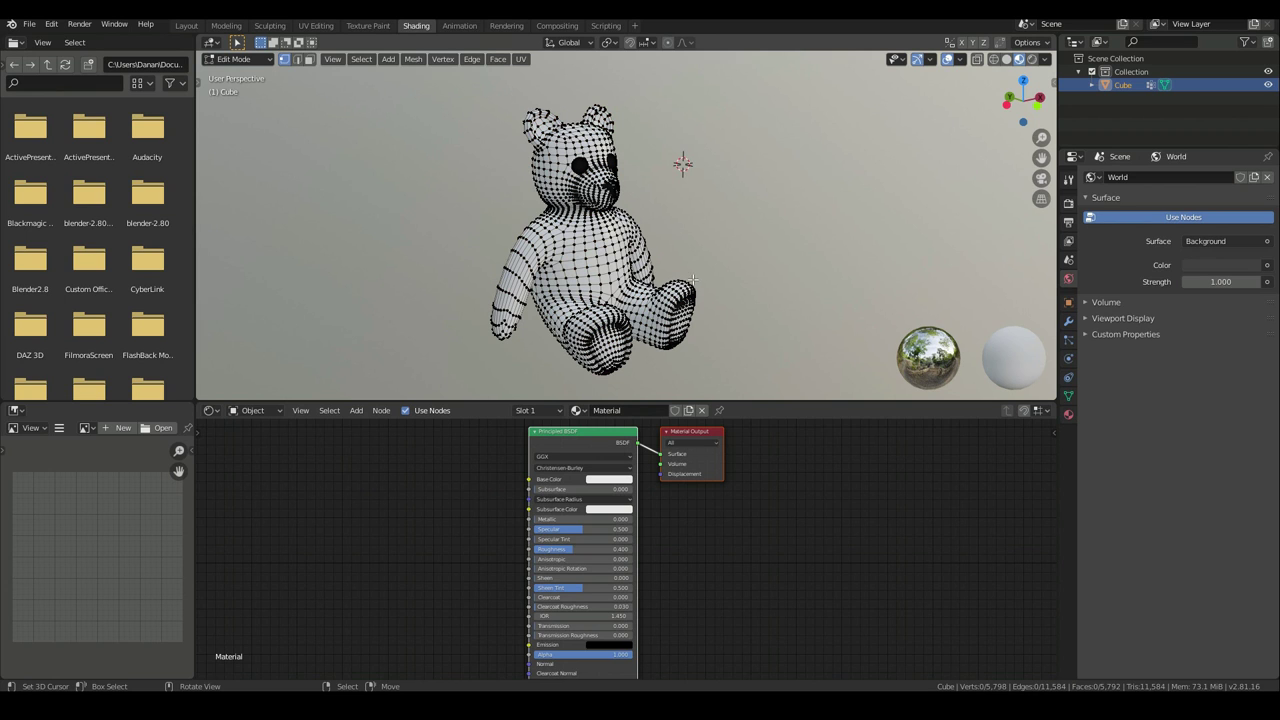
{"action": "left_click", "coordinate": [1067, 397]}
{"action": "left_click", "coordinate": [1068, 413]}
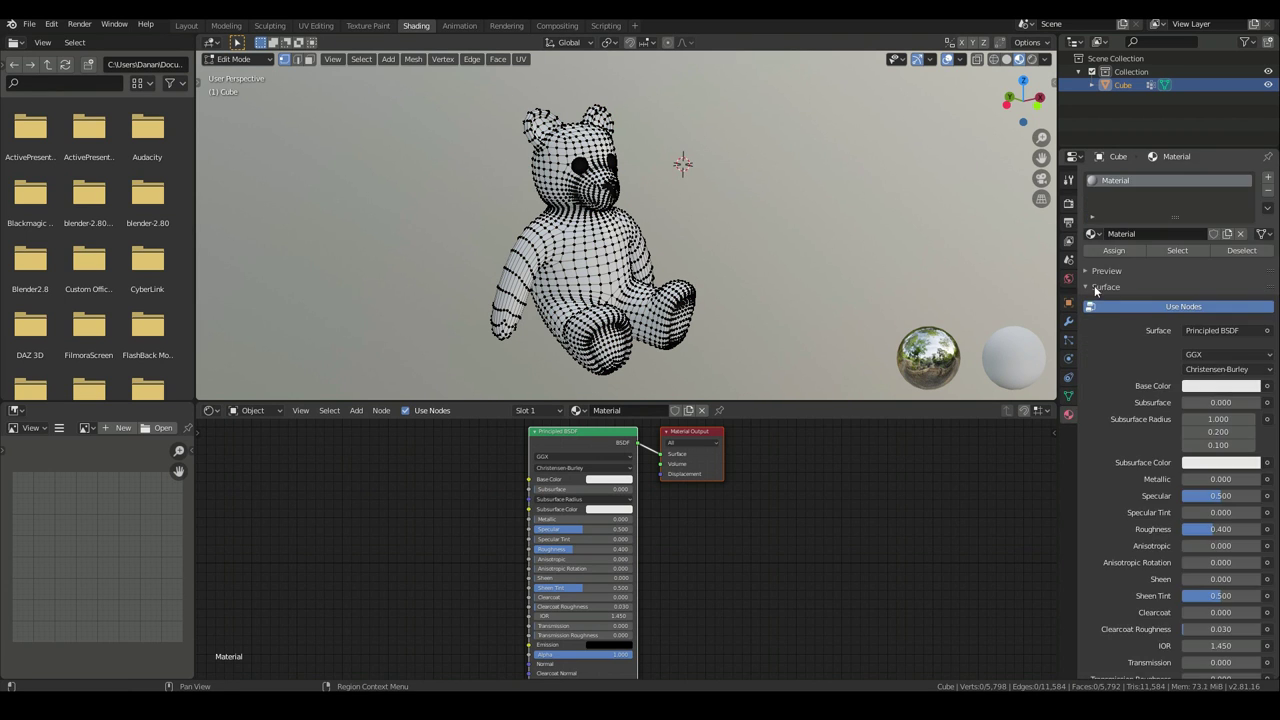
{"action": "type", "text": "Main"}
{"action": "type", "text": "Fur"}
{"action": "key", "text": "Return"}
Set the bear material's base colour to dark brown with hue 0.076, saturation 0.656 and value about 0.31
{"action": "scroll", "coordinate": [511, 500], "scroll_direction": "up", "scroll_amount": 2}
{"action": "left_click", "coordinate": [662, 466]}
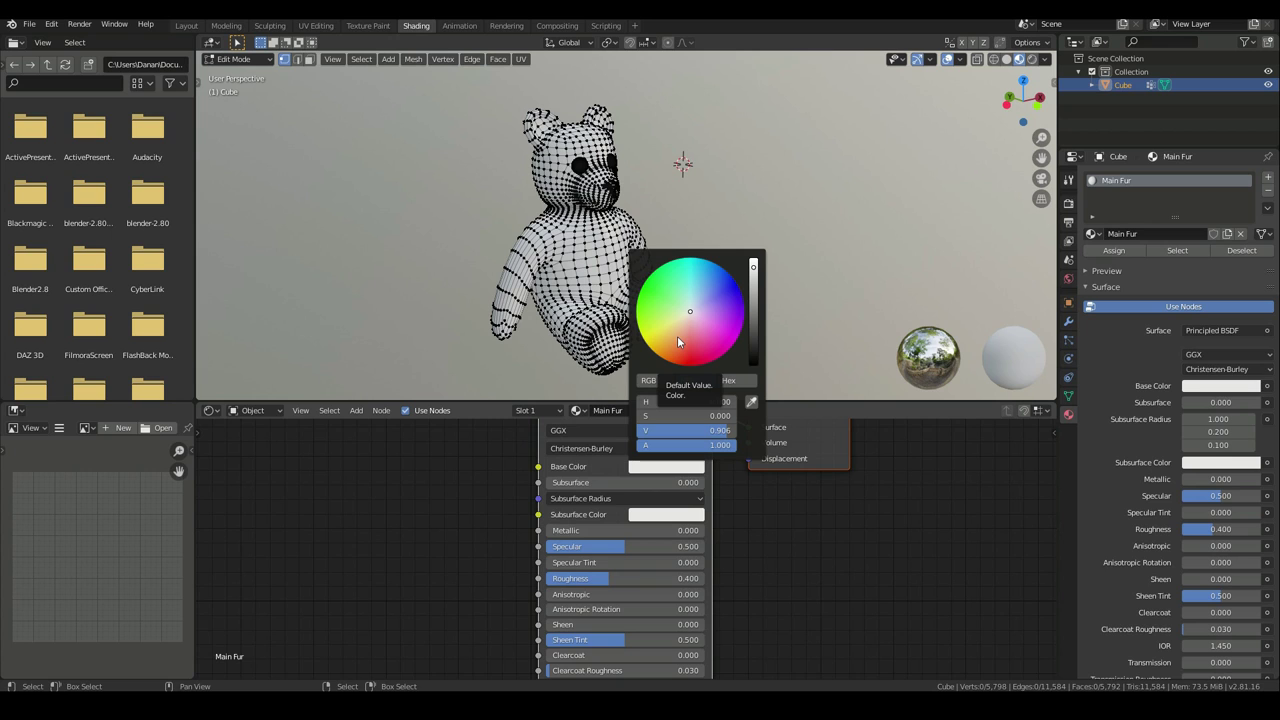
{"action": "left_click", "coordinate": [675, 340]}
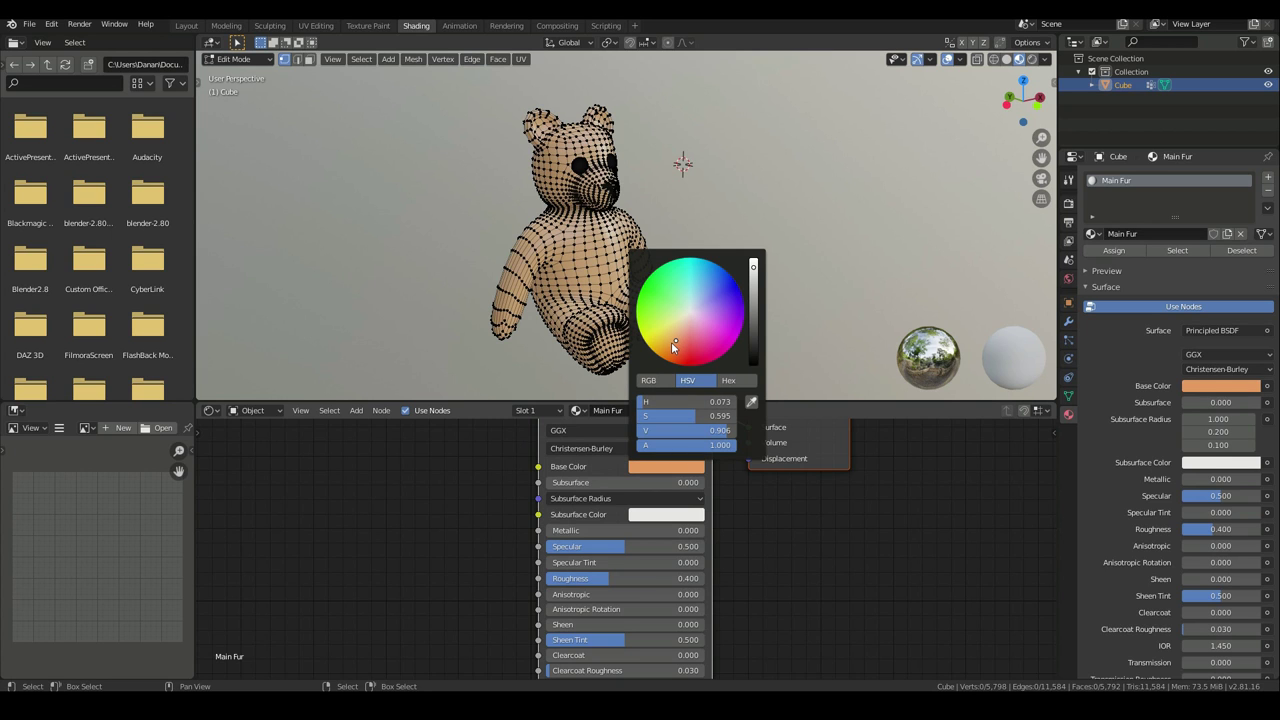
{"action": "left_click", "coordinate": [663, 466]}
{"action": "left_click", "coordinate": [755, 336]}
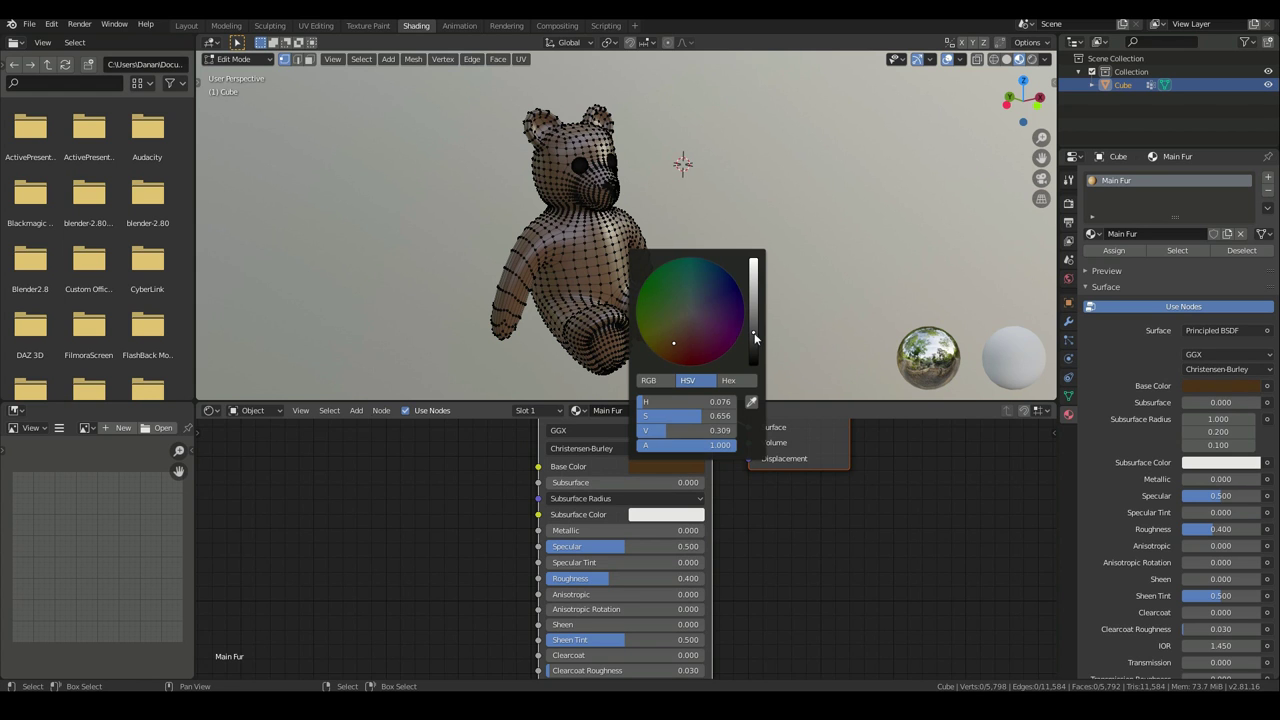
Return to Object Mode and set the brown material's specular to about 0.091 and roughness to about 0.636
{"action": "key", "text": "Tab"}
{"action": "middle_click_drag", "start_coordinate": [664, 313], "coordinate": [677, 314]}
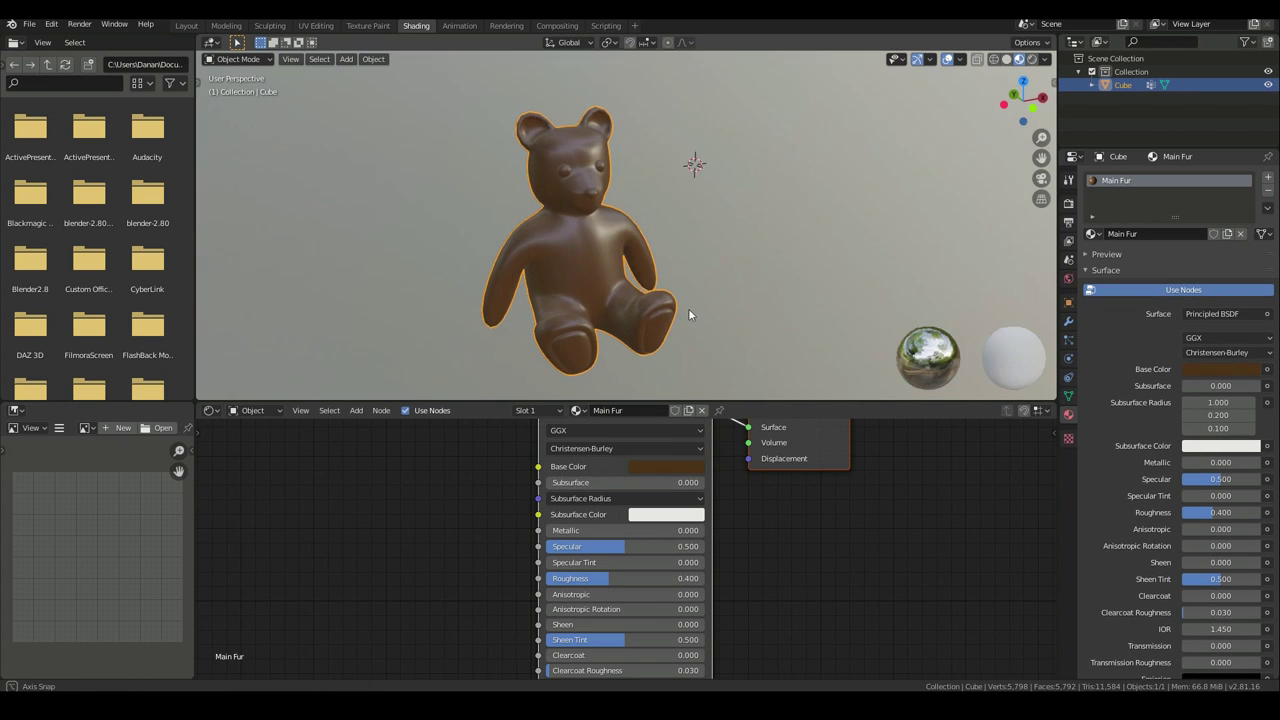
{"action": "left_click_drag", "start_coordinate": [622, 547], "coordinate": [646, 577]}
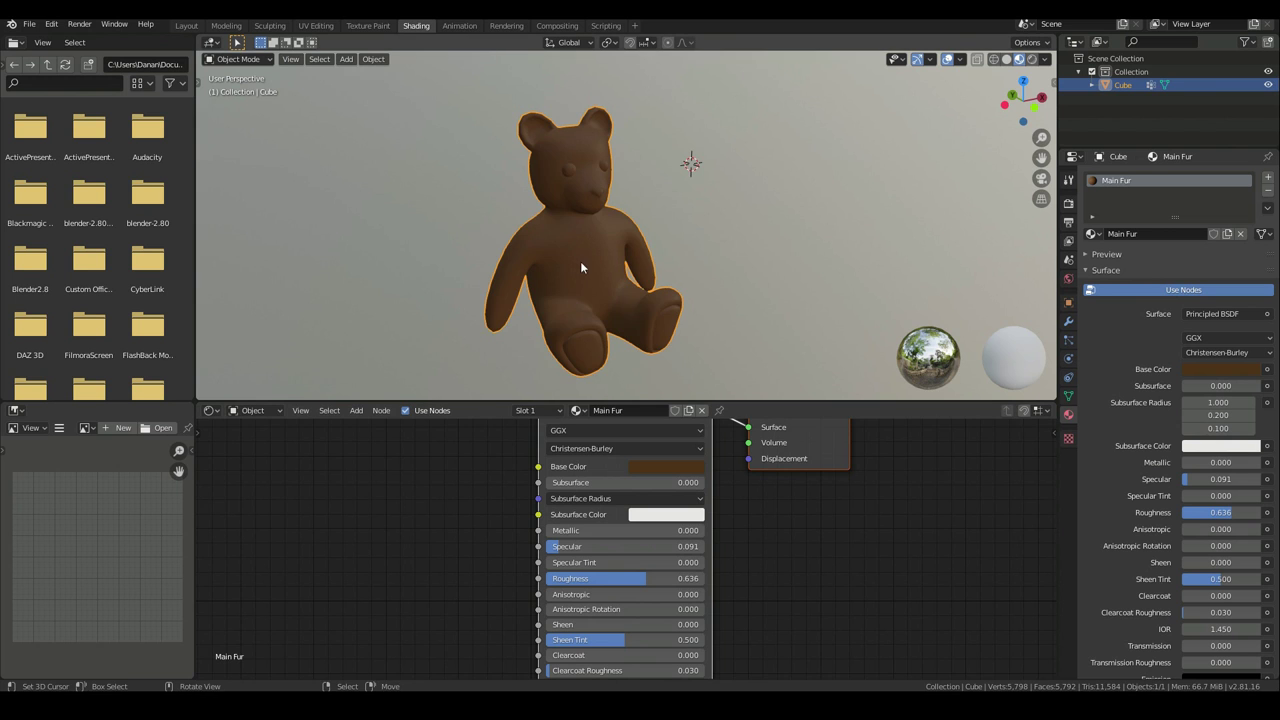
{"action": "scroll", "coordinate": [580, 262], "scroll_direction": "up", "scroll_amount": 4}
{"action": "middle_click_drag", "start_coordinate": [590, 260], "coordinate": [566, 277]}
Rename the bear's brown material as Base Bear Material
{"action": "left_click", "coordinate": [1120, 233]}
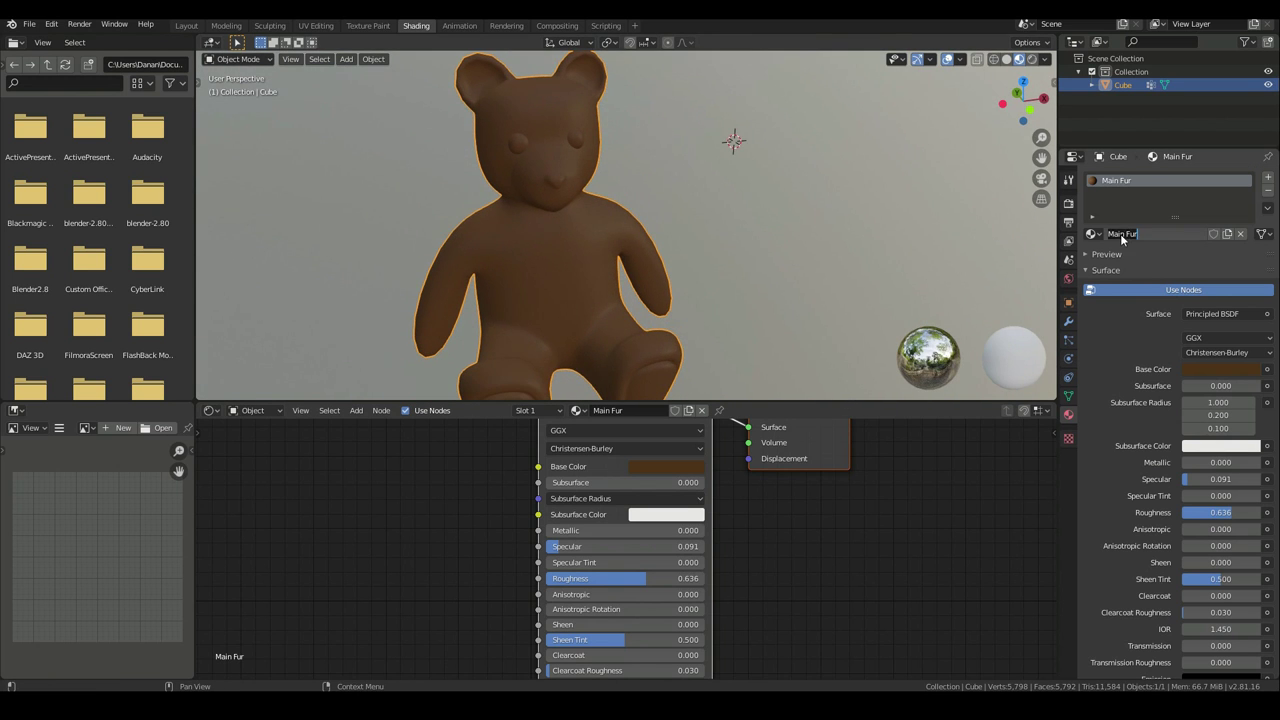
{"action": "key", "text": "ctrl+a"}
{"action": "key", "text": "BackSpace"}
{"action": "type", "text": "Base Bear Material"}
{"action": "key", "text": "Return"}
{"action": "scroll", "coordinate": [700, 250], "scroll_direction": "down", "scroll_amount": 2}
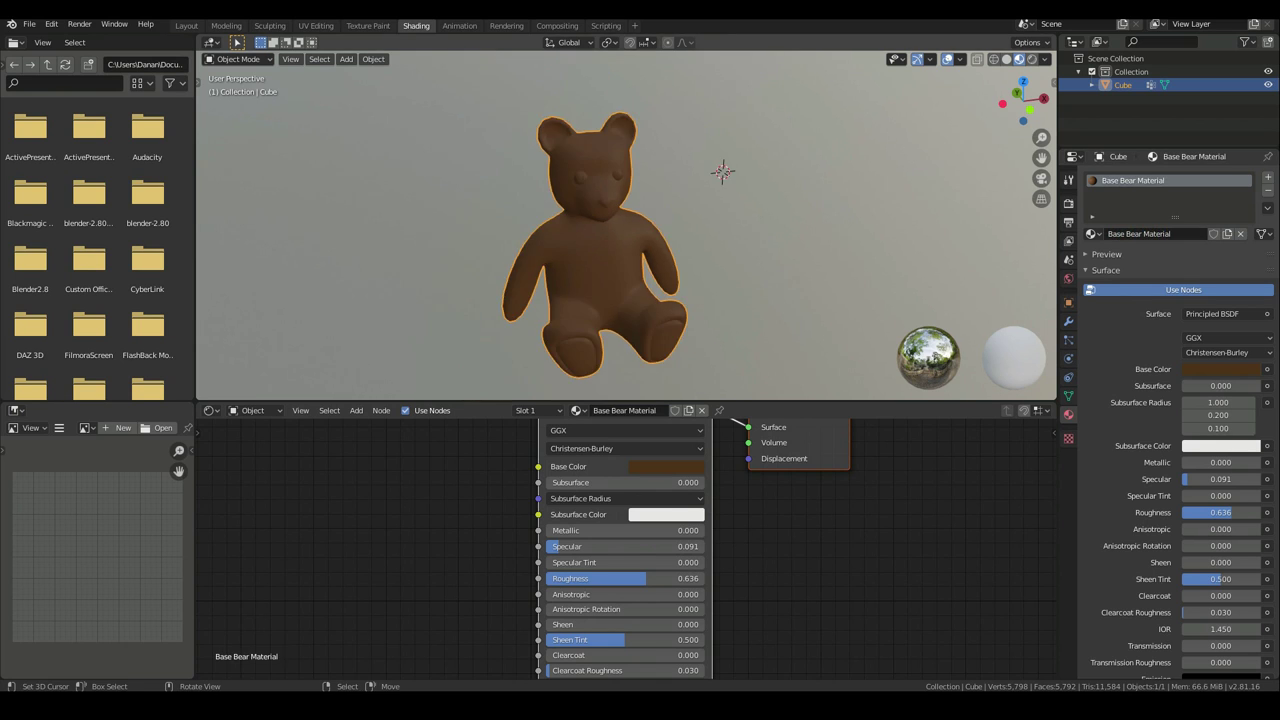
Add a second material slot with a new material named Main Fur Material
{"action": "left_click", "coordinate": [1268, 178]}
{"action": "left_click", "coordinate": [1145, 262]}
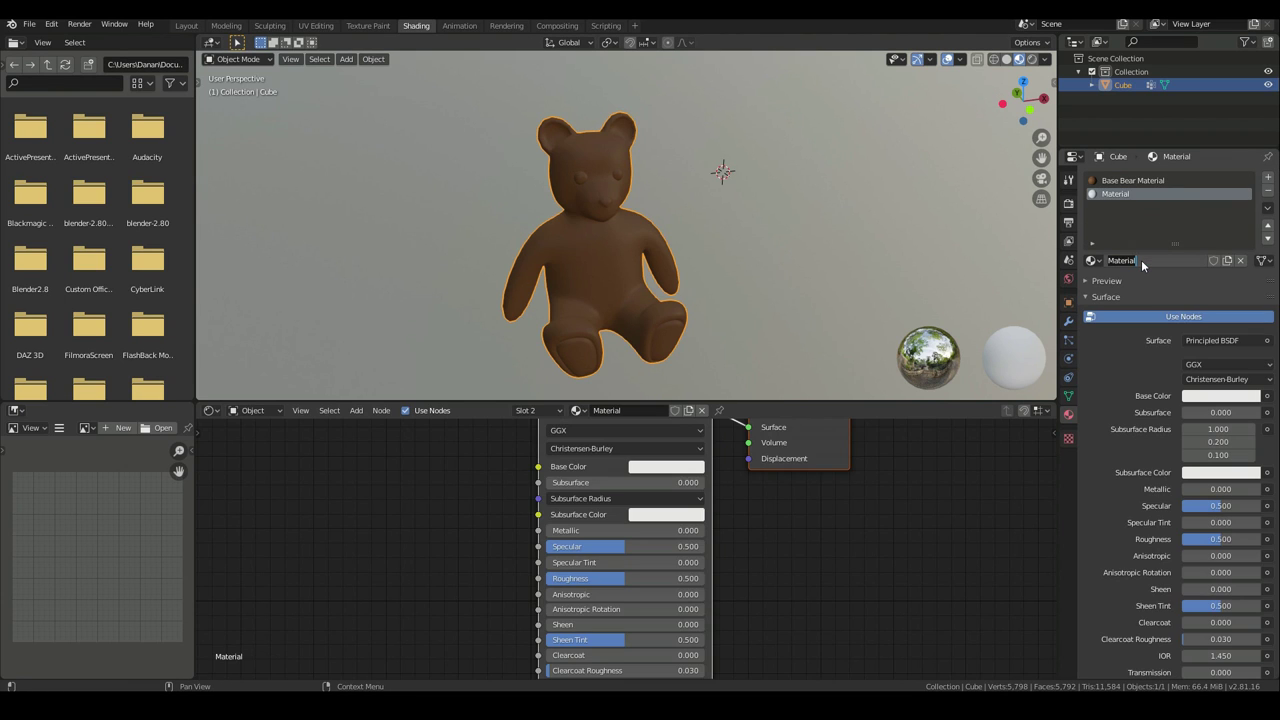
{"action": "left_click", "coordinate": [1141, 259]}
{"action": "type", "text": "Bear Fu"}
{"action": "type", "text": "Main "}
{"action": "type", "text": "Fu"}
{"action": "type", "text": "r"}
{"action": "type", "text": " Material"}
{"action": "key", "text": "Return"}
Select the MainFurArea vertices in Edit Mode, assign Main Fur Material to them and clear the selection
{"action": "middle_click_drag", "start_coordinate": [774, 220], "coordinate": [703, 216]}
{"action": "key", "text": "Tab"}
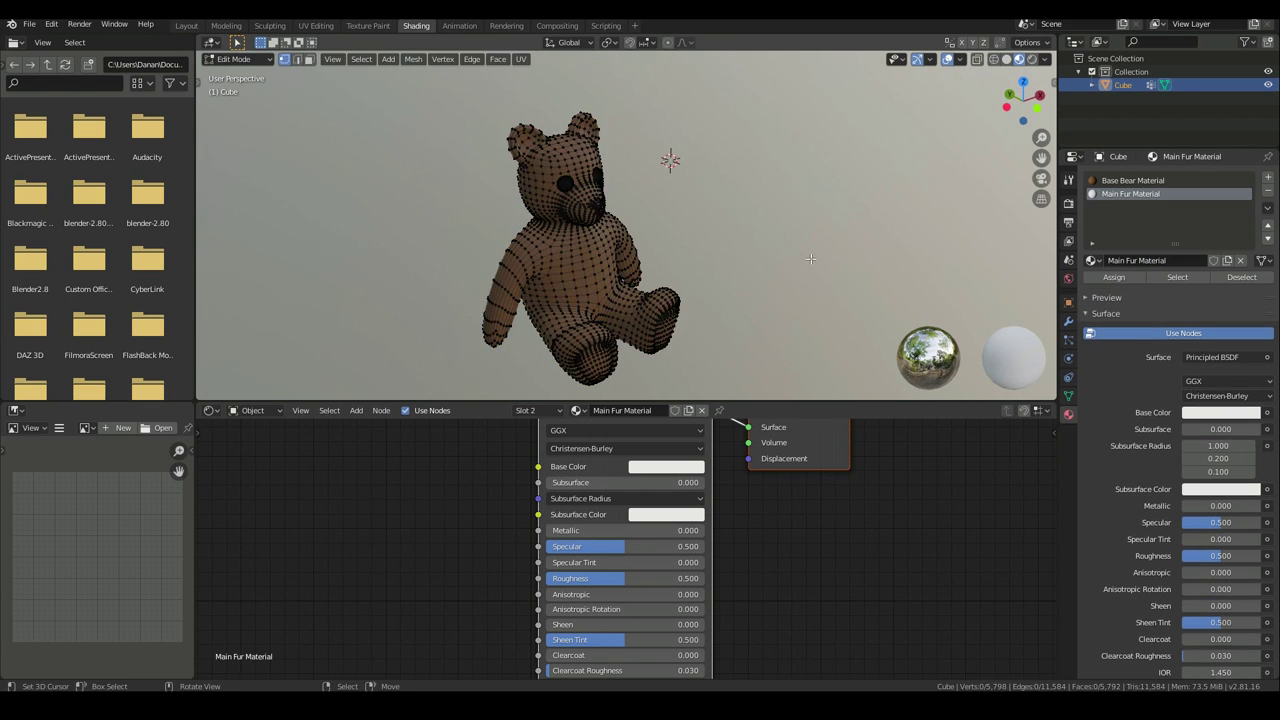
{"action": "left_click", "coordinate": [1069, 397]}
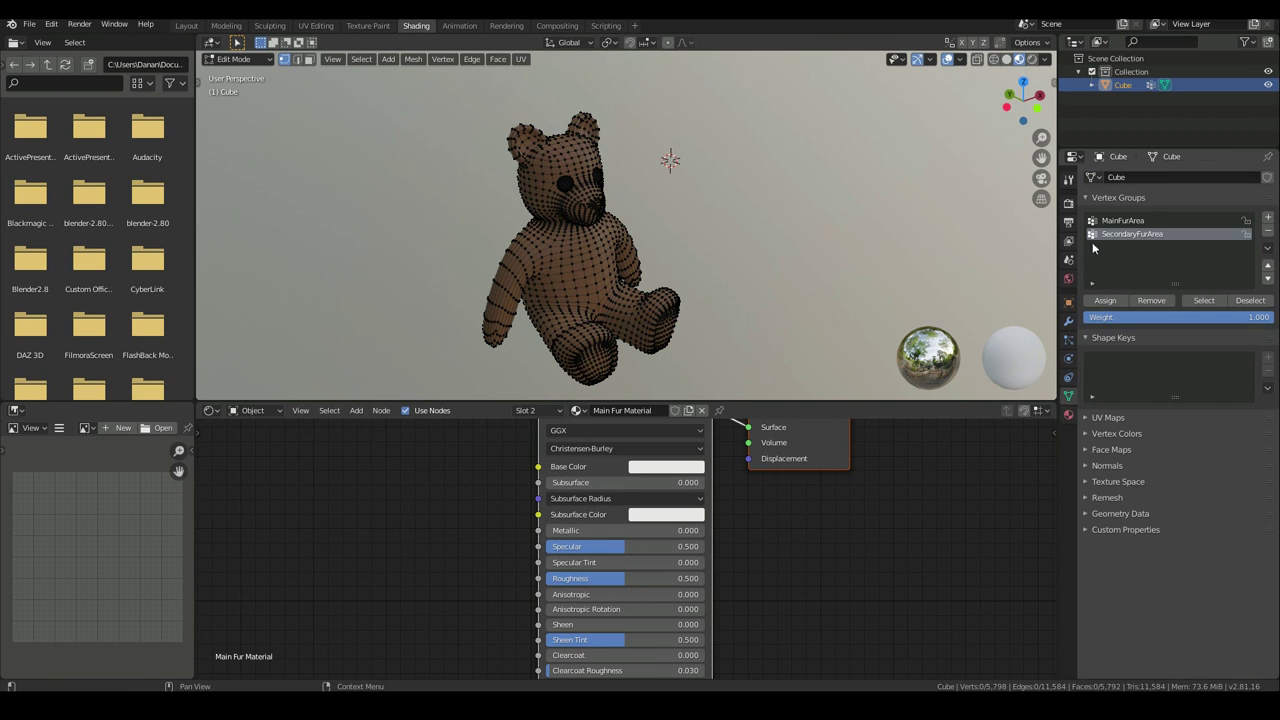
{"action": "left_click", "coordinate": [1204, 300]}
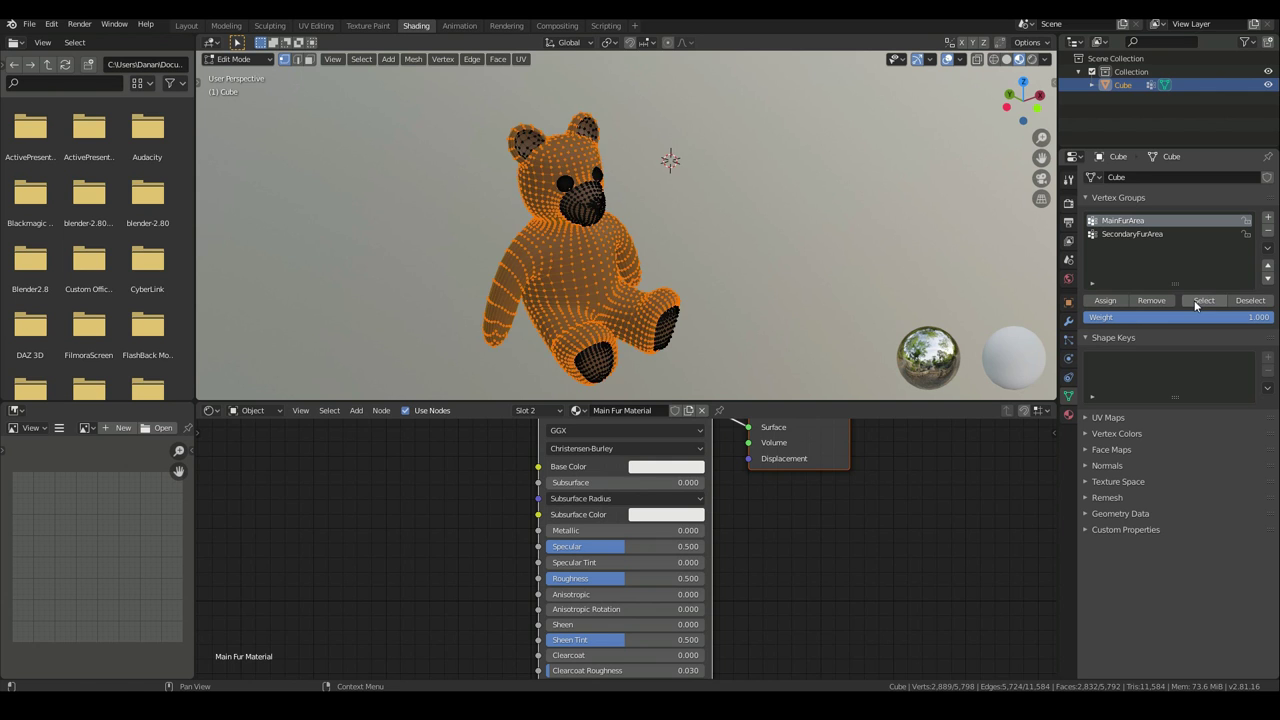
{"action": "middle_click_drag", "start_coordinate": [916, 330], "coordinate": [670, 315]}
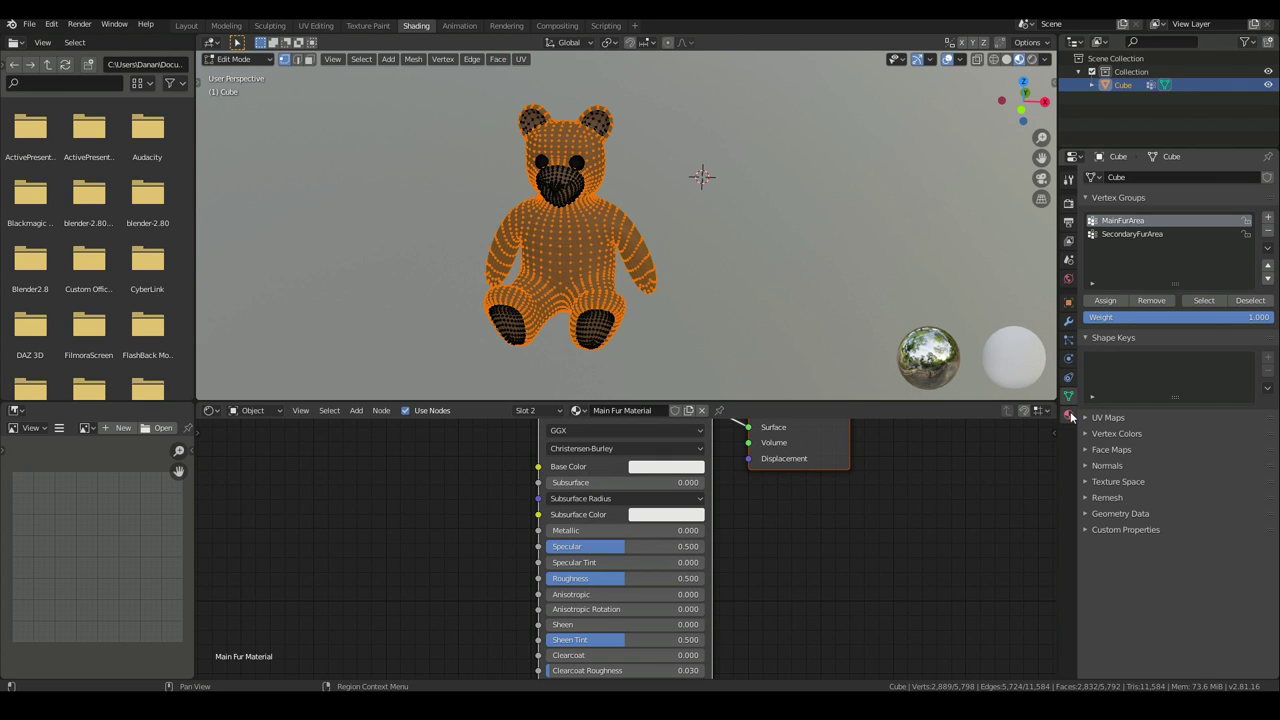
{"action": "left_click", "coordinate": [1068, 414]}
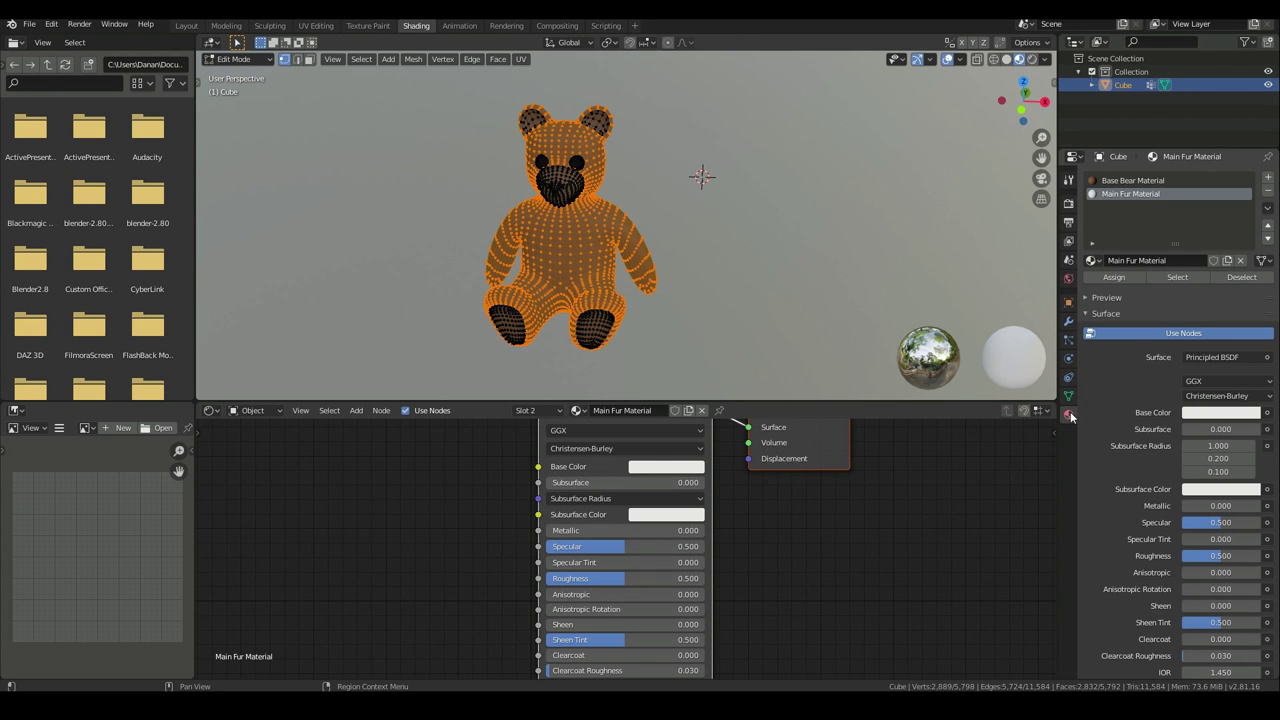
{"action": "left_click", "coordinate": [1116, 279]}
{"action": "middle_click_drag", "start_coordinate": [700, 290], "coordinate": [658, 412]}
{"action": "key", "text": "alt+a"}
{"action": "scroll", "coordinate": [665, 293], "scroll_direction": "up", "scroll_amount": 2}
Set Main Fur Material's base colour to orange with hue 0.085 and saturation 0.734
{"action": "left_click", "coordinate": [666, 470]}
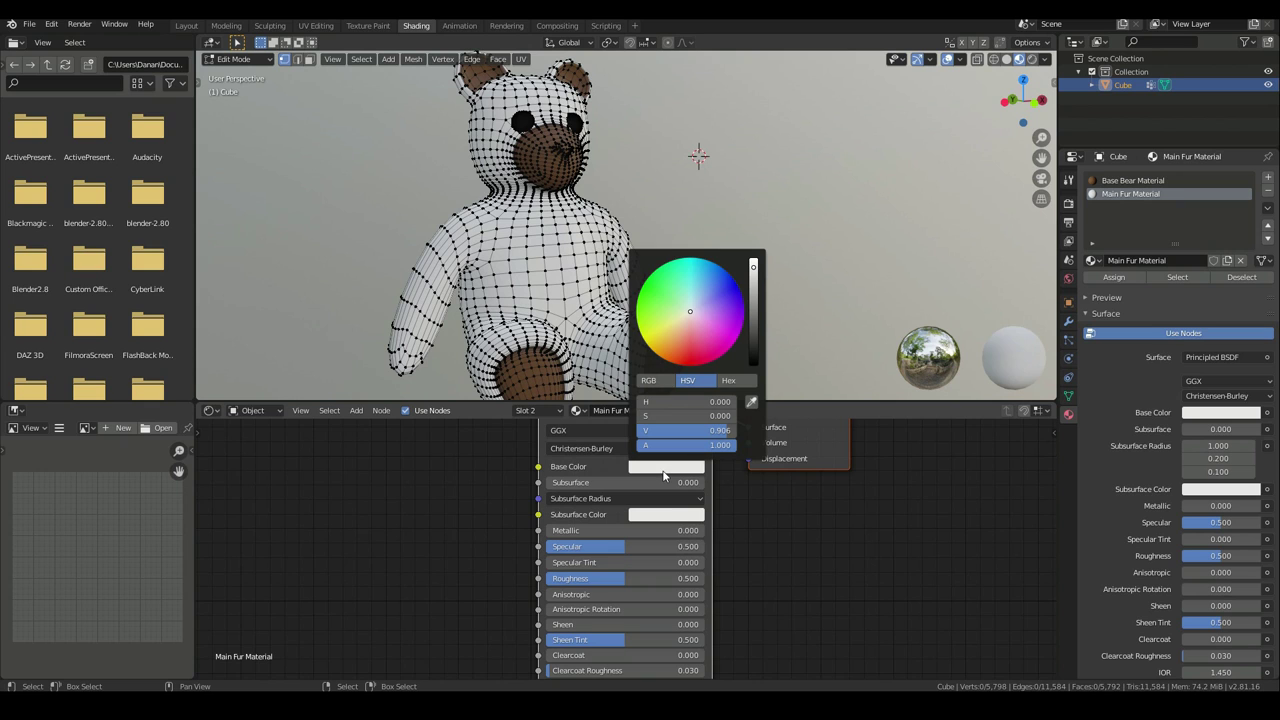
{"action": "left_click_drag", "start_coordinate": [679, 336], "coordinate": [677, 342]}
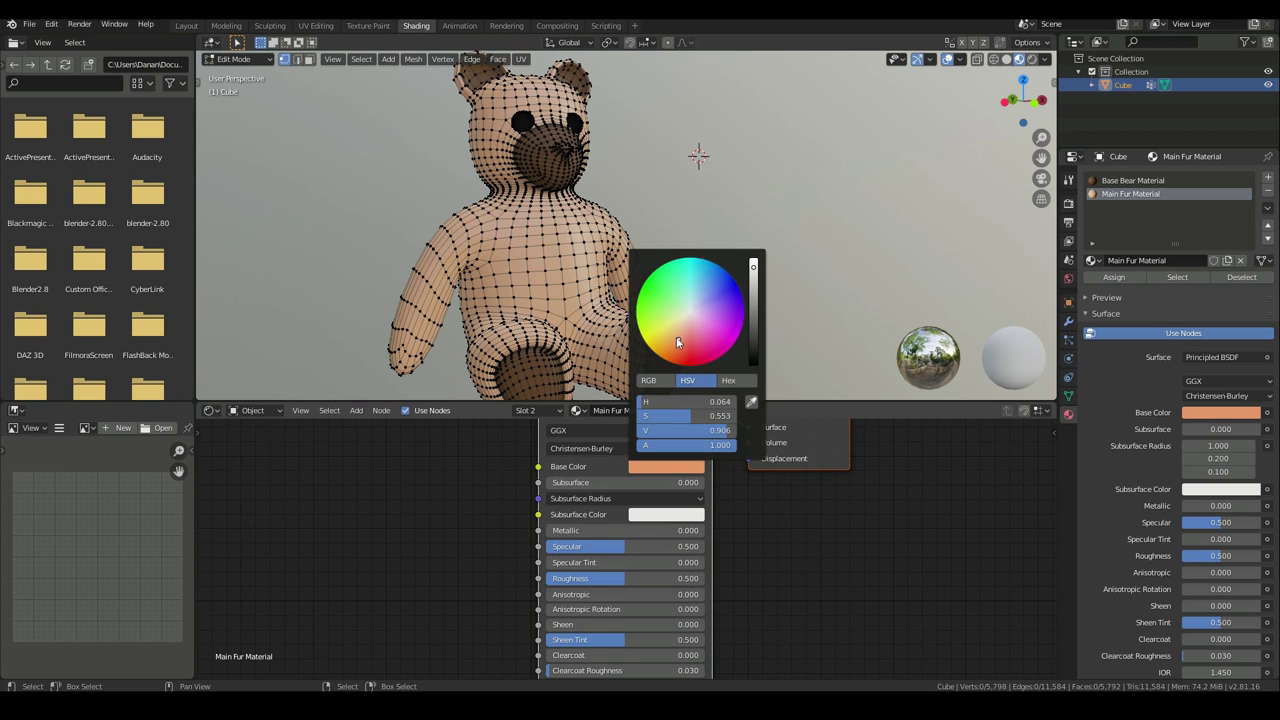
{"action": "left_click_drag", "start_coordinate": [676, 342], "coordinate": [669, 345]}
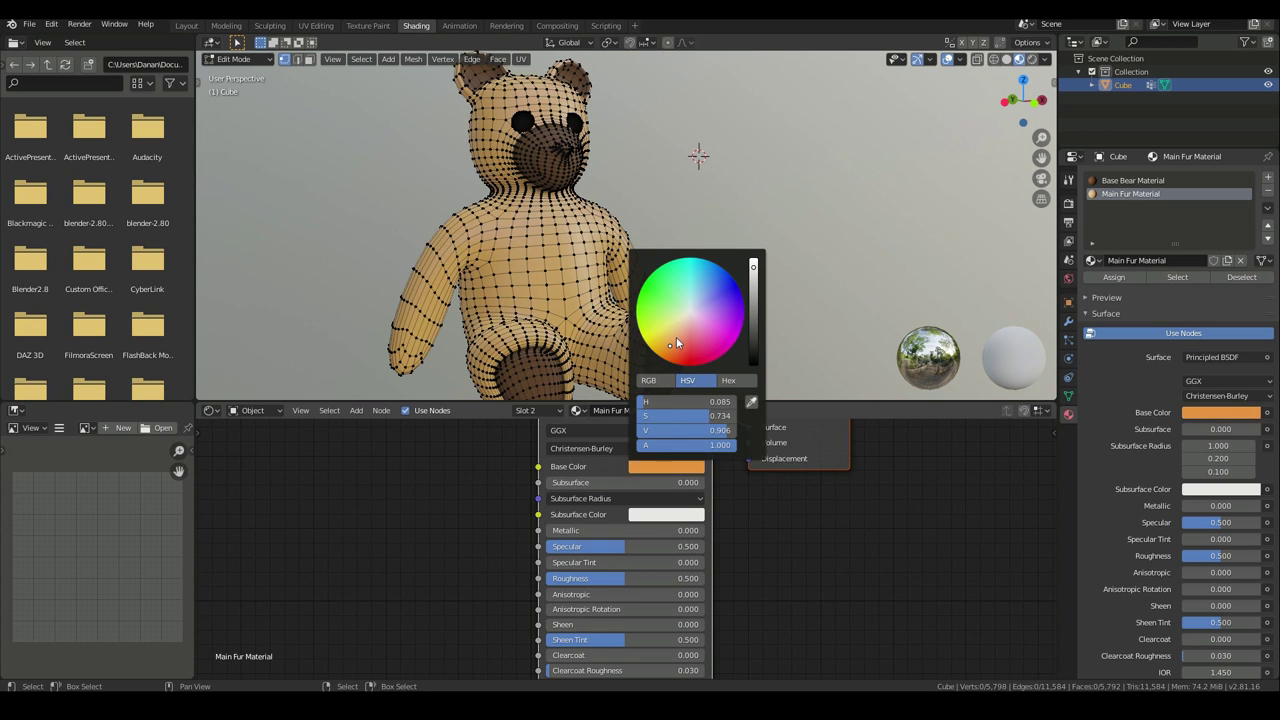
Return to Object Mode and set Main Fur Material's specular to about 0.059 and roughness to about 0.818
{"action": "scroll", "coordinate": [536, 227], "scroll_direction": "down", "scroll_amount": 3}
{"action": "key", "text": "Tab"}
{"action": "middle_click_drag", "start_coordinate": [536, 227], "coordinate": [604, 229]}
{"action": "left_click_drag", "start_coordinate": [617, 547], "coordinate": [547, 547]}
{"action": "left_click_drag", "start_coordinate": [616, 579], "coordinate": [666, 579]}
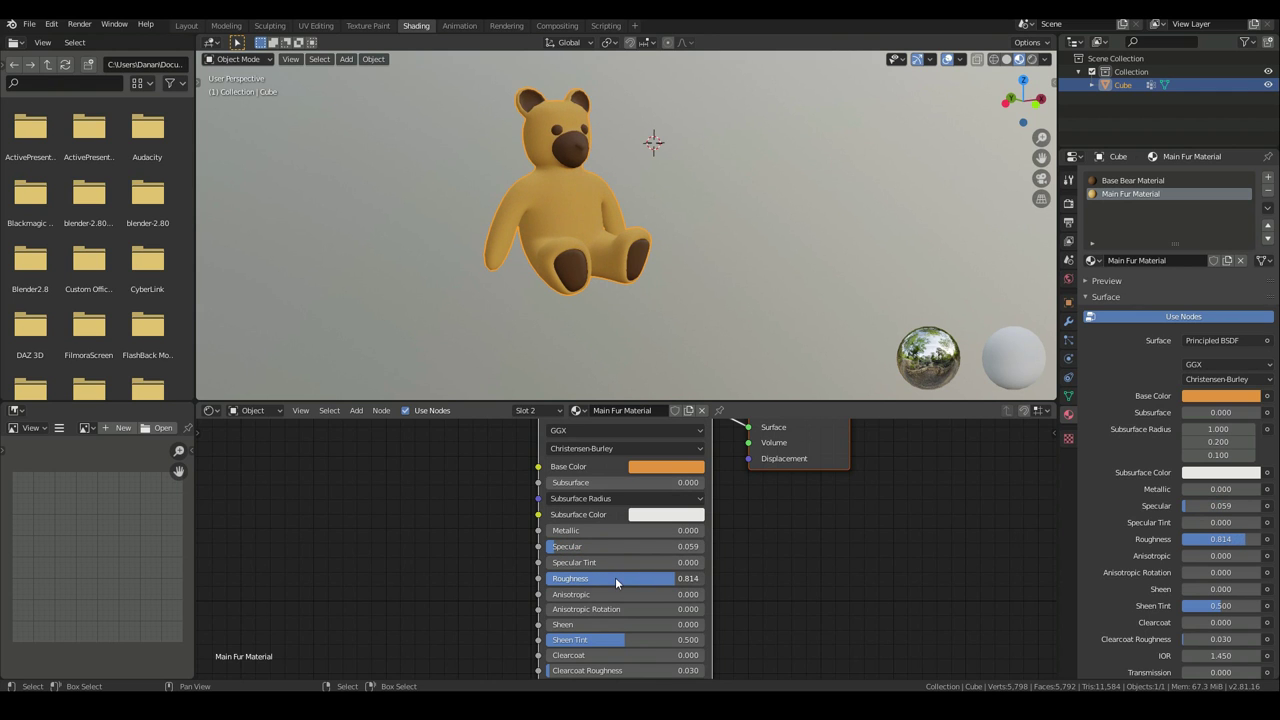
{"action": "scroll", "coordinate": [551, 249], "scroll_direction": "up", "scroll_amount": 3}
{"action": "middle_click_drag", "start_coordinate": [551, 249], "coordinate": [565, 294]}
{"action": "scroll", "coordinate": [564, 294], "scroll_direction": "down", "scroll_amount": 2}
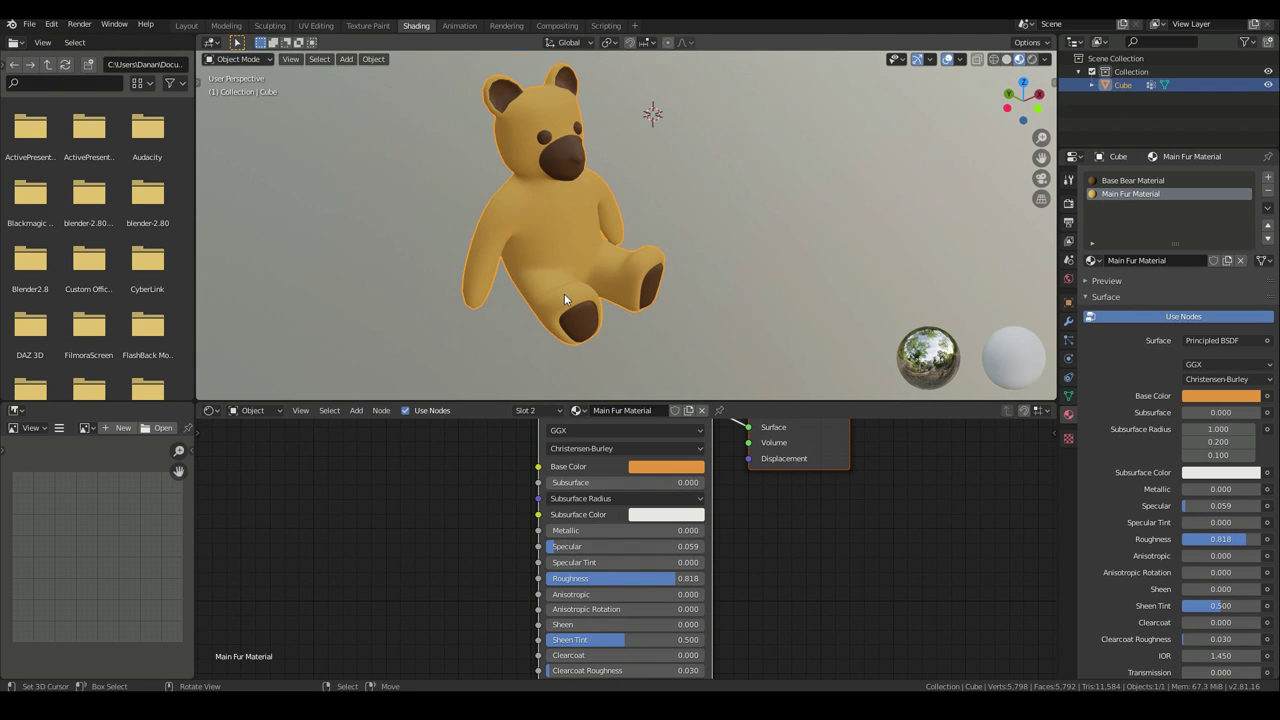
Darken Main Fur Material's base colour to a value of about 0.76 and check it on the bear
{"action": "left_click", "coordinate": [666, 468]}
{"action": "left_click", "coordinate": [755, 287]}
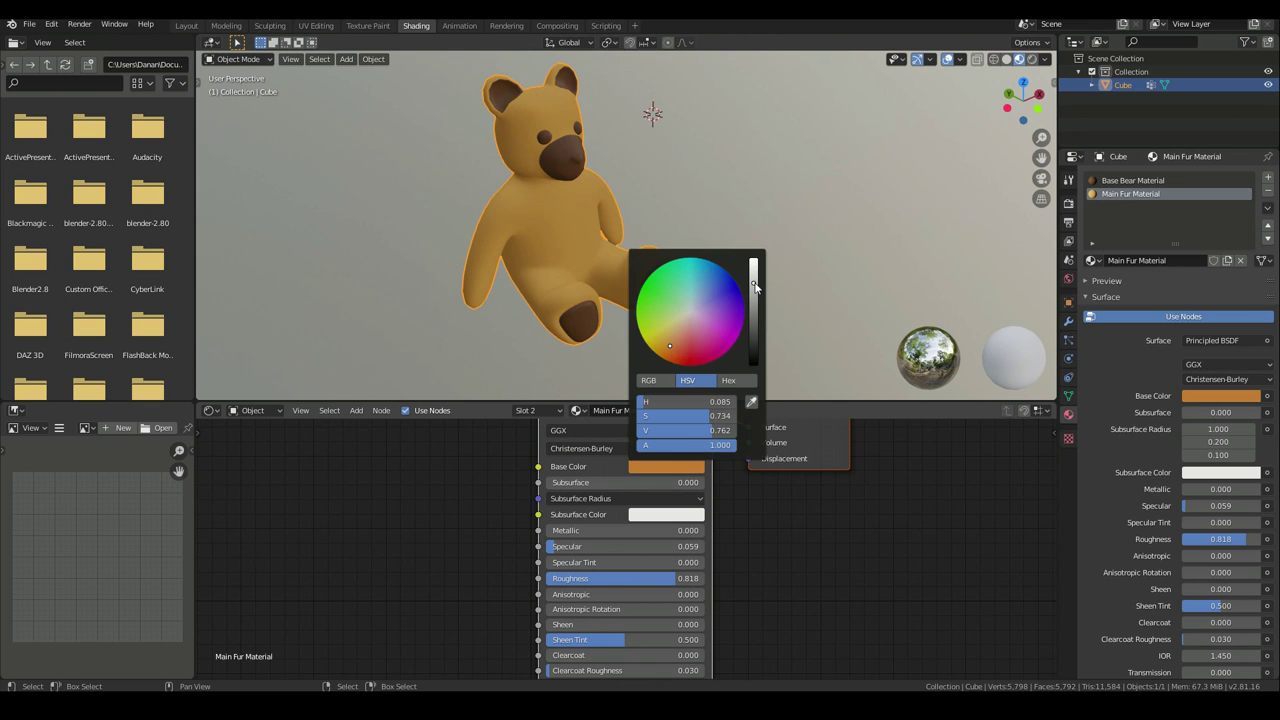
{"action": "scroll", "coordinate": [573, 267], "scroll_direction": "up", "scroll_amount": 1}
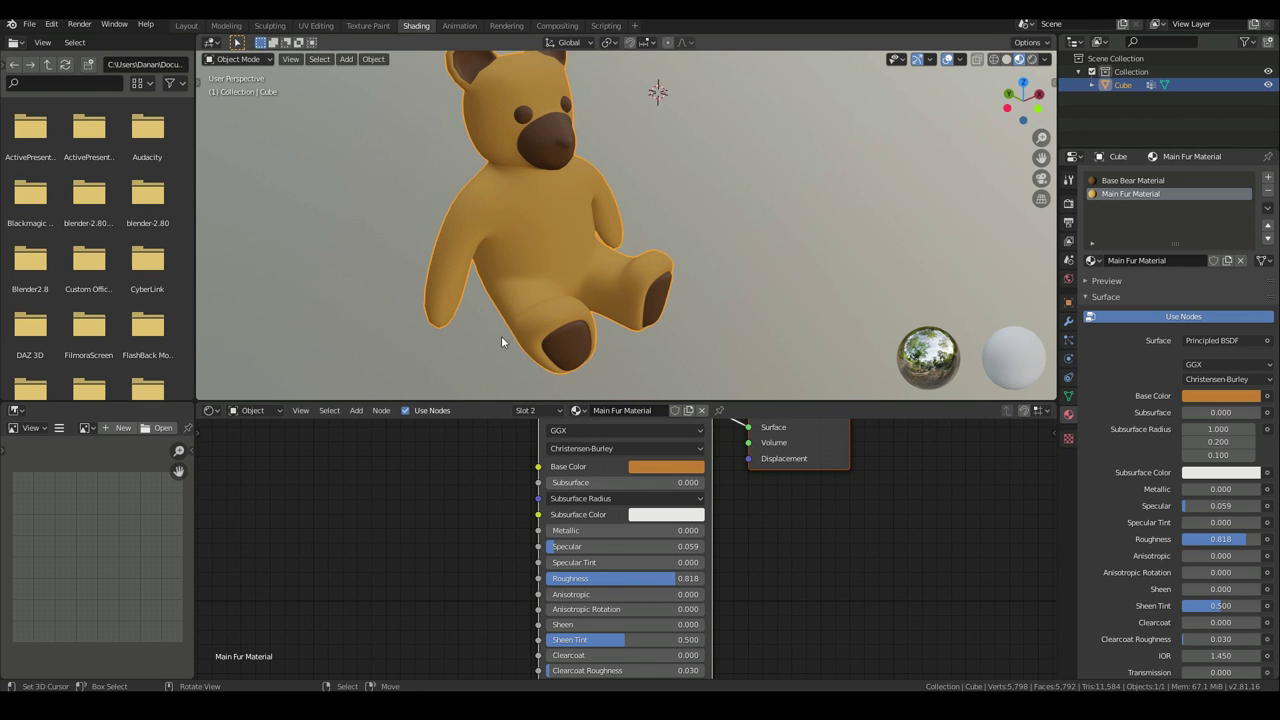
{"action": "scroll", "coordinate": [574, 286], "scroll_direction": "down", "scroll_amount": 3}
{"action": "scroll", "coordinate": [566, 288], "scroll_direction": "up", "scroll_amount": 3}
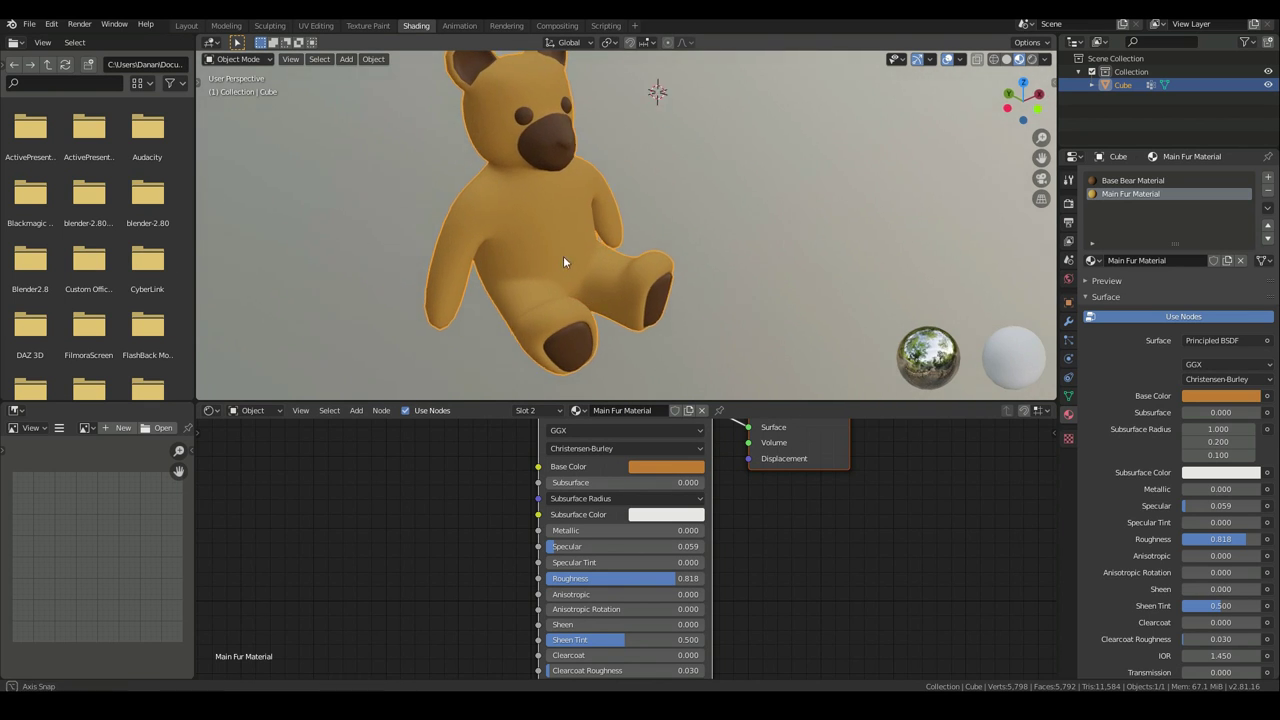
{"action": "middle_click_drag", "start_coordinate": [557, 263], "coordinate": [600, 268]}
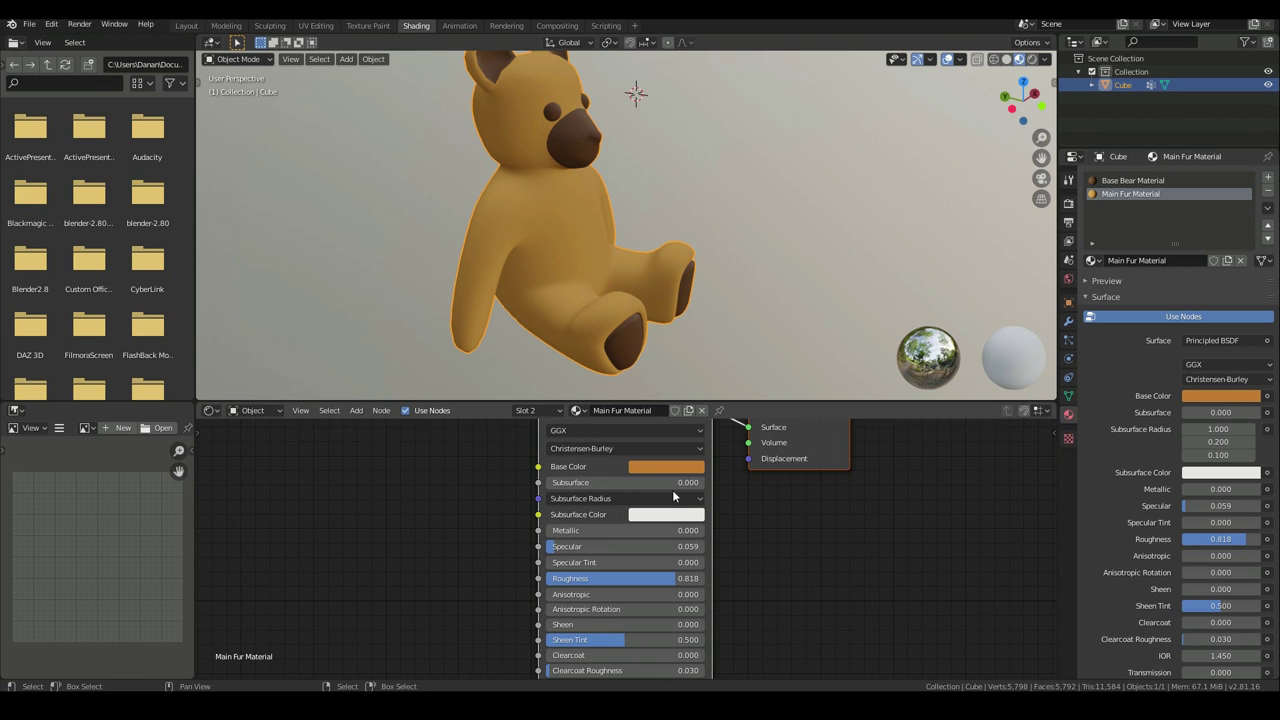
{"action": "scroll", "coordinate": [674, 497], "scroll_direction": "down", "scroll_amount": 3}
{"action": "left_click_drag", "start_coordinate": [616, 466], "coordinate": [390, 449]}
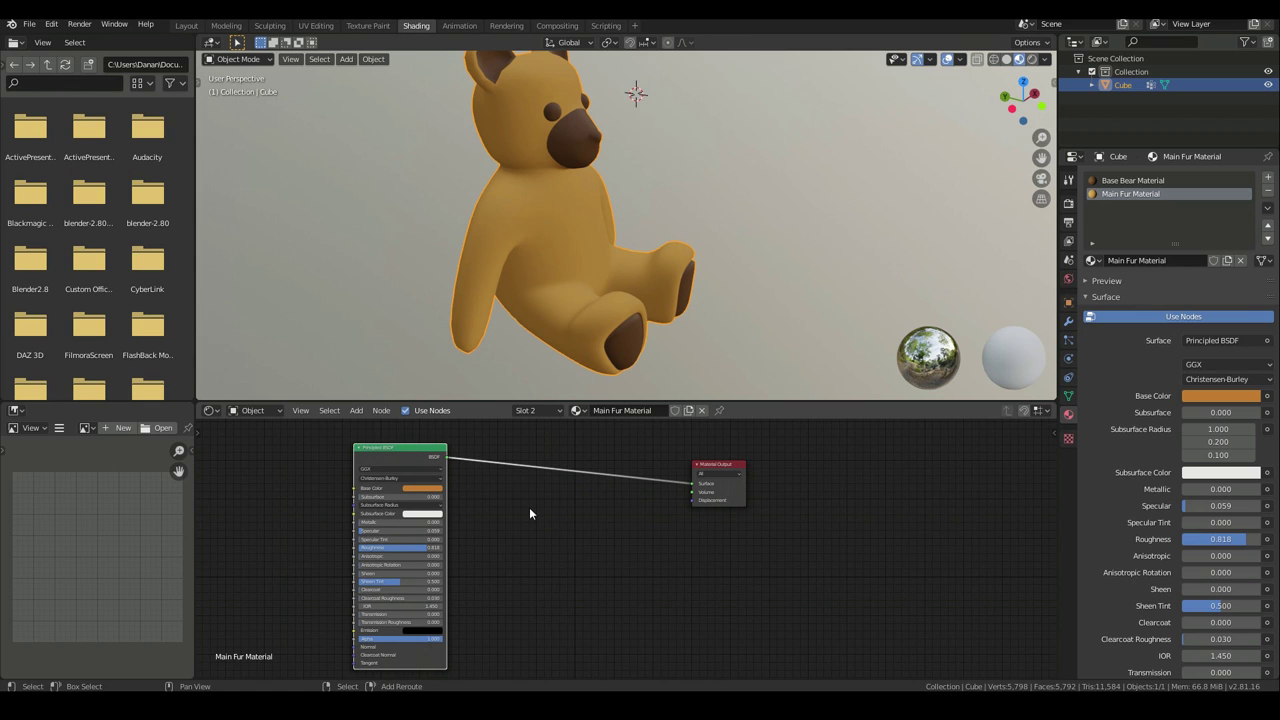
{"action": "left_click_drag", "start_coordinate": [403, 449], "coordinate": [561, 455]}
Add a third material slot with a new material named Secondary Fur Material
{"action": "left_click", "coordinate": [1269, 178]}
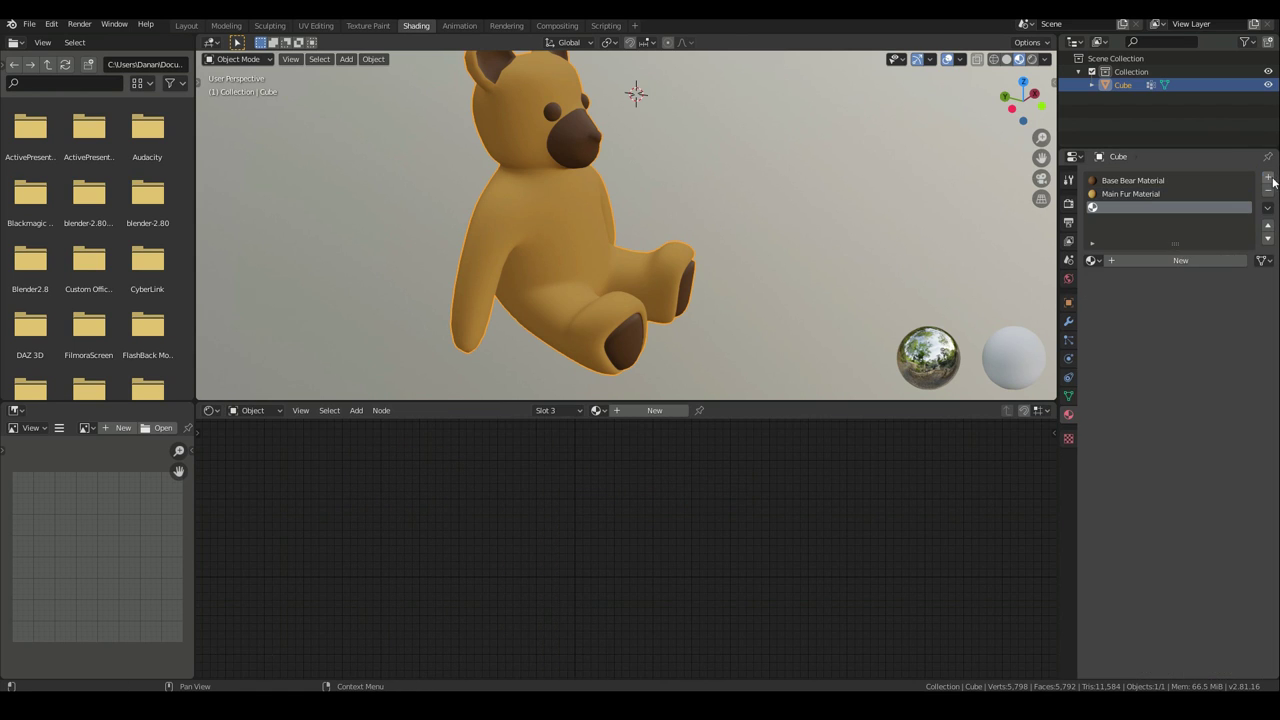
{"action": "left_click", "coordinate": [1147, 259]}
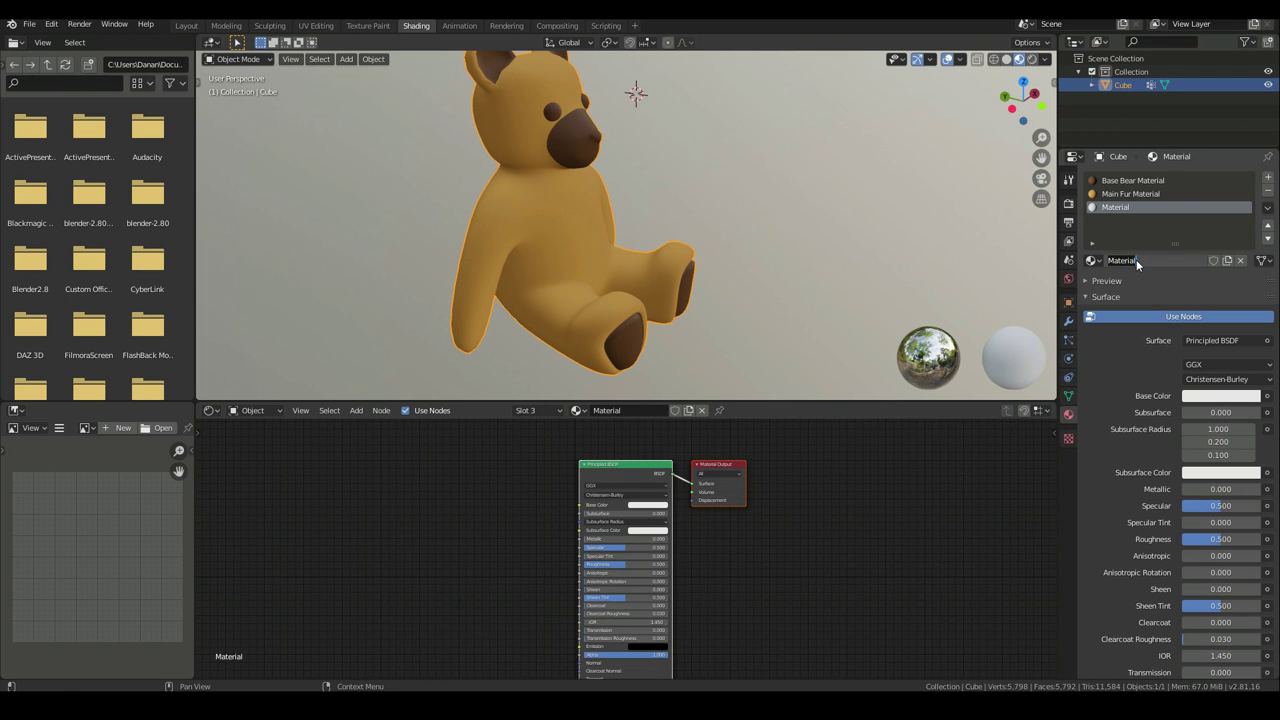
{"action": "type", "text": "Secondary Fur Material"}
{"action": "key", "text": "Return"}
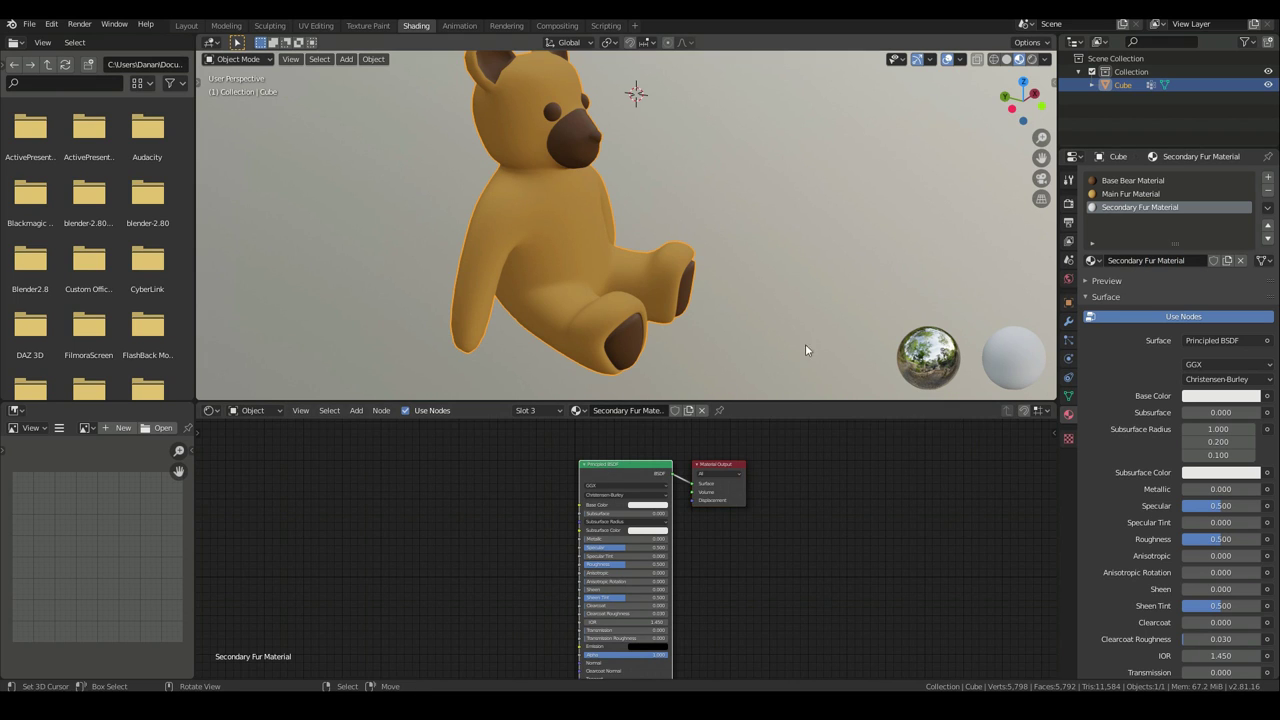
Set Secondary Fur Material's base colour to light cream with hue 0.111, saturation 0.379 and value 0.900
{"action": "left_click", "coordinate": [645, 505]}
{"action": "left_click_drag", "start_coordinate": [654, 428], "coordinate": [655, 434]}
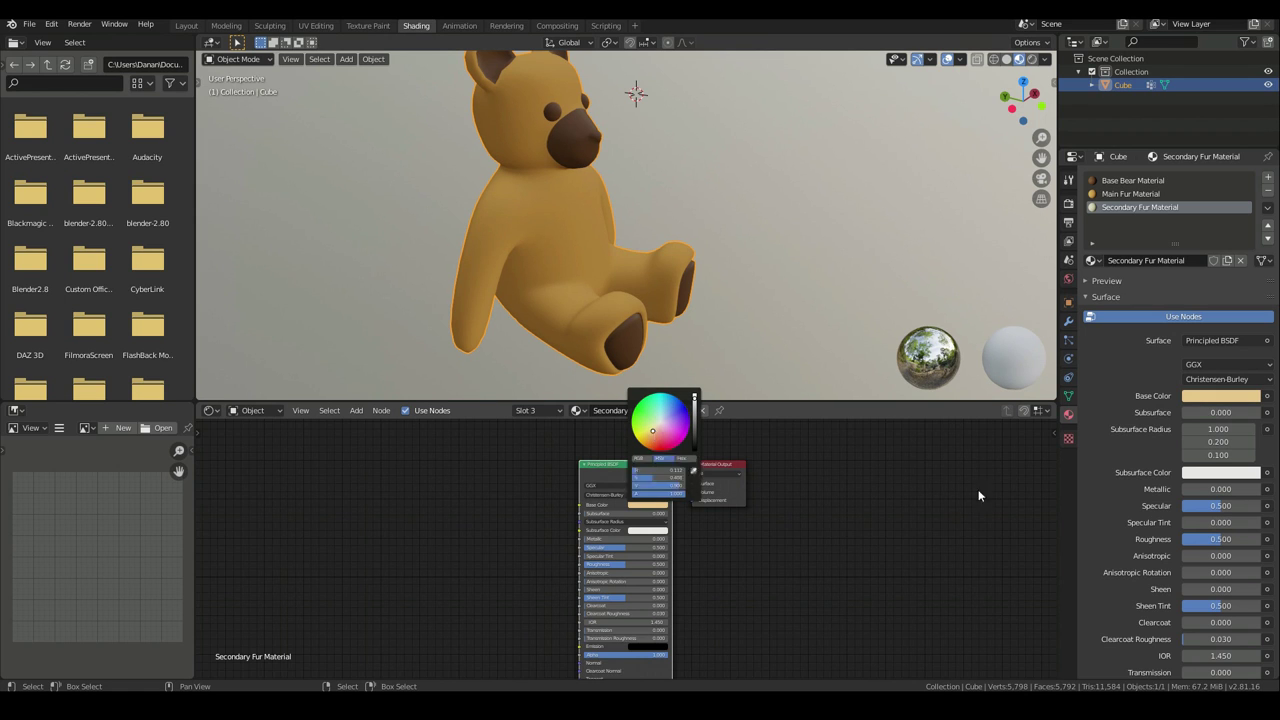
{"action": "scroll", "coordinate": [806, 477], "scroll_direction": "up", "scroll_amount": 3}
{"action": "scroll", "coordinate": [817, 592], "scroll_direction": "up", "scroll_amount": 1}
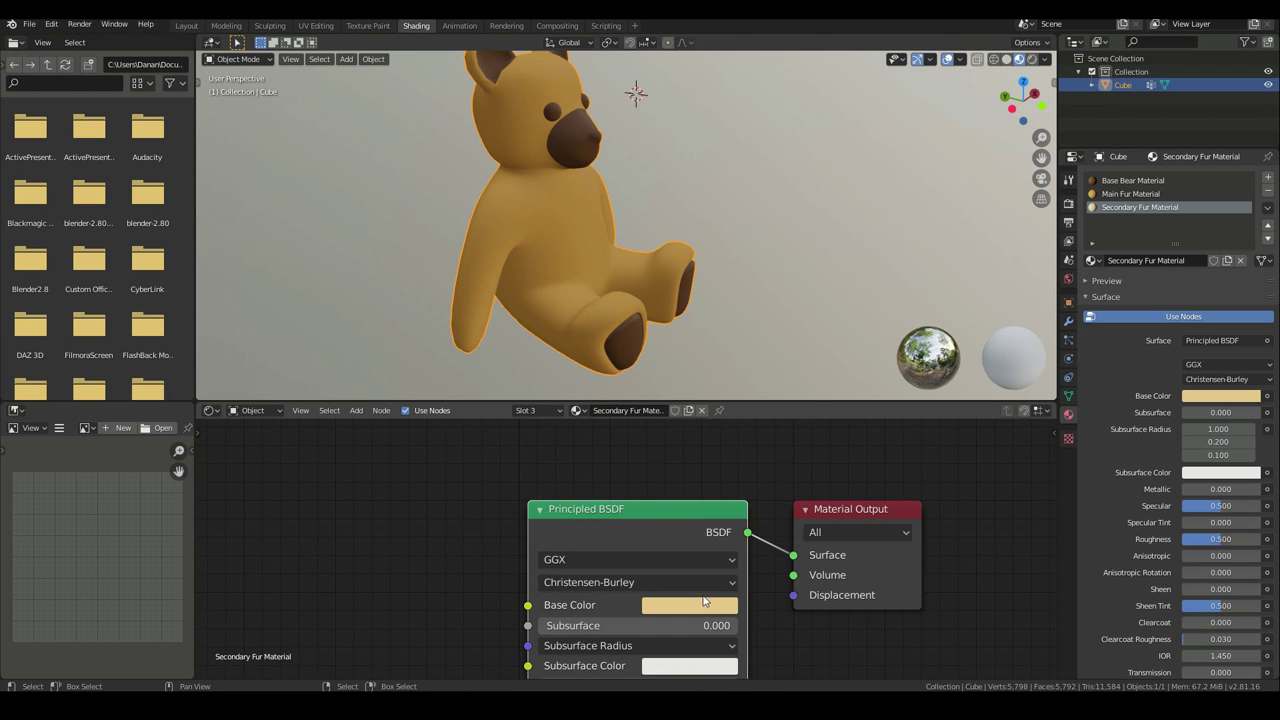
{"action": "left_click", "coordinate": [705, 604]}
{"action": "left_click_drag", "start_coordinate": [703, 432], "coordinate": [704, 433]}
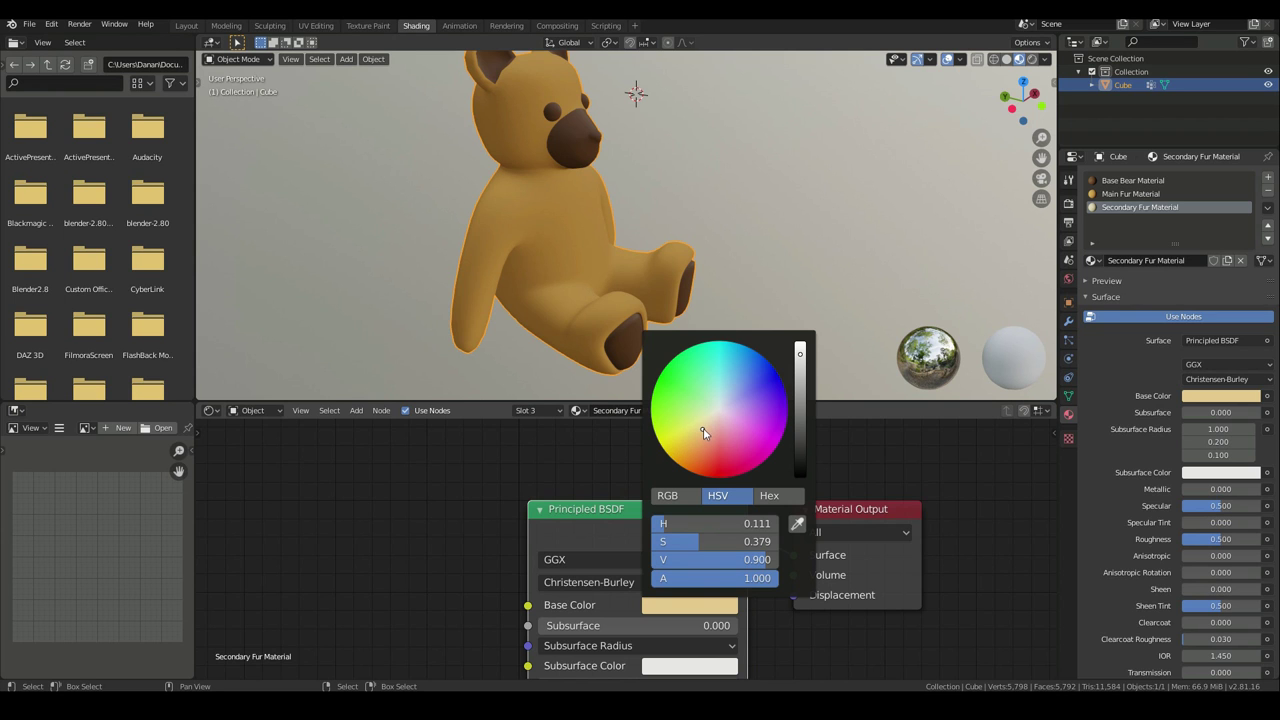
{"action": "scroll", "coordinate": [674, 583], "scroll_direction": "down", "scroll_amount": 10}
{"action": "middle_click_drag", "start_coordinate": [799, 582], "coordinate": [780, 538]}
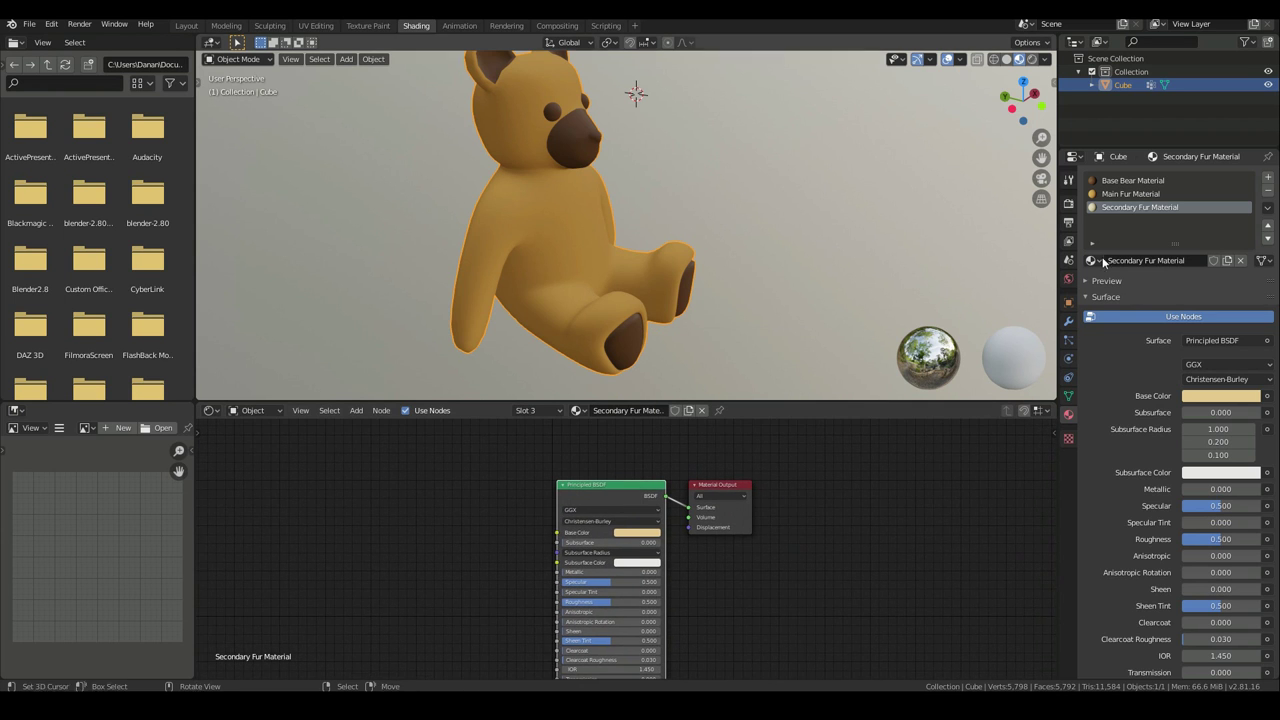
Assign Secondary Fur Material to the faces of the SecondaryFurArea vertex group and return to Object Mode
{"action": "key", "text": "Tab"}
{"action": "scroll", "coordinate": [700, 250], "scroll_direction": "down", "scroll_amount": 2}
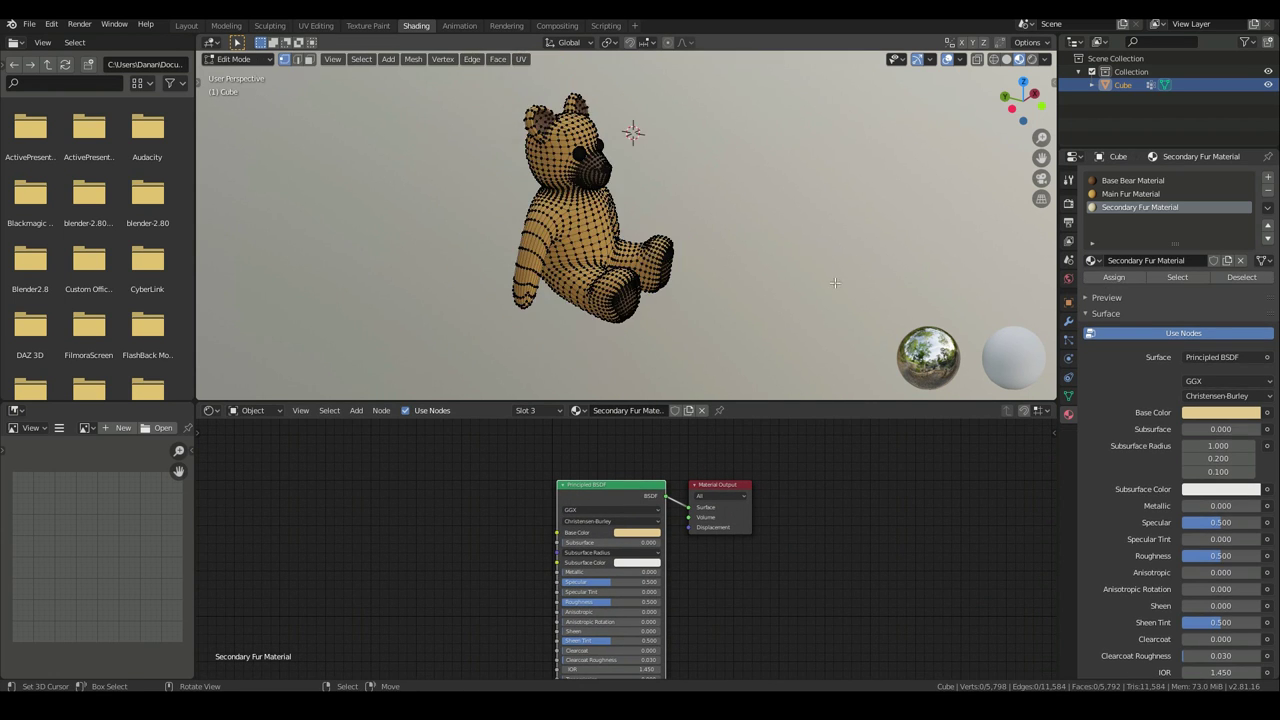
{"action": "left_click", "coordinate": [1068, 396]}
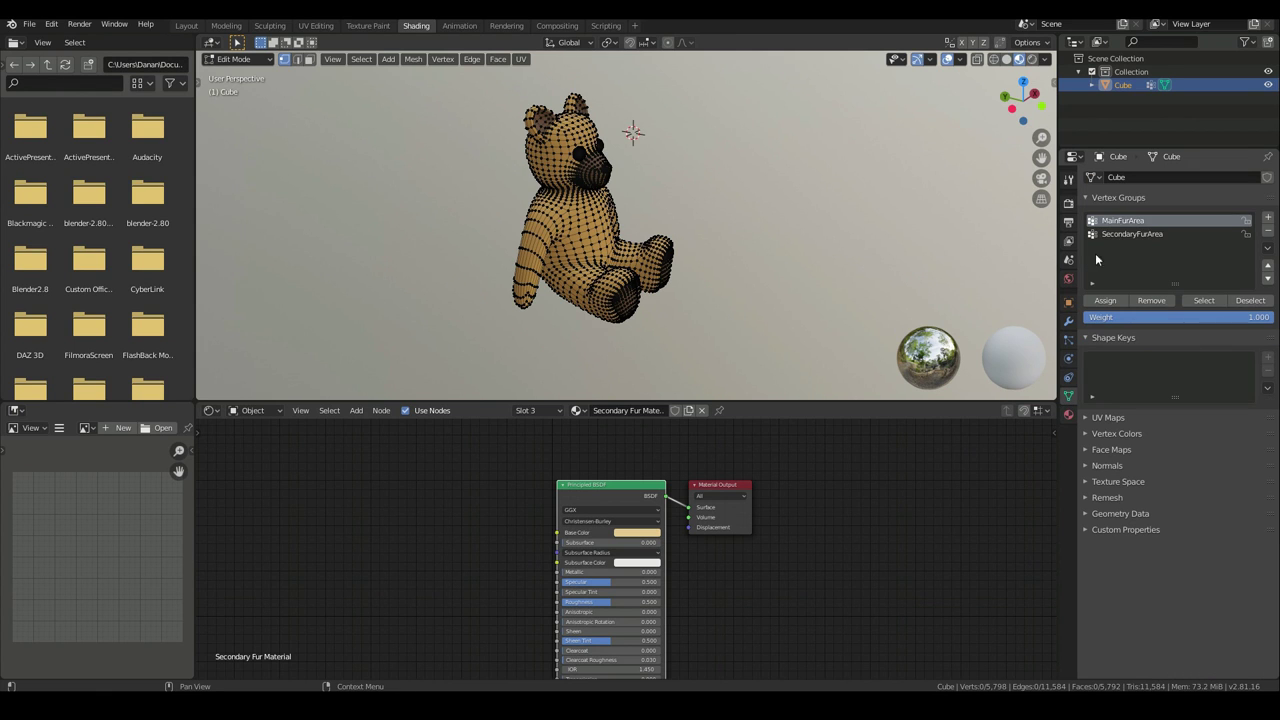
{"action": "left_click", "coordinate": [1135, 233]}
{"action": "left_click", "coordinate": [353, 59]}
{"action": "left_click", "coordinate": [360, 89]}
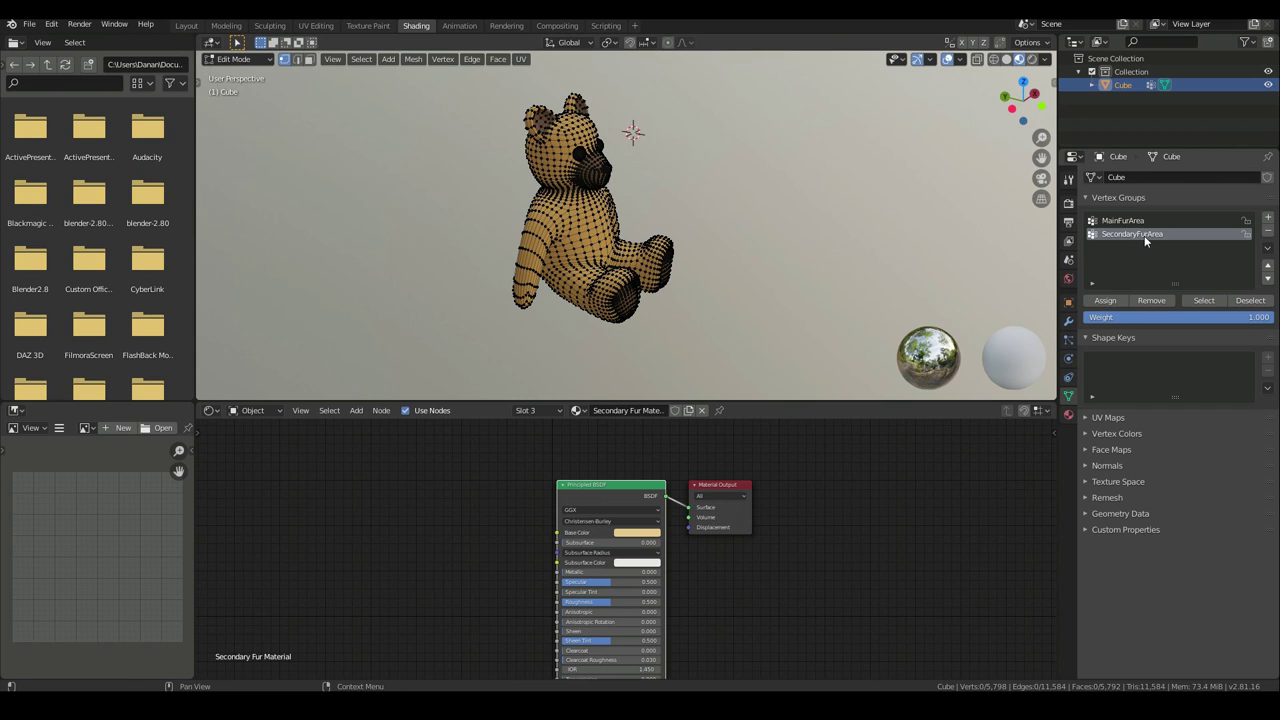
{"action": "left_click", "coordinate": [1201, 300]}
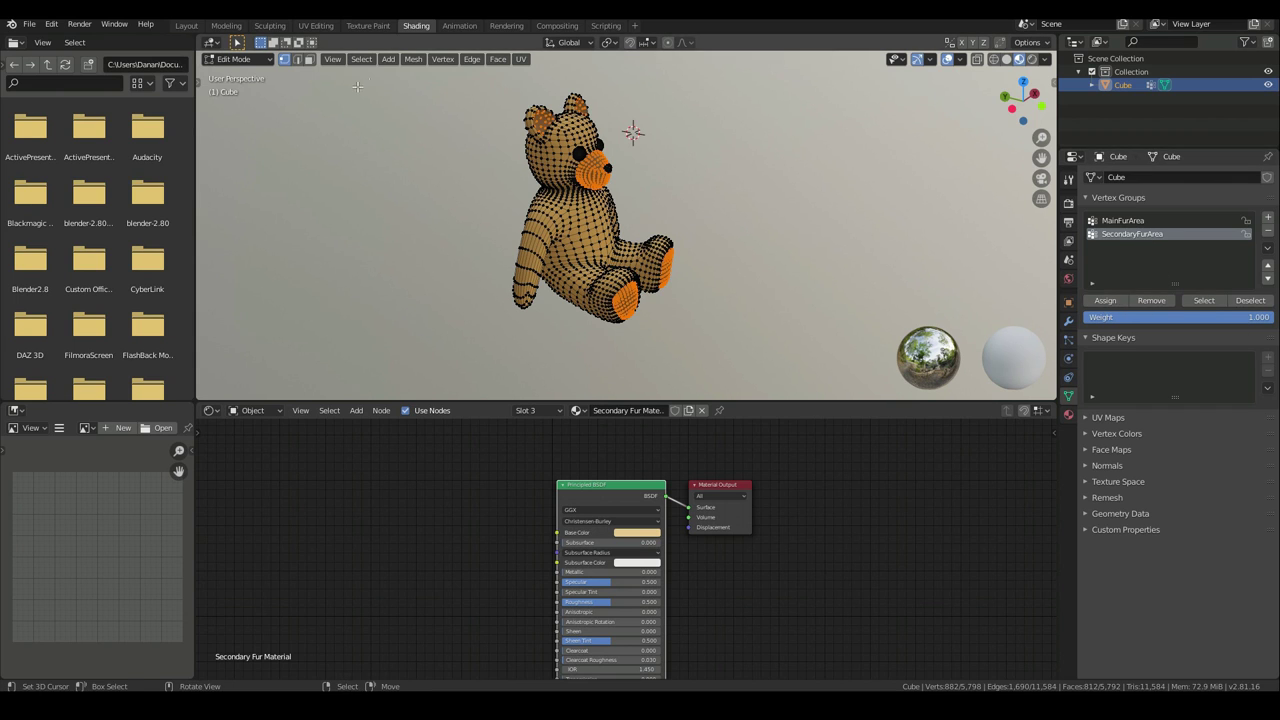
{"action": "left_click", "coordinate": [1068, 413]}
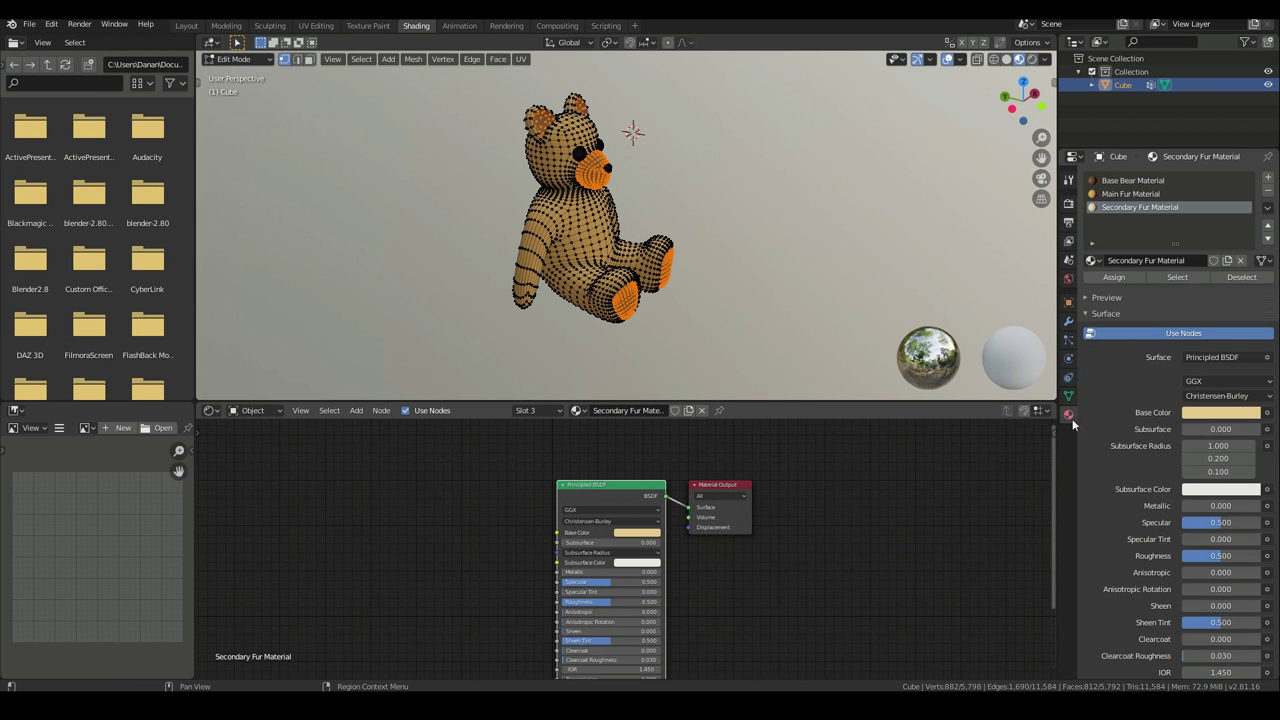
{"action": "left_click", "coordinate": [1122, 276]}
{"action": "key", "text": "Tab"}
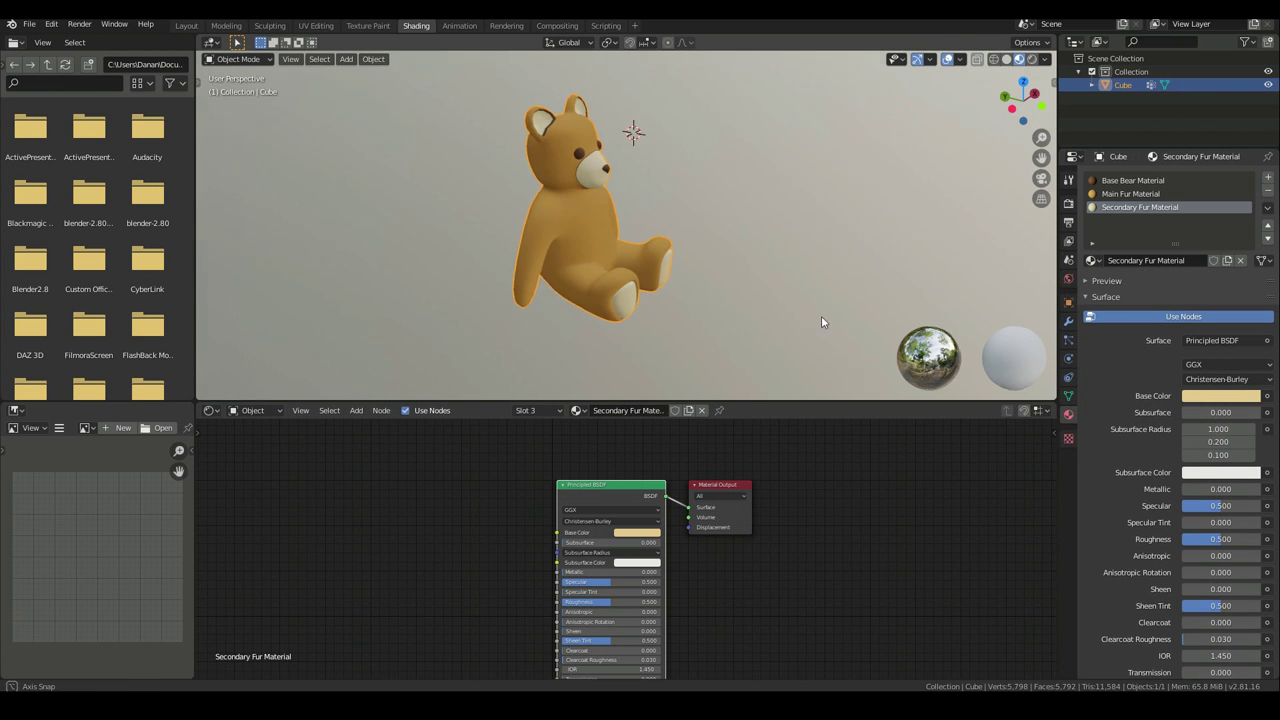
Add a fourth material slot with a new material named eyes
{"action": "middle_click_drag", "start_coordinate": [837, 322], "coordinate": [673, 318]}
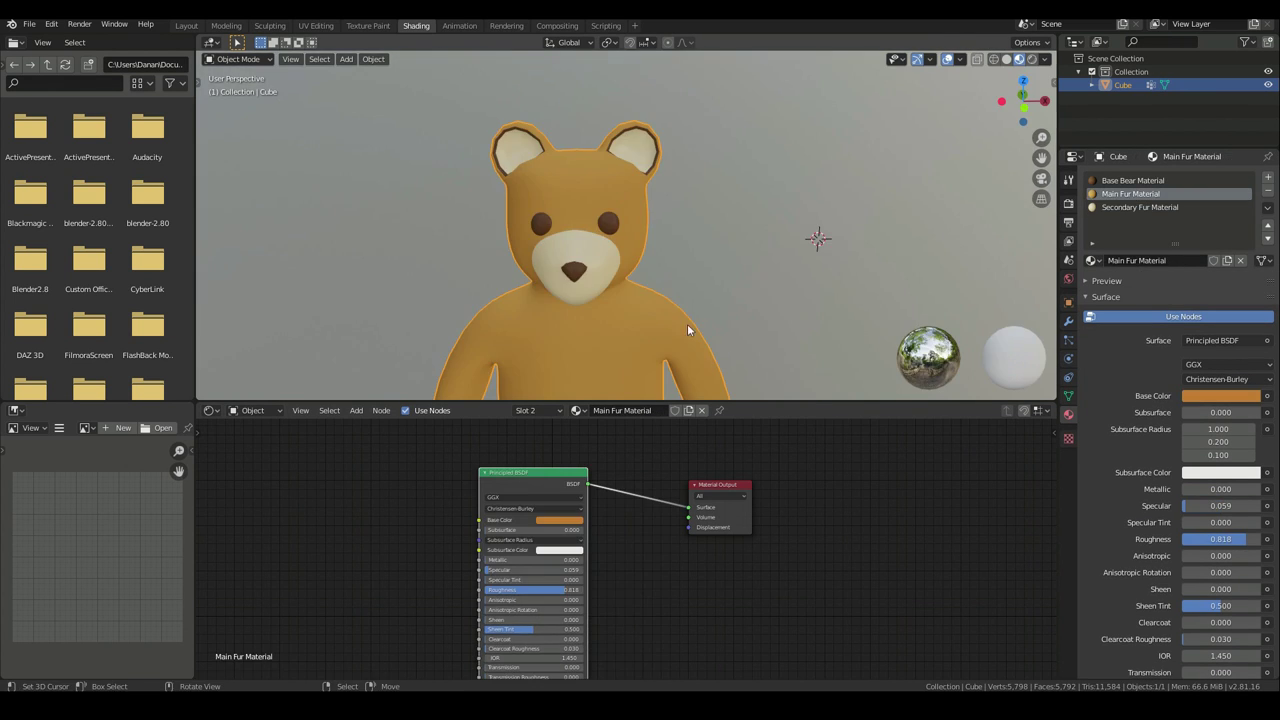
{"action": "middle_click_drag", "start_coordinate": [687, 323], "coordinate": [716, 250]}
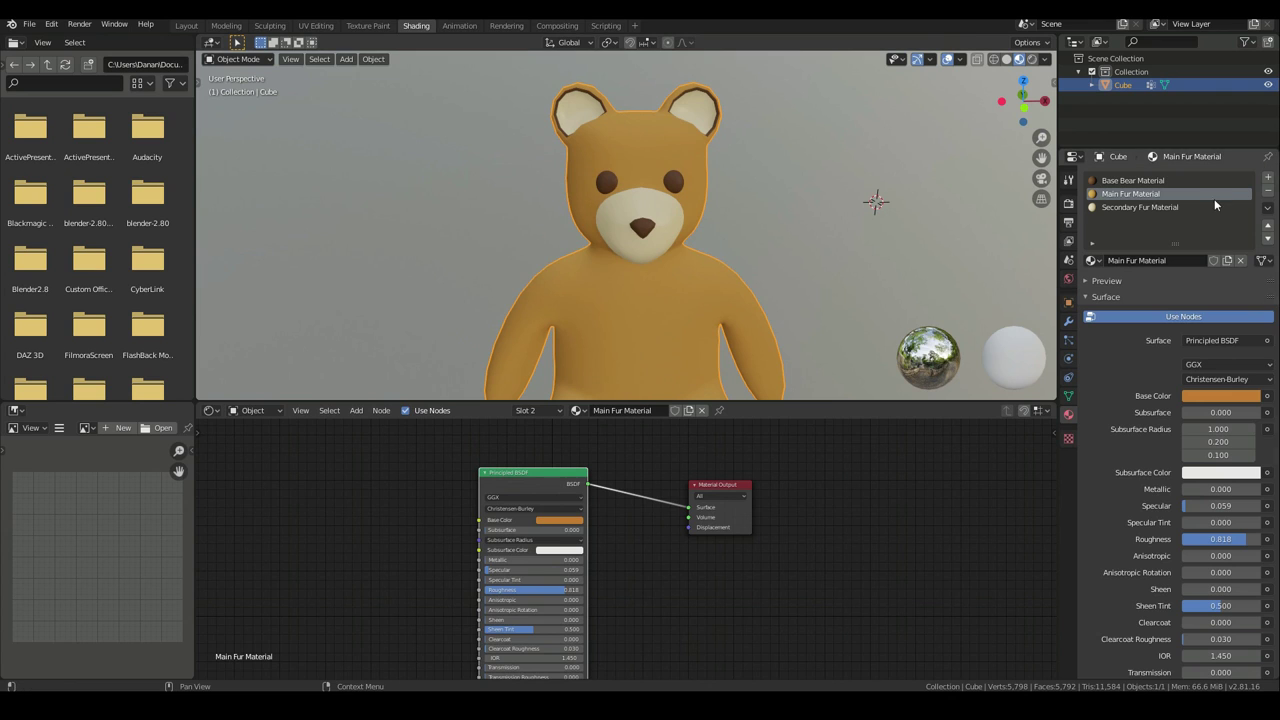
{"action": "left_click", "coordinate": [1268, 177]}
{"action": "left_click", "coordinate": [1125, 259]}
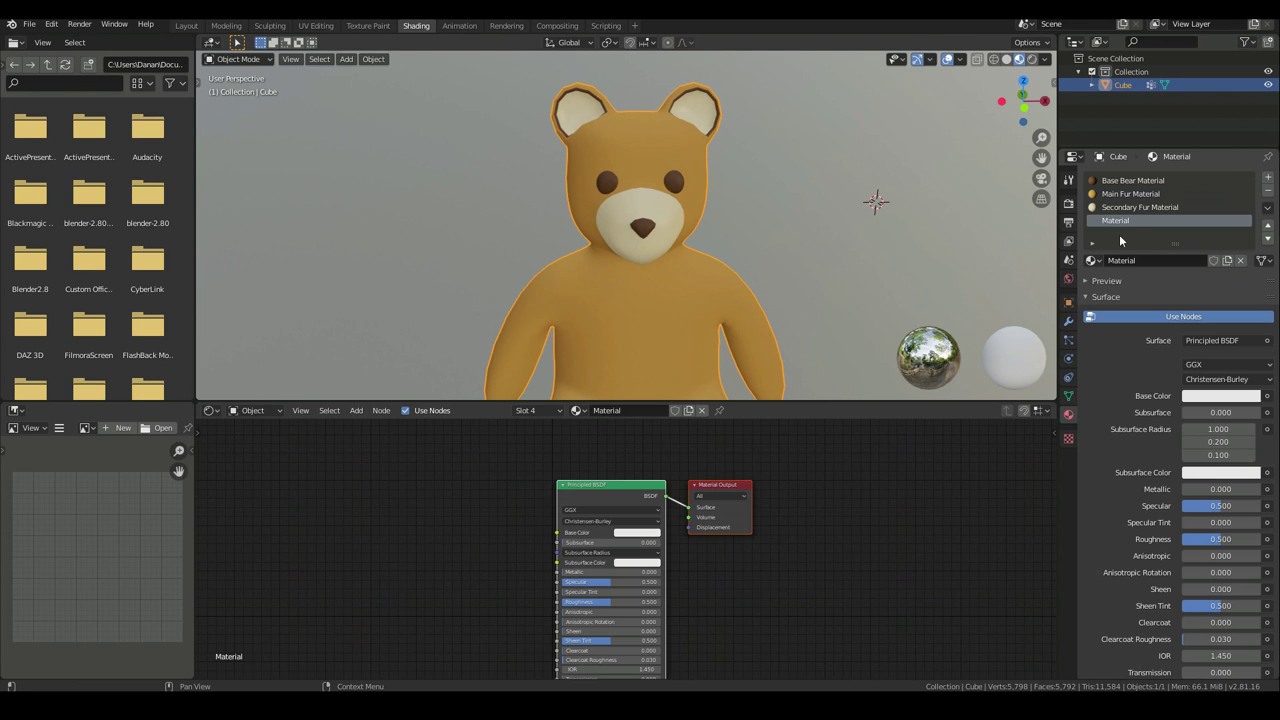
{"action": "double_click", "coordinate": [1120, 260]}
{"action": "type", "text": "e"}
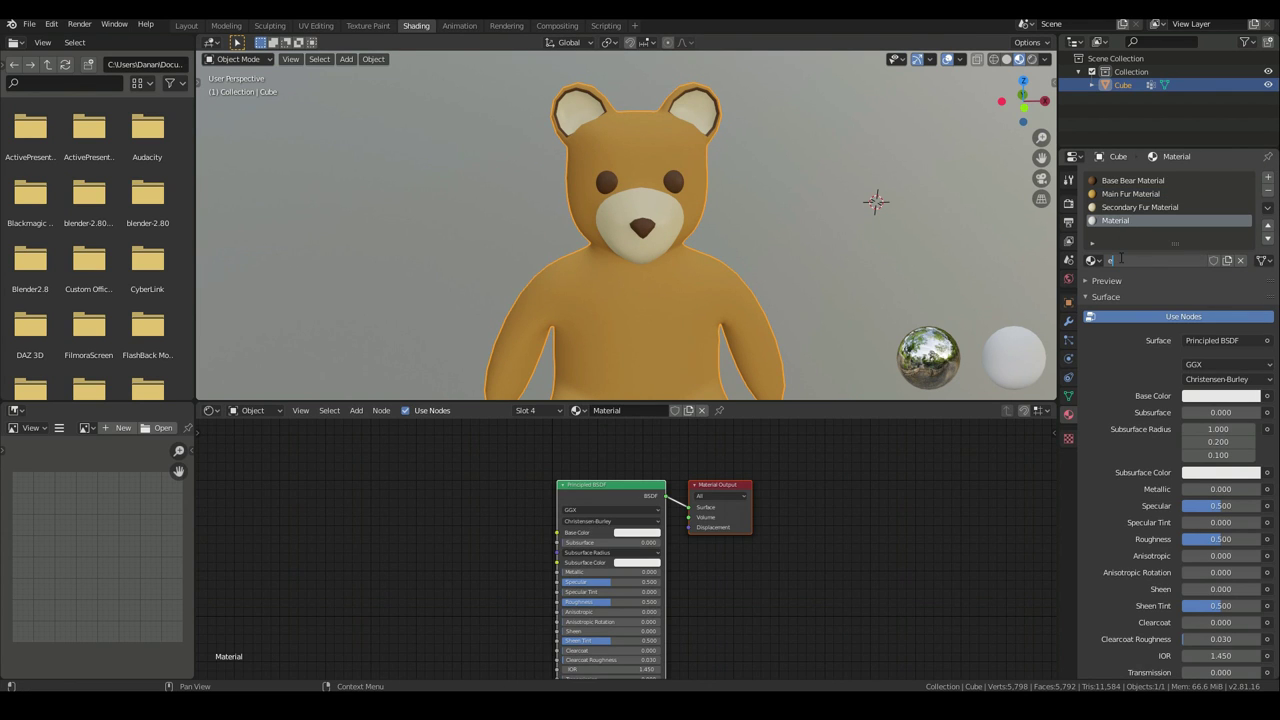
{"action": "type", "text": "yes"}
{"action": "key", "text": "Return"}
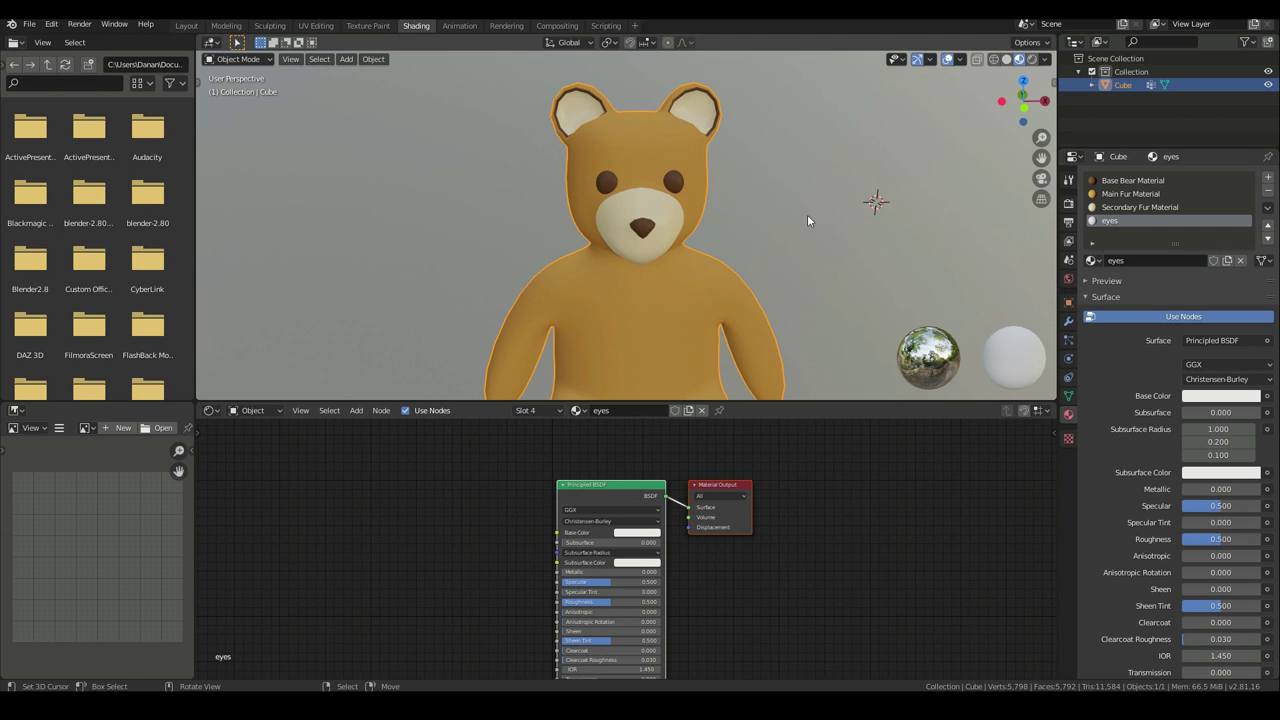
Assign the eyes material to both whole eye meshes in Edit Mode, set its base colour to black and return to Object Mode
{"action": "key", "text": "Tab"}
{"action": "scroll", "coordinate": [560, 150], "scroll_direction": "up", "scroll_amount": 2}
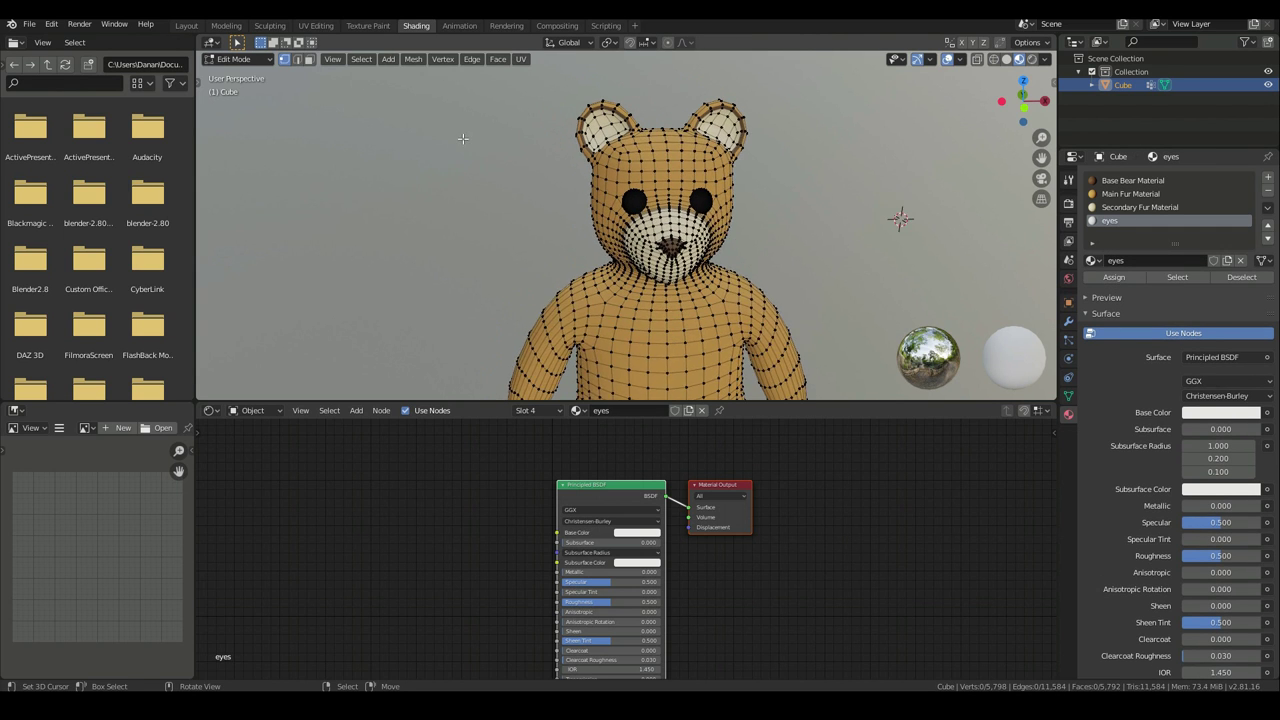
{"action": "left_click", "coordinate": [361, 59]}
{"action": "left_click", "coordinate": [370, 91]}
{"action": "scroll", "coordinate": [786, 188], "scroll_direction": "up", "scroll_amount": 3}
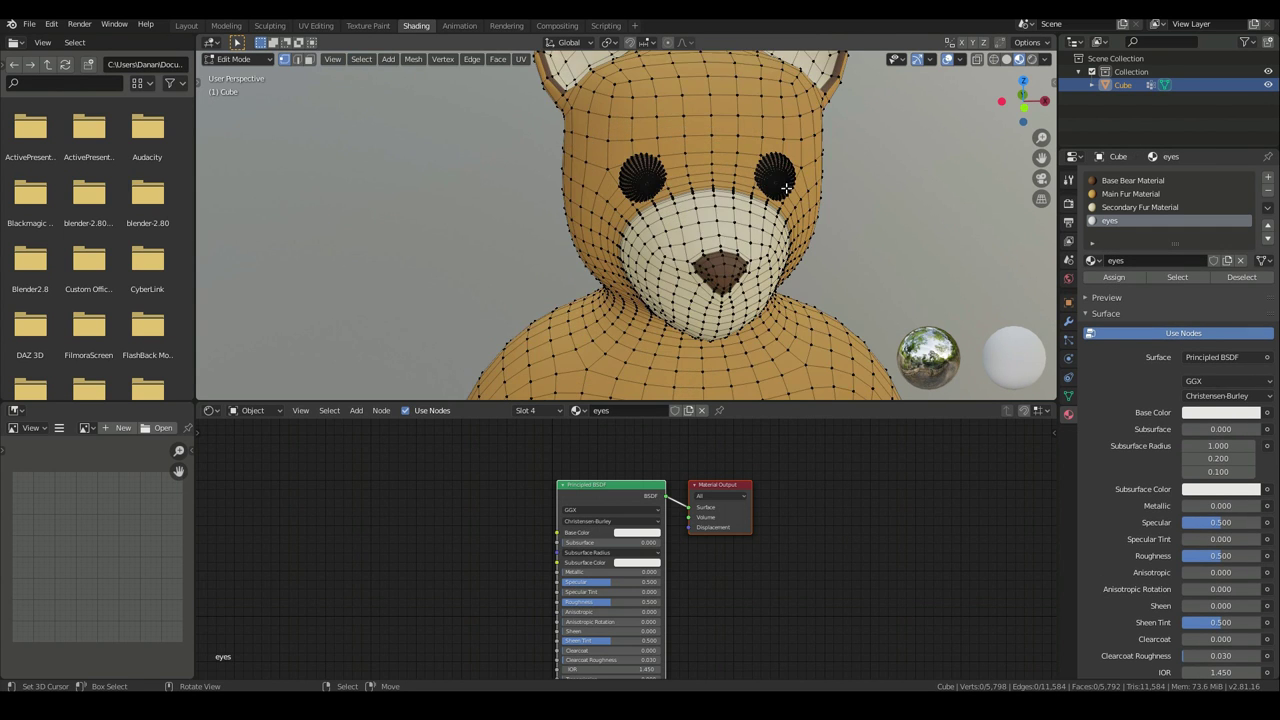
{"action": "key", "text": "l"}
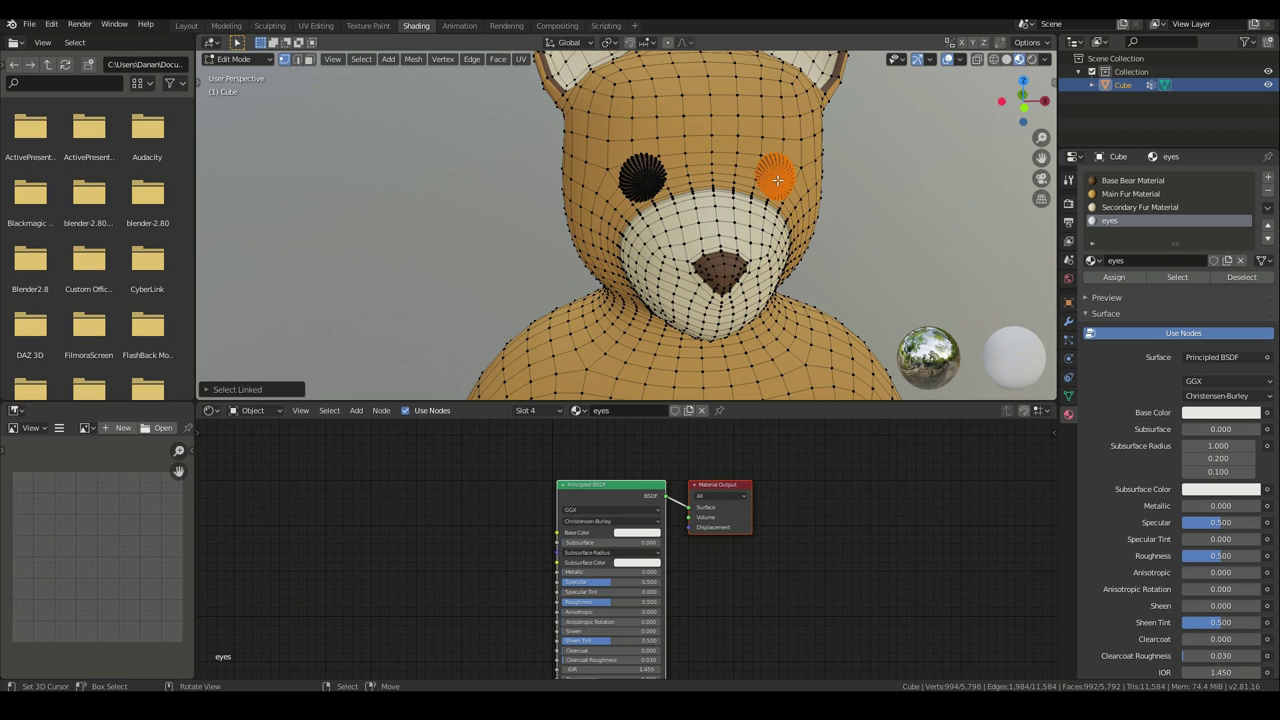
{"action": "key", "text": "l"}
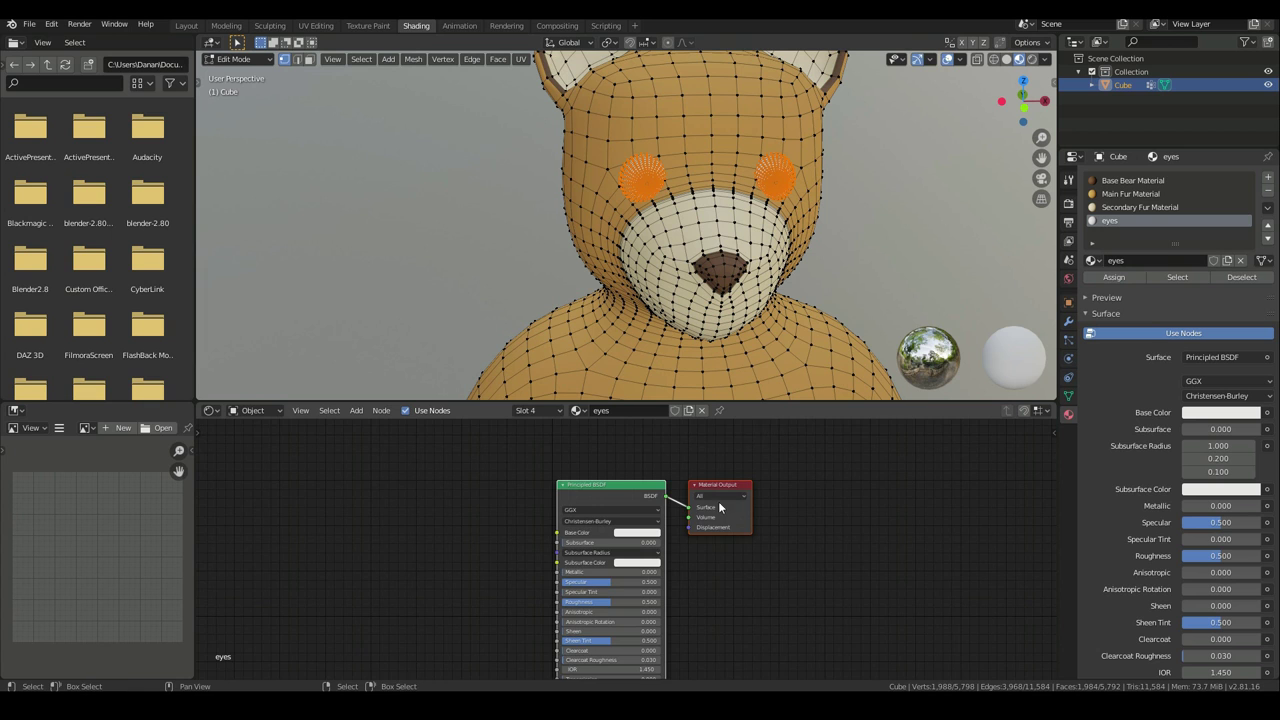
{"action": "left_click_drag", "start_coordinate": [660, 465], "coordinate": [607, 465]}
{"action": "left_click", "coordinate": [645, 513]}
{"action": "left_click_drag", "start_coordinate": [696, 437], "coordinate": [694, 445]}
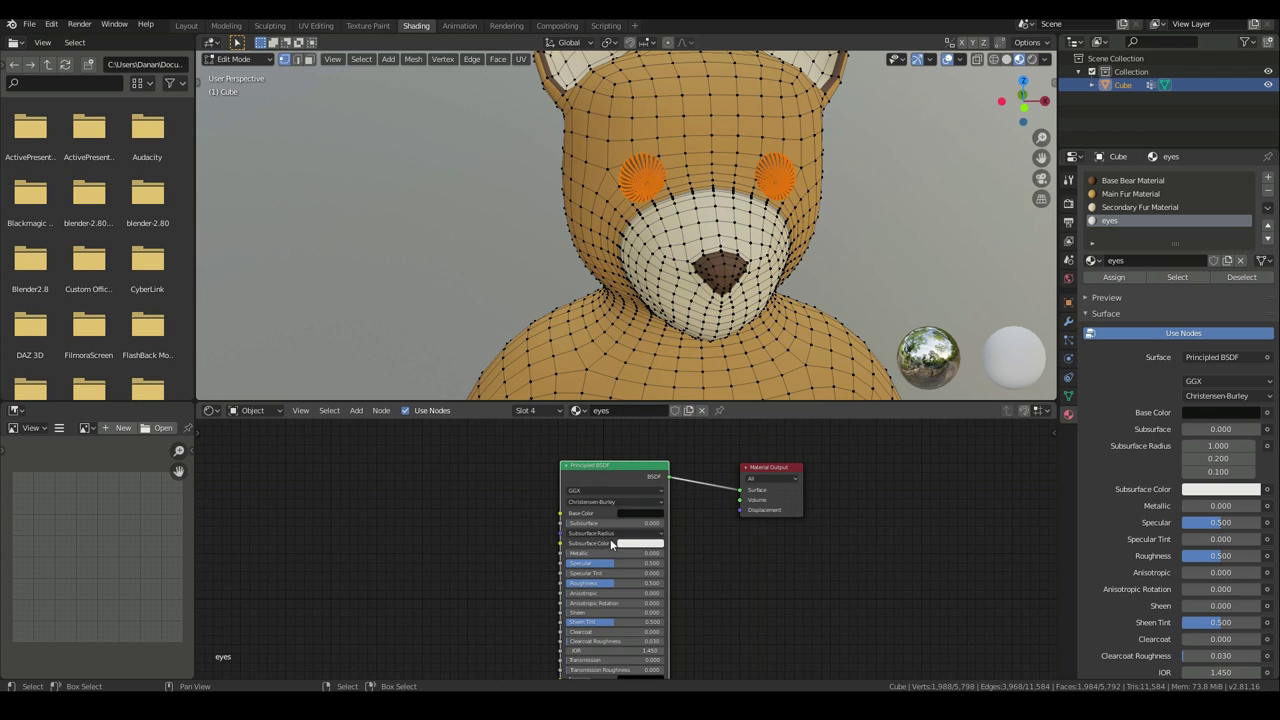
{"action": "key", "text": "Tab"}
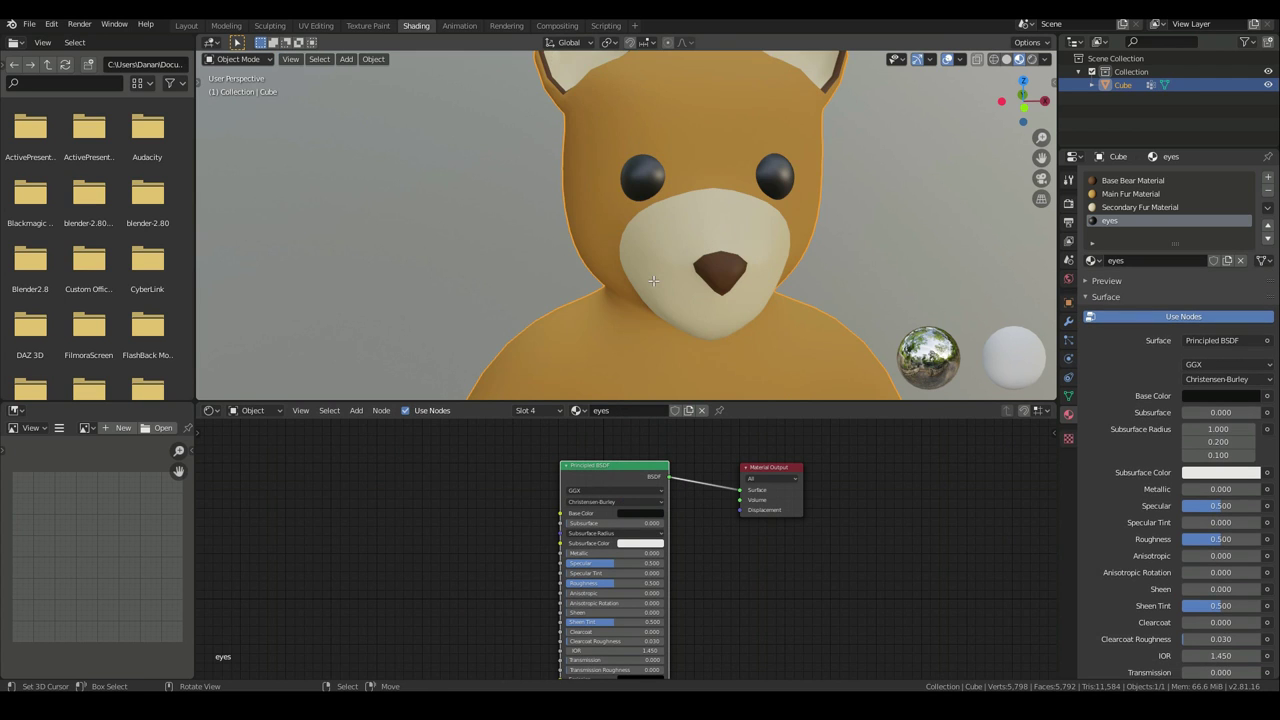
Make the eyes material glossy with specular about 0.577, roughness about 0.132 and sheen about 0.441, checking it on the bear
{"action": "scroll", "coordinate": [757, 563], "scroll_direction": "up", "scroll_amount": 1}
{"action": "mouse_move", "coordinate": [624, 552]}
{"action": "left_mouse_down"}
{"action": "mouse_move", "coordinate": [636, 562]}
{"action": "mouse_move", "coordinate": [620, 574]}
{"action": "left_mouse_up"}
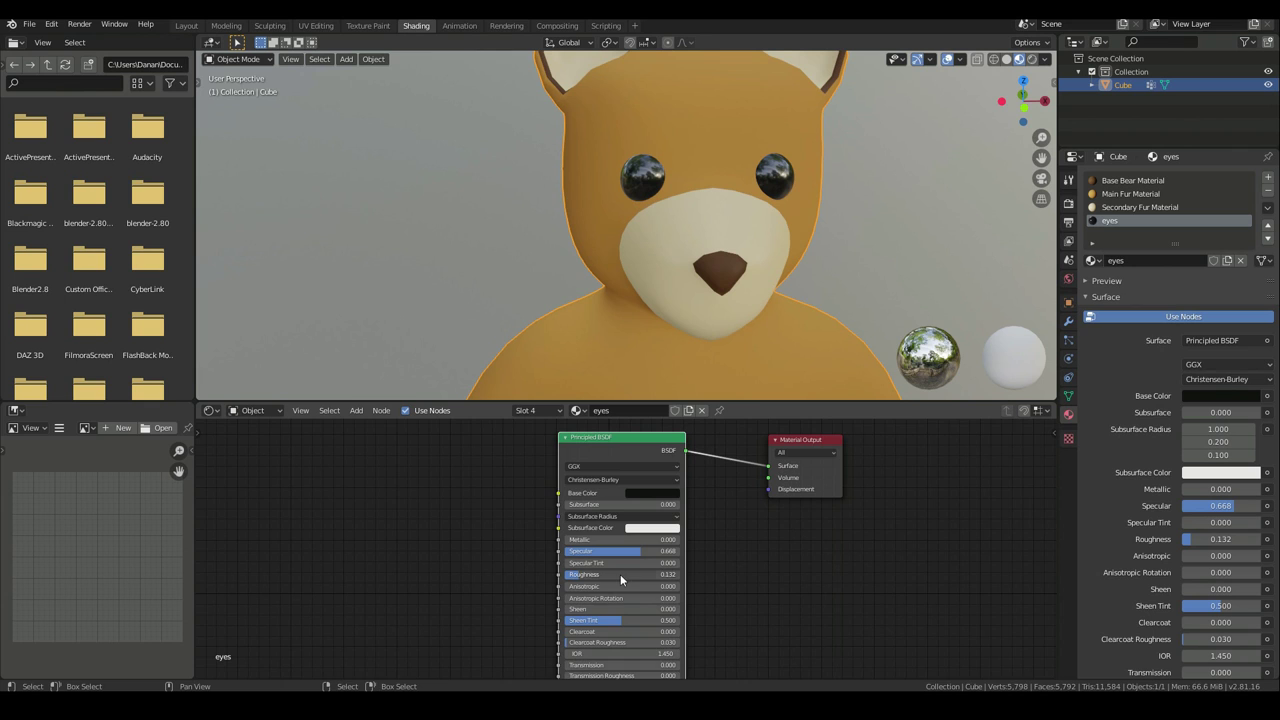
{"action": "middle_click_drag", "start_coordinate": [789, 634], "coordinate": [820, 603]}
{"action": "mouse_move", "coordinate": [616, 580]}
{"action": "left_mouse_down"}
{"action": "mouse_move", "coordinate": [662, 580]}
{"action": "mouse_move", "coordinate": [614, 581]}
{"action": "left_mouse_up"}
{"action": "left_click_drag", "start_coordinate": [670, 521], "coordinate": [701, 521]}
{"action": "scroll", "coordinate": [732, 345], "scroll_direction": "down", "scroll_amount": 5}
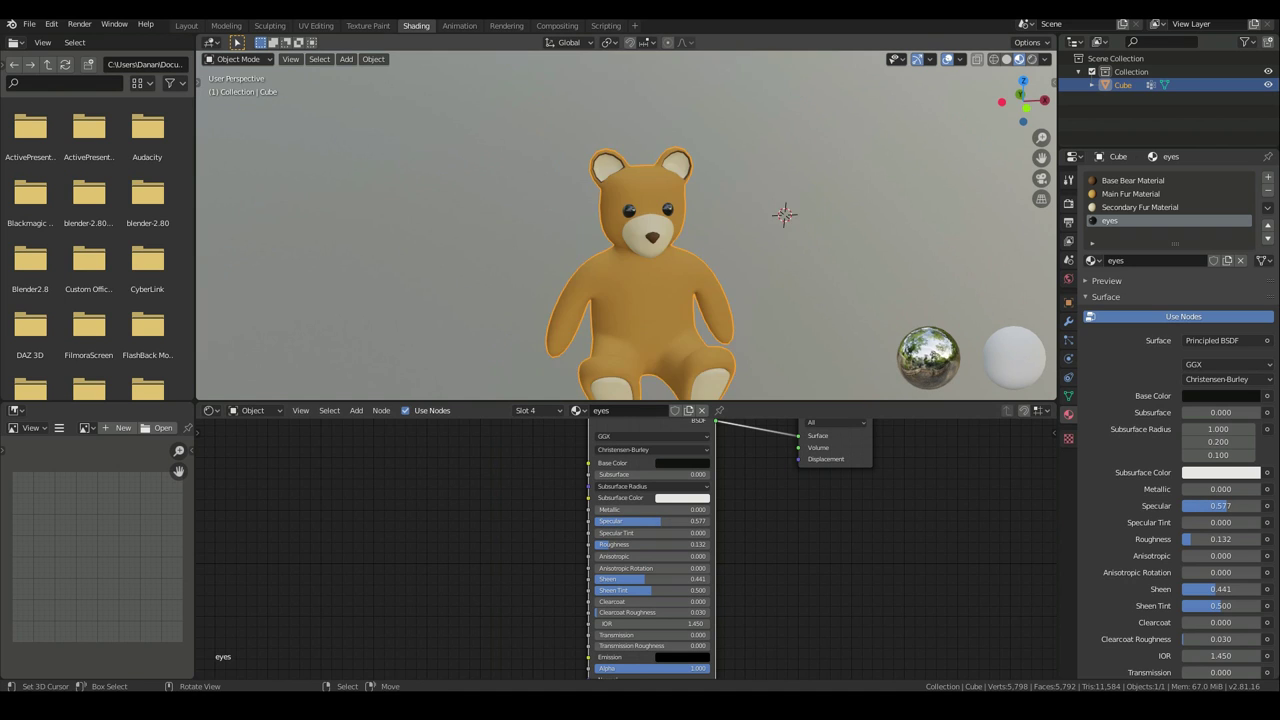
{"action": "scroll", "coordinate": [732, 345], "scroll_direction": "up", "scroll_amount": 4}
{"action": "scroll", "coordinate": [732, 345], "scroll_direction": "down", "scroll_amount": 1}
{"action": "scroll", "coordinate": [732, 345], "scroll_direction": "up", "scroll_amount": 1}
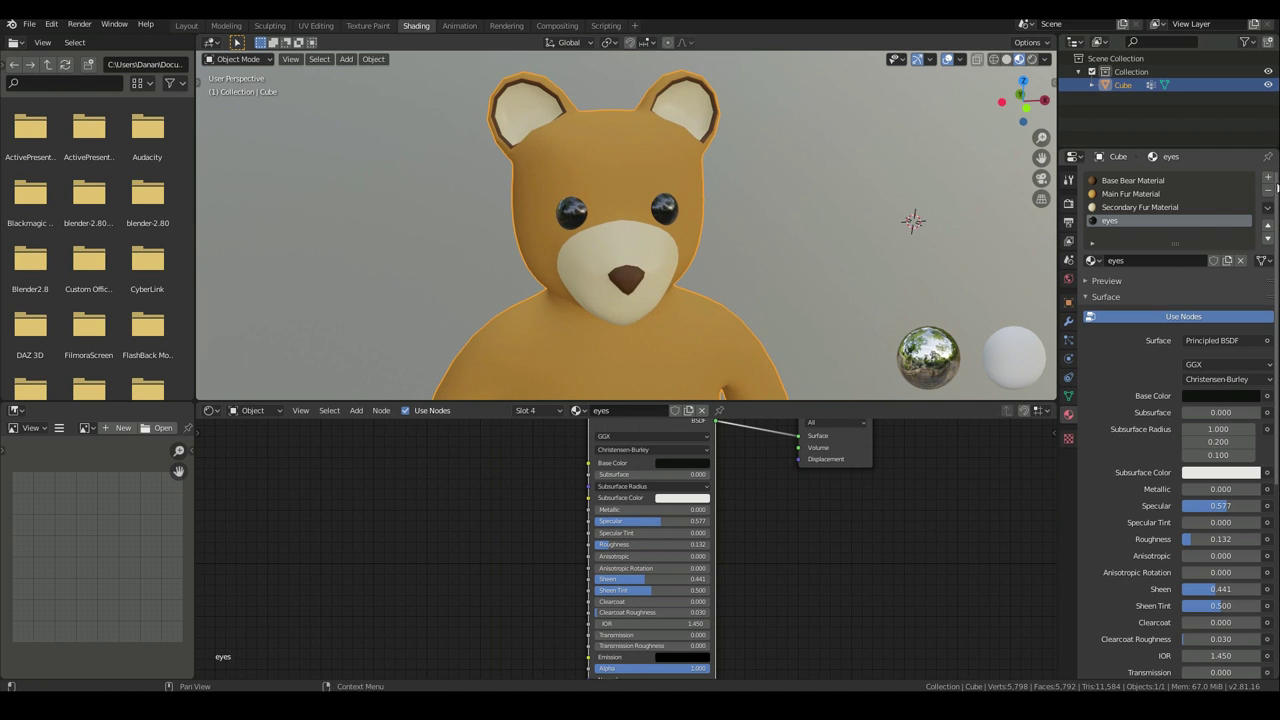
Add a fifth material slot holding an independent copy of the eyes material, renamed nose
{"action": "left_click", "coordinate": [1268, 177]}
{"action": "left_click", "coordinate": [1092, 262]}
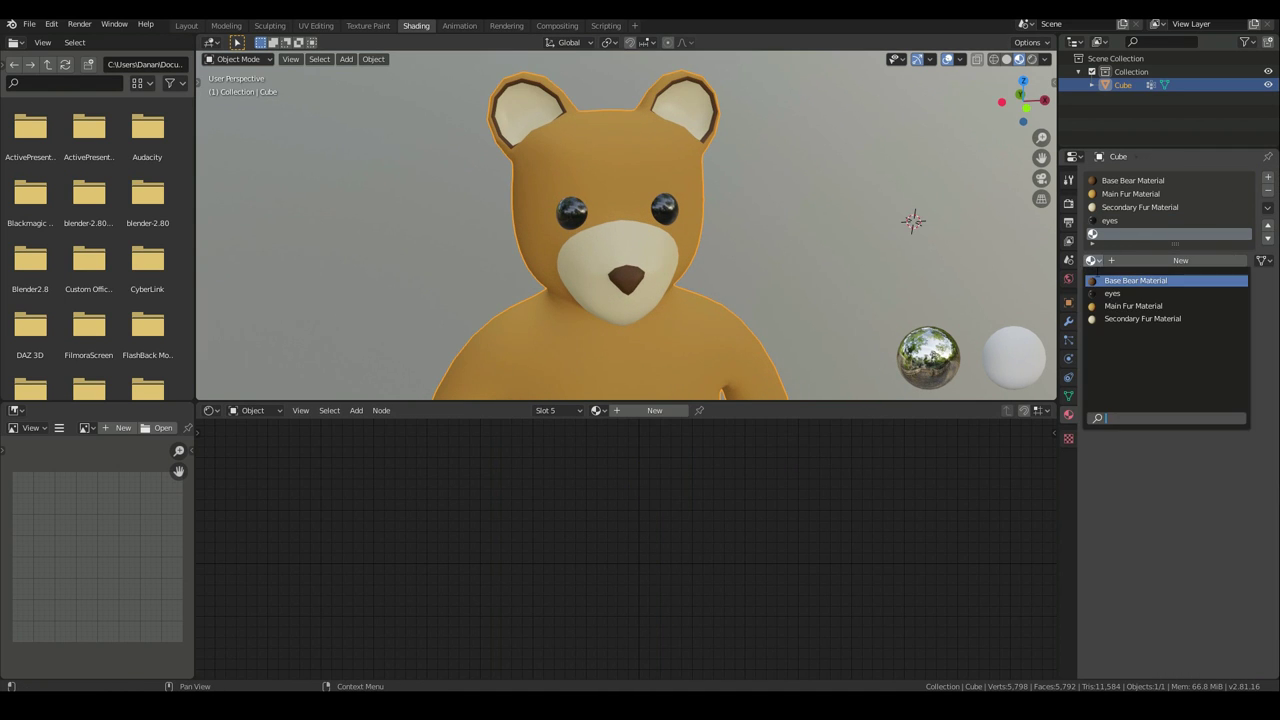
{"action": "left_click", "coordinate": [1120, 291]}
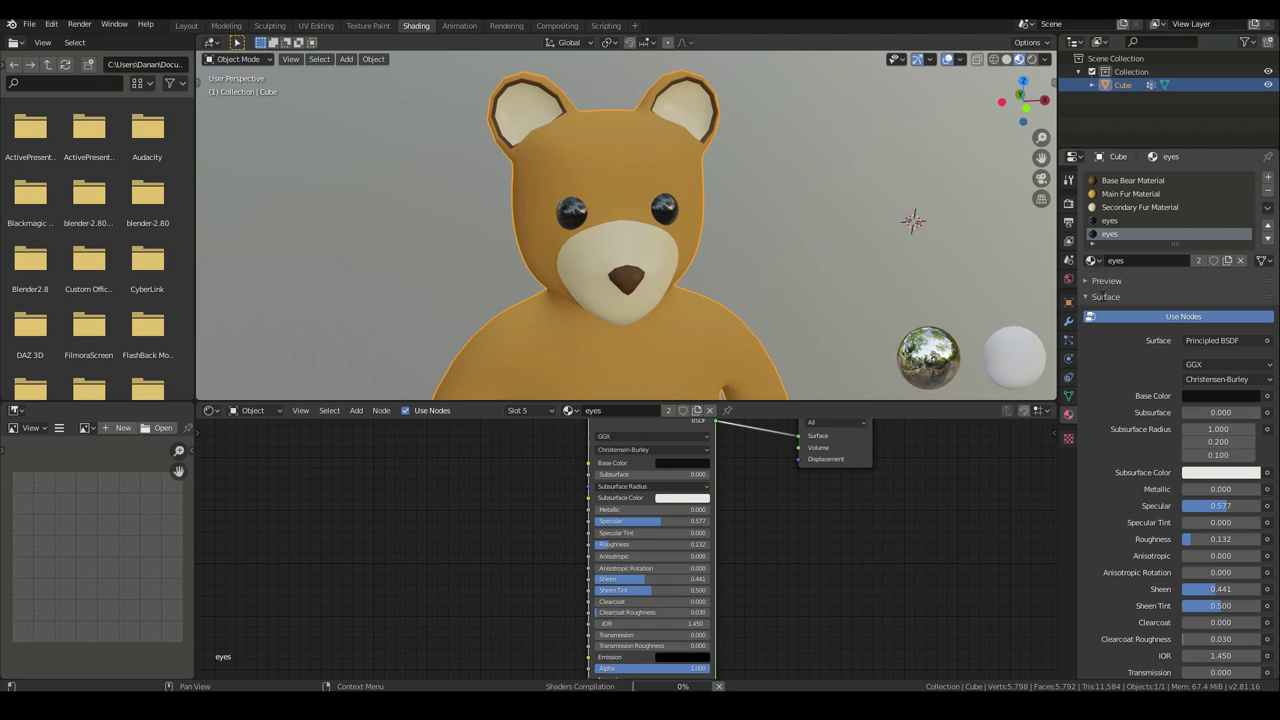
{"action": "left_click", "coordinate": [1201, 260]}
{"action": "double_click", "coordinate": [1150, 258]}
{"action": "type", "text": "NOSE"}
{"action": "key", "text": "Return"}
{"action": "double_click", "coordinate": [1150, 262]}
{"action": "type", "text": "nose"}
{"action": "key", "text": "Return"}
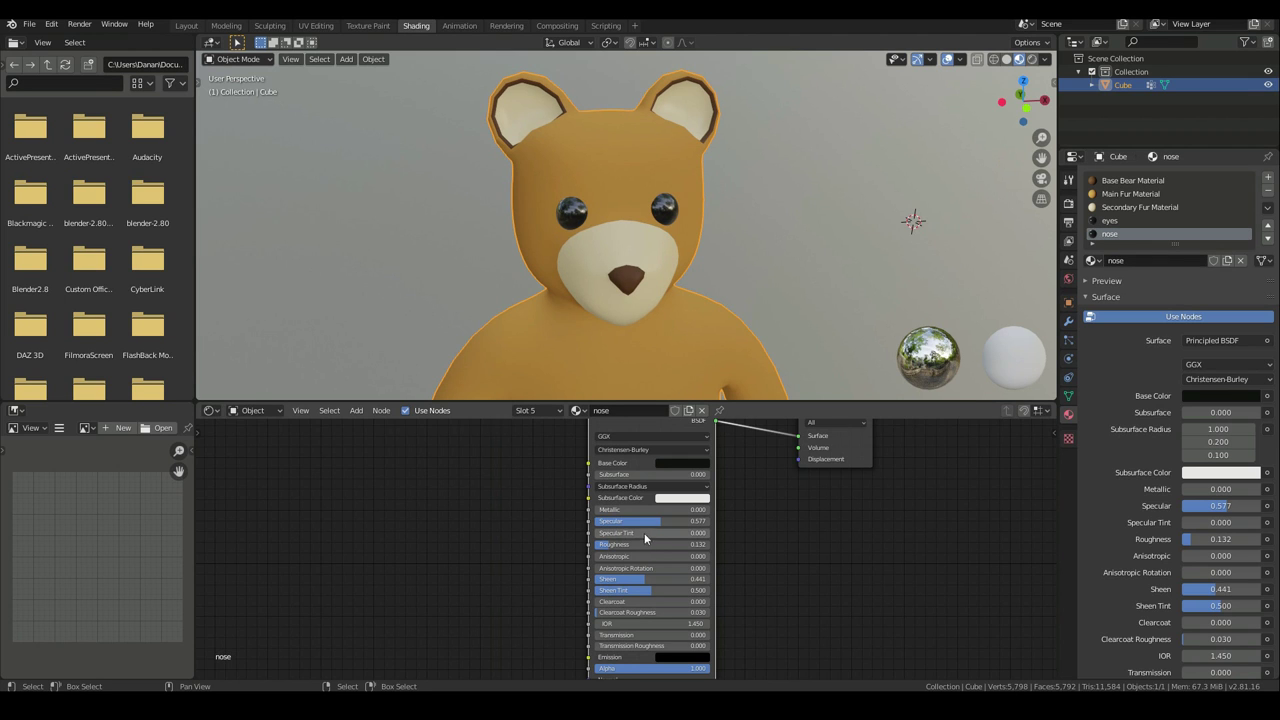
Set the nose material's specular to about 0.391 and roughness to 0.500
{"action": "scroll", "coordinate": [650, 534], "scroll_direction": "up", "scroll_amount": 1}
{"action": "scroll", "coordinate": [662, 532], "scroll_direction": "up", "scroll_amount": 4}
{"action": "mouse_move", "coordinate": [668, 509]}
{"action": "left_mouse_down"}
{"action": "mouse_move", "coordinate": [629, 509]}
{"action": "mouse_move", "coordinate": [651, 509]}
{"action": "left_mouse_up"}
{"action": "left_click_drag", "start_coordinate": [667, 507], "coordinate": [679, 507]}
{"action": "left_click_drag", "start_coordinate": [604, 542], "coordinate": [650, 542]}
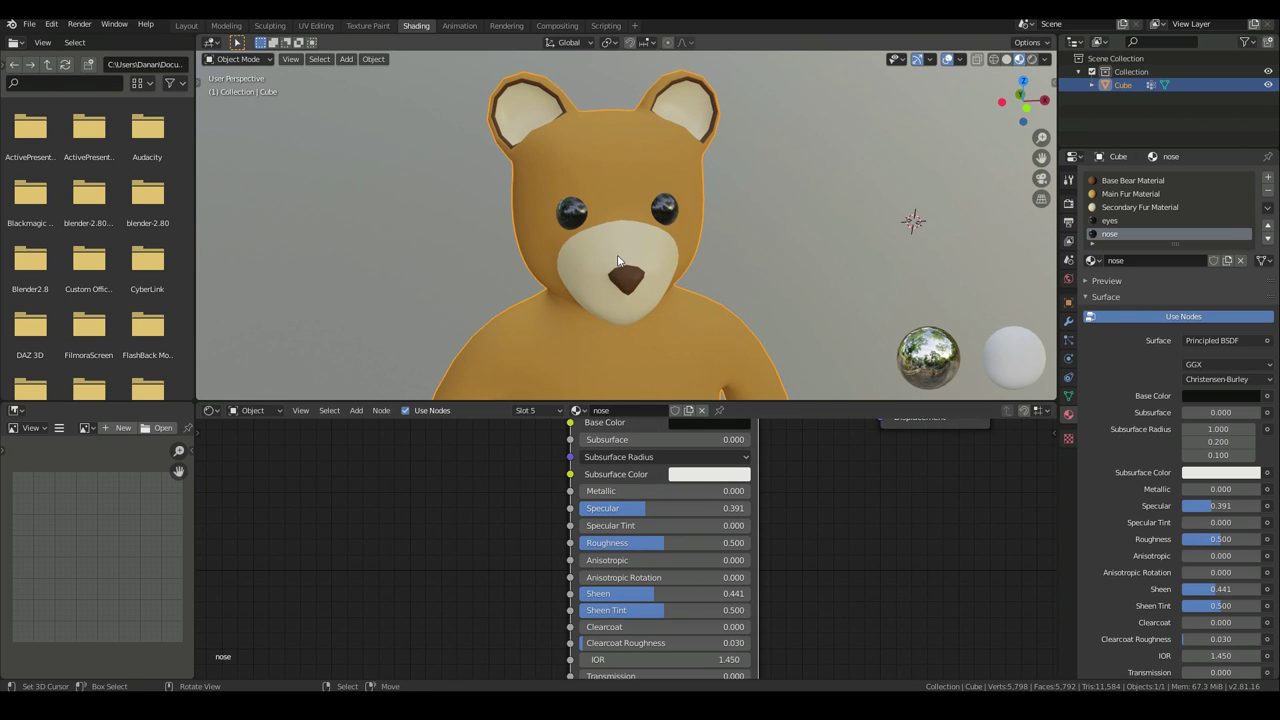
Select the bear's nose faces in Edit Mode, assign the nose material to them and return to Object Mode
{"action": "key", "text": "Tab"}
{"action": "scroll", "coordinate": [651, 308], "scroll_direction": "up", "scroll_amount": 3}
{"action": "left_click", "coordinate": [636, 331]}
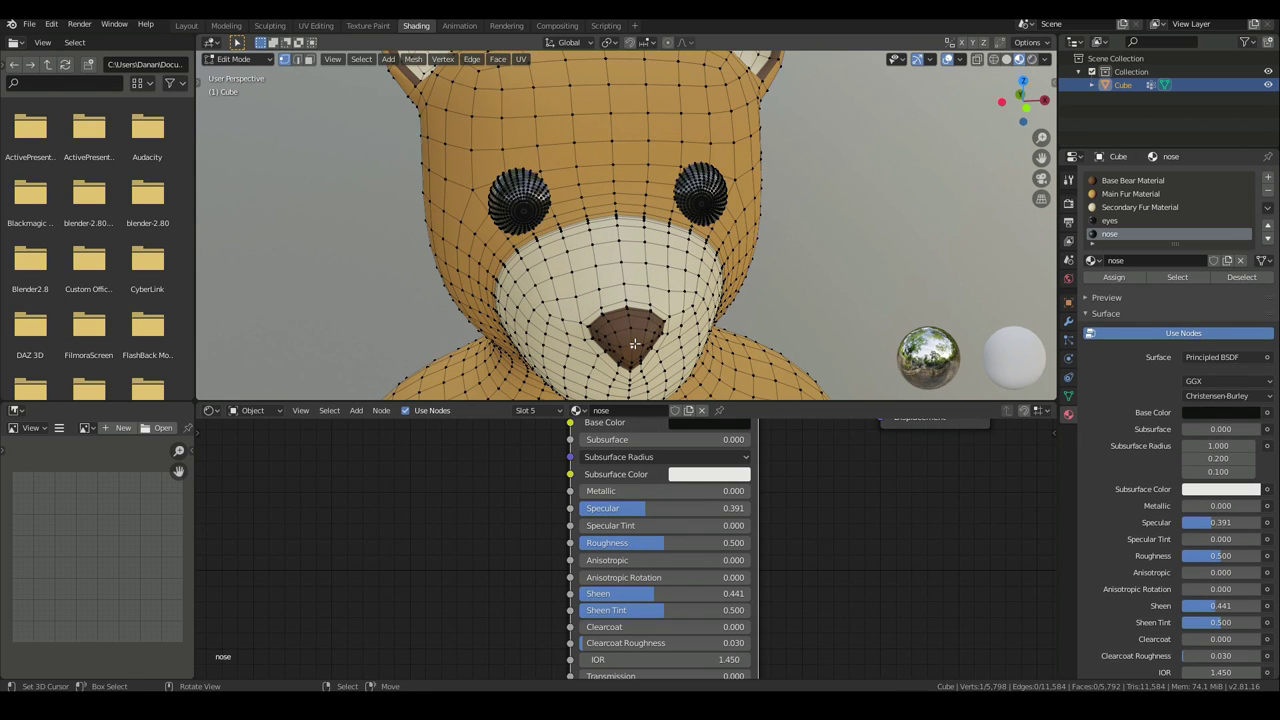
{"action": "key", "text": "ctrl+KP_Add"}
{"action": "key", "text": "ctrl+KP_Add"}
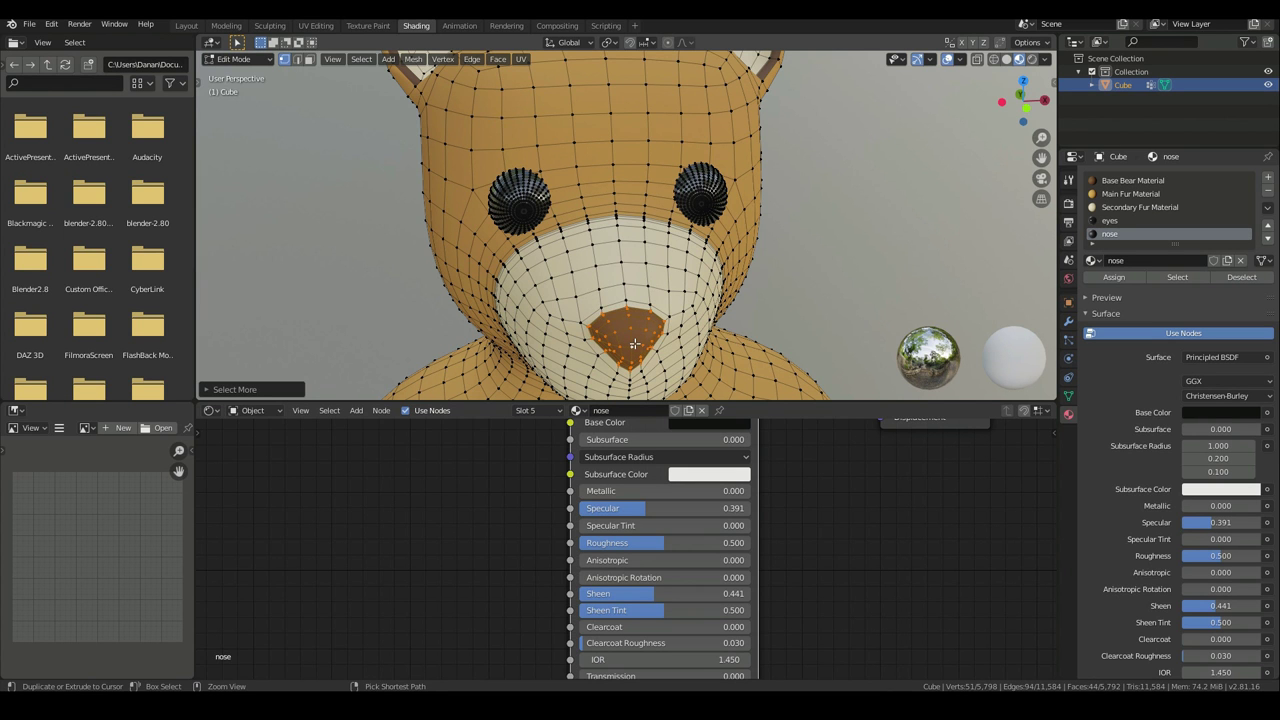
{"action": "middle_click_drag", "start_coordinate": [740, 300], "coordinate": [770, 290]}
{"action": "left_click", "coordinate": [1116, 281]}
{"action": "key", "text": "Tab"}
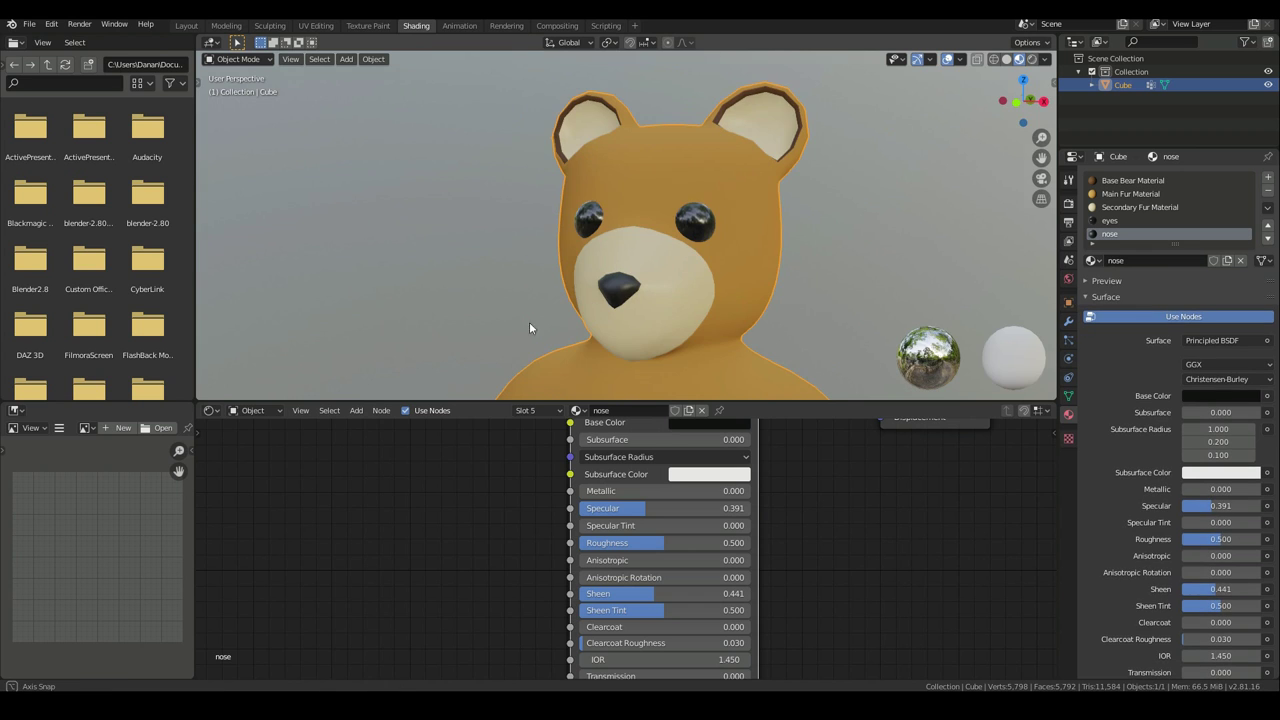
Examine the bear's face and whole body up close and from a distance with all five materials applied
{"action": "middle_click_drag", "start_coordinate": [529, 322], "coordinate": [586, 343]}
{"action": "scroll", "coordinate": [587, 342], "scroll_direction": "down", "scroll_amount": 3}
{"action": "scroll", "coordinate": [661, 345], "scroll_direction": "down", "scroll_amount": 2}
{"action": "scroll", "coordinate": [661, 346], "scroll_direction": "up", "scroll_amount": 2}
{"action": "middle_click_drag", "start_coordinate": [661, 346], "coordinate": [657, 317]}
{"action": "scroll", "coordinate": [667, 315], "scroll_direction": "up", "scroll_amount": 5}
{"action": "scroll", "coordinate": [700, 336], "scroll_direction": "down", "scroll_amount": 5}
{"action": "scroll", "coordinate": [650, 290], "scroll_direction": "up", "scroll_amount": 3}
{"action": "scroll", "coordinate": [645, 258], "scroll_direction": "up", "scroll_amount": 3}
{"action": "scroll", "coordinate": [624, 300], "scroll_direction": "down", "scroll_amount": 5}
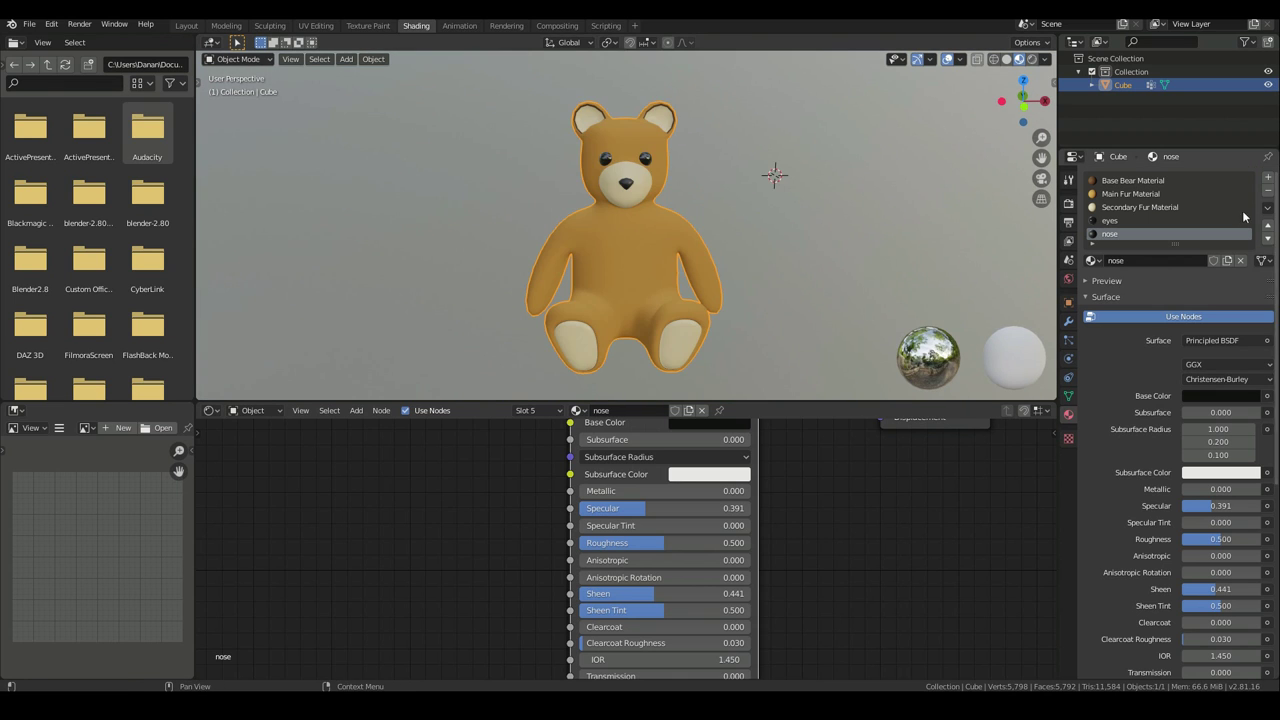
Darken Main Fur Material's base colour to a deeper brown, check it on the bear and save the file
{"action": "left_click", "coordinate": [1132, 193]}
{"action": "middle_click_drag", "start_coordinate": [685, 464], "coordinate": [658, 580]}
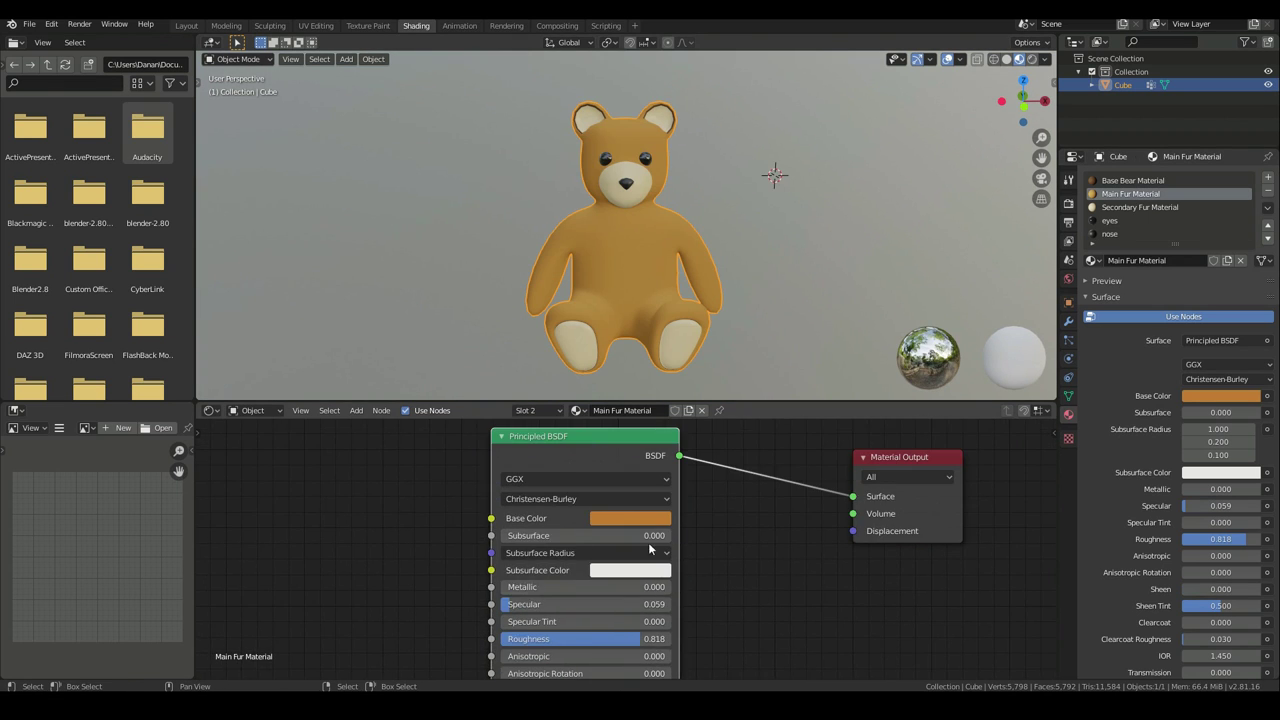
{"action": "left_click", "coordinate": [632, 519]}
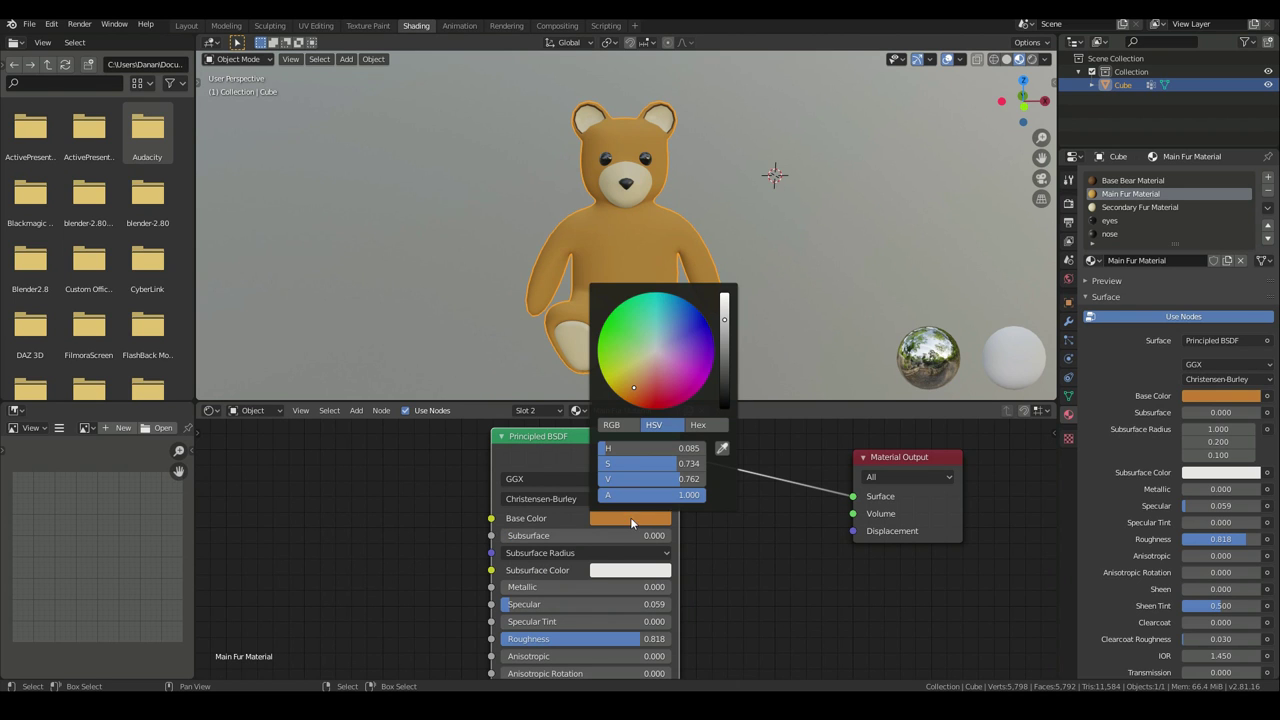
{"action": "left_click", "coordinate": [727, 350]}
{"action": "mouse_move", "coordinate": [510, 272]}
{"action": "middle_mouse_down"}
{"action": "mouse_move", "coordinate": [645, 270]}
{"action": "mouse_move", "coordinate": [362, 256]}
{"action": "mouse_move", "coordinate": [502, 270]}
{"action": "mouse_move", "coordinate": [386, 287]}
{"action": "mouse_move", "coordinate": [494, 288]}
{"action": "middle_mouse_up"}
{"action": "left_click", "coordinate": [29, 23]}
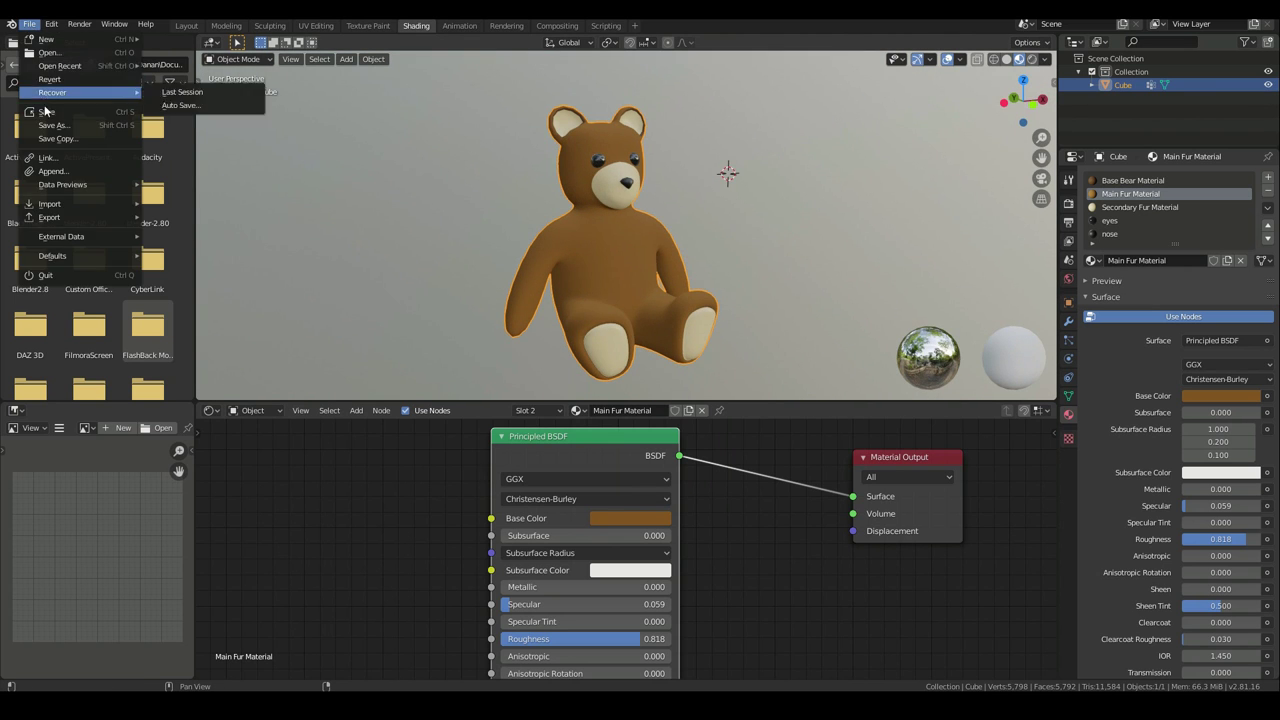
Switch to the Layout workspace, view the bear up close and make the Properties editor taller and wider
{"action": "mouse_move", "coordinate": [556, 232]}
{"action": "middle_mouse_down"}
{"action": "mouse_move", "coordinate": [437, 274]}
{"action": "mouse_move", "coordinate": [627, 270]}
{"action": "mouse_move", "coordinate": [522, 257]}
{"action": "mouse_move", "coordinate": [587, 251]}
{"action": "mouse_move", "coordinate": [558, 254]}
{"action": "middle_mouse_up"}
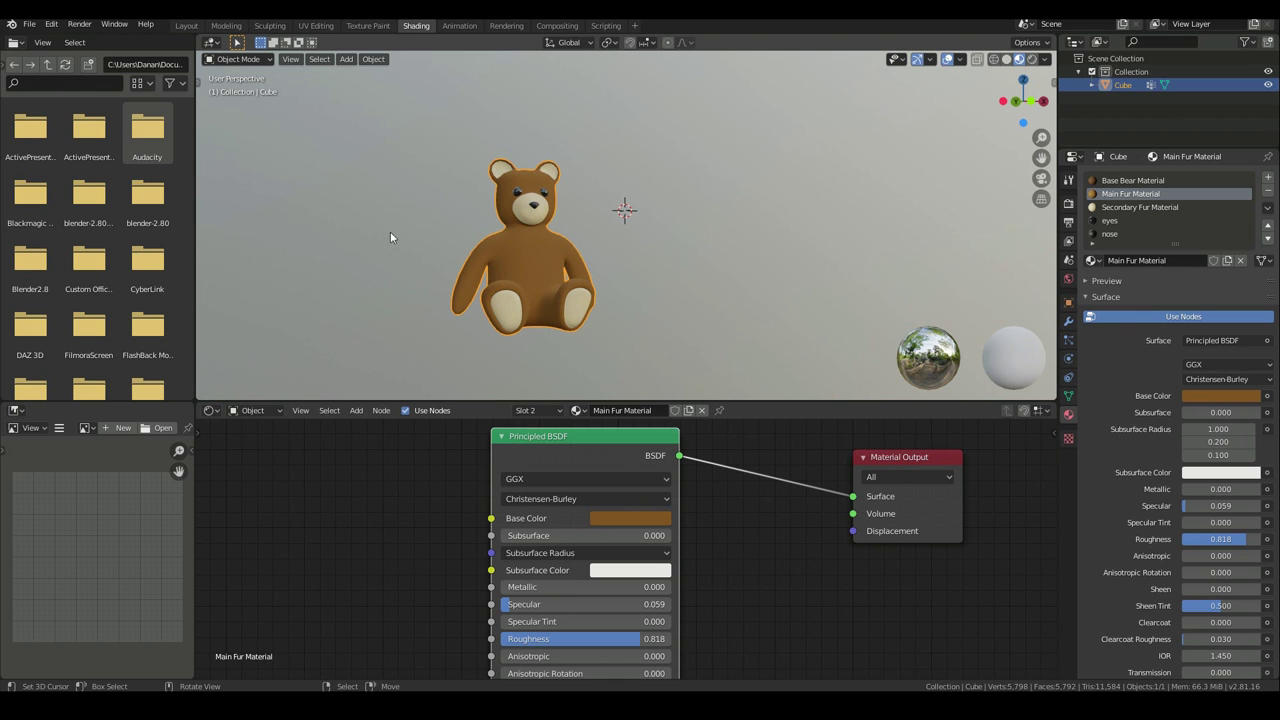
{"action": "left_click", "coordinate": [199, 27]}
{"action": "mouse_move", "coordinate": [537, 380]}
{"action": "middle_mouse_down"}
{"action": "mouse_move", "coordinate": [626, 371]}
{"action": "mouse_move", "coordinate": [672, 340]}
{"action": "middle_mouse_up"}
{"action": "scroll", "coordinate": [672, 340], "scroll_direction": "up", "scroll_amount": 3}
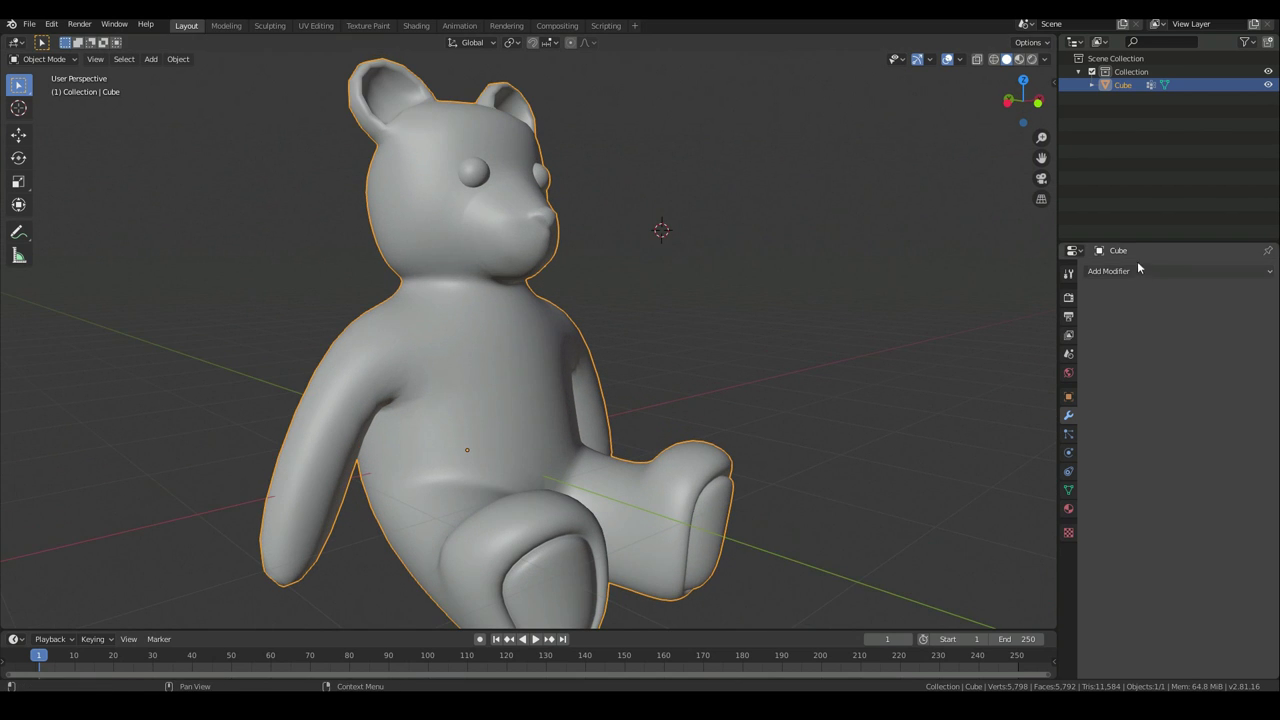
{"action": "left_click_drag", "start_coordinate": [1137, 243], "coordinate": [1137, 138]}
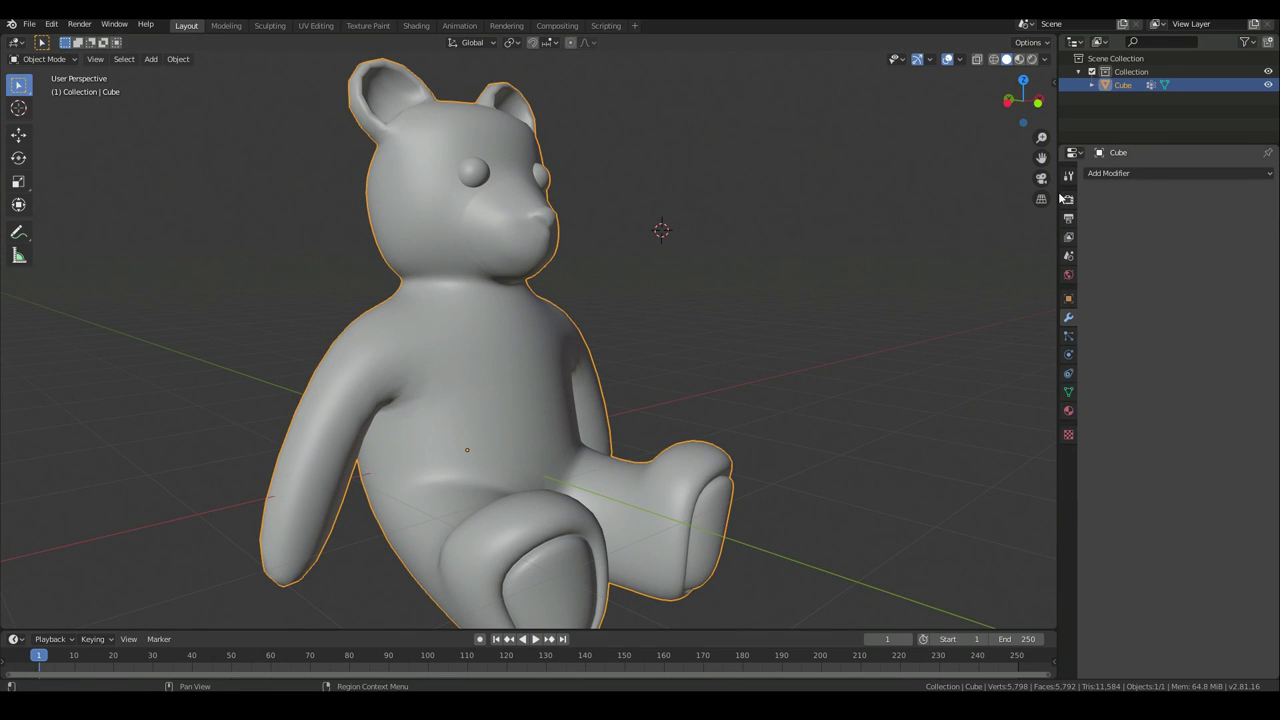
{"action": "left_click_drag", "start_coordinate": [1059, 197], "coordinate": [944, 197]}
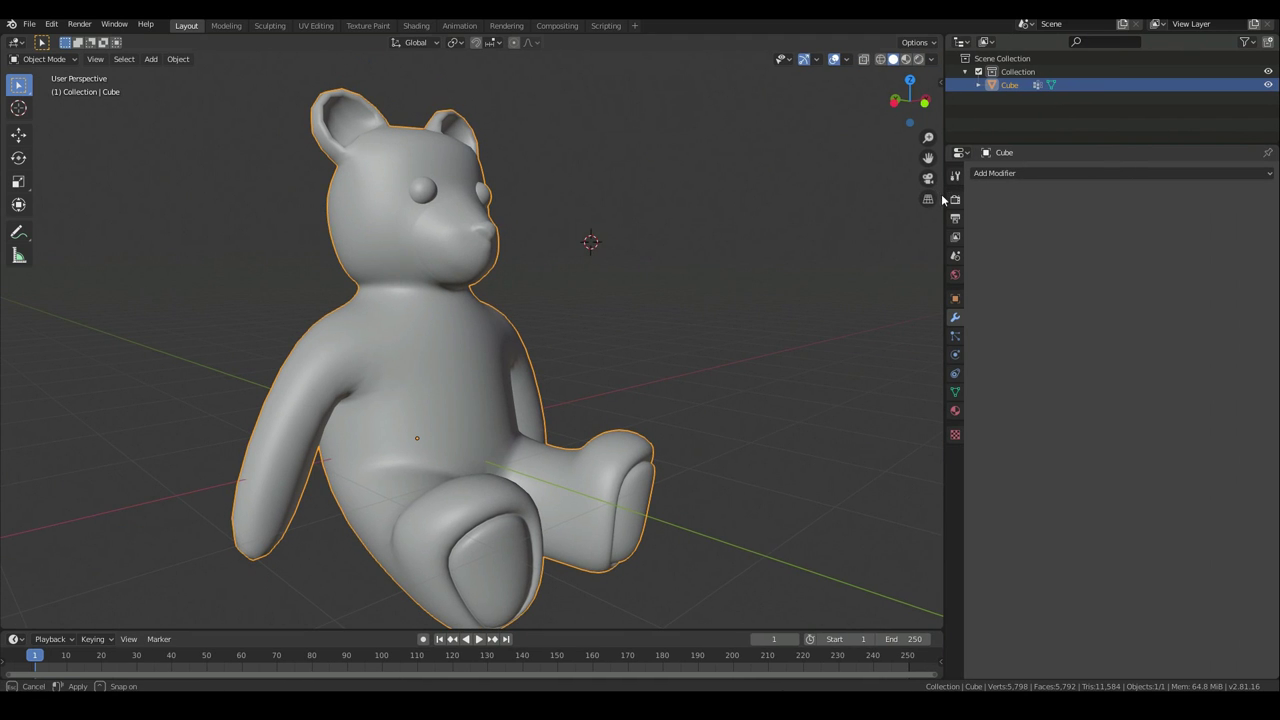
Show the bear in Material Preview shading and view it with its material colours
{"action": "left_click", "coordinate": [906, 59]}
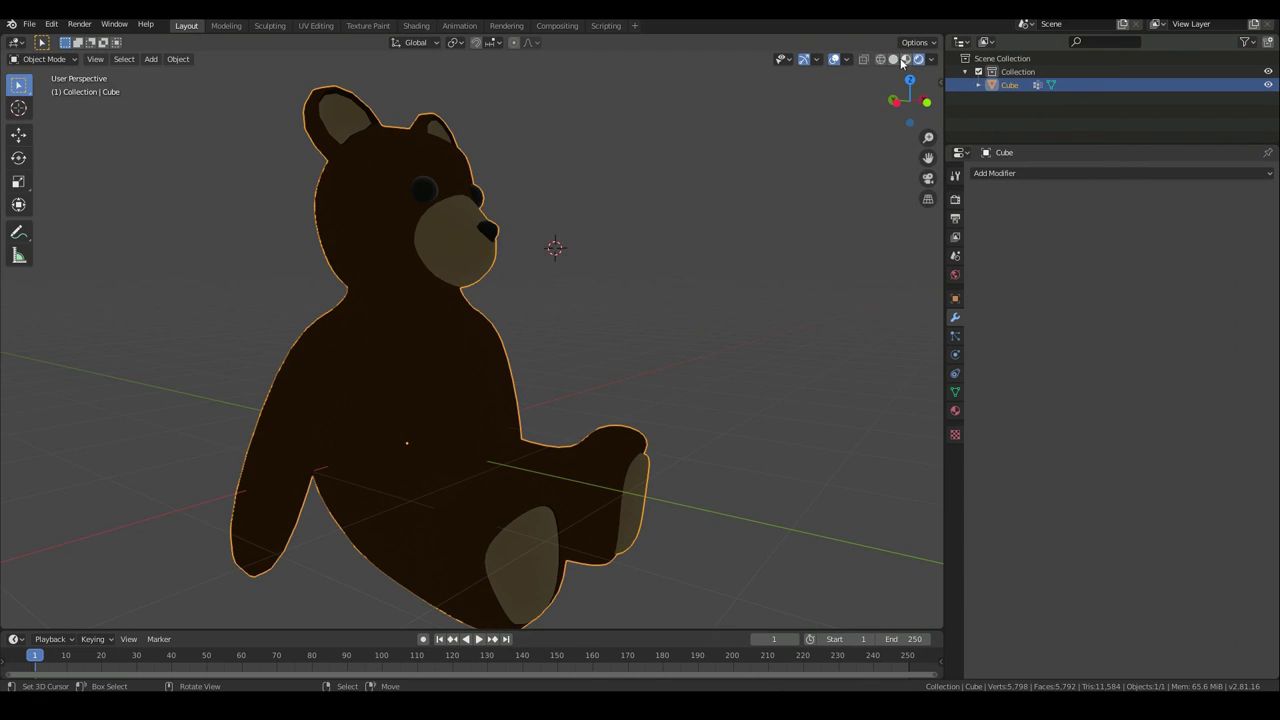
{"action": "middle_click_drag", "start_coordinate": [503, 414], "coordinate": [492, 424]}
{"action": "scroll", "coordinate": [493, 425], "scroll_direction": "up", "scroll_amount": 4}
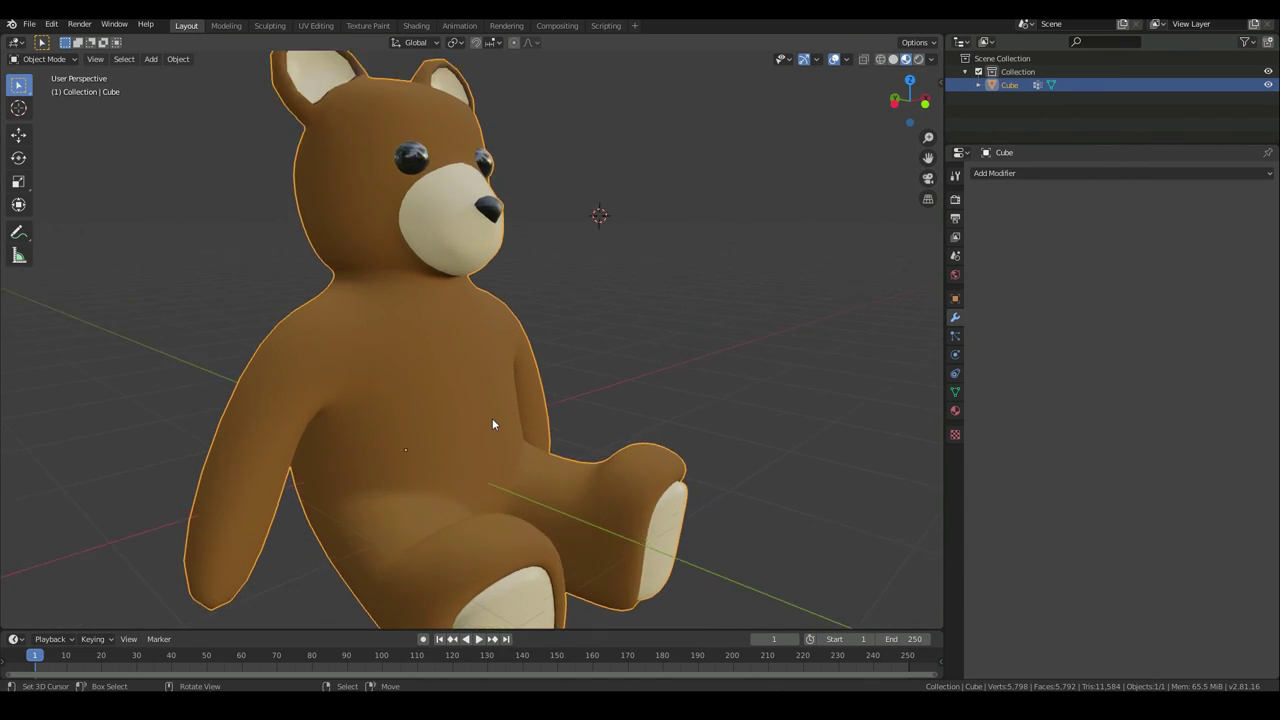
{"action": "scroll", "coordinate": [494, 425], "scroll_direction": "down", "scroll_amount": 4}
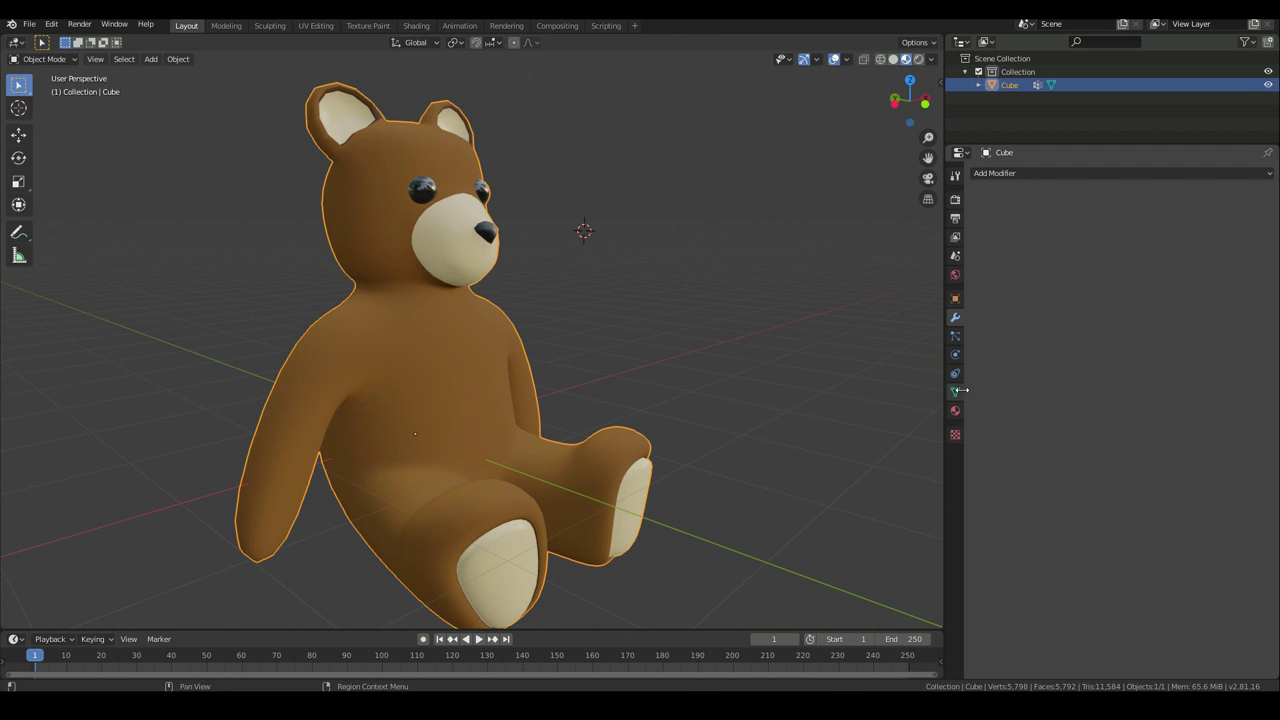
Add a Hair particle system to the bear and name both the system and its settings MainFur
{"action": "left_click", "coordinate": [956, 338]}
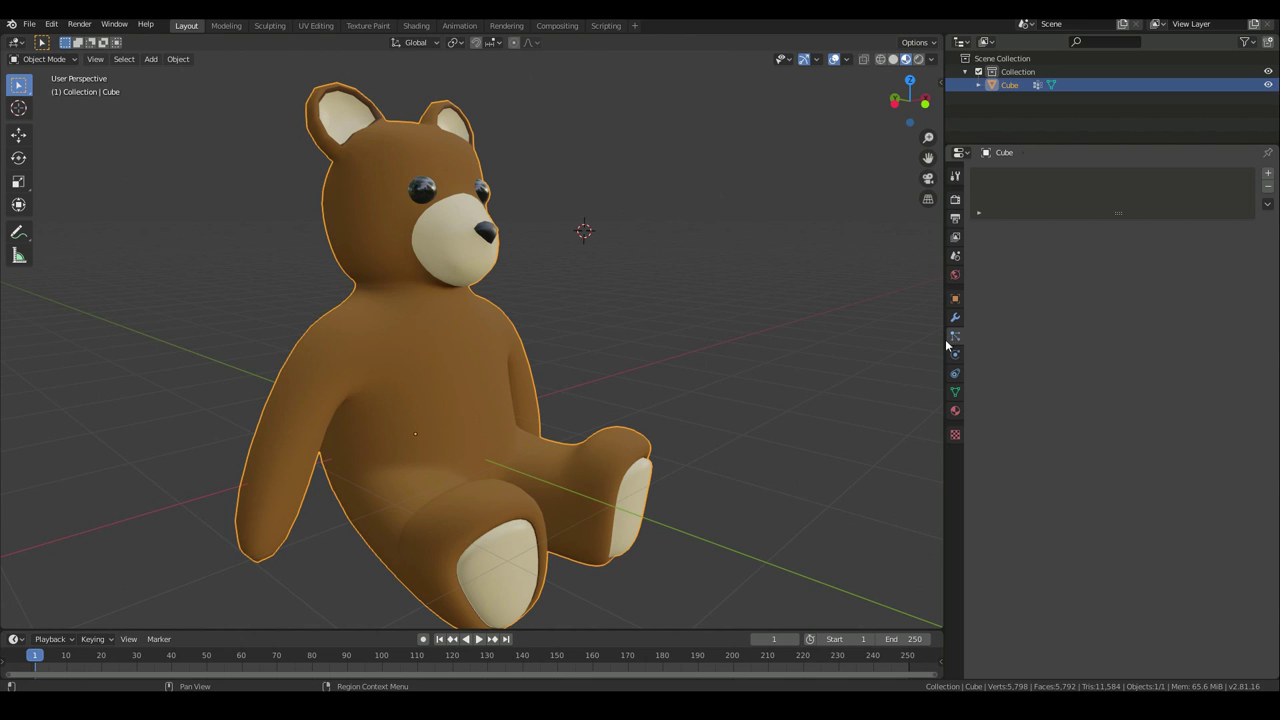
{"action": "left_click", "coordinate": [1267, 176]}
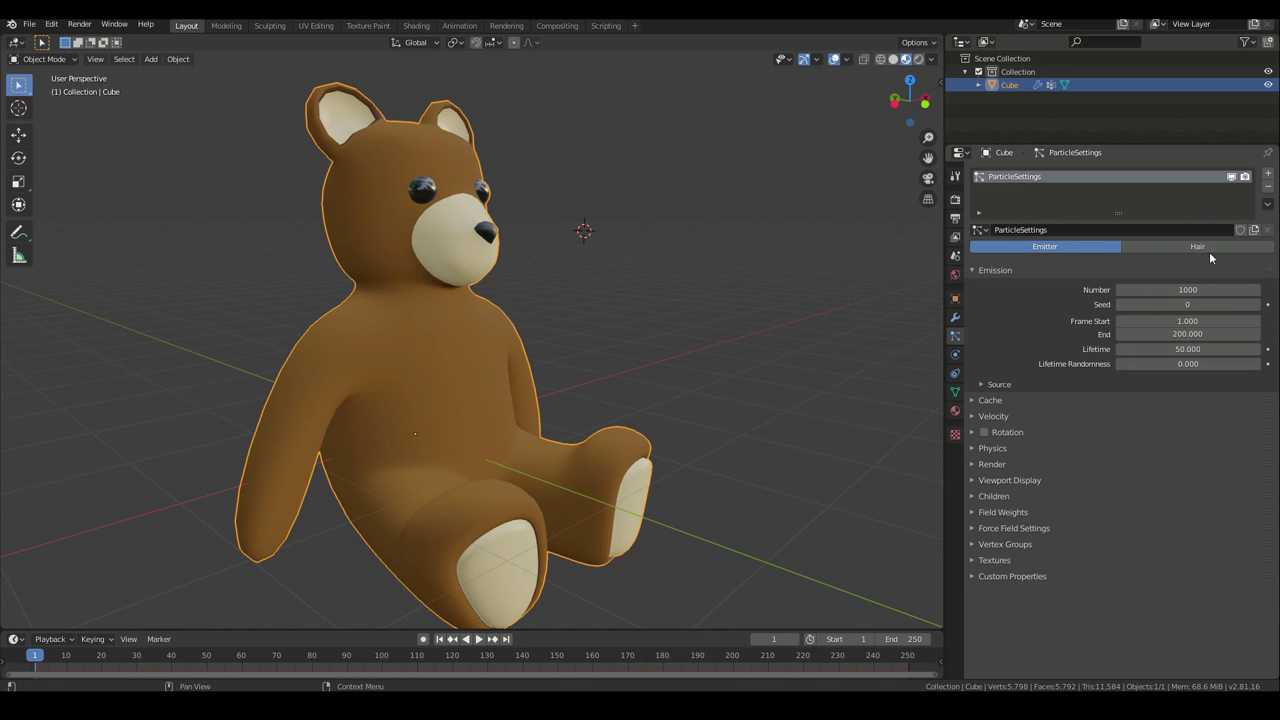
{"action": "left_click", "coordinate": [1200, 248]}
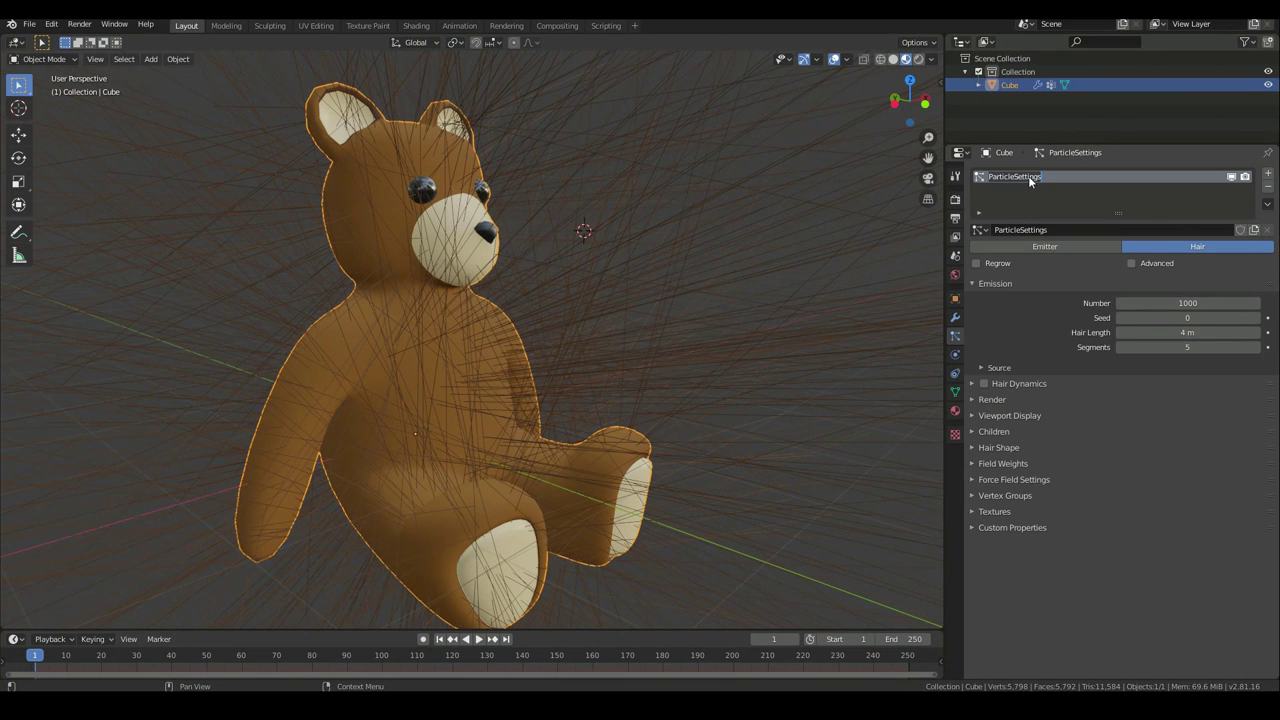
{"action": "type", "text": "Fur"}
{"action": "key", "text": "Return"}
{"action": "double_click", "coordinate": [1040, 230]}
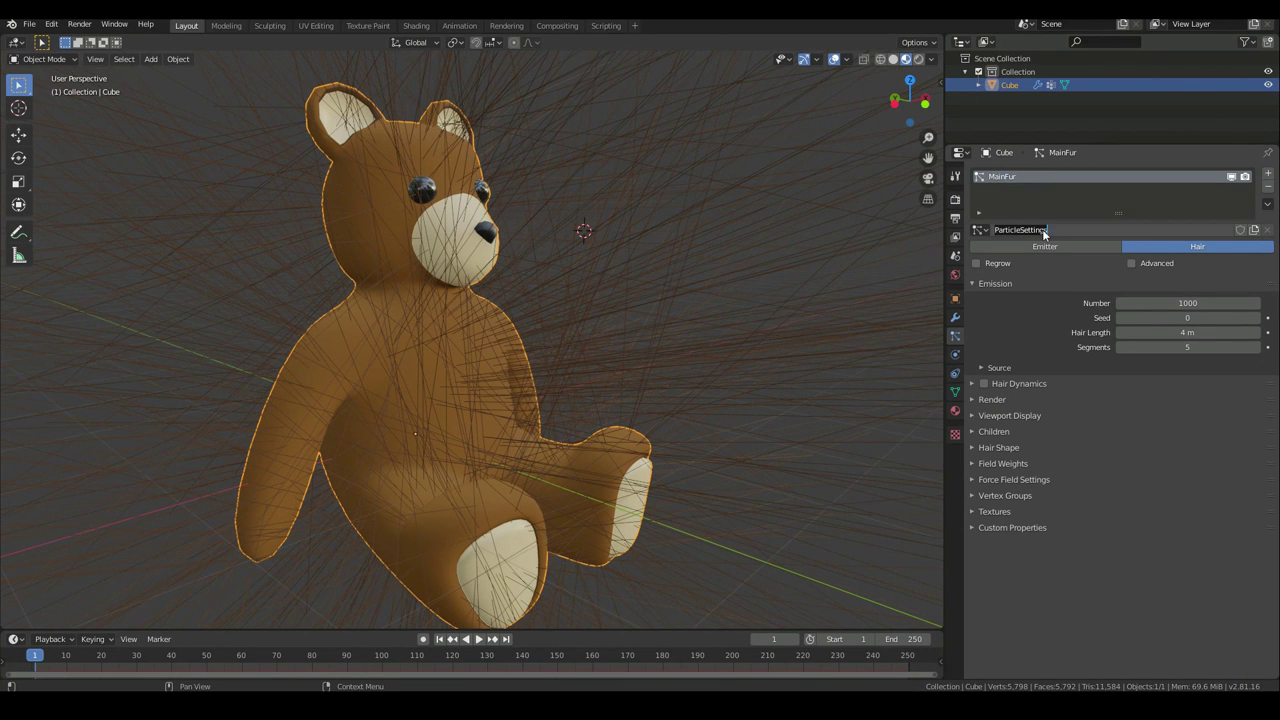
{"action": "type", "text": "MainFur"}
{"action": "key", "text": "Return"}
Enable the Advanced hair options for MainFur and set the number of hairs to 7000
{"action": "left_click", "coordinate": [1133, 264]}
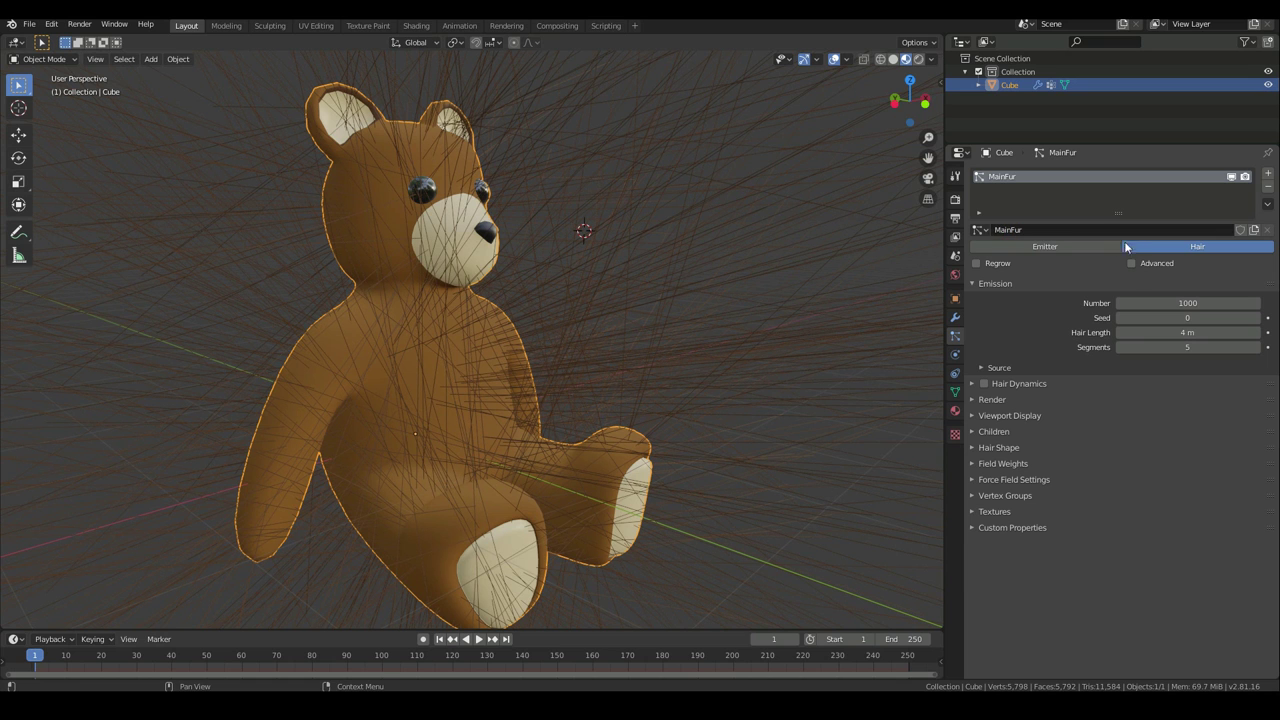
{"action": "left_click", "coordinate": [1172, 303]}
{"action": "type", "text": "7000"}
{"action": "key", "text": "Return"}
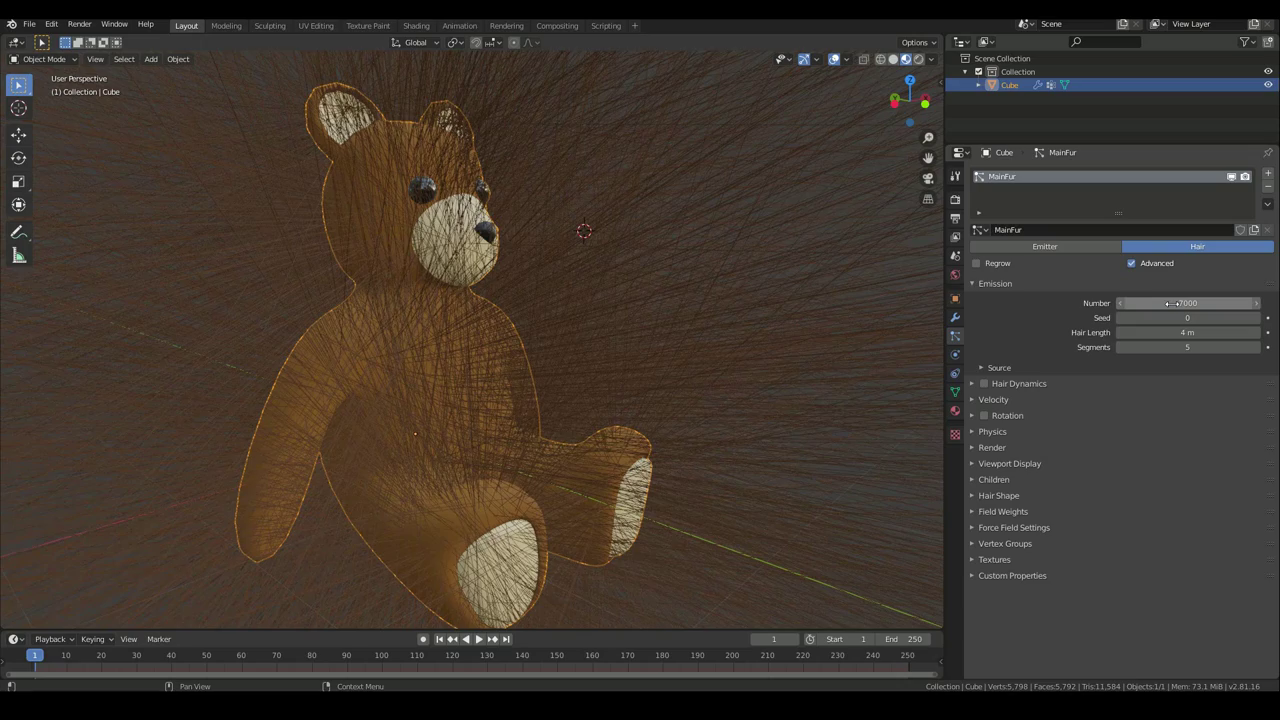
Set MainFur's hair length to 0.1 m and view the hairs from the bear's side
{"action": "scroll", "coordinate": [419, 338], "scroll_direction": "down", "scroll_amount": 8}
{"action": "scroll", "coordinate": [453, 359], "scroll_direction": "up", "scroll_amount": 8}
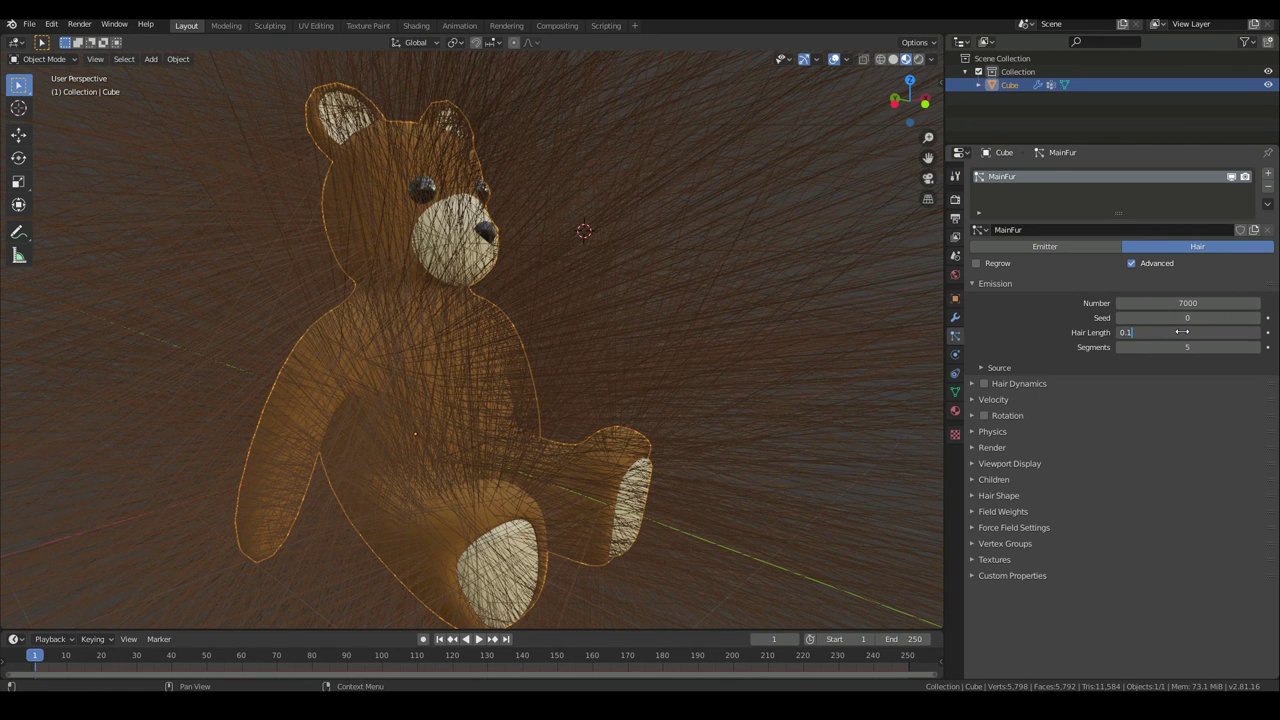
{"action": "key", "text": "Return"}
{"action": "scroll", "coordinate": [314, 184], "scroll_direction": "up", "scroll_amount": 3}
{"action": "middle_click_drag", "start_coordinate": [318, 188], "coordinate": [368, 327]}
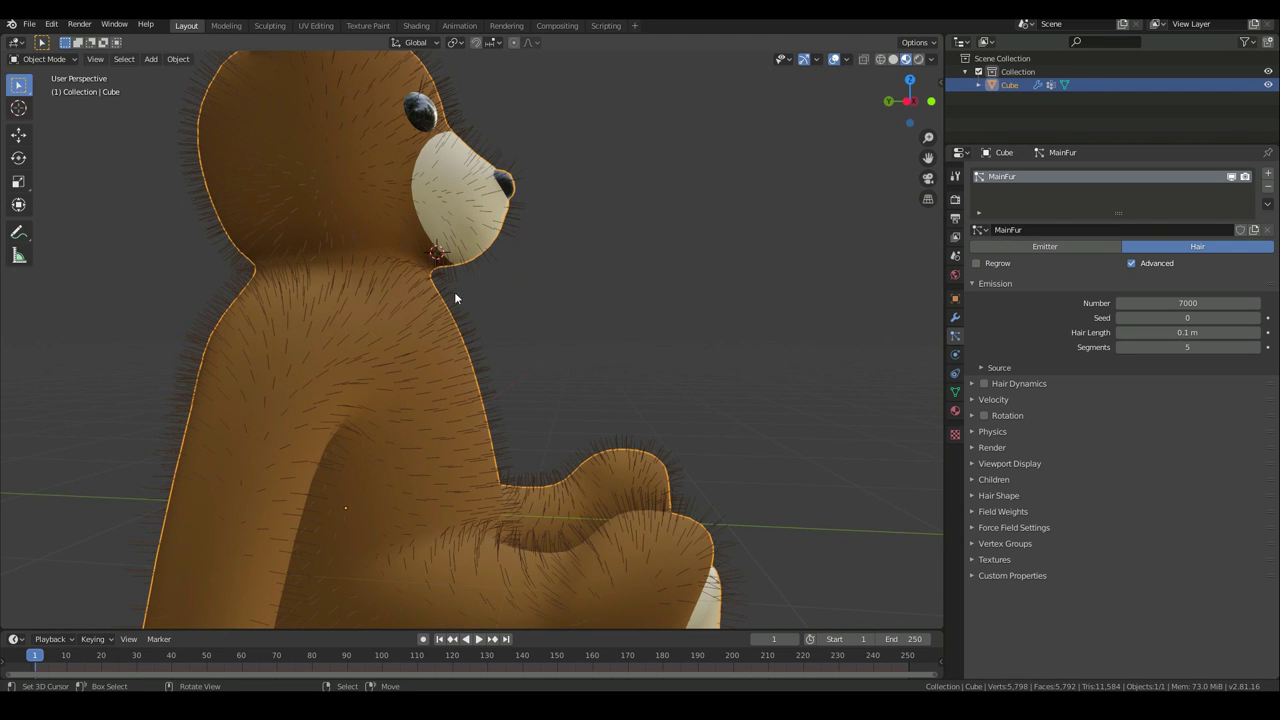
Try a MainFur hair length of 0.05 m and check it on the bear from near and far
{"action": "left_click", "coordinate": [1170, 332]}
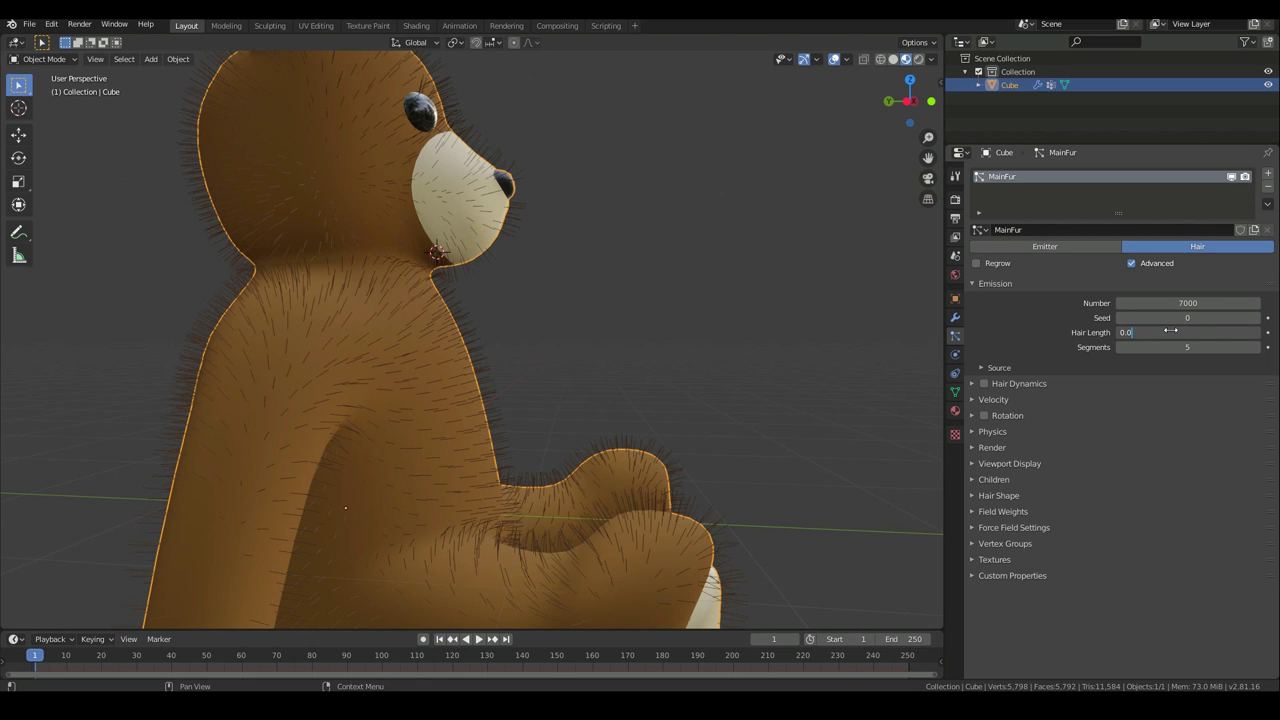
{"action": "key", "text": "Return"}
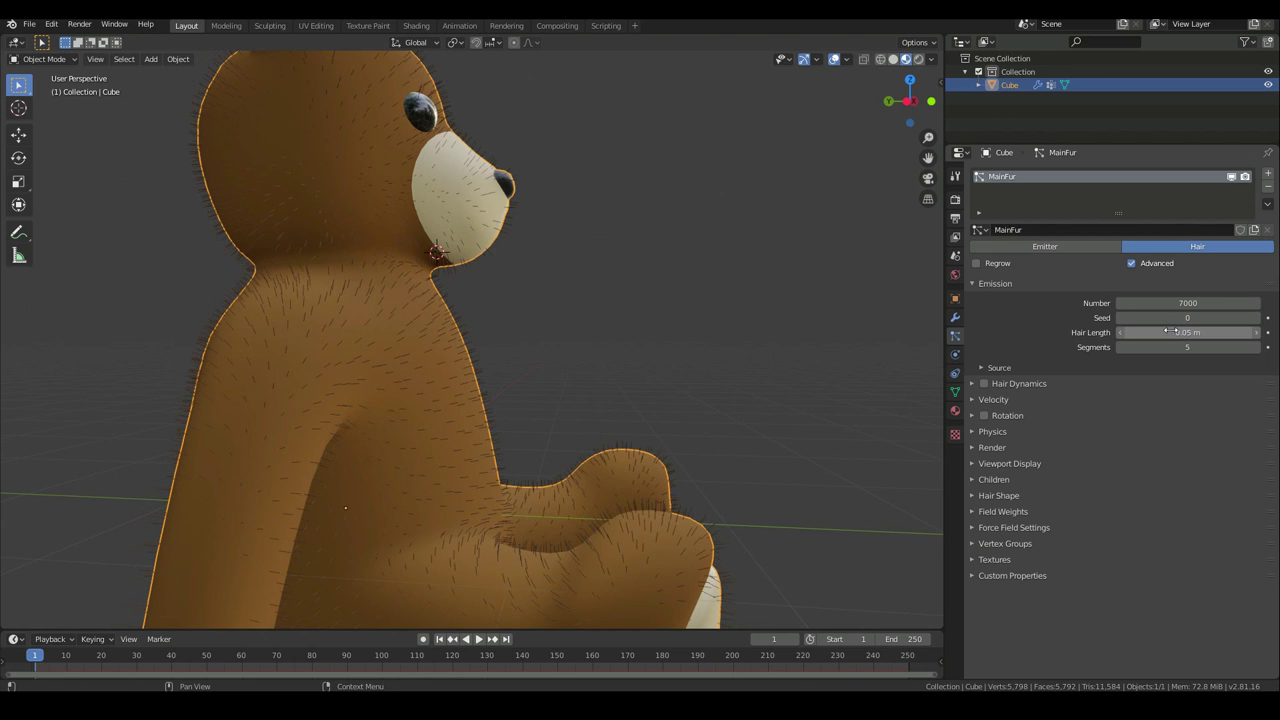
{"action": "scroll", "coordinate": [503, 434], "scroll_direction": "down", "scroll_amount": 5}
{"action": "mouse_move", "coordinate": [488, 437]}
{"action": "middle_mouse_down"}
{"action": "mouse_move", "coordinate": [374, 440]}
{"action": "mouse_move", "coordinate": [466, 440]}
{"action": "middle_mouse_up"}
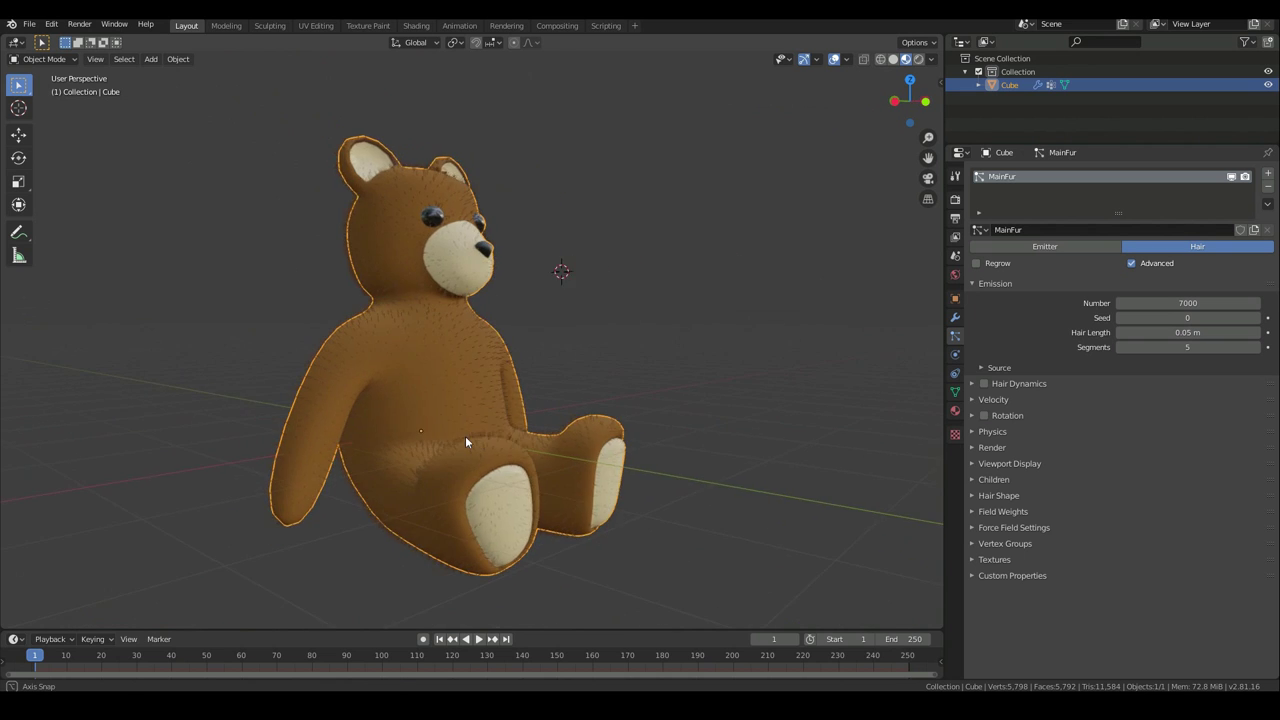
{"action": "scroll", "coordinate": [469, 437], "scroll_direction": "up", "scroll_amount": 6}
Return MainFur's hair length to 0.1 m and check the hairs on the body, face and eyes
{"action": "left_click", "coordinate": [1174, 332]}
{"action": "type", "text": "0.1"}
{"action": "key", "text": "Return"}
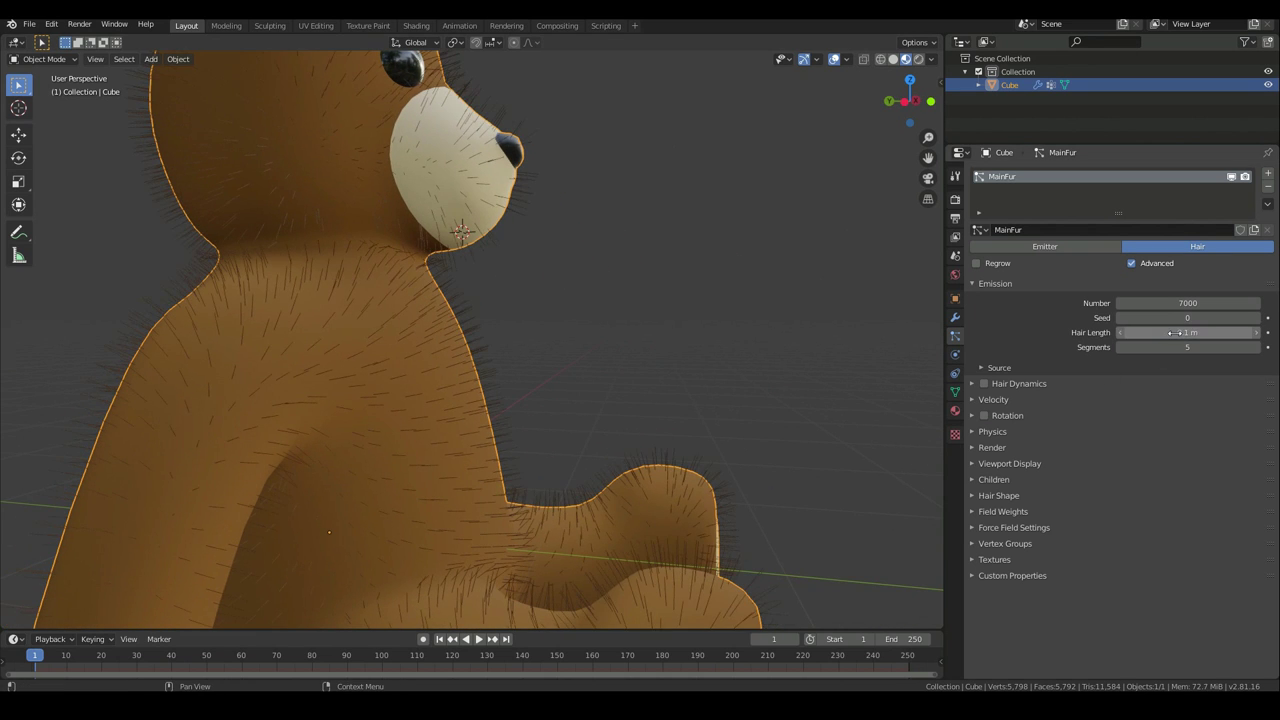
{"action": "scroll", "coordinate": [488, 479], "scroll_direction": "down", "scroll_amount": 5}
{"action": "middle_click_drag", "start_coordinate": [488, 479], "coordinate": [550, 445]}
{"action": "scroll", "coordinate": [416, 474], "scroll_direction": "up", "scroll_amount": 4}
{"action": "scroll", "coordinate": [474, 160], "scroll_direction": "up", "scroll_amount": 4}
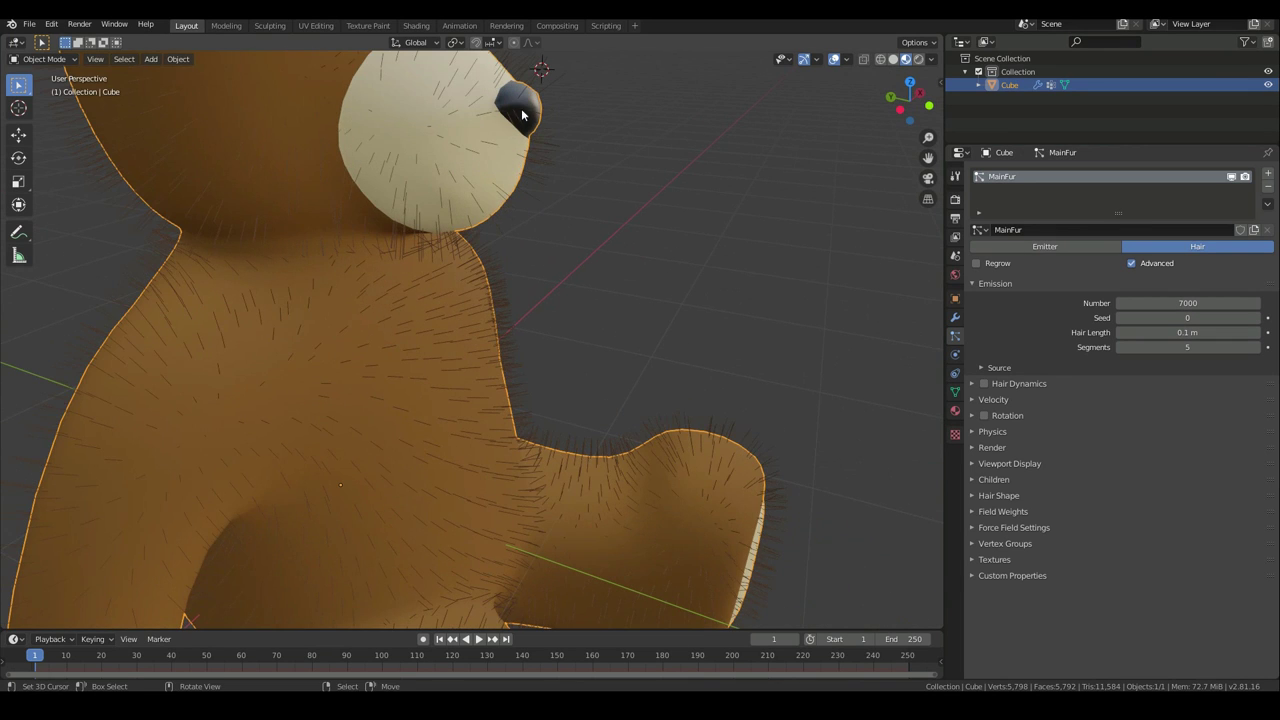
{"action": "middle_click_drag", "start_coordinate": [555, 204], "coordinate": [543, 356], "text": "shift"}
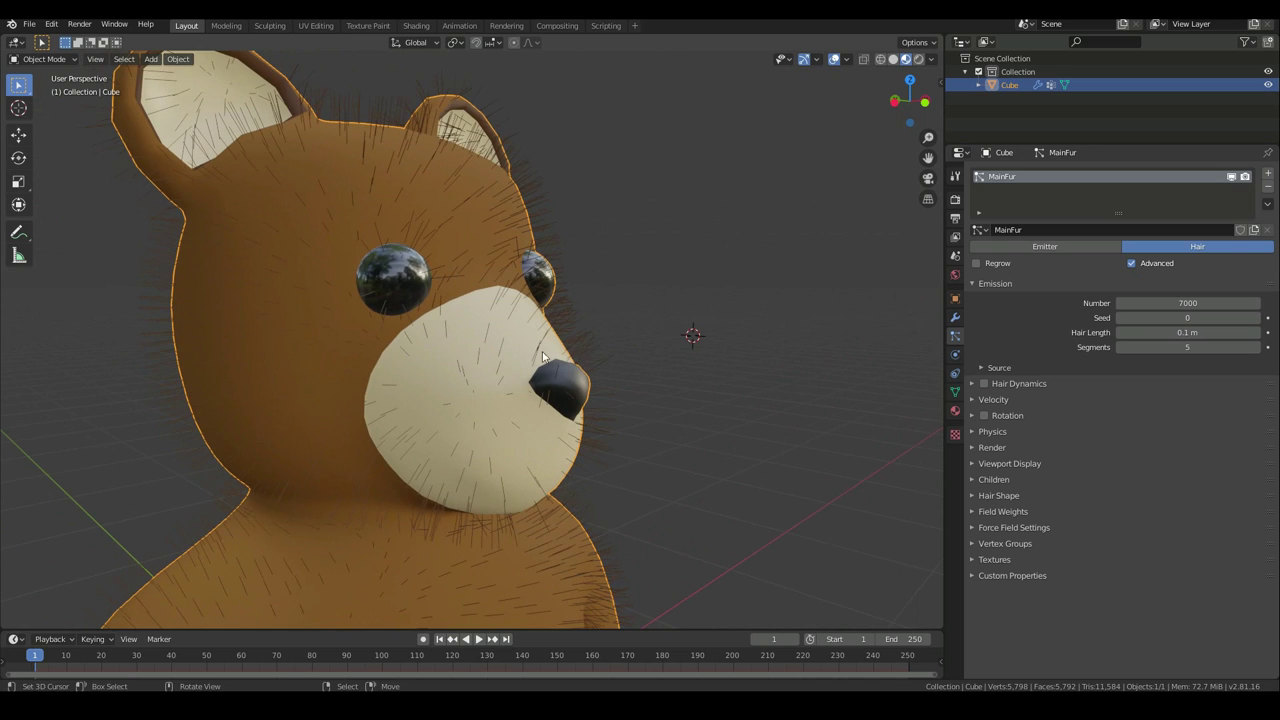
Limit MainFur's hair density to the MainFurArea vertex group
{"action": "left_click", "coordinate": [972, 545]}
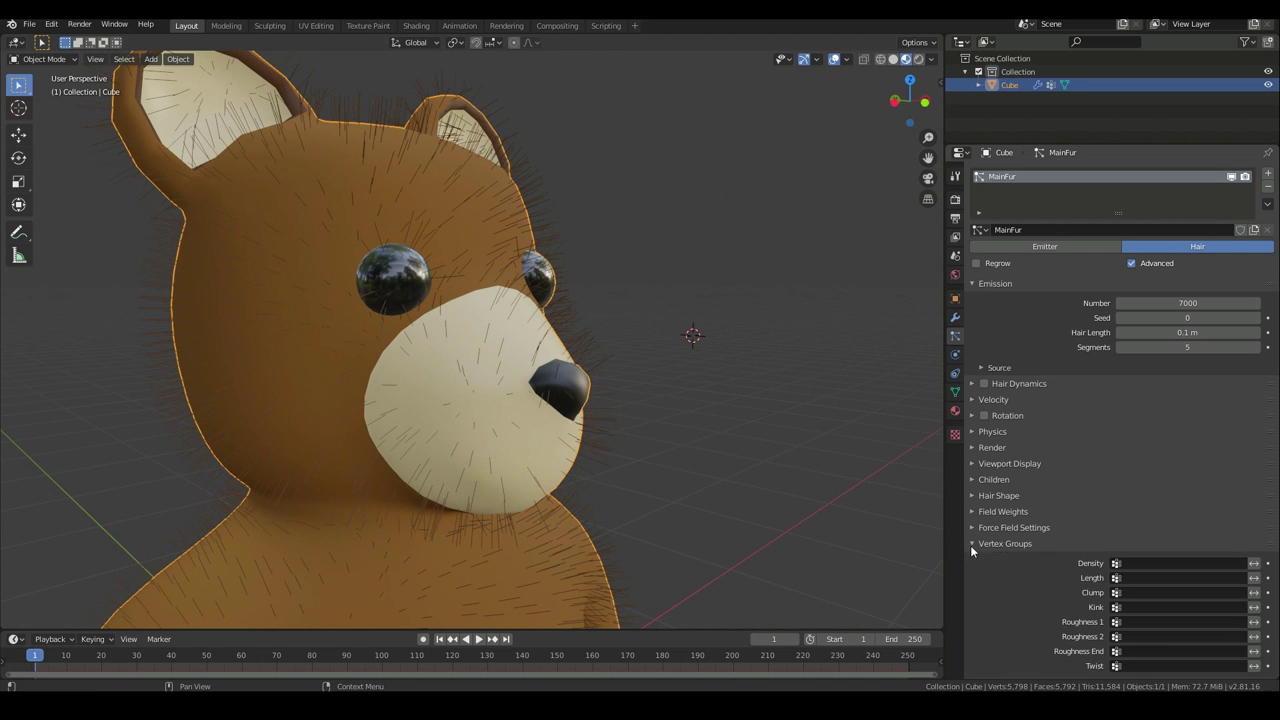
{"action": "scroll", "coordinate": [1075, 537], "scroll_direction": "down", "scroll_amount": 1}
{"action": "left_click", "coordinate": [1143, 530]}
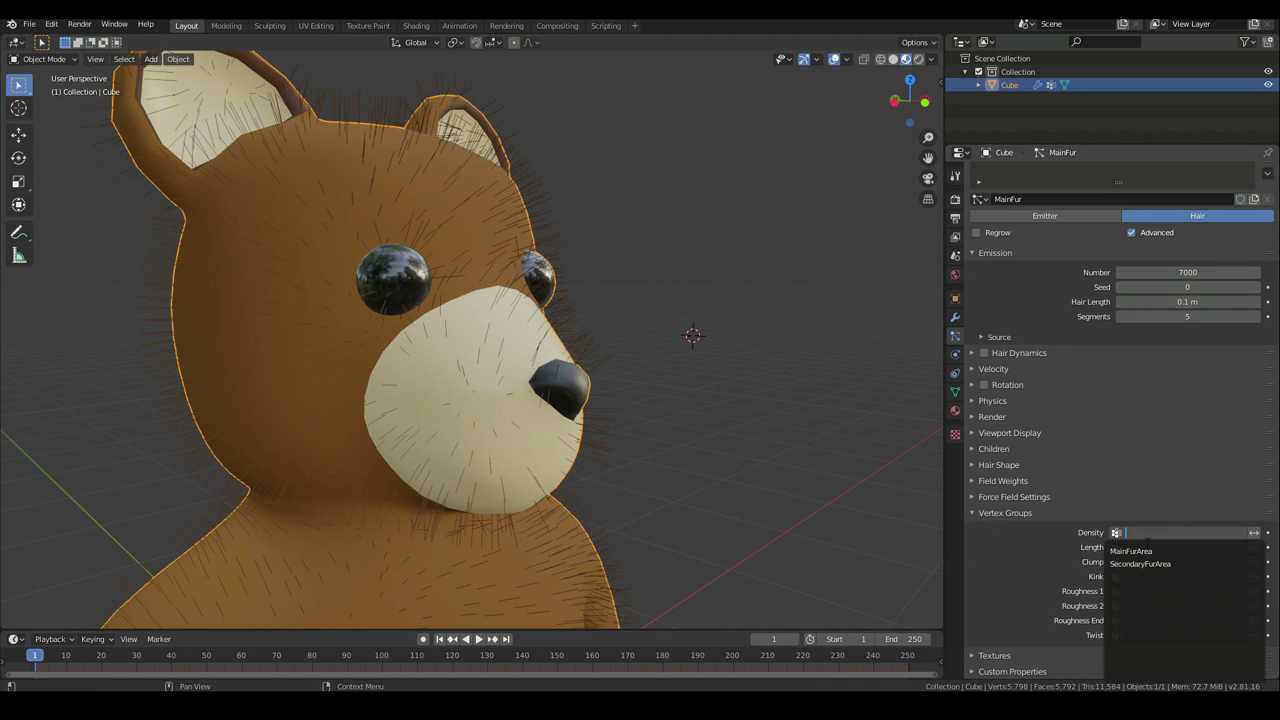
{"action": "left_click", "coordinate": [1148, 552]}
Check the fur coverage around the bear and set MainFur's hair length to 0.07 m
{"action": "middle_click_drag", "start_coordinate": [461, 376], "coordinate": [532, 270]}
{"action": "scroll", "coordinate": [532, 265], "scroll_direction": "down", "scroll_amount": 4}
{"action": "middle_click_drag", "start_coordinate": [585, 489], "coordinate": [529, 331], "text": "shift"}
{"action": "middle_click_drag", "start_coordinate": [457, 429], "coordinate": [610, 366]}
{"action": "scroll", "coordinate": [596, 356], "scroll_direction": "up", "scroll_amount": 3}
{"action": "scroll", "coordinate": [586, 368], "scroll_direction": "down", "scroll_amount": 2}
{"action": "left_click", "coordinate": [1156, 302]}
{"action": "type", "text": "0.07"}
{"action": "key", "text": "Return"}
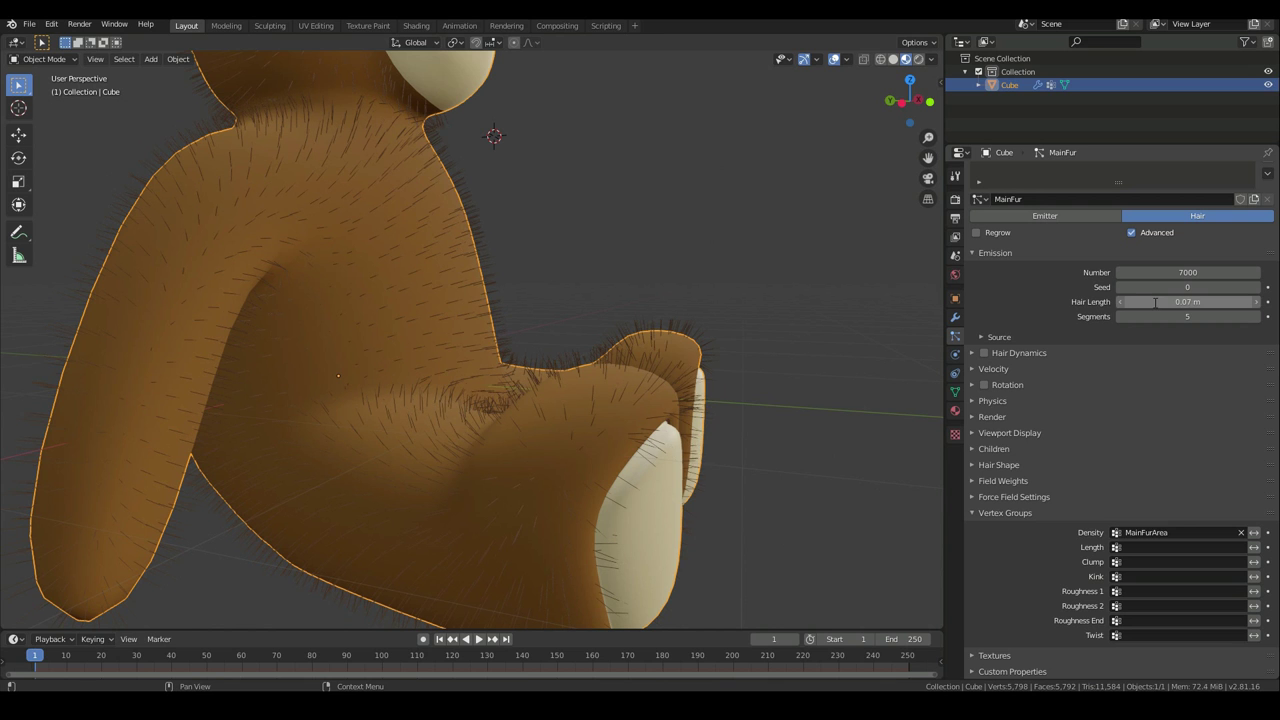
{"action": "scroll", "coordinate": [432, 334], "scroll_direction": "down", "scroll_amount": 5}
{"action": "middle_click_drag", "start_coordinate": [432, 334], "coordinate": [541, 375]}
{"action": "scroll", "coordinate": [548, 369], "scroll_direction": "up", "scroll_amount": 8}
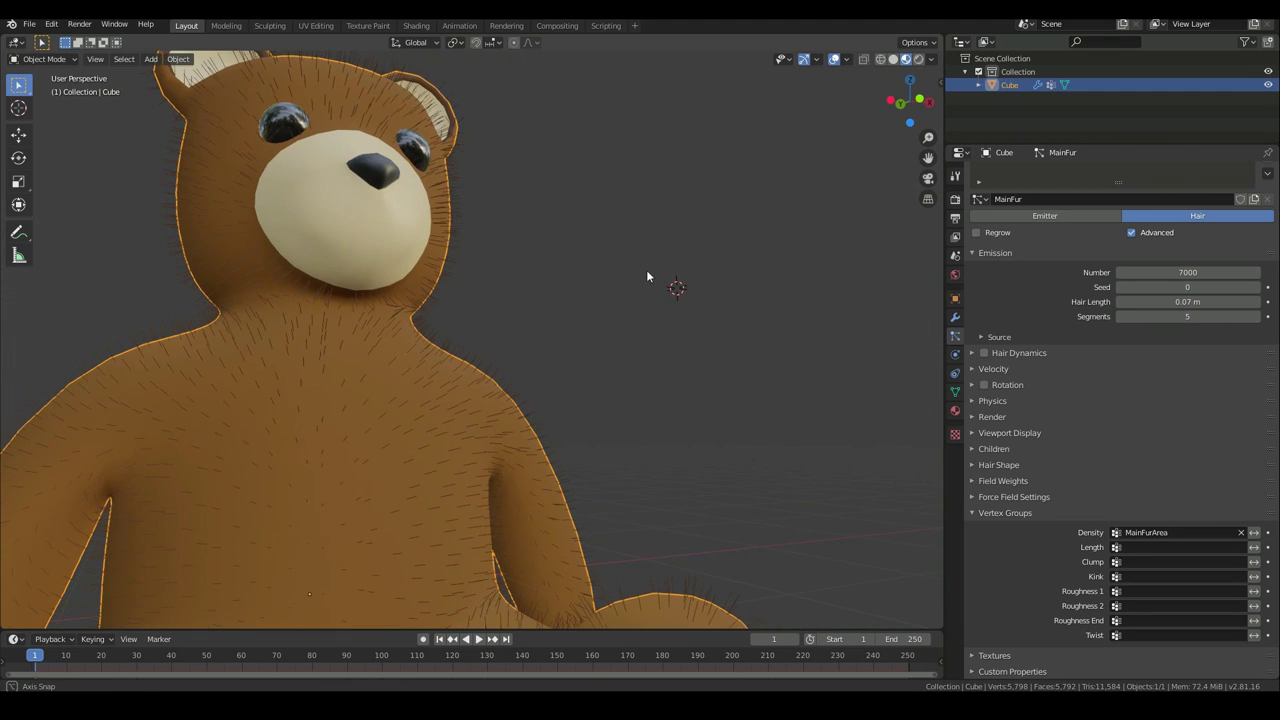
Try Particle Edit mode on the bear's hairs and return to Object Mode
{"action": "left_click", "coordinate": [55, 58]}
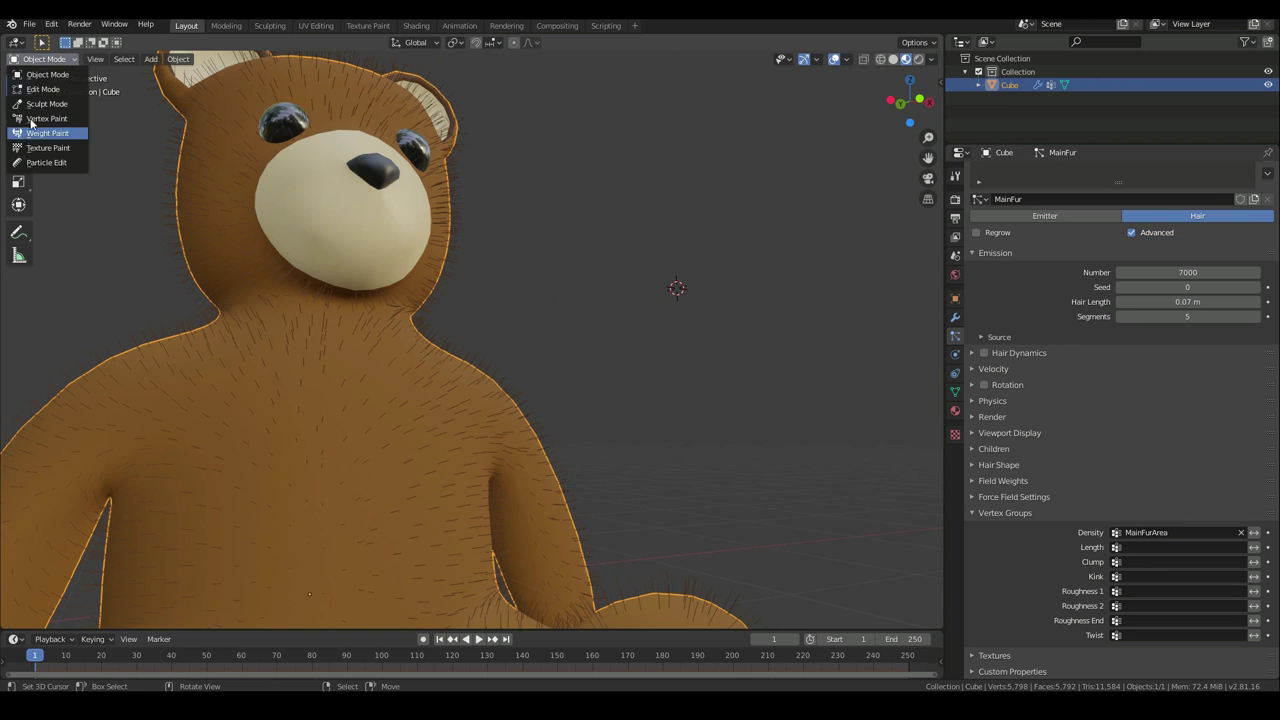
{"action": "left_click", "coordinate": [50, 160]}
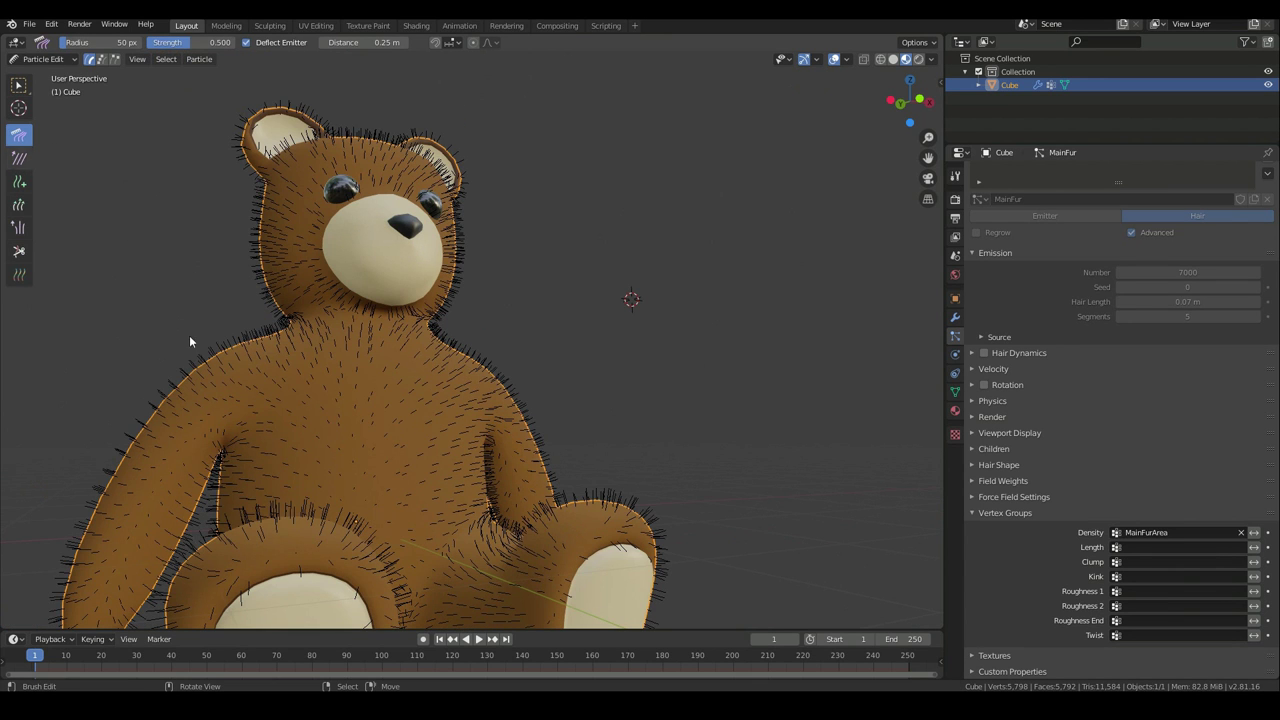
{"action": "left_click", "coordinate": [50, 59]}
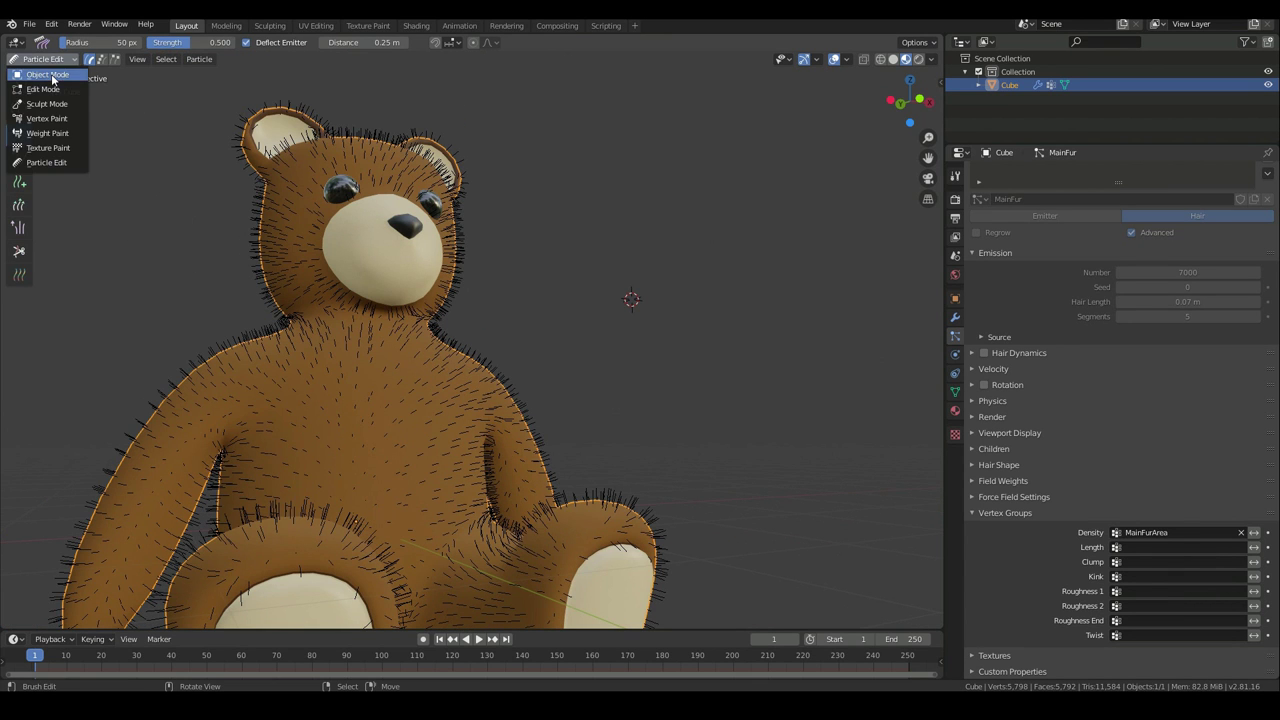
{"action": "left_click", "coordinate": [48, 75]}
Set MainFur's child hairs to Interpolated and view the thicker fur on the whole bear
{"action": "scroll", "coordinate": [435, 332], "scroll_direction": "down", "scroll_amount": 6}
{"action": "key", "text": "KP_1"}
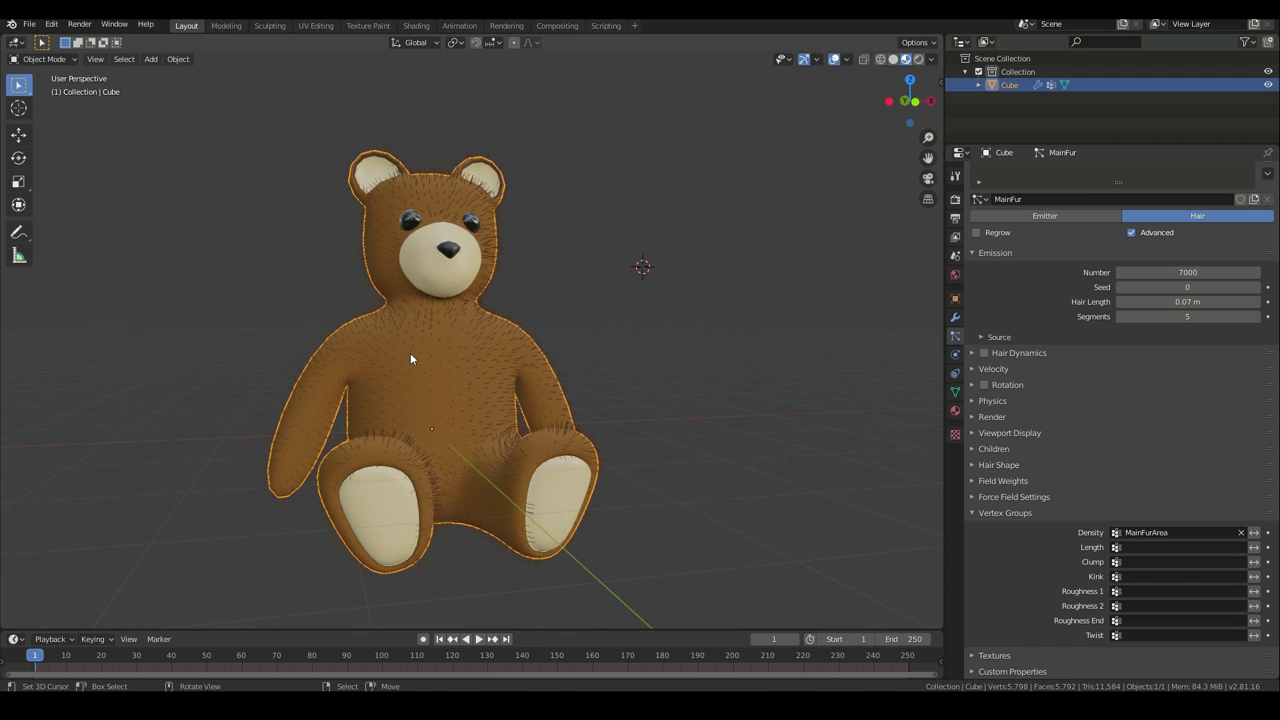
{"action": "middle_click_drag", "start_coordinate": [329, 280], "coordinate": [405, 322]}
{"action": "scroll", "coordinate": [405, 322], "scroll_direction": "down", "scroll_amount": 2}
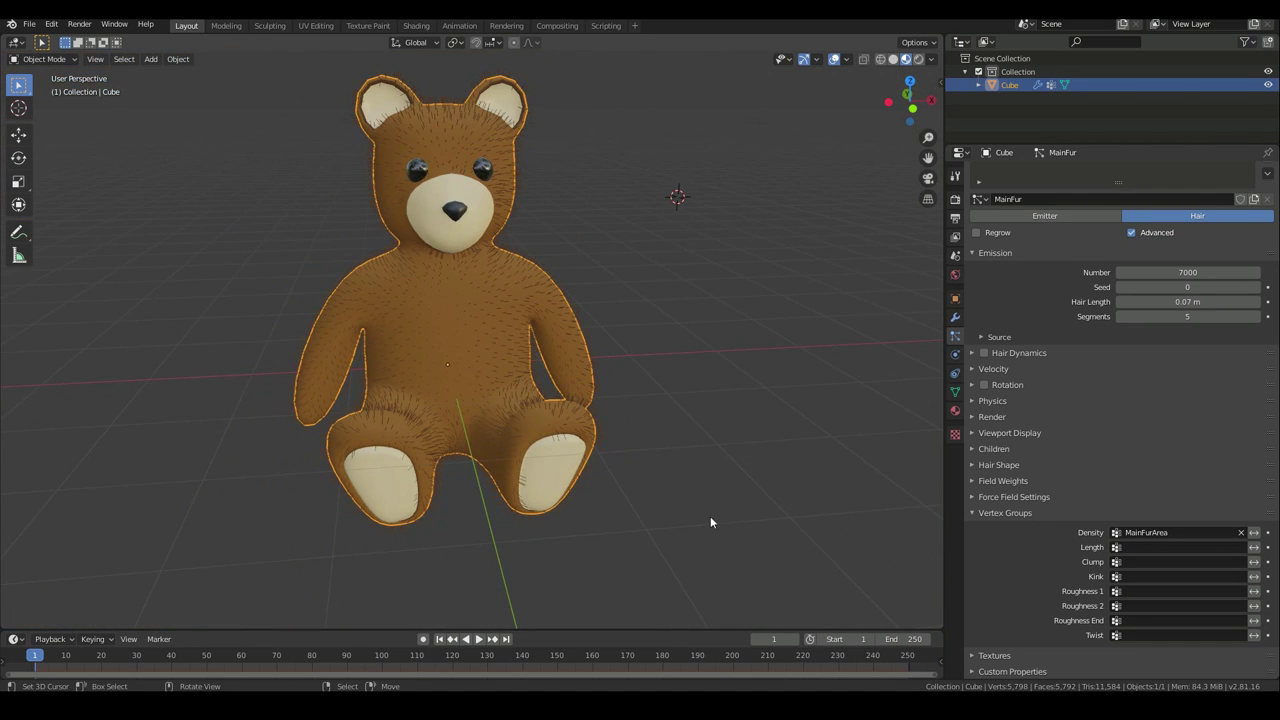
{"action": "left_click", "coordinate": [1000, 447]}
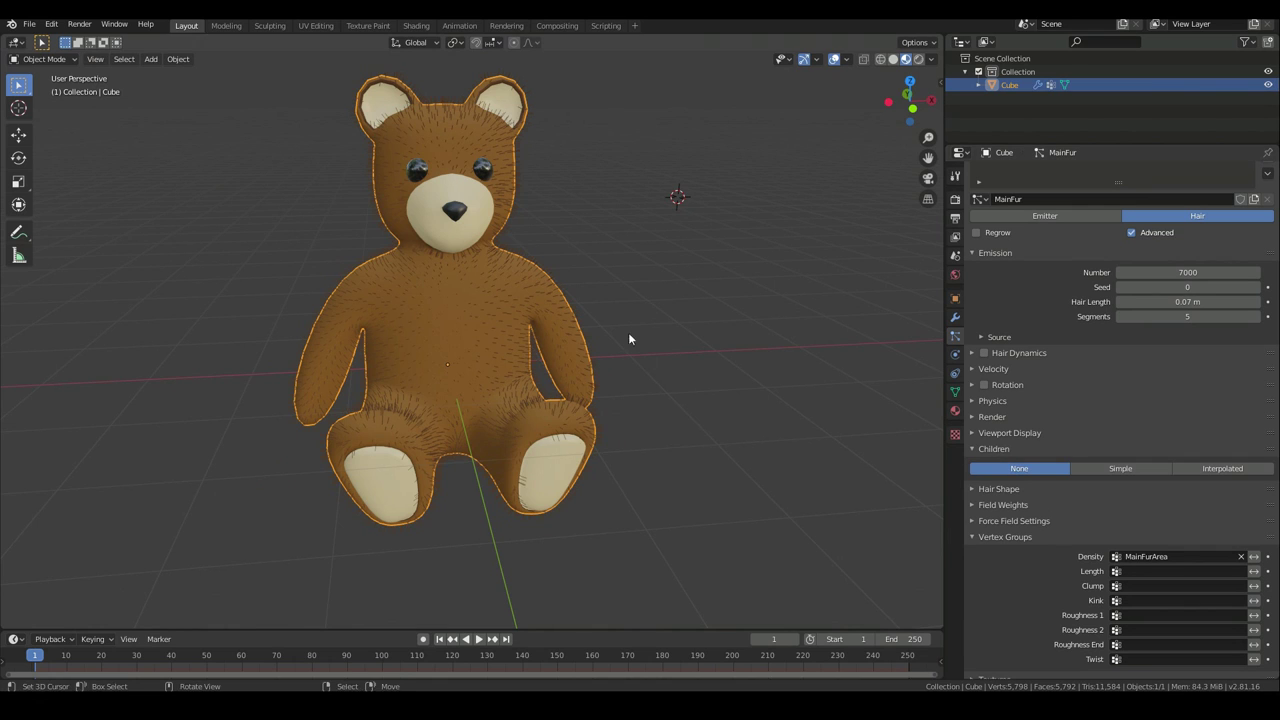
{"action": "middle_click_drag", "start_coordinate": [628, 332], "coordinate": [632, 345]}
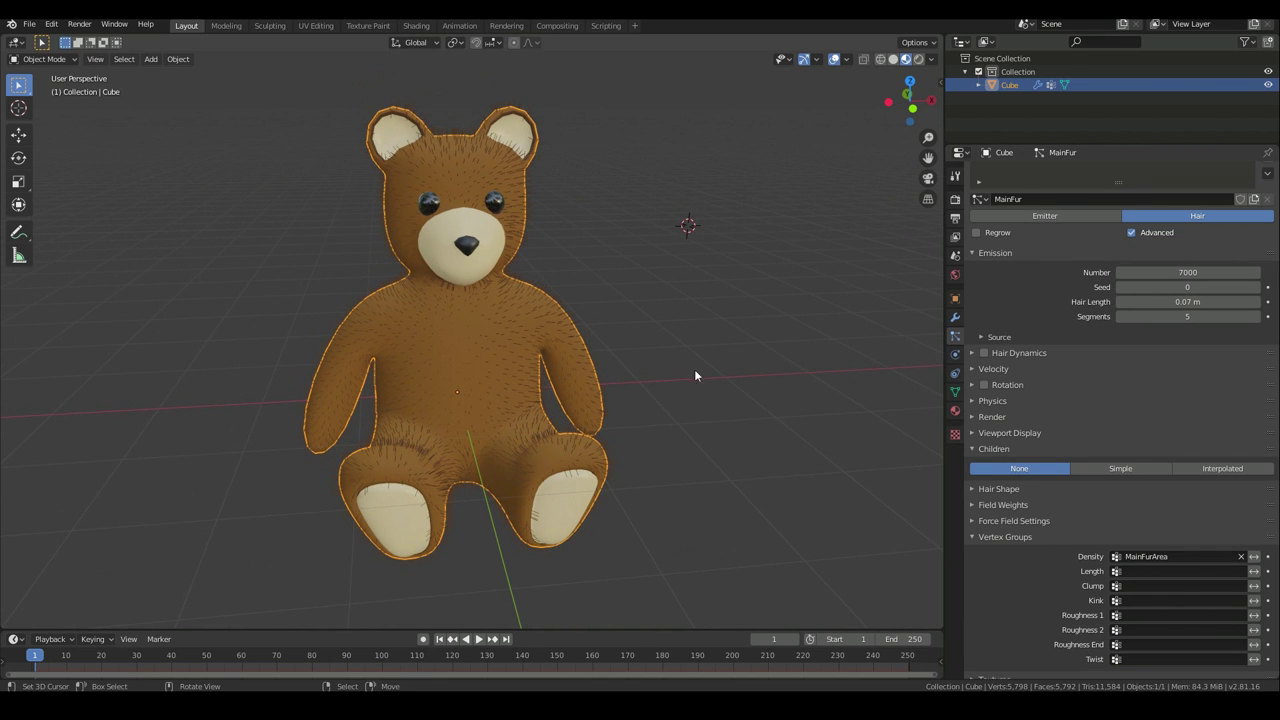
{"action": "left_click", "coordinate": [1213, 468]}
{"action": "middle_click_drag", "start_coordinate": [888, 430], "coordinate": [592, 404]}
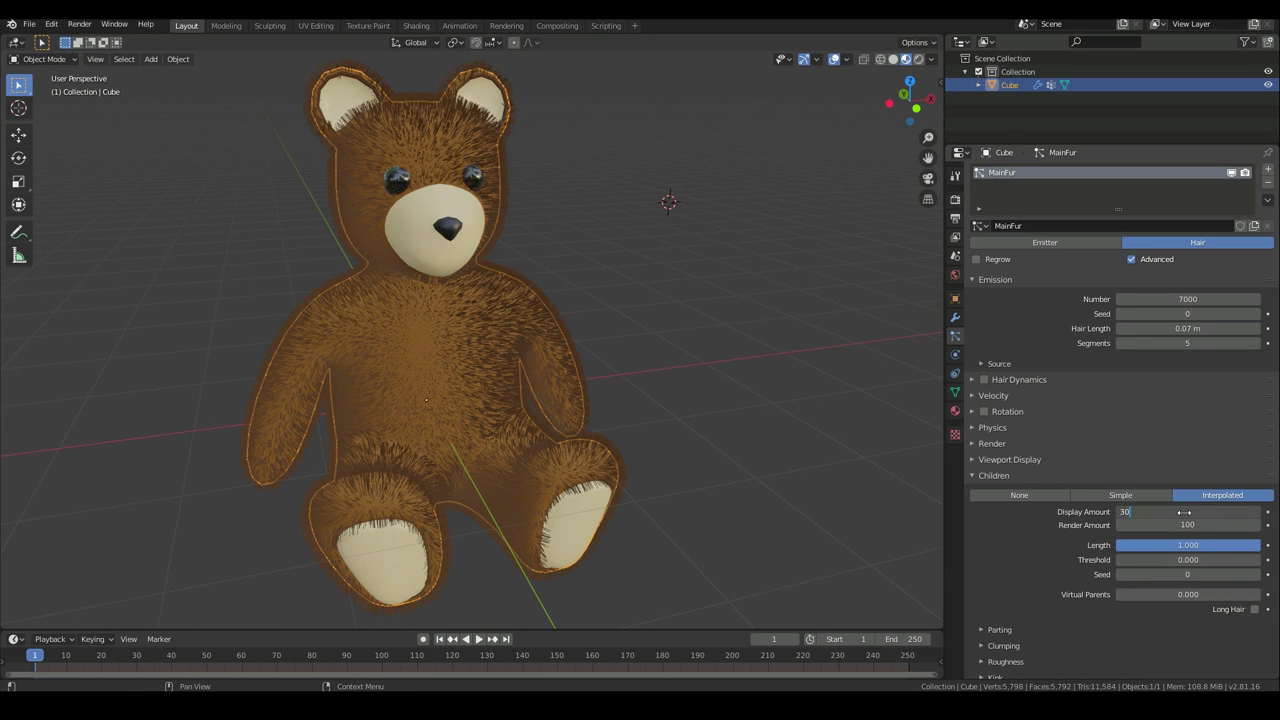
Try a child display amount of 30 for MainFur and set it back to 10
{"action": "key", "text": "Return"}
{"action": "left_click", "coordinate": [1184, 512]}
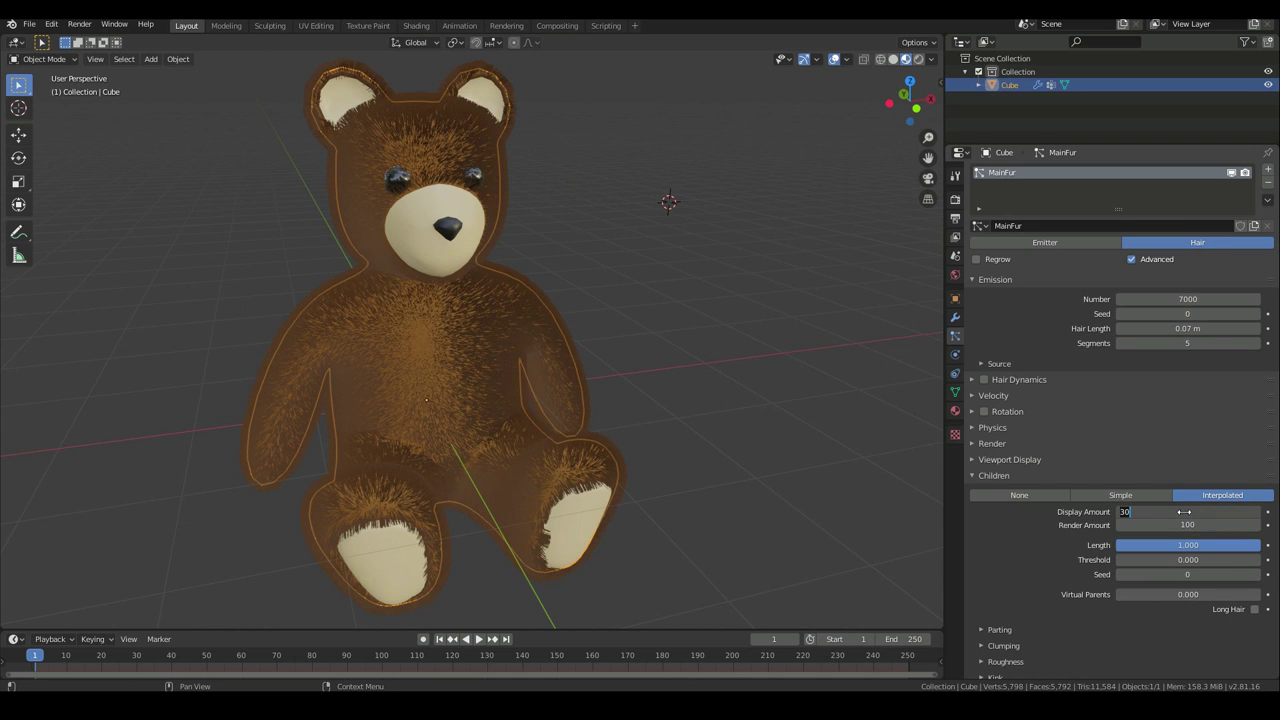
{"action": "key", "text": "Return"}
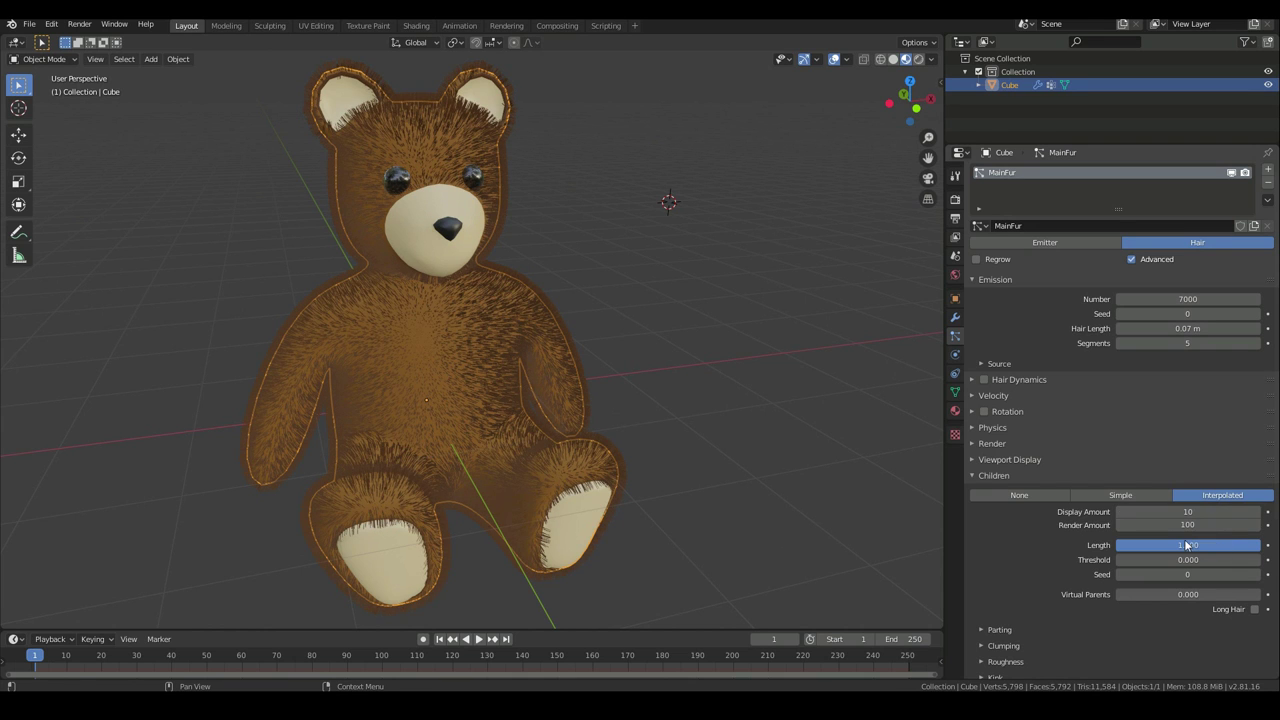
Save the file and turn the bear to a three-quarter view
{"action": "left_click", "coordinate": [40, 24]}
{"action": "left_click", "coordinate": [46, 111]}
{"action": "middle_click_drag", "start_coordinate": [48, 112], "coordinate": [288, 289]}
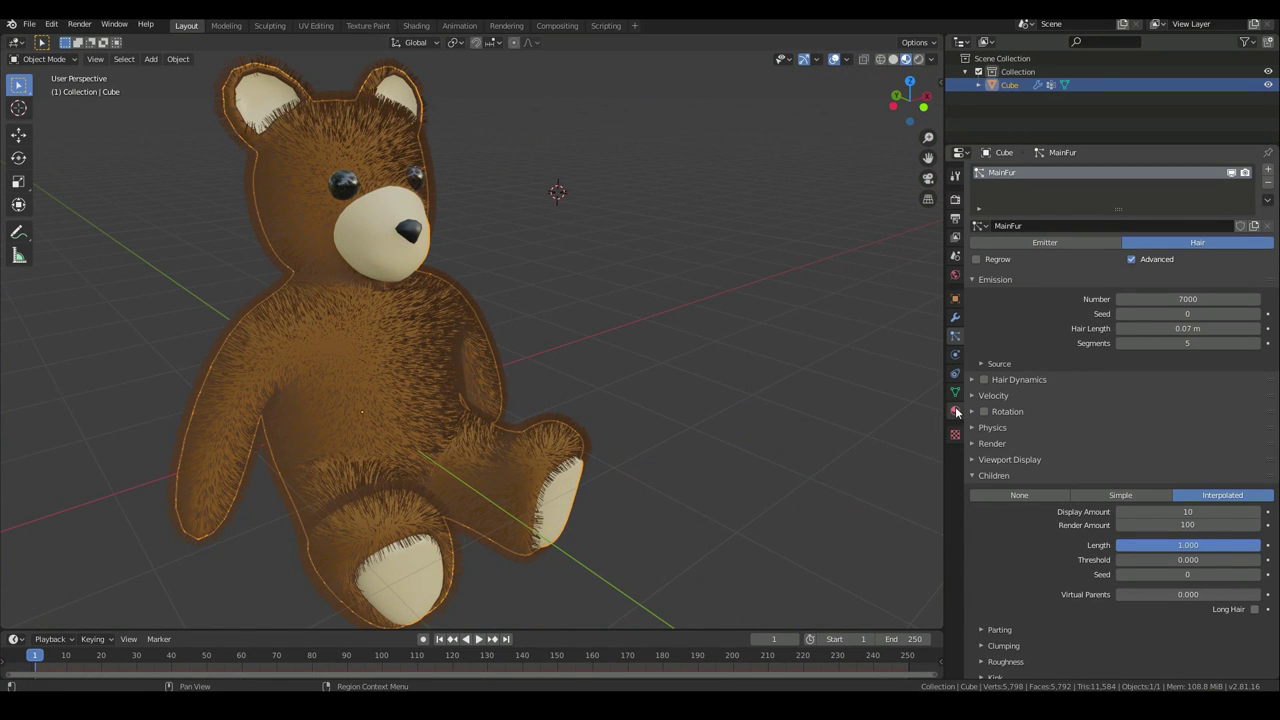
Set MainFur's render material to Main Fur Material and inspect the recoloured fur around the bear
{"action": "left_click", "coordinate": [993, 443]}
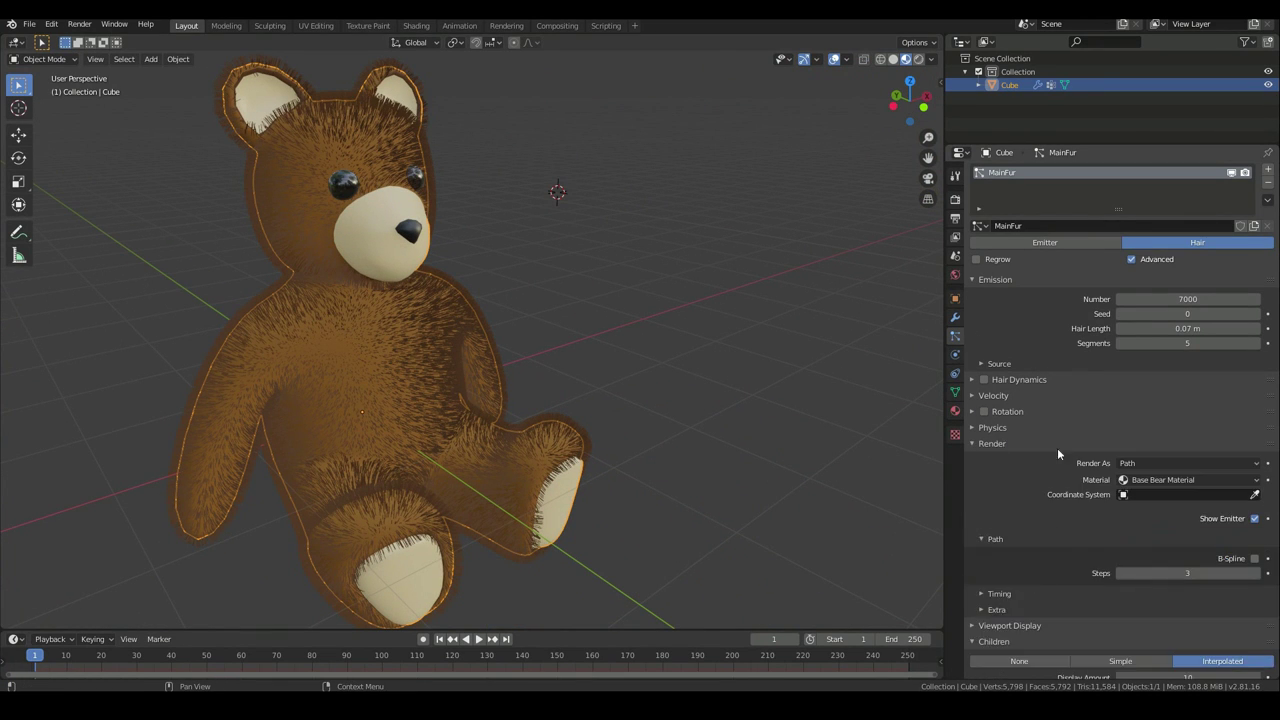
{"action": "left_click", "coordinate": [1189, 478]}
{"action": "left_click", "coordinate": [1176, 516]}
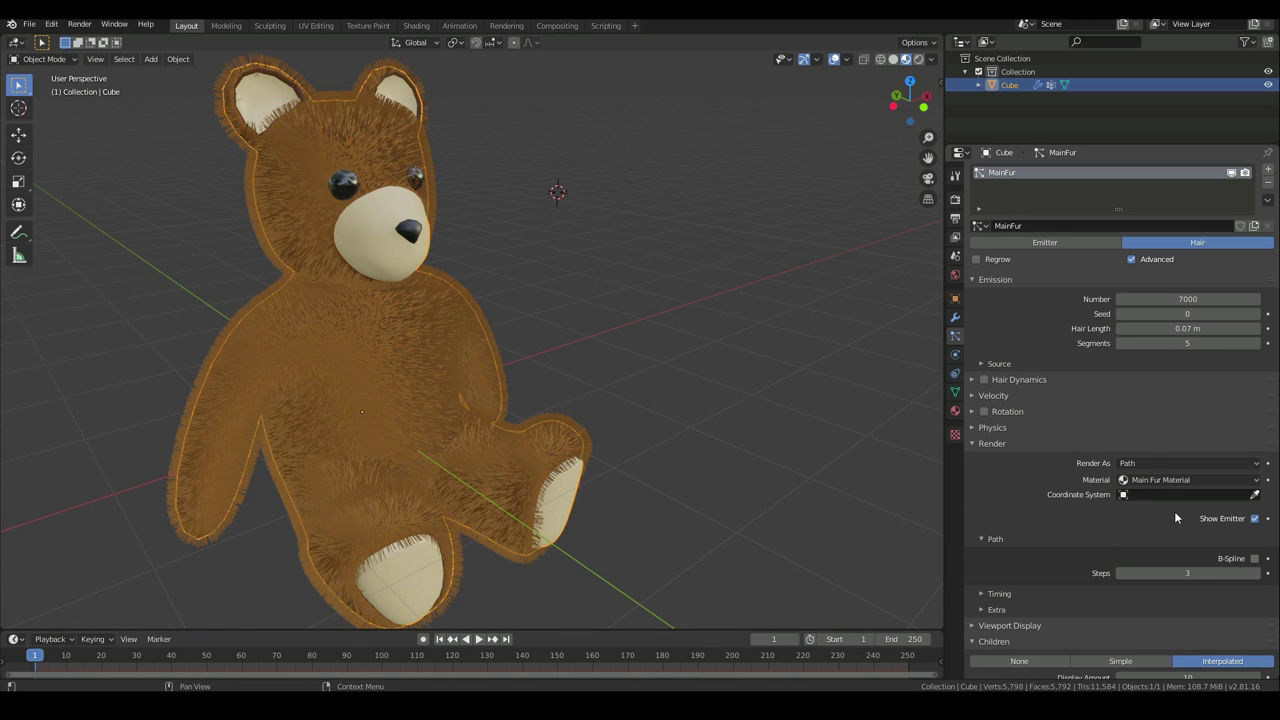
{"action": "middle_click_drag", "start_coordinate": [392, 405], "coordinate": [229, 383]}
{"action": "scroll", "coordinate": [562, 306], "scroll_direction": "up", "scroll_amount": 6}
{"action": "scroll", "coordinate": [562, 306], "scroll_direction": "down", "scroll_amount": 6}
{"action": "middle_click_drag", "start_coordinate": [771, 363], "coordinate": [526, 377]}
{"action": "scroll", "coordinate": [514, 370], "scroll_direction": "up", "scroll_amount": 4}
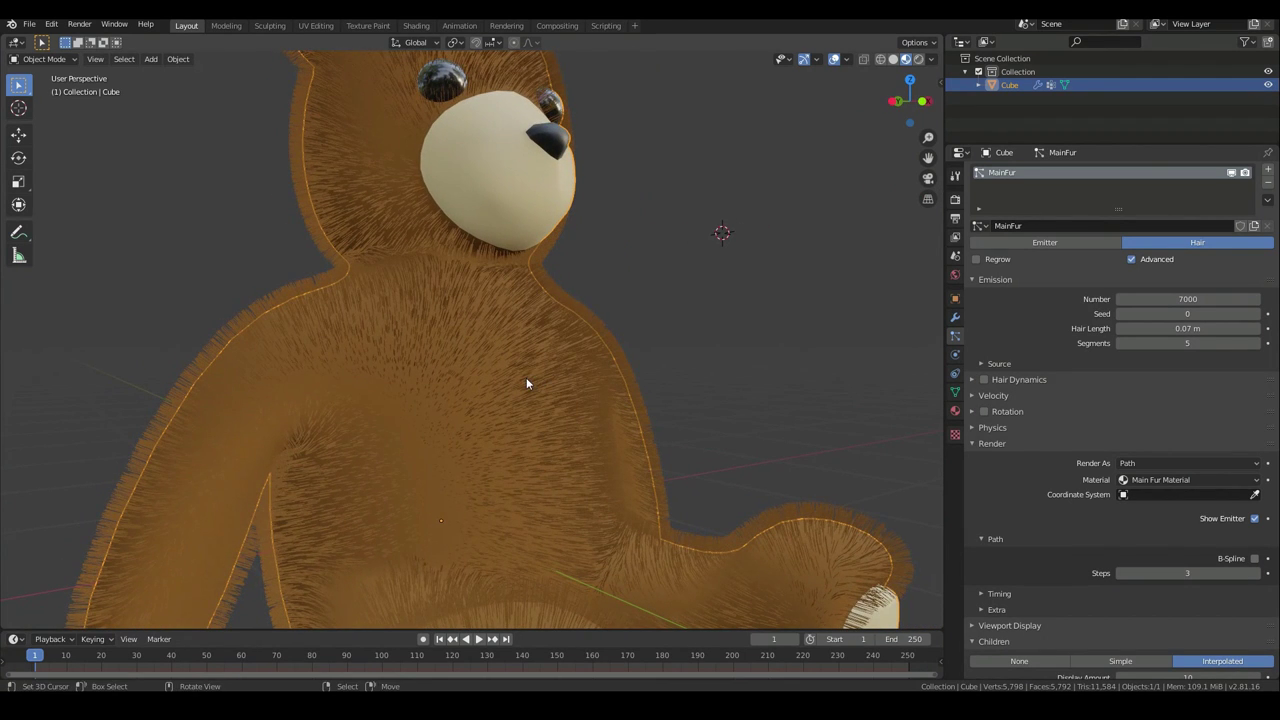
Expand the clumping settings of MainFur's child hairs, raise the clump to 1.000 and inspect the fur on the bear's body
{"action": "scroll", "coordinate": [1095, 568], "scroll_direction": "down", "scroll_amount": 5}
{"action": "scroll", "coordinate": [1092, 566], "scroll_direction": "down", "scroll_amount": 4}
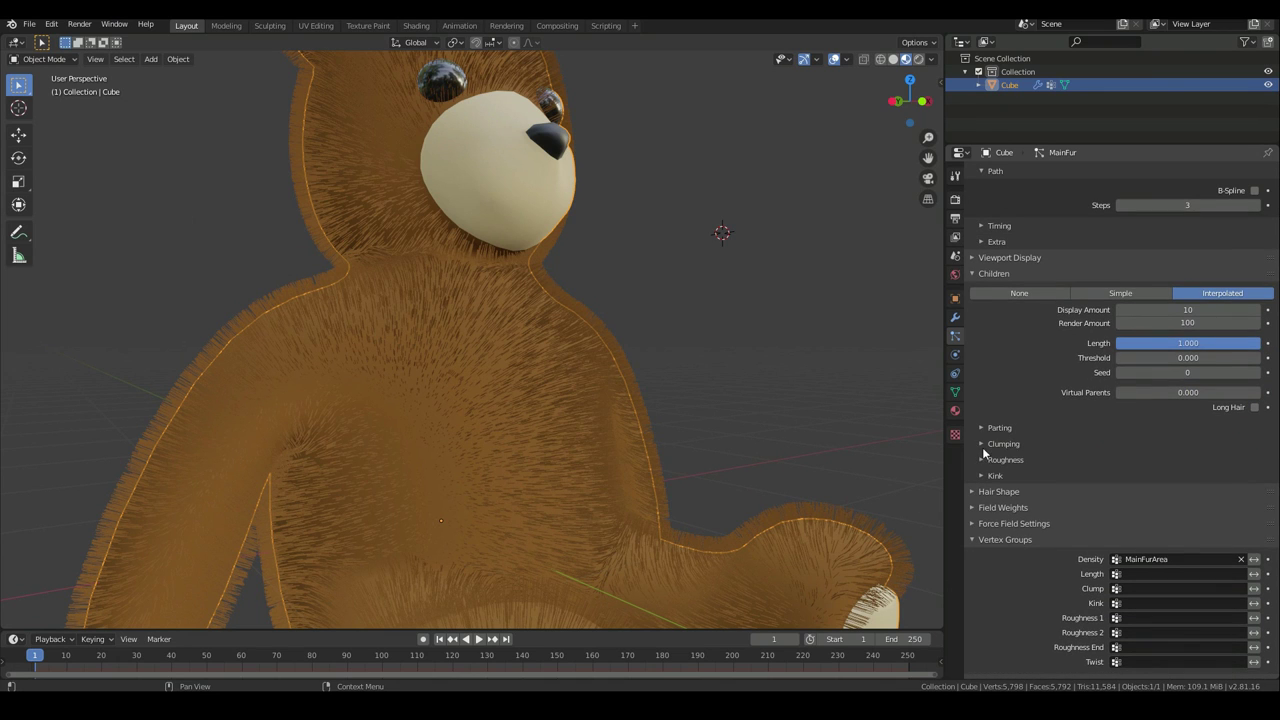
{"action": "left_click", "coordinate": [982, 443]}
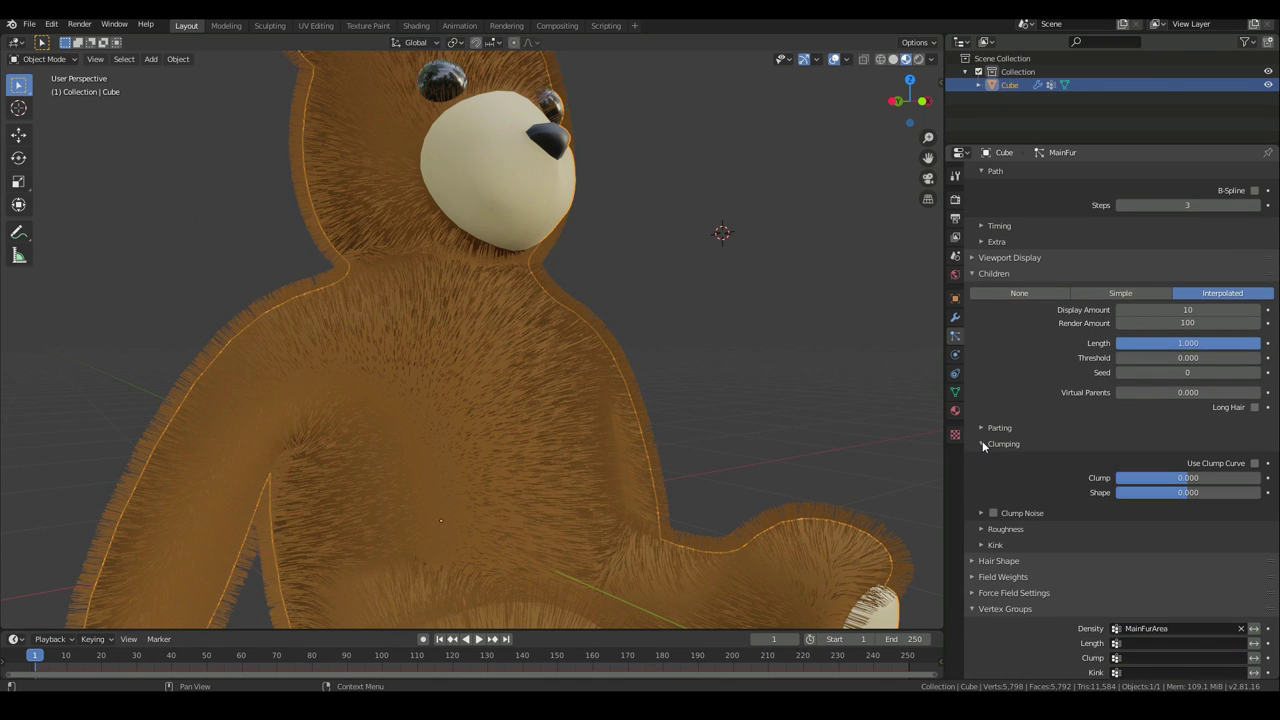
{"action": "scroll", "coordinate": [587, 437], "scroll_direction": "up", "scroll_amount": 4}
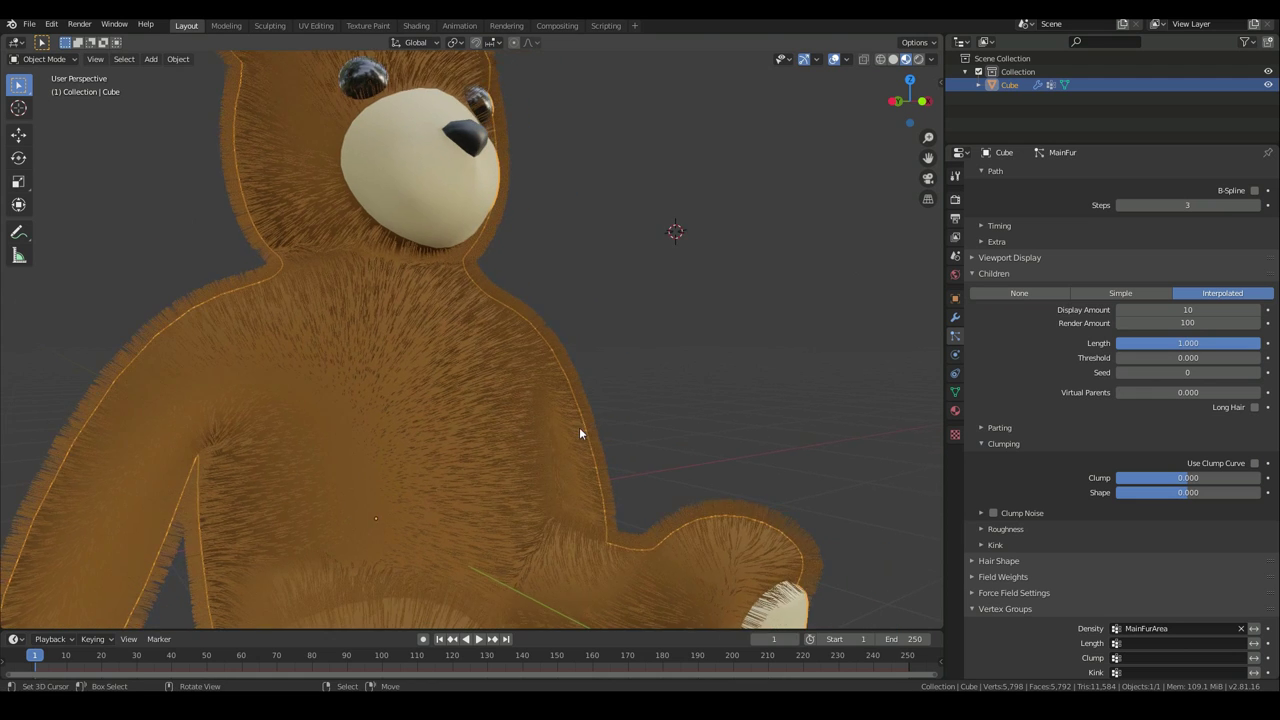
{"action": "middle_click_drag", "start_coordinate": [590, 431], "coordinate": [600, 436]}
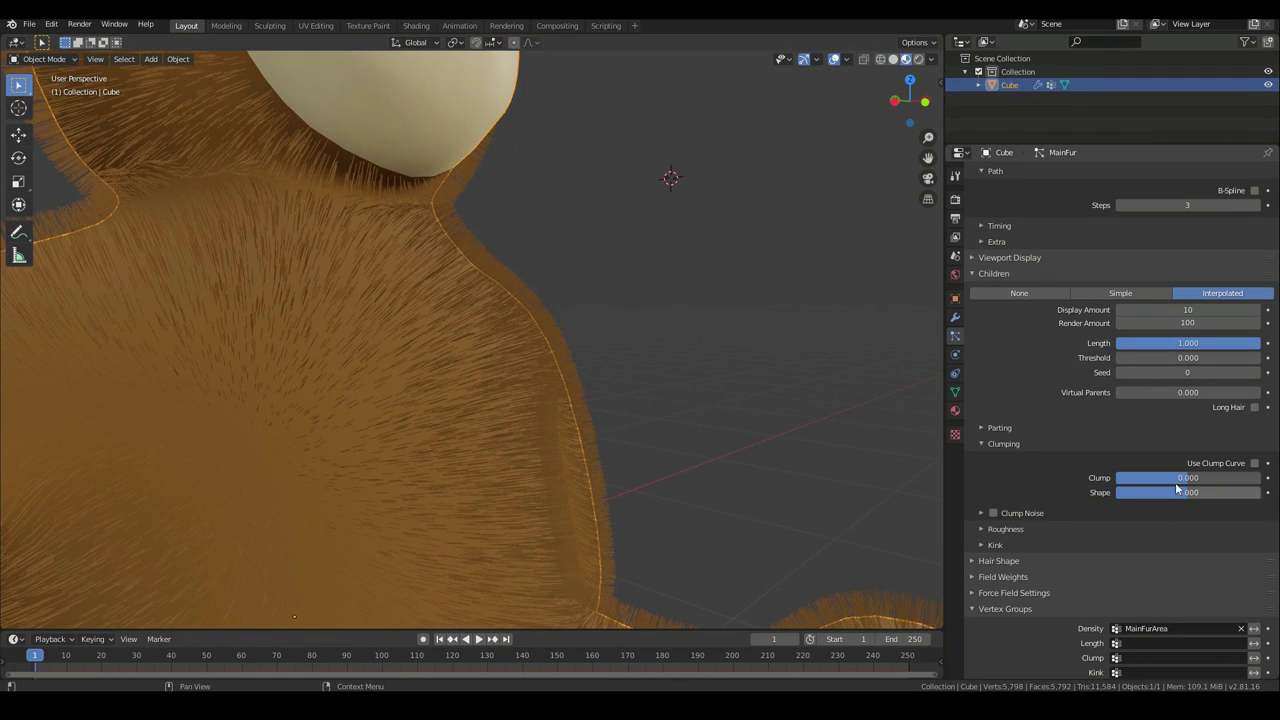
{"action": "left_click_drag", "start_coordinate": [1185, 478], "coordinate": [1262, 479]}
{"action": "scroll", "coordinate": [600, 485], "scroll_direction": "down", "scroll_amount": 5}
{"action": "mouse_move", "coordinate": [571, 498]}
{"action": "middle_mouse_down"}
{"action": "mouse_move", "coordinate": [680, 497]}
{"action": "mouse_move", "coordinate": [363, 497]}
{"action": "mouse_move", "coordinate": [408, 511]}
{"action": "mouse_move", "coordinate": [557, 510]}
{"action": "middle_mouse_up"}
{"action": "scroll", "coordinate": [361, 394], "scroll_direction": "up", "scroll_amount": 3}
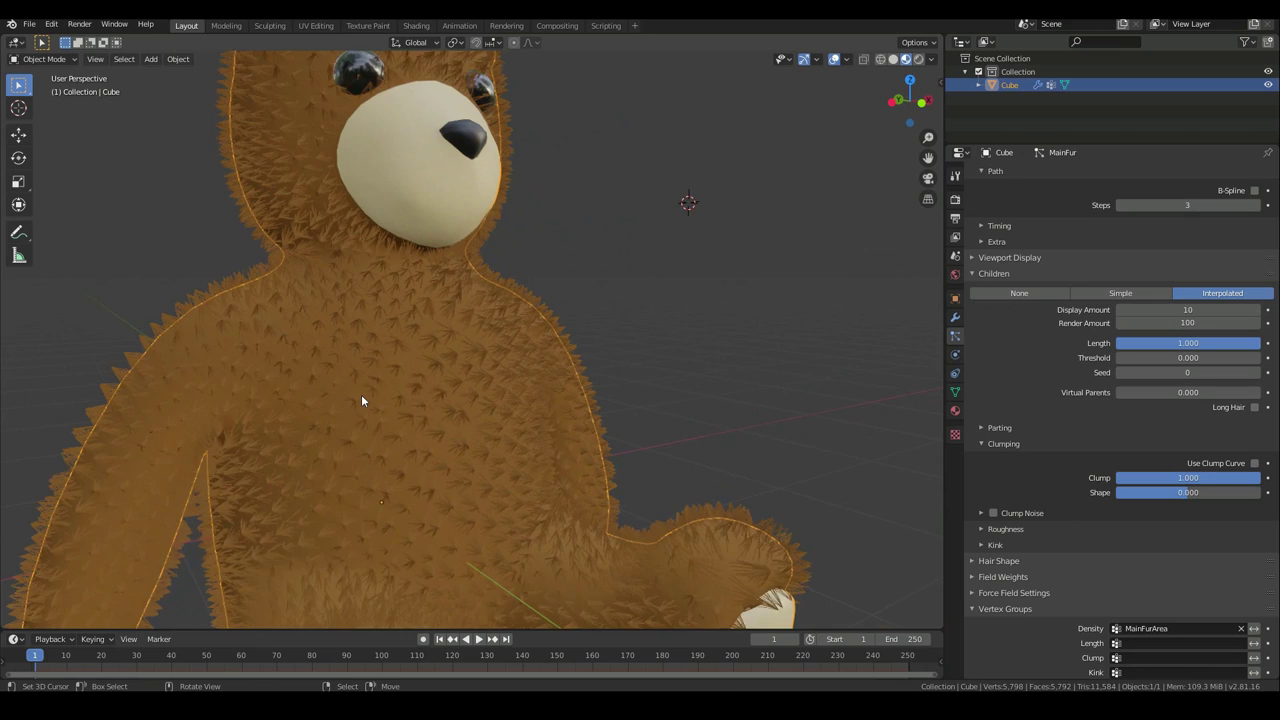
Reduce the clump of MainFur's child hairs to 0.443 and inspect the fur on the whole bear and up close
{"action": "mouse_move", "coordinate": [1250, 480]}
{"action": "left_mouse_down"}
{"action": "mouse_move", "coordinate": [1215, 483]}
{"action": "mouse_move", "coordinate": [1270, 483]}
{"action": "mouse_move", "coordinate": [1253, 483]}
{"action": "left_mouse_up"}
{"action": "scroll", "coordinate": [420, 442], "scroll_direction": "down", "scroll_amount": 5}
{"action": "mouse_move", "coordinate": [420, 442]}
{"action": "middle_mouse_down"}
{"action": "mouse_move", "coordinate": [439, 465]}
{"action": "mouse_move", "coordinate": [531, 463]}
{"action": "mouse_move", "coordinate": [414, 463]}
{"action": "middle_mouse_up"}
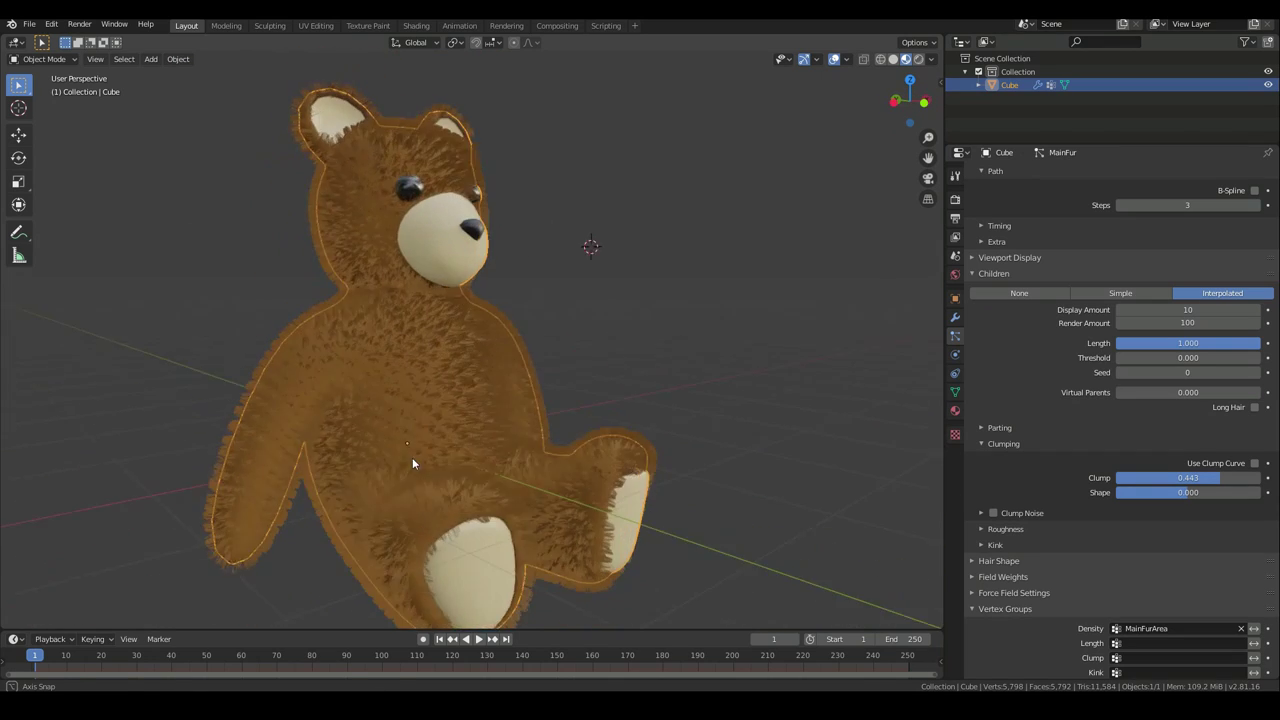
{"action": "scroll", "coordinate": [531, 457], "scroll_direction": "up", "scroll_amount": 6}
{"action": "scroll", "coordinate": [531, 461], "scroll_direction": "up", "scroll_amount": 1}
{"action": "middle_click_drag", "start_coordinate": [340, 243], "coordinate": [410, 283]}
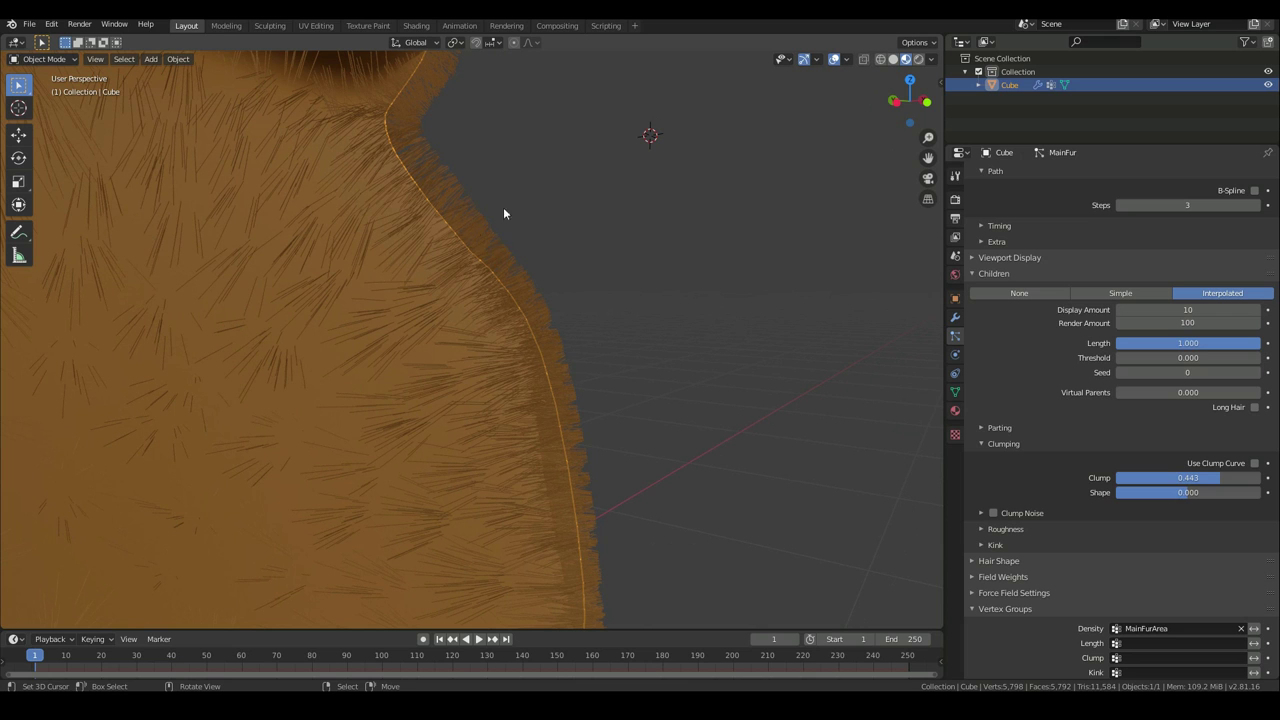
Set the clump shape of MainFur's child hairs to -0.283 and check the fur from the side and front
{"action": "mouse_move", "coordinate": [1188, 492]}
{"action": "left_mouse_down"}
{"action": "mouse_move", "coordinate": [1213, 492]}
{"action": "mouse_move", "coordinate": [1122, 494]}
{"action": "mouse_move", "coordinate": [1220, 494]}
{"action": "mouse_move", "coordinate": [1172, 494]}
{"action": "left_mouse_up"}
{"action": "scroll", "coordinate": [472, 318], "scroll_direction": "down", "scroll_amount": 4}
{"action": "middle_click_drag", "start_coordinate": [466, 327], "coordinate": [510, 331]}
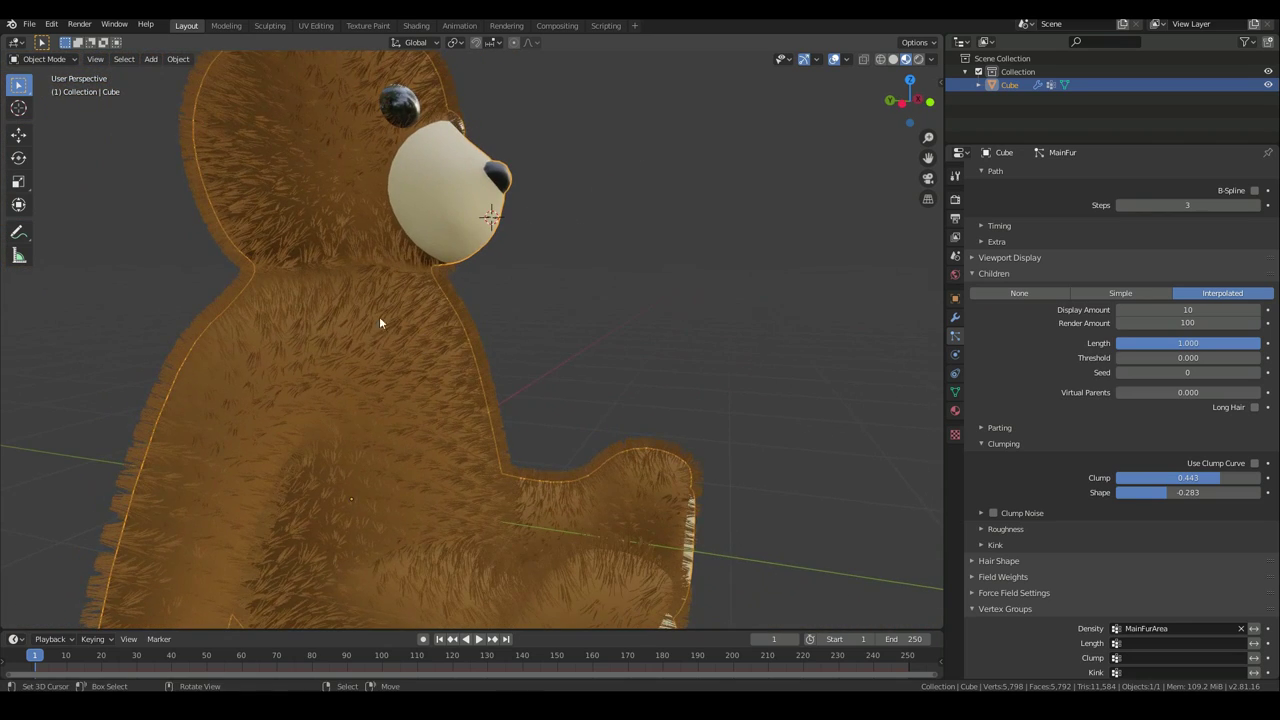
{"action": "middle_click_drag", "start_coordinate": [561, 379], "coordinate": [522, 378]}
{"action": "scroll", "coordinate": [522, 378], "scroll_direction": "up", "scroll_amount": 4}
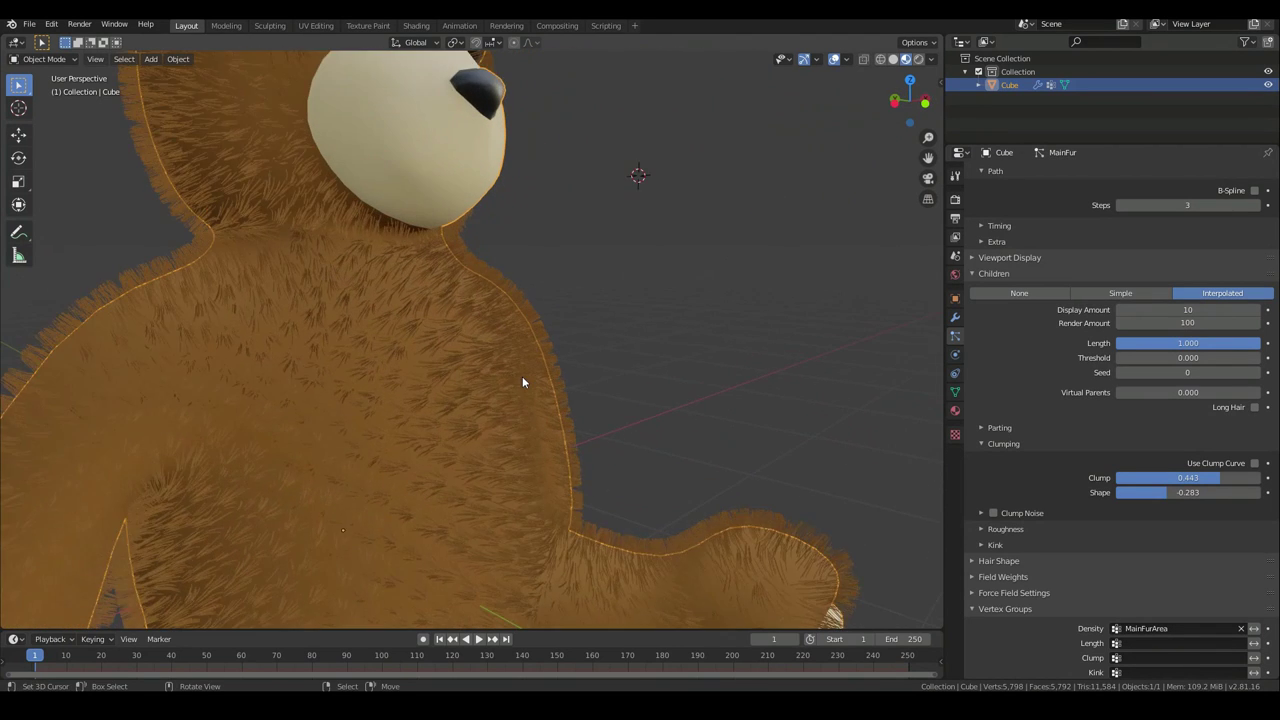
Expand MainFur's roughness settings and try endpoint roughness values from 0.028 up to 2.092 on a close-up of the fur
{"action": "left_click", "coordinate": [982, 528]}
{"action": "scroll", "coordinate": [463, 414], "scroll_direction": "down", "scroll_amount": 3}
{"action": "middle_click_drag", "start_coordinate": [465, 414], "coordinate": [536, 344]}
{"action": "scroll", "coordinate": [1157, 563], "scroll_direction": "down", "scroll_amount": 3}
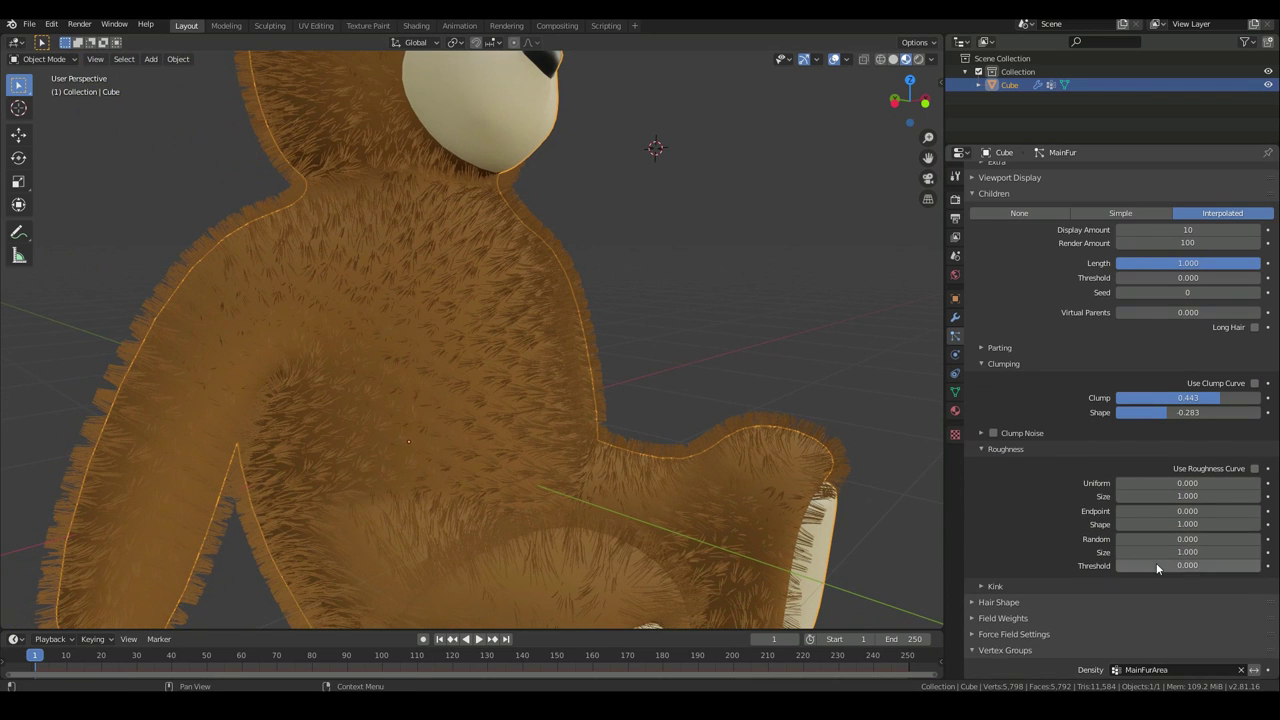
{"action": "scroll", "coordinate": [430, 350], "scroll_direction": "up", "scroll_amount": 6}
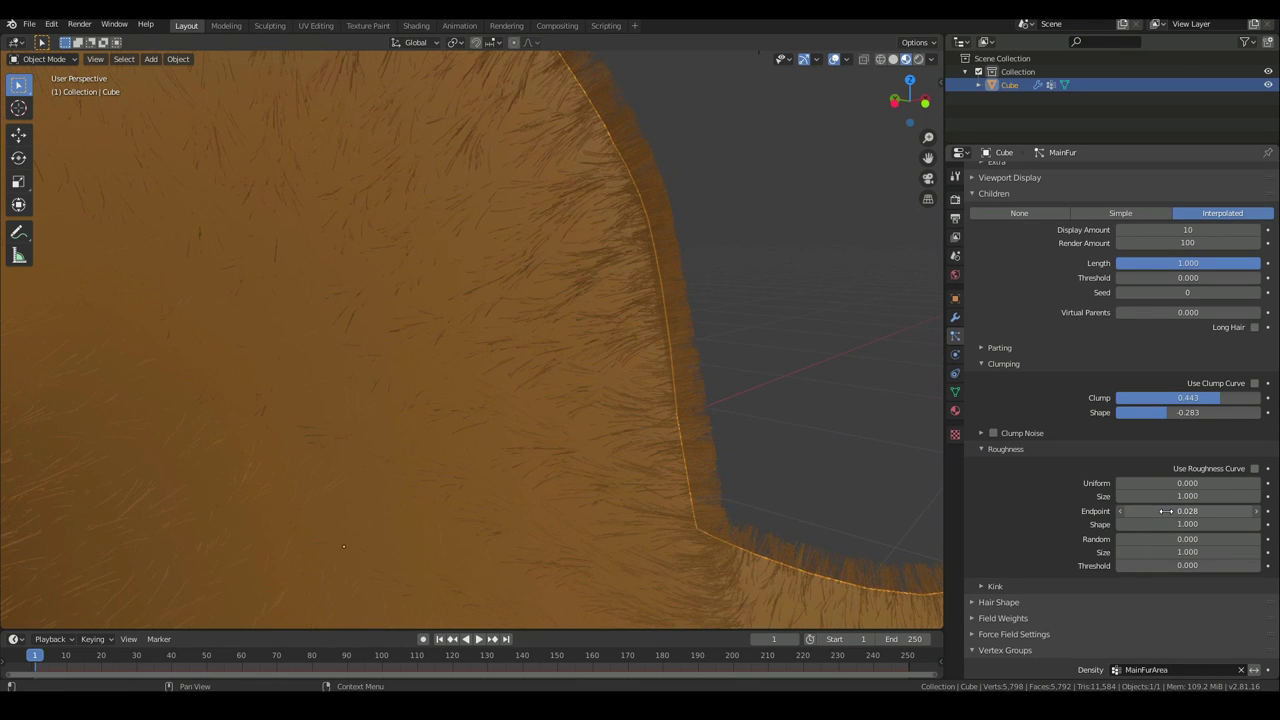
{"action": "left_click_drag", "start_coordinate": [1166, 511], "coordinate": [1146, 511]}
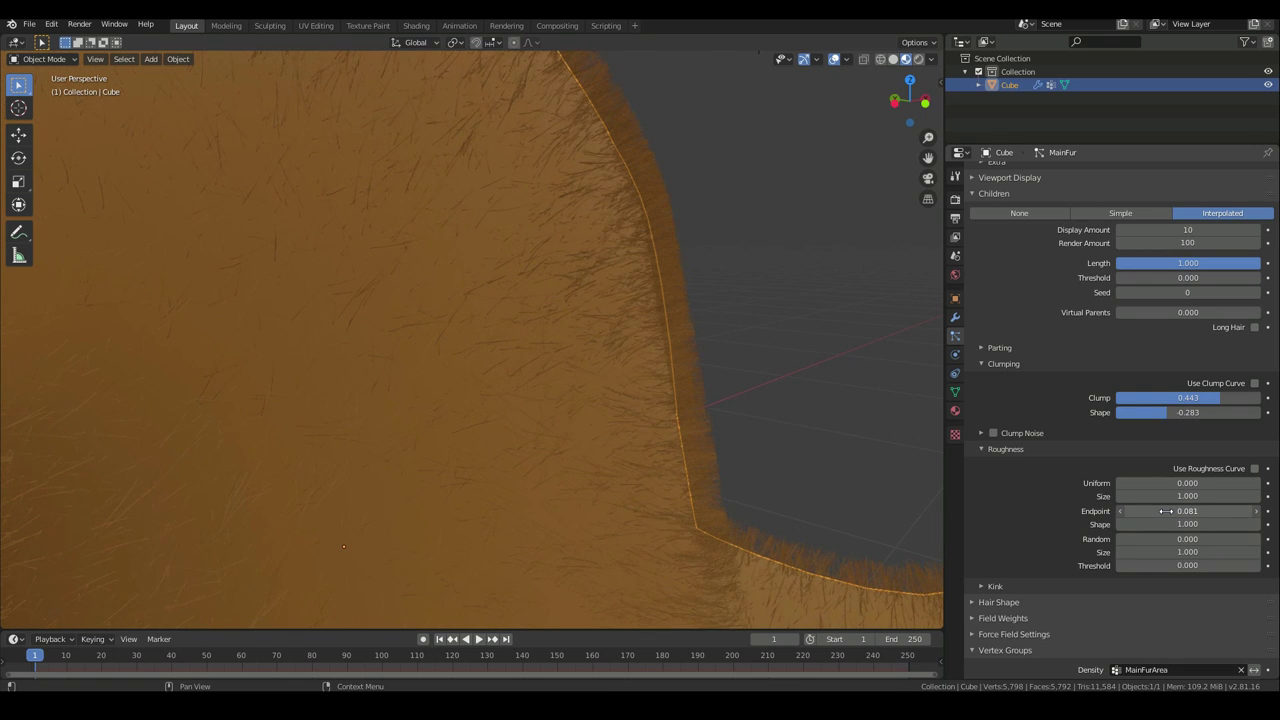
{"action": "mouse_move", "coordinate": [1166, 511]}
{"action": "left_mouse_down"}
{"action": "mouse_move", "coordinate": [1186, 511]}
{"action": "mouse_move", "coordinate": [1168, 511]}
{"action": "left_mouse_up"}
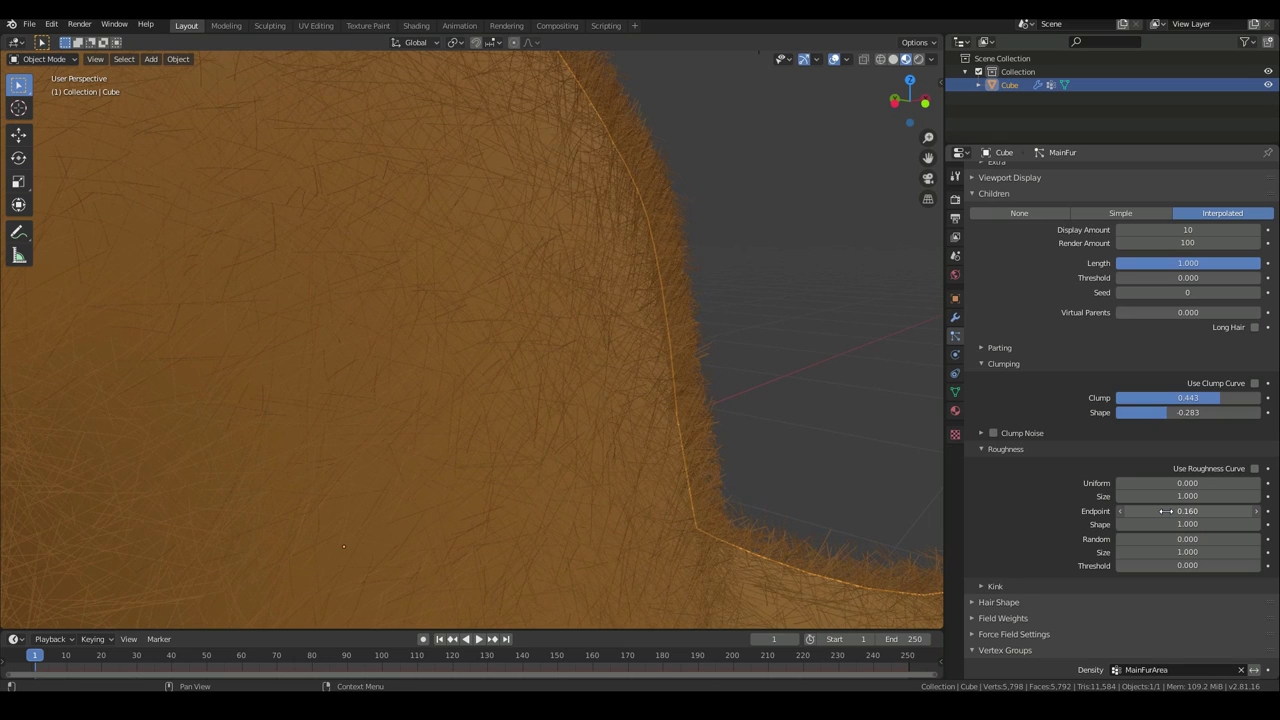
{"action": "left_click_drag", "start_coordinate": [1166, 511], "coordinate": [1168, 511]}
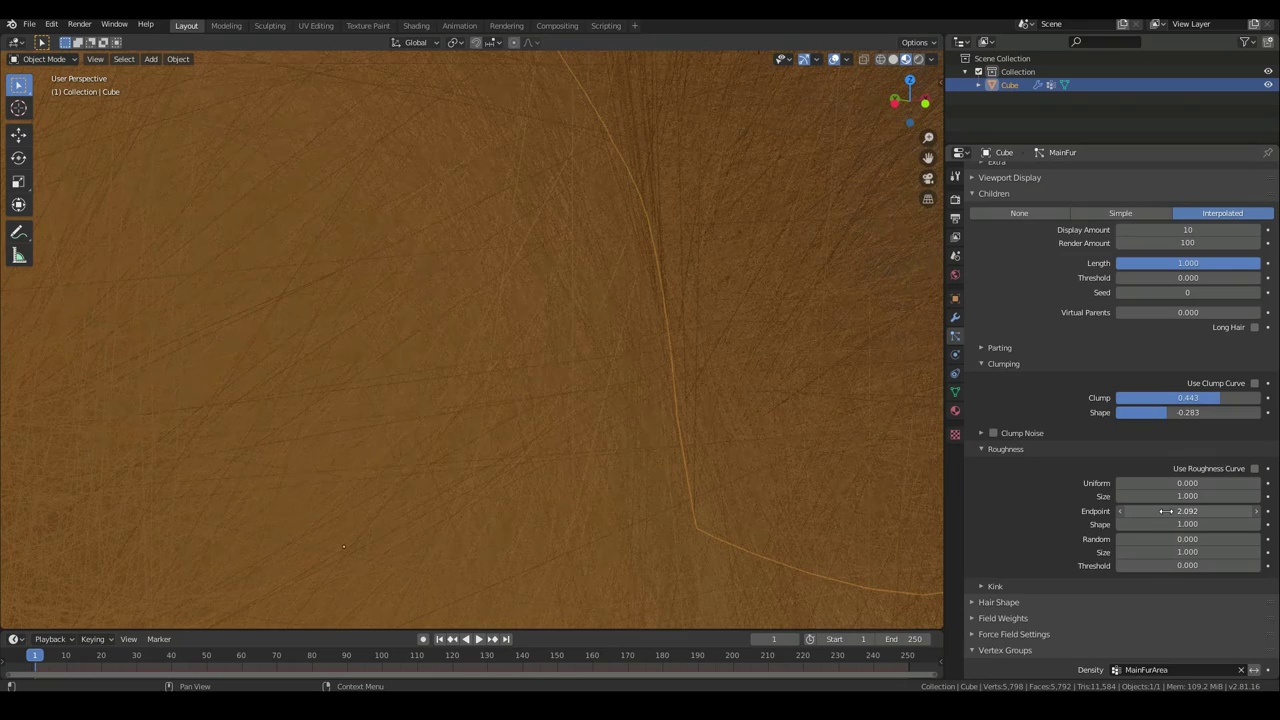
{"action": "left_click_drag", "start_coordinate": [1166, 511], "coordinate": [1160, 508]}
Try an endpoint roughness of 0.2 for MainFur and view the bear from the front
{"action": "left_click", "coordinate": [1160, 508]}
{"action": "type", "text": "0.2"}
{"action": "key", "text": "Return"}
{"action": "scroll", "coordinate": [492, 272], "scroll_direction": "down", "scroll_amount": 6}
{"action": "middle_click_drag", "start_coordinate": [491, 299], "coordinate": [460, 332]}
{"action": "scroll", "coordinate": [464, 335], "scroll_direction": "up", "scroll_amount": 3}
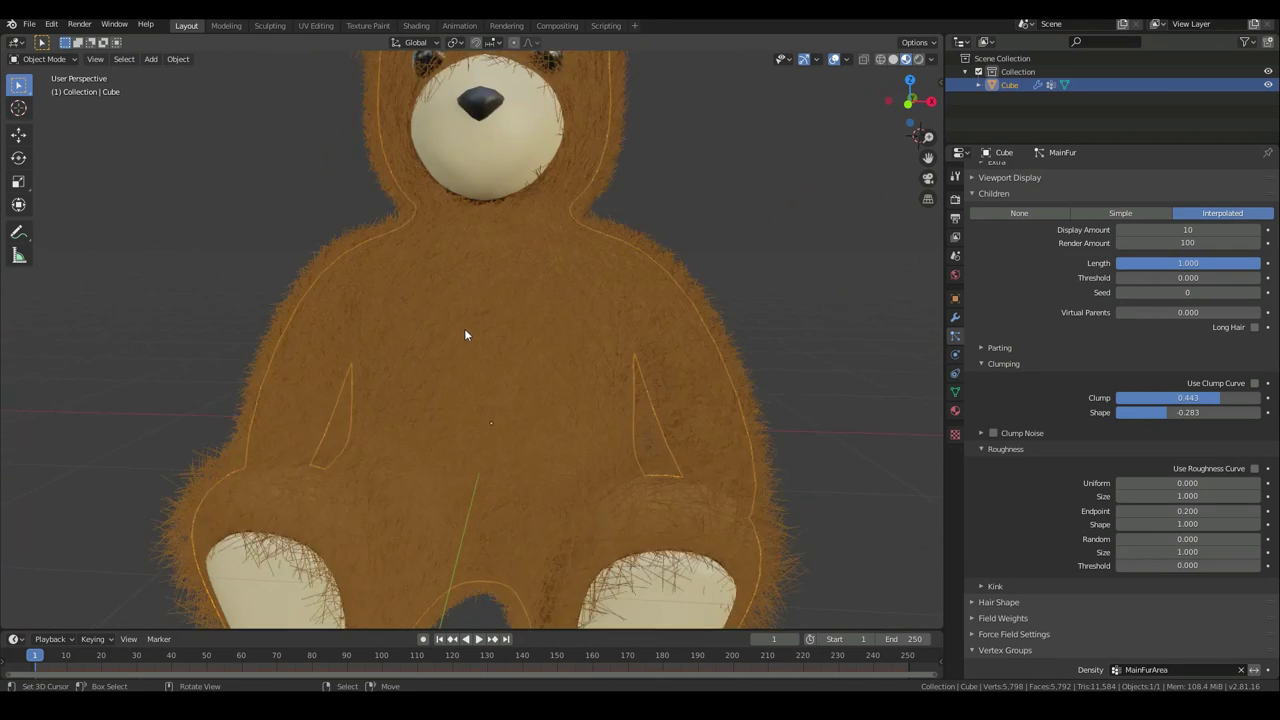
{"action": "scroll", "coordinate": [464, 335], "scroll_direction": "up", "scroll_amount": 2}
Set MainFur's endpoint roughness to 0.1
{"action": "left_click", "coordinate": [1188, 511]}
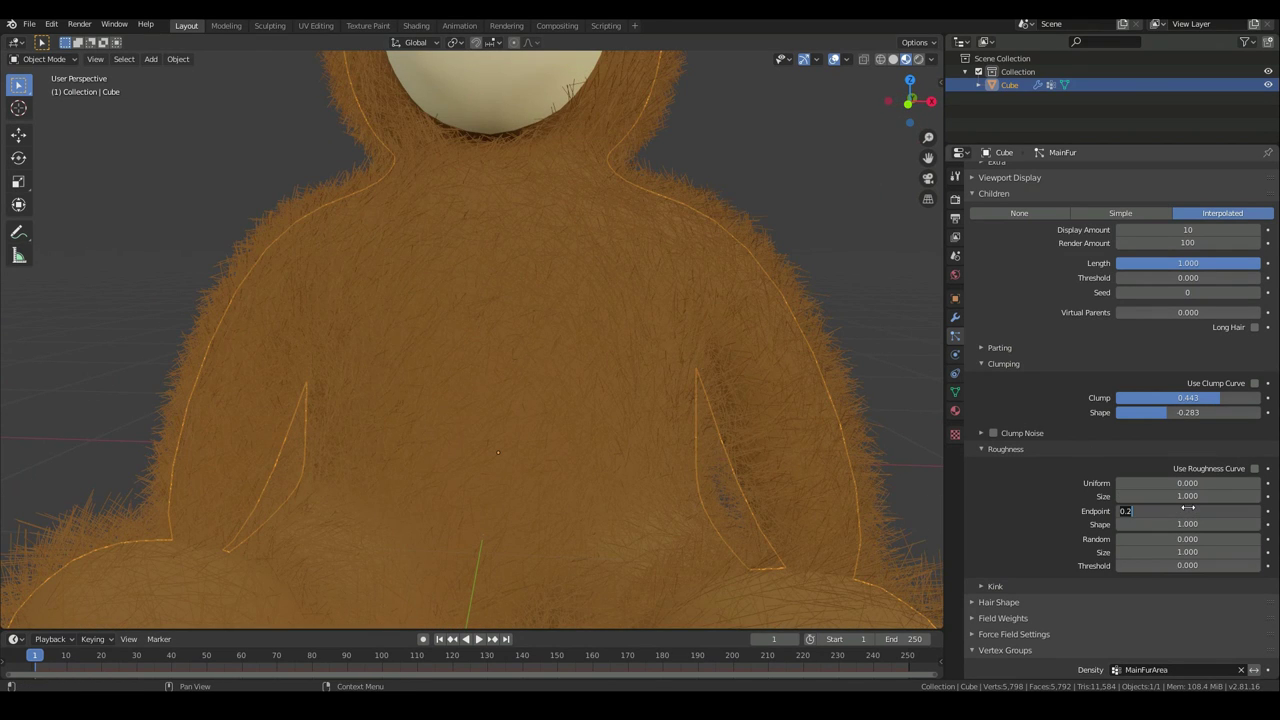
{"action": "type", "text": "0.1"}
{"action": "key", "text": "Return"}
Try an endpoint roughness shape of 10 for MainFur and settle it at 2.600
{"action": "left_click", "coordinate": [1165, 524]}
{"action": "type", "text": "10"}
{"action": "key", "text": "Return"}
{"action": "left_click_drag", "start_coordinate": [1168, 523], "coordinate": [1003, 523]}
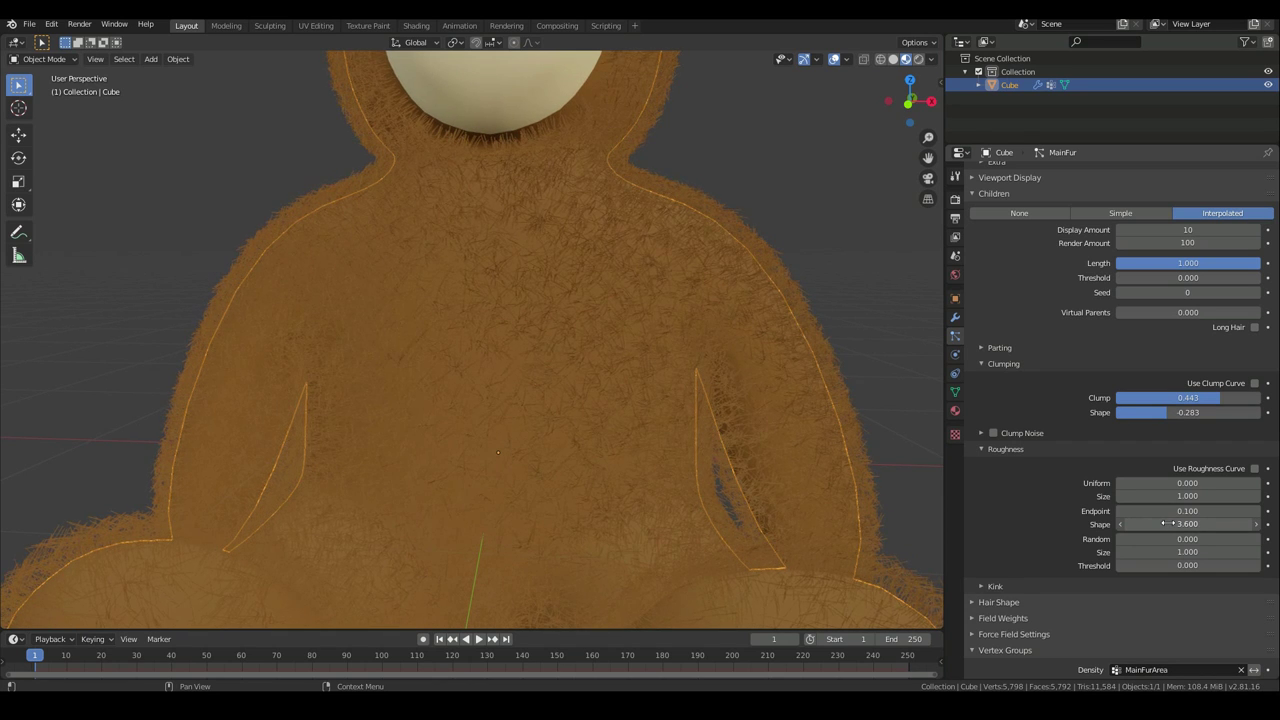
{"action": "left_click_drag", "start_coordinate": [1168, 523], "coordinate": [668, 523]}
{"action": "left_click_drag", "start_coordinate": [1168, 523], "coordinate": [1279, 523]}
Examine the roughened fur on the whole bear and up close from several angles
{"action": "scroll", "coordinate": [338, 380], "scroll_direction": "down", "scroll_amount": 5}
{"action": "middle_click_drag", "start_coordinate": [338, 380], "coordinate": [494, 391]}
{"action": "scroll", "coordinate": [495, 392], "scroll_direction": "down", "scroll_amount": 1}
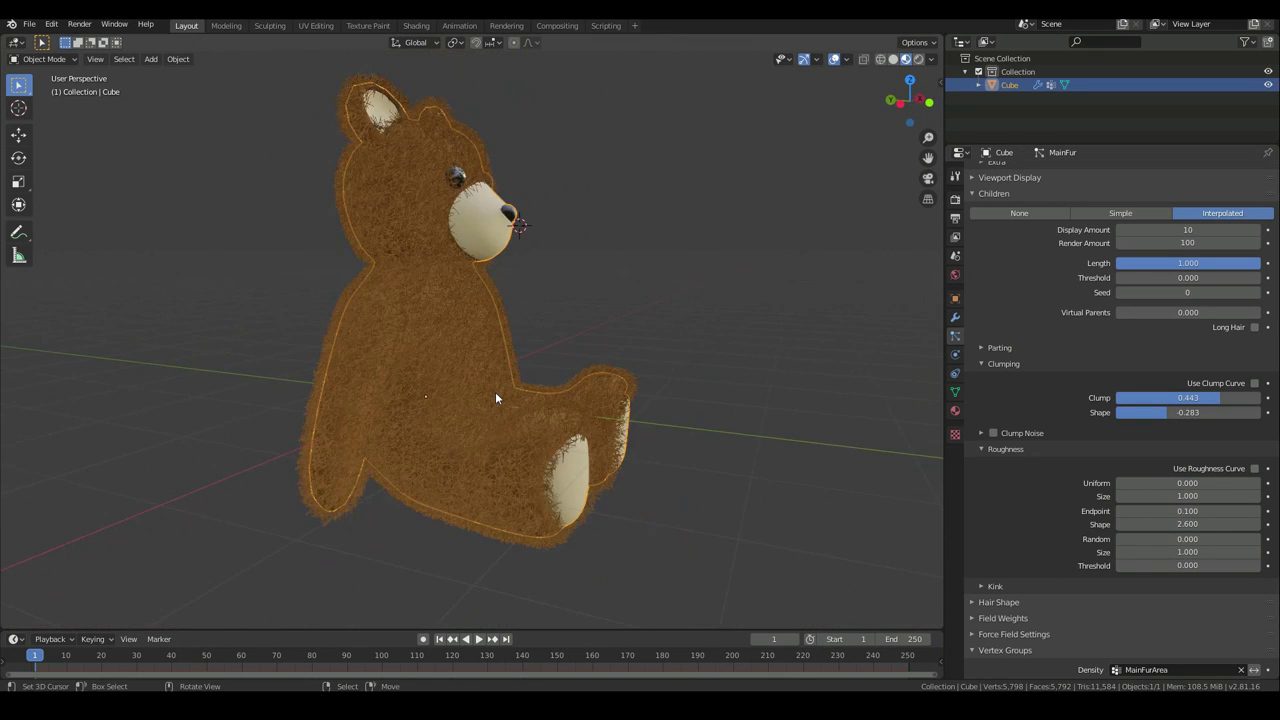
{"action": "scroll", "coordinate": [526, 383], "scroll_direction": "up", "scroll_amount": 6}
{"action": "middle_click_drag", "start_coordinate": [528, 379], "coordinate": [620, 337]}
{"action": "scroll", "coordinate": [458, 368], "scroll_direction": "down", "scroll_amount": 4}
{"action": "scroll", "coordinate": [621, 331], "scroll_direction": "down", "scroll_amount": 2}
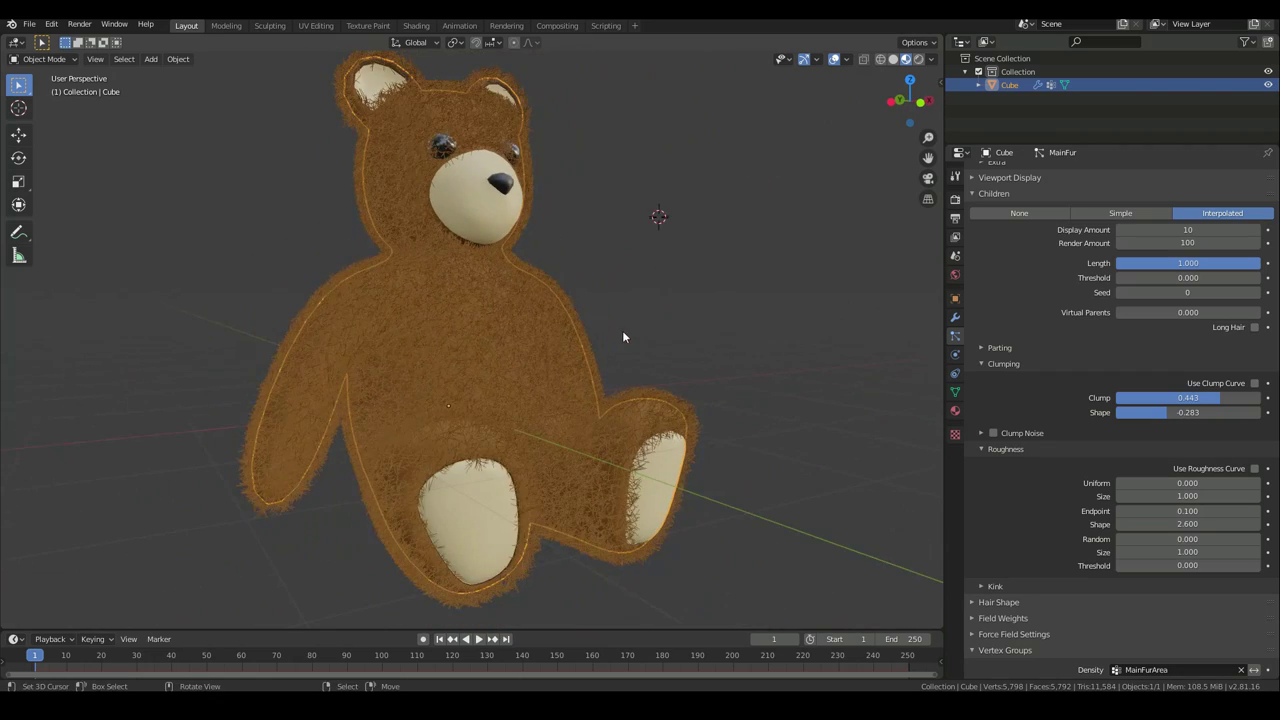
{"action": "middle_click_drag", "start_coordinate": [453, 328], "coordinate": [412, 332]}
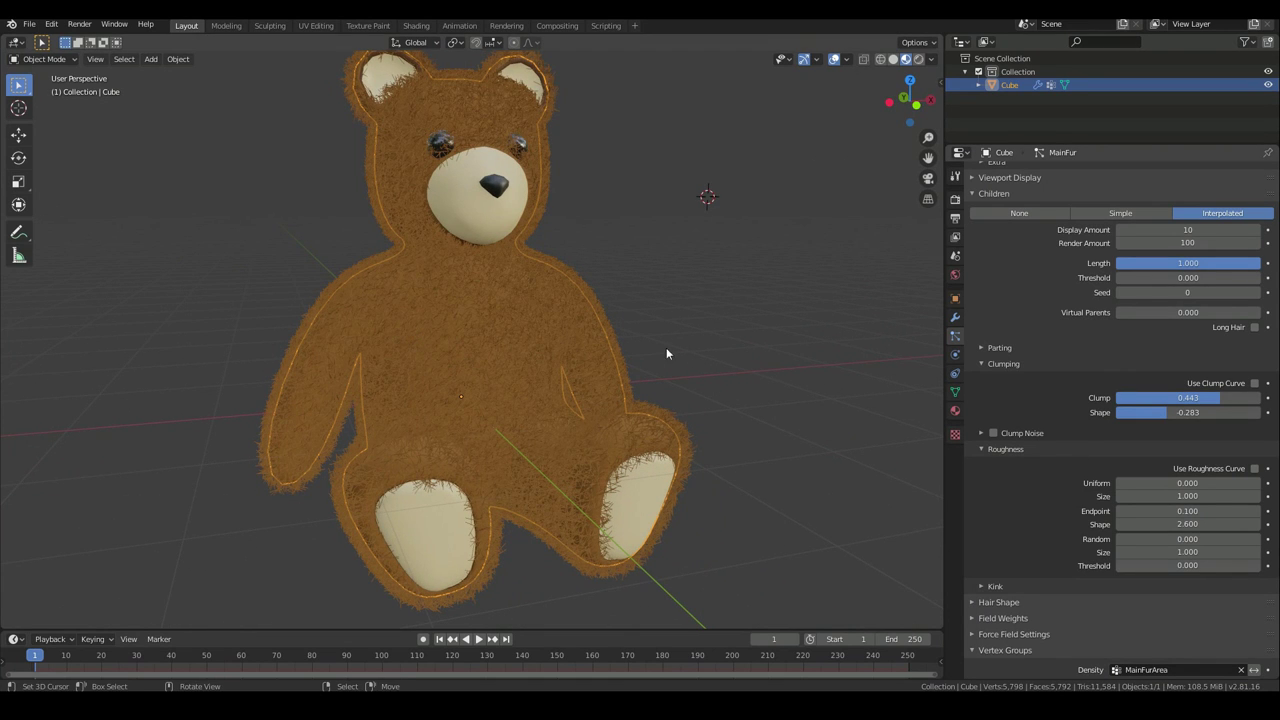
Set MainFur's child length to 0.530 and its threshold to 0.365, and check the uneven fur on the body
{"action": "scroll", "coordinate": [664, 348], "scroll_direction": "up", "scroll_amount": 6}
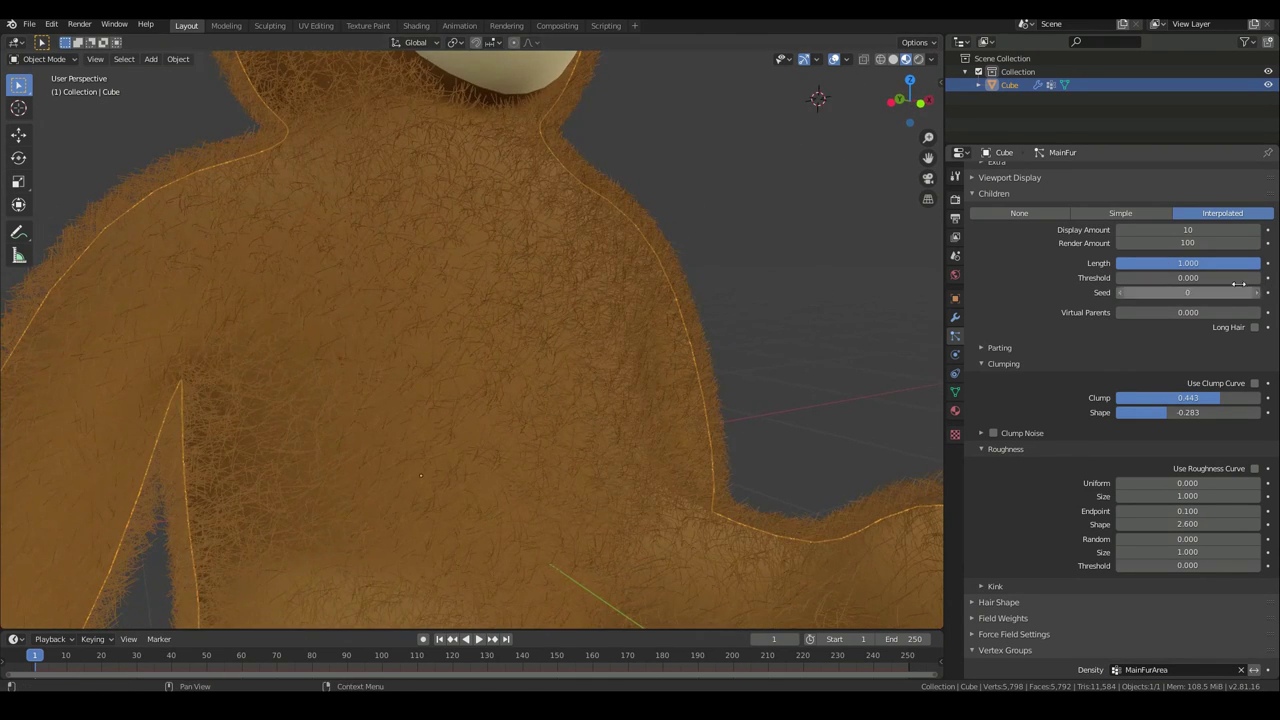
{"action": "mouse_move", "coordinate": [1251, 267]}
{"action": "left_mouse_down"}
{"action": "mouse_move", "coordinate": [1225, 267]}
{"action": "mouse_move", "coordinate": [1279, 268]}
{"action": "mouse_move", "coordinate": [1221, 263]}
{"action": "mouse_move", "coordinate": [1244, 263]}
{"action": "left_mouse_up"}
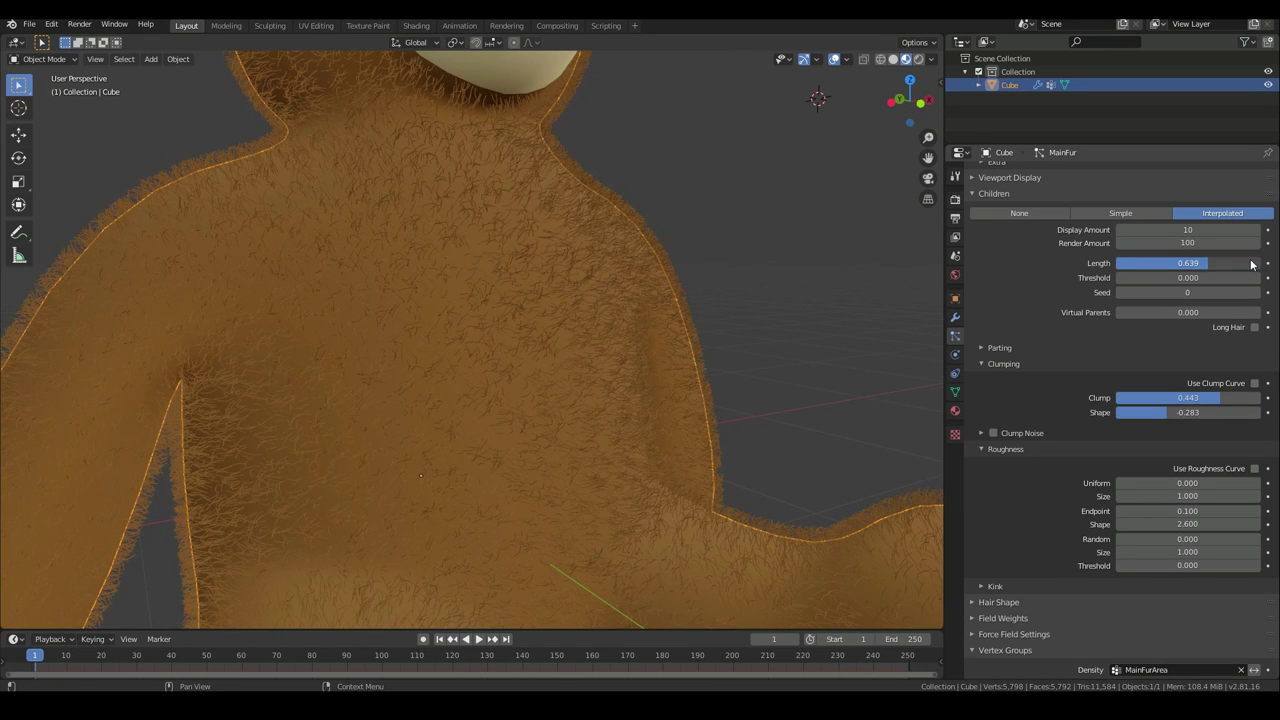
{"action": "left_click_drag", "start_coordinate": [1128, 277], "coordinate": [1150, 277]}
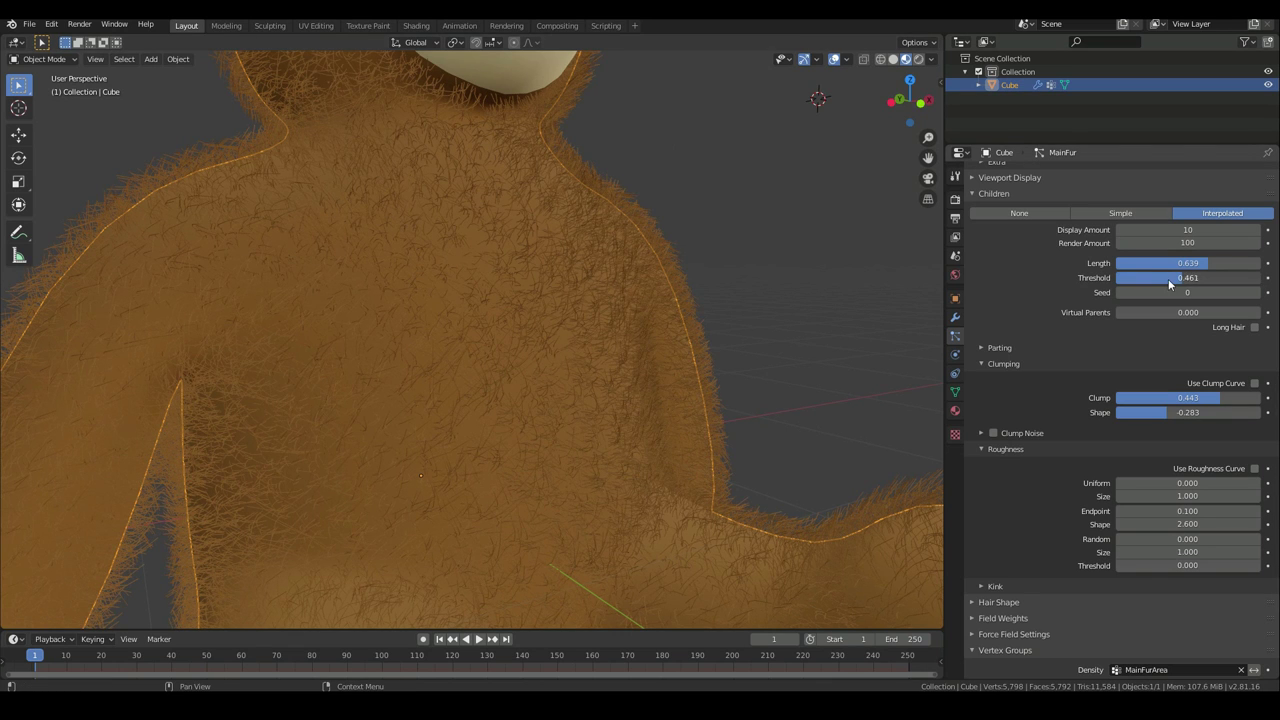
{"action": "left_click_drag", "start_coordinate": [1168, 278], "coordinate": [1151, 278]}
{"action": "left_click_drag", "start_coordinate": [1166, 278], "coordinate": [1156, 277]}
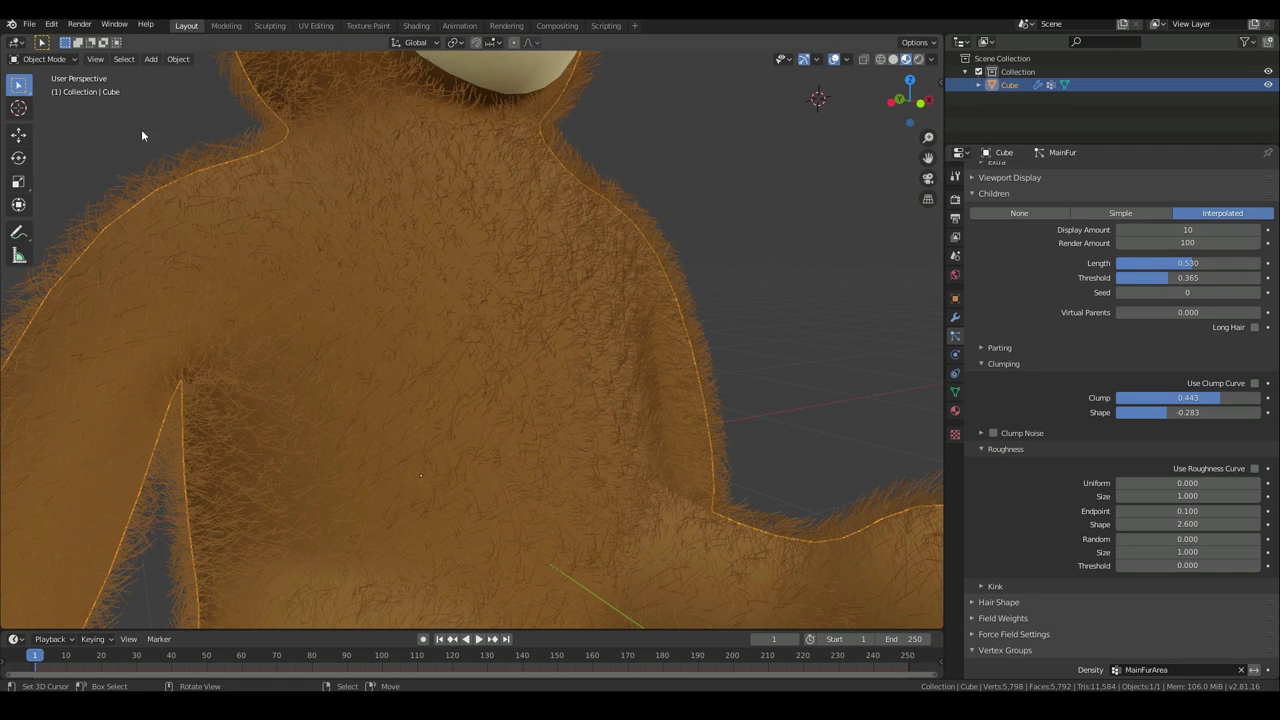
{"action": "scroll", "coordinate": [669, 341], "scroll_direction": "down", "scroll_amount": 7}
{"action": "scroll", "coordinate": [645, 349], "scroll_direction": "up", "scroll_amount": 6}
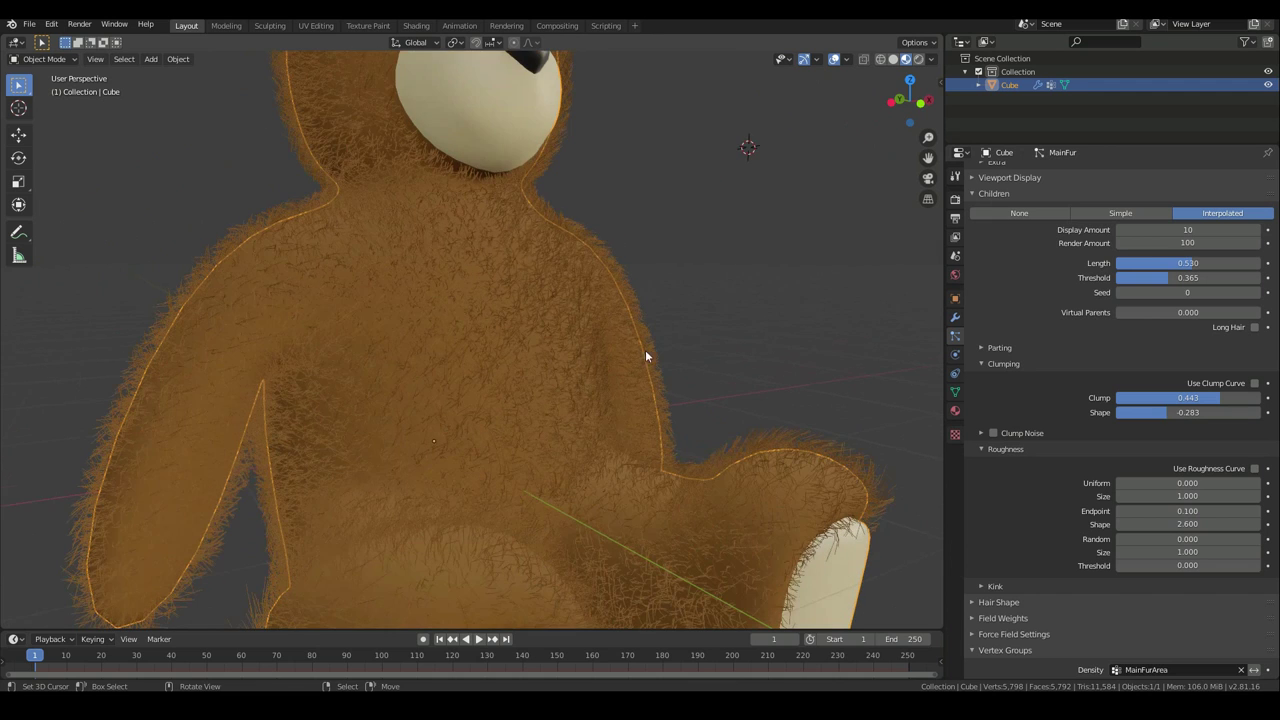
{"action": "scroll", "coordinate": [528, 240], "scroll_direction": "down", "scroll_amount": 5}
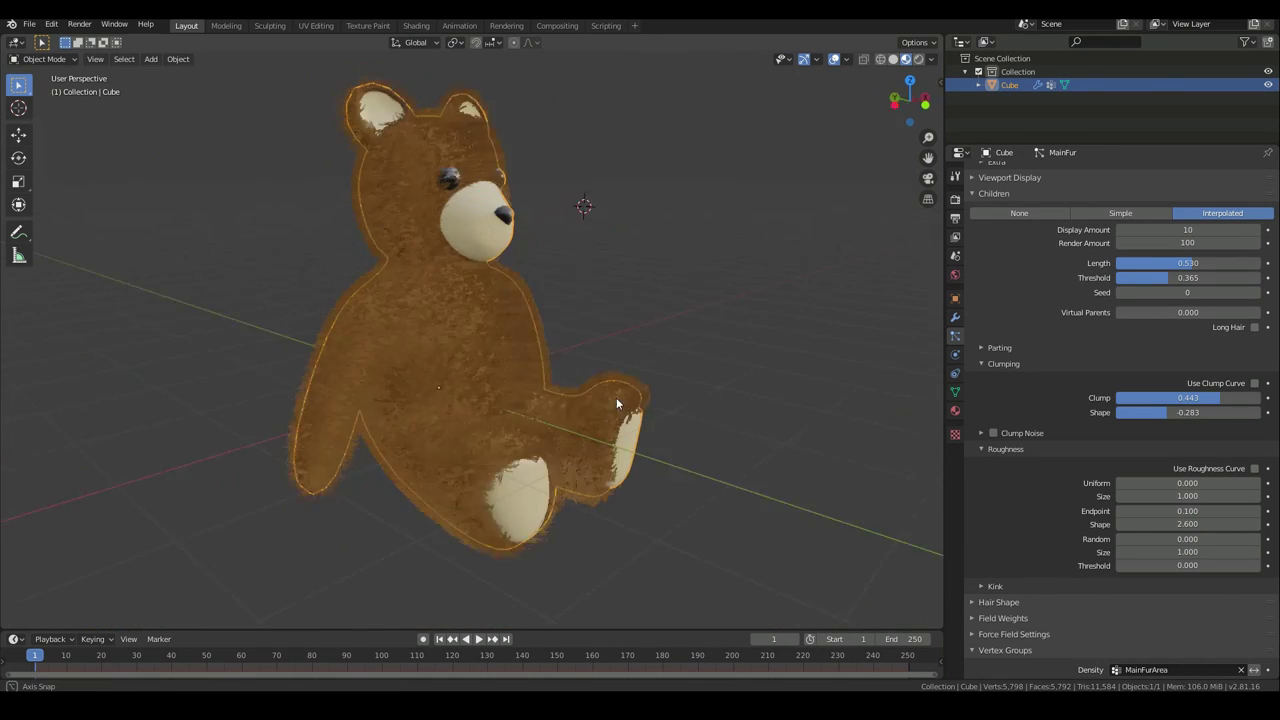
View the bear from the front and set MainFur's child display amount to 30
{"action": "middle_click_drag", "start_coordinate": [616, 397], "coordinate": [690, 371]}
{"action": "left_click", "coordinate": [1190, 230]}
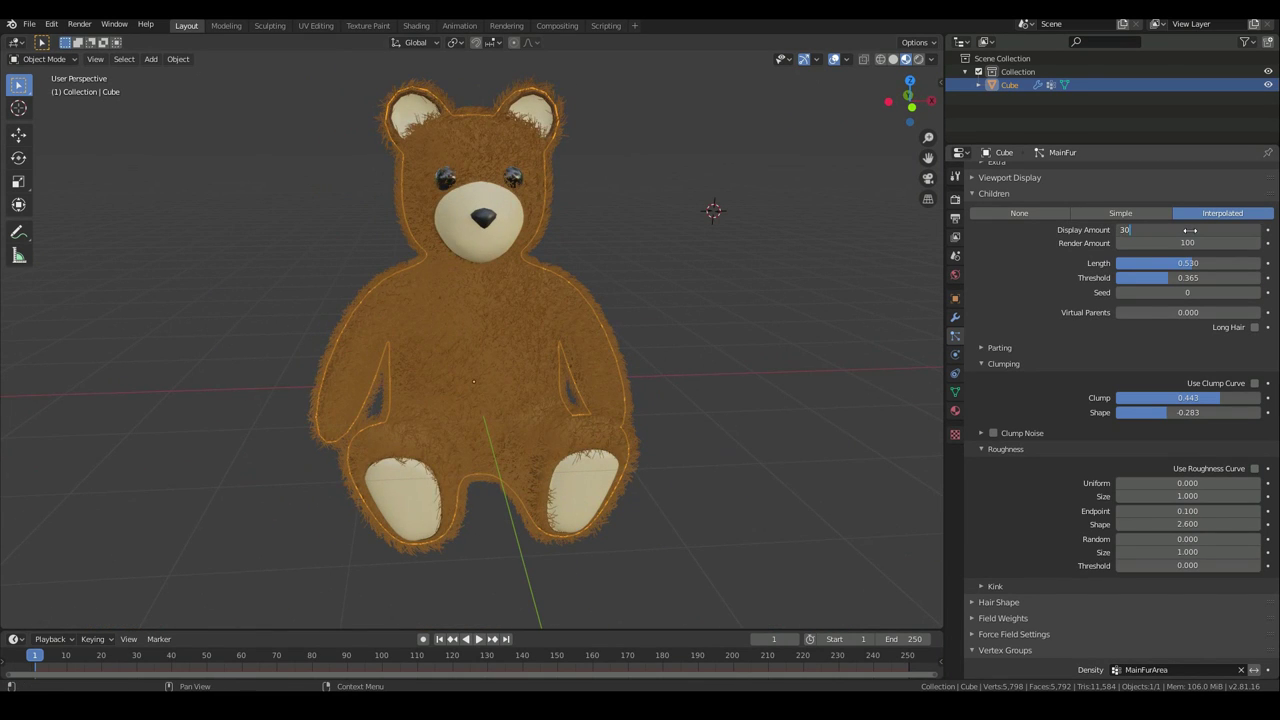
{"action": "type", "text": "30"}
{"action": "key", "text": "Return"}
Examine the denser fur around the bear's face and body from different heights and distances
{"action": "scroll", "coordinate": [486, 301], "scroll_direction": "up", "scroll_amount": 3}
{"action": "middle_click_drag", "start_coordinate": [508, 290], "coordinate": [504, 246]}
{"action": "scroll", "coordinate": [524, 267], "scroll_direction": "down", "scroll_amount": 1}
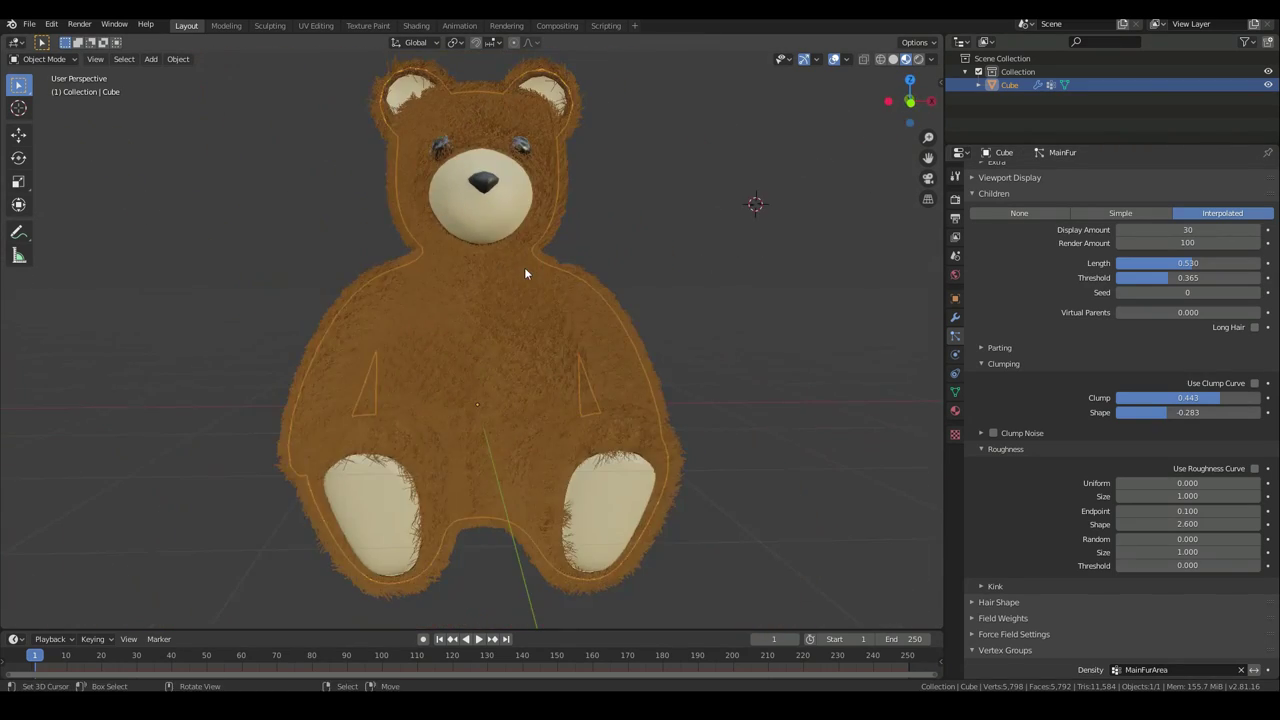
{"action": "scroll", "coordinate": [524, 267], "scroll_direction": "down", "scroll_amount": 3}
{"action": "middle_click_drag", "start_coordinate": [524, 267], "coordinate": [507, 307]}
{"action": "scroll", "coordinate": [446, 220], "scroll_direction": "up", "scroll_amount": 5}
{"action": "middle_click_drag", "start_coordinate": [446, 220], "coordinate": [452, 283]}
{"action": "scroll", "coordinate": [452, 283], "scroll_direction": "down", "scroll_amount": 2}
Add a second particle system to the bear and name it SecoondaryFur
{"action": "scroll", "coordinate": [1053, 266], "scroll_direction": "up", "scroll_amount": 14}
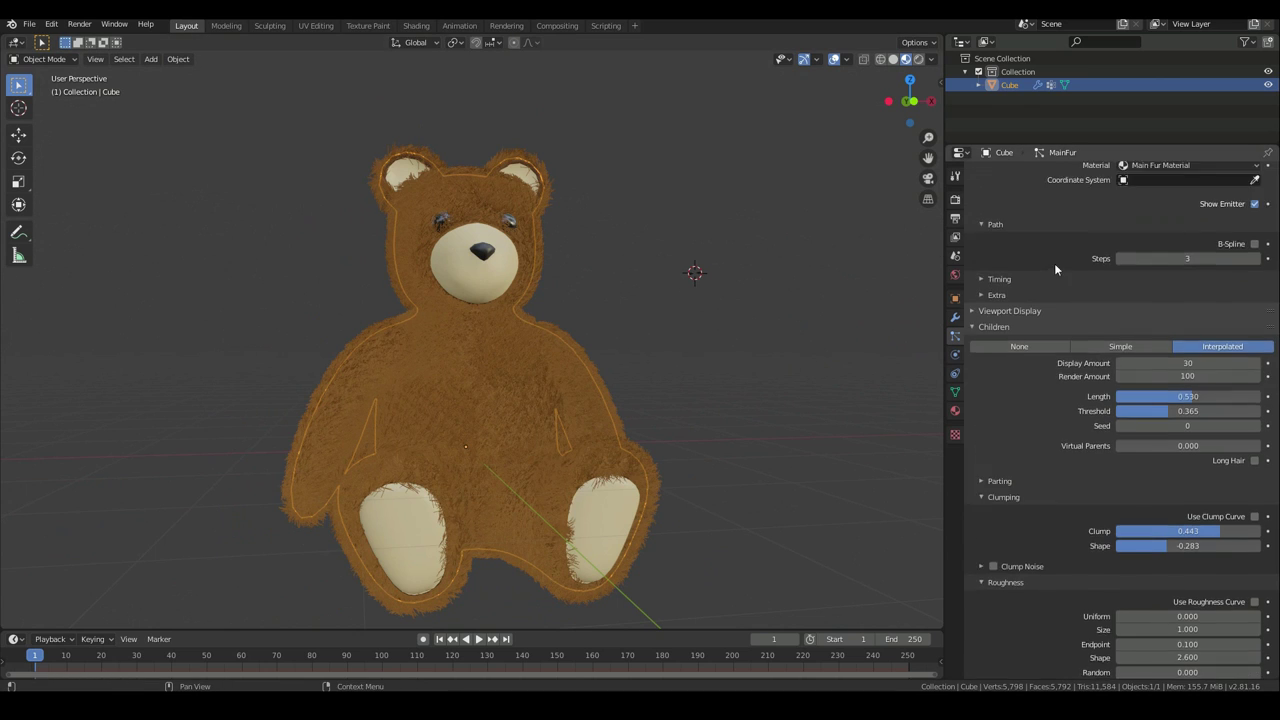
{"action": "scroll", "coordinate": [1048, 267], "scroll_direction": "up", "scroll_amount": 3}
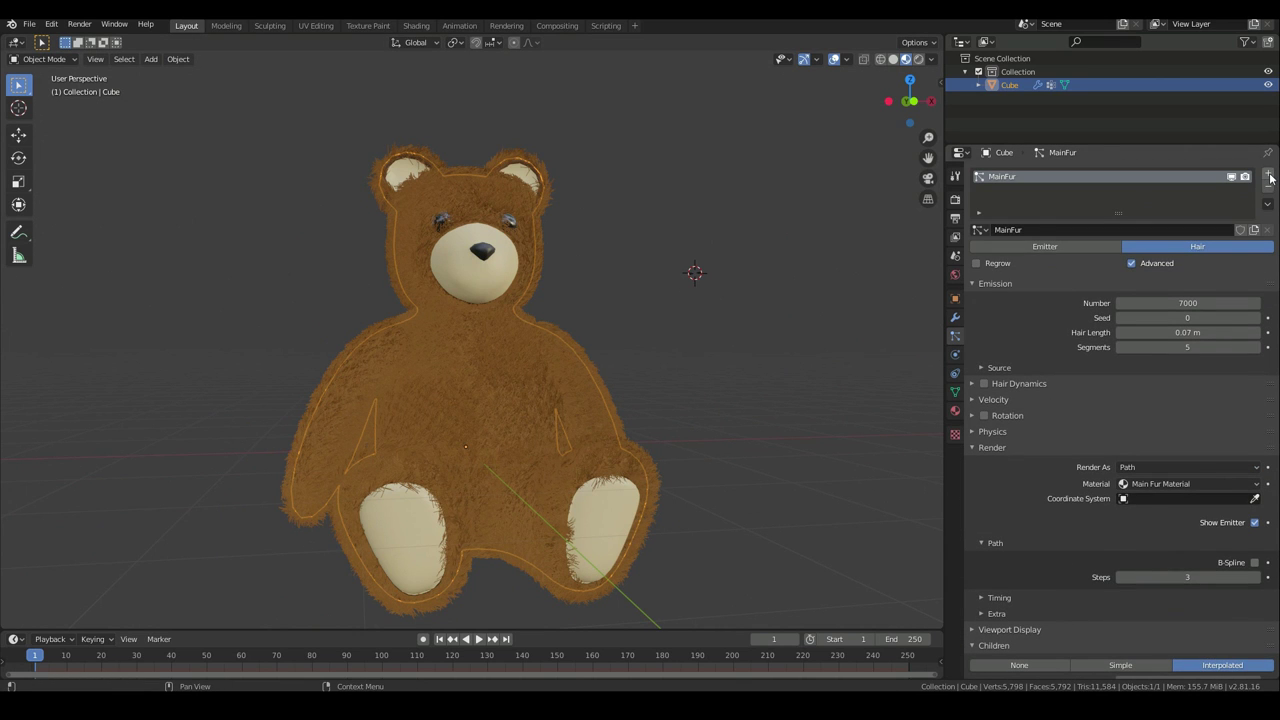
{"action": "left_click", "coordinate": [1269, 175]}
{"action": "double_click", "coordinate": [1044, 188]}
{"action": "type", "text": "Secondar"}
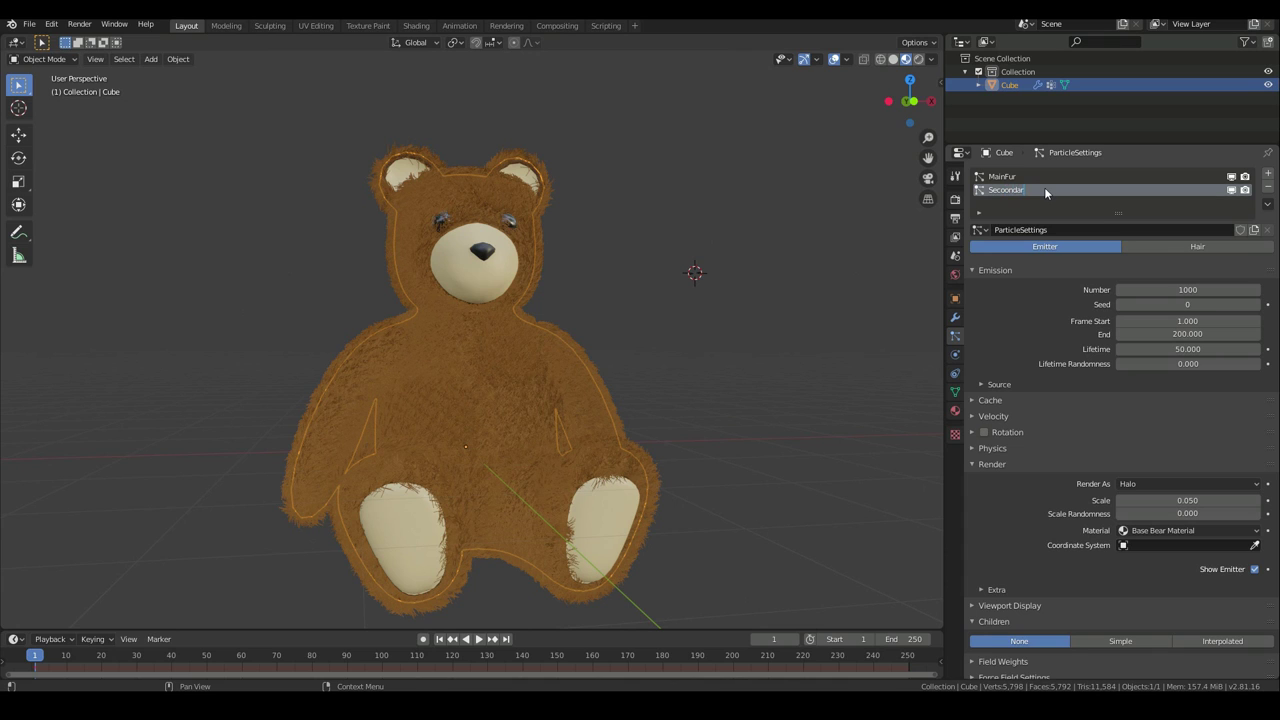
{"action": "type", "text": "oondaryFur"}
{"action": "key", "text": "Return"}
Assign the MainFur particle settings to the second system, make them an independent copy and name the copy SecondaryFur
{"action": "left_click", "coordinate": [984, 231]}
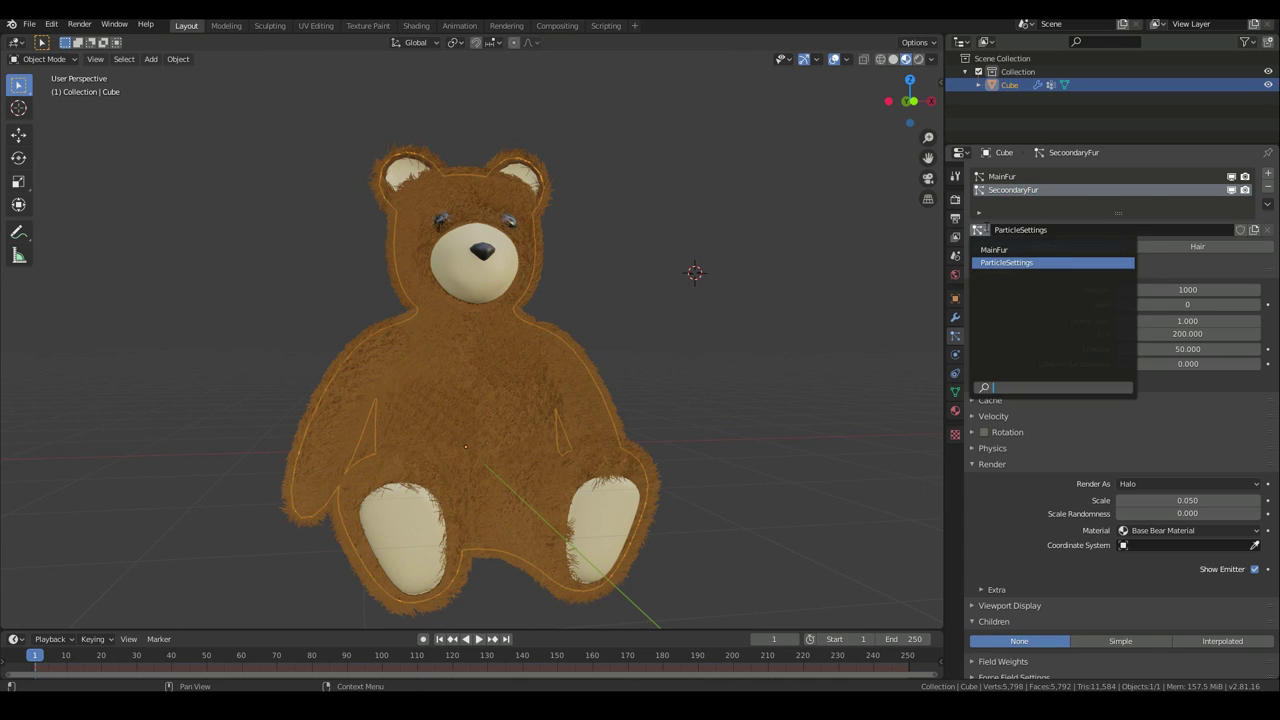
{"action": "left_click", "coordinate": [993, 250]}
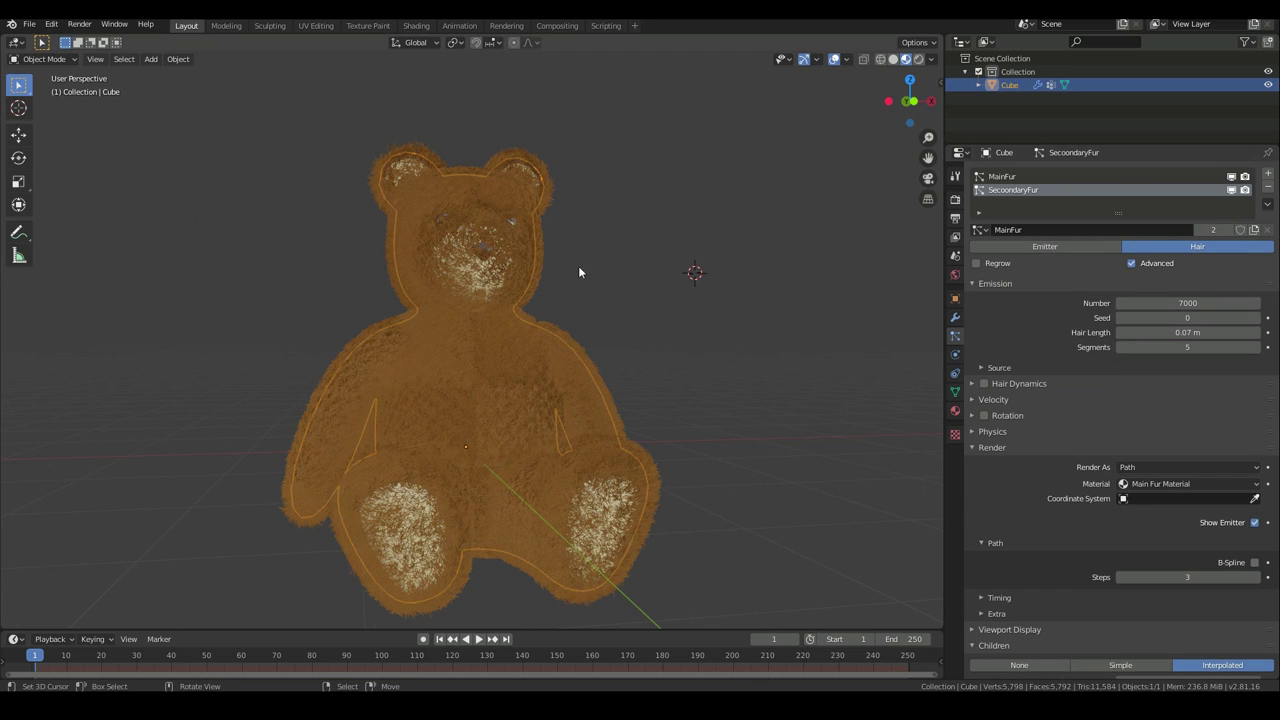
{"action": "left_click", "coordinate": [1214, 229]}
{"action": "left_click", "coordinate": [1126, 230]}
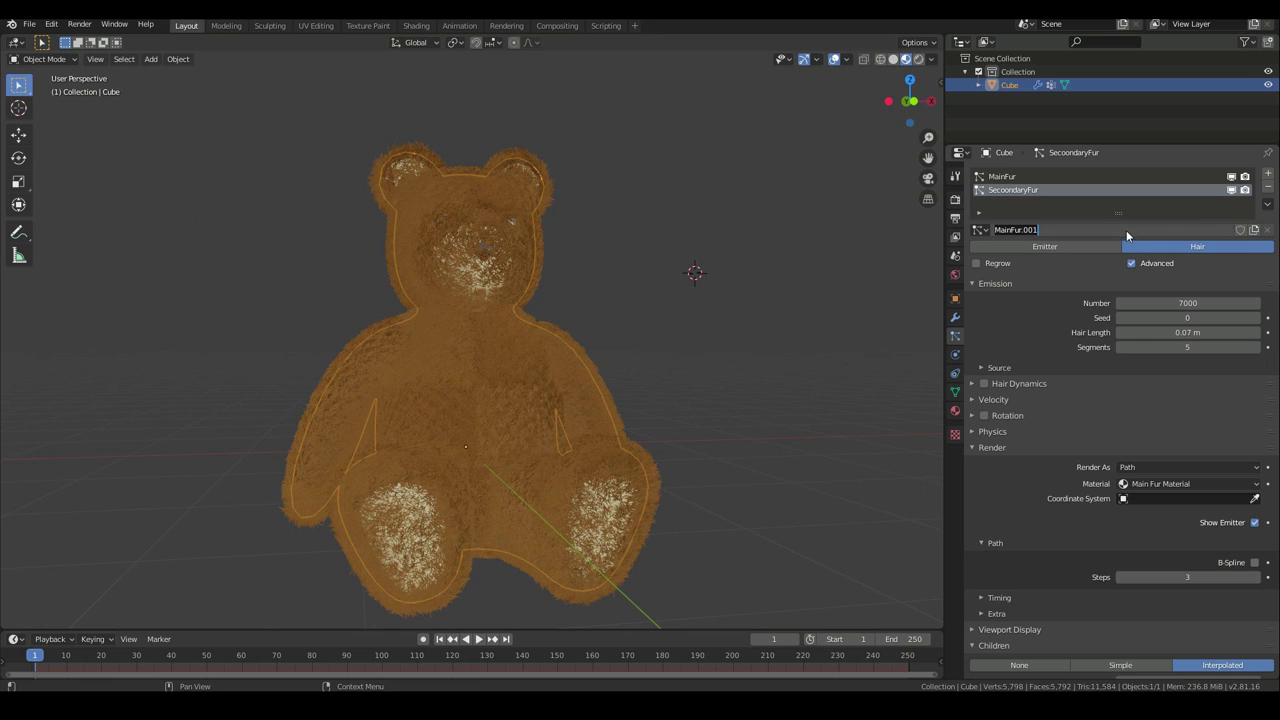
{"action": "type", "text": "SecondaryFur"}
{"action": "key", "text": "Return"}
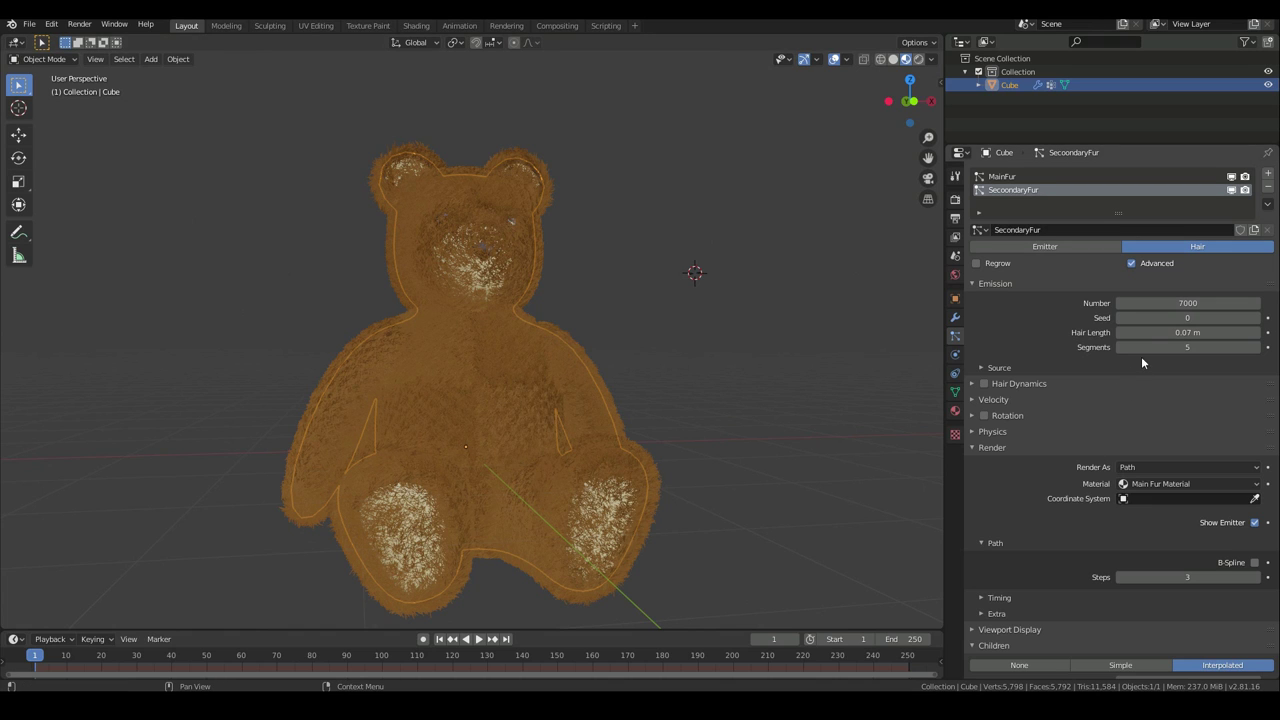
Set the secondary fur's hair number to 4000 and its hair length to 0.04 m
{"action": "left_click", "coordinate": [1189, 303]}
{"action": "key", "text": "Return"}
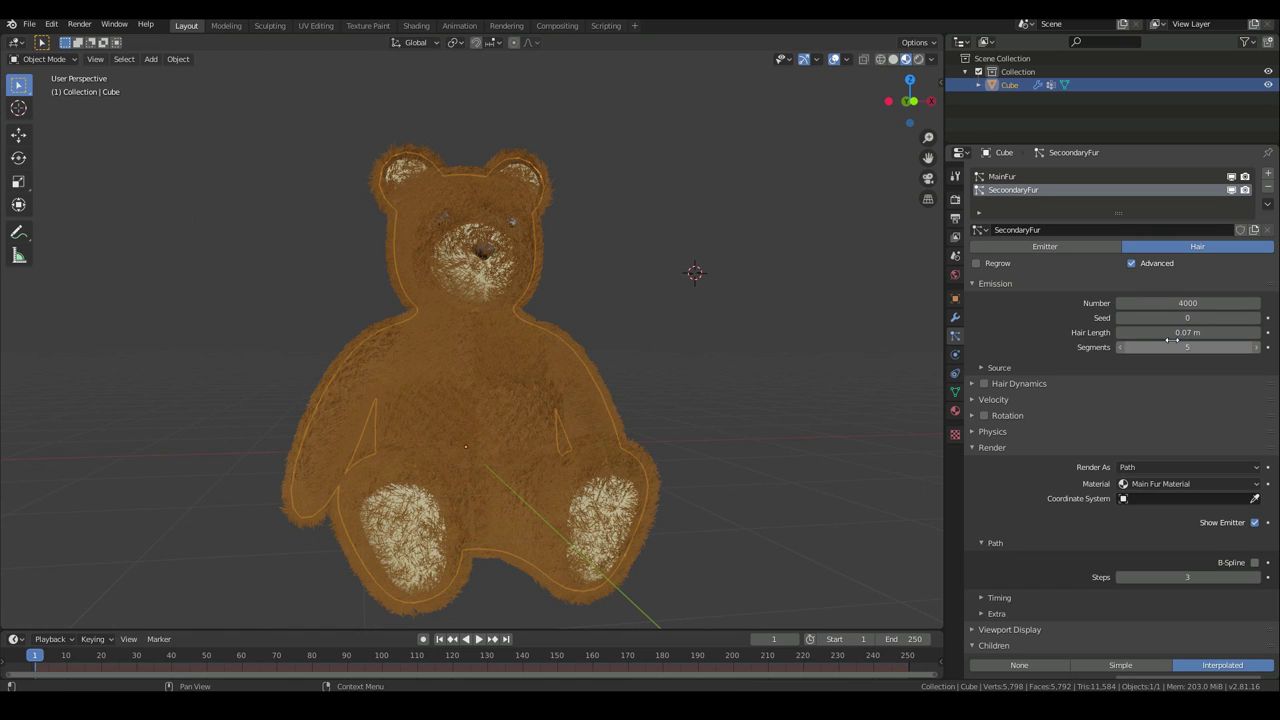
{"action": "left_click", "coordinate": [1181, 333]}
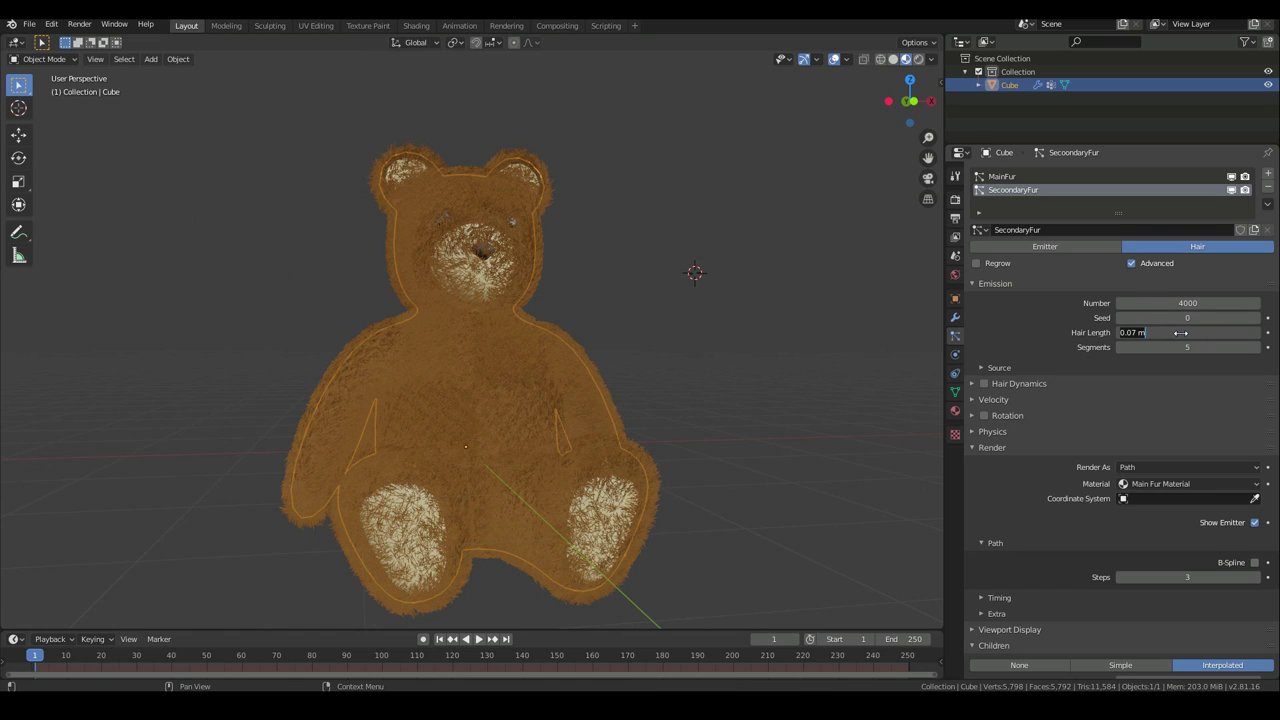
{"action": "type", "text": "0.04"}
{"action": "key", "text": "Return"}
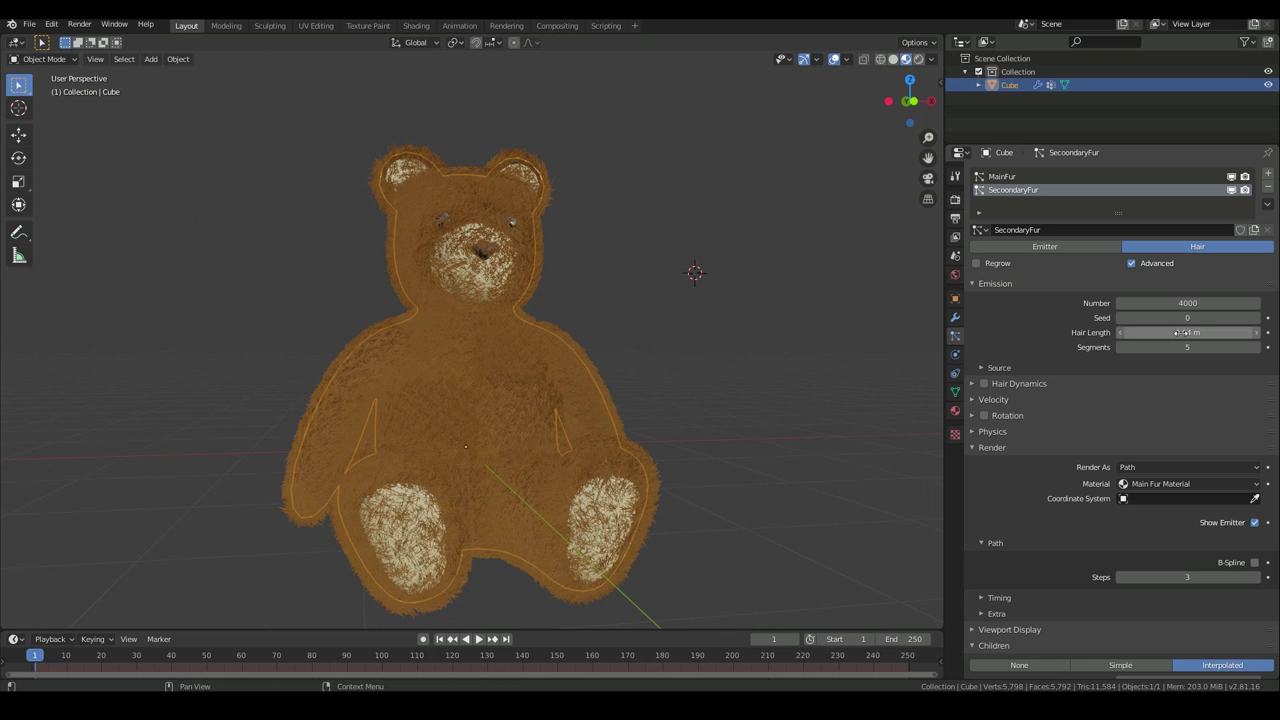
Restrict the secondary fur's density to the SecondaryFurArea vertex group
{"action": "scroll", "coordinate": [1162, 409], "scroll_direction": "down", "scroll_amount": 6}
{"action": "scroll", "coordinate": [1162, 413], "scroll_direction": "down", "scroll_amount": 8}
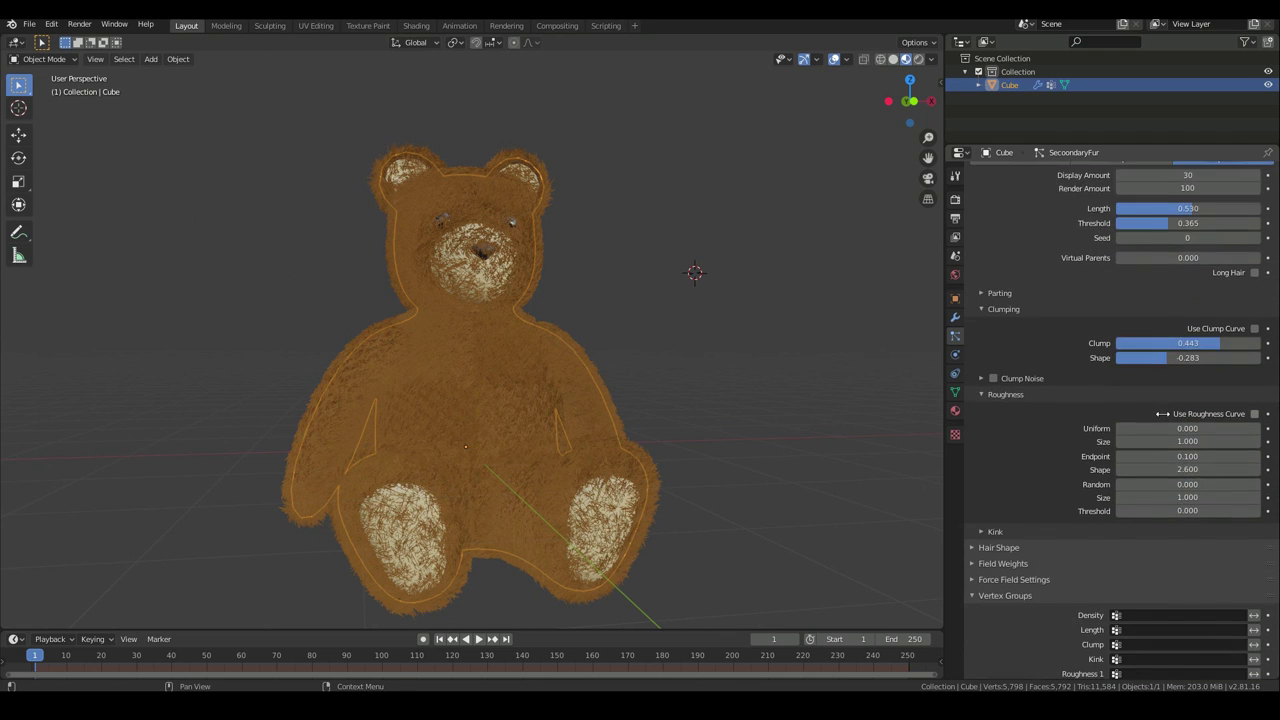
{"action": "scroll", "coordinate": [481, 245], "scroll_direction": "up", "scroll_amount": 2}
{"action": "scroll", "coordinate": [481, 245], "scroll_direction": "down", "scroll_amount": 2}
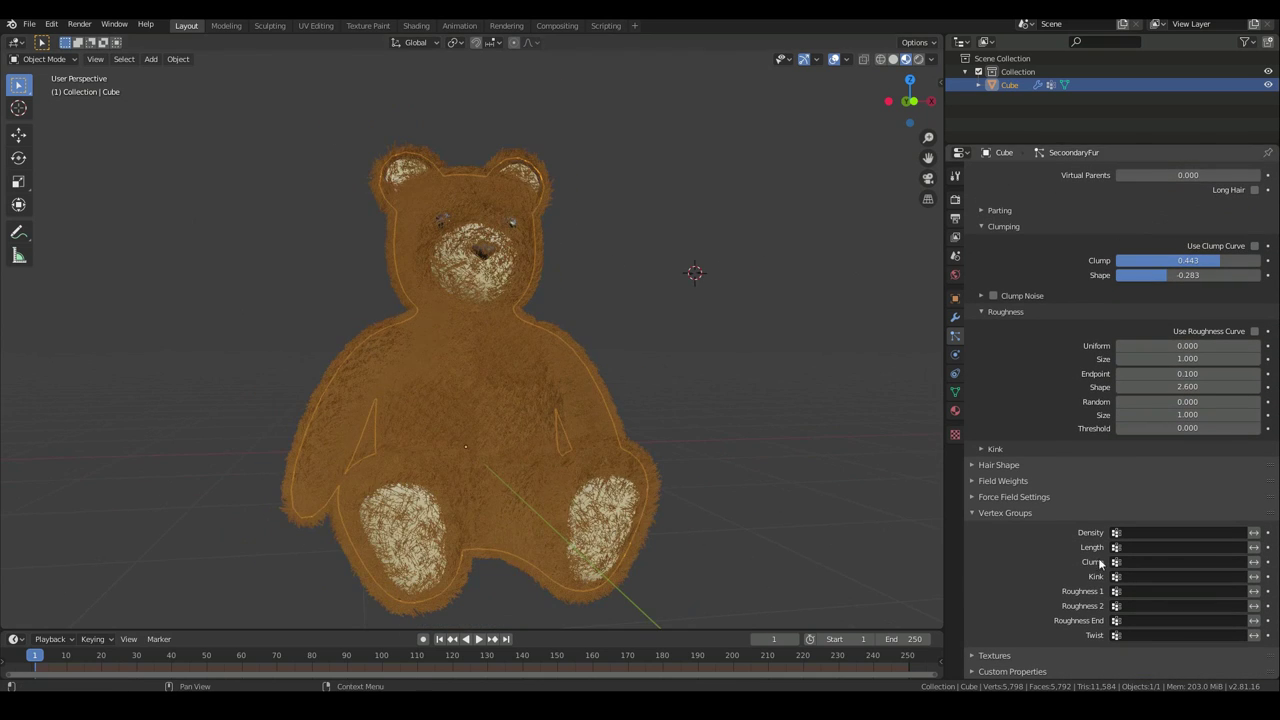
{"action": "left_click", "coordinate": [1145, 531]}
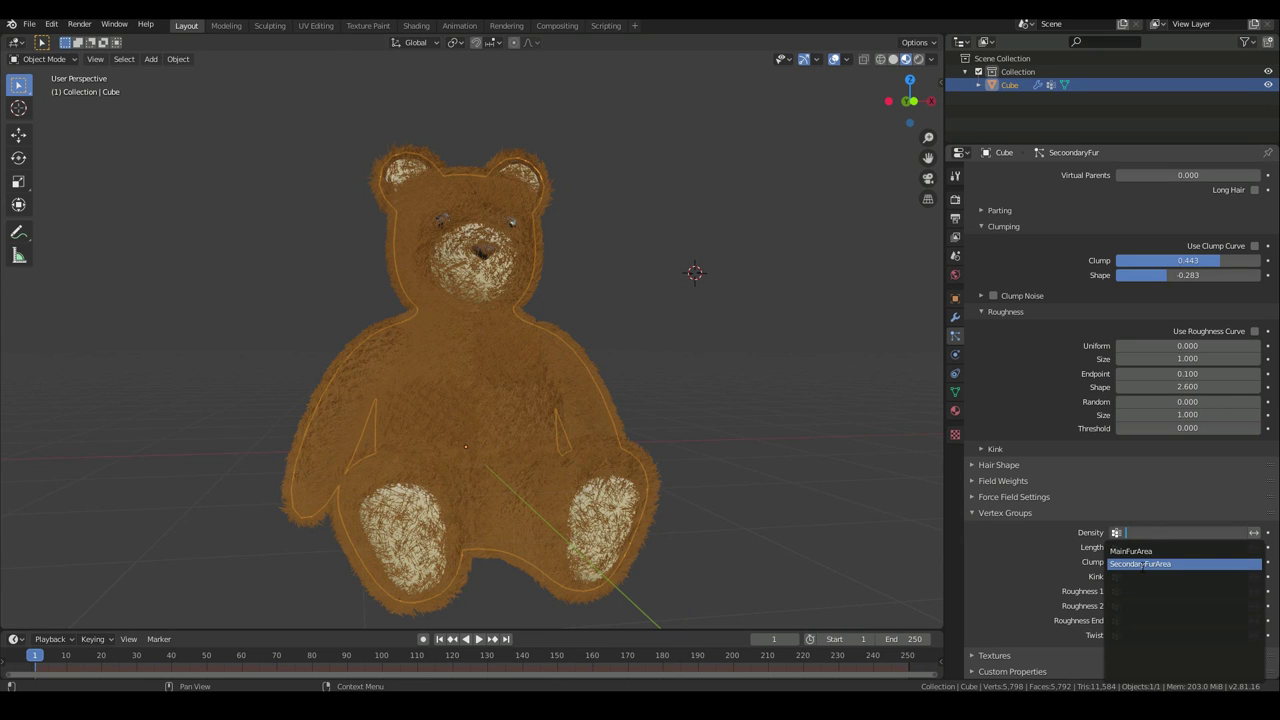
{"action": "left_click", "coordinate": [1143, 564]}
{"action": "middle_click_drag", "start_coordinate": [351, 457], "coordinate": [703, 476]}
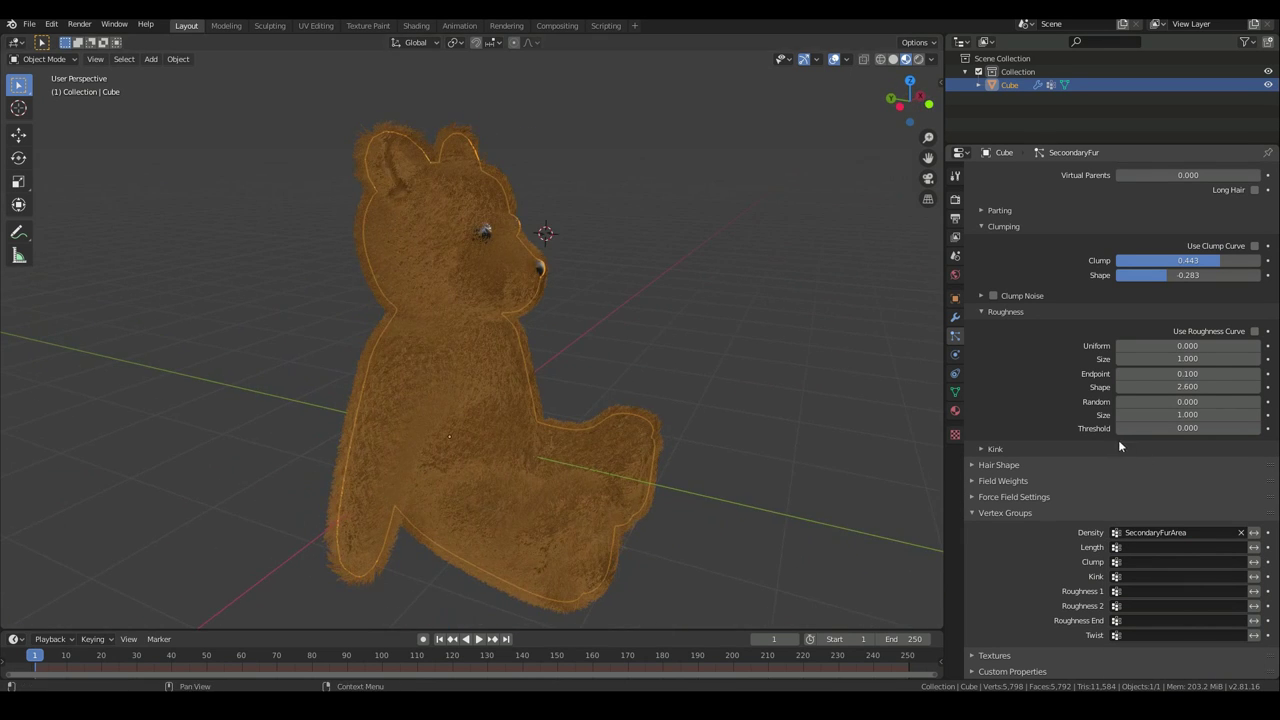
Assign Secondary Fur Material to the secondary fur and check it on the bear's muzzle and ears
{"action": "scroll", "coordinate": [1118, 439], "scroll_direction": "up", "scroll_amount": 6}
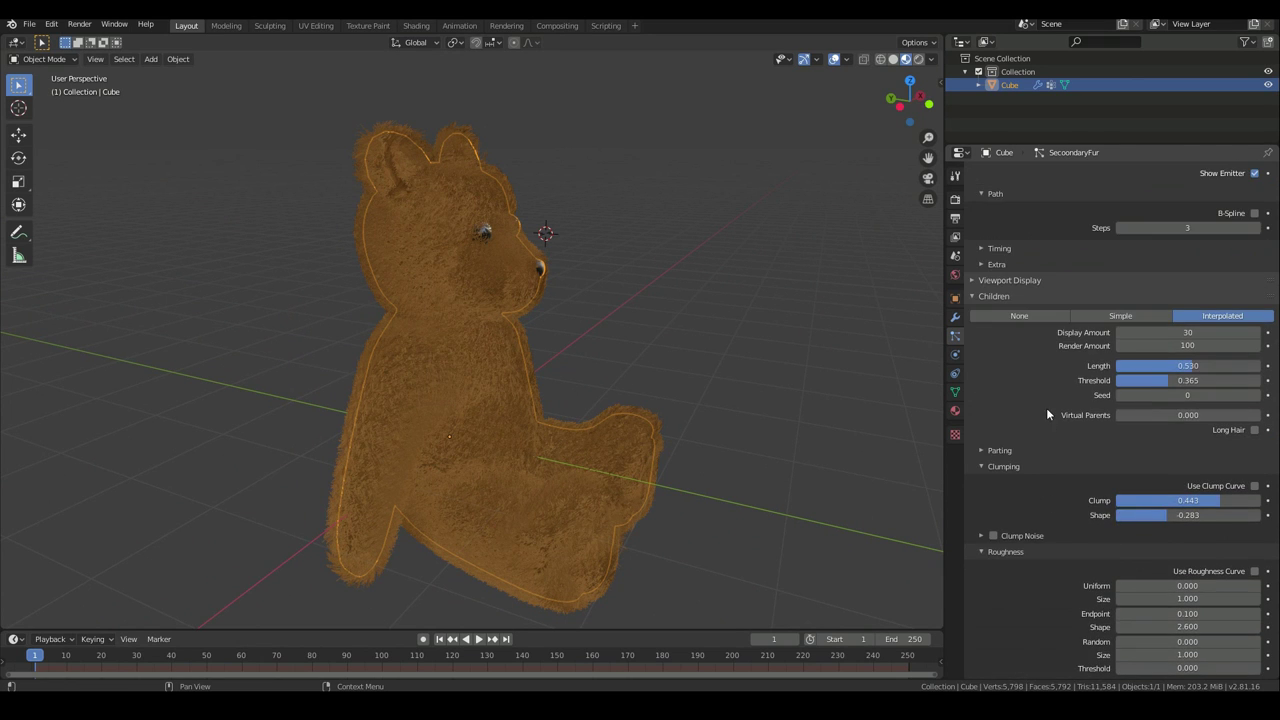
{"action": "scroll", "coordinate": [1046, 440], "scroll_direction": "down", "scroll_amount": 3}
{"action": "scroll", "coordinate": [1029, 513], "scroll_direction": "up", "scroll_amount": 9}
{"action": "left_click", "coordinate": [1128, 374]}
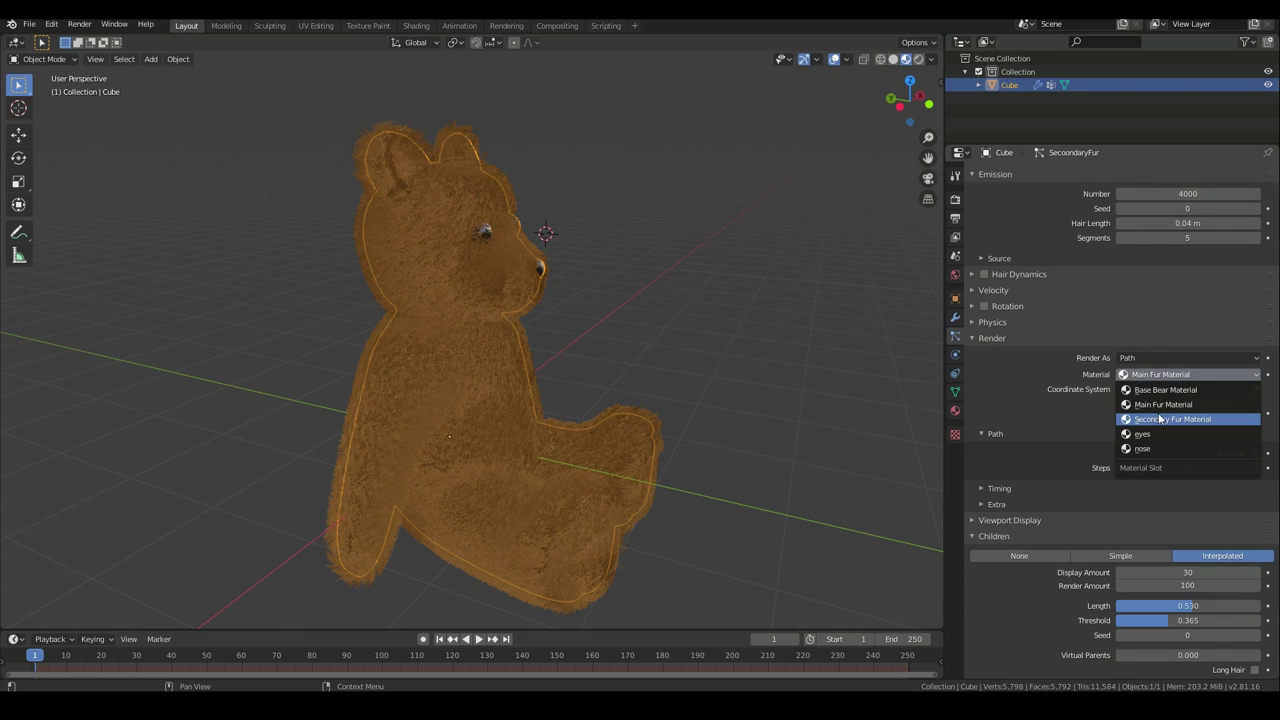
{"action": "left_click", "coordinate": [1160, 420]}
{"action": "middle_click_drag", "start_coordinate": [657, 371], "coordinate": [663, 338]}
{"action": "scroll", "coordinate": [567, 372], "scroll_direction": "up", "scroll_amount": 6}
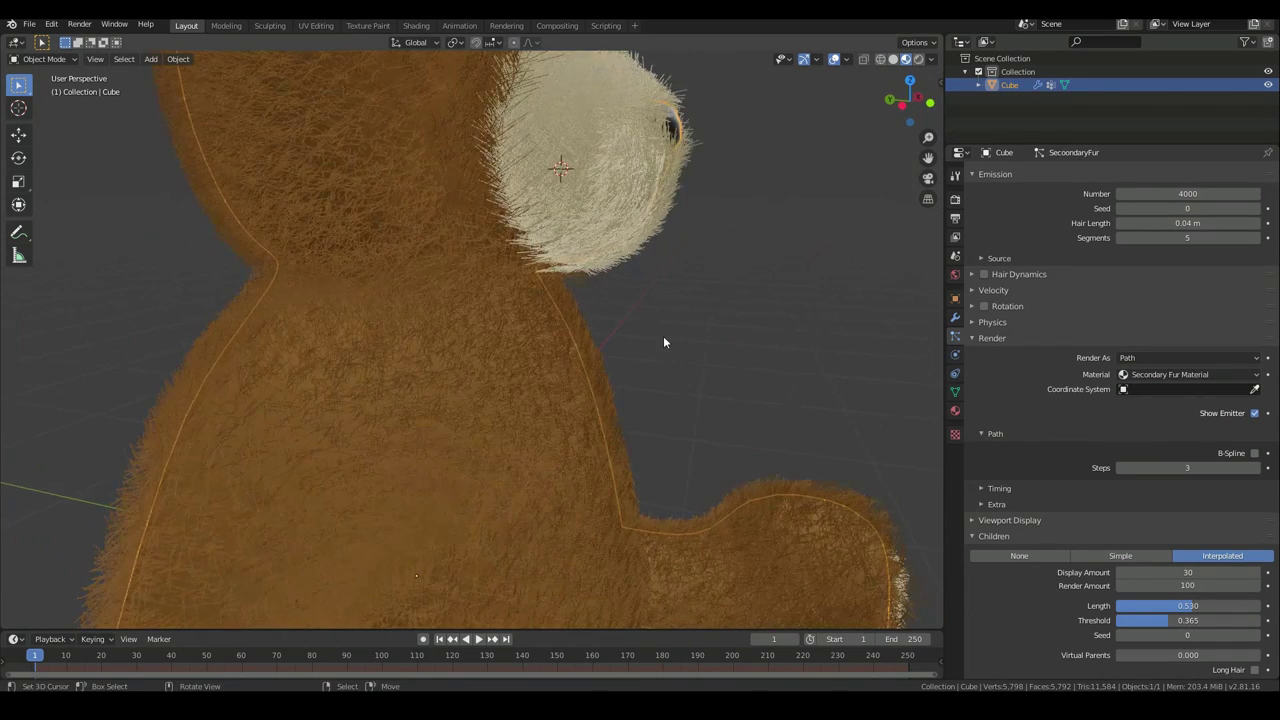
{"action": "middle_click_drag", "start_coordinate": [614, 273], "coordinate": [598, 345], "text": "shift"}
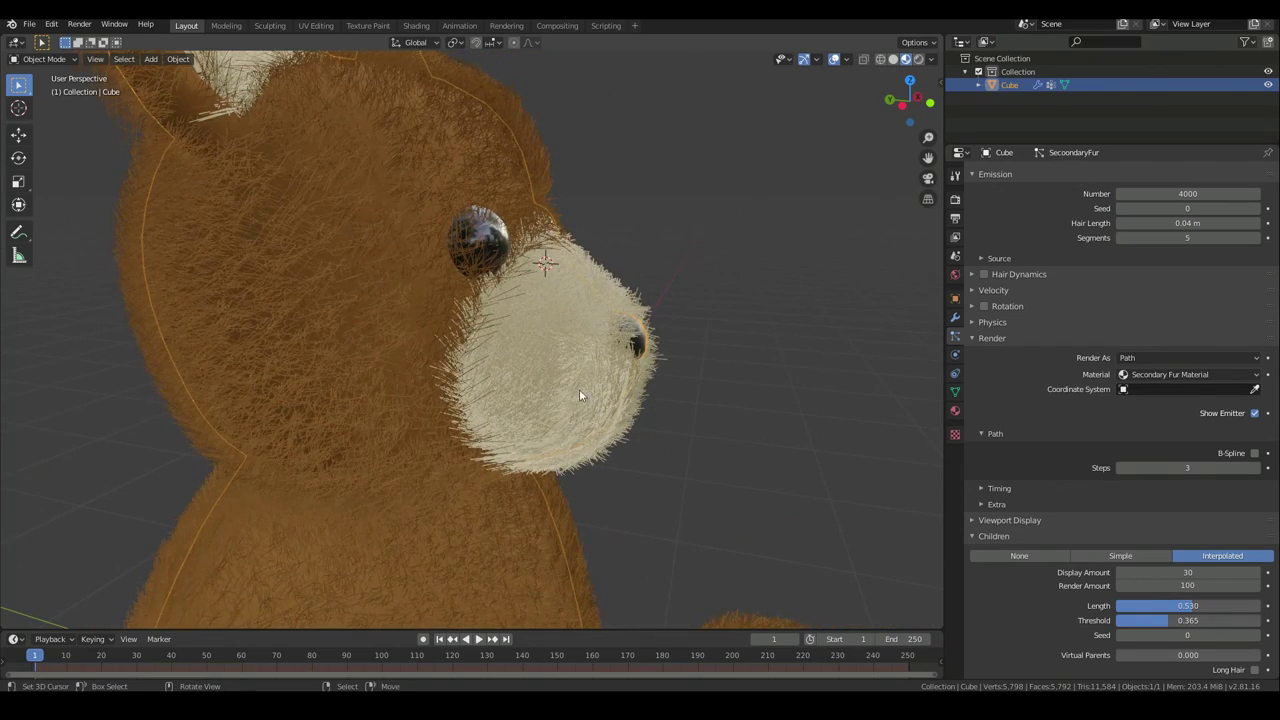
{"action": "middle_click_drag", "start_coordinate": [718, 411], "coordinate": [445, 300]}
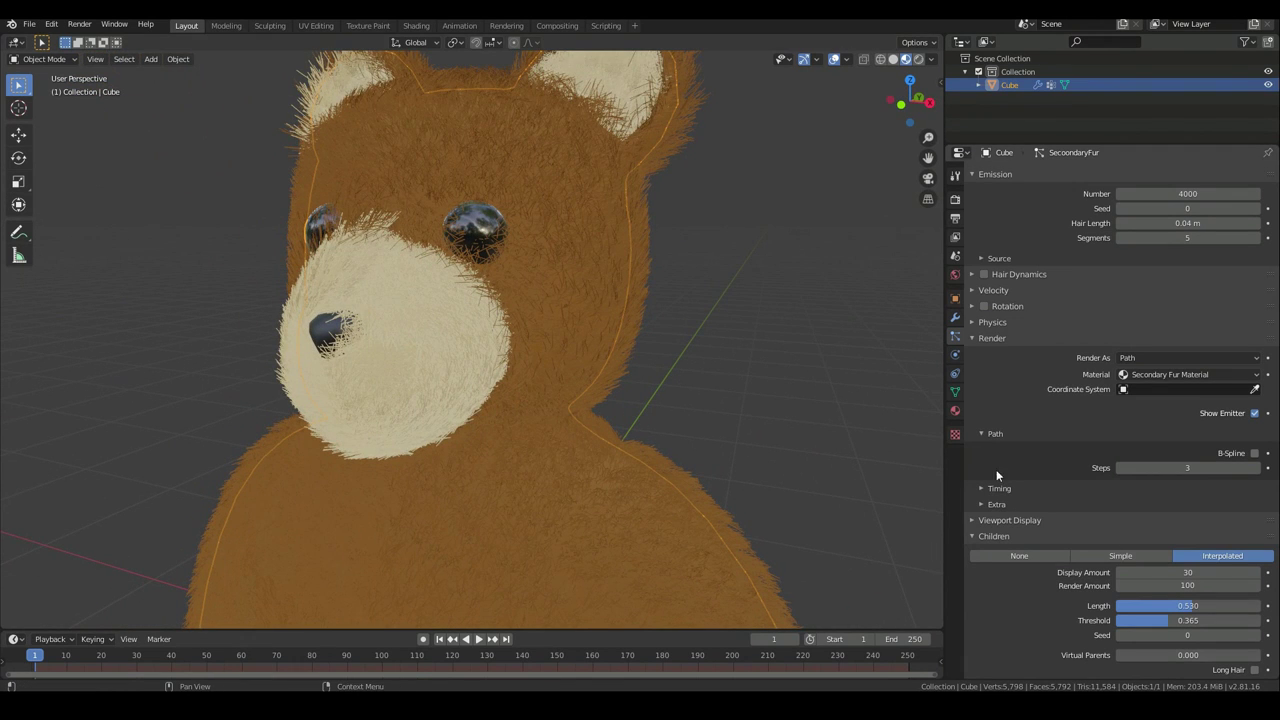
Set the secondary fur's roughness to 0.093 uniform and 0.02 endpoint, with B-Spline paths enabled
{"action": "scroll", "coordinate": [1071, 500], "scroll_direction": "down", "scroll_amount": 5}
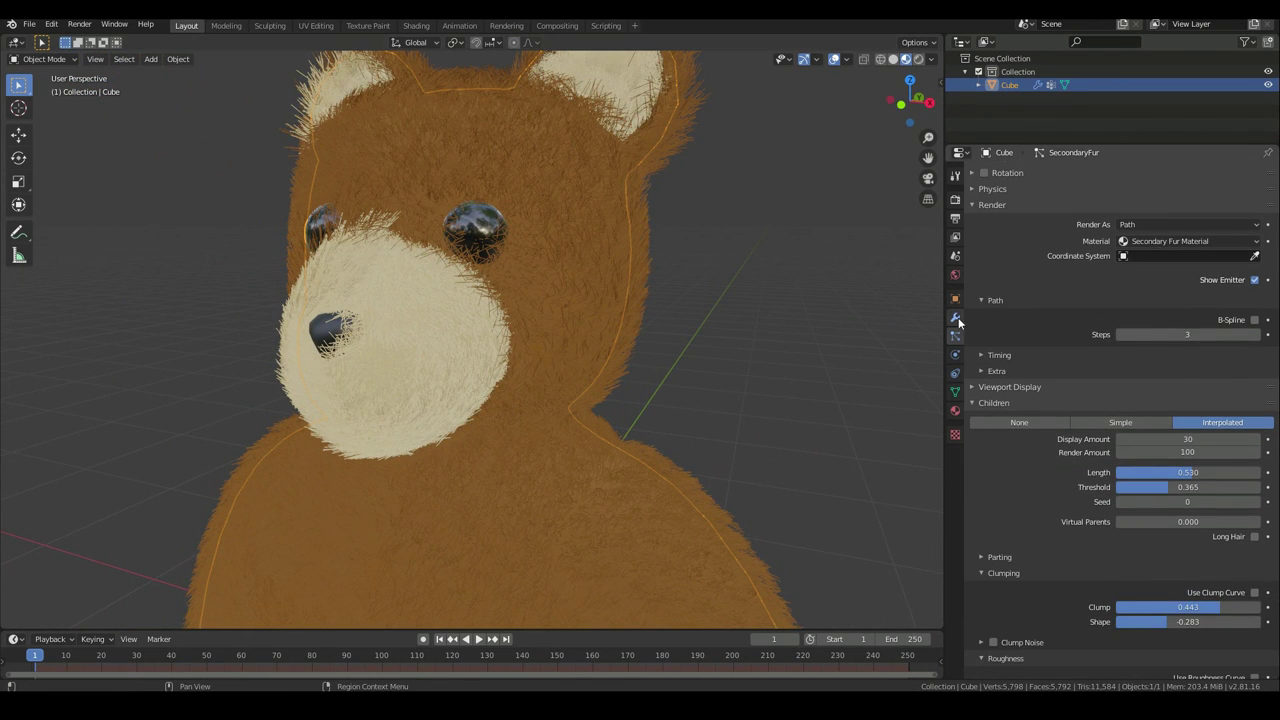
{"action": "scroll", "coordinate": [1105, 474], "scroll_direction": "down", "scroll_amount": 10}
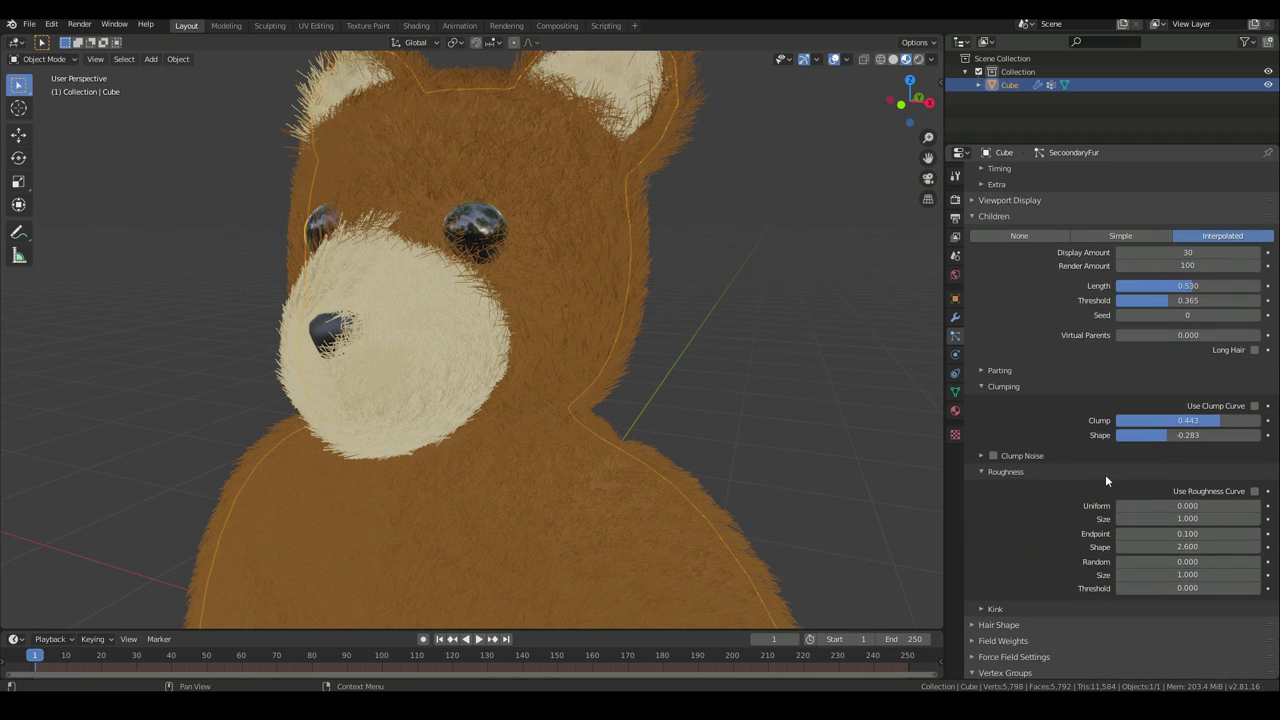
{"action": "left_click", "coordinate": [1195, 463]}
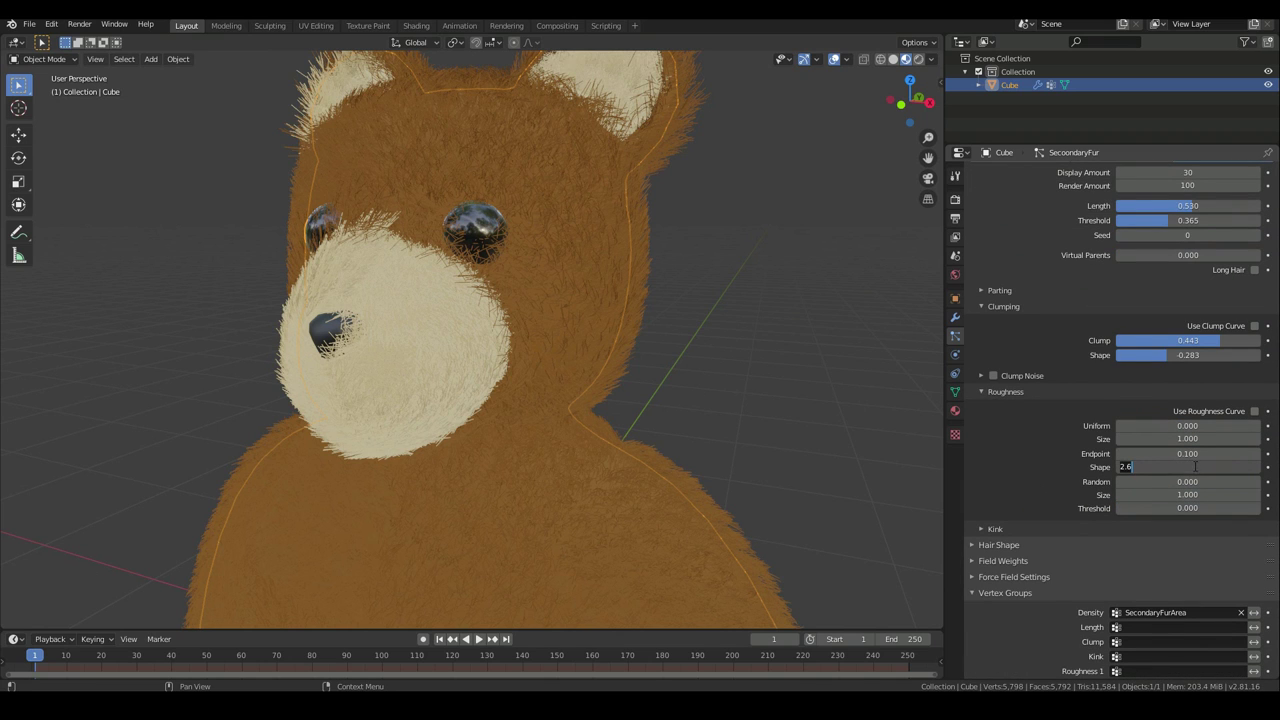
{"action": "left_click", "coordinate": [1190, 456]}
{"action": "type", "text": "0.02"}
{"action": "key", "text": "Return"}
Examine the secondary fur on the muzzle, ears and paws from several sides and review its children, clumping and roughness settings
{"action": "middle_click_drag", "start_coordinate": [400, 360], "coordinate": [705, 426]}
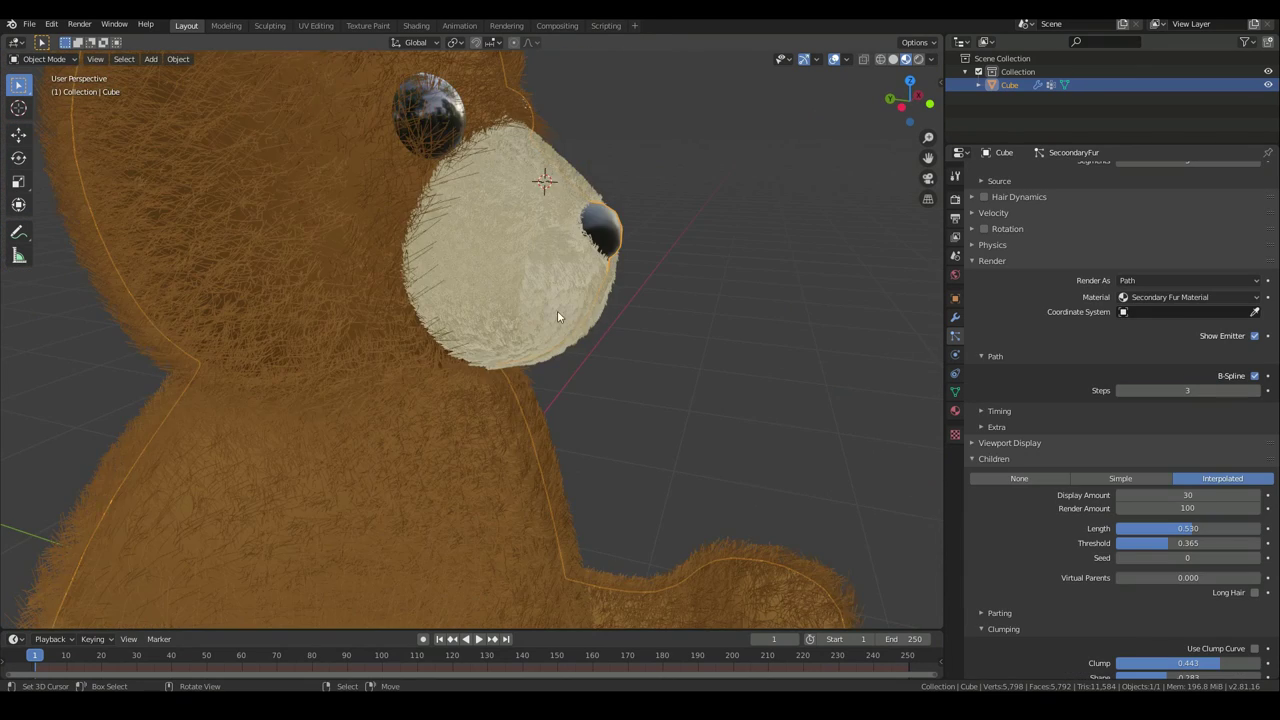
{"action": "scroll", "coordinate": [489, 330], "scroll_direction": "down", "scroll_amount": 3}
{"action": "middle_click_drag", "start_coordinate": [612, 525], "coordinate": [521, 507]}
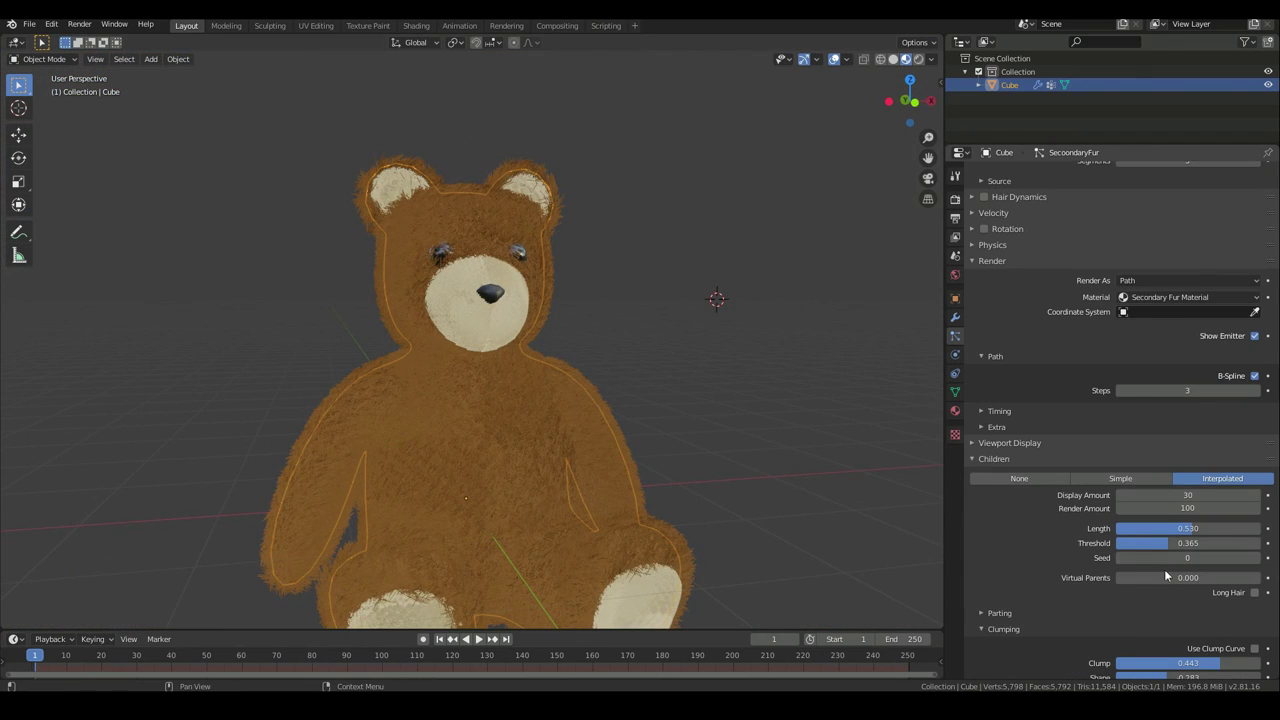
{"action": "scroll", "coordinate": [1165, 590], "scroll_direction": "down", "scroll_amount": 5}
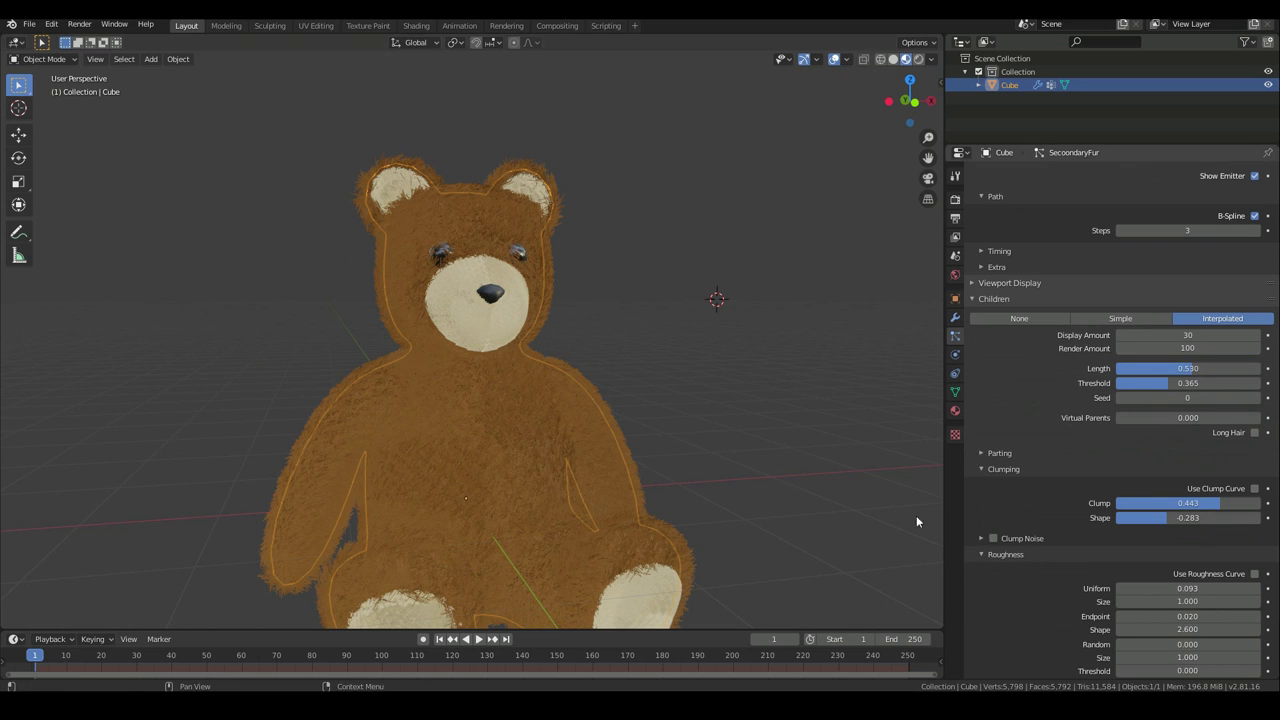
{"action": "middle_click_drag", "start_coordinate": [267, 485], "coordinate": [378, 514]}
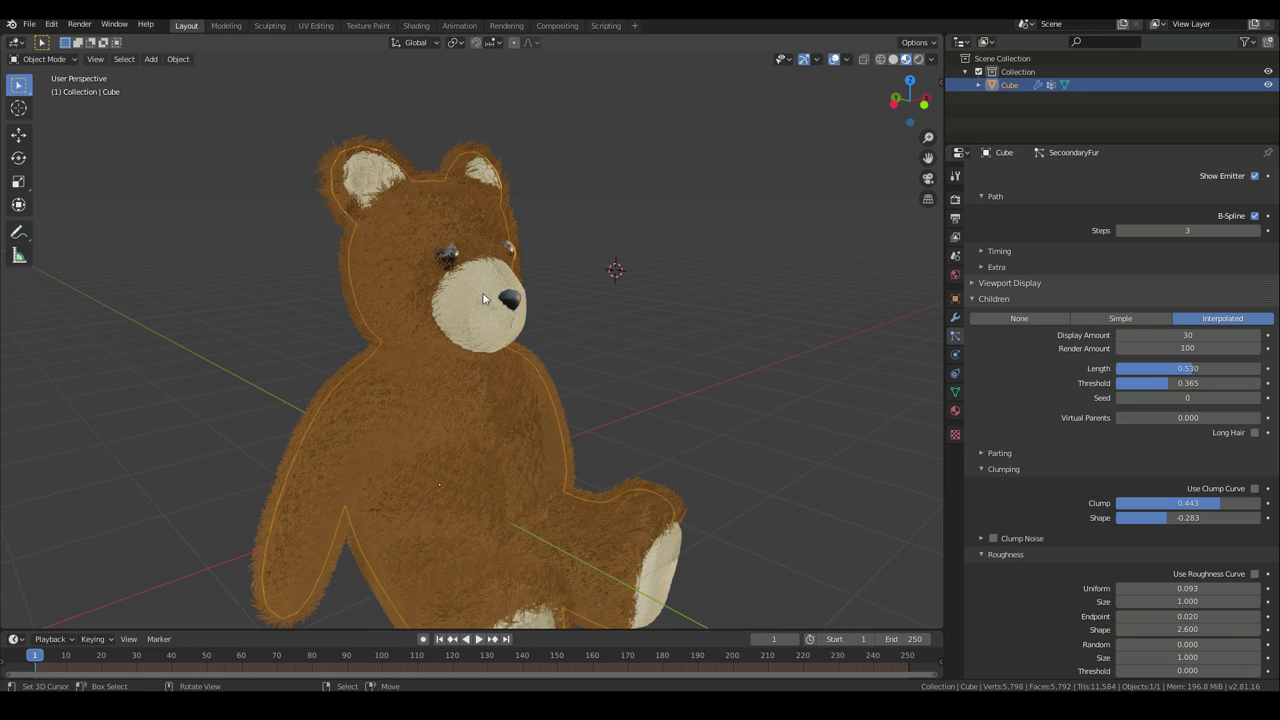
{"action": "scroll", "coordinate": [522, 327], "scroll_direction": "down", "scroll_amount": 3}
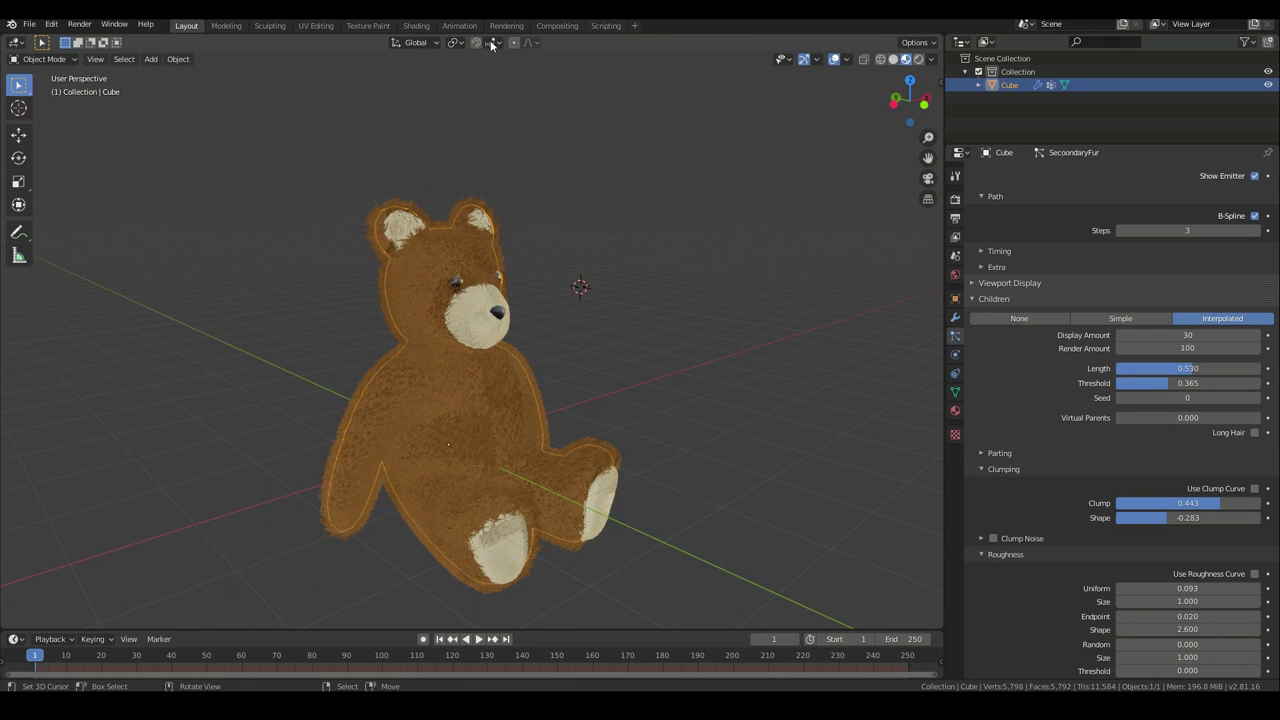
{"action": "scroll", "coordinate": [503, 197], "scroll_direction": "down", "scroll_amount": 2}
{"action": "scroll", "coordinate": [499, 300], "scroll_direction": "up", "scroll_amount": 2}
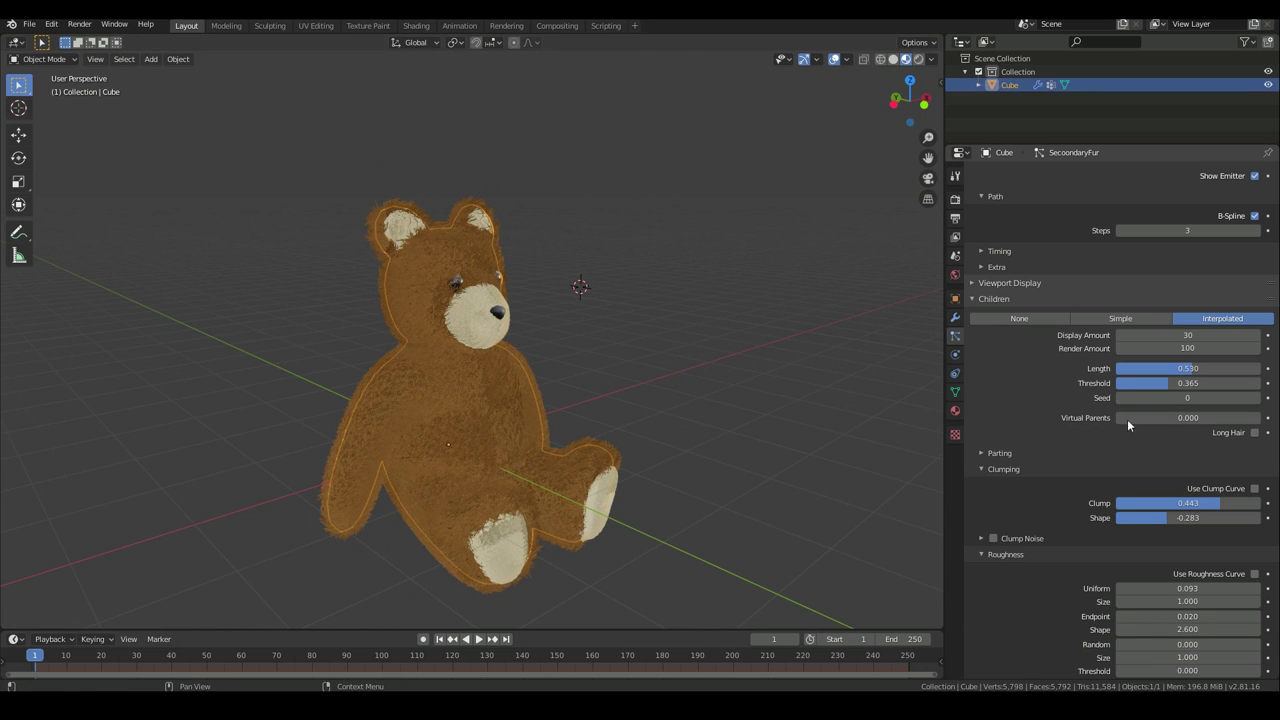
{"action": "scroll", "coordinate": [1195, 405], "scroll_direction": "down", "scroll_amount": 3}
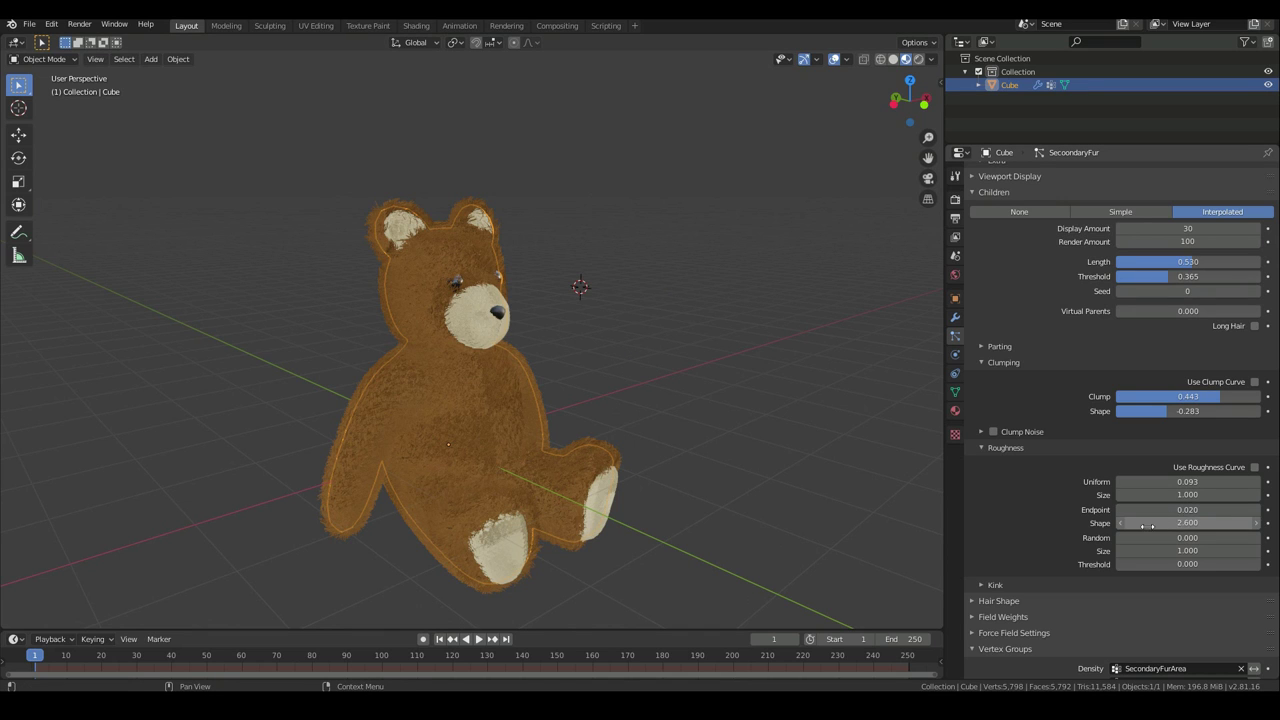
{"action": "scroll", "coordinate": [370, 393], "scroll_direction": "up", "scroll_amount": 4}
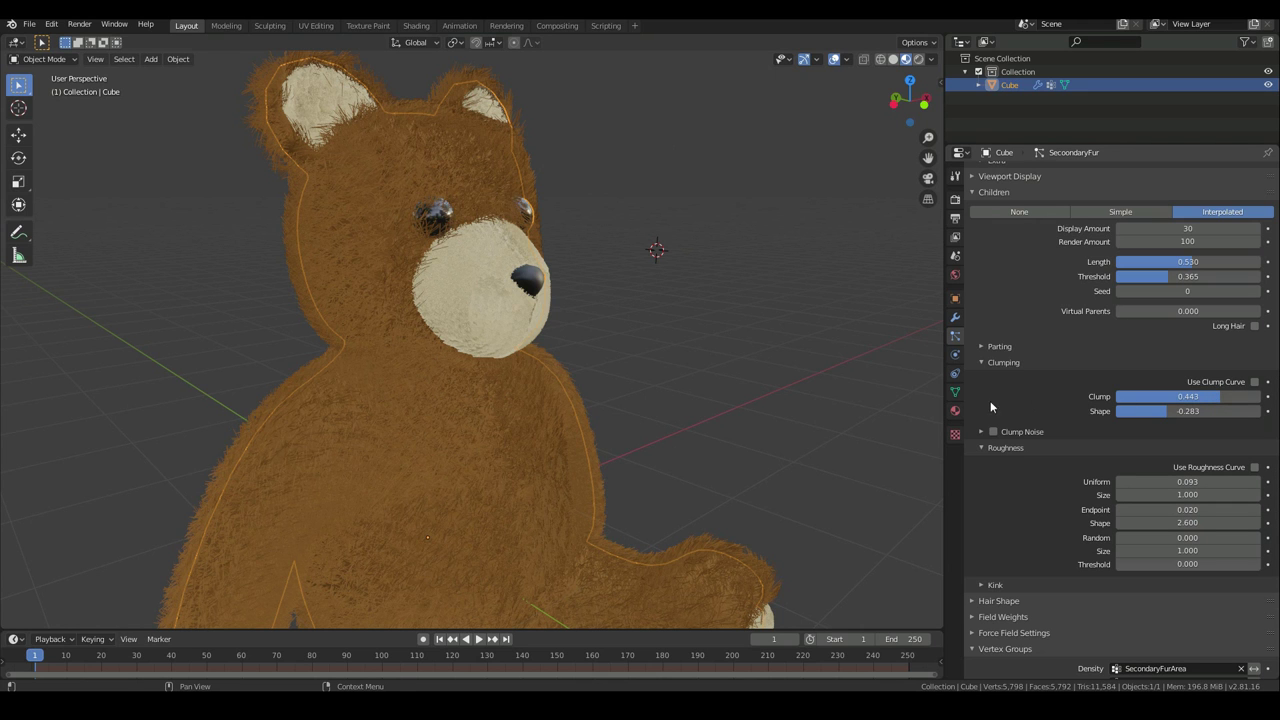
{"action": "scroll", "coordinate": [417, 358], "scroll_direction": "down", "scroll_amount": 3}
{"action": "middle_click_drag", "start_coordinate": [525, 374], "coordinate": [318, 332]}
{"action": "scroll", "coordinate": [498, 370], "scroll_direction": "up", "scroll_amount": 3}
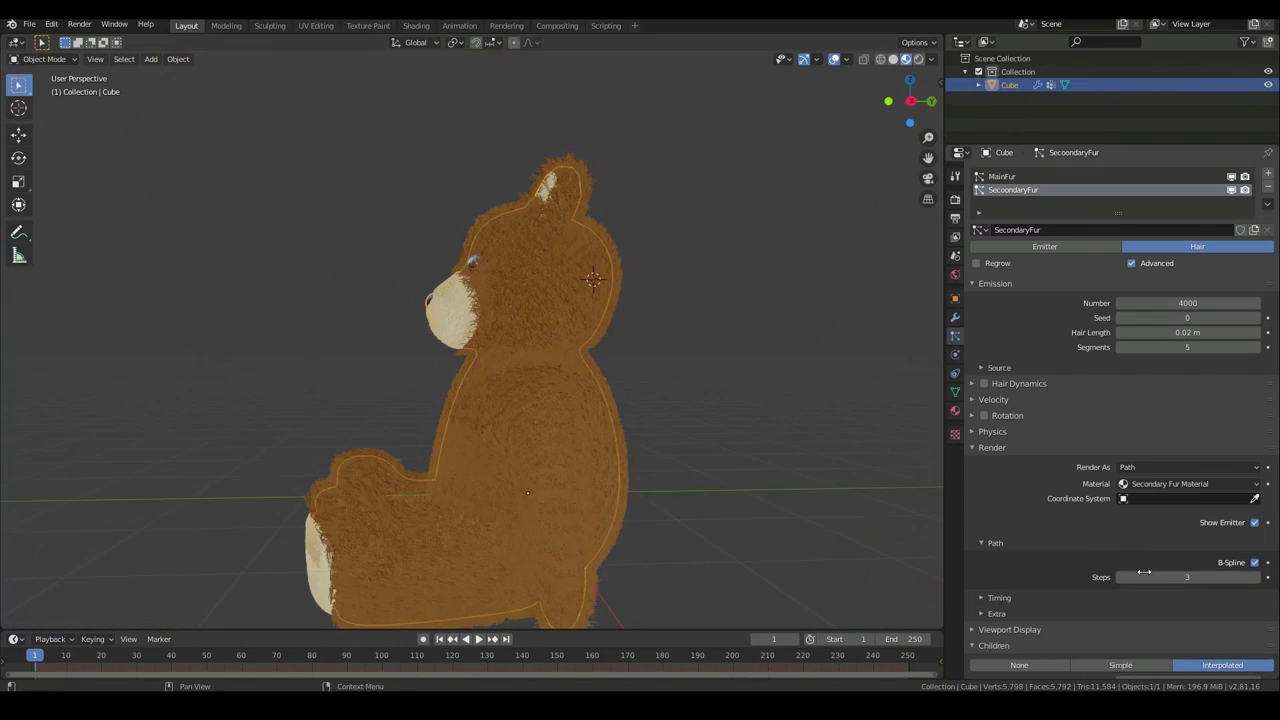
Switch to the MainFur particle system and set its hair length to 0.05 m
{"action": "middle_click_drag", "start_coordinate": [700, 520], "coordinate": [763, 520]}
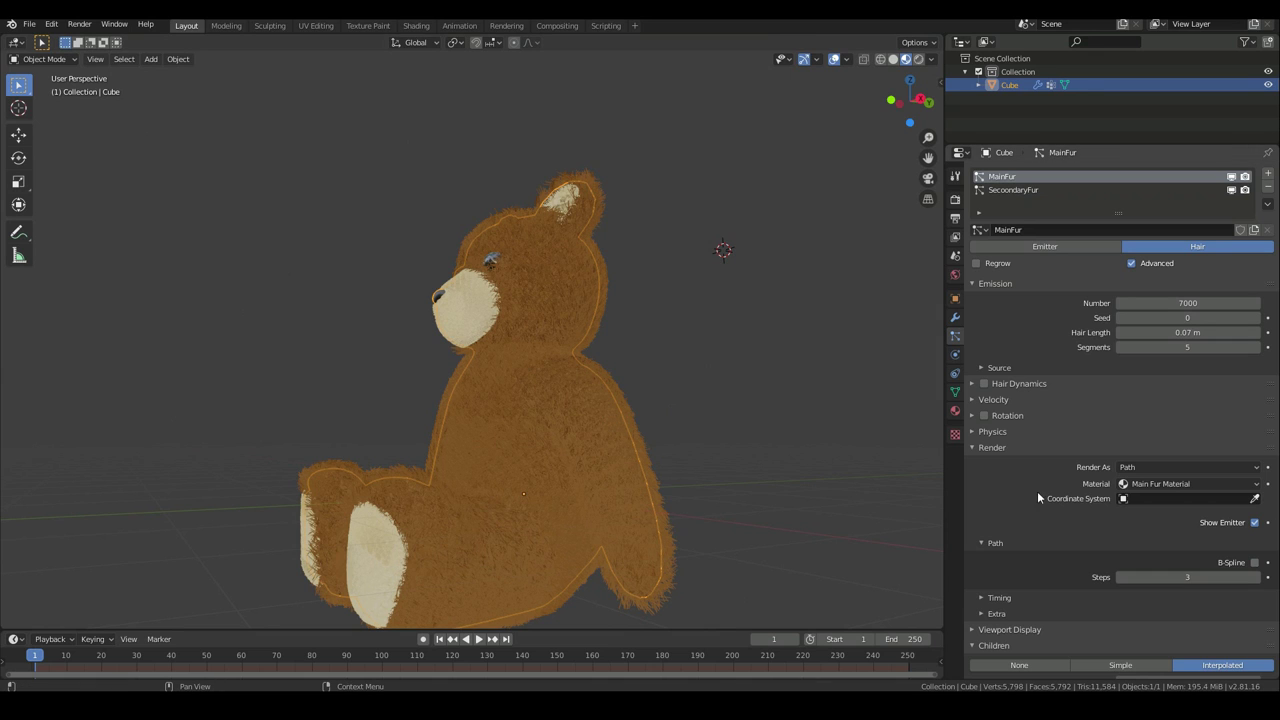
{"action": "left_click", "coordinate": [1161, 333]}
{"action": "key", "text": "Return"}
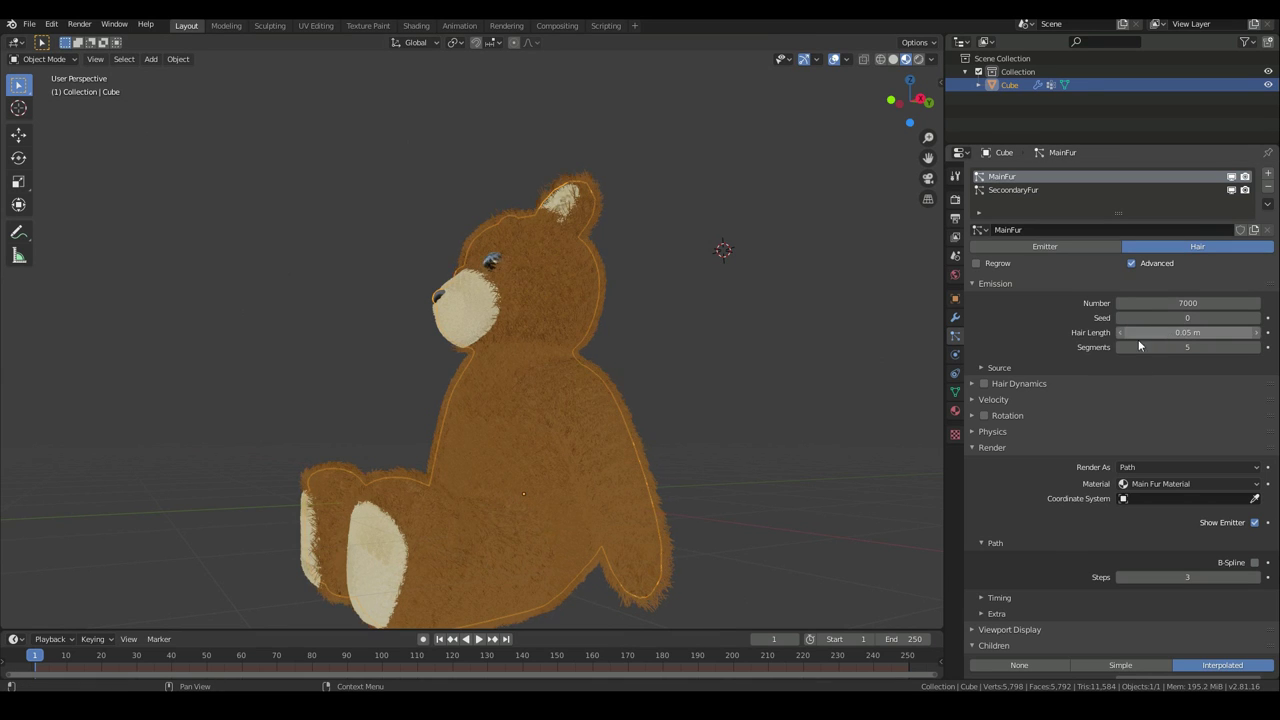
Inspect the shortened main fur up close and from a distance around the bear's head and body
{"action": "scroll", "coordinate": [634, 464], "scroll_direction": "up", "scroll_amount": 5}
{"action": "middle_click_drag", "start_coordinate": [451, 385], "coordinate": [534, 405]}
{"action": "scroll", "coordinate": [534, 405], "scroll_direction": "down", "scroll_amount": 10}
{"action": "middle_click_drag", "start_coordinate": [603, 429], "coordinate": [549, 443]}
{"action": "key", "text": "KP_1"}
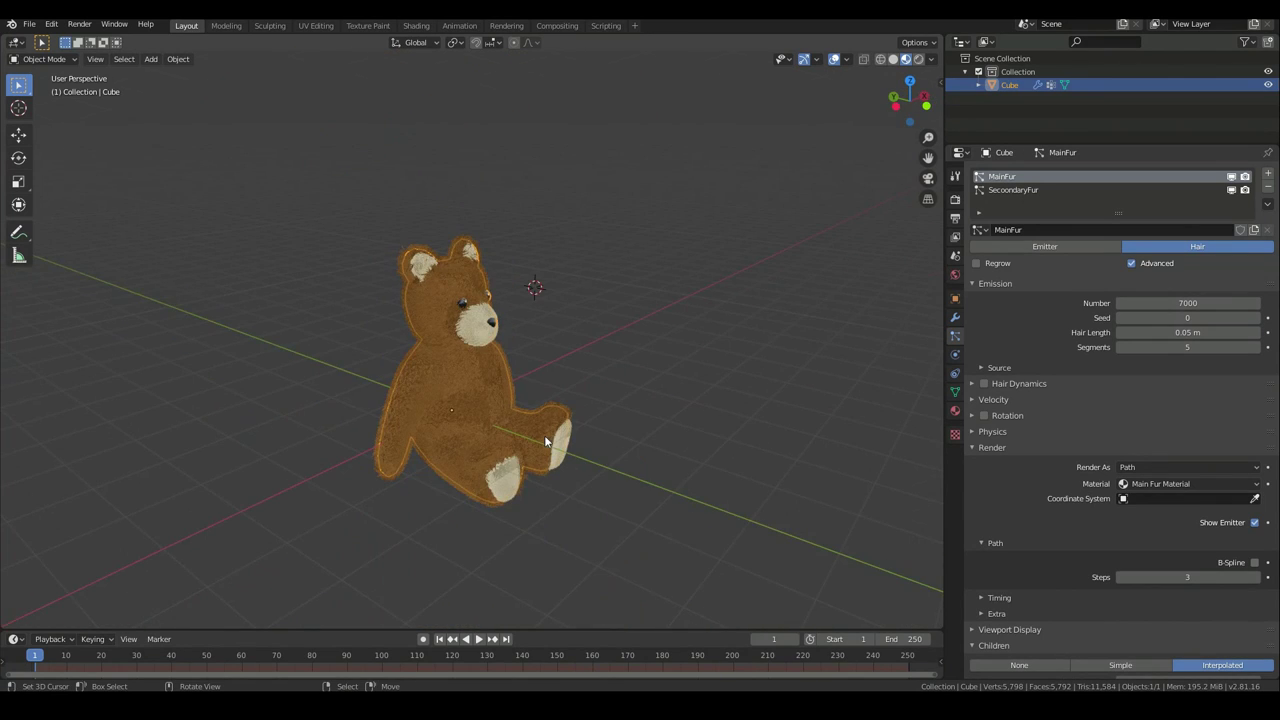
{"action": "scroll", "coordinate": [426, 397], "scroll_direction": "up", "scroll_amount": 6}
{"action": "middle_click_drag", "start_coordinate": [315, 348], "coordinate": [494, 337]}
Set MainFur's child render amount to 70
{"action": "scroll", "coordinate": [1113, 469], "scroll_direction": "down", "scroll_amount": 7}
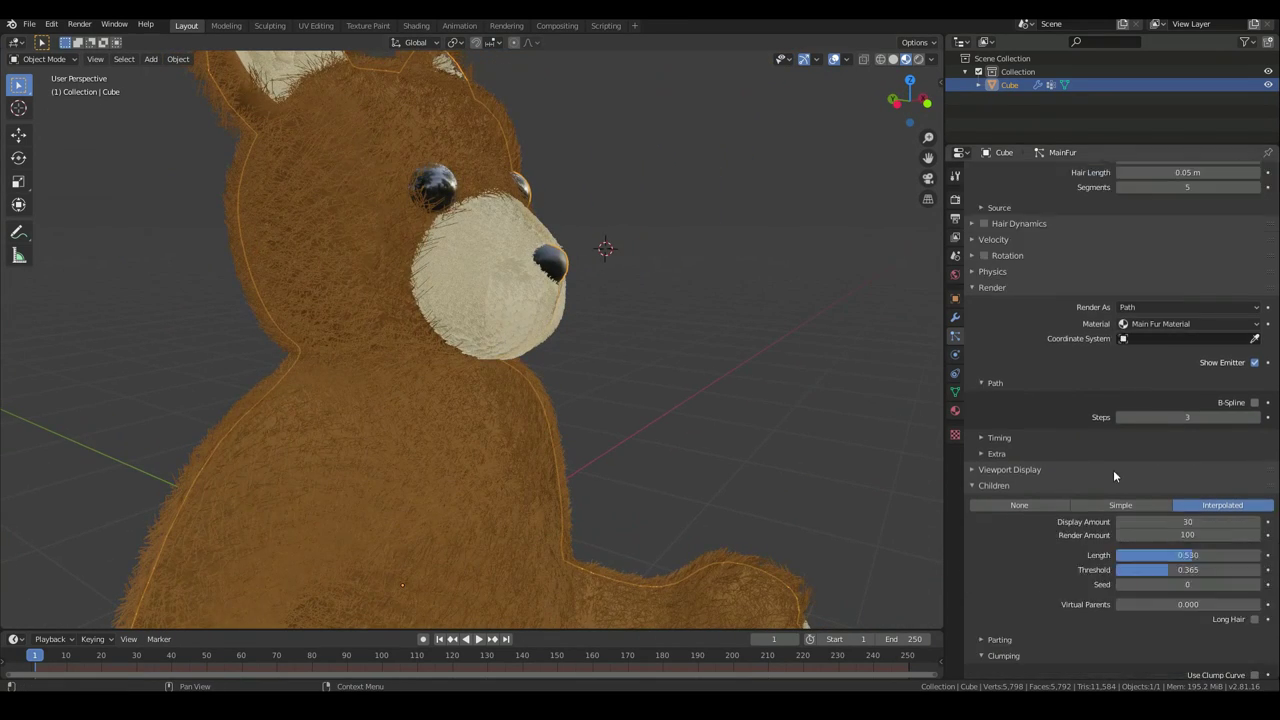
{"action": "double_click", "coordinate": [1182, 401]}
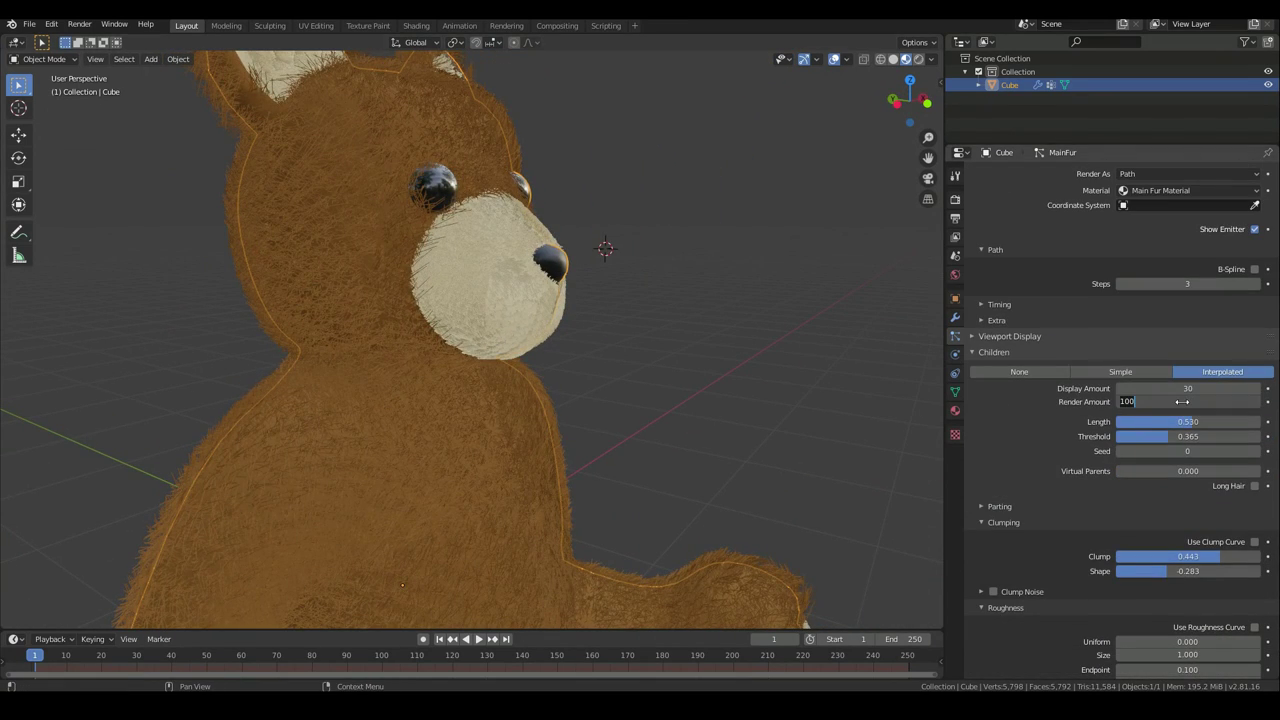
{"action": "type", "text": "70"}
{"action": "key", "text": "Return"}
Switch to the secondary fur system and set its child render amount to 50
{"action": "scroll", "coordinate": [1043, 196], "scroll_direction": "up", "scroll_amount": 8}
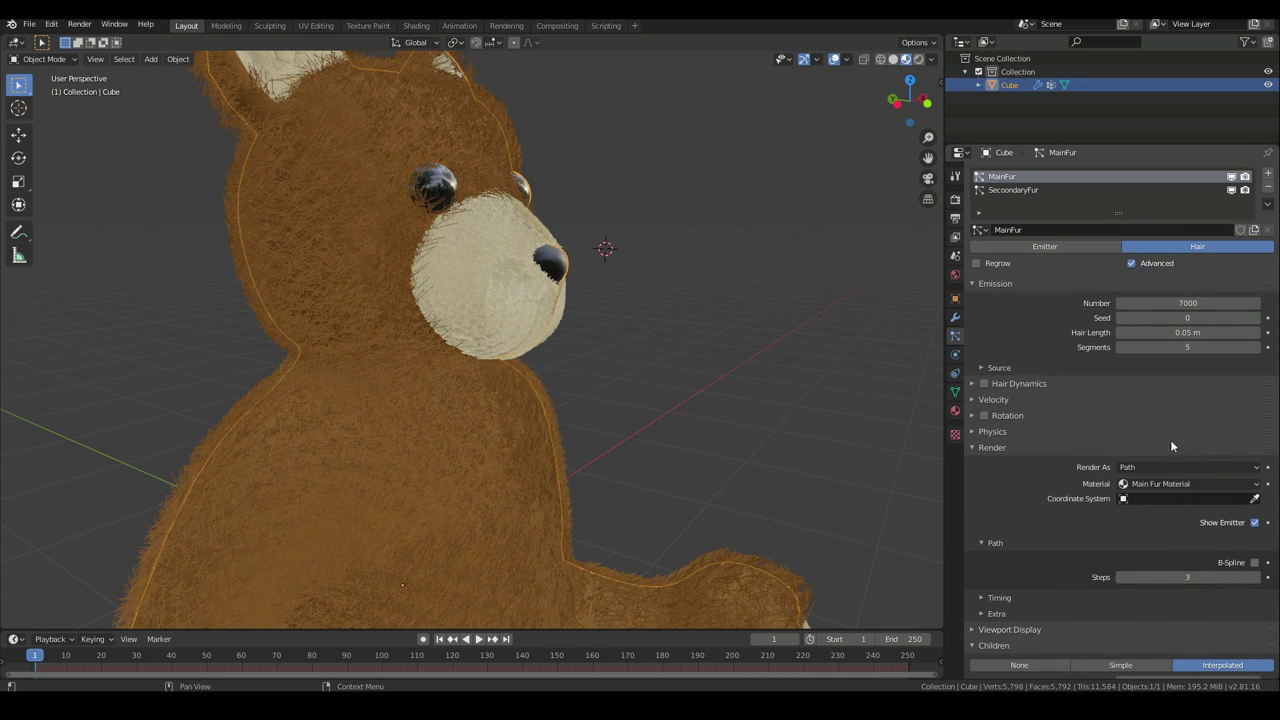
{"action": "left_click", "coordinate": [1013, 190]}
{"action": "scroll", "coordinate": [1140, 368], "scroll_direction": "down", "scroll_amount": 6}
{"action": "double_click", "coordinate": [1183, 455]}
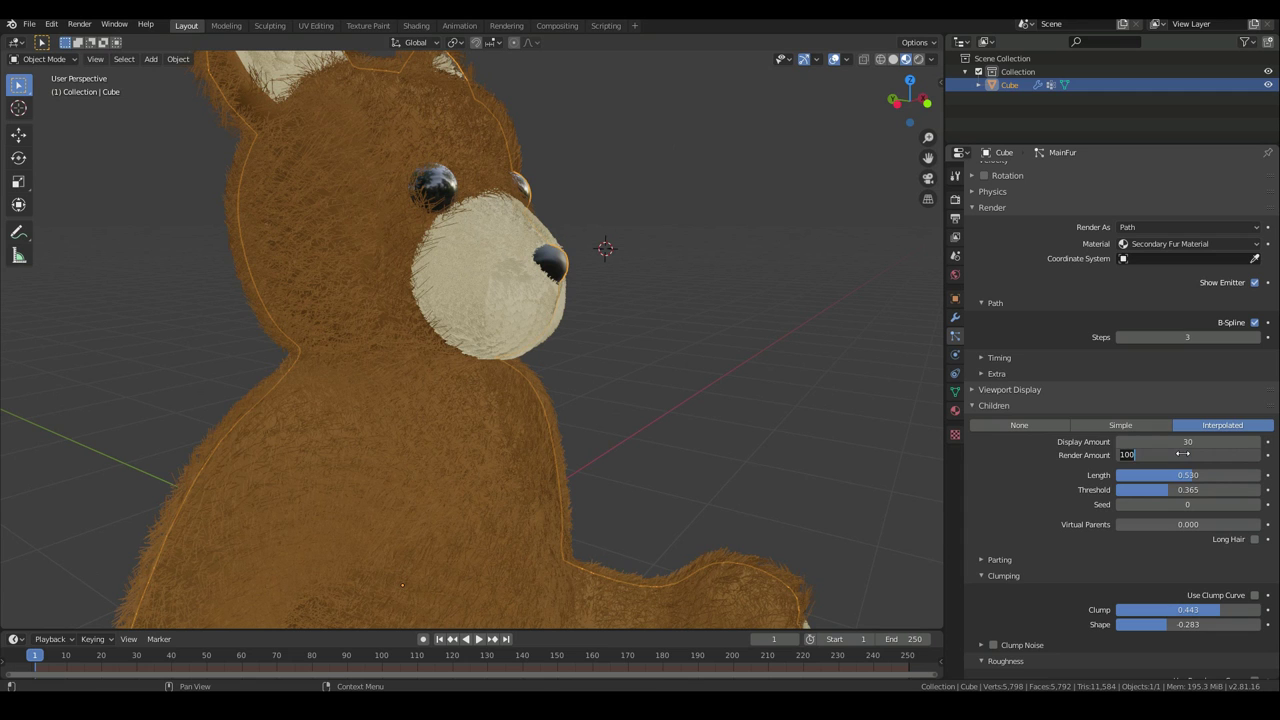
{"action": "type", "text": "50"}
{"action": "key", "text": "Return"}
Add a ground plane beneath the bear, scaled up about 17.9 times and raised about 0.67 m to meet it
{"action": "scroll", "coordinate": [470, 390], "scroll_direction": "down", "scroll_amount": 5}
{"action": "key", "text": "shift+a"}
{"action": "mouse_move", "coordinate": [470, 393]}
{"action": "left_click", "coordinate": [555, 394]}
{"action": "key", "text": "s"}
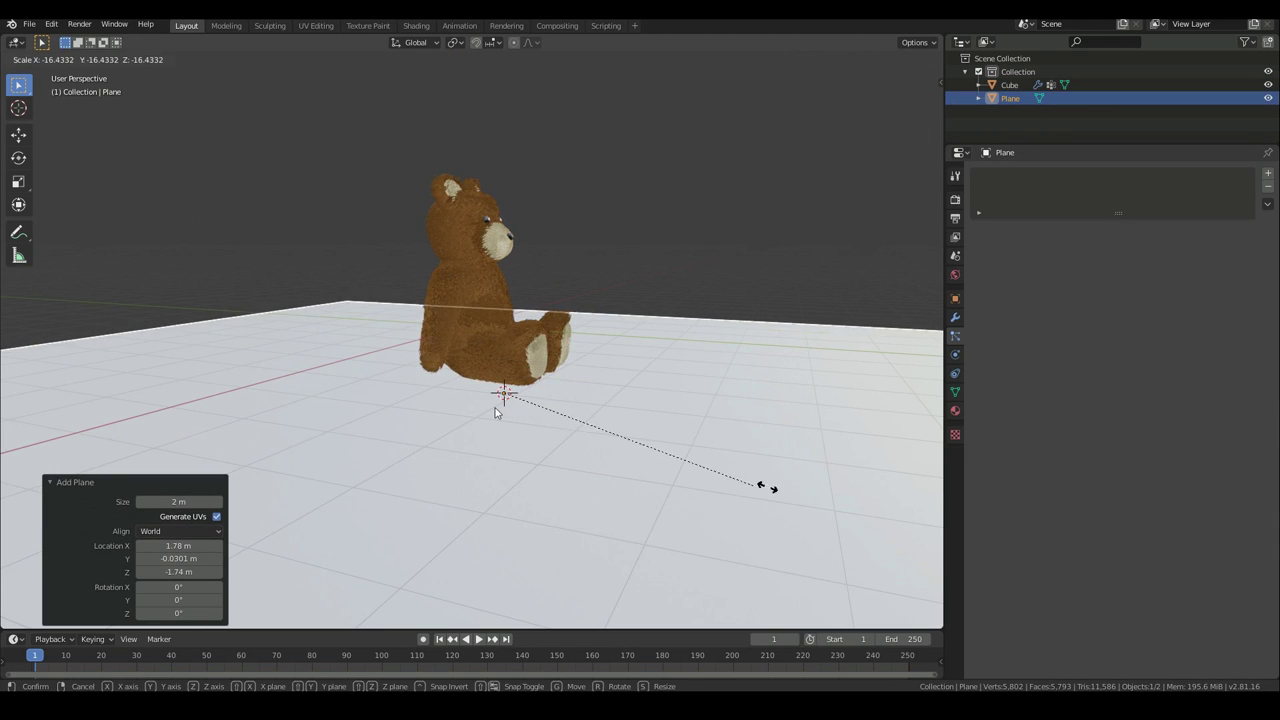
{"action": "left_click", "coordinate": [769, 489]}
{"action": "key", "text": "g"}
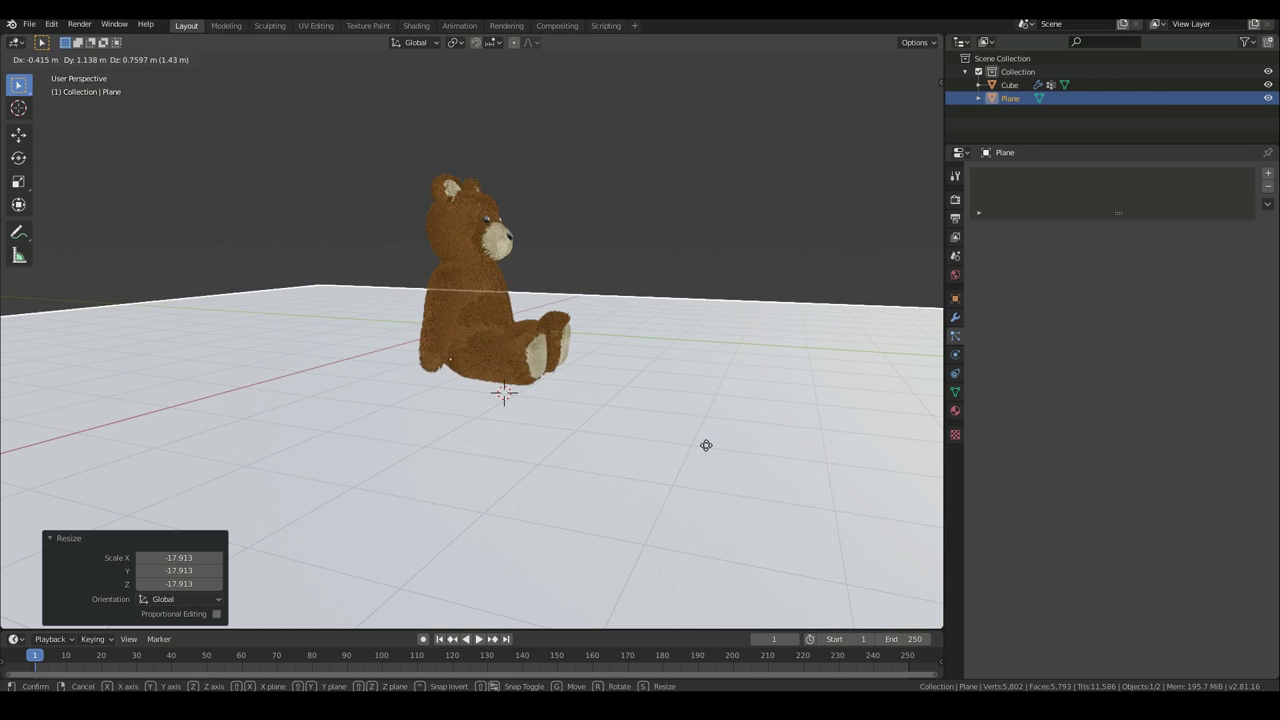
{"action": "left_click", "coordinate": [706, 447]}
Add an area light and rotate it to about 62.4° X, 19.4° Y and 5.3° Z so it faces the bear
{"action": "scroll", "coordinate": [706, 447], "scroll_direction": "down", "scroll_amount": 4}
{"action": "middle_click_drag", "start_coordinate": [706, 447], "coordinate": [673, 398]}
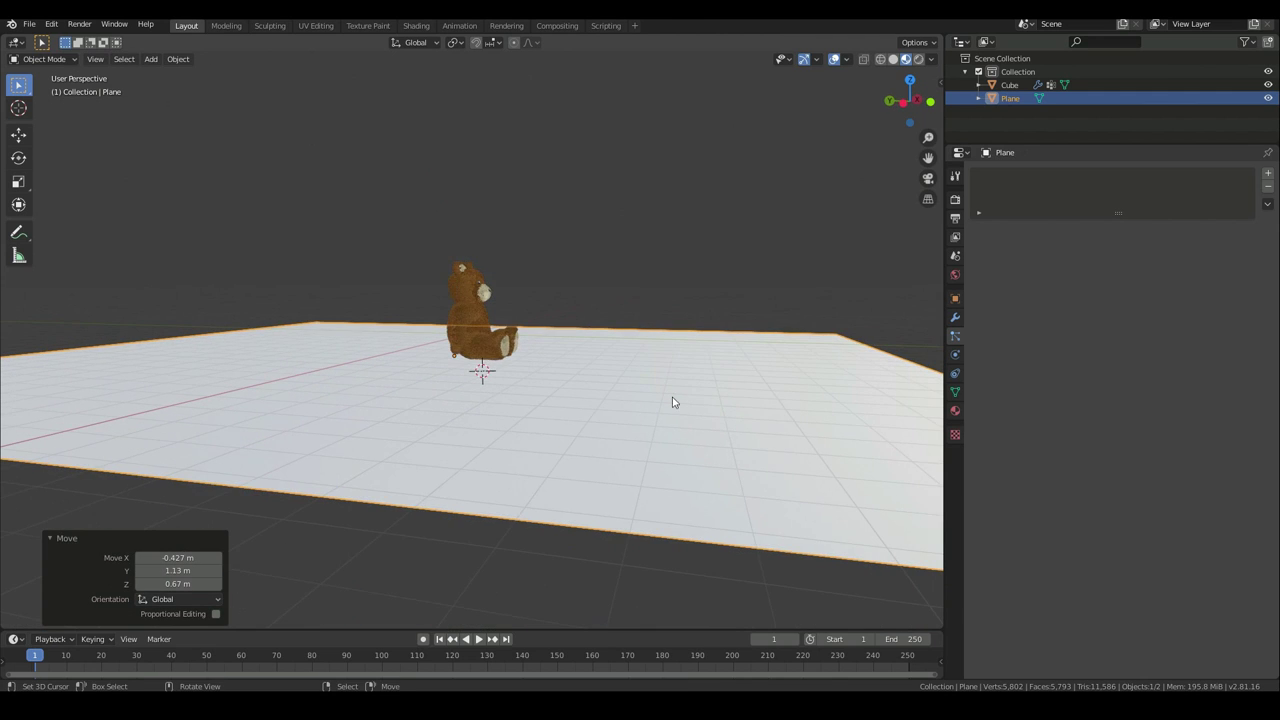
{"action": "key", "text": "shift+a"}
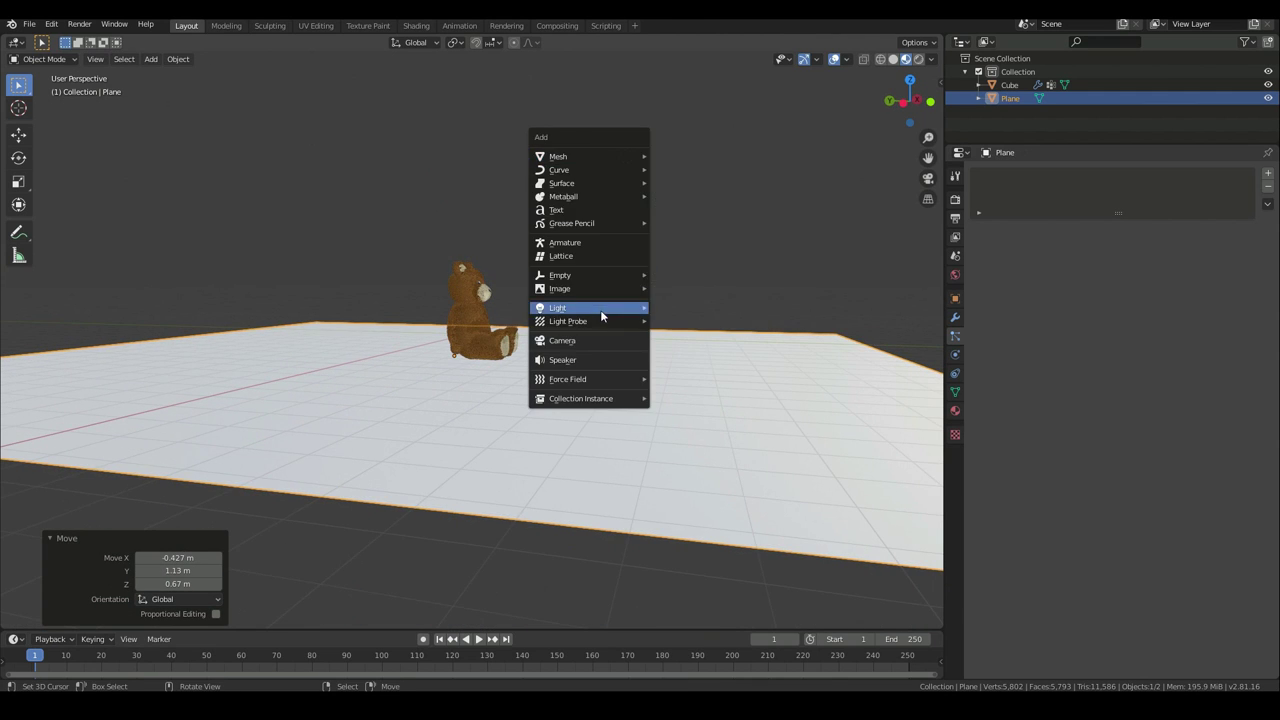
{"action": "mouse_move", "coordinate": [599, 309]}
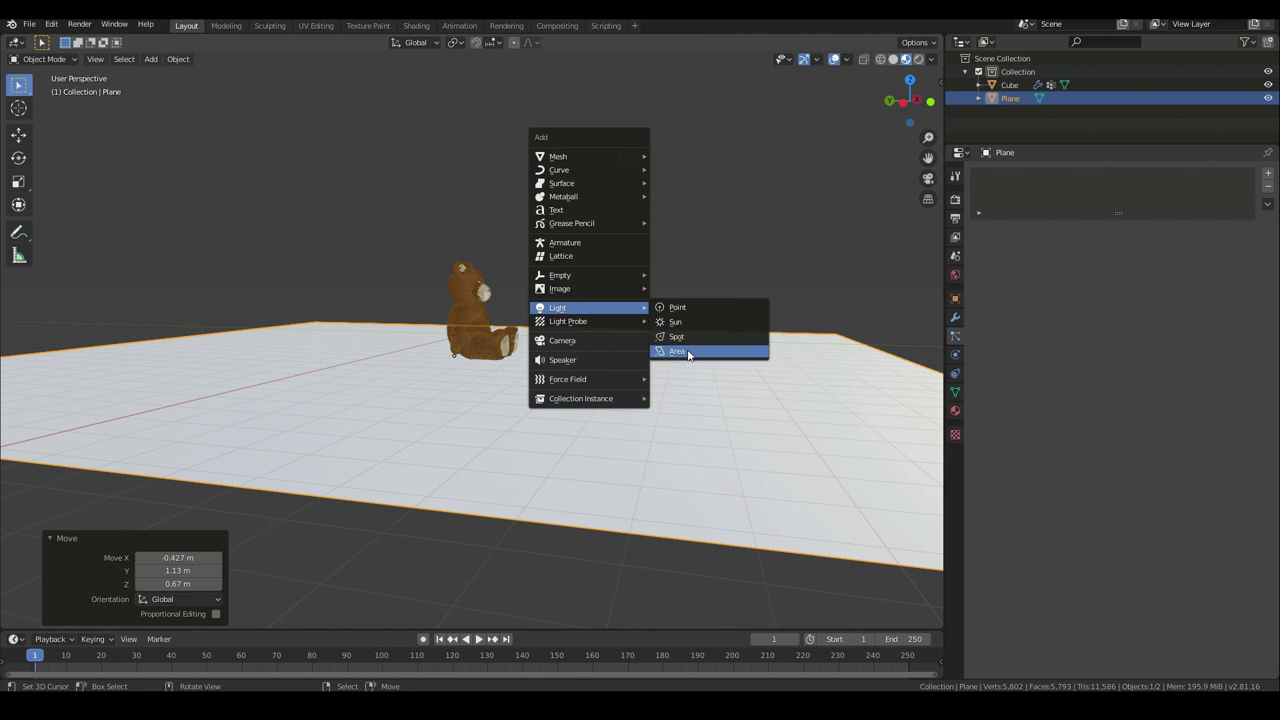
{"action": "left_click", "coordinate": [688, 352]}
{"action": "key", "text": "r"}
{"action": "left_click", "coordinate": [450, 245]}
Position the area light in front of the bear, finishing with a shift of about -2.51 m X, 1.55 m Y and 0.6 m Z
{"action": "key", "text": "g"}
{"action": "left_click", "coordinate": [603, 340]}
{"action": "middle_click_drag", "start_coordinate": [603, 340], "coordinate": [508, 428]}
{"action": "scroll", "coordinate": [508, 428], "scroll_direction": "down", "scroll_amount": 1}
{"action": "key", "text": "g"}
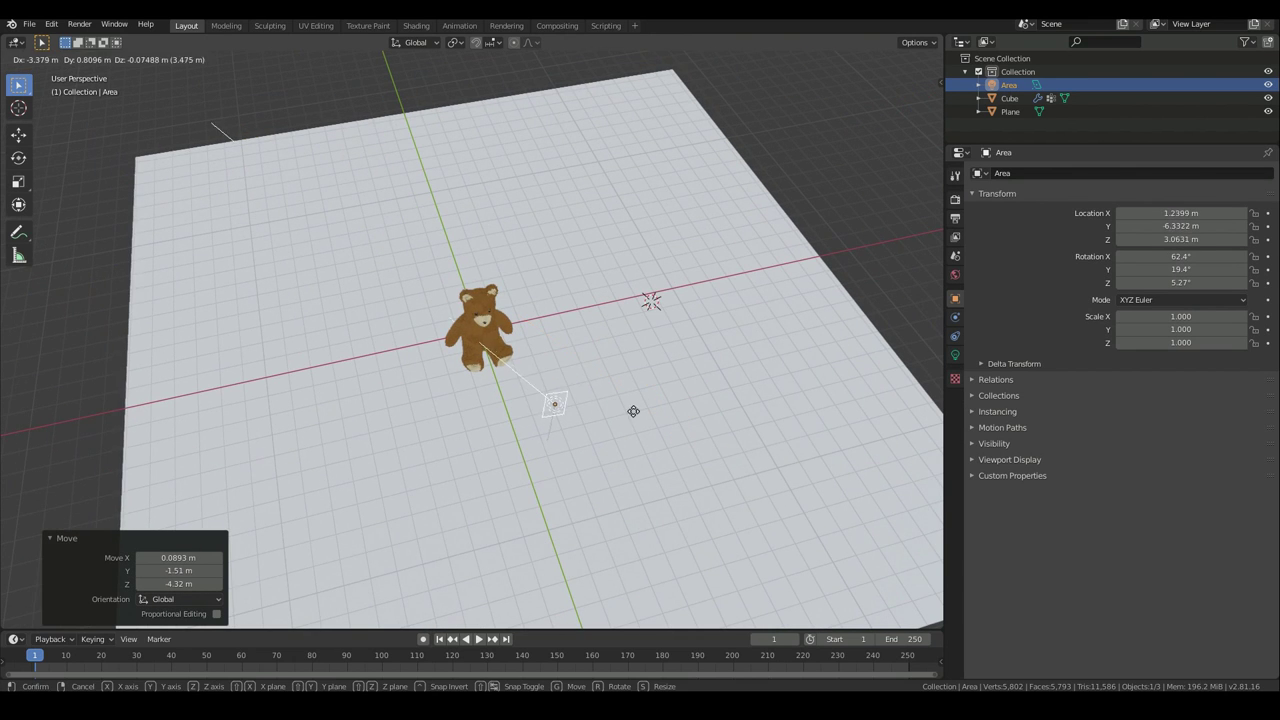
{"action": "left_click", "coordinate": [651, 382]}
Set the area light's power to 100 W
{"action": "left_click", "coordinate": [955, 355]}
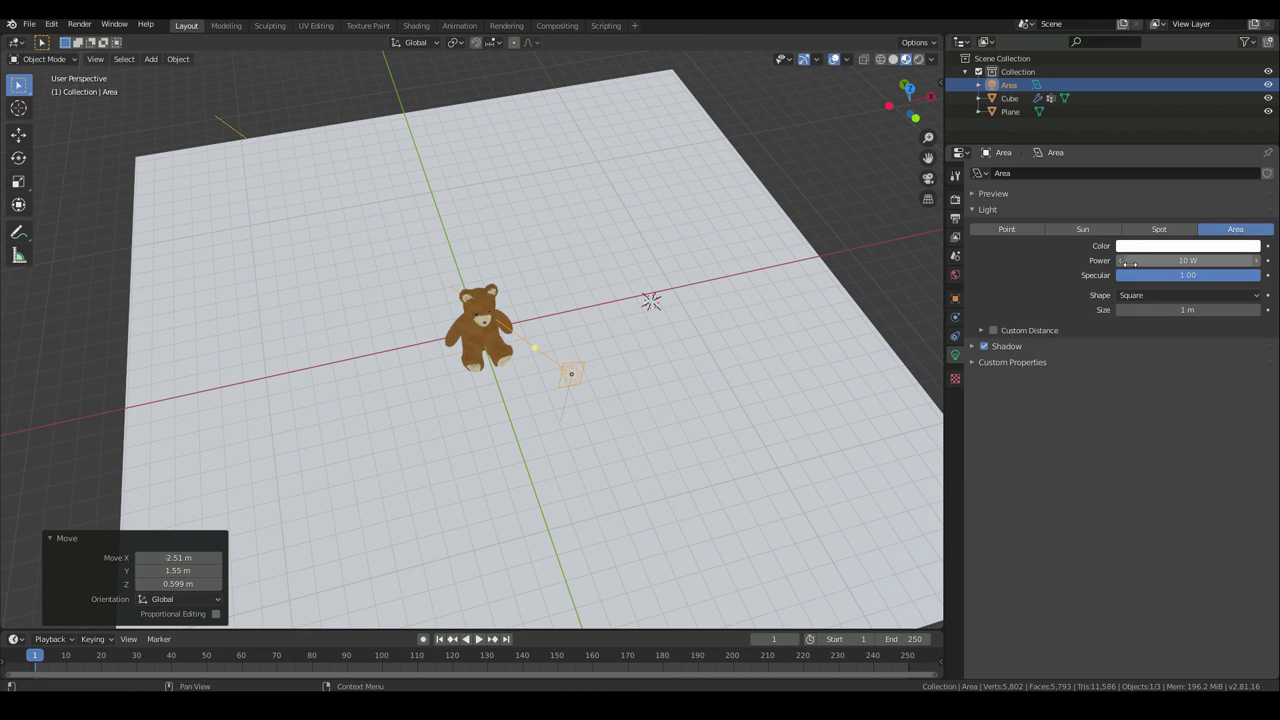
{"action": "left_click", "coordinate": [1180, 260]}
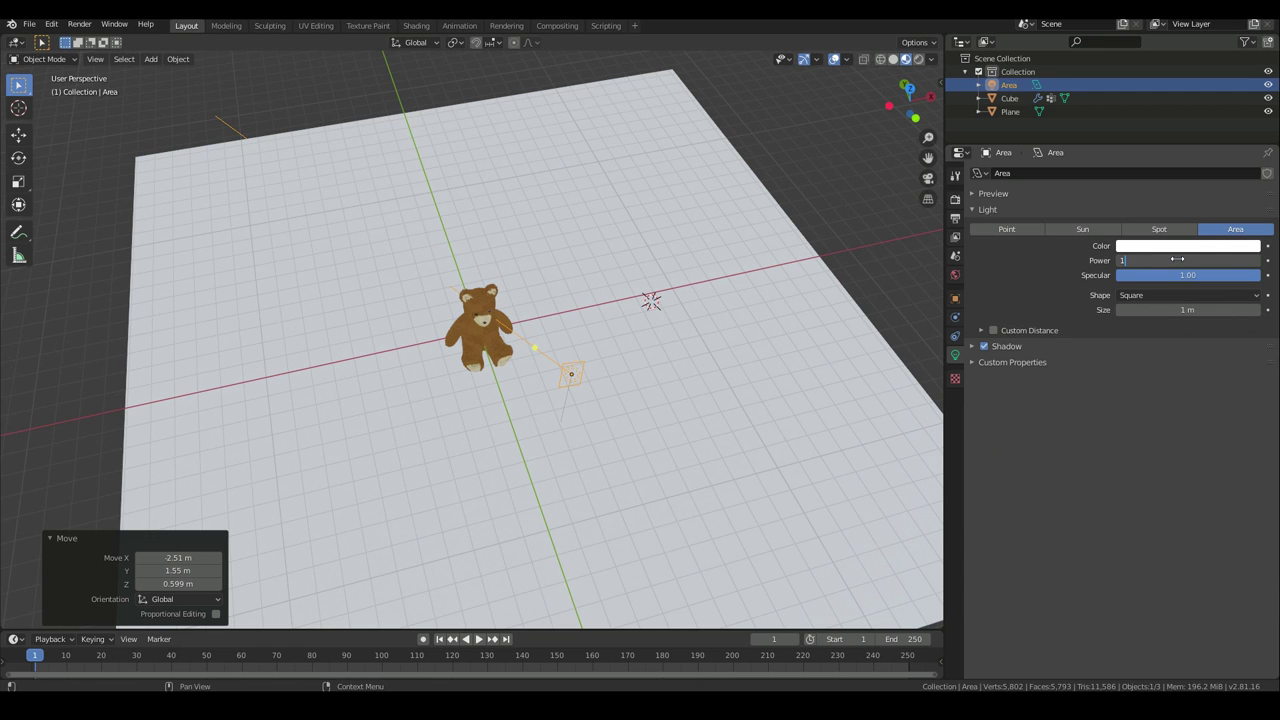
{"action": "type", "text": "100"}
{"action": "key", "text": "Return"}
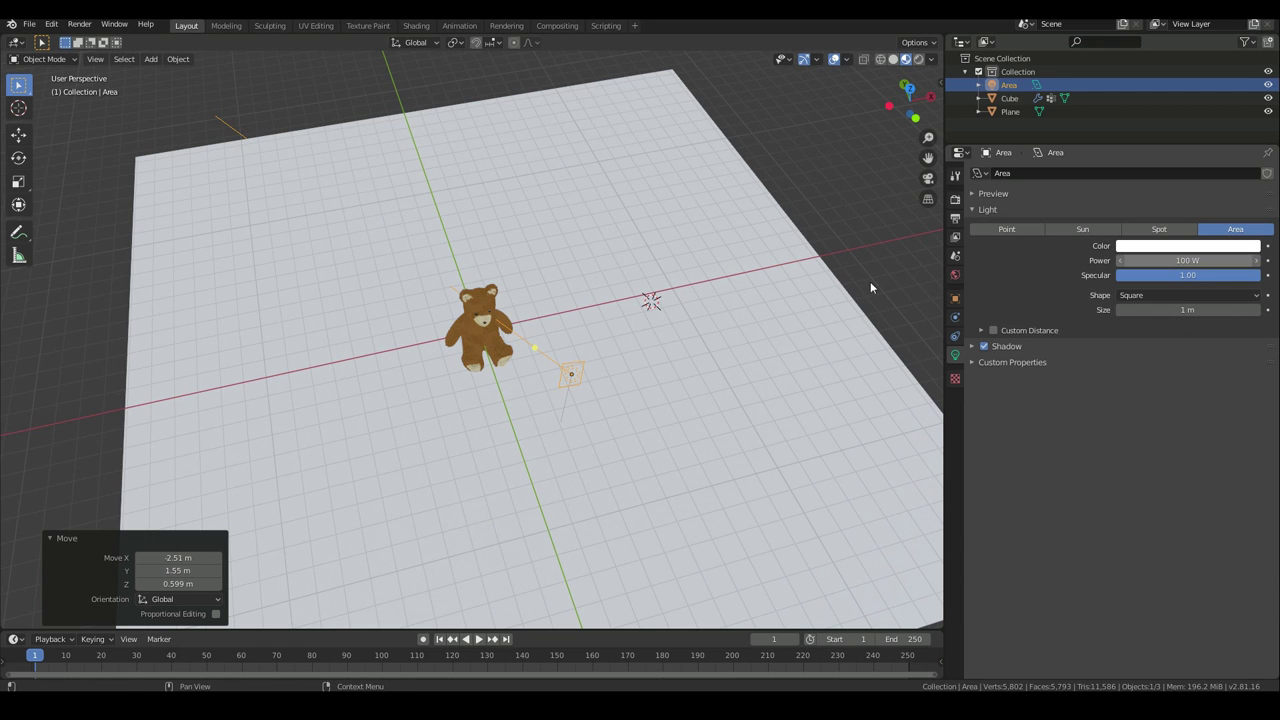
Switch the viewport to rendered shading to preview the lit bear up close
{"action": "scroll", "coordinate": [340, 391], "scroll_direction": "up", "scroll_amount": 4}
{"action": "middle_click_drag", "start_coordinate": [340, 391], "coordinate": [467, 183]}
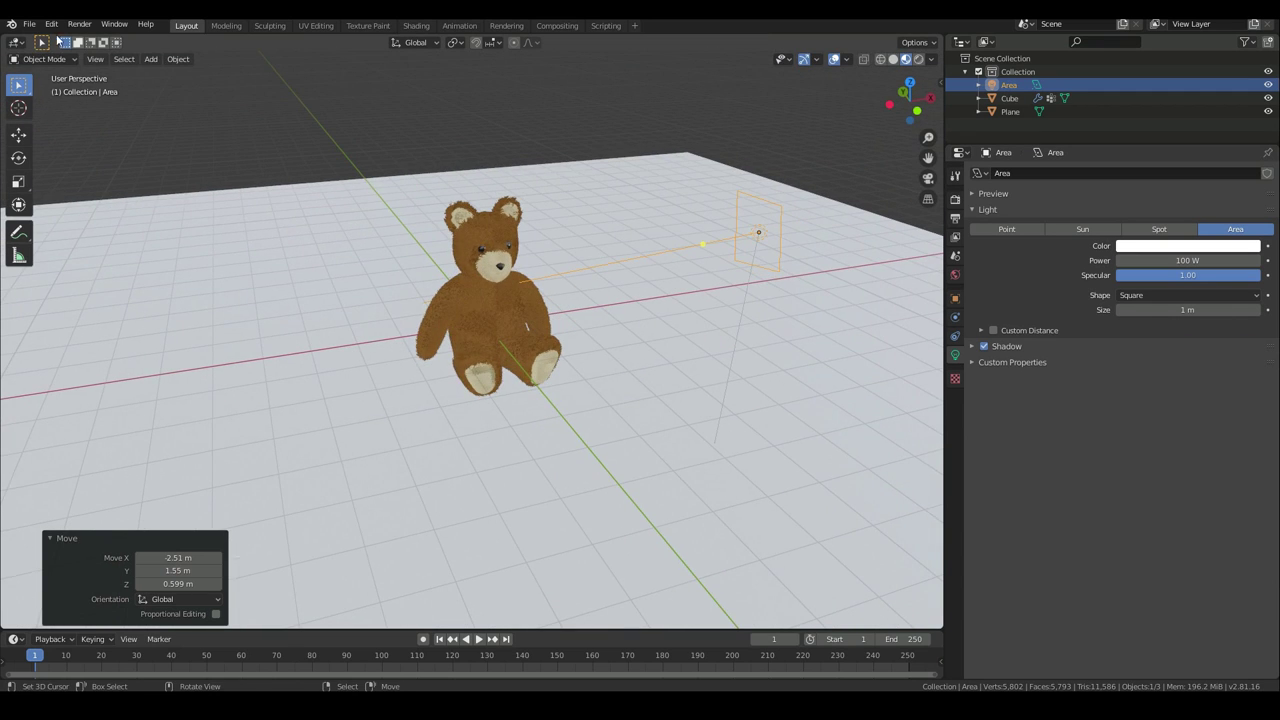
{"action": "left_click", "coordinate": [29, 23]}
{"action": "left_click", "coordinate": [914, 60]}
{"action": "scroll", "coordinate": [579, 317], "scroll_direction": "up", "scroll_amount": 6}
{"action": "middle_click_drag", "start_coordinate": [487, 380], "coordinate": [534, 349]}
{"action": "scroll", "coordinate": [504, 380], "scroll_direction": "down", "scroll_amount": 5}
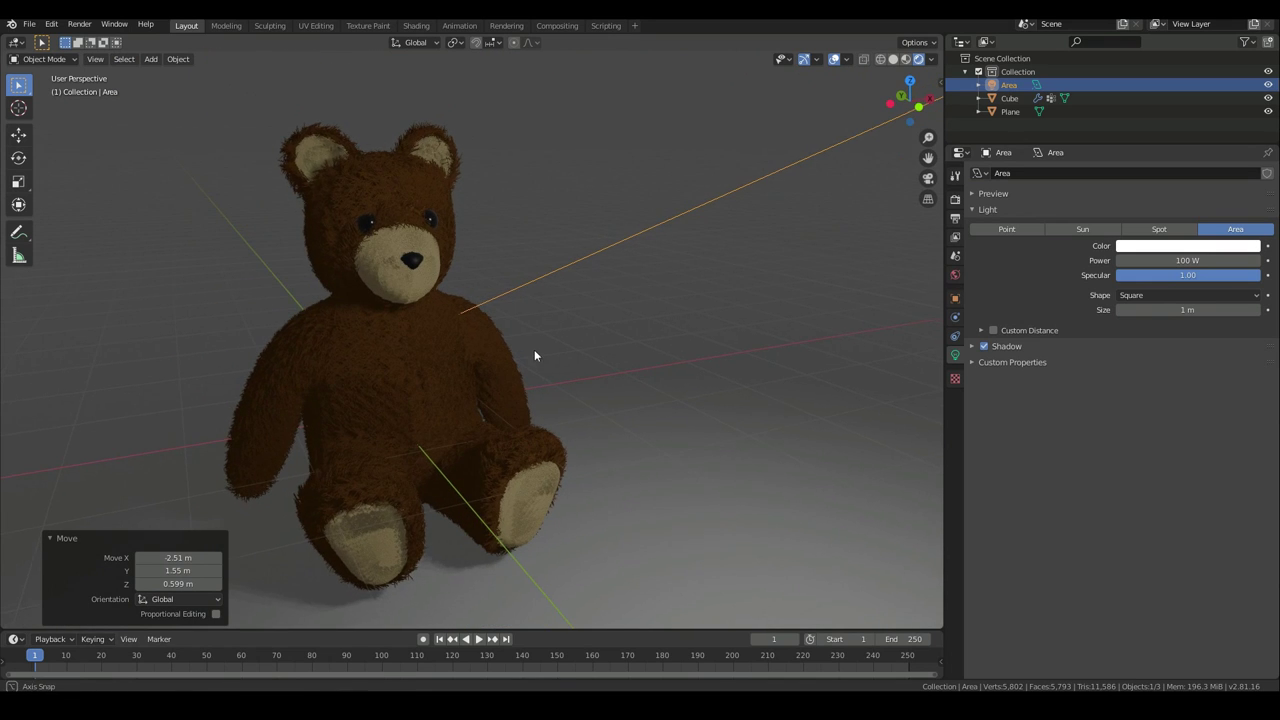
Change the render engine from Eevee to Cycles and check the bear's fur in the path-traced preview
{"action": "left_click", "coordinate": [955, 200]}
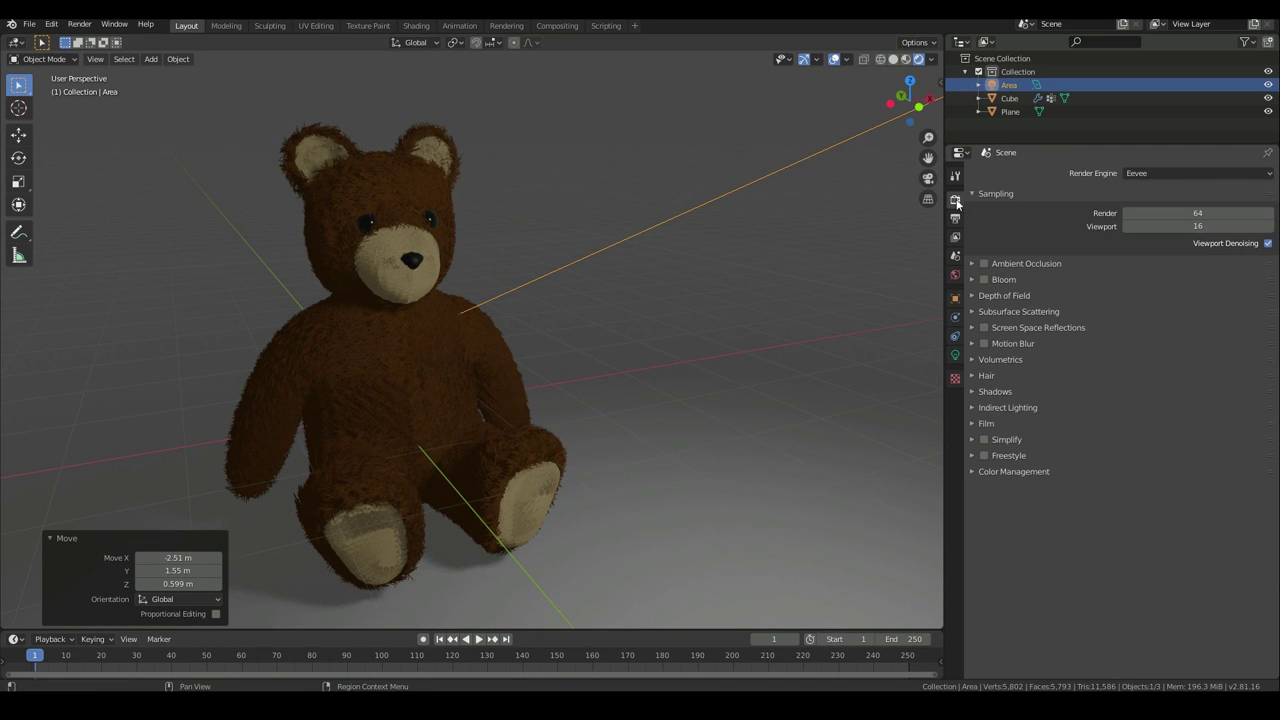
{"action": "left_click", "coordinate": [1148, 169]}
{"action": "left_click", "coordinate": [1151, 219]}
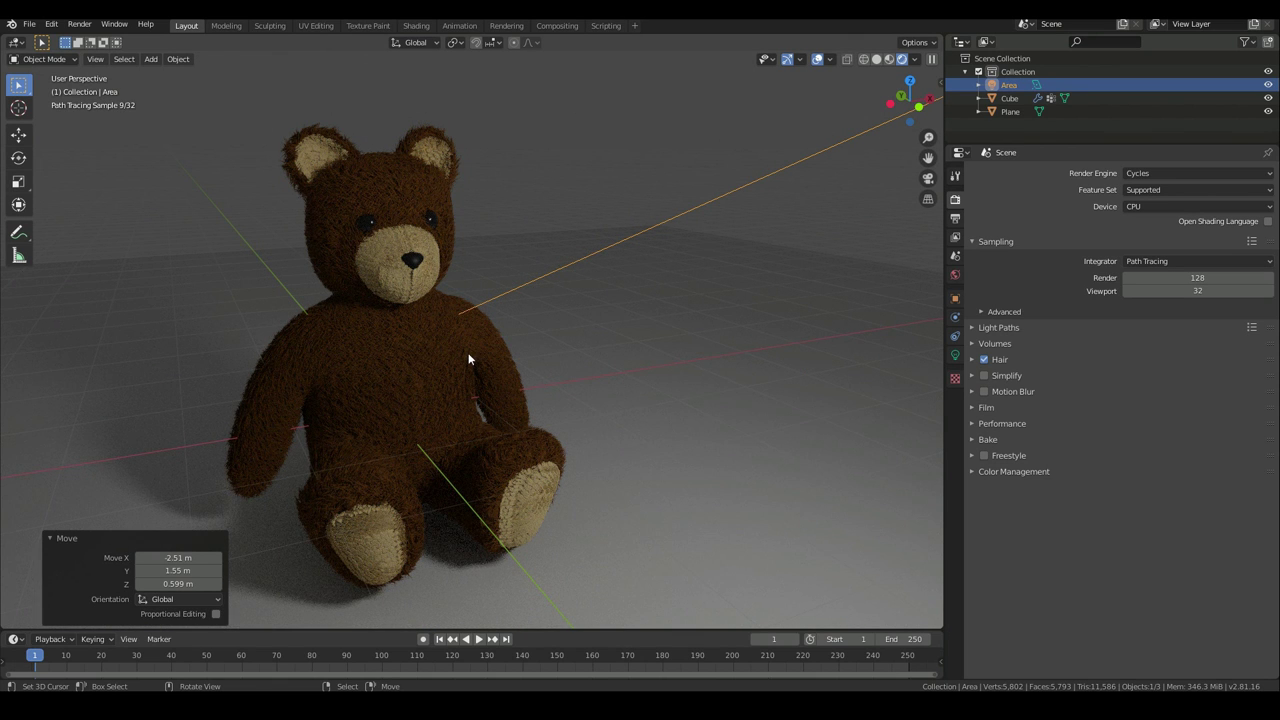
{"action": "middle_click_drag", "start_coordinate": [553, 423], "coordinate": [572, 343], "text": "shift"}
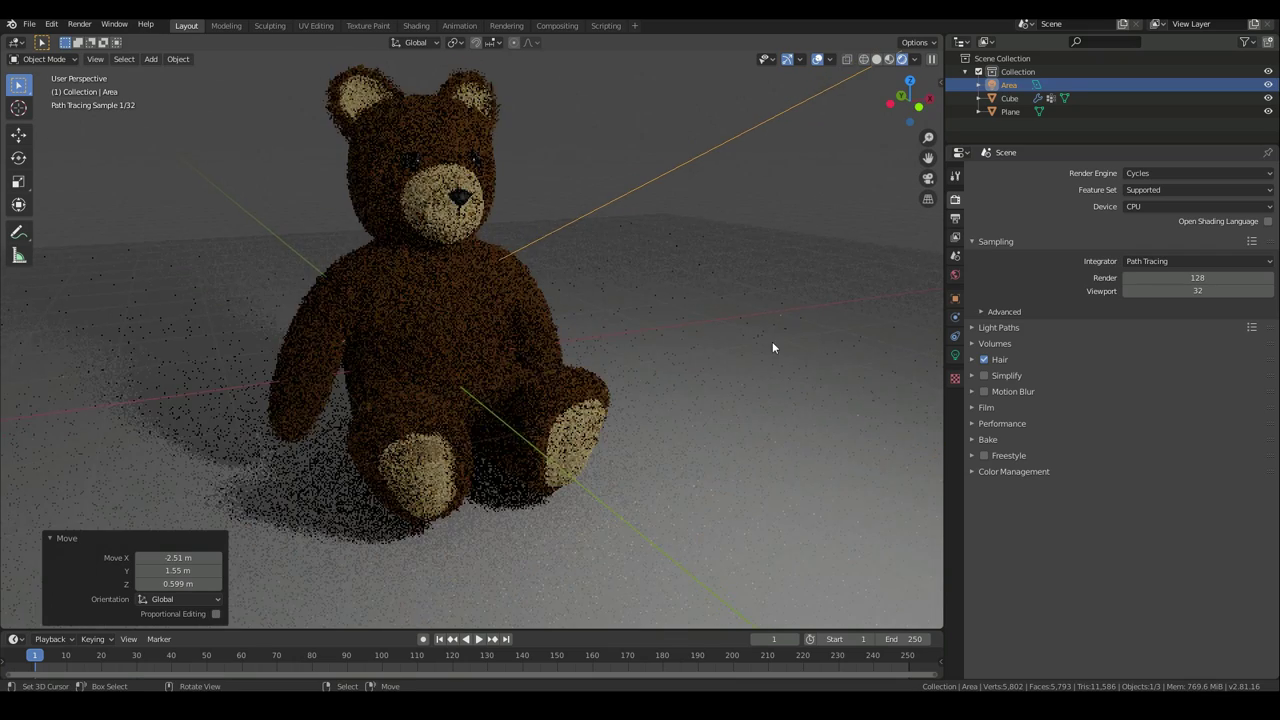
{"action": "scroll", "coordinate": [772, 342], "scroll_direction": "up", "scroll_amount": 2}
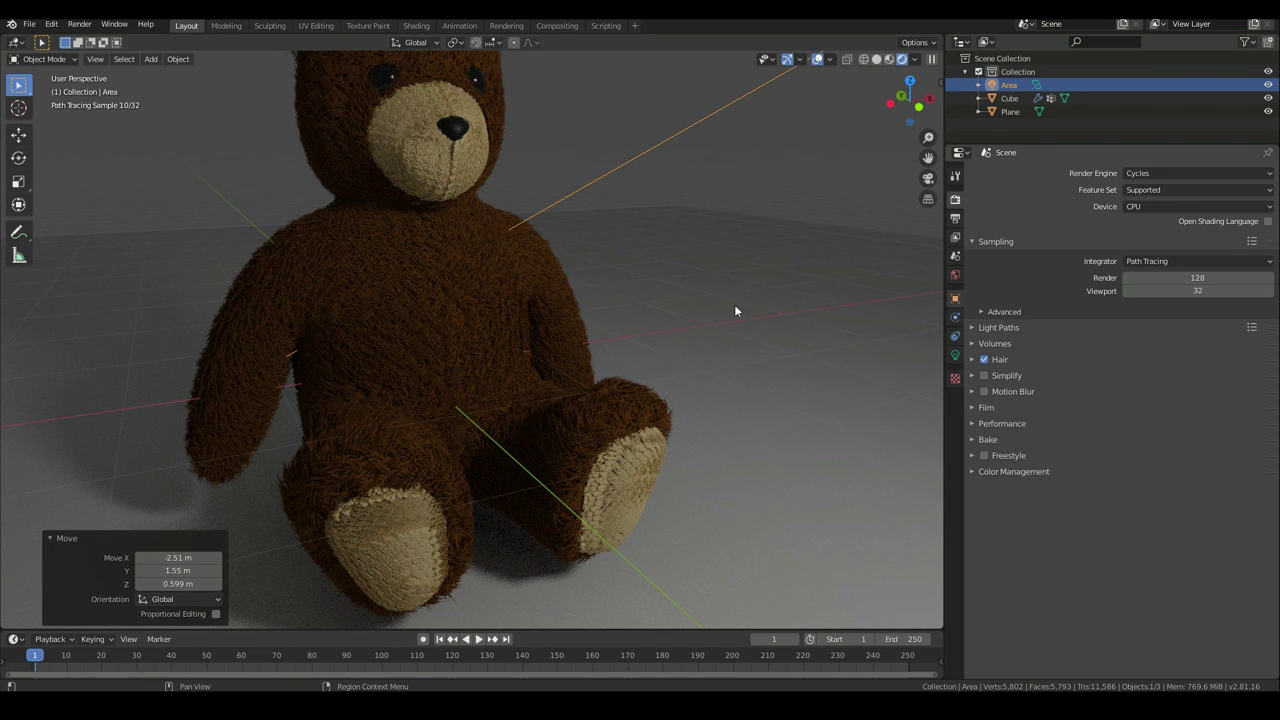
Select the bear and set the secondary fur system's uniform child roughness to 0
{"action": "left_click", "coordinate": [516, 362]}
{"action": "left_click", "coordinate": [955, 337]}
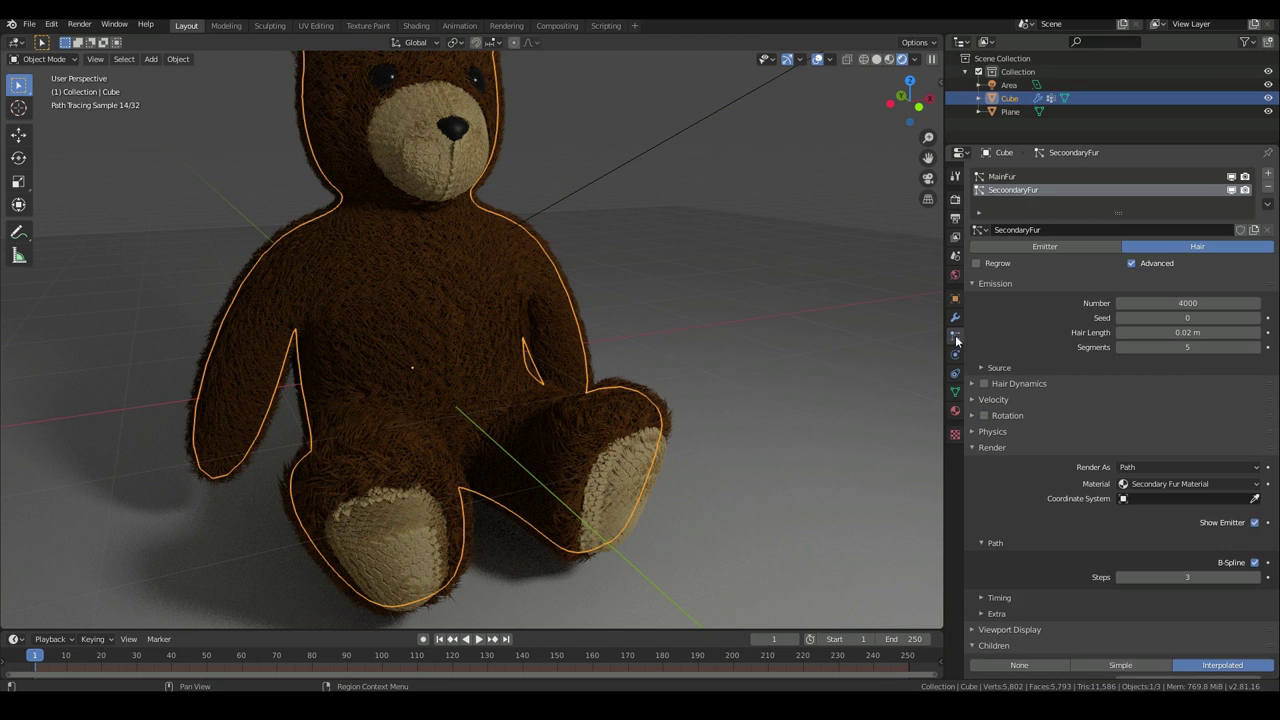
{"action": "scroll", "coordinate": [1220, 556], "scroll_direction": "down", "scroll_amount": 15}
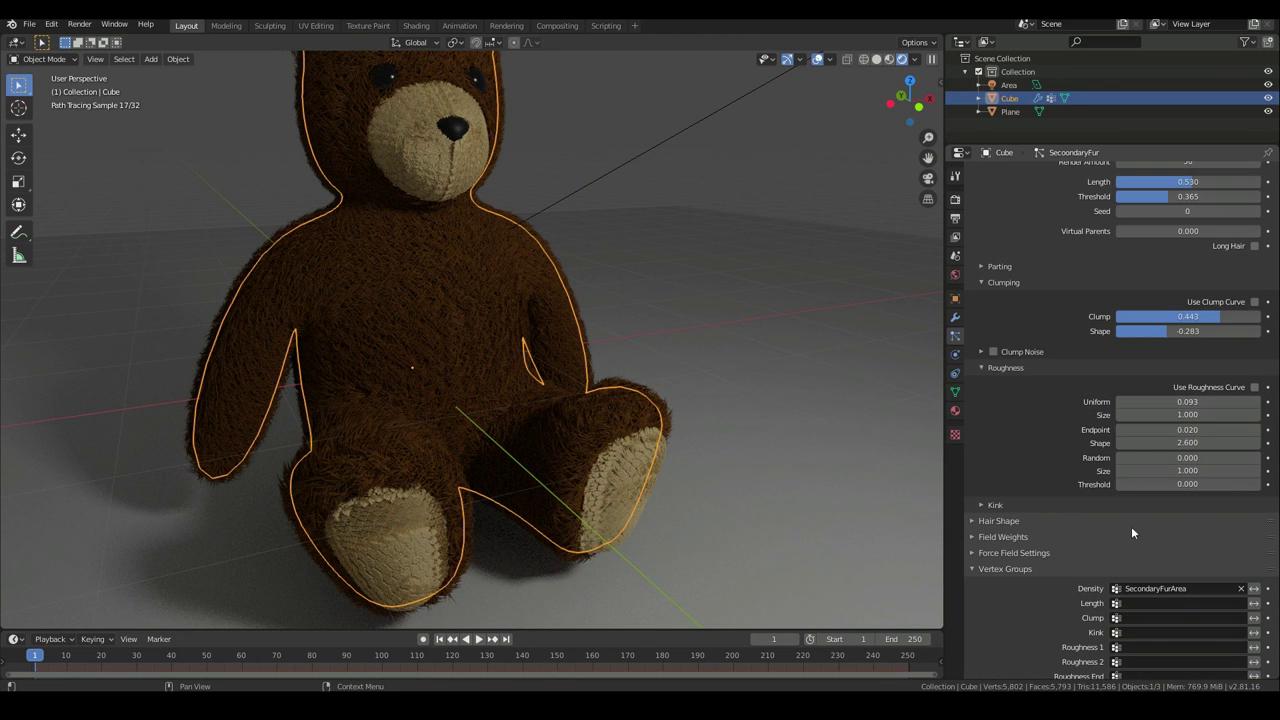
{"action": "left_click", "coordinate": [1187, 403]}
{"action": "type", "text": "0"}
{"action": "key", "text": "Return"}
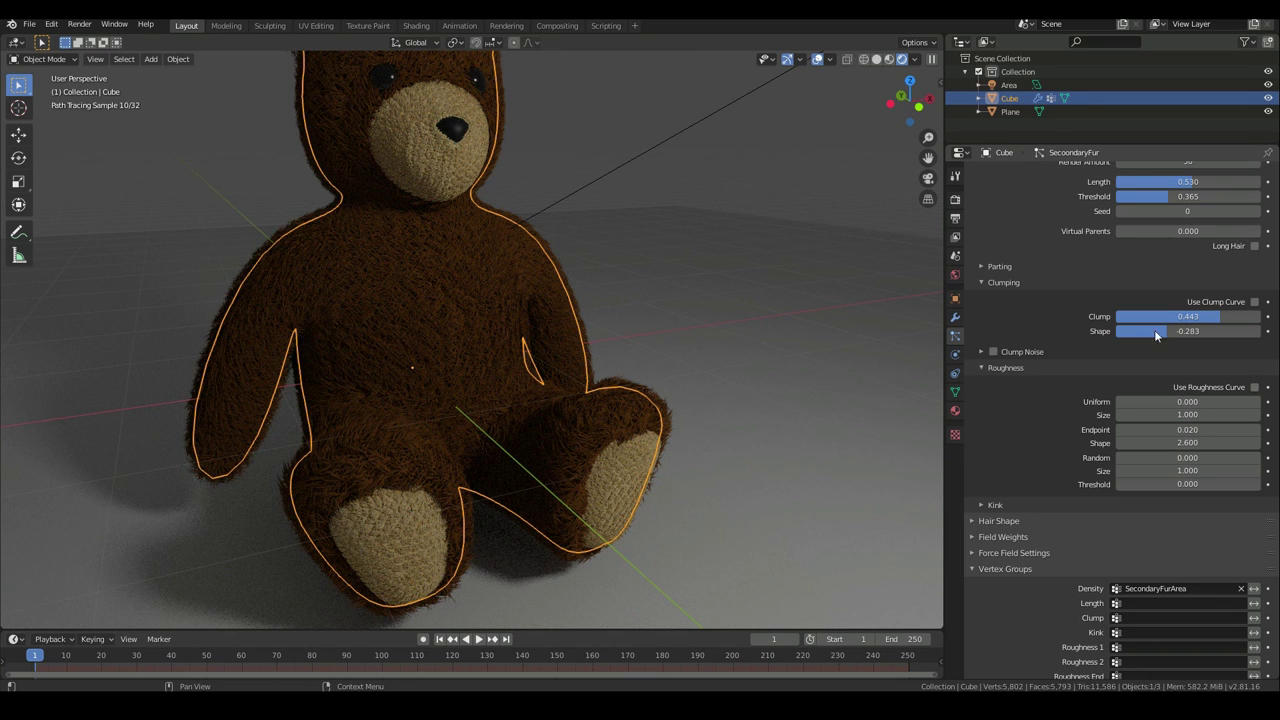
Set the secondary fur's clump value to 0.2 and check the result on the bear's head and body
{"action": "left_click", "coordinate": [1196, 316]}
{"action": "type", "text": "0.2"}
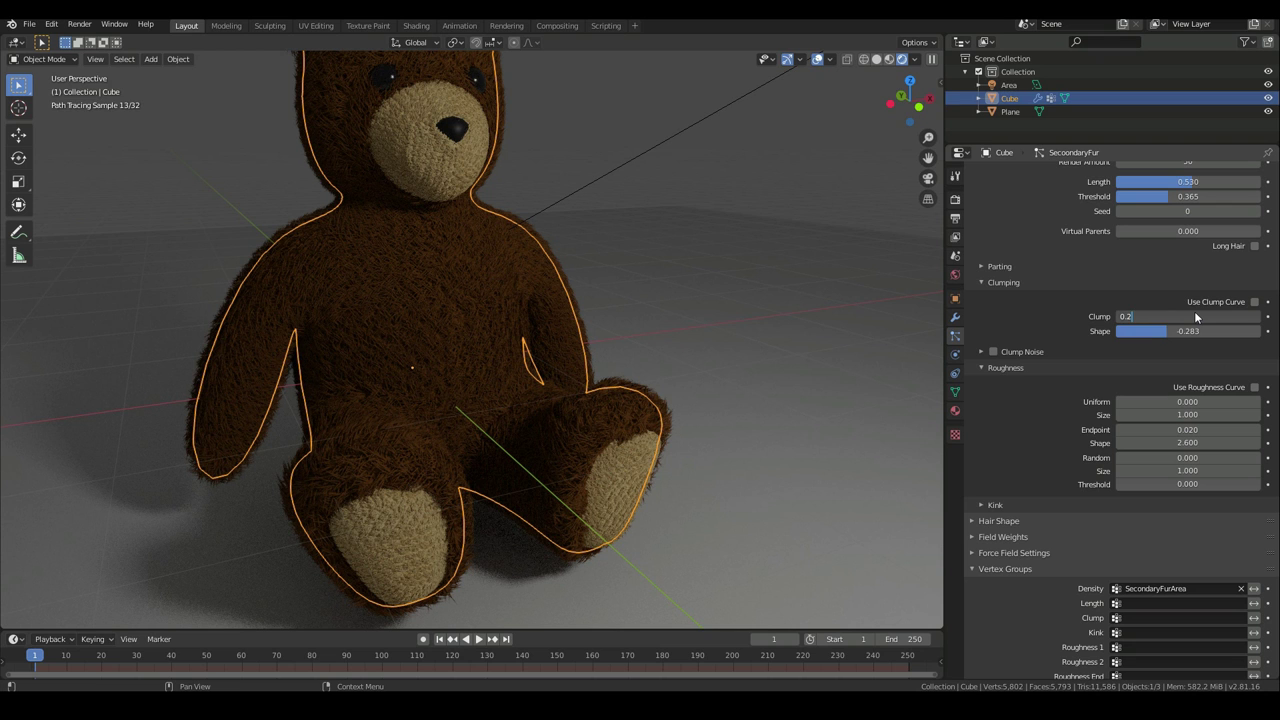
{"action": "key", "text": "Return"}
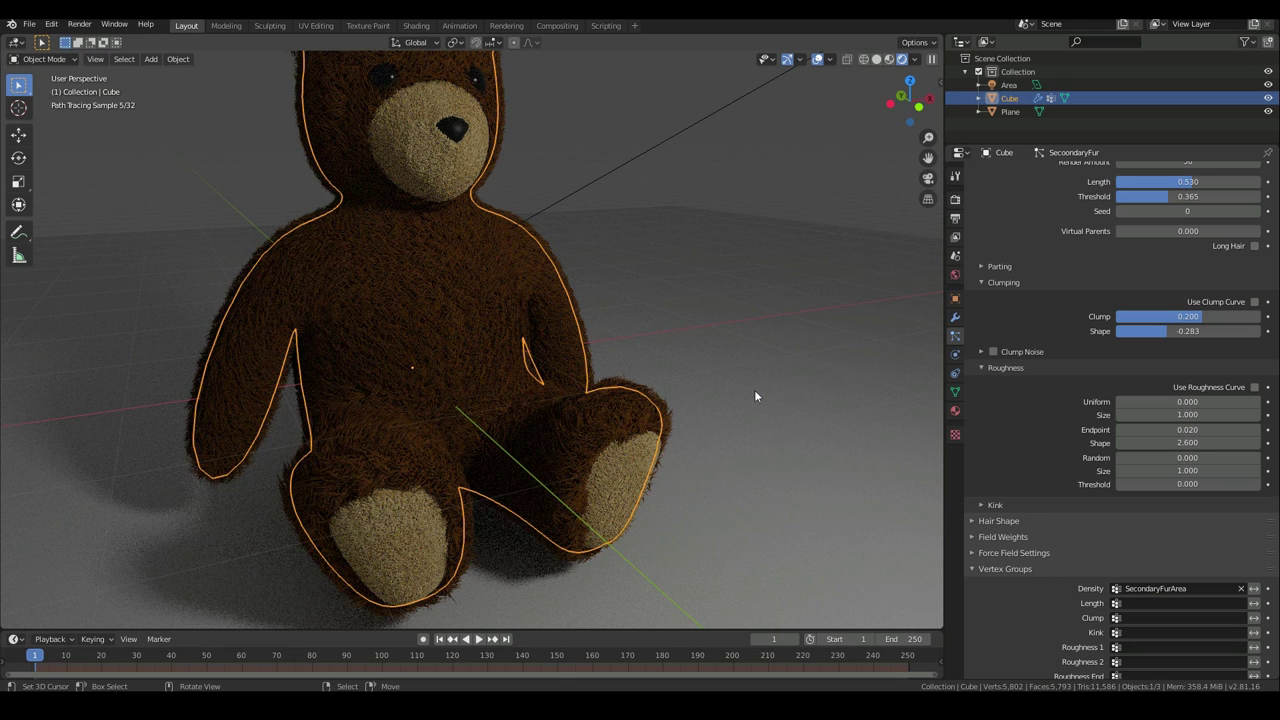
{"action": "mouse_move", "coordinate": [755, 395]}
{"action": "middle_mouse_down"}
{"action": "mouse_move", "coordinate": [640, 411]}
{"action": "mouse_move", "coordinate": [405, 324]}
{"action": "middle_mouse_up"}
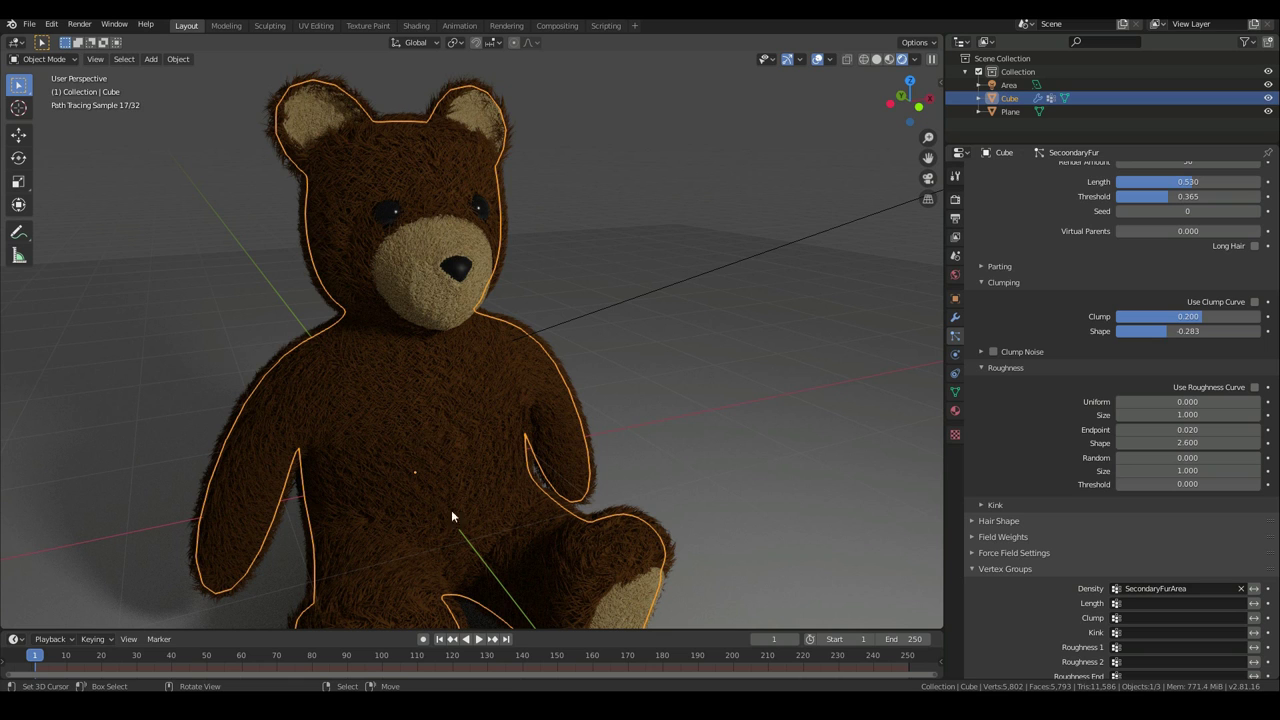
In the Shading workspace, add a Principled Hair BSDF node to Main Fur Material between the Principled BSDF and Material Output
{"action": "left_click", "coordinate": [416, 26]}
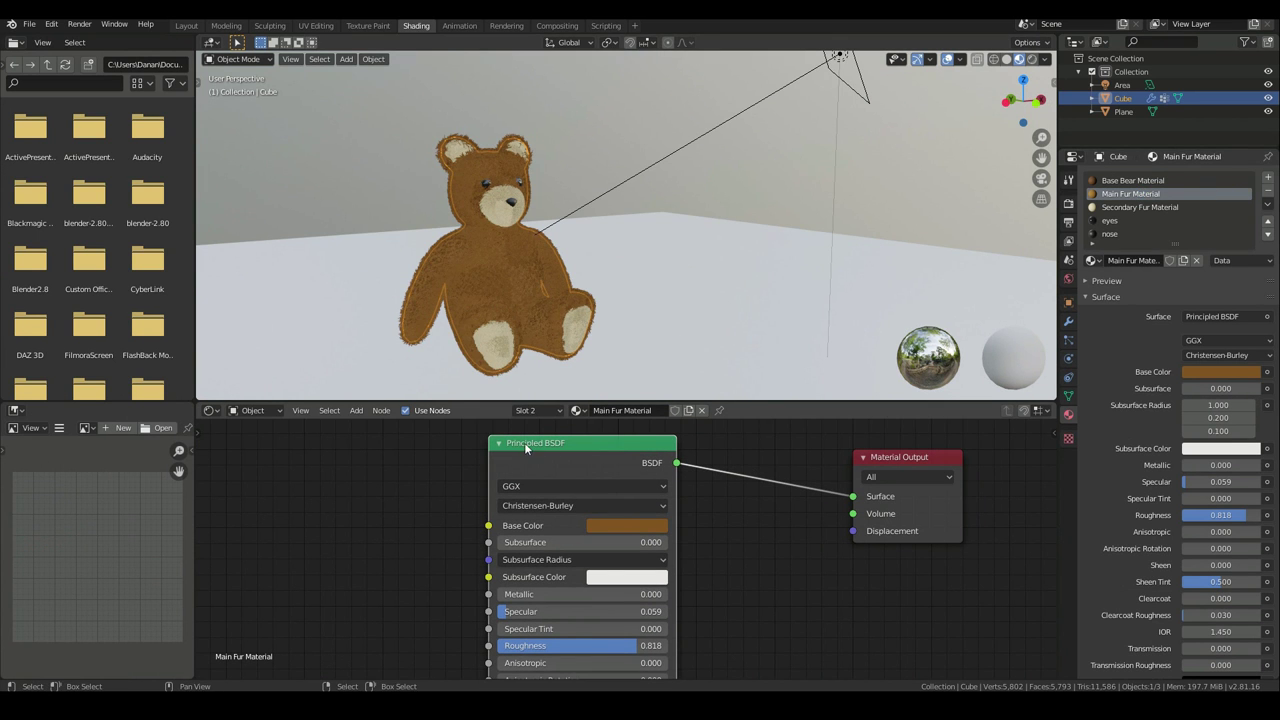
{"action": "left_click_drag", "start_coordinate": [563, 444], "coordinate": [392, 455]}
{"action": "scroll", "coordinate": [656, 546], "scroll_direction": "down", "scroll_amount": 1}
{"action": "middle_click_drag", "start_coordinate": [666, 562], "coordinate": [658, 537], "text": "shift"}
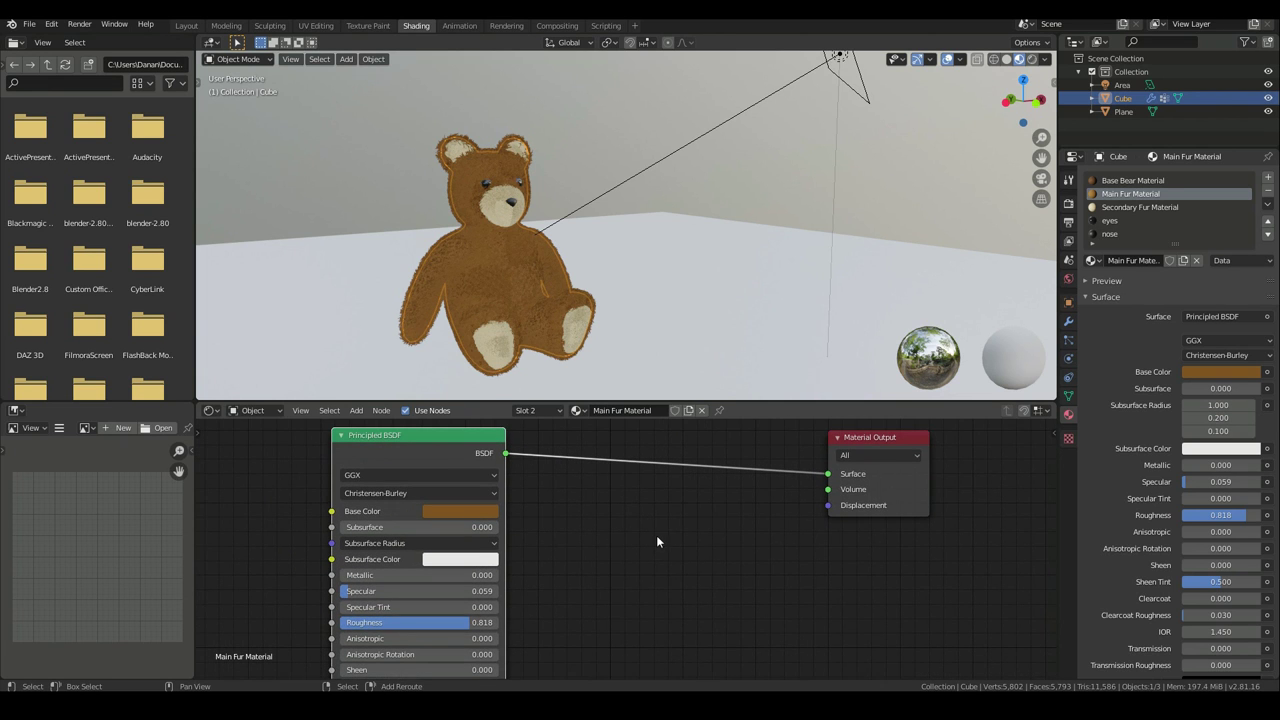
{"action": "key", "text": "shift+a"}
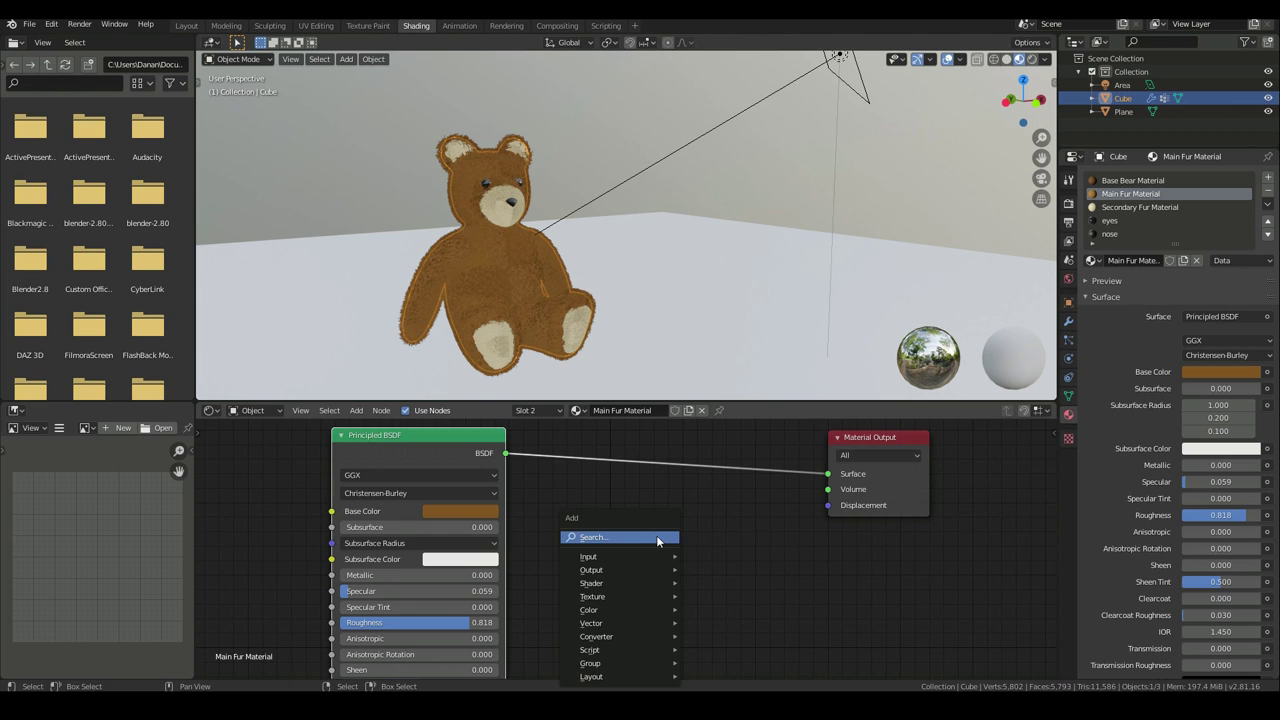
{"action": "left_click", "coordinate": [356, 410]}
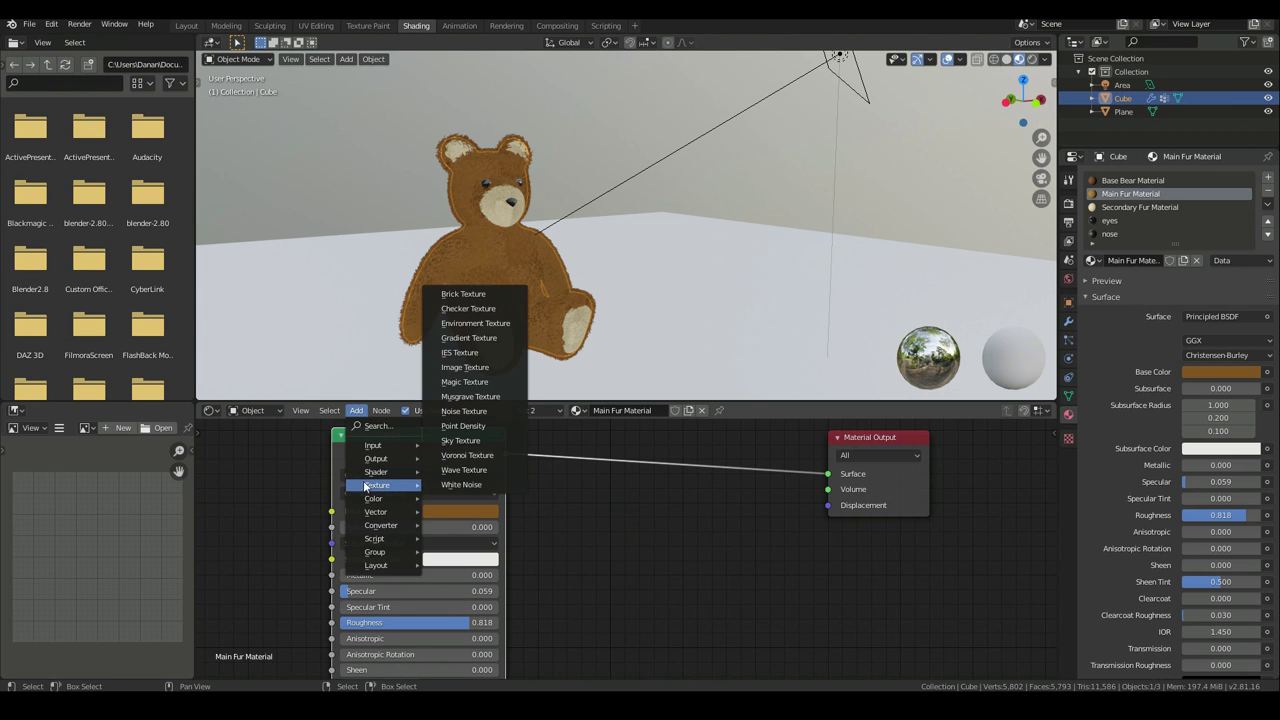
{"action": "mouse_move", "coordinate": [365, 477]}
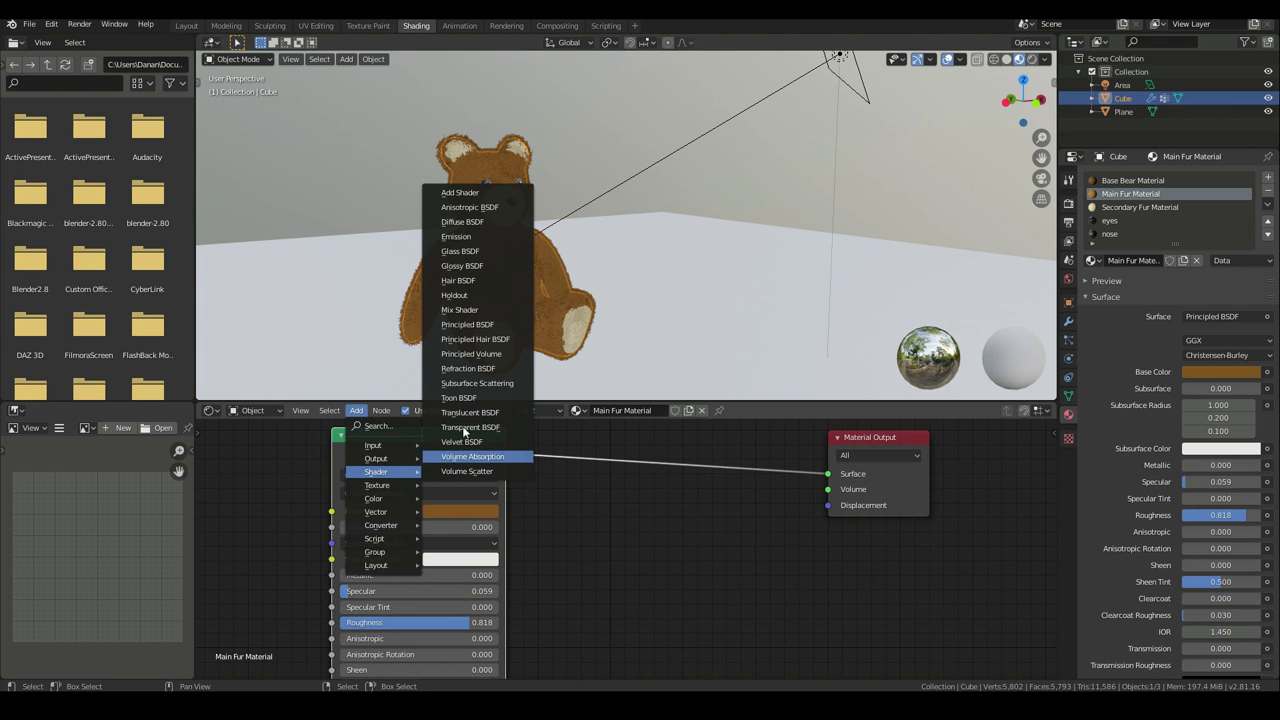
{"action": "left_click", "coordinate": [475, 339]}
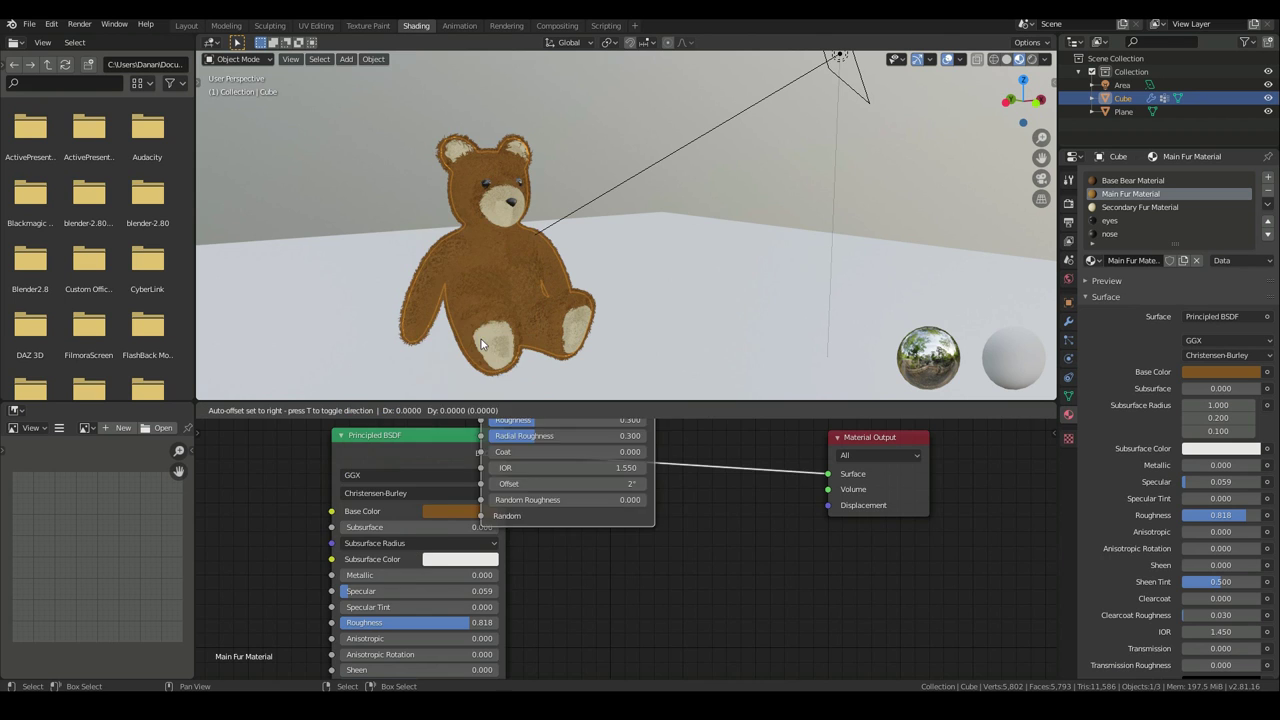
{"action": "left_click", "coordinate": [592, 508]}
{"action": "scroll", "coordinate": [690, 535], "scroll_direction": "down", "scroll_amount": 2}
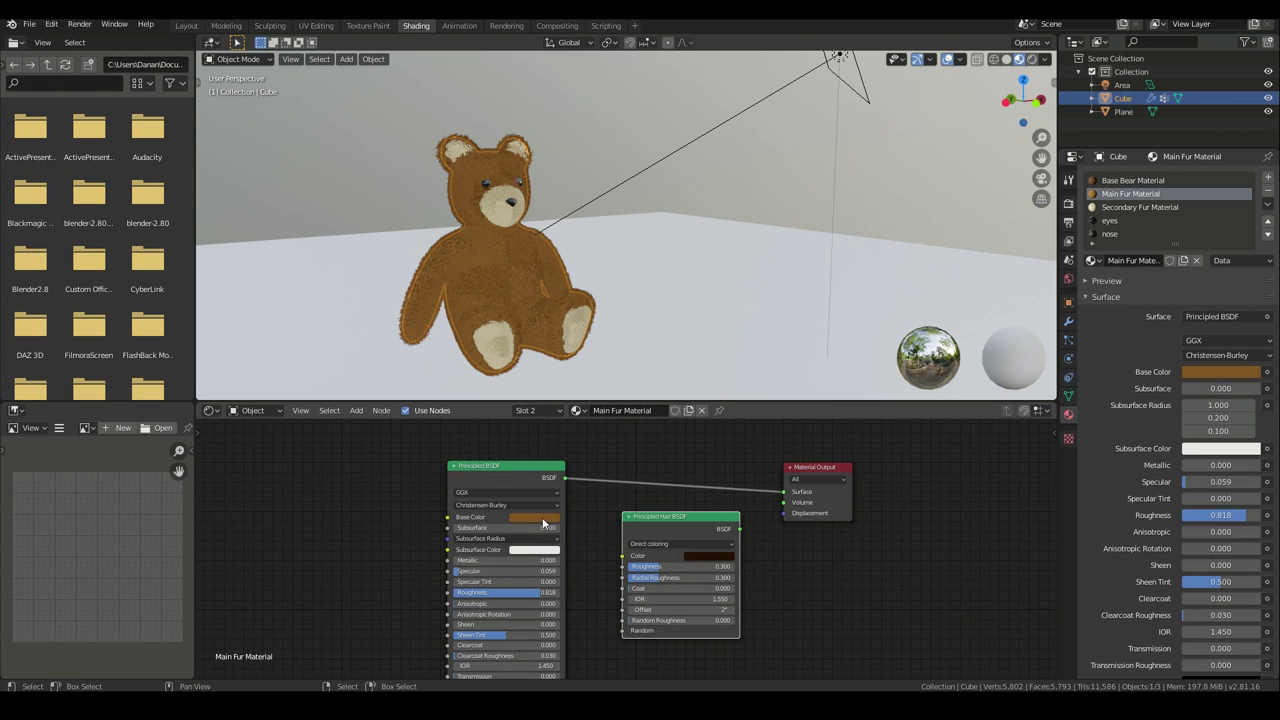
Copy the brown base color to Main Fur Material's Principled Hair BSDF and connect that node to the Material Output surface
{"action": "key", "text": "ctrl+c"}
{"action": "key", "text": "ctrl+v"}
{"action": "left_click_drag", "start_coordinate": [740, 529], "coordinate": [784, 491]}
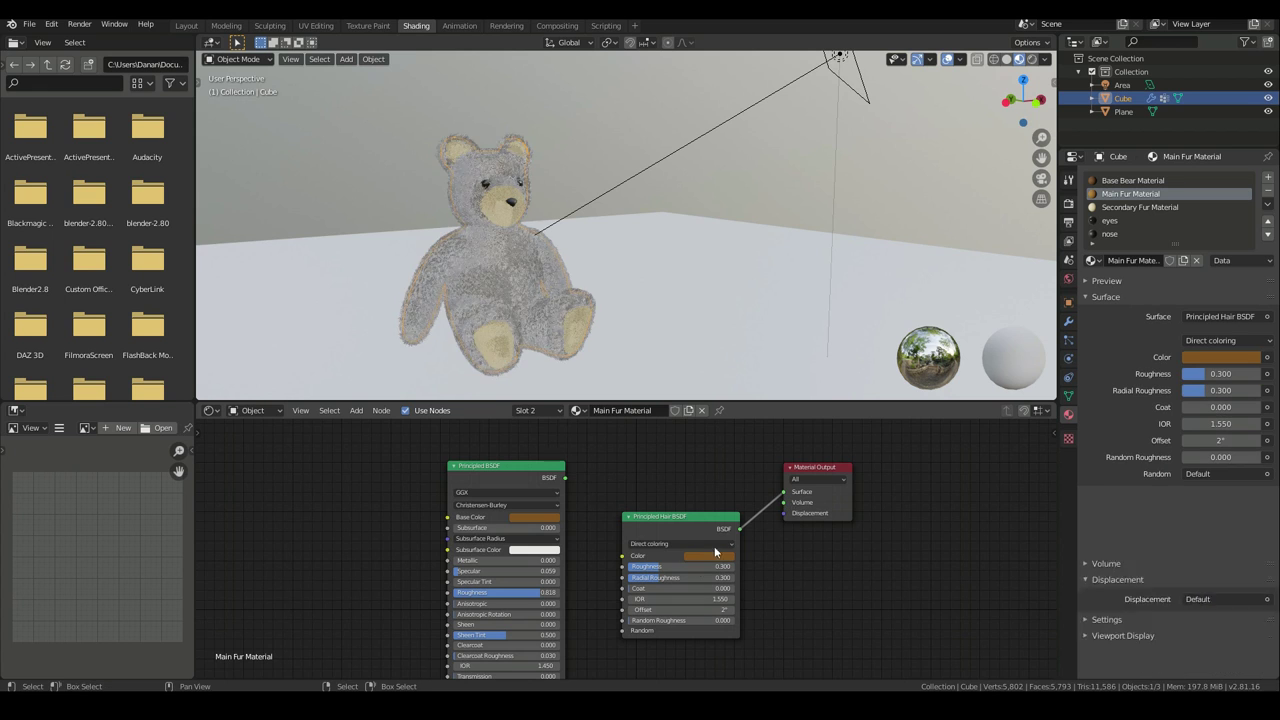
{"action": "left_click_drag", "start_coordinate": [686, 510], "coordinate": [692, 483]}
Delete the disconnected Principled BSDF node from Main Fur Material and view the bear
{"action": "left_click_drag", "start_coordinate": [517, 467], "coordinate": [437, 449]}
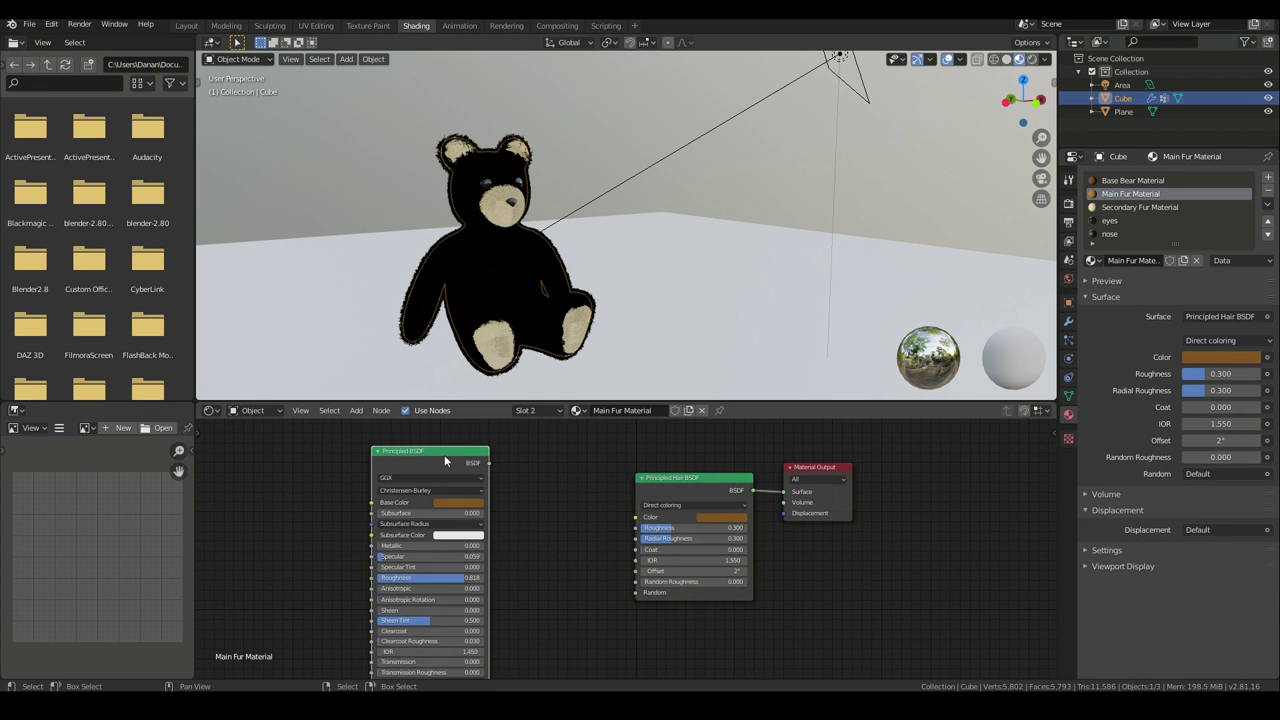
{"action": "key", "text": "x"}
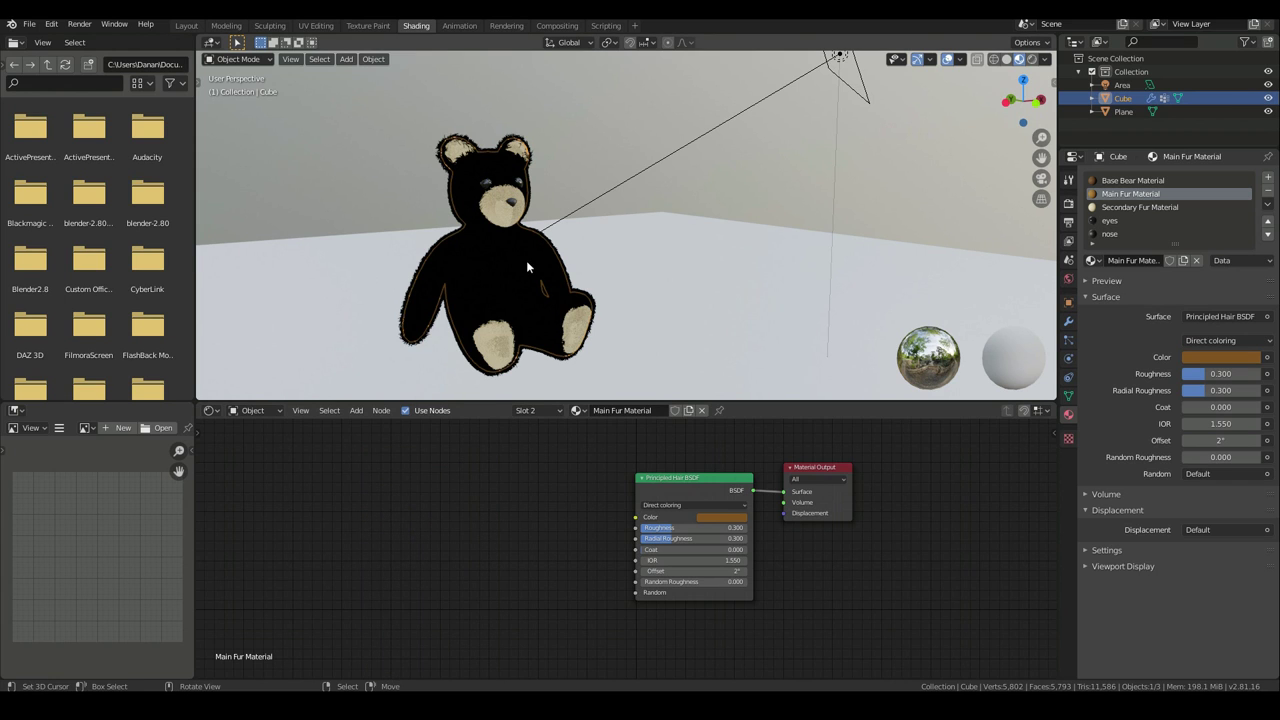
{"action": "scroll", "coordinate": [526, 260], "scroll_direction": "up", "scroll_amount": 3}
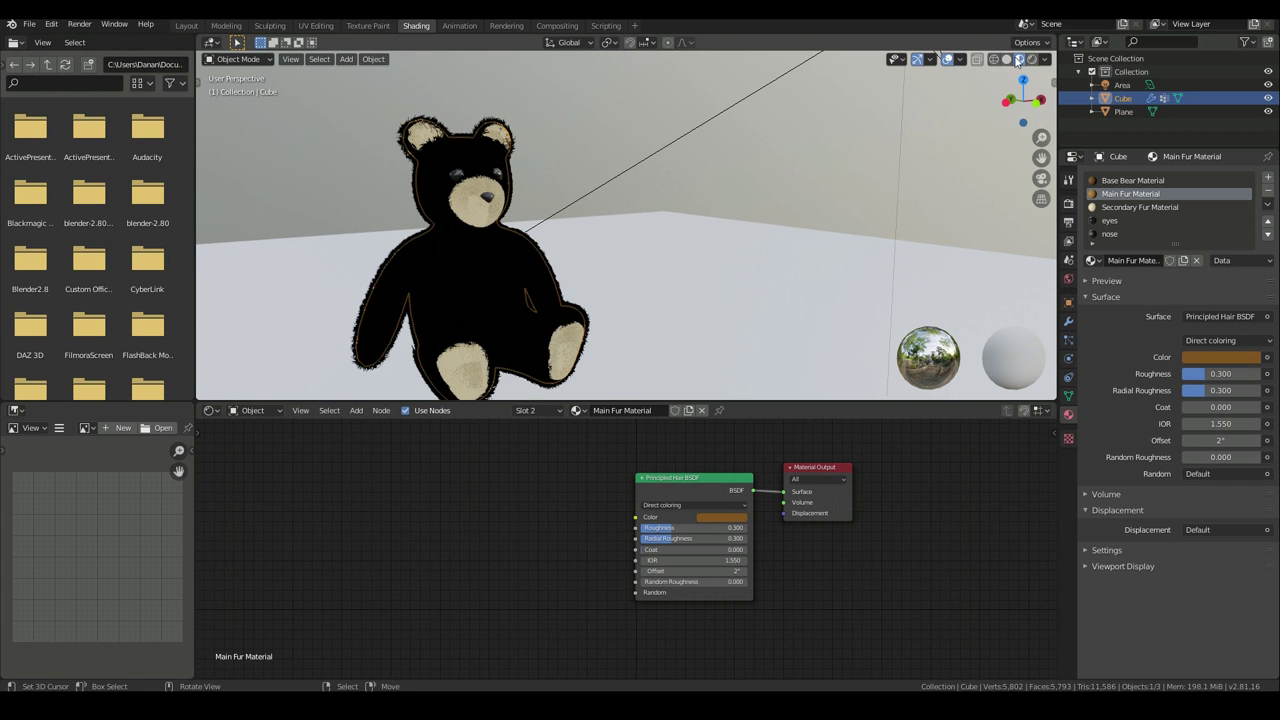
{"action": "scroll", "coordinate": [513, 250], "scroll_direction": "down", "scroll_amount": 2}
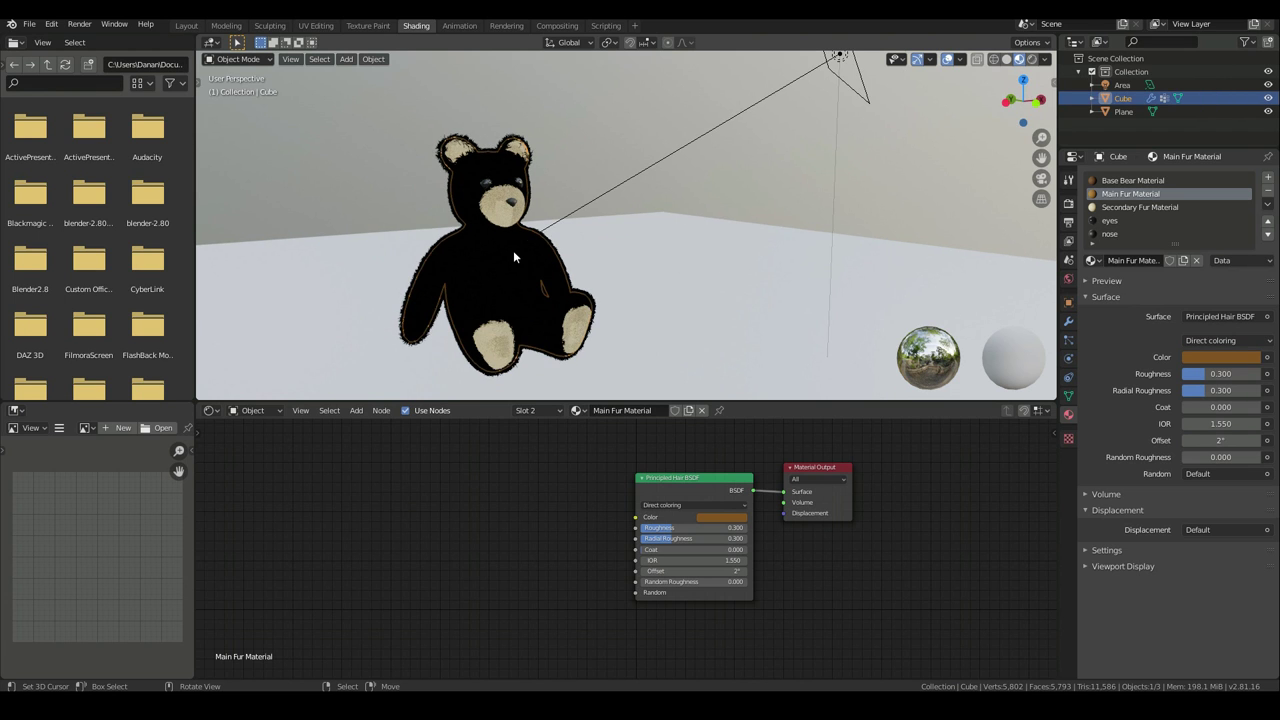
{"action": "mouse_move", "coordinate": [334, 257]}
{"action": "middle_mouse_down"}
{"action": "mouse_move", "coordinate": [386, 274]}
{"action": "mouse_move", "coordinate": [358, 262]}
{"action": "middle_mouse_up"}
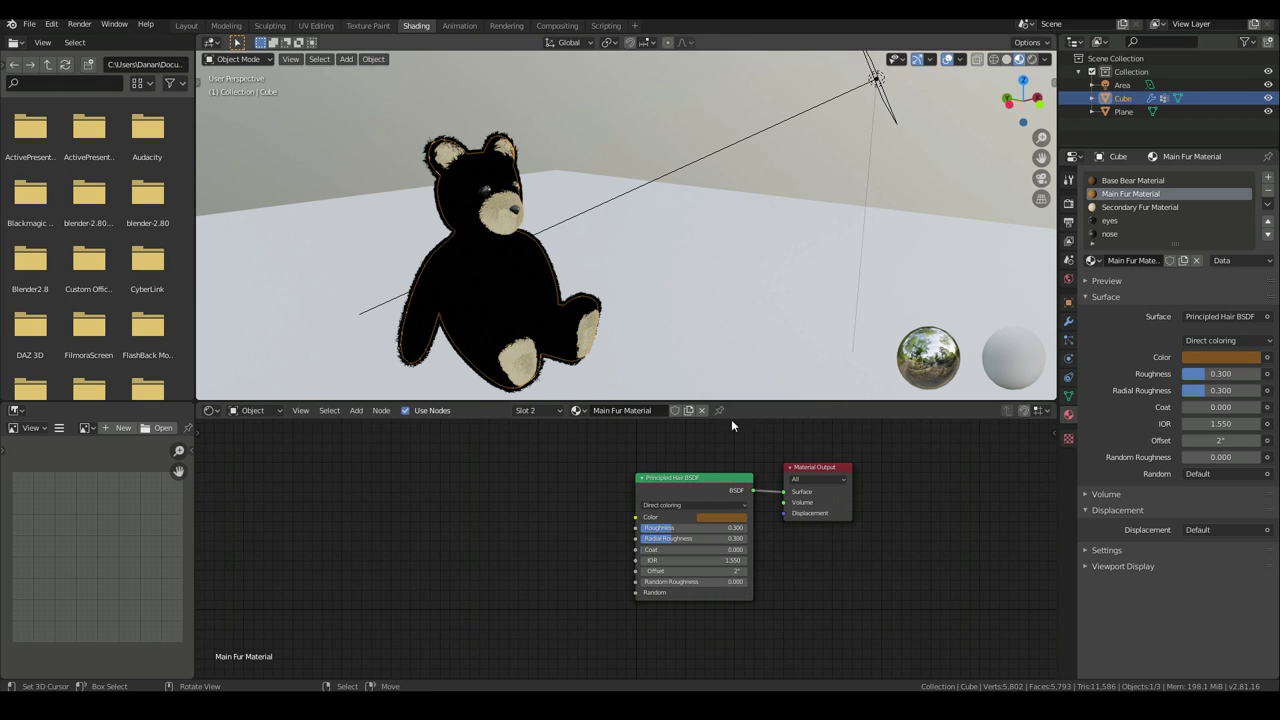
Add a Principled Hair BSDF node to Secondary Fur Material and copy the Principled BSDF's cream base color to it
{"action": "left_click", "coordinate": [1139, 209]}
{"action": "left_click_drag", "start_coordinate": [745, 506], "coordinate": [428, 508]}
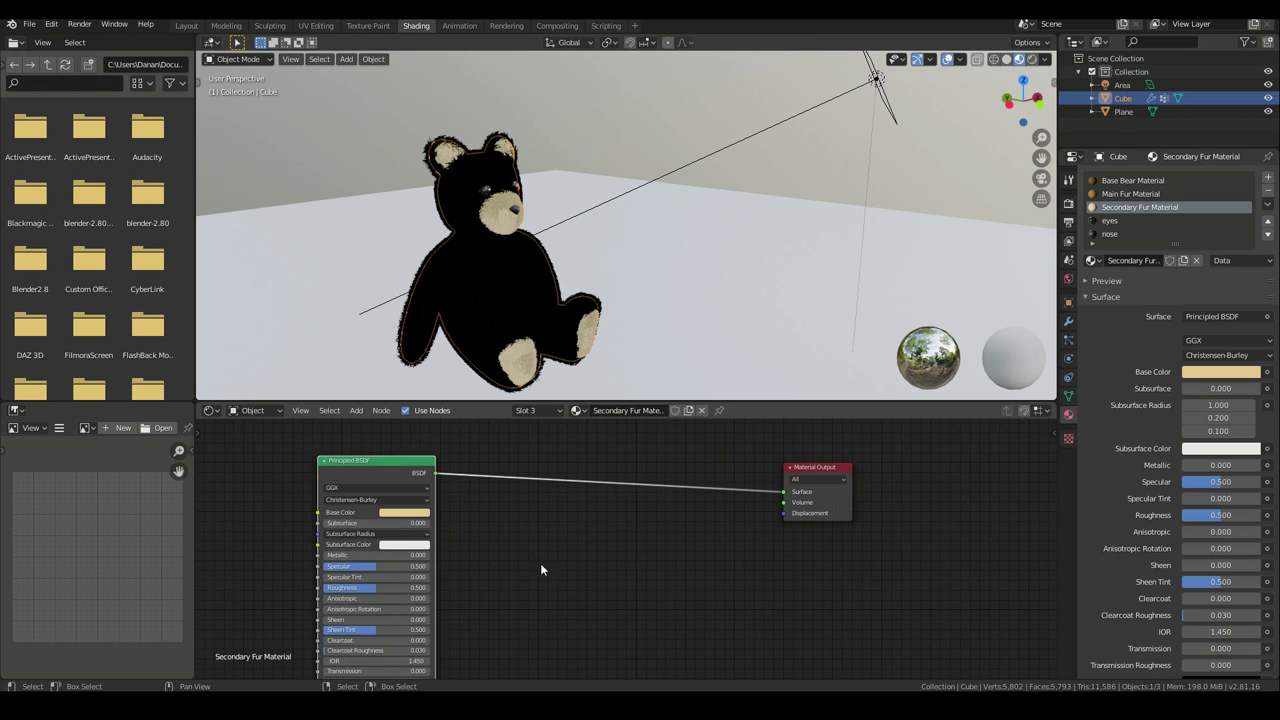
{"action": "key", "text": "shift+a"}
{"action": "mouse_move", "coordinate": [515, 584]}
{"action": "left_click", "coordinate": [630, 465]}
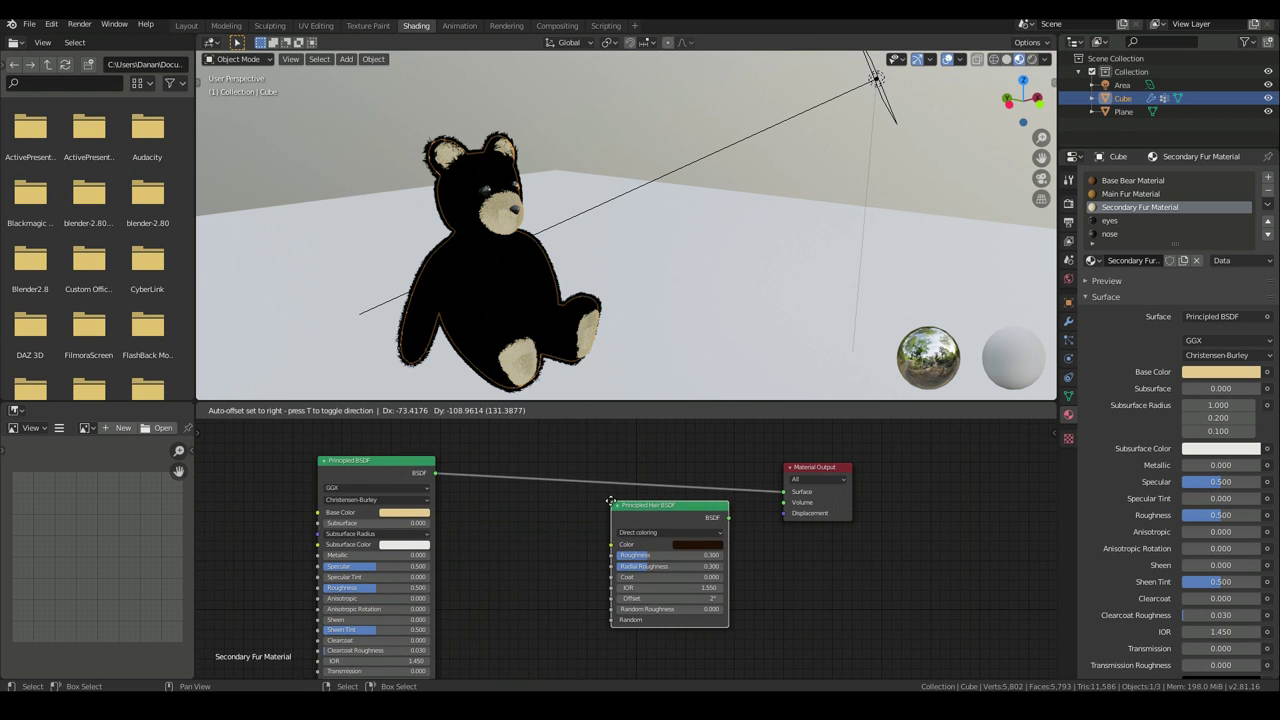
{"action": "left_click", "coordinate": [610, 500]}
{"action": "key", "text": "ctrl+c"}
{"action": "key", "text": "ctrl+v"}
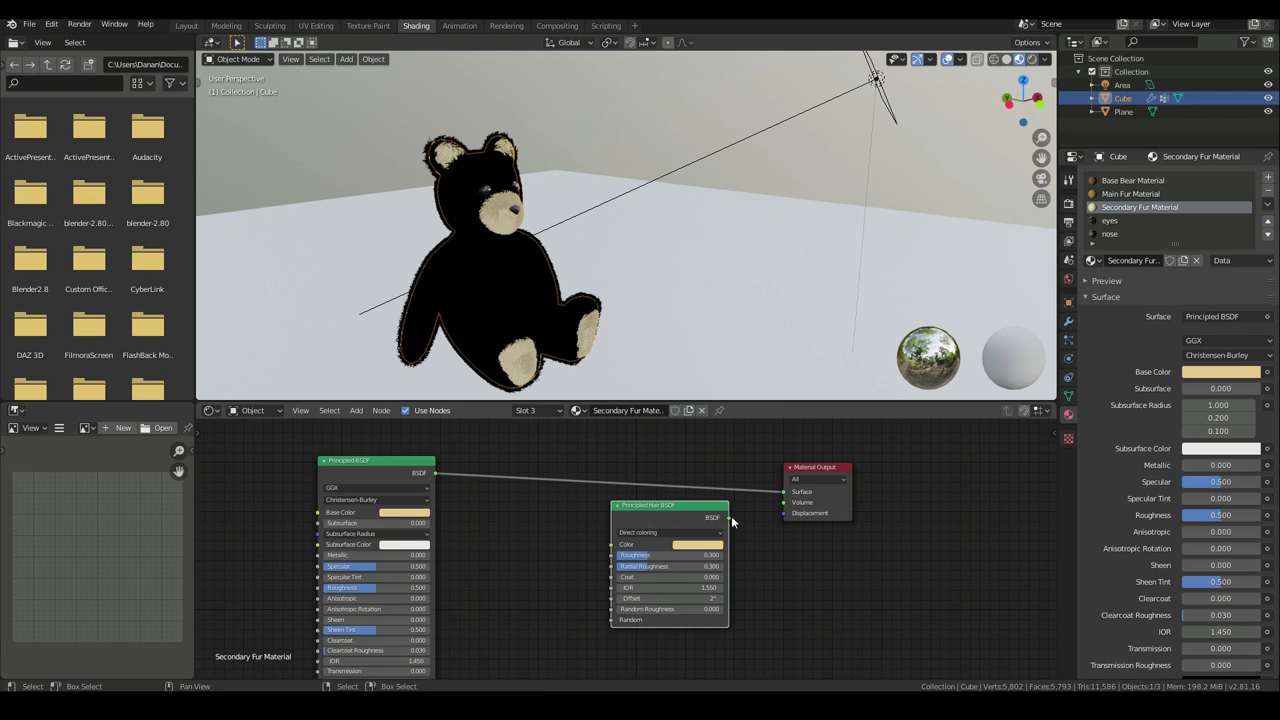
Connect Secondary Fur Material's Principled Hair BSDF to the Material Output surface and delete the disconnected Principled BSDF node
{"action": "left_click_drag", "start_coordinate": [729, 518], "coordinate": [783, 491]}
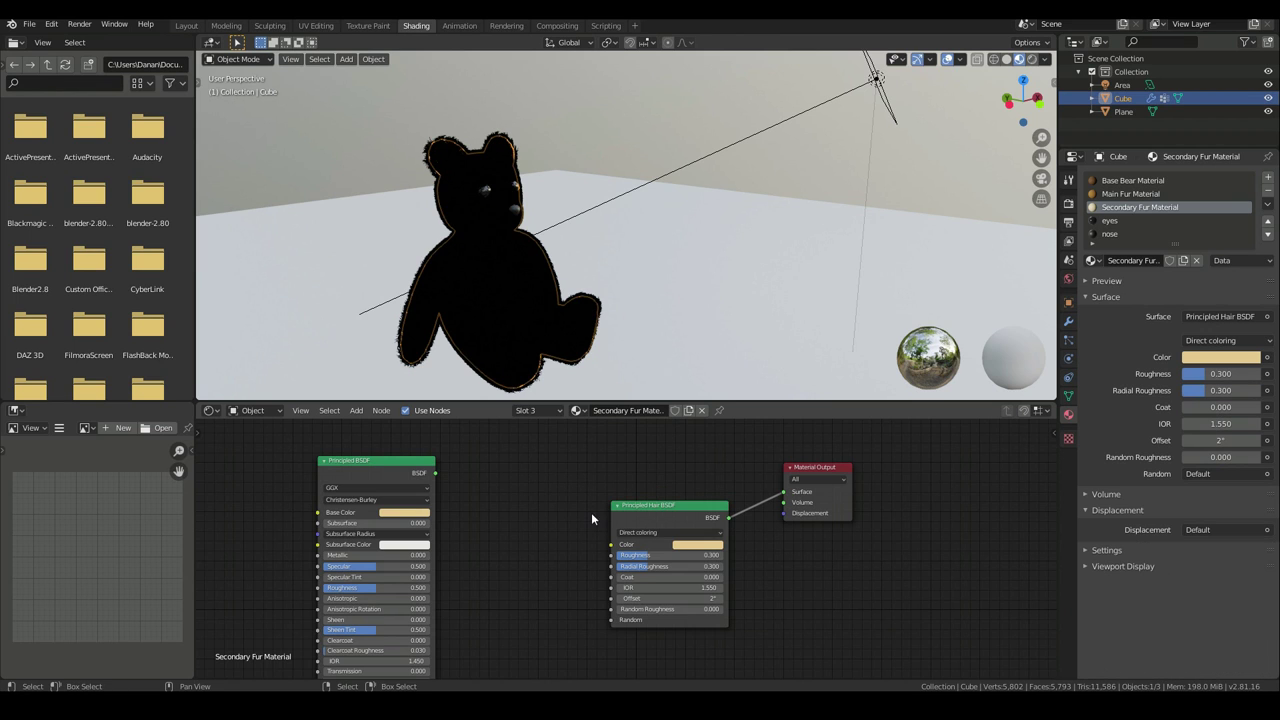
{"action": "left_click", "coordinate": [362, 459]}
{"action": "key", "text": "x"}
{"action": "left_click_drag", "start_coordinate": [659, 503], "coordinate": [628, 485]}
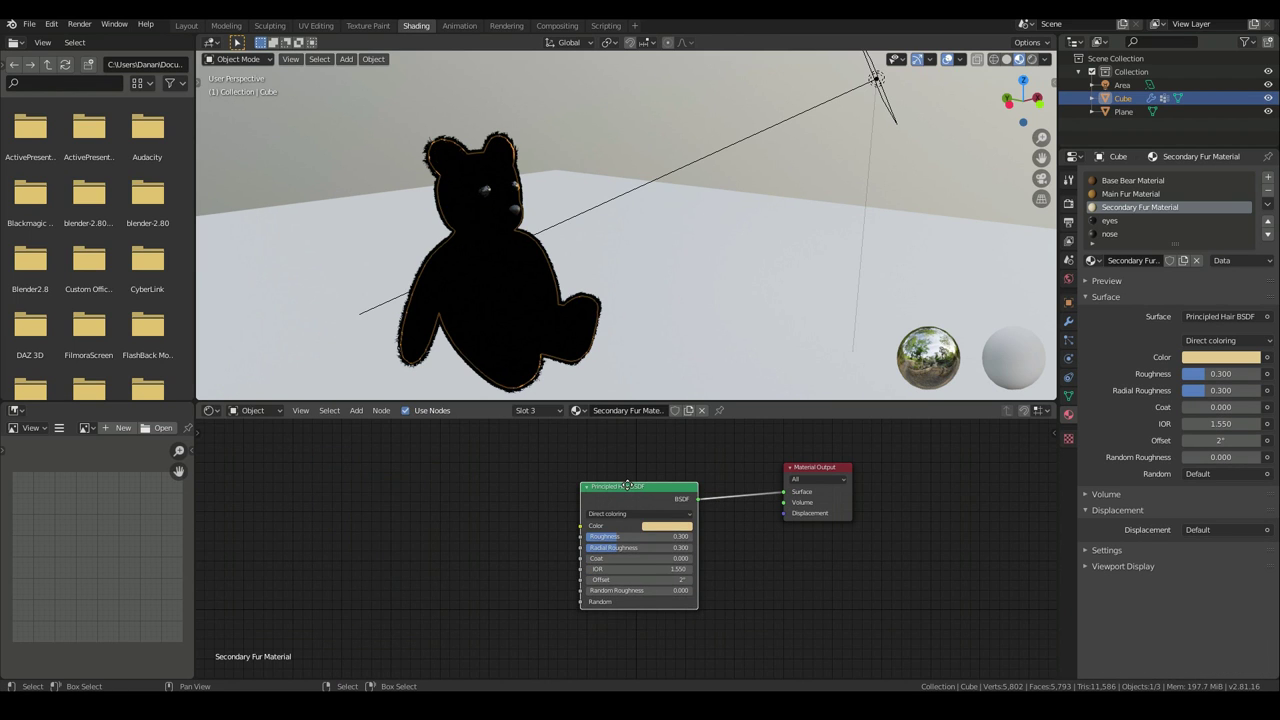
In the Layout workspace, reduce the root radius in SecondaryFur's Hair Shape settings
{"action": "left_click", "coordinate": [186, 25]}
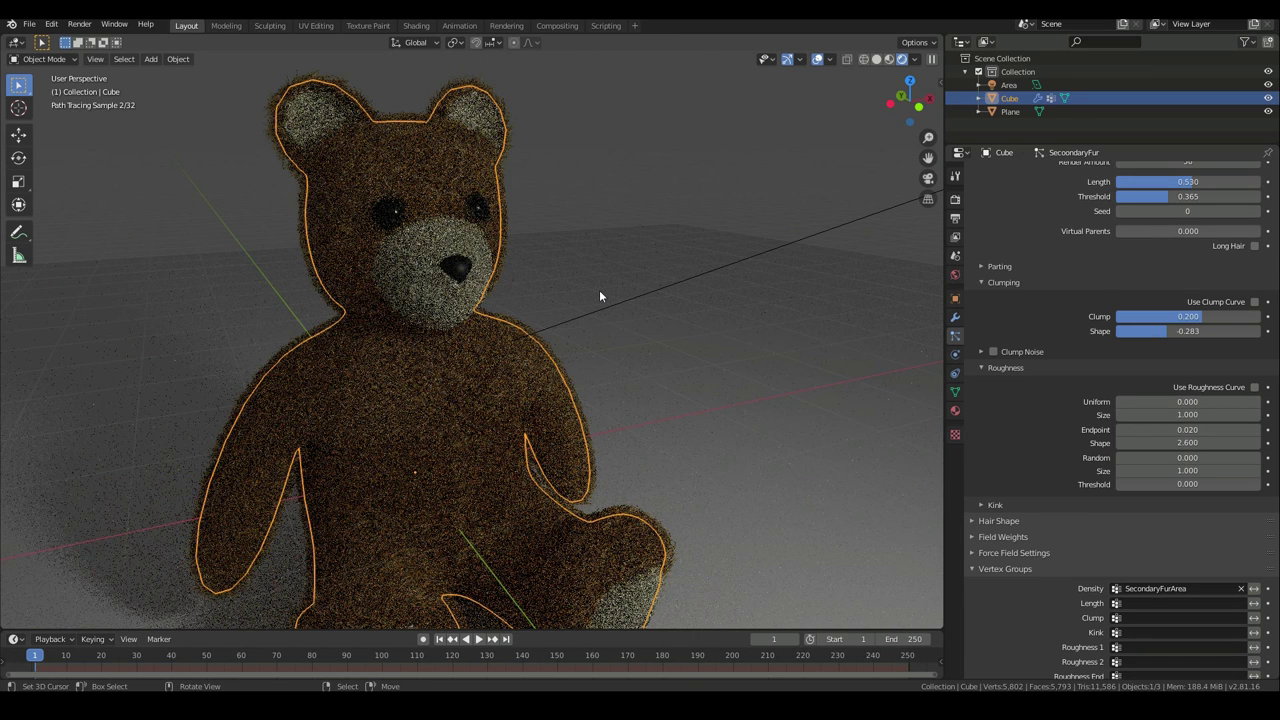
{"action": "scroll", "coordinate": [1066, 548], "scroll_direction": "down", "scroll_amount": 2}
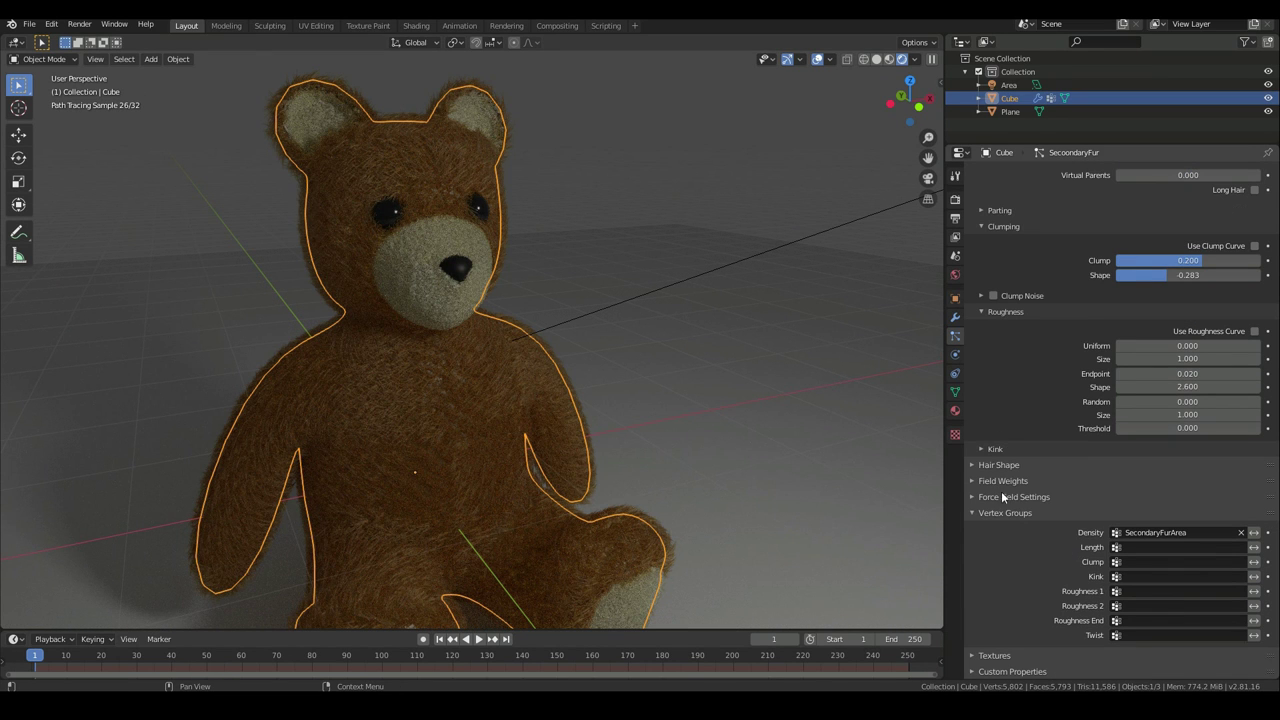
{"action": "left_click", "coordinate": [1006, 465]}
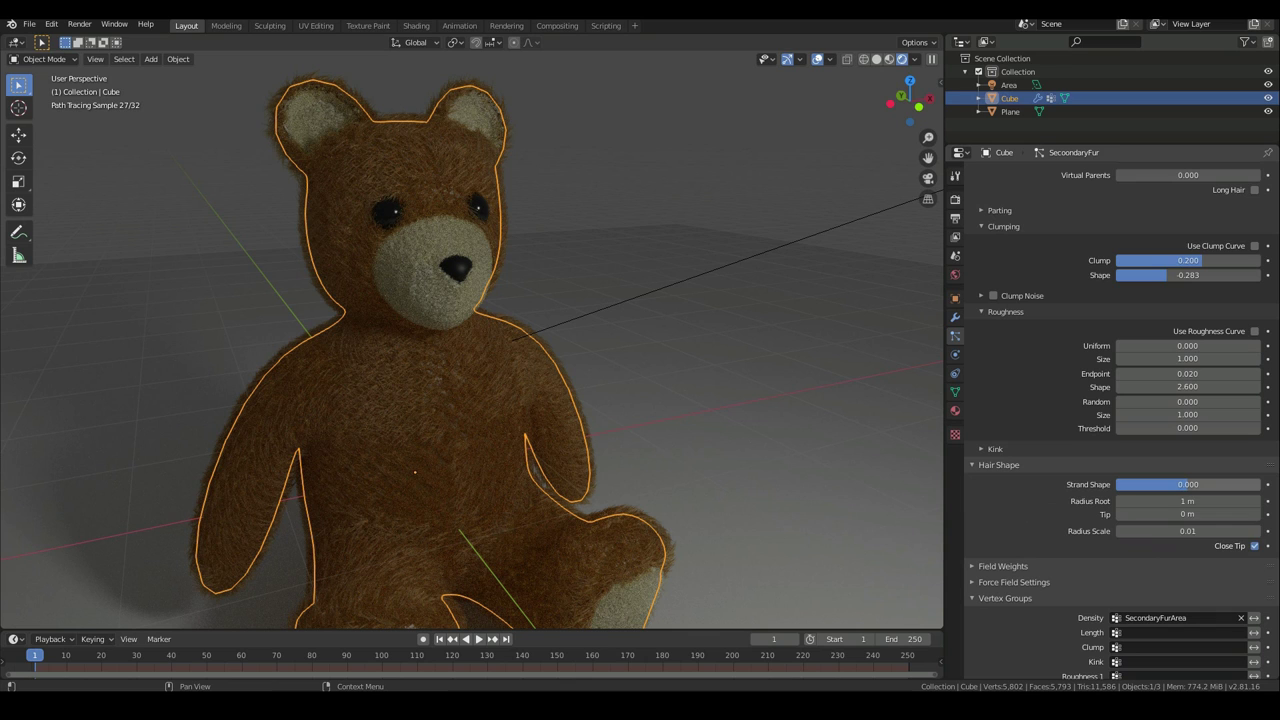
{"action": "left_click", "coordinate": [1182, 500]}
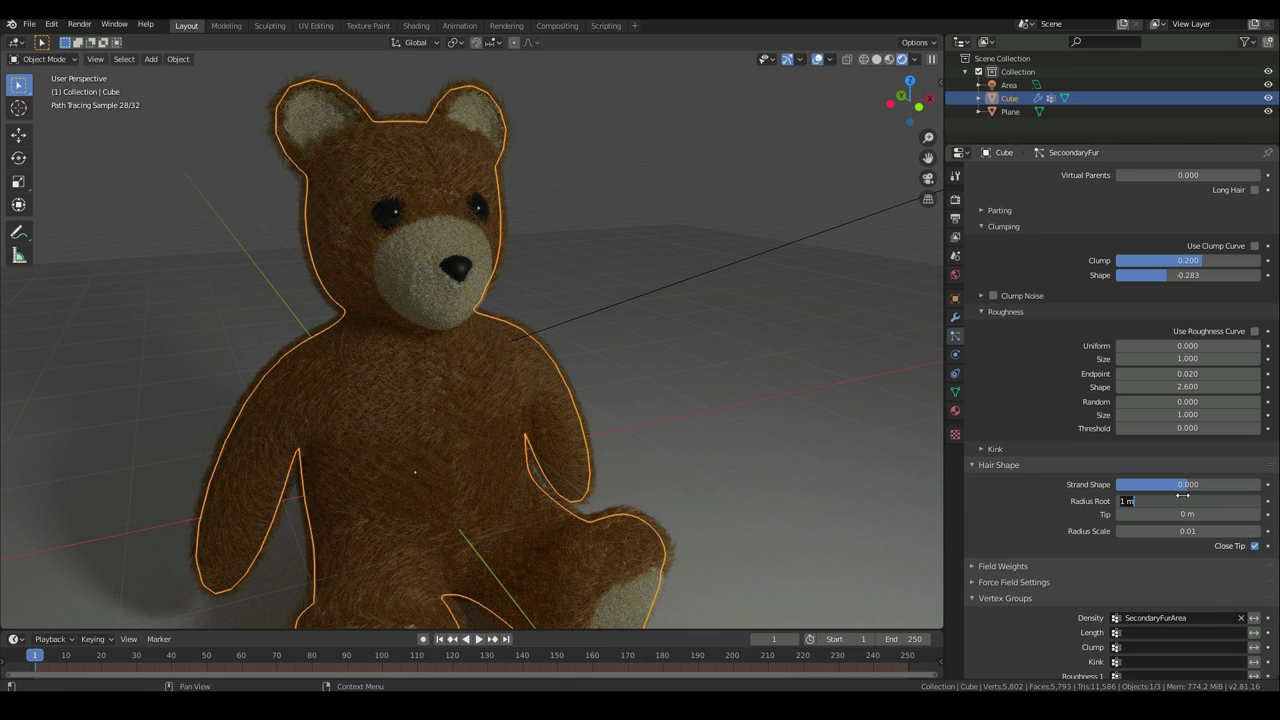
{"action": "type", "text": "0."}
{"action": "key", "text": "Return"}
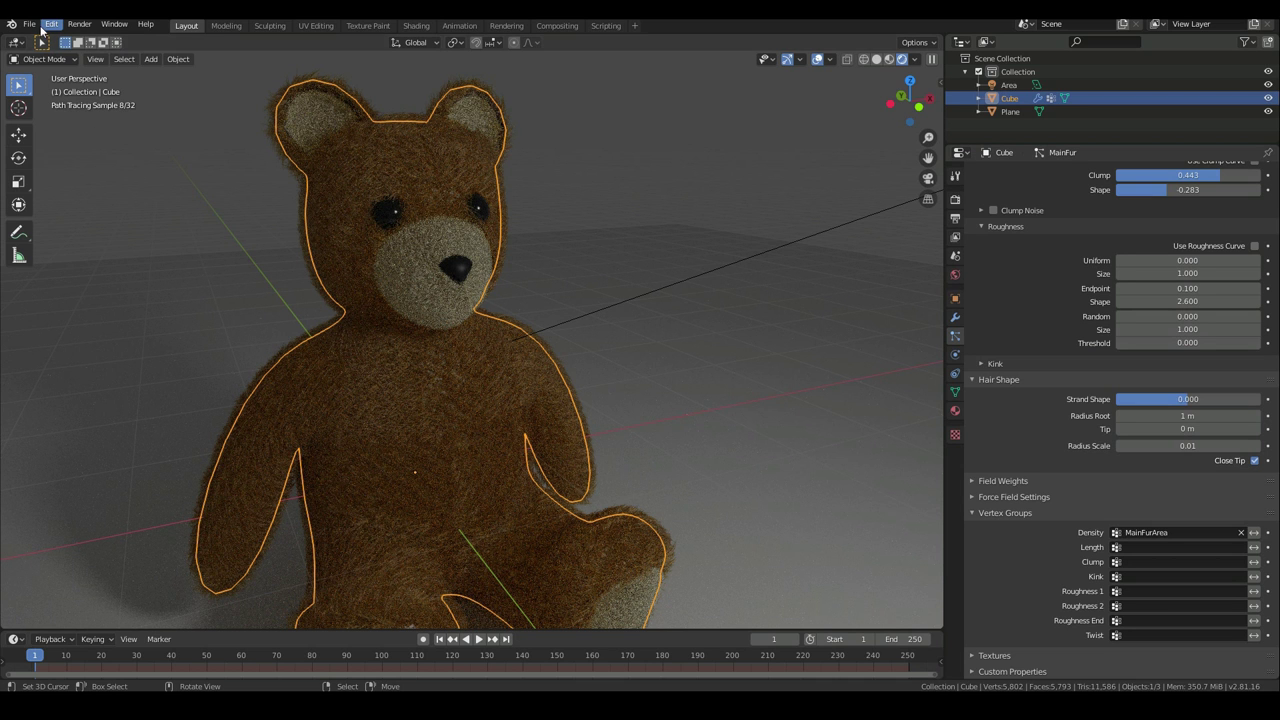
Save the project file and switch the viewport to solid shading with the whole scene in view
{"action": "left_click", "coordinate": [31, 24]}
{"action": "left_click", "coordinate": [46, 114]}
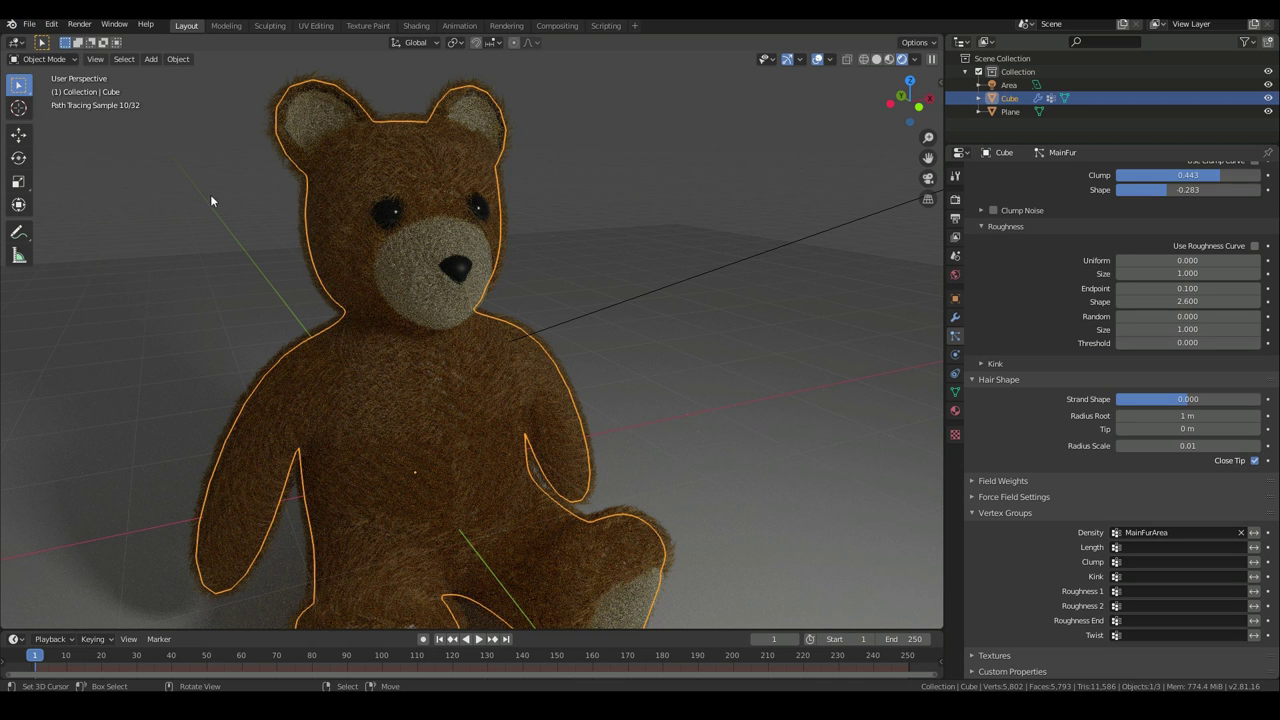
{"action": "scroll", "coordinate": [242, 206], "scroll_direction": "down", "scroll_amount": 1}
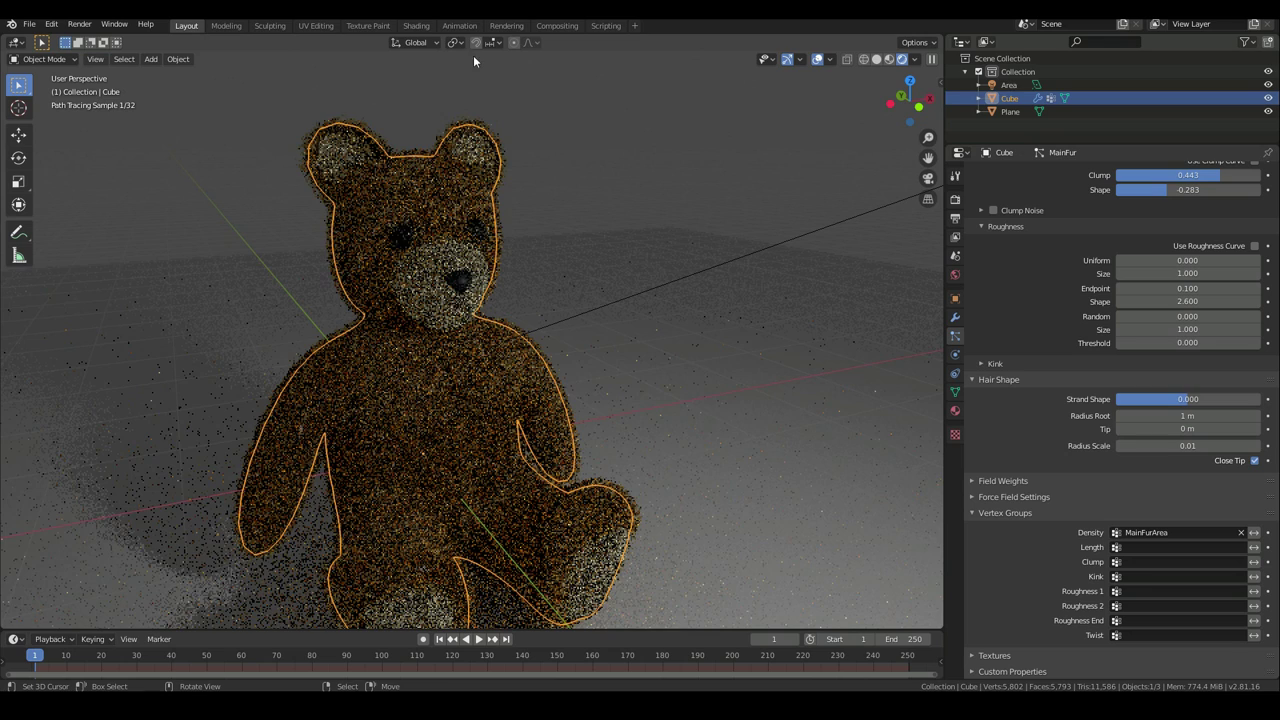
{"action": "left_click", "coordinate": [876, 59]}
{"action": "scroll", "coordinate": [441, 331], "scroll_direction": "down", "scroll_amount": 8}
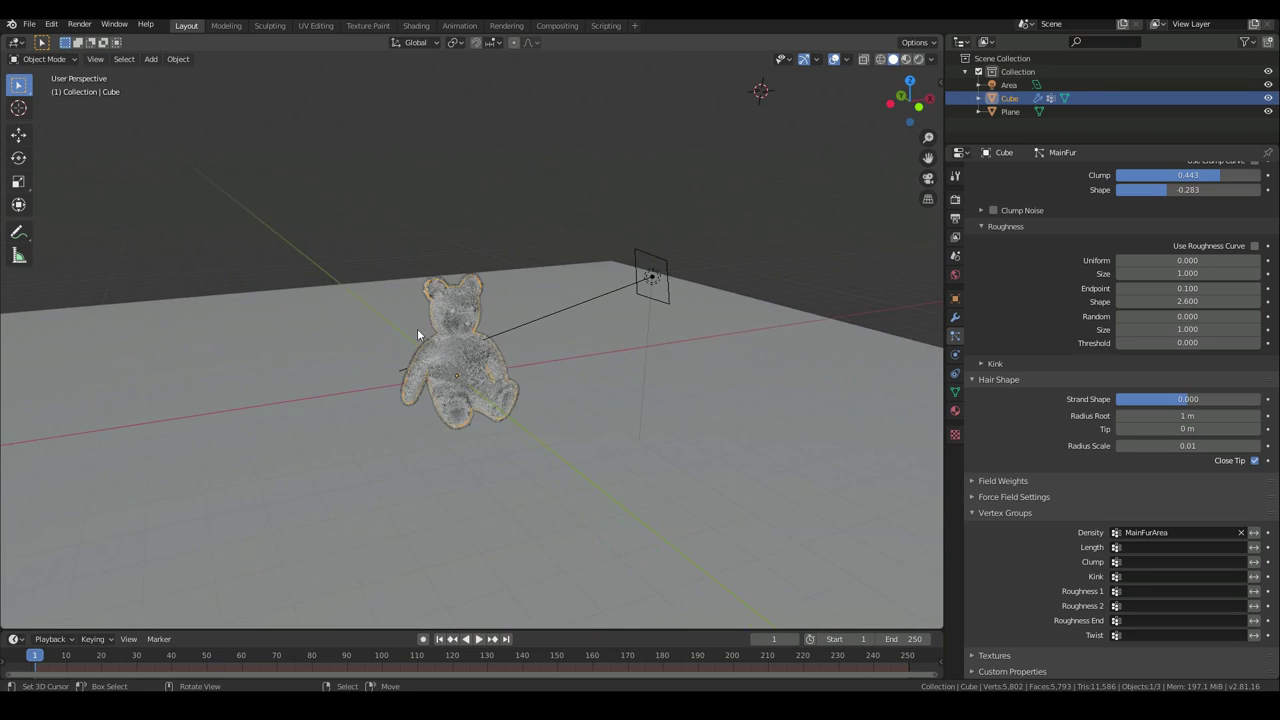
Duplicate the area light, place the copy on the other side of the bear and rotate it toward the bear
{"action": "middle_click_drag", "start_coordinate": [417, 331], "coordinate": [699, 297]}
{"action": "left_click", "coordinate": [686, 283]}
{"action": "middle_click_drag", "start_coordinate": [619, 292], "coordinate": [586, 240]}
{"action": "key", "text": "shift+d"}
{"action": "left_click", "coordinate": [698, 424]}
{"action": "key", "text": "r"}
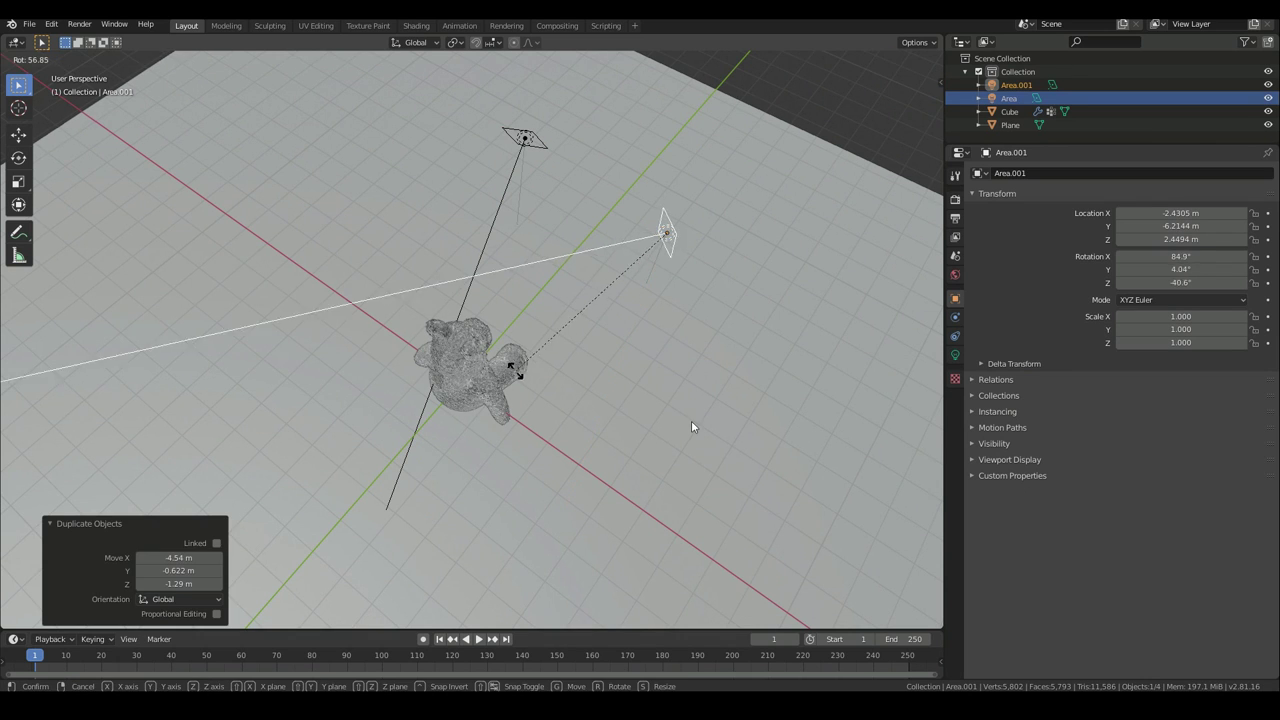
{"action": "left_click", "coordinate": [694, 428]}
Position the second area light at about X -5.2, Y -4.3, Z 2.3 m, aim it at the bear and tint it pale blue
{"action": "key", "text": "g"}
{"action": "left_click", "coordinate": [817, 417]}
{"action": "middle_click_drag", "start_coordinate": [817, 417], "coordinate": [802, 395]}
{"action": "key", "text": "g"}
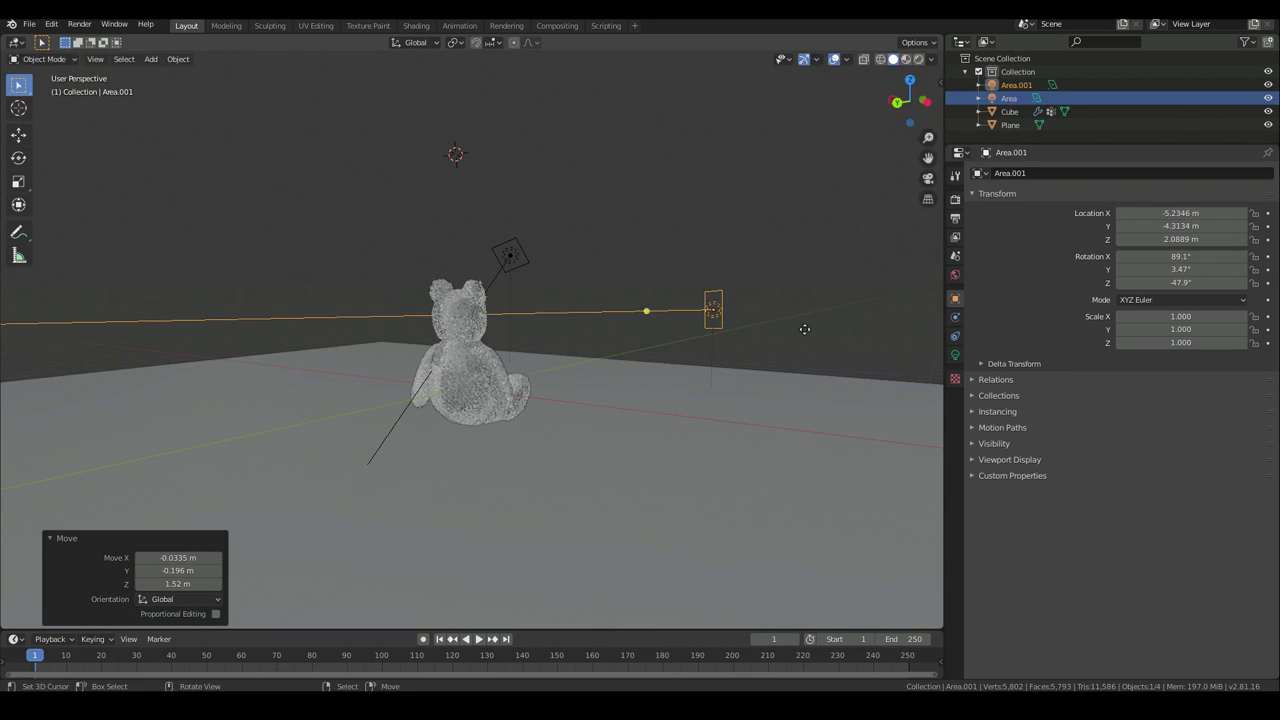
{"action": "left_click", "coordinate": [810, 325]}
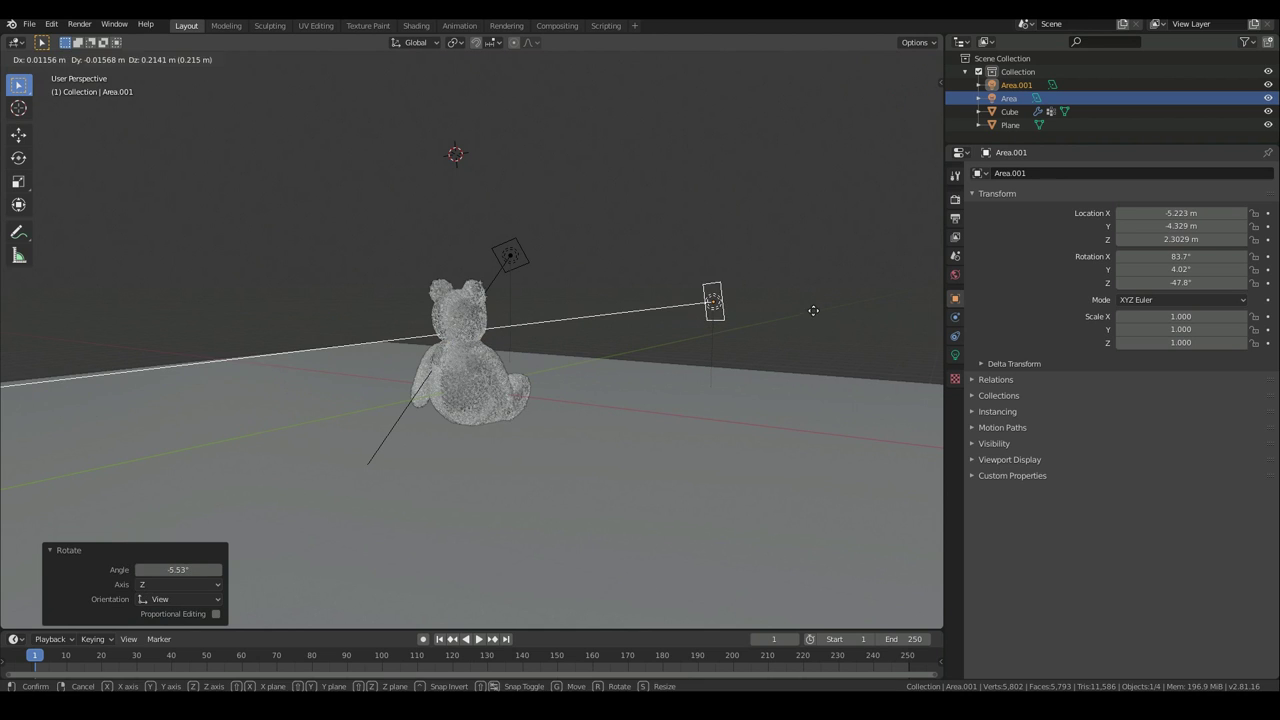
{"action": "left_click", "coordinate": [955, 355]}
{"action": "left_click", "coordinate": [1186, 247]}
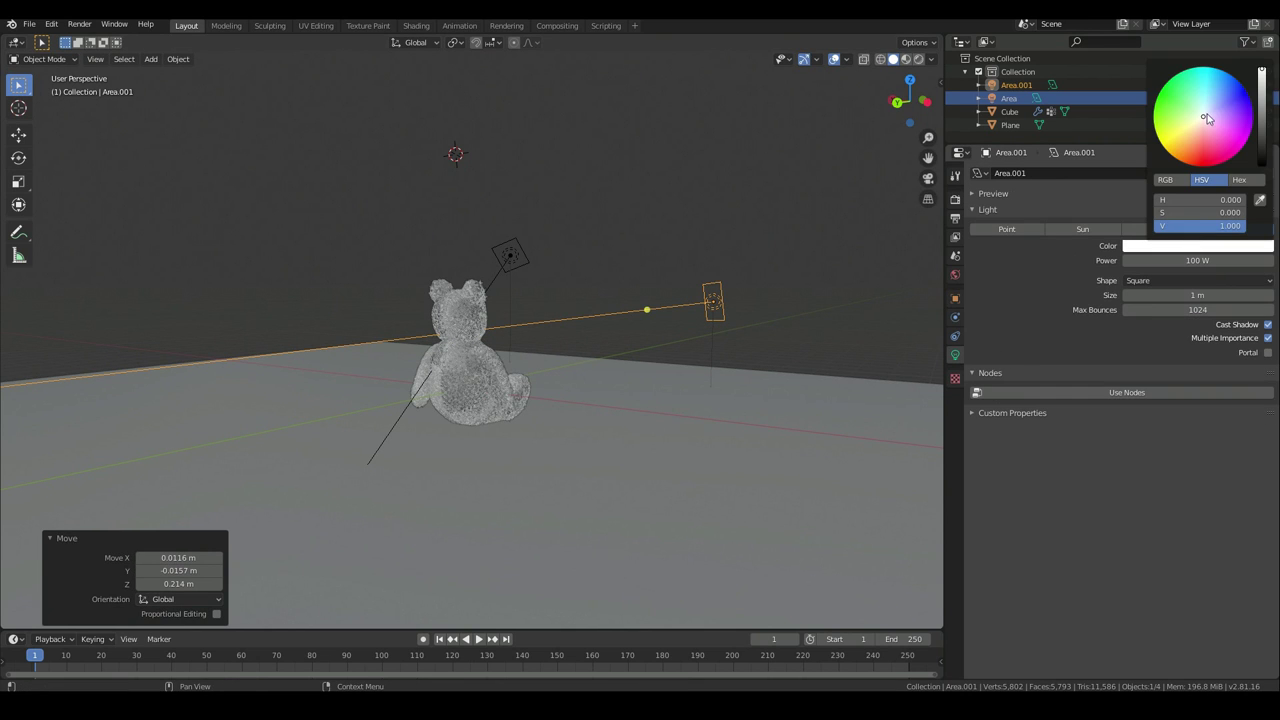
Duplicate the pale blue area light, place the copy behind the bear and rotate it about 151° to face the bear
{"action": "middle_click_drag", "start_coordinate": [755, 334], "coordinate": [712, 413]}
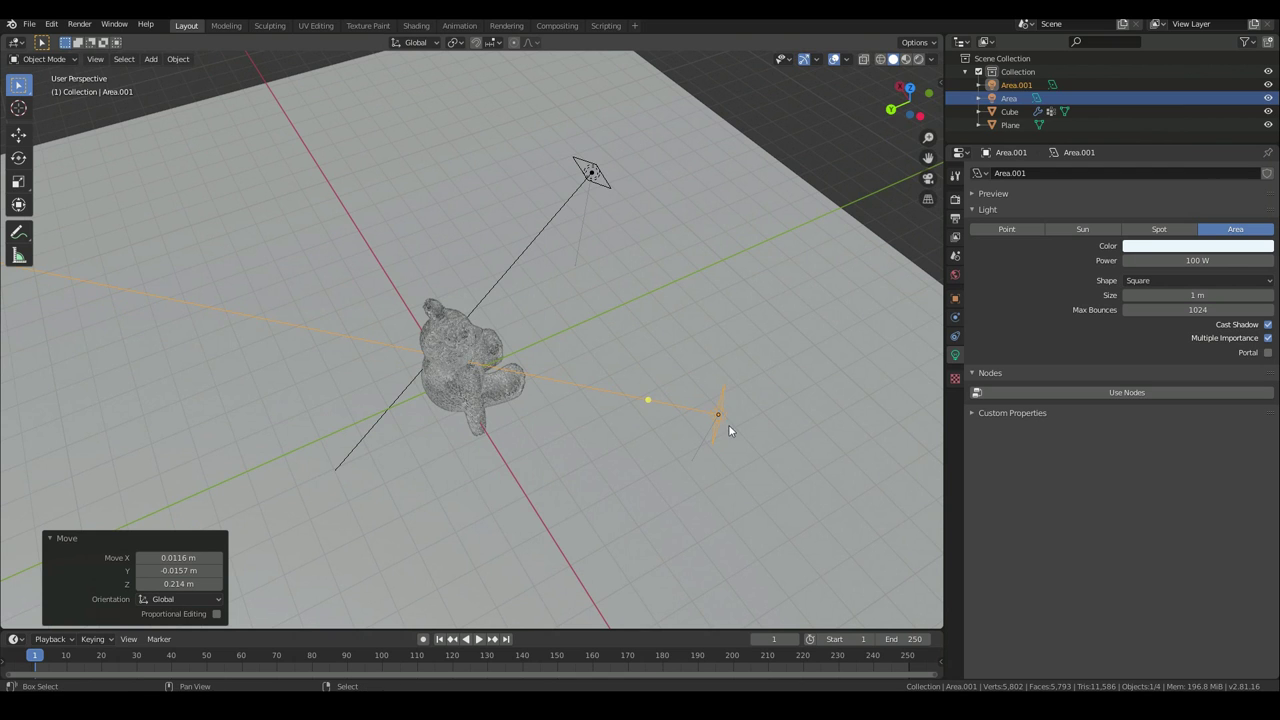
{"action": "key", "text": "shift+d"}
{"action": "left_click", "coordinate": [262, 405]}
{"action": "key", "text": "r"}
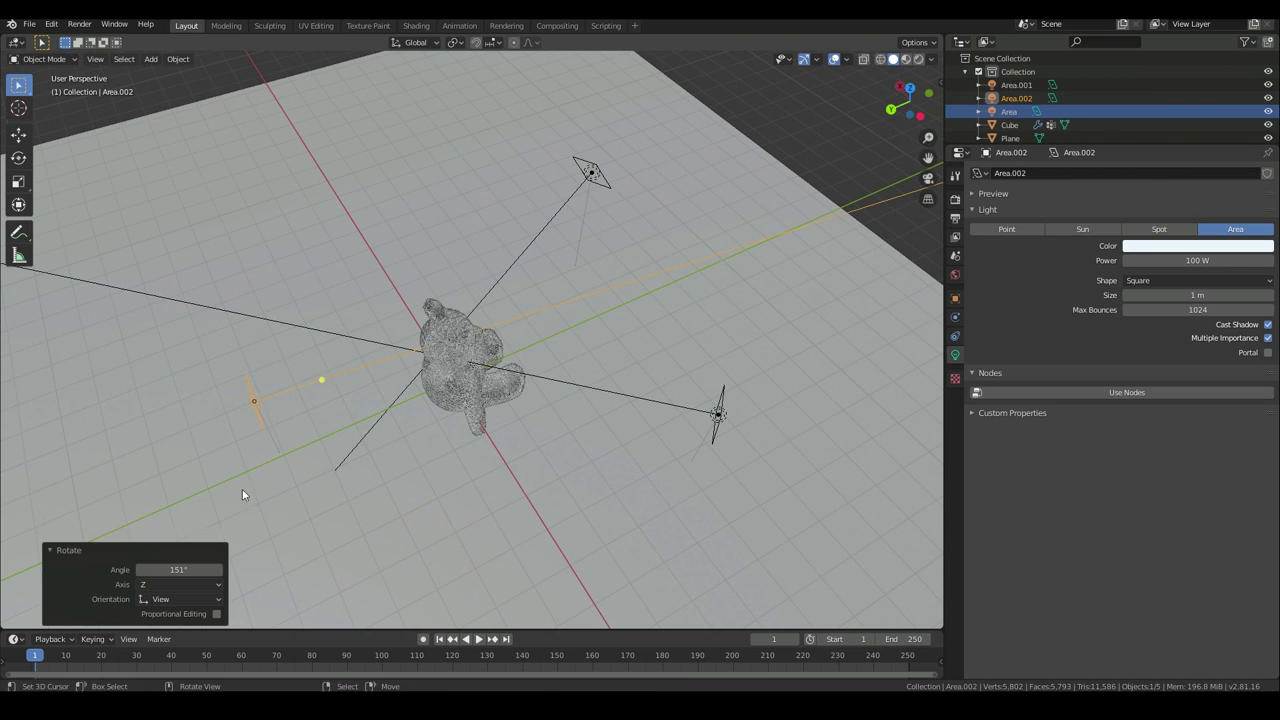
{"action": "left_click", "coordinate": [243, 489]}
Set the back light's power to 300 W and its color to a warm peach, about hue 0.078 and saturation 0.227
{"action": "middle_click_drag", "start_coordinate": [243, 489], "coordinate": [263, 407]}
{"action": "left_click", "coordinate": [1180, 258]}
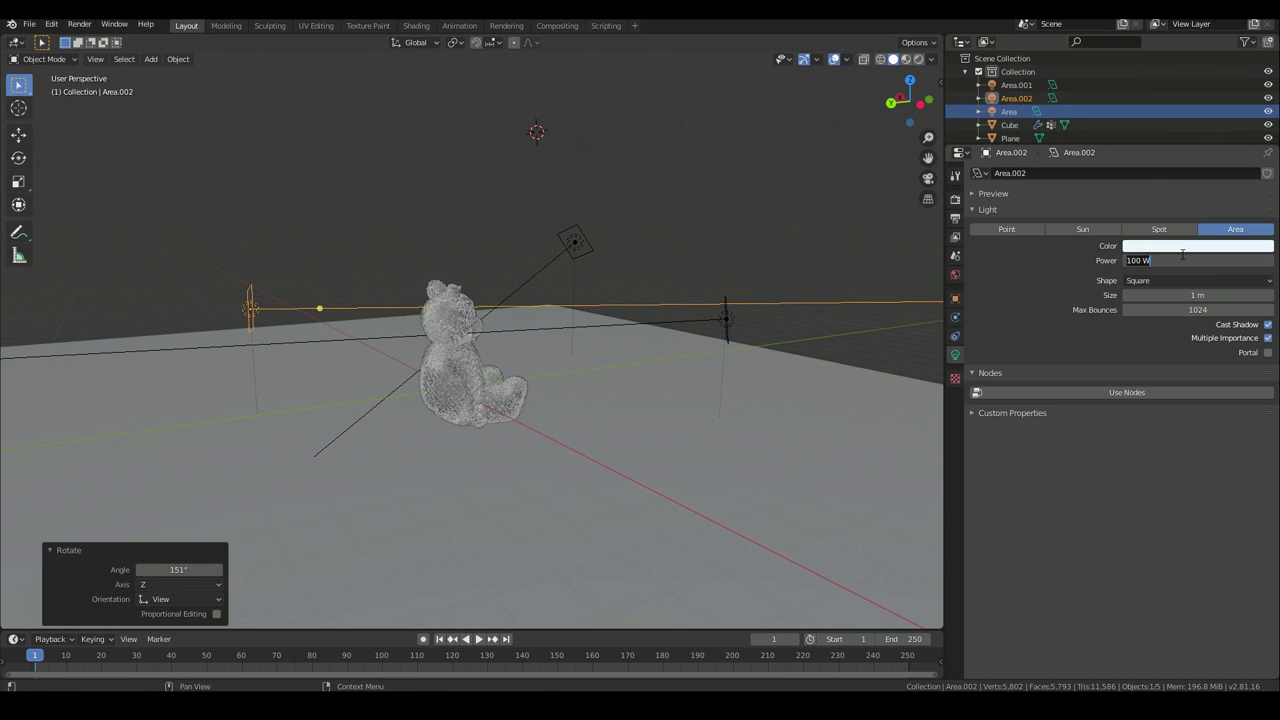
{"action": "type", "text": "300"}
{"action": "key", "text": "Return"}
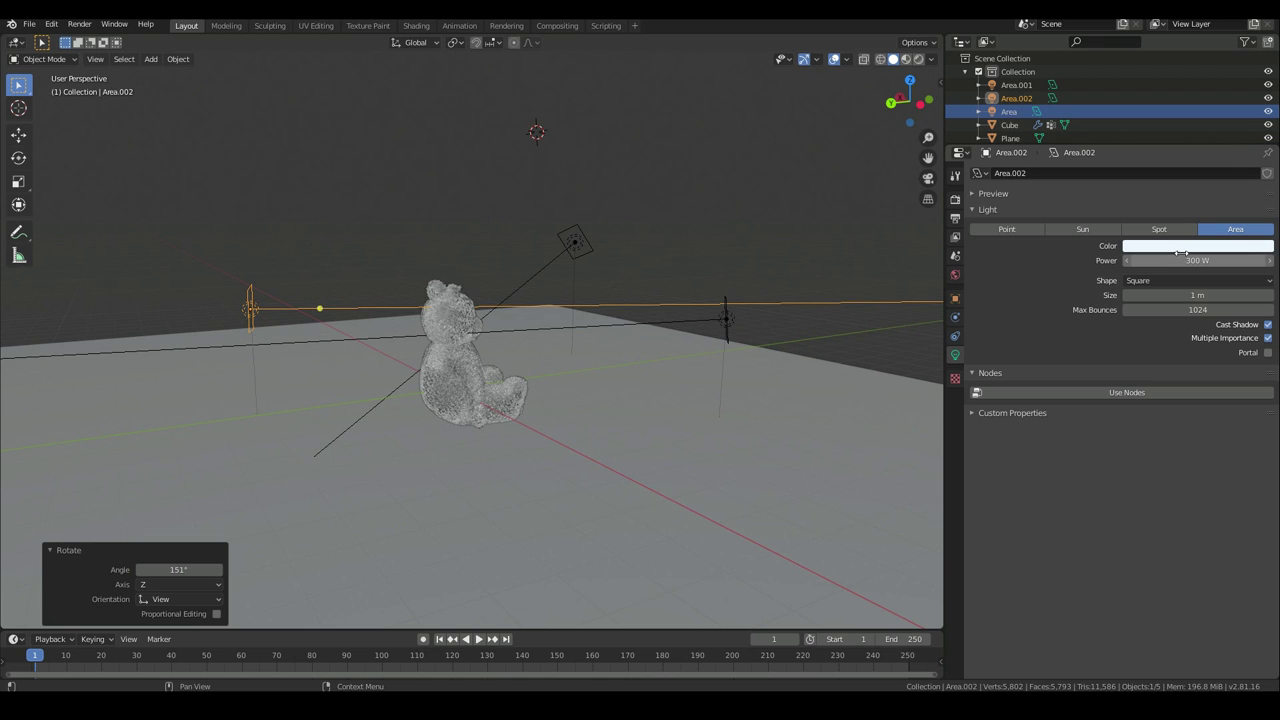
{"action": "left_click", "coordinate": [1176, 247]}
{"action": "left_click", "coordinate": [1209, 131]}
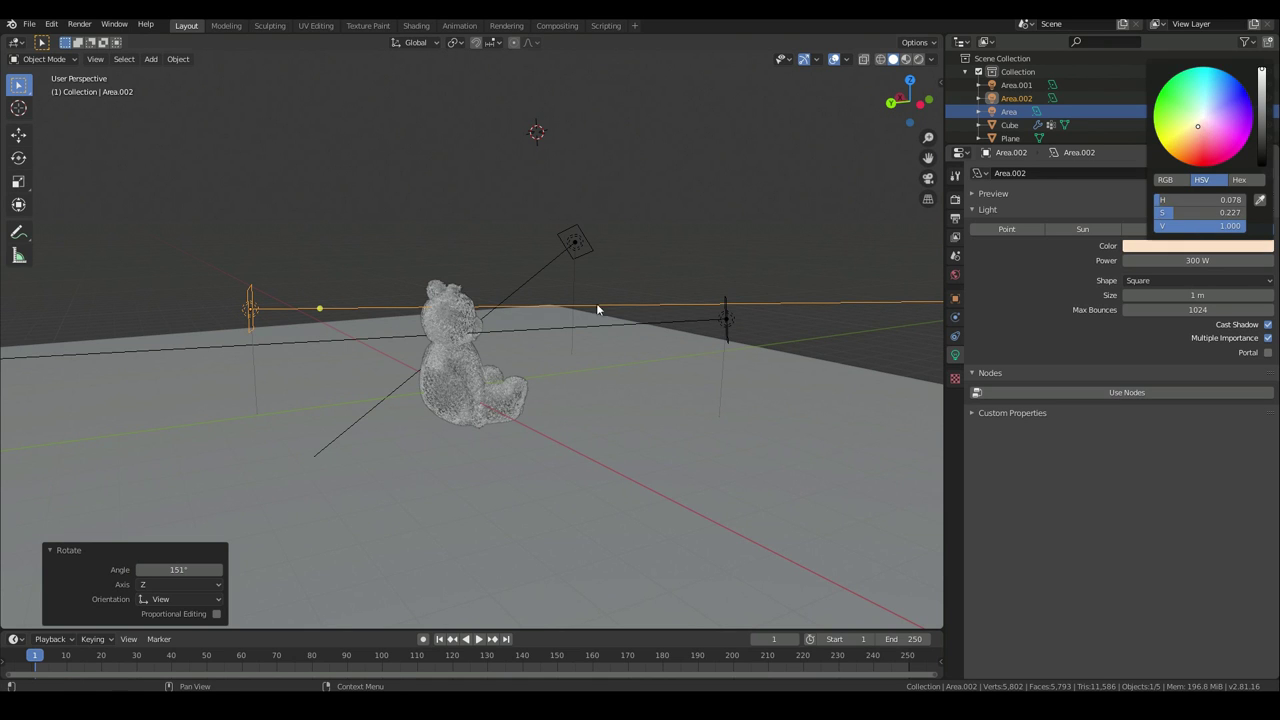
Add a camera to the scene and move it in front of the bear at head height
{"action": "middle_click_drag", "start_coordinate": [366, 394], "coordinate": [617, 366]}
{"action": "middle_click_drag", "start_coordinate": [658, 306], "coordinate": [449, 376]}
{"action": "key", "text": "shift+a"}
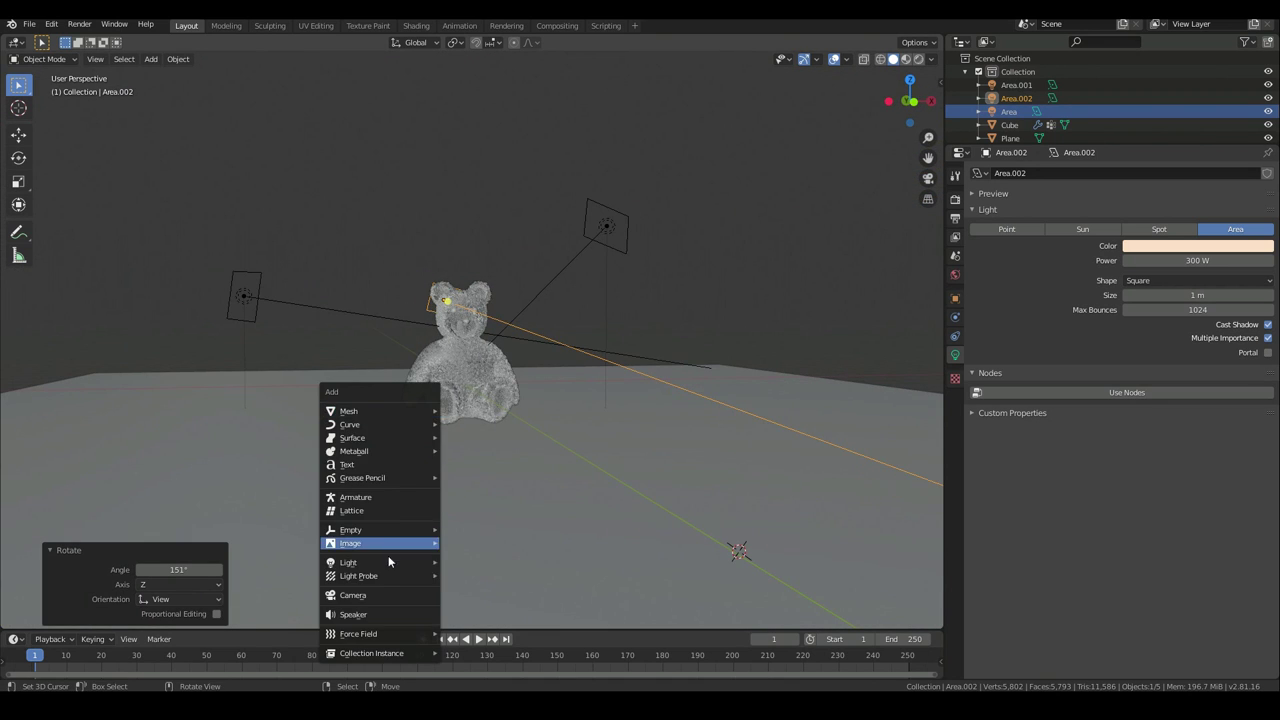
{"action": "left_click", "coordinate": [382, 595]}
{"action": "key", "text": "g"}
{"action": "left_click", "coordinate": [351, 277]}
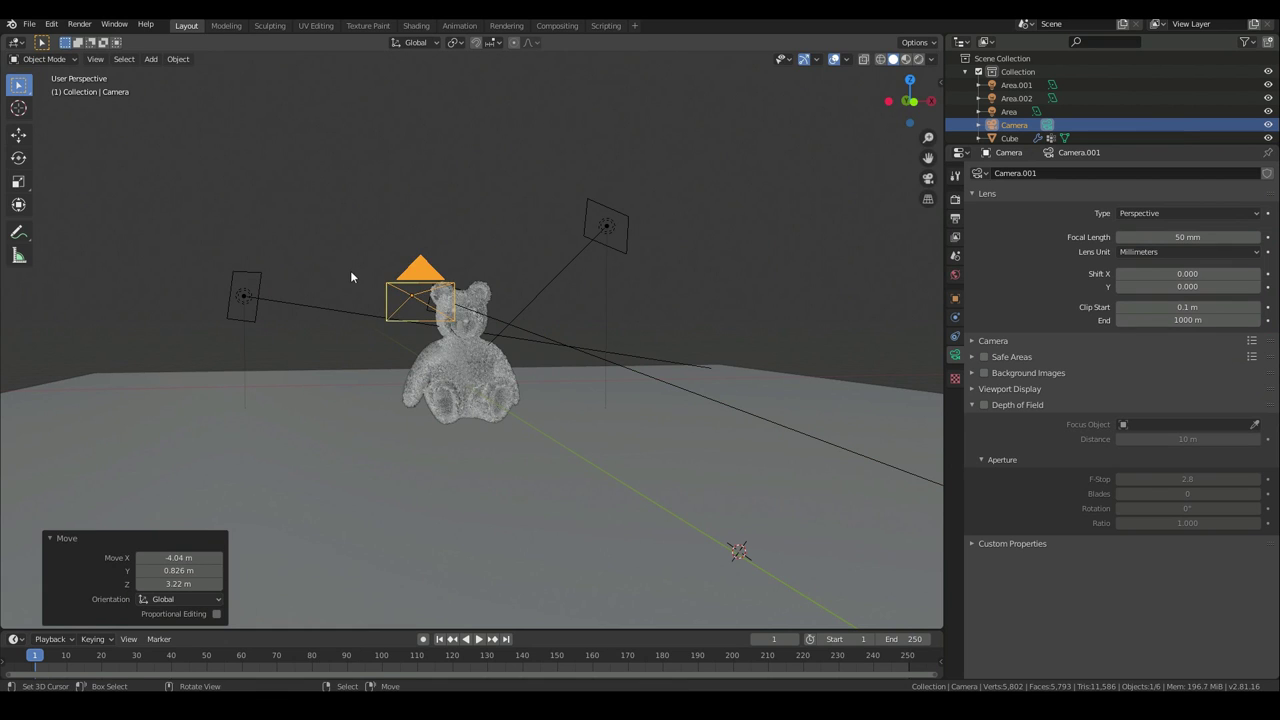
Look through the new camera, then move it and rotate it about -6.6° around Z to frame the whole seated bear
{"action": "key", "text": "ctrl+KP_0"}
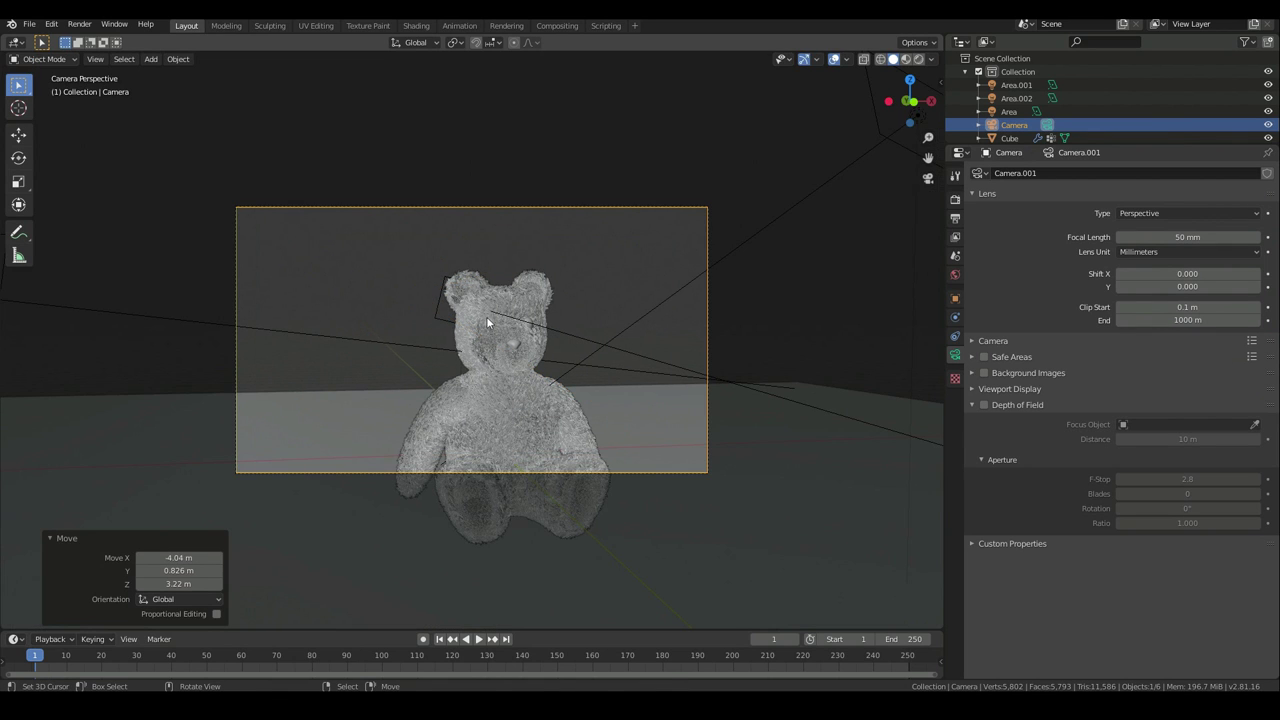
{"action": "key", "text": "g"}
{"action": "left_click", "coordinate": [809, 455]}
{"action": "key", "text": "r"}
{"action": "key", "text": "z"}
{"action": "left_click", "coordinate": [792, 484]}
{"action": "key", "text": "g"}
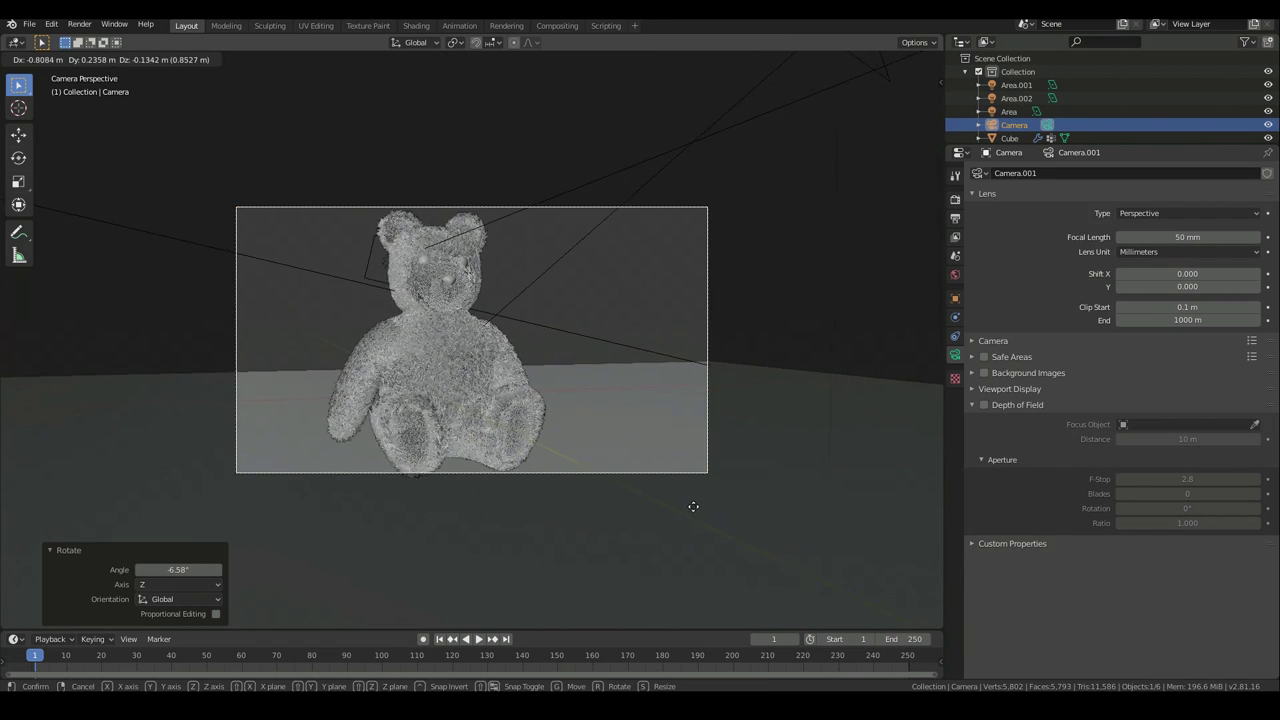
{"action": "left_click", "coordinate": [698, 510]}
{"action": "scroll", "coordinate": [698, 513], "scroll_direction": "up", "scroll_amount": 4}
{"action": "scroll", "coordinate": [698, 510], "scroll_direction": "down", "scroll_amount": 4}
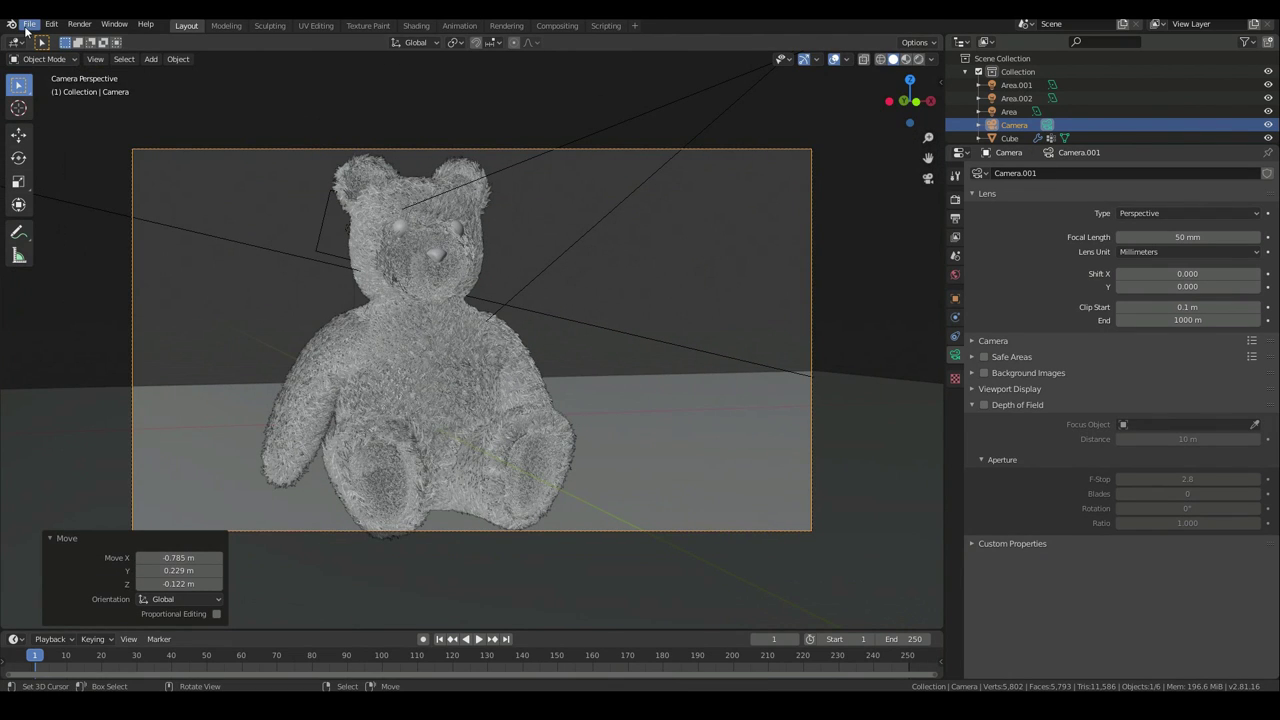
Save the project file and render the camera view as an image
{"action": "left_click", "coordinate": [29, 23]}
{"action": "left_click", "coordinate": [46, 115]}
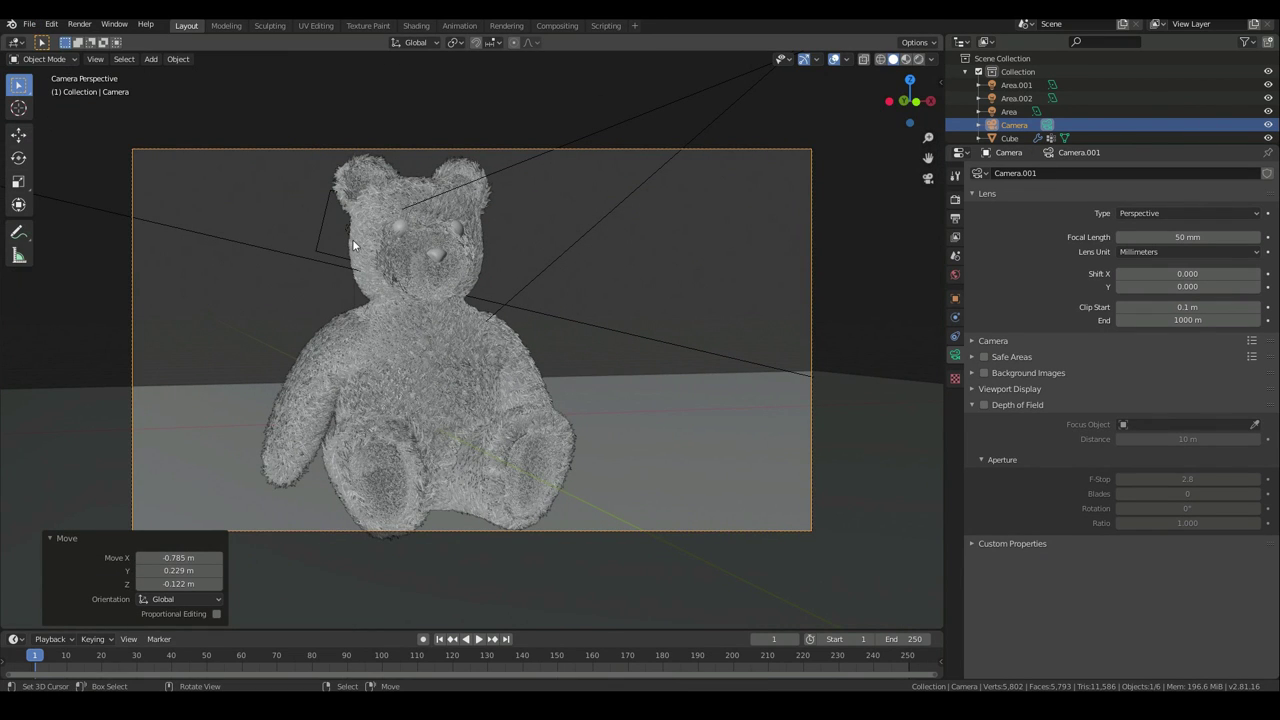
{"action": "key", "text": "F12"}
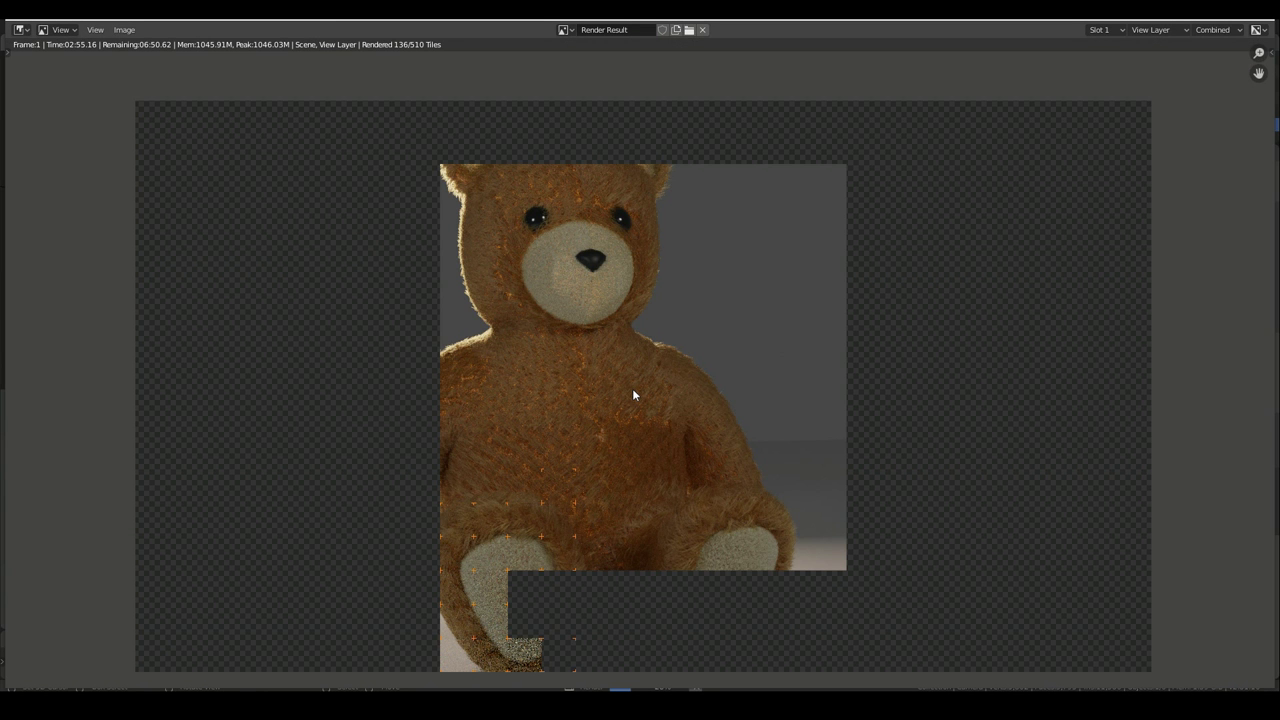
Examine the fur, face and lighting of the bear up close in the ongoing render
{"action": "middle_click_drag", "start_coordinate": [663, 400], "coordinate": [674, 403]}
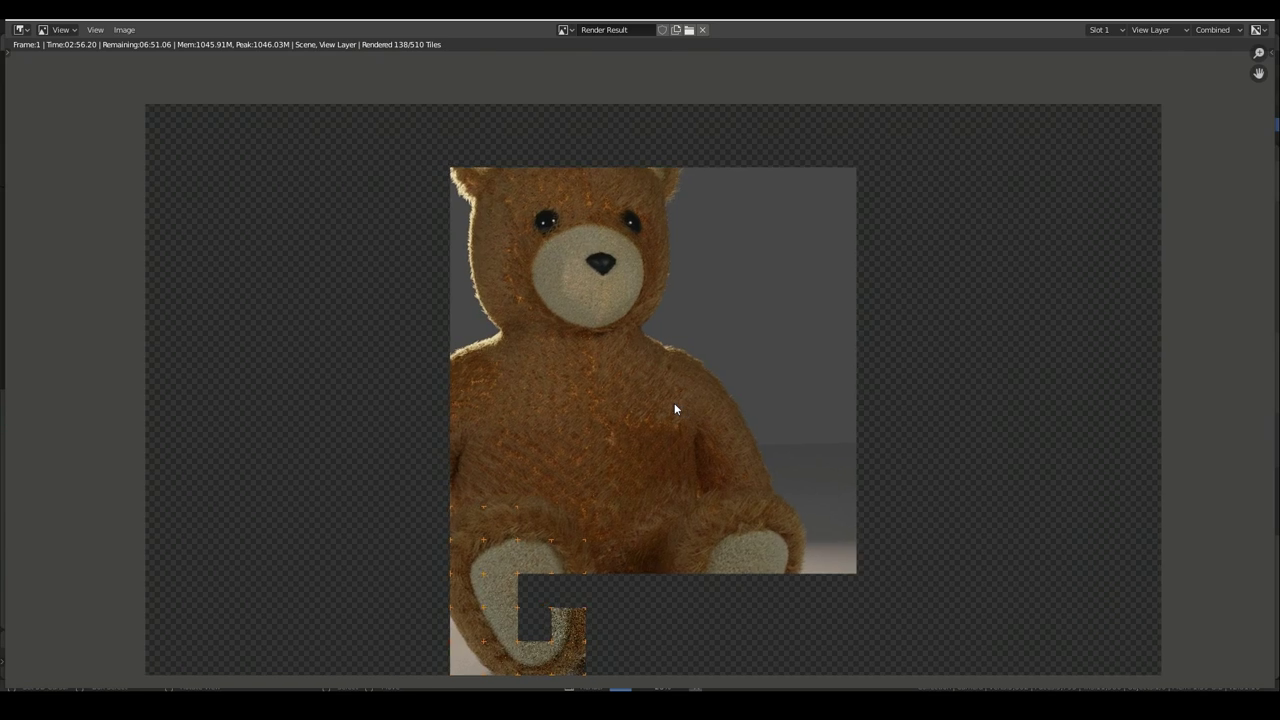
{"action": "scroll", "coordinate": [674, 409], "scroll_direction": "up", "scroll_amount": 3}
{"action": "scroll", "coordinate": [674, 409], "scroll_direction": "down", "scroll_amount": 4}
{"action": "scroll", "coordinate": [674, 409], "scroll_direction": "up", "scroll_amount": 4}
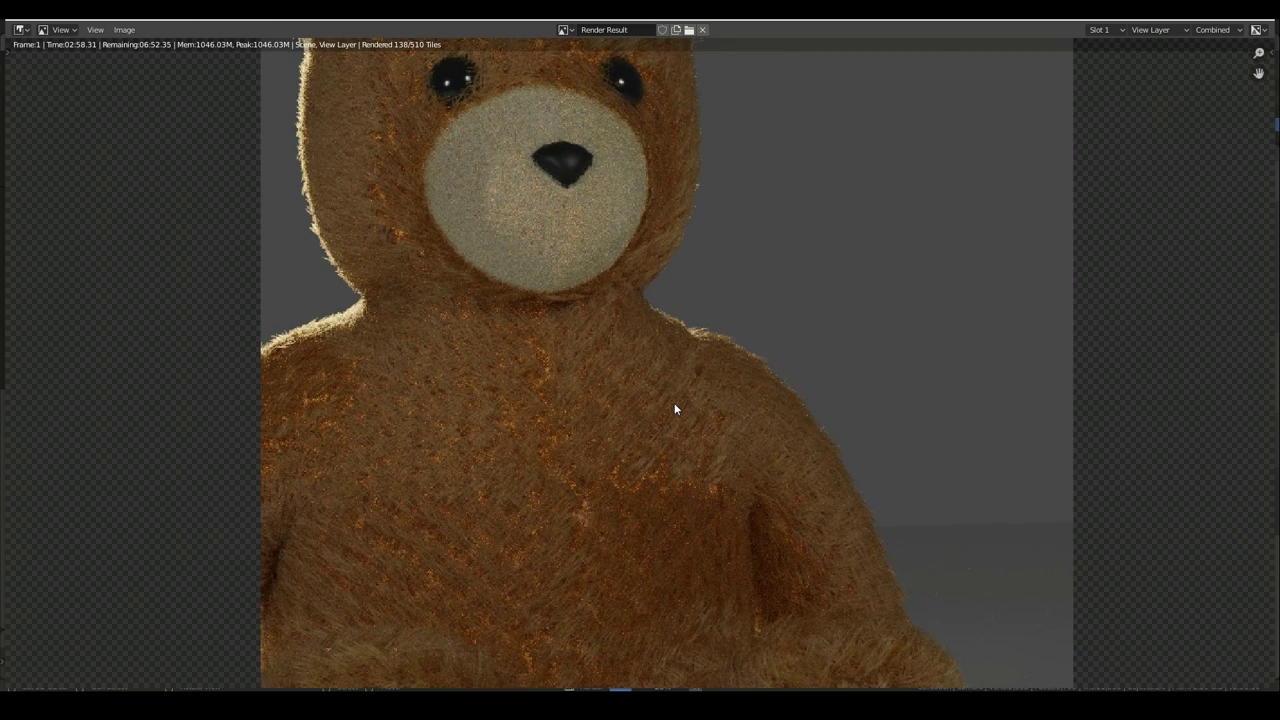
{"action": "scroll", "coordinate": [674, 403], "scroll_direction": "down", "scroll_amount": 5}
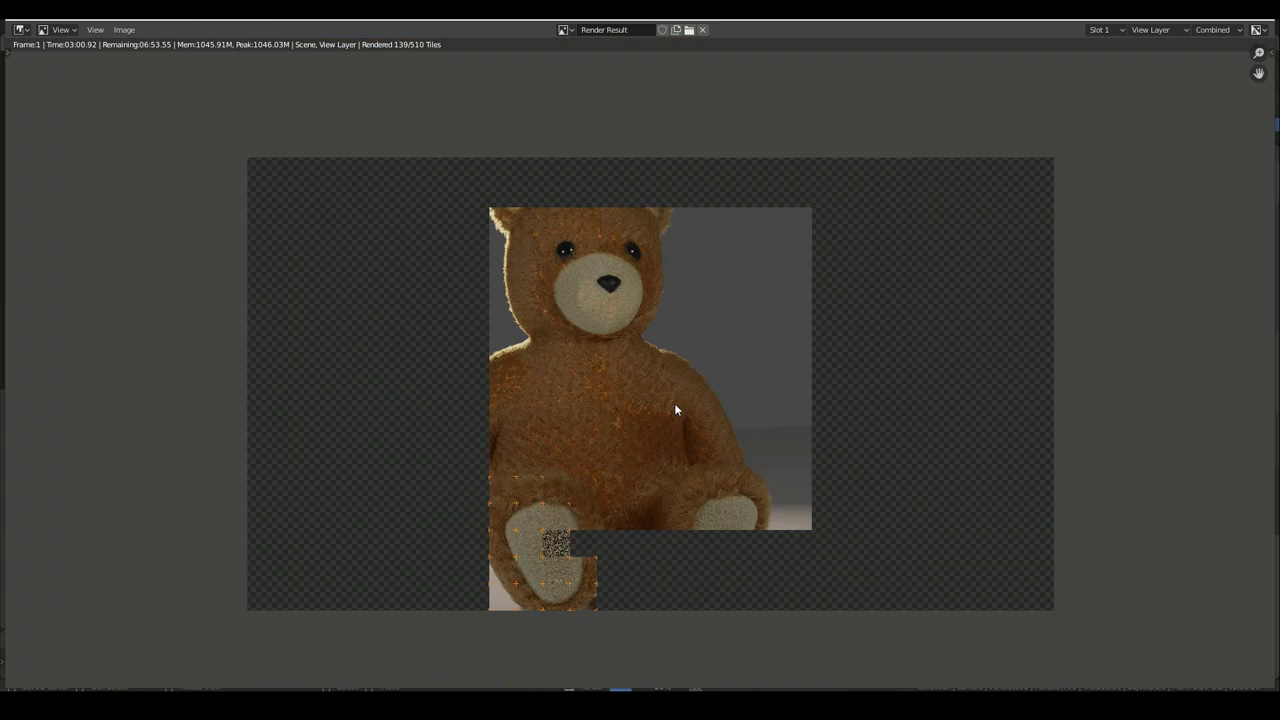
{"action": "scroll", "coordinate": [674, 403], "scroll_direction": "up", "scroll_amount": 2}
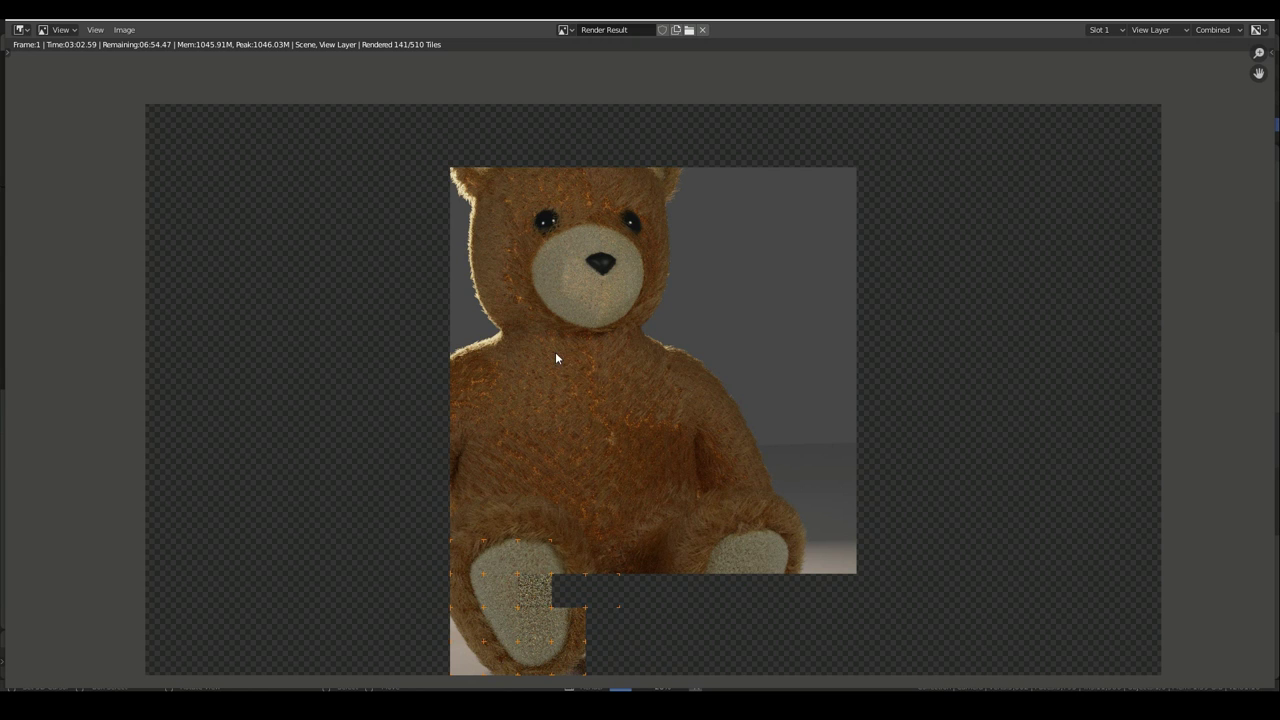
{"action": "scroll", "coordinate": [563, 341], "scroll_direction": "up", "scroll_amount": 2}
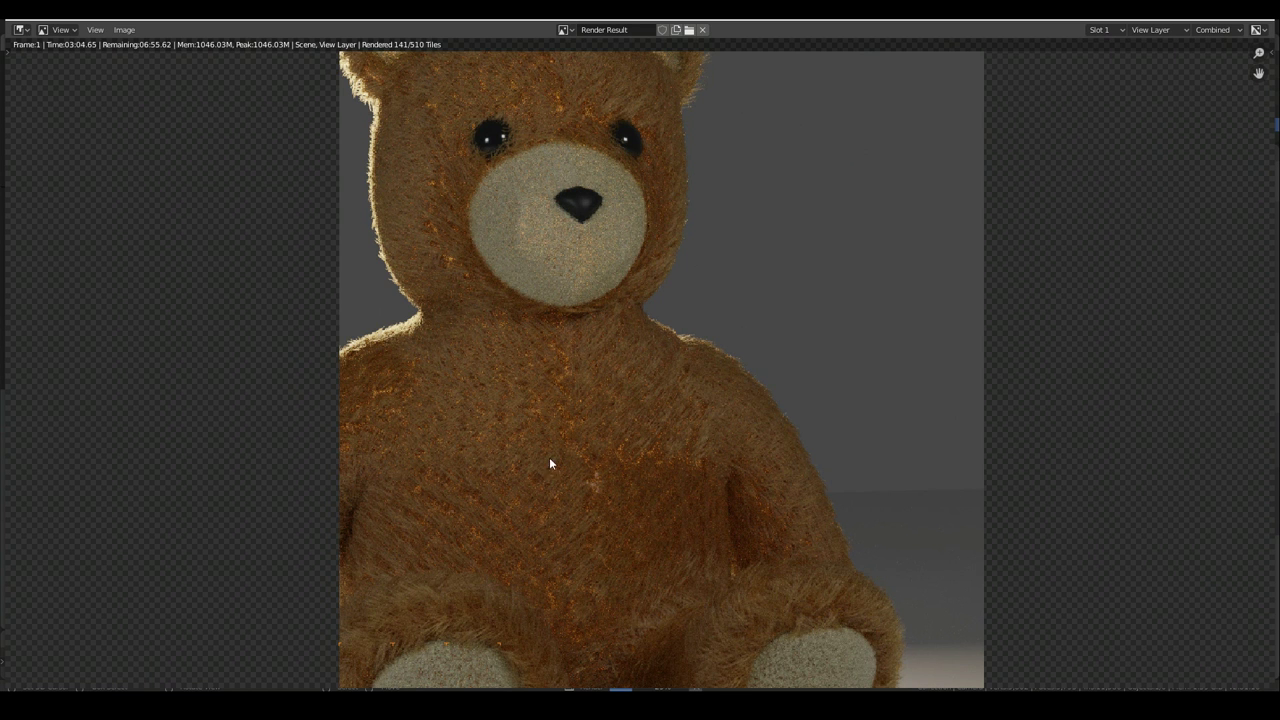
{"action": "scroll", "coordinate": [575, 202], "scroll_direction": "down", "scroll_amount": 2}
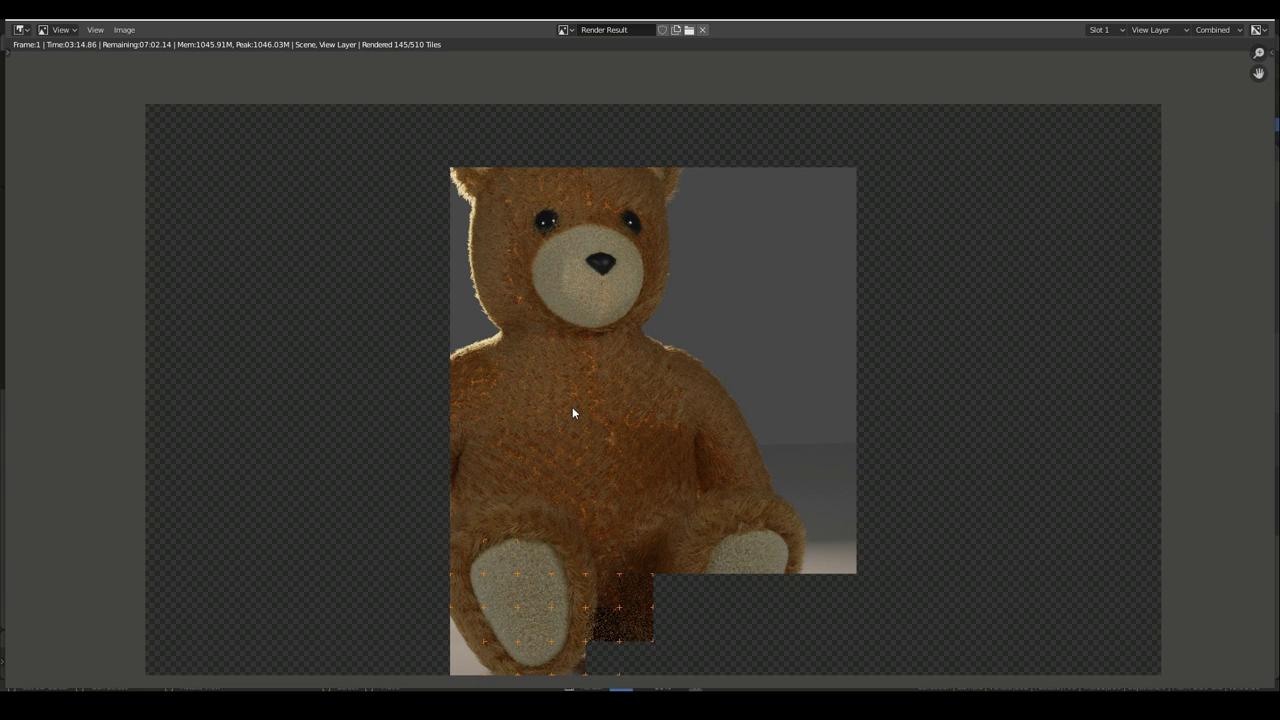
{"action": "scroll", "coordinate": [572, 408], "scroll_direction": "up", "scroll_amount": 1}
{"action": "scroll", "coordinate": [572, 408], "scroll_direction": "down", "scroll_amount": 1}
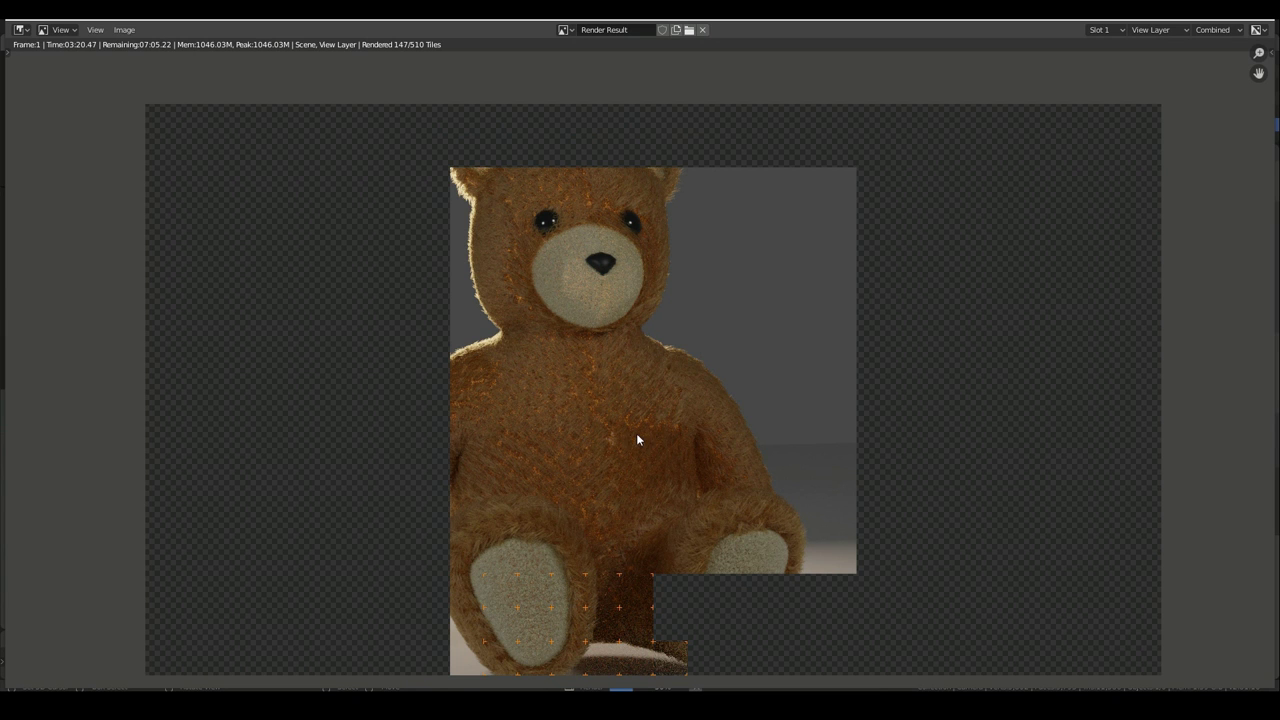
{"action": "scroll", "coordinate": [681, 421], "scroll_direction": "up", "scroll_amount": 1}
{"action": "middle_click_drag", "start_coordinate": [669, 393], "coordinate": [646, 382]}
{"action": "scroll", "coordinate": [645, 382], "scroll_direction": "down", "scroll_amount": 1}
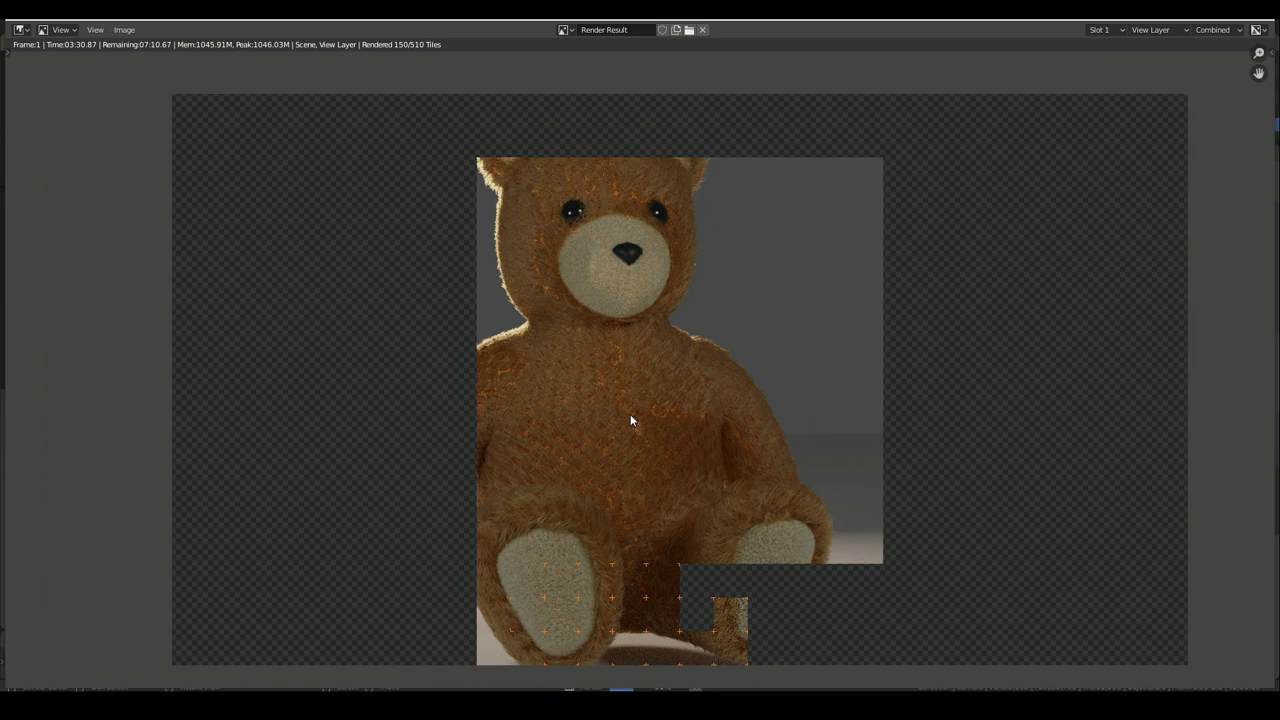
{"action": "scroll", "coordinate": [632, 415], "scroll_direction": "up", "scroll_amount": 1}
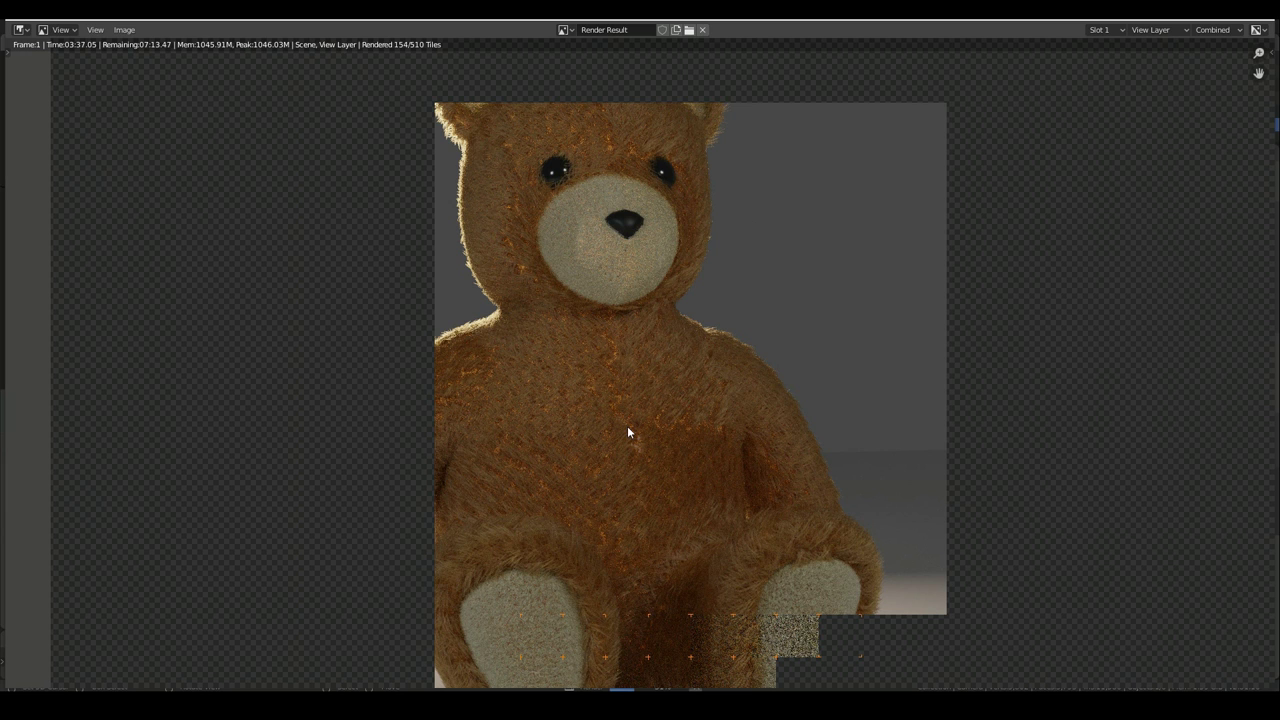
Cancel the running render and bring up the Base Bear Material of the bear mesh
{"action": "scroll", "coordinate": [670, 462], "scroll_direction": "down", "scroll_amount": 1}
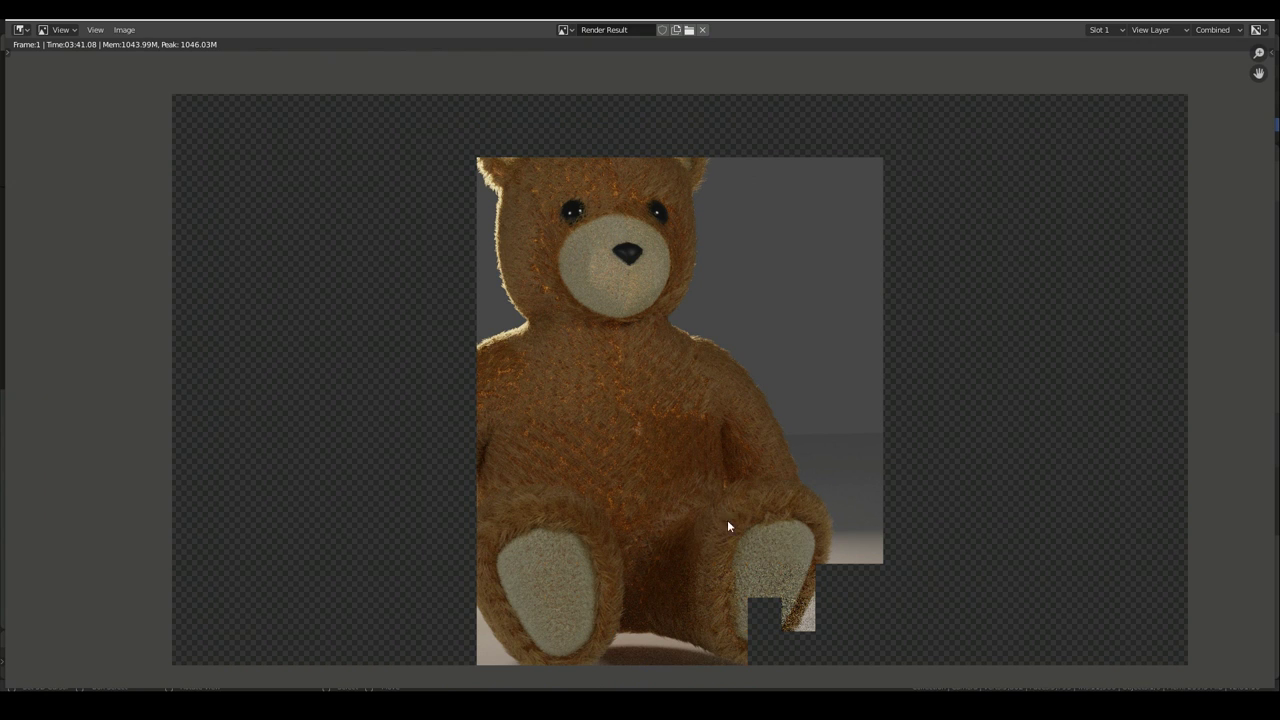
{"action": "key", "text": "Escape"}
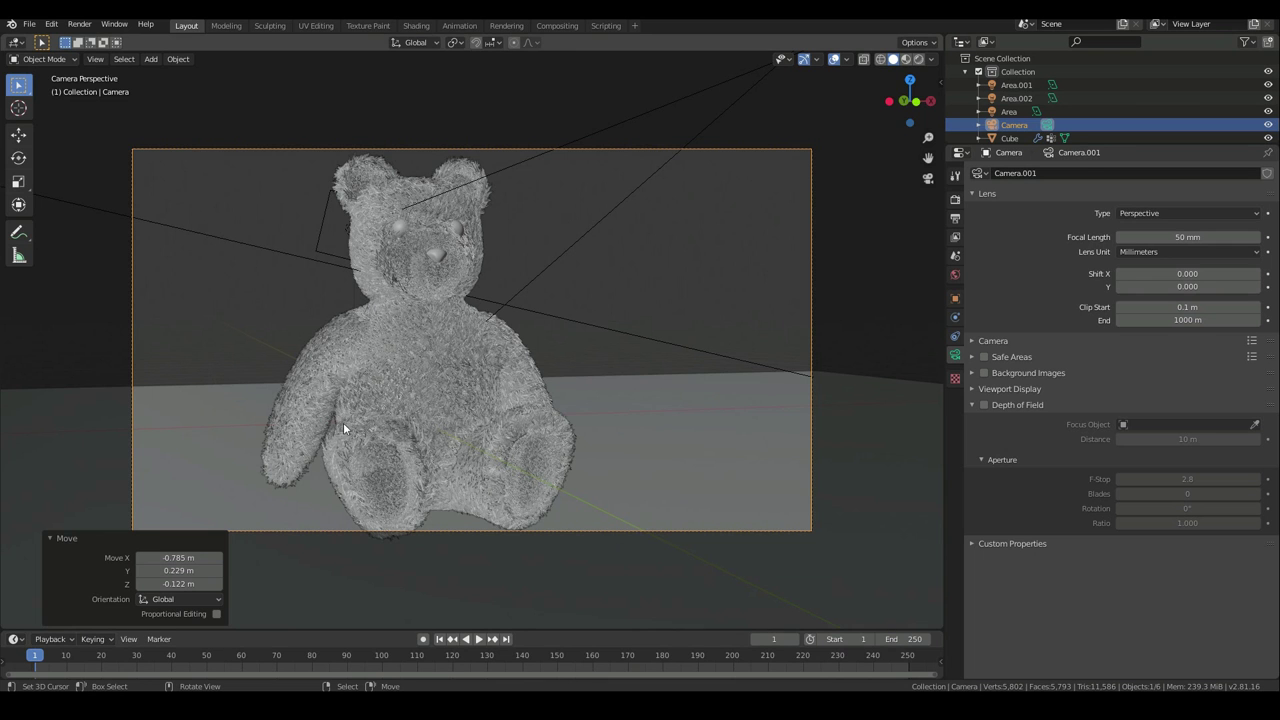
{"action": "scroll", "coordinate": [342, 422], "scroll_direction": "up", "scroll_amount": 2}
{"action": "left_click", "coordinate": [389, 358]}
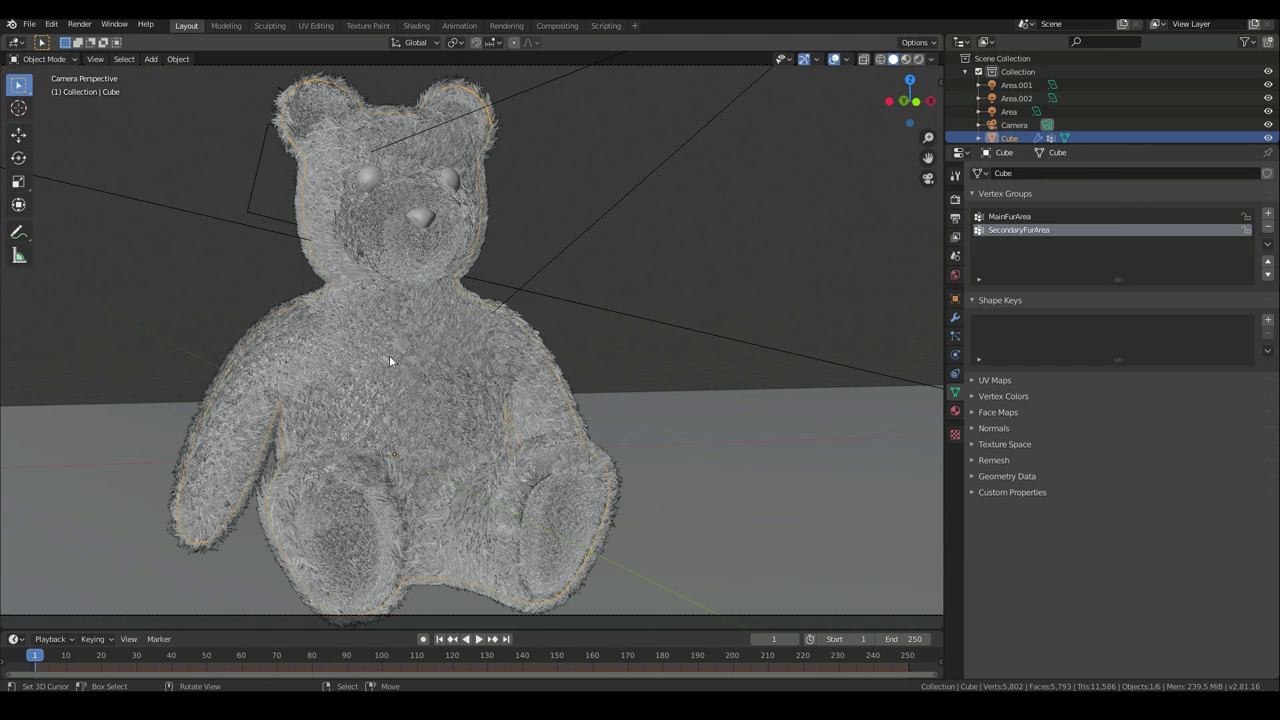
{"action": "left_click", "coordinate": [955, 411]}
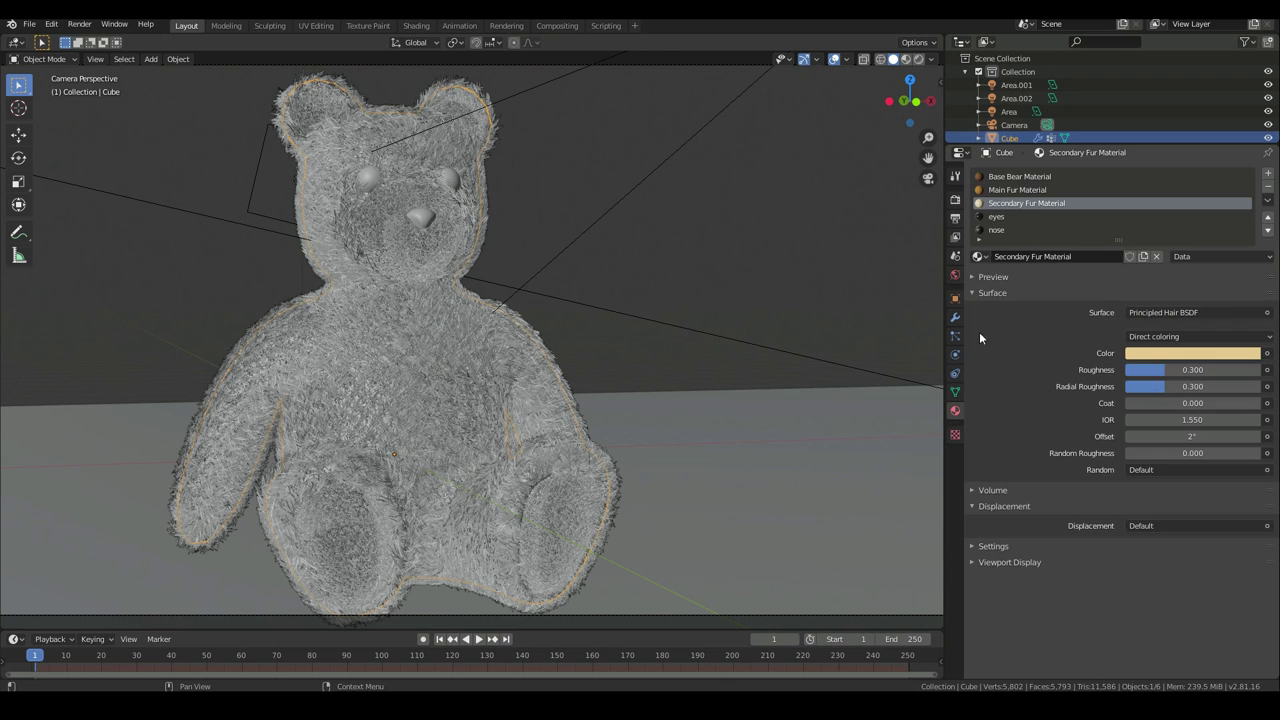
{"action": "left_click", "coordinate": [1020, 177]}
{"action": "scroll", "coordinate": [701, 299], "scroll_direction": "down", "scroll_amount": 5}
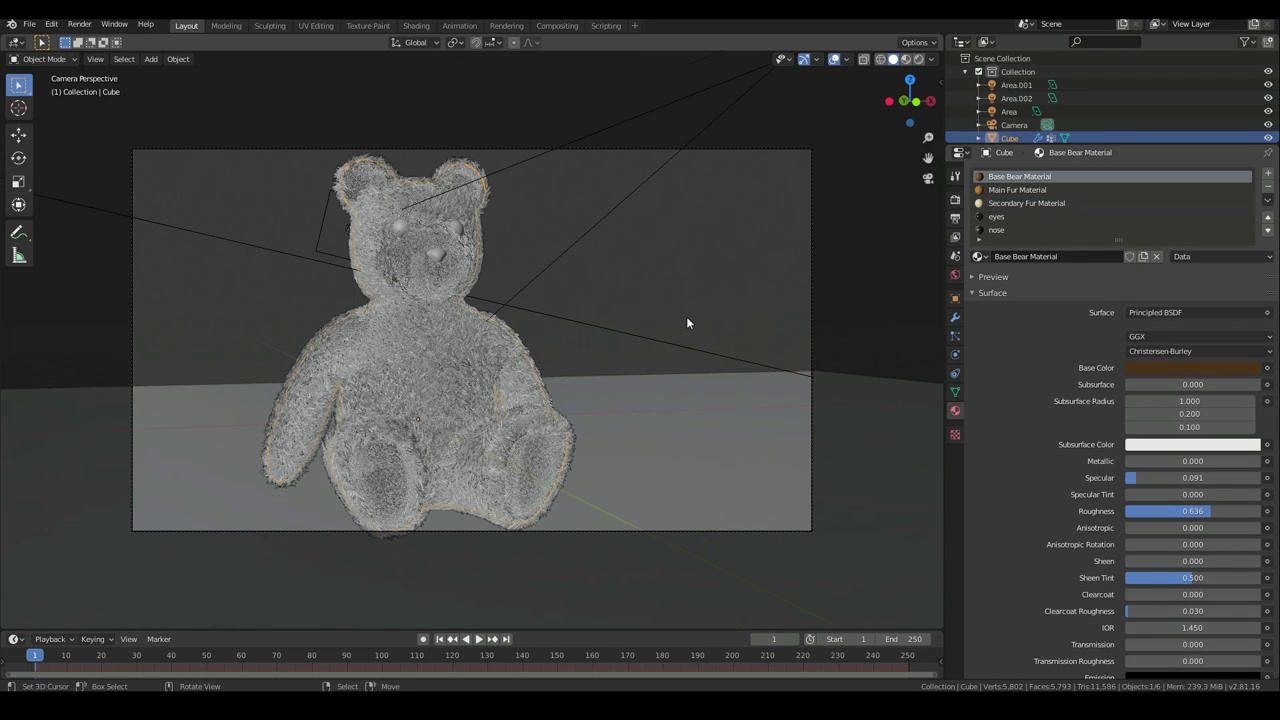
Assign Base Bear Material to all bear mesh faces that use Main Fur Material or Secondary Fur Material
{"action": "key", "text": "Tab"}
{"action": "key", "text": "KP_Decimal"}
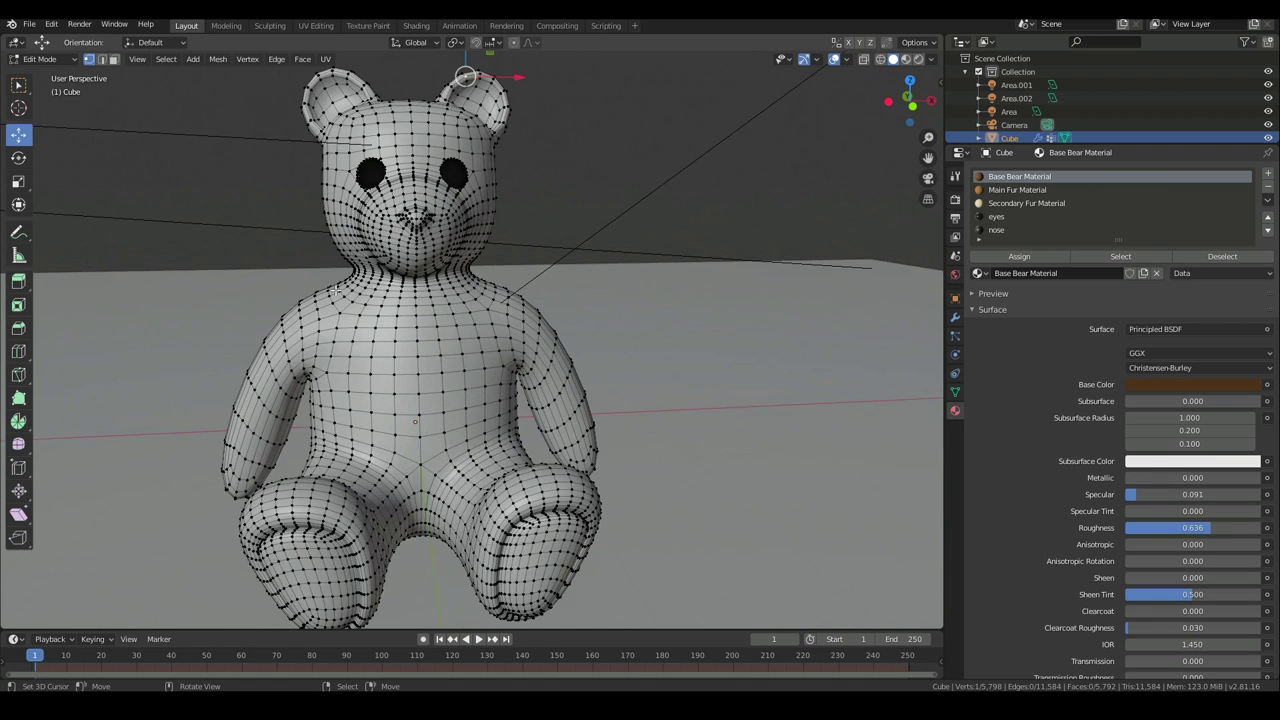
{"action": "left_click", "coordinate": [1018, 190]}
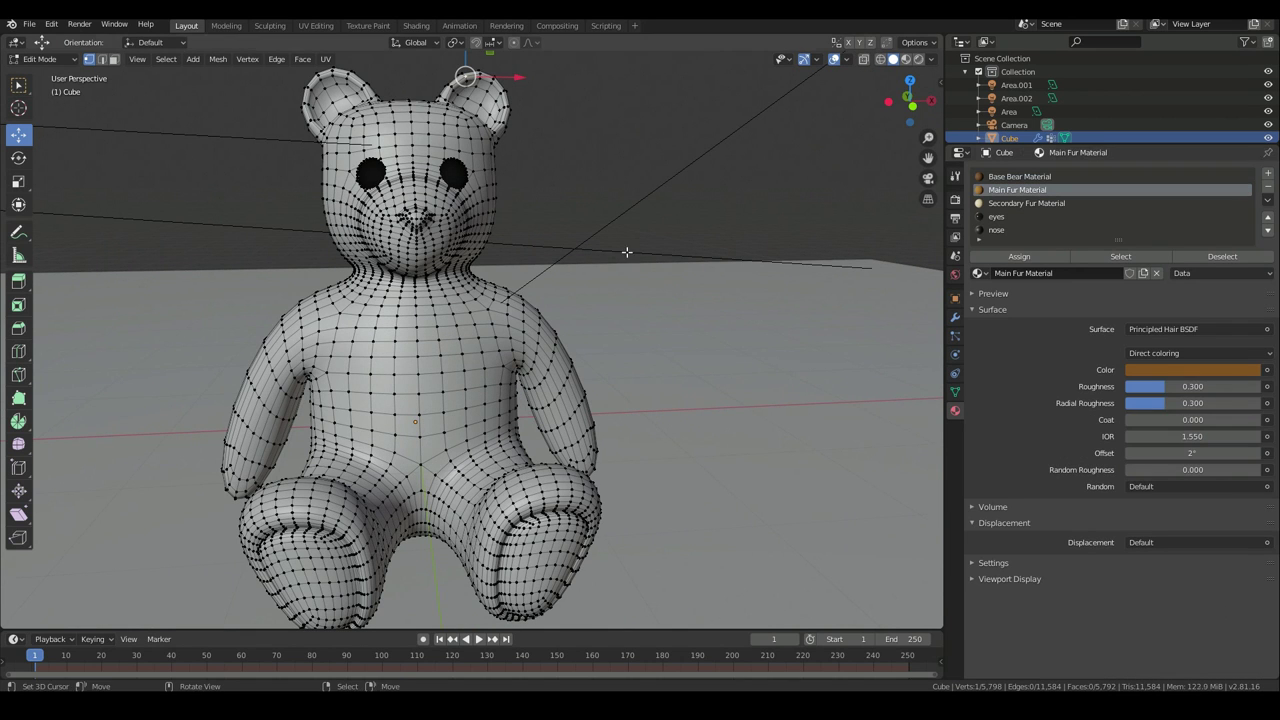
{"action": "left_click", "coordinate": [1120, 256]}
{"action": "left_click", "coordinate": [1010, 204]}
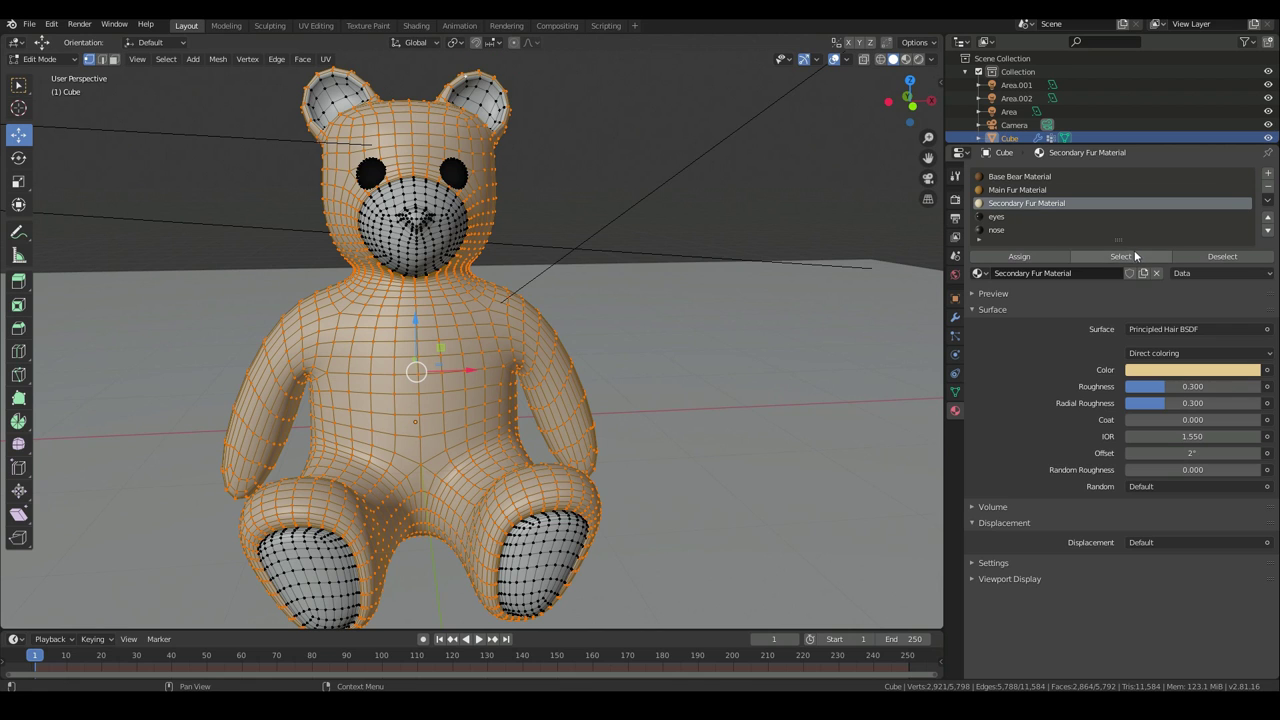
{"action": "left_click", "coordinate": [1136, 256]}
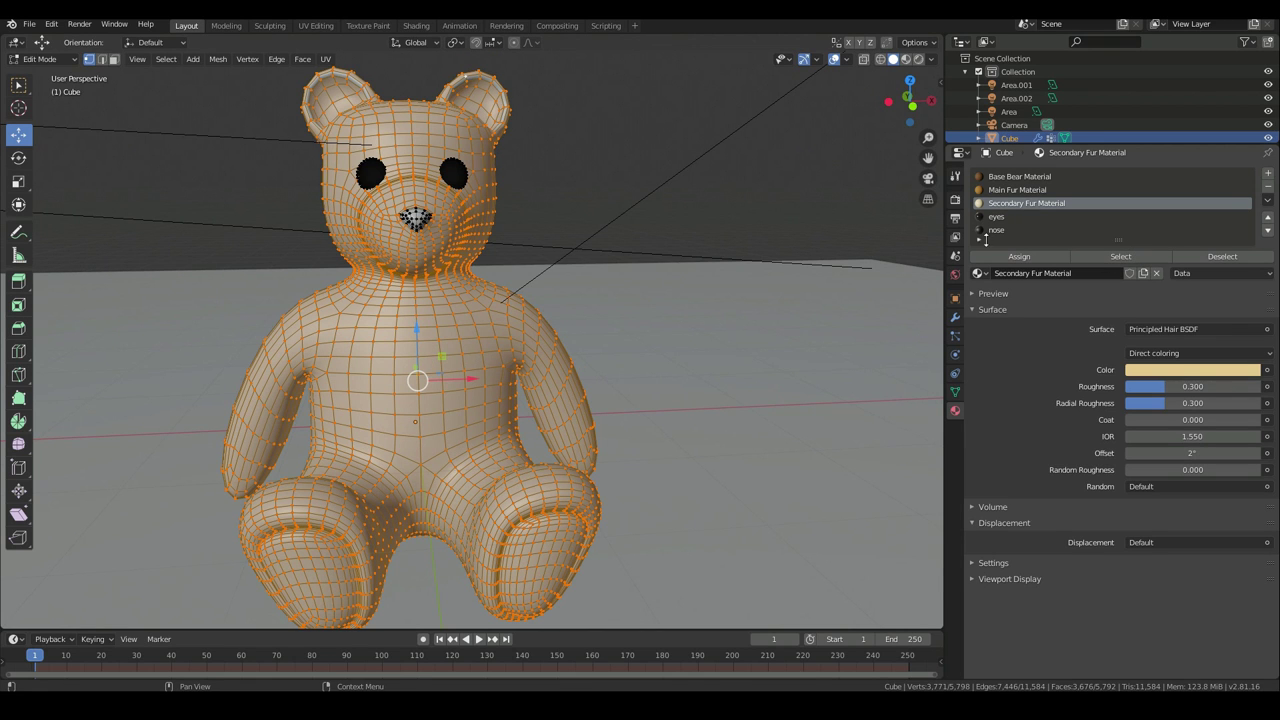
{"action": "left_click", "coordinate": [1012, 178]}
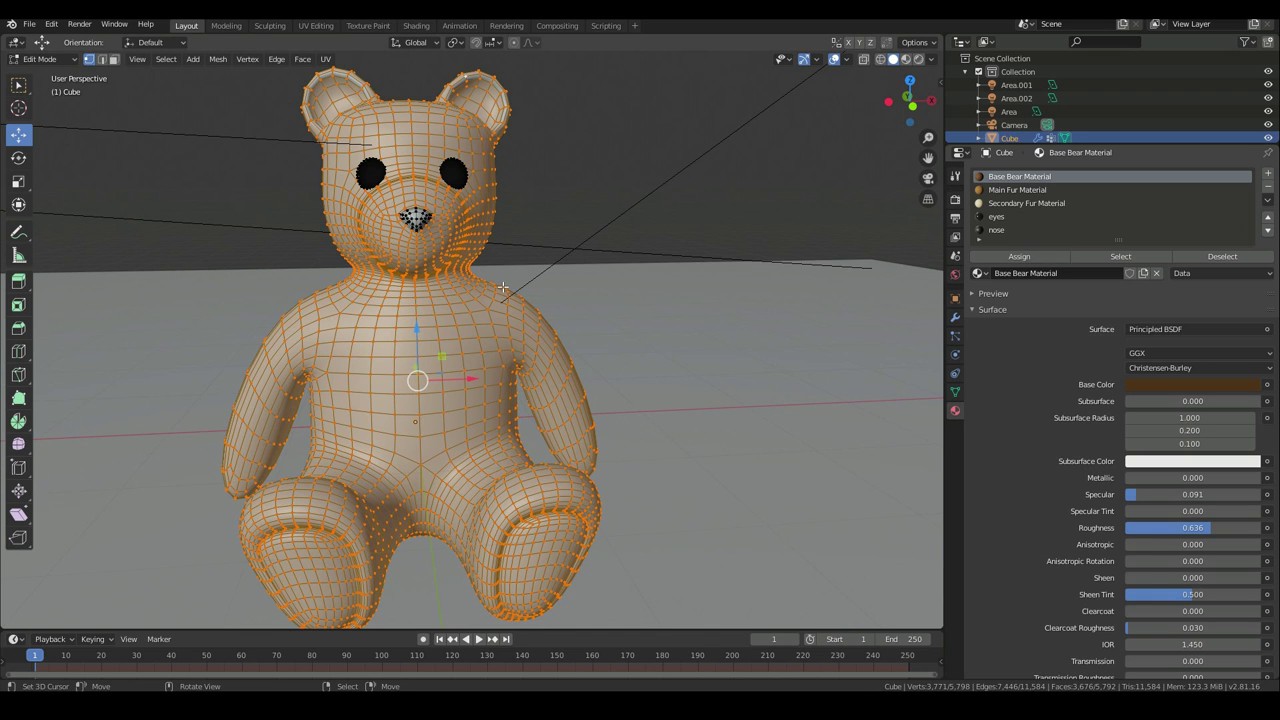
{"action": "key", "text": "Tab"}
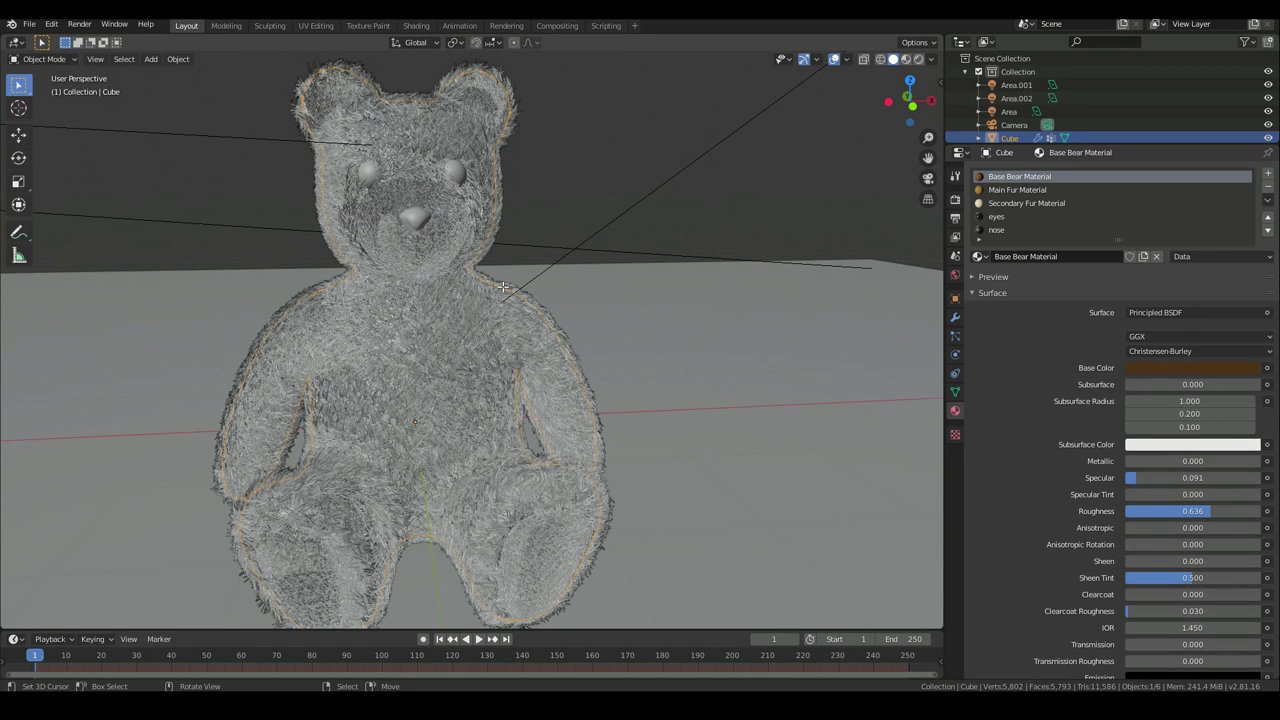
Return to the camera view, save the project file, and render the bear as an image again
{"action": "key", "text": "KP_0"}
{"action": "left_click", "coordinate": [29, 24]}
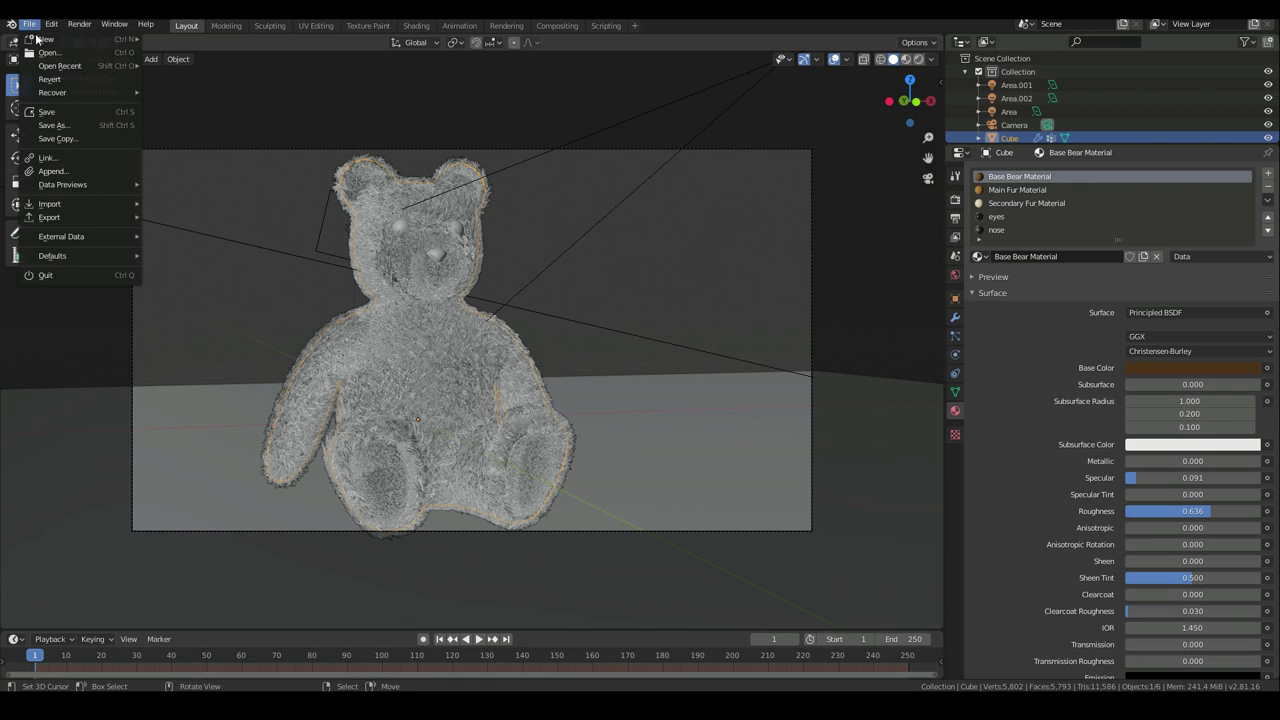
{"action": "left_click", "coordinate": [55, 113]}
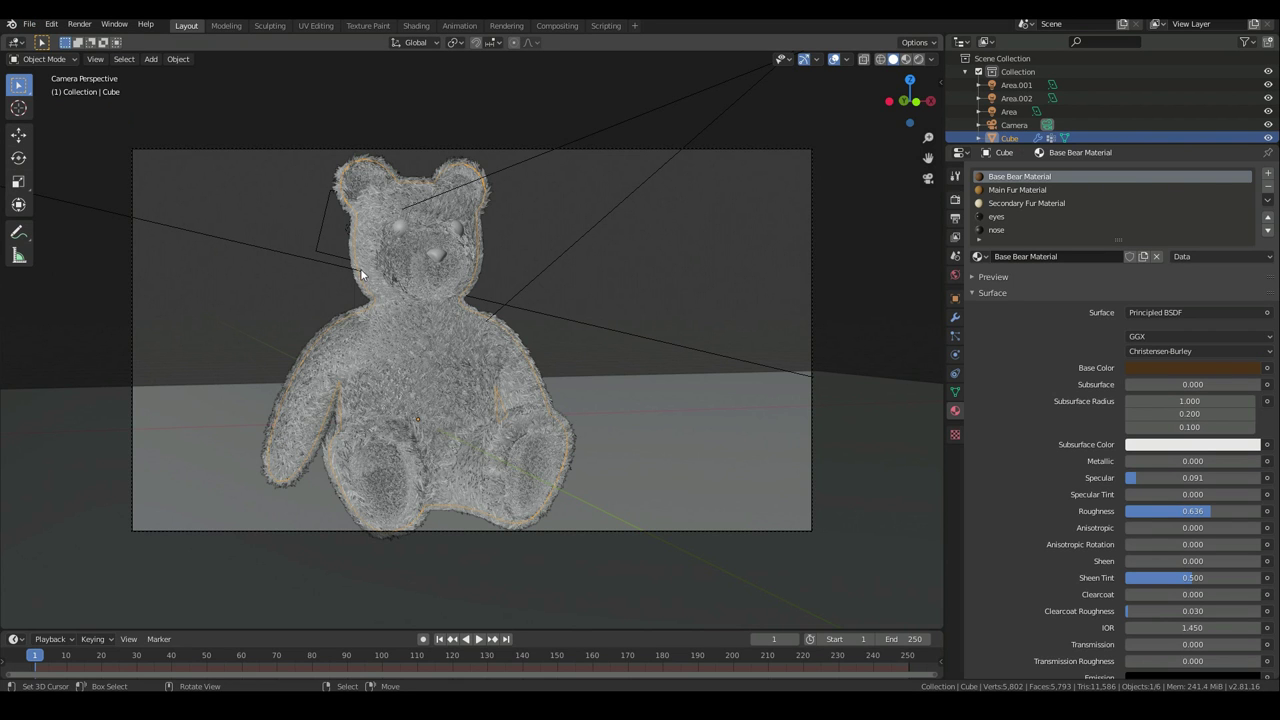
{"action": "left_click", "coordinate": [79, 24]}
{"action": "left_click", "coordinate": [95, 38]}
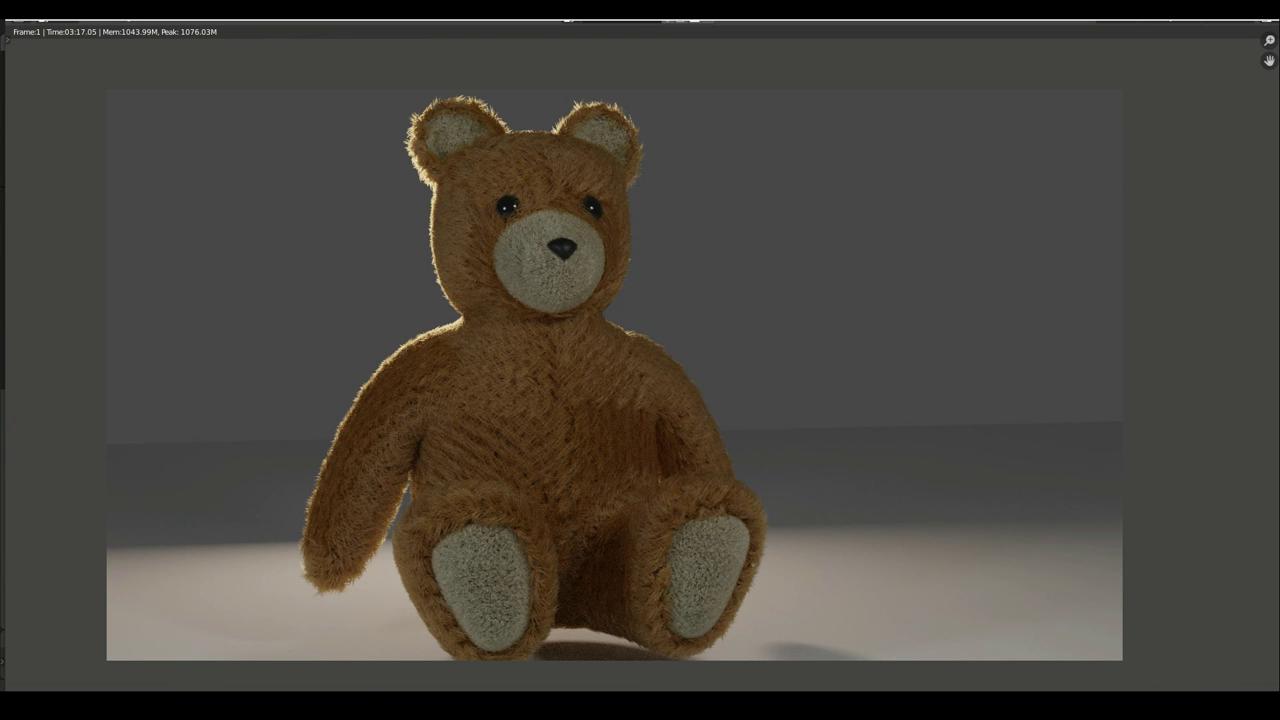
Examine the fur, face and lighting of the bear in the finished render
{"action": "scroll", "coordinate": [642, 374], "scroll_direction": "up", "scroll_amount": 1}
{"action": "scroll", "coordinate": [642, 374], "scroll_direction": "down", "scroll_amount": 1}
{"action": "scroll", "coordinate": [725, 308], "scroll_direction": "down", "scroll_amount": 1}
{"action": "scroll", "coordinate": [726, 320], "scroll_direction": "up", "scroll_amount": 1}
{"action": "scroll", "coordinate": [726, 328], "scroll_direction": "down", "scroll_amount": 1}
{"action": "scroll", "coordinate": [727, 332], "scroll_direction": "up", "scroll_amount": 1}
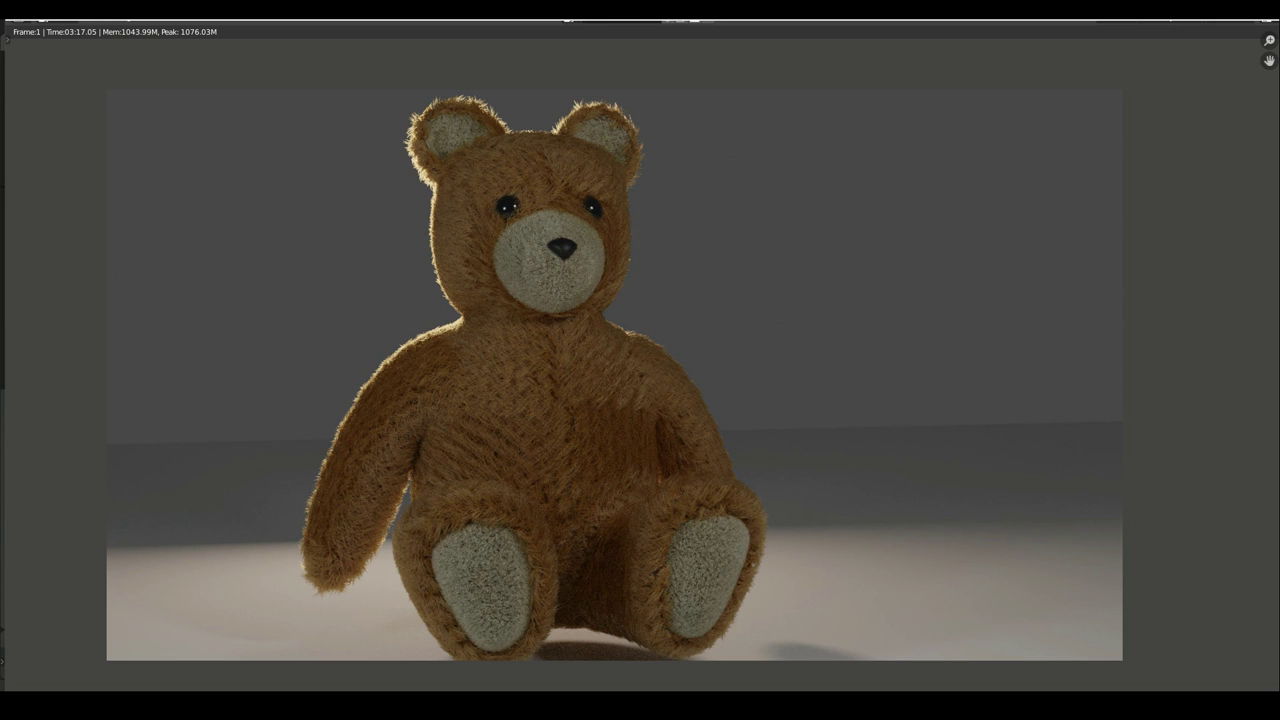
{"action": "left_click", "coordinate": [1234, 18]}
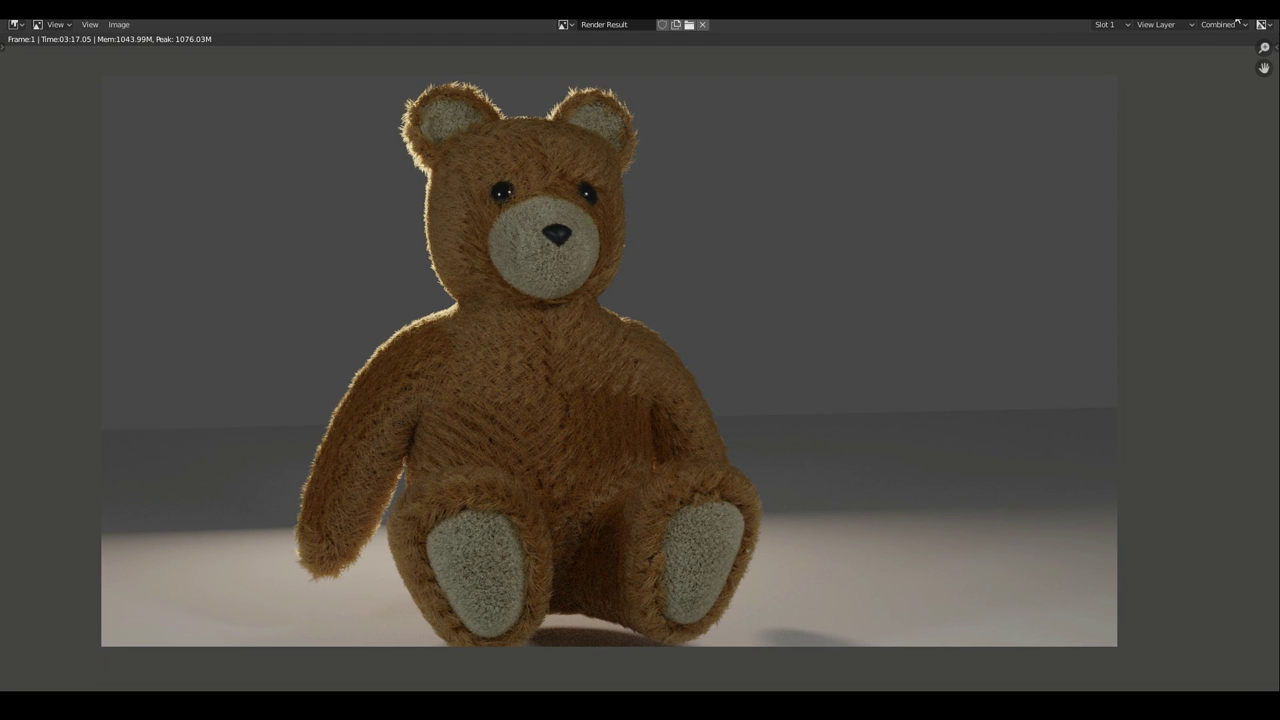
{"action": "left_click", "coordinate": [121, 25]}
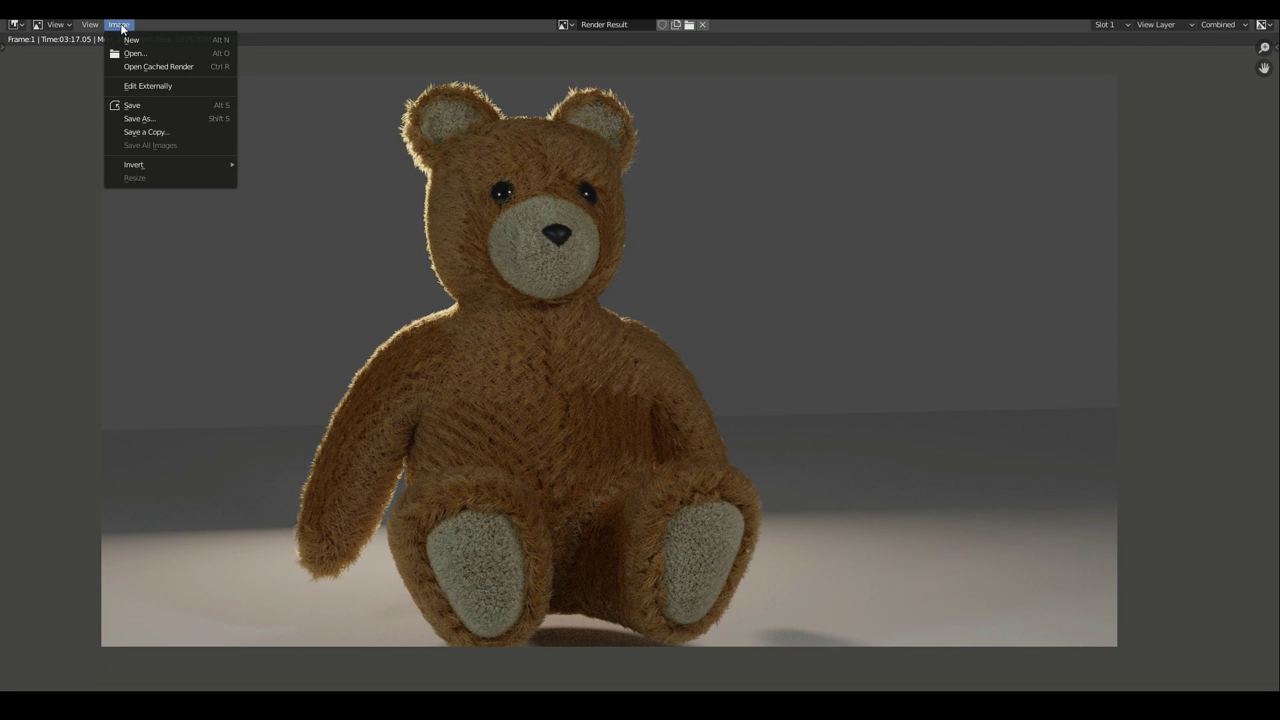
{"action": "left_click", "coordinate": [133, 118]}
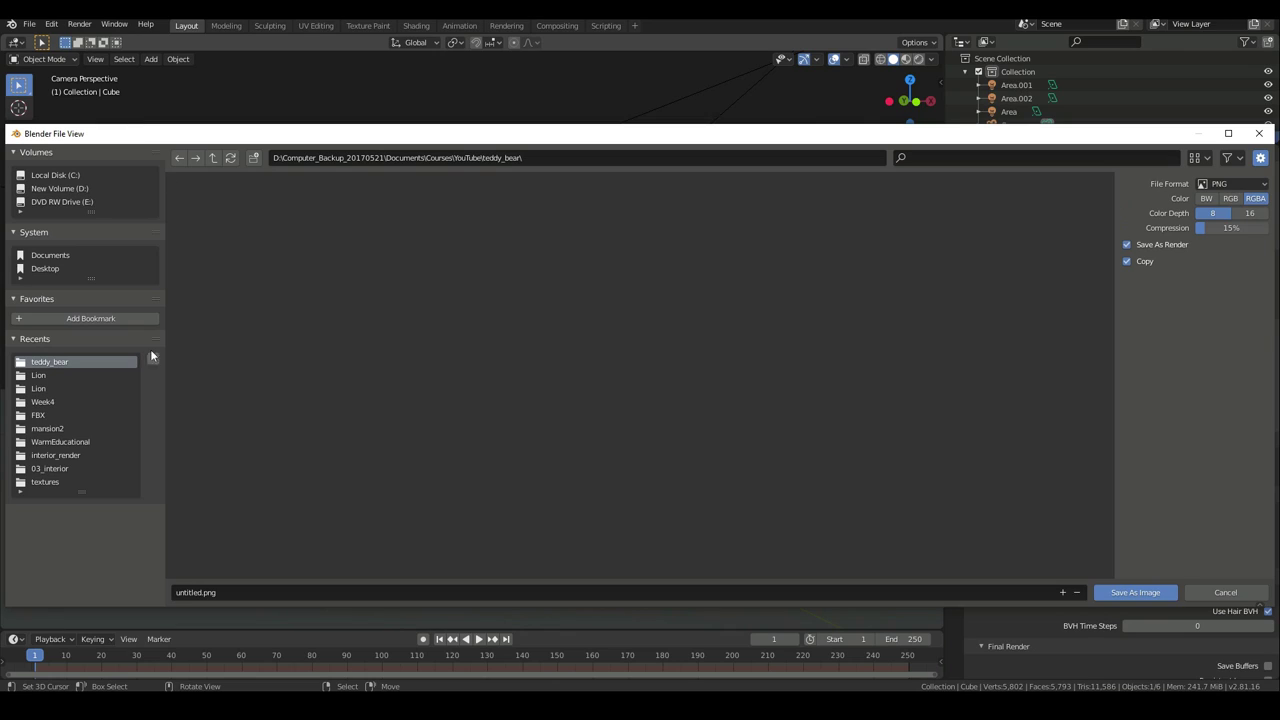
{"action": "left_click", "coordinate": [1221, 183]}
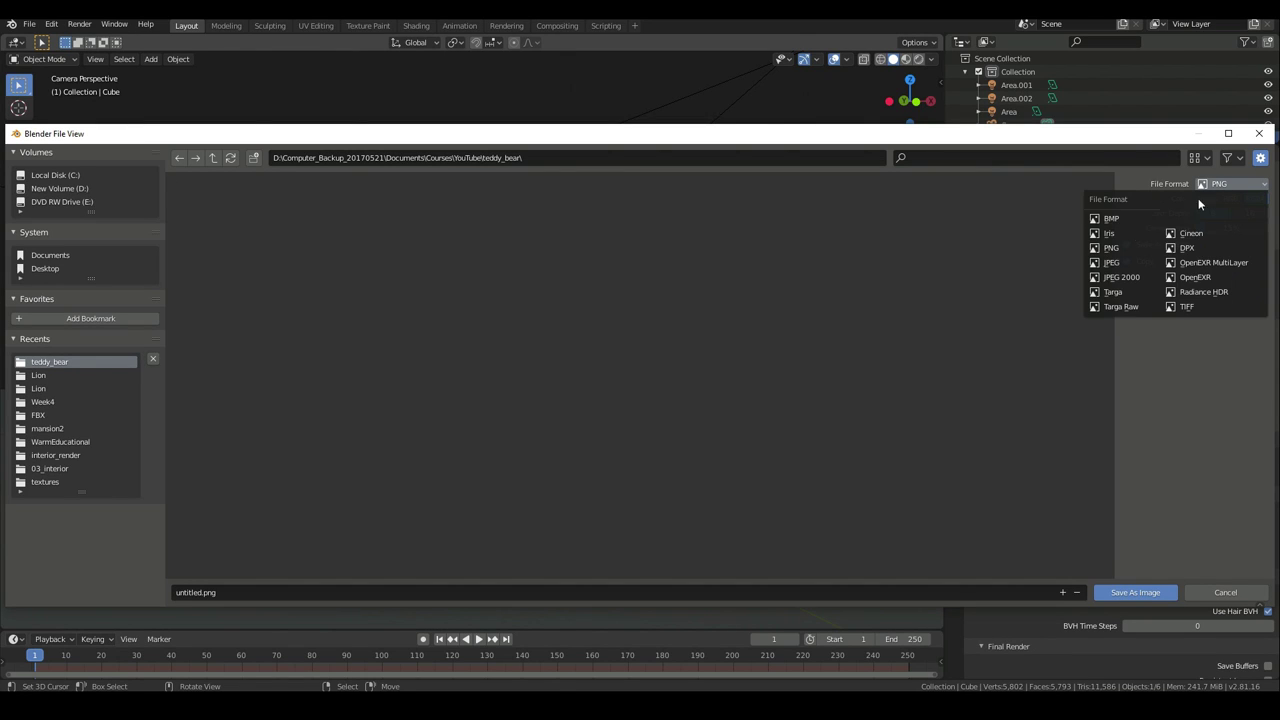
{"action": "left_click", "coordinate": [1118, 247]}
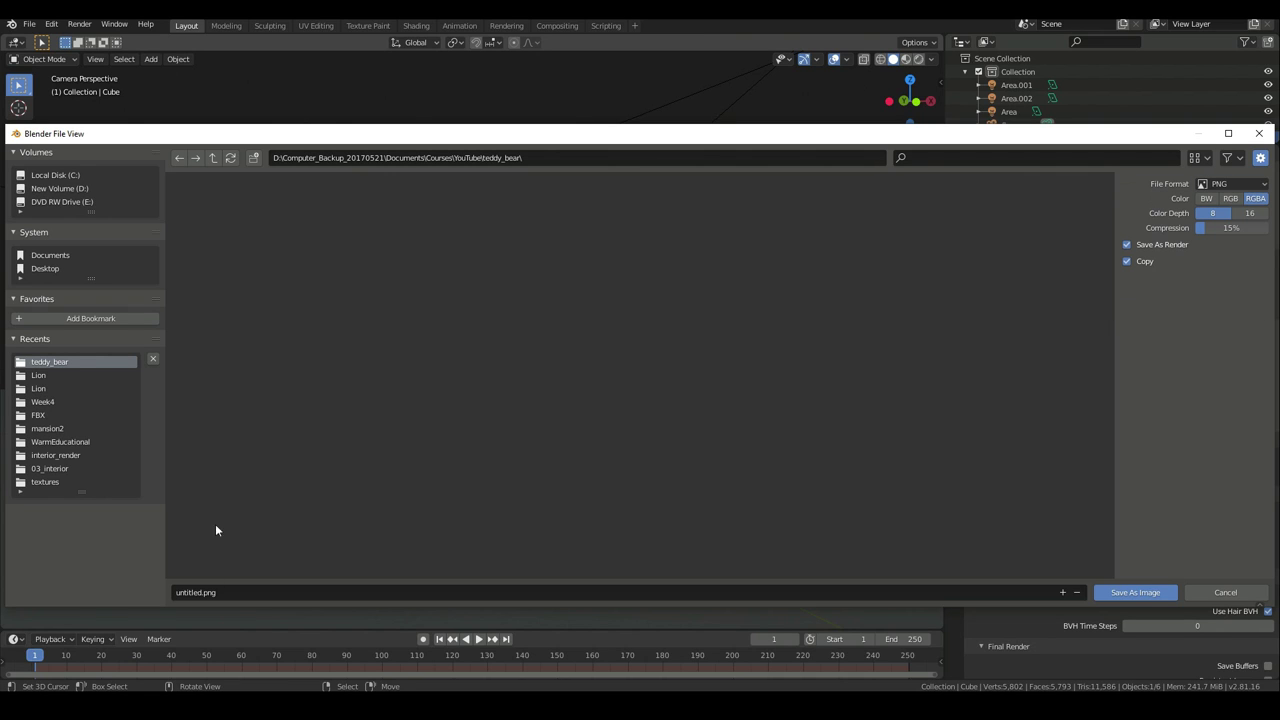
{"action": "left_click", "coordinate": [212, 593]}
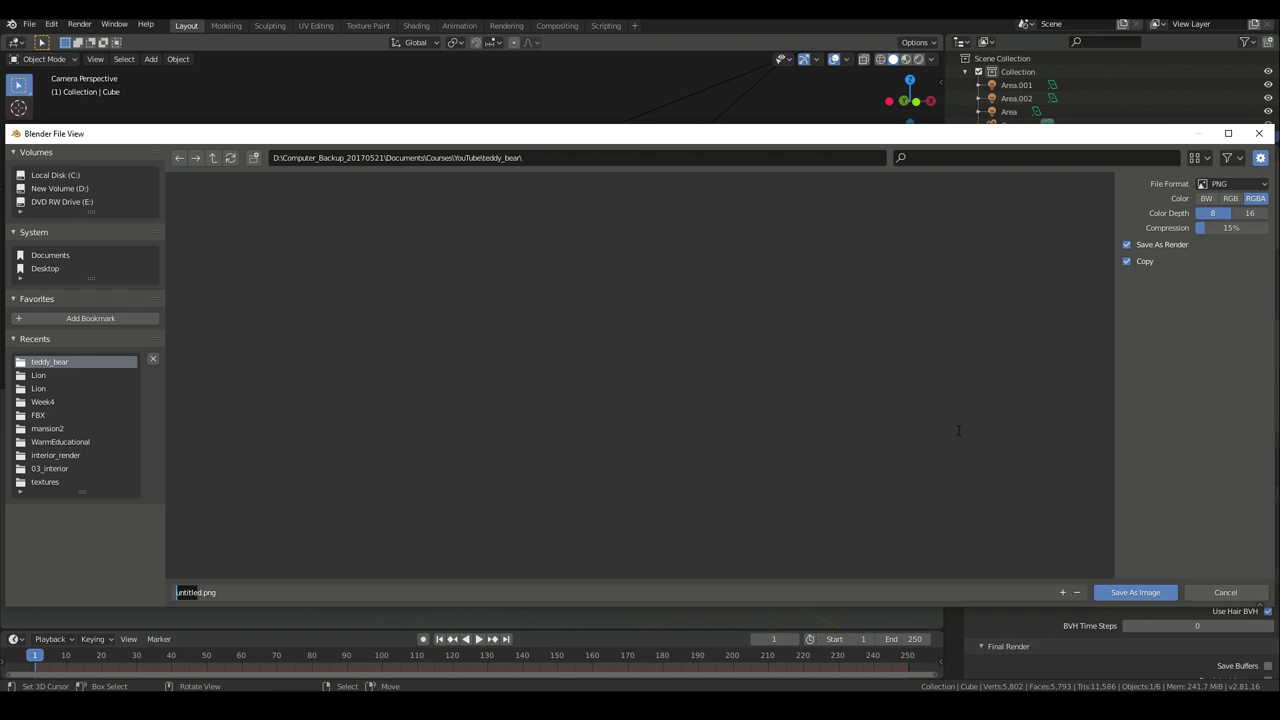
{"action": "left_click", "coordinate": [1135, 592]}
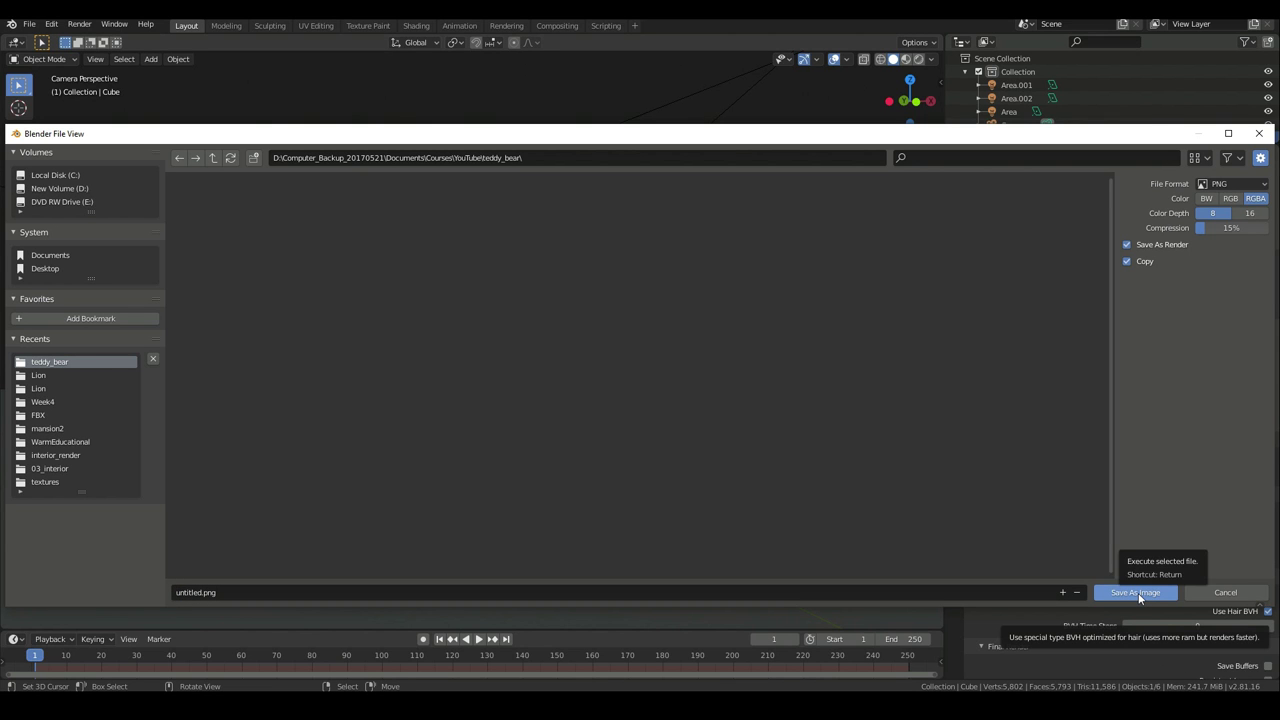
{"action": "left_click", "coordinate": [1250, 597]}
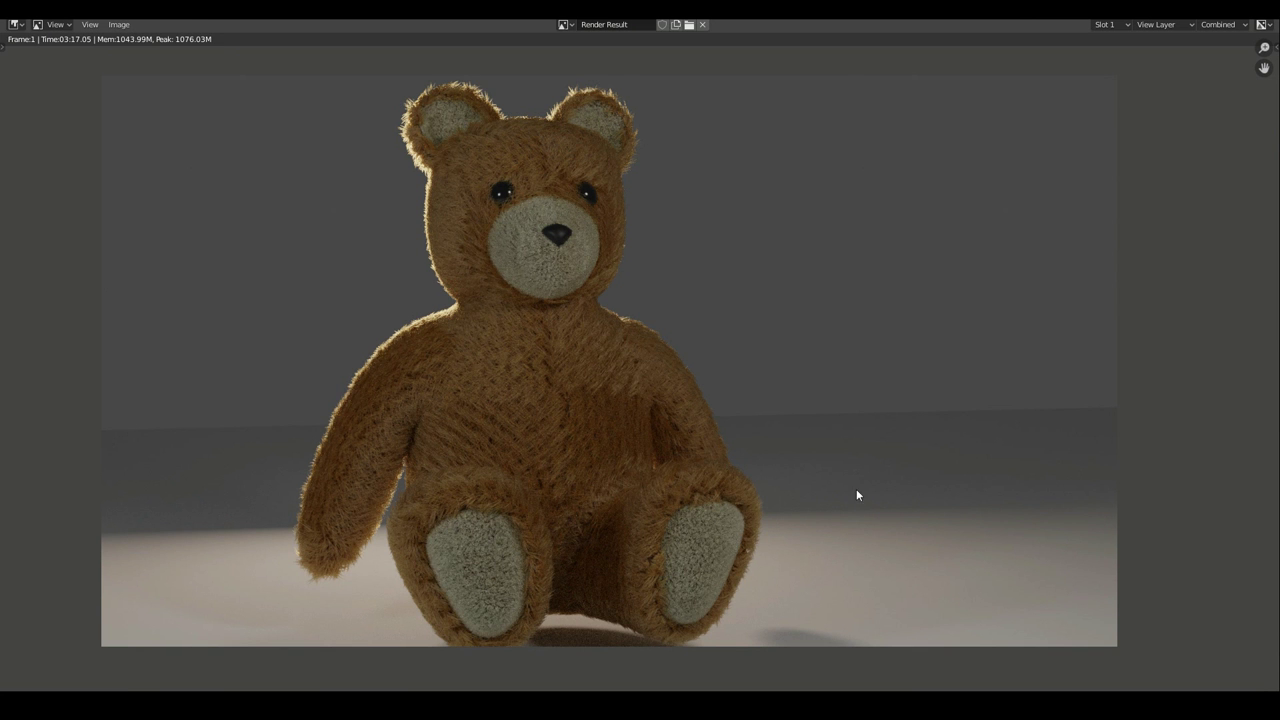